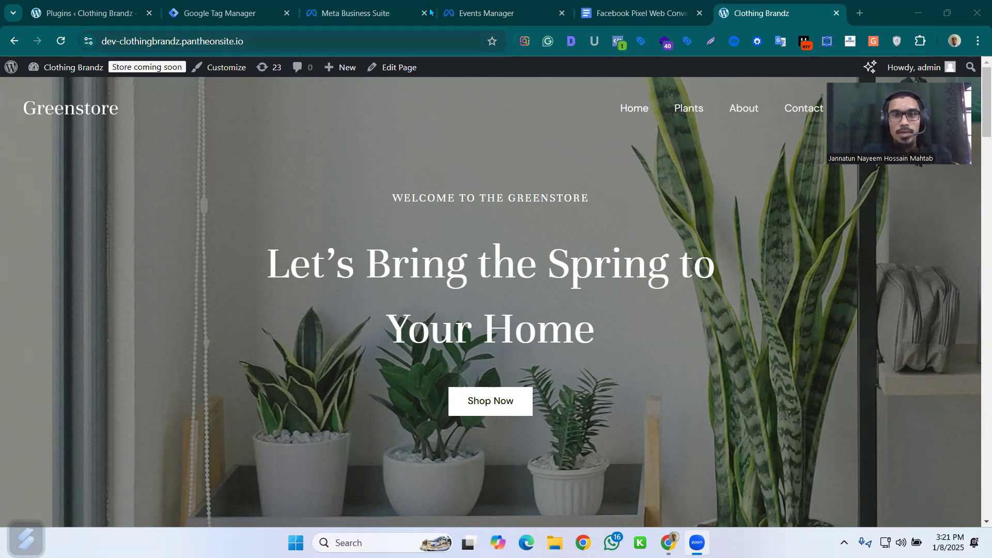
click(283, 44)
click(285, 44)
text(//)
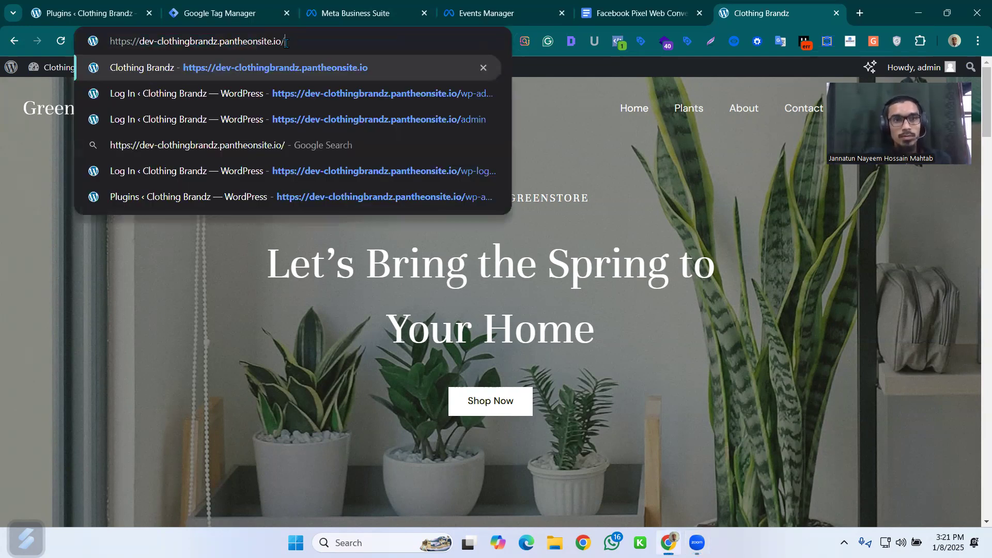
text(wp)
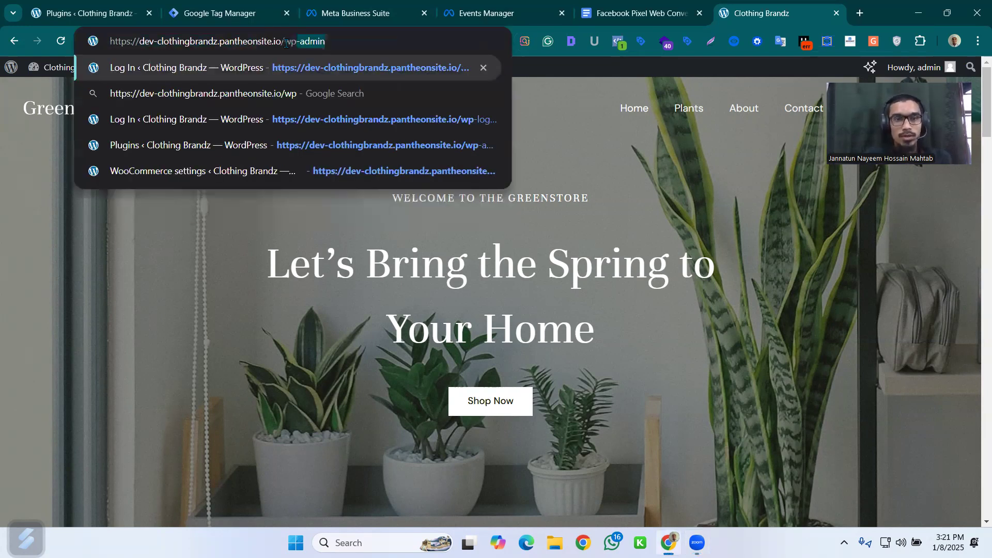
Step: Switch to the site's WordPress admin and open its dashboard
click(90, 13)
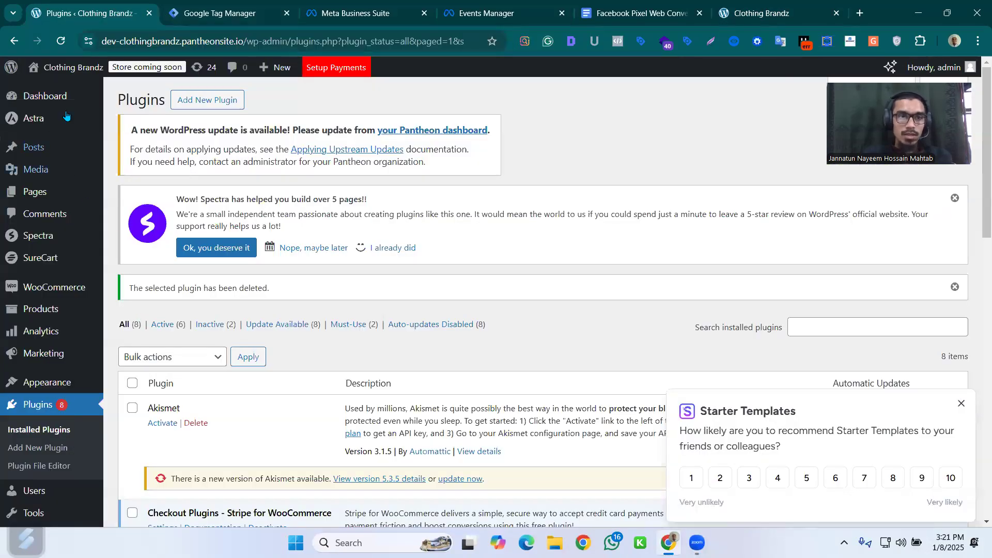
click(155, 101)
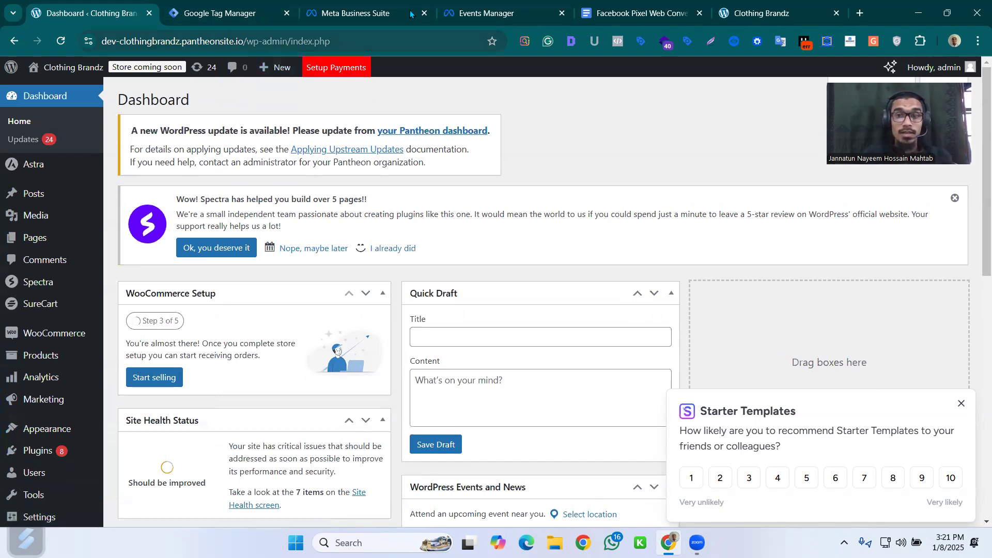
Step: Switch to Meta Business Suite, open Events Manager, and connect a new data source of type Web
click(370, 10)
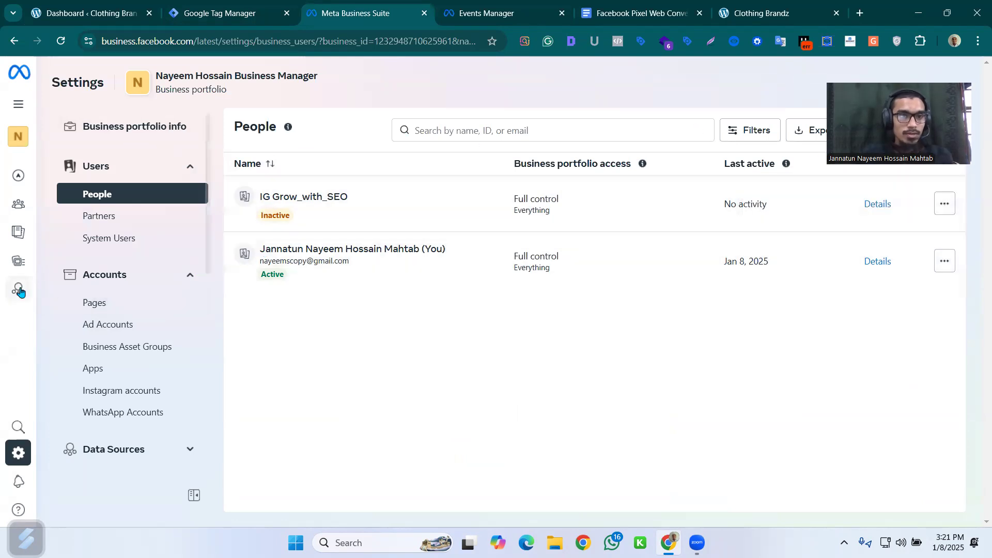
click(20, 291)
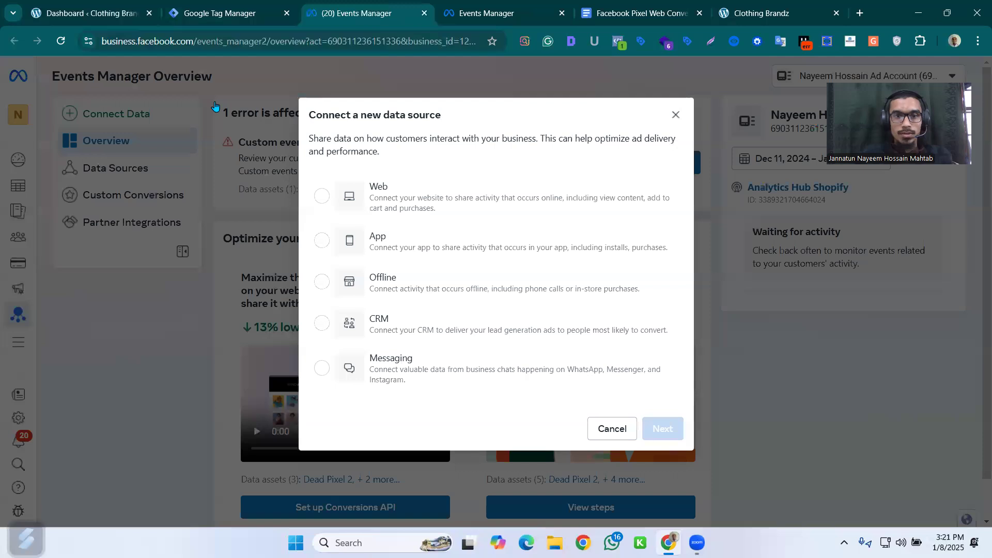
click(322, 195)
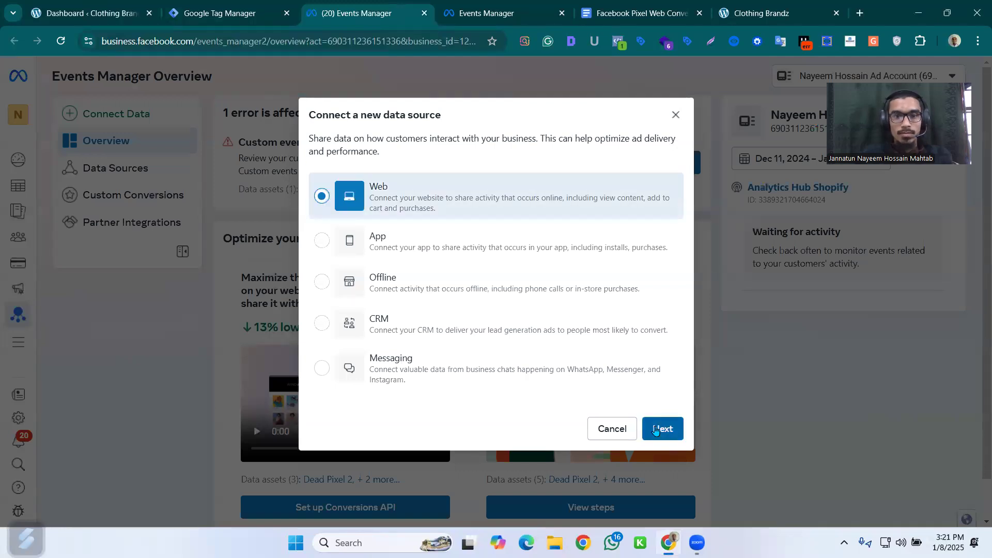
click(662, 429)
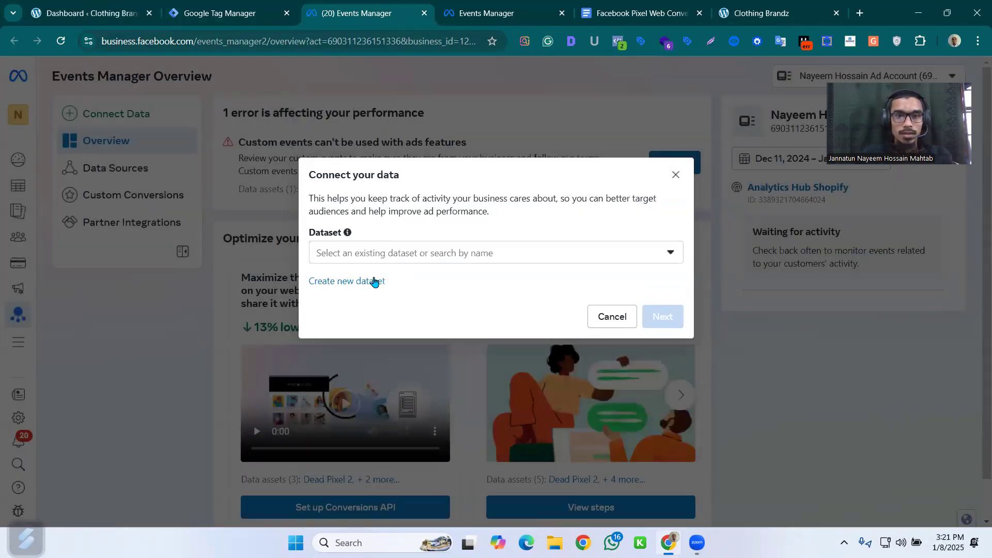
Step: Create a new dataset named "Clothing brand of" followed by the owner's first name
click(372, 281)
click(427, 233)
text(Cl)
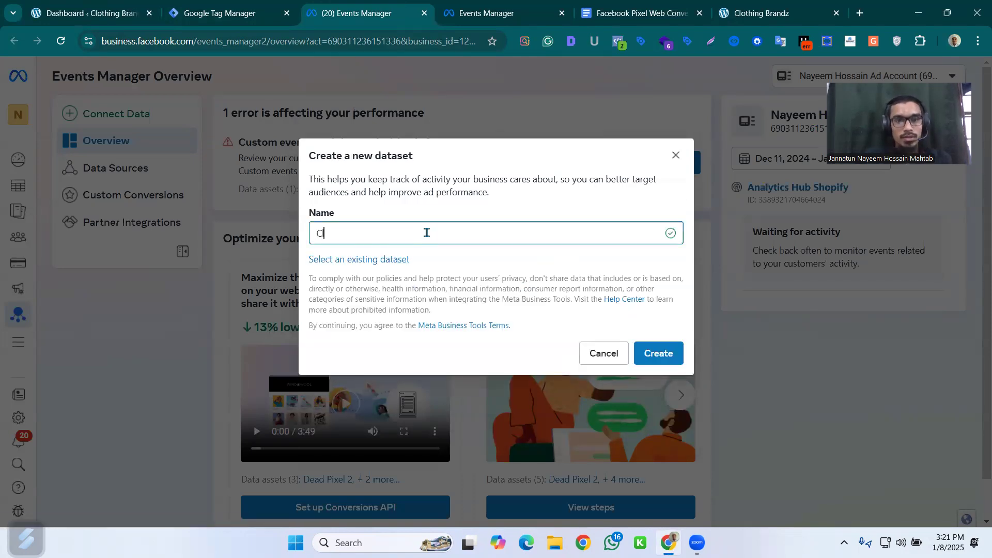
text(othing bra)
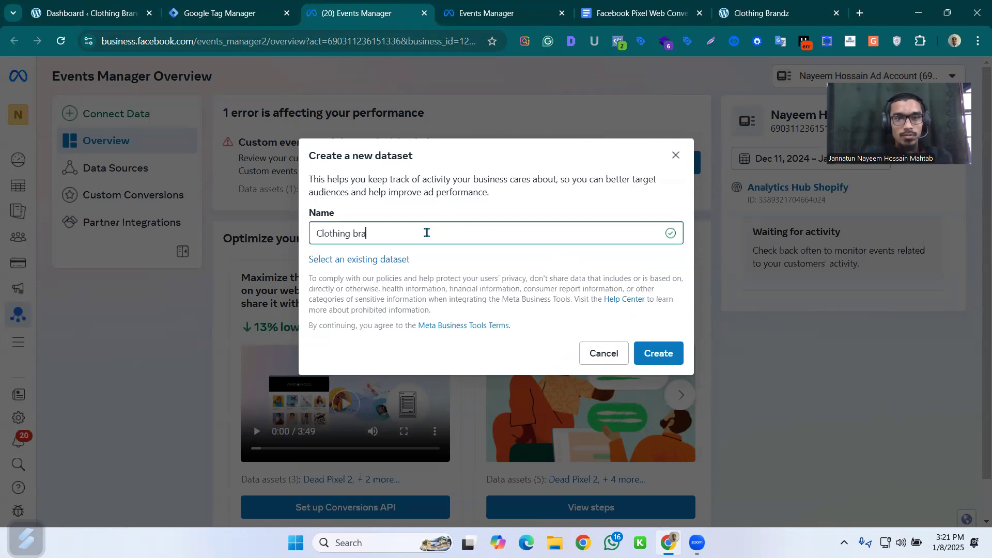
text(nd of Nayeem)
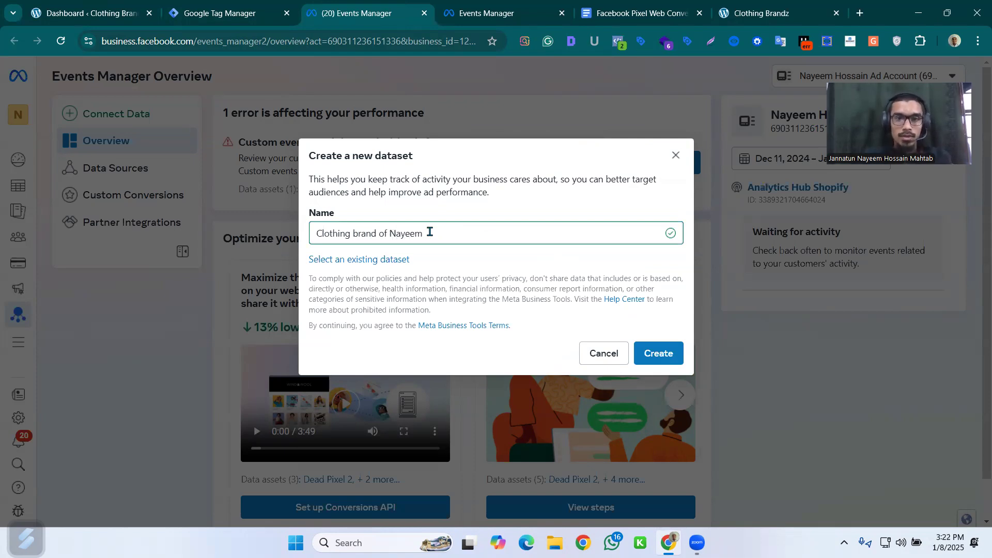
click(652, 355)
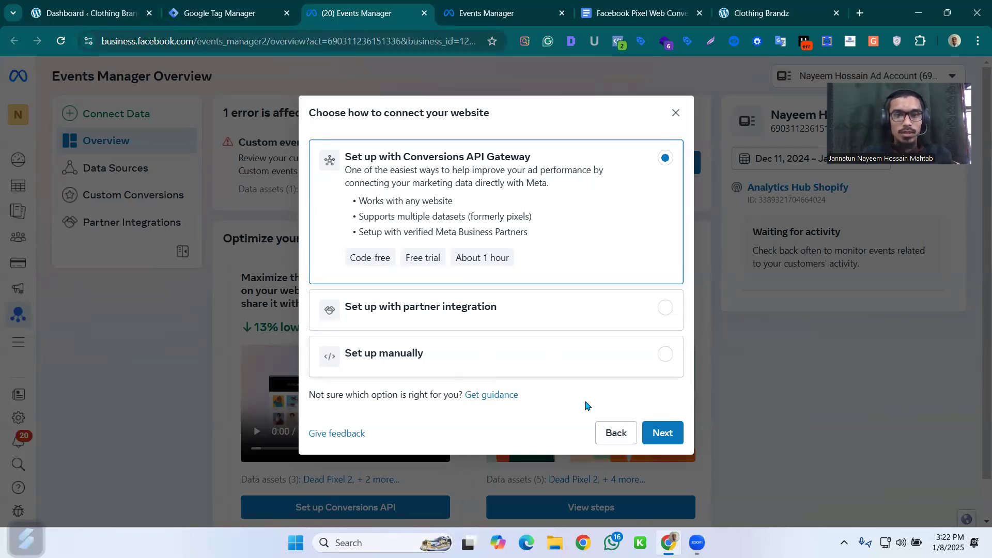
Step: Choose manual setup for the website connection, proceed to the setup instructions, and close the dialog
click(518, 357)
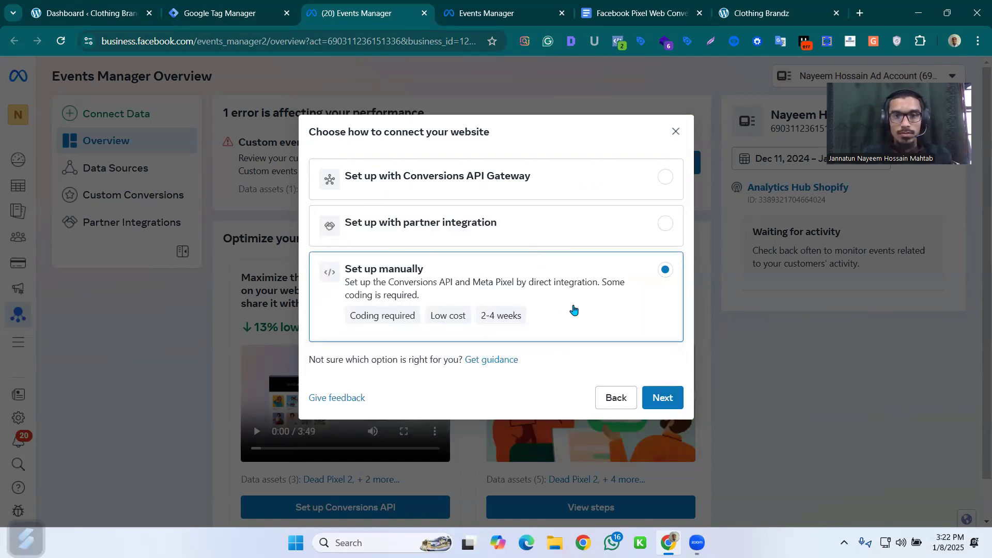
click(659, 397)
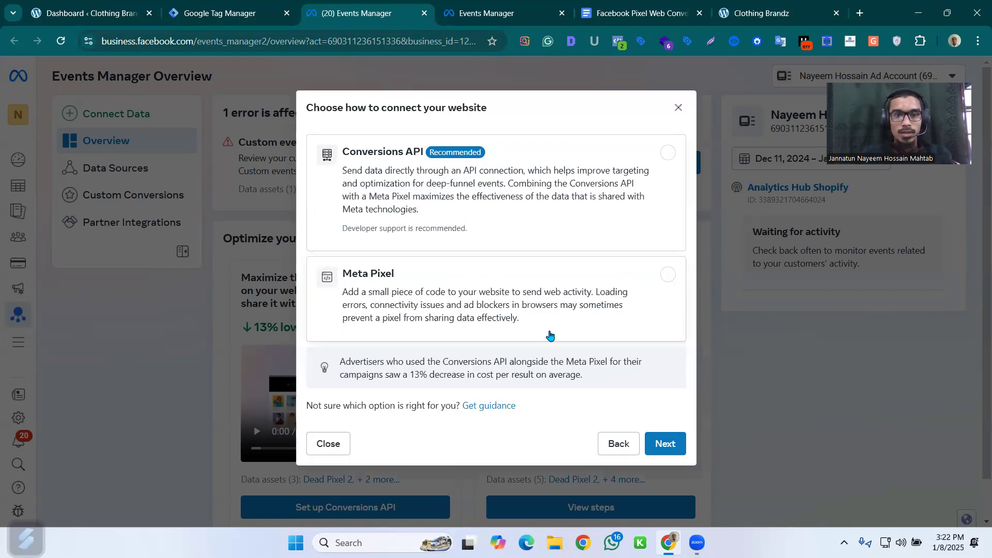
click(676, 448)
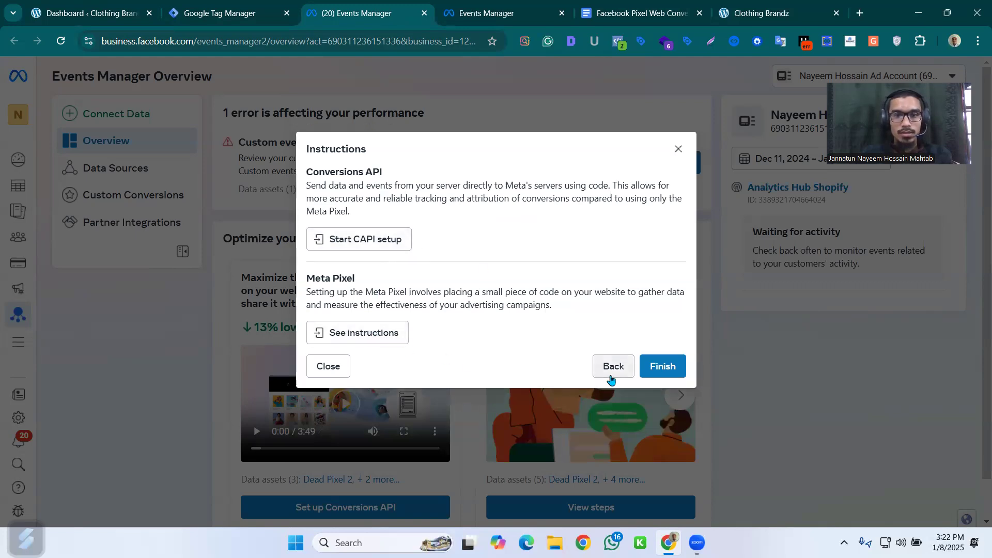
click(329, 368)
Step: Open the new clothing brand dataset in Data Sources and select its dataset ID
click(129, 167)
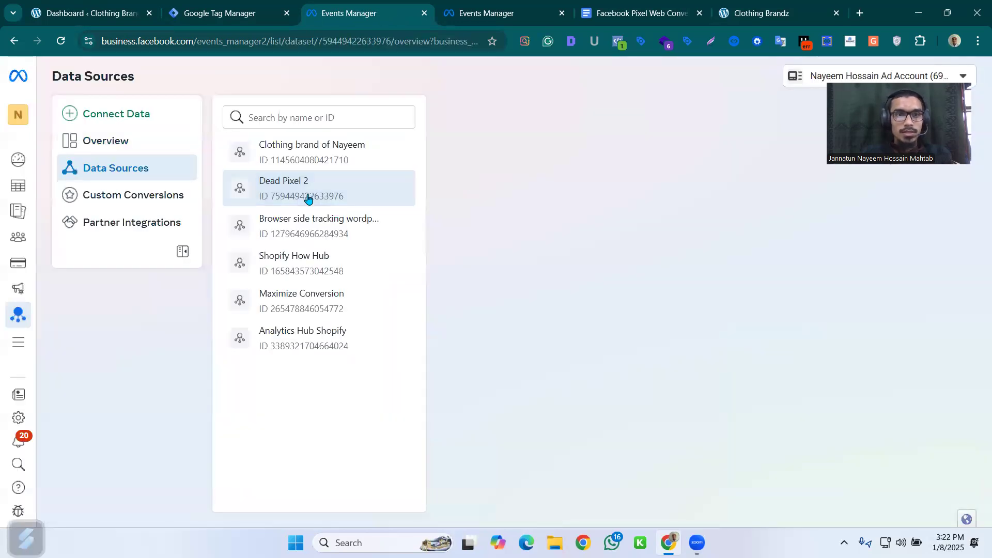
click(339, 162)
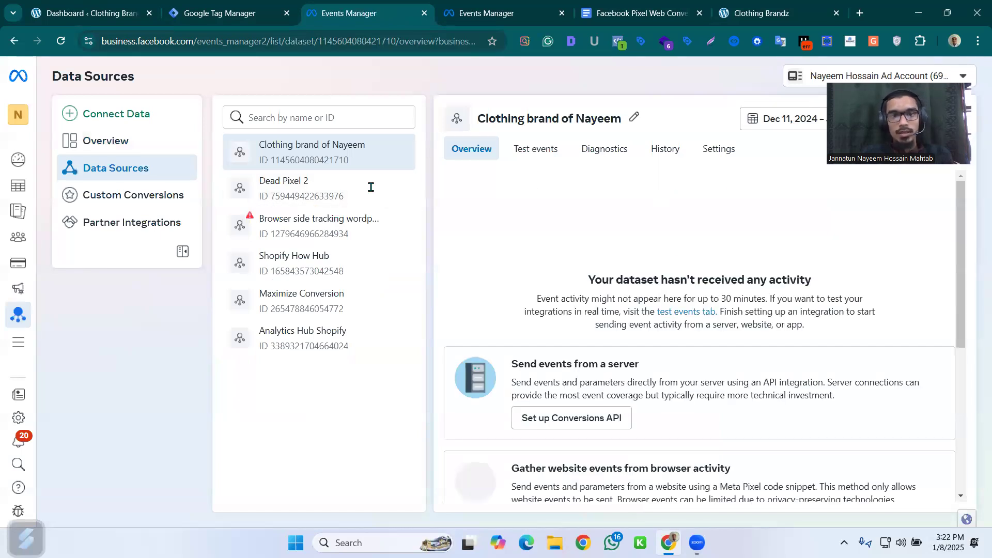
double_click(339, 161)
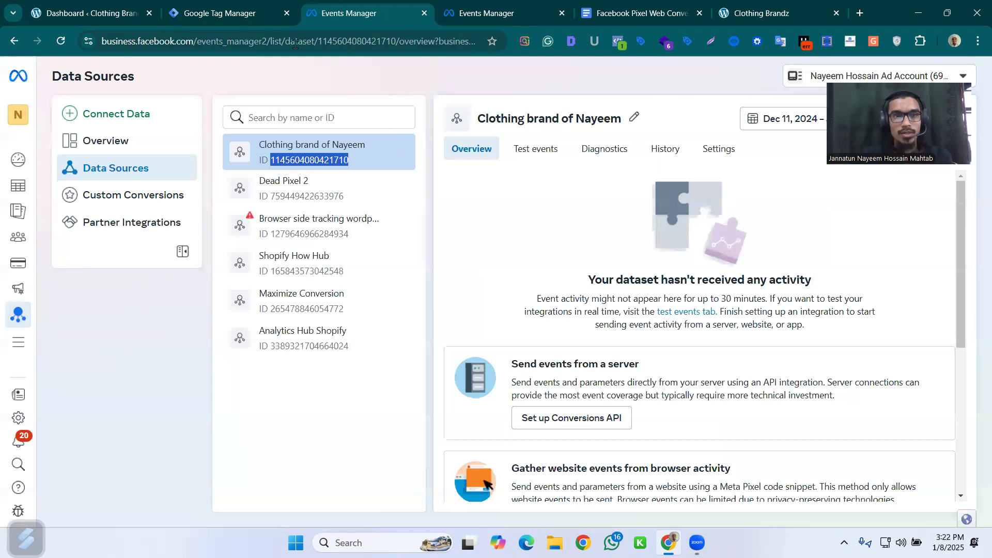
Step: Switch to Google Tag Manager and start a new account named "Clothing brand of" plus the owner's first name
click(247, 12)
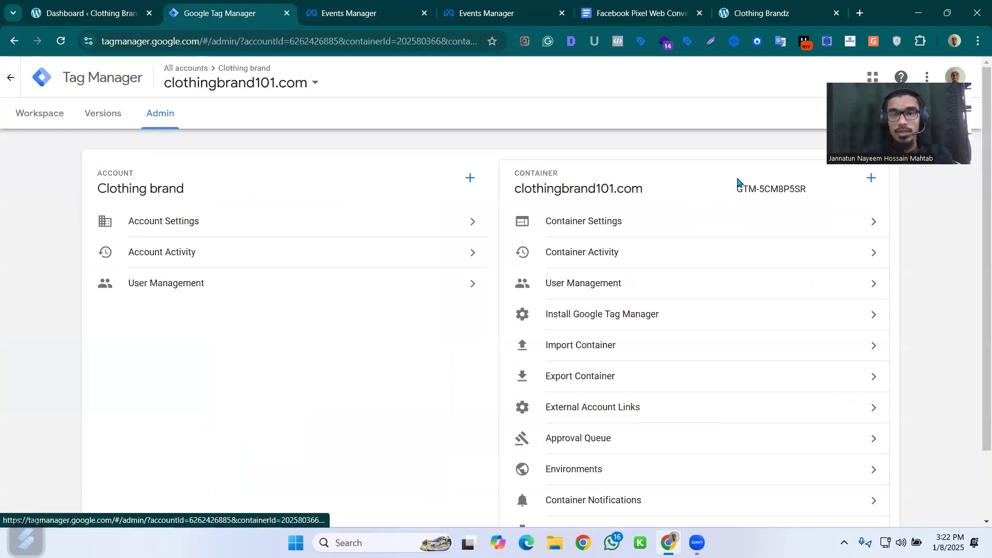
click(470, 179)
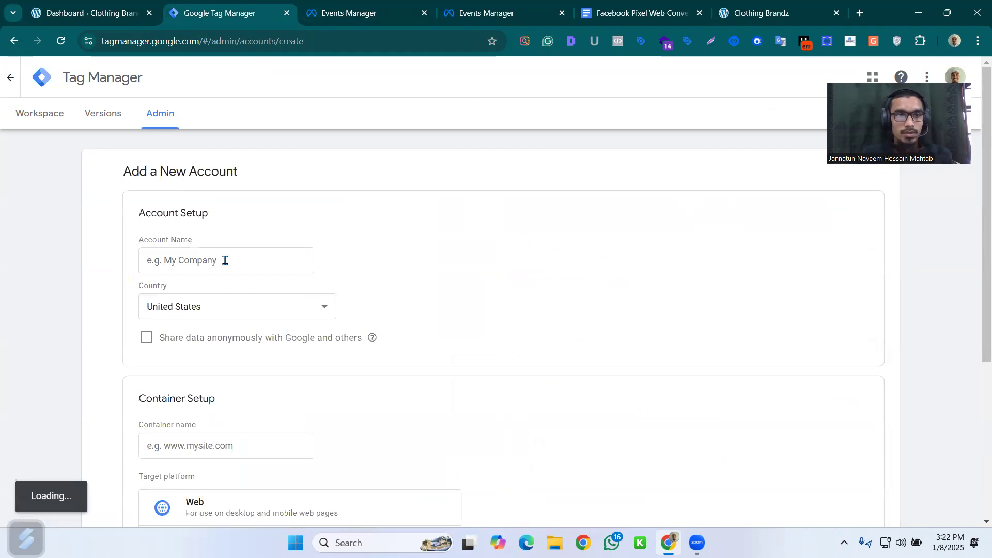
click(225, 260)
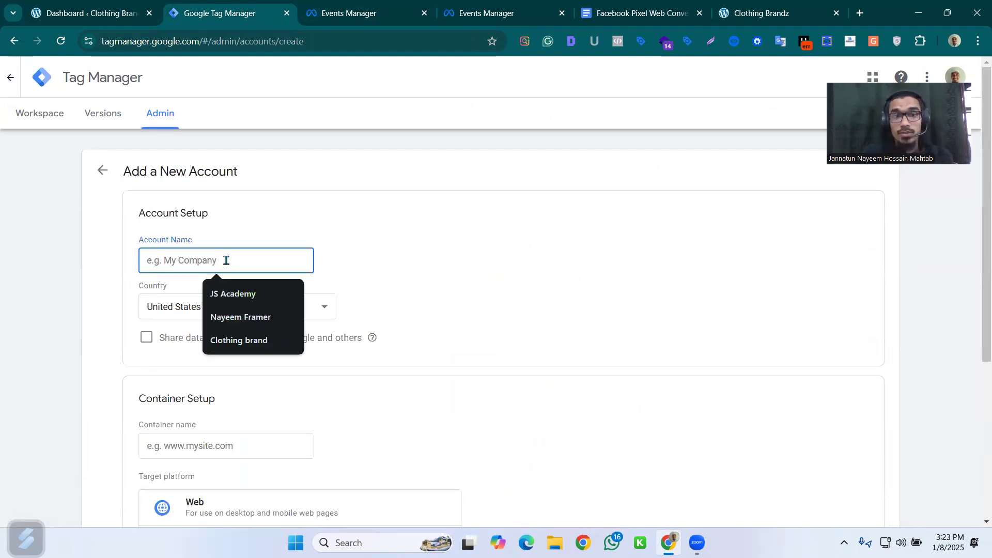
text(Clothing b)
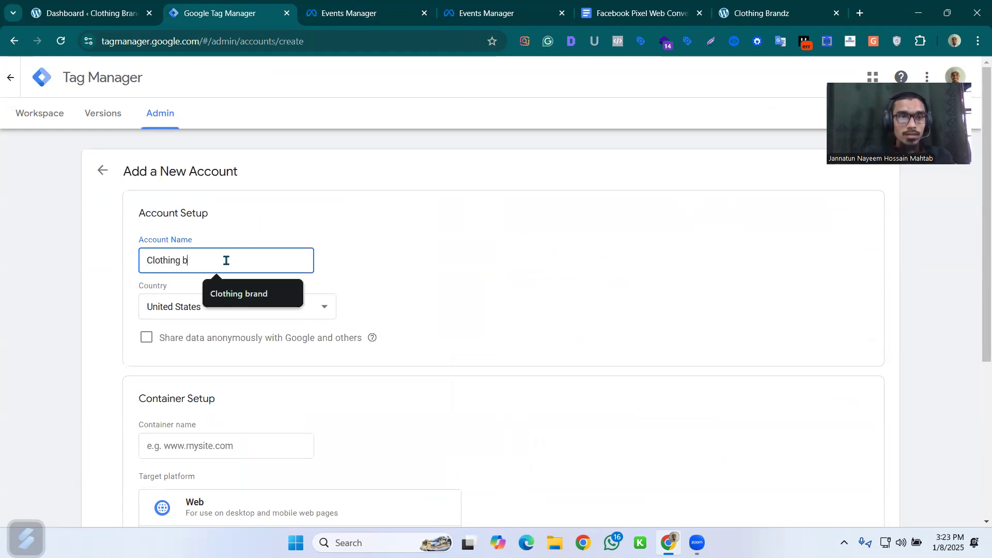
text(rand of Nayeem)
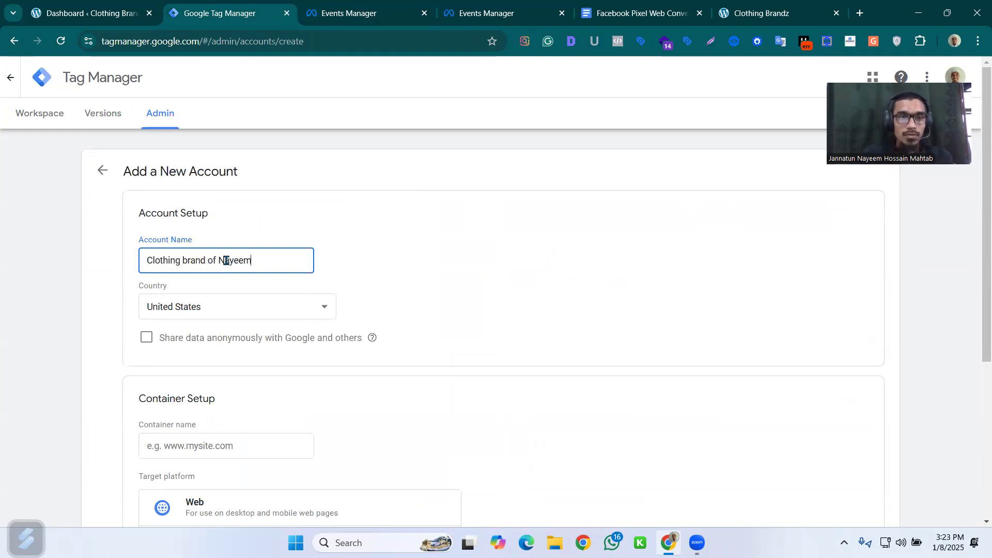
Step: Set the new account's country to Bangladesh
click(283, 305)
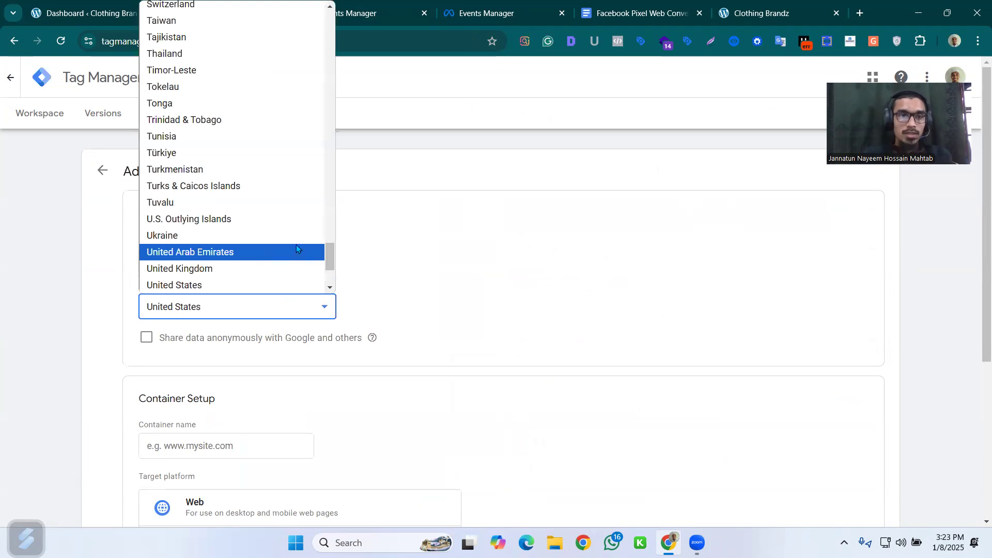
key(b)
key(Down)
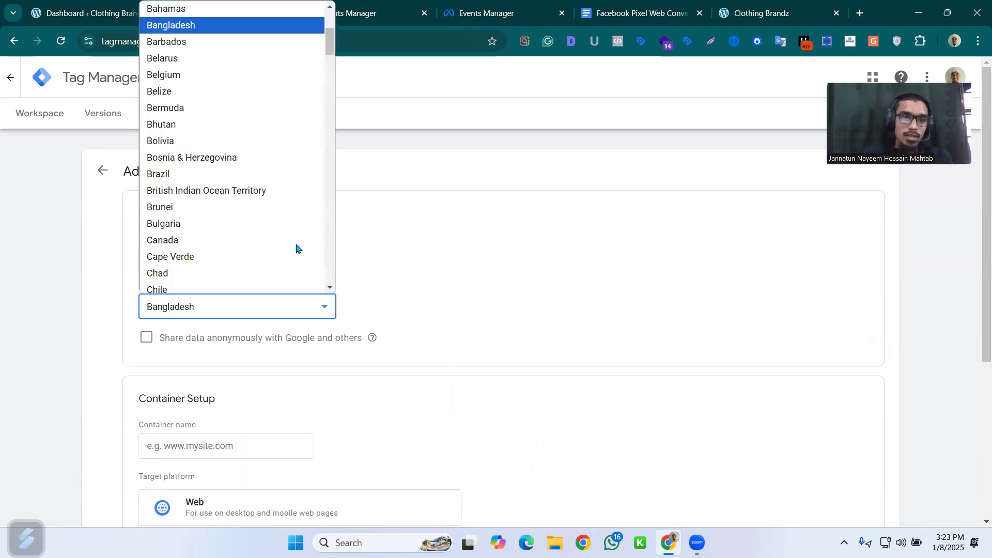
click(223, 27)
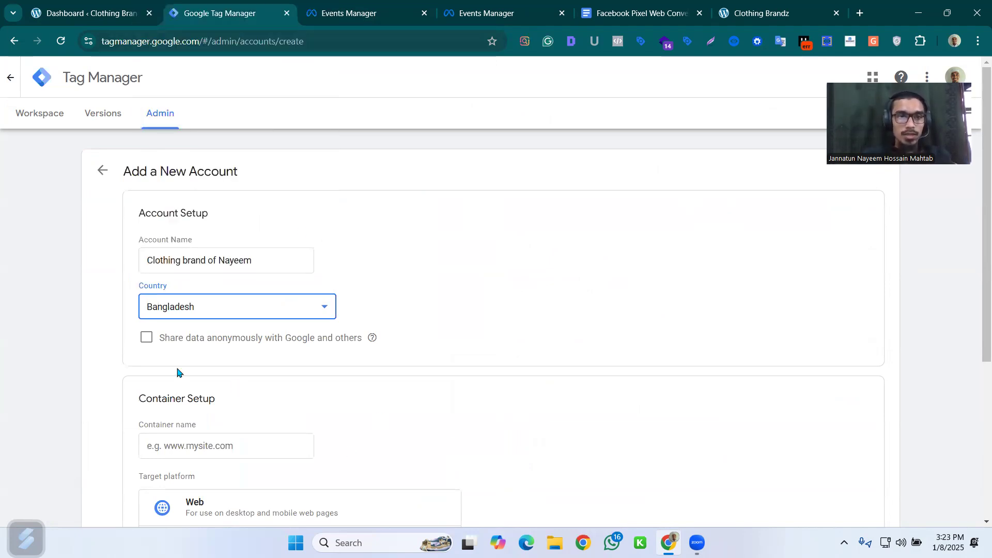
click(399, 333)
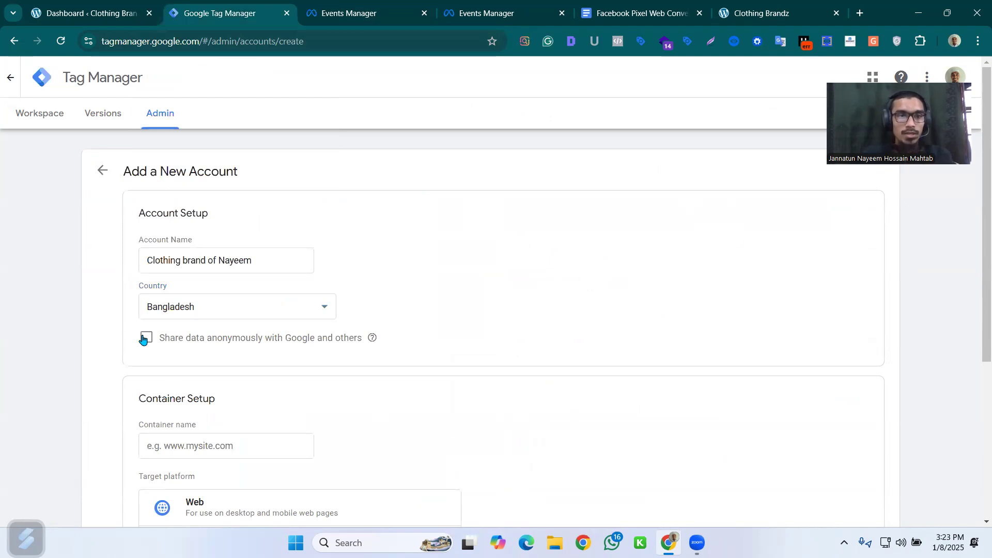
Step: Set the container's target platform to Web and name it "clothing brand of" plus the owner's first name
scroll(308, 323, down, 3)
click(200, 385)
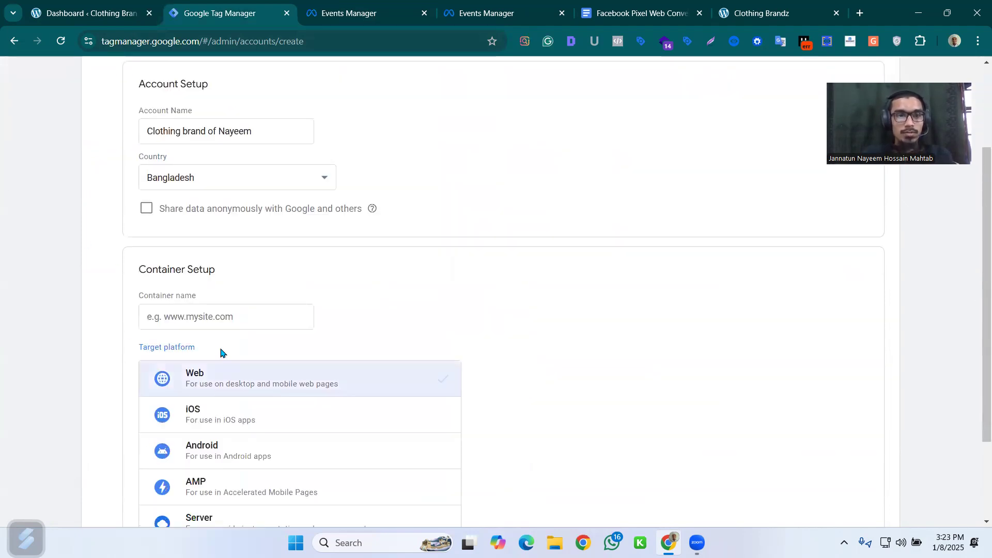
click(197, 319)
text(cl)
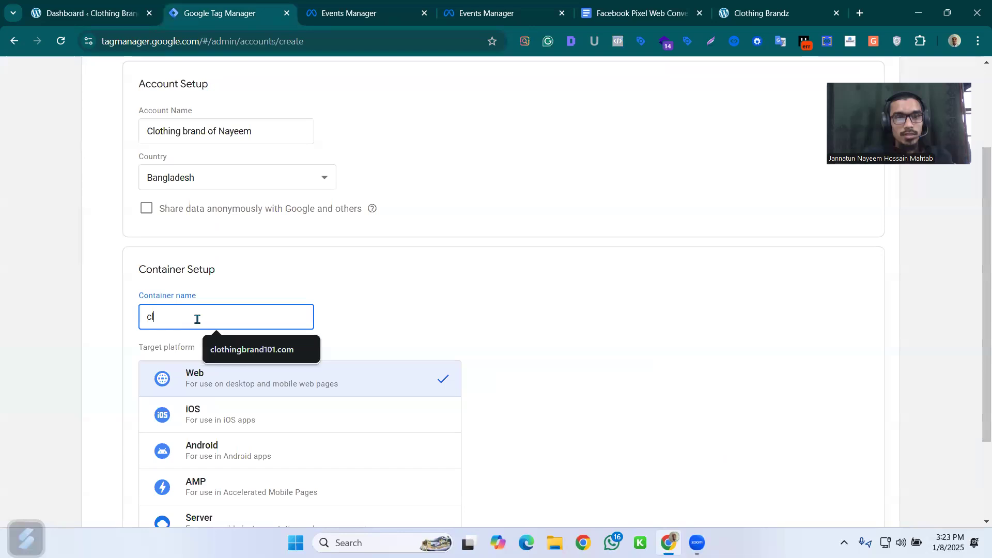
text(othing brand of nayeem)
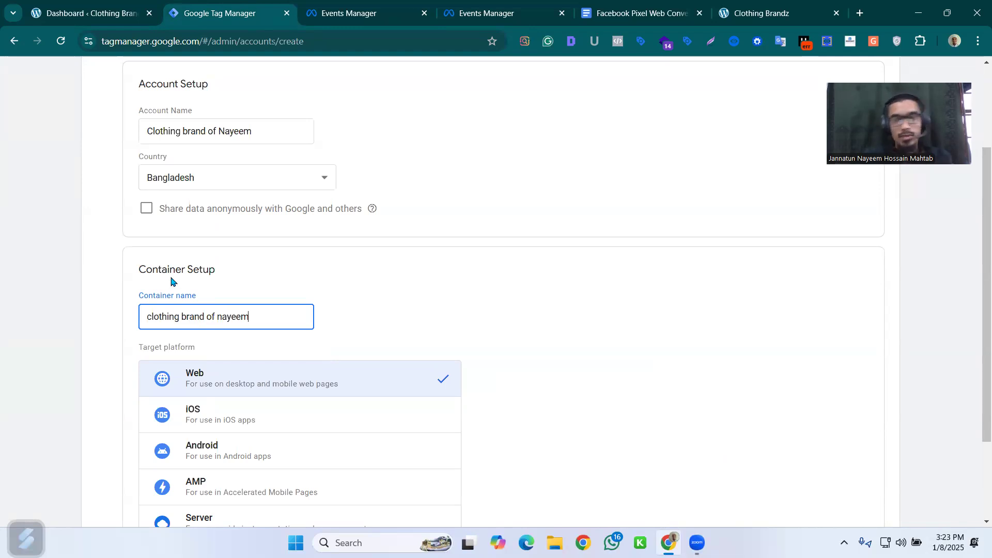
Step: Create the Tag Manager account and accept the Terms of Service Agreement, including the GDPR Data Processing Terms
scroll(297, 328, down, 3)
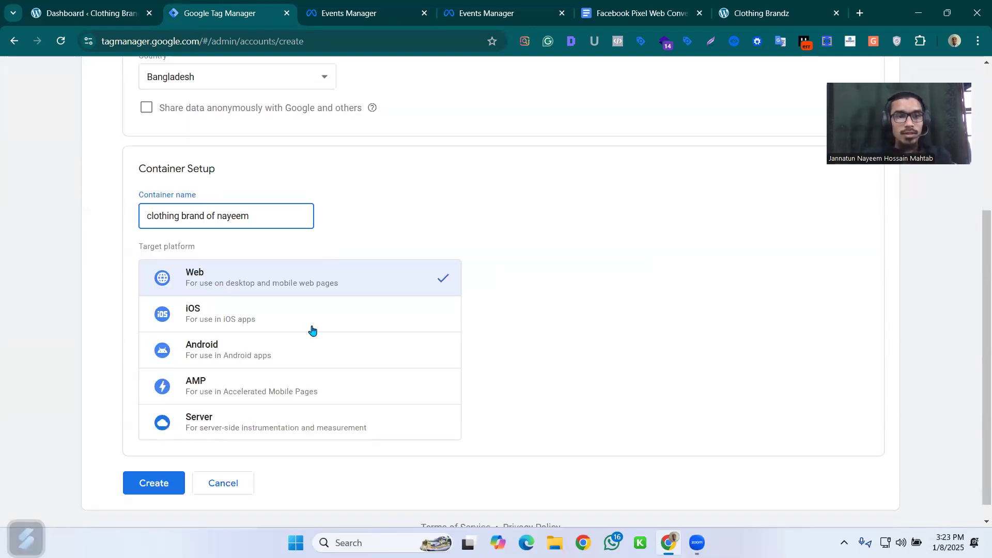
click(154, 464)
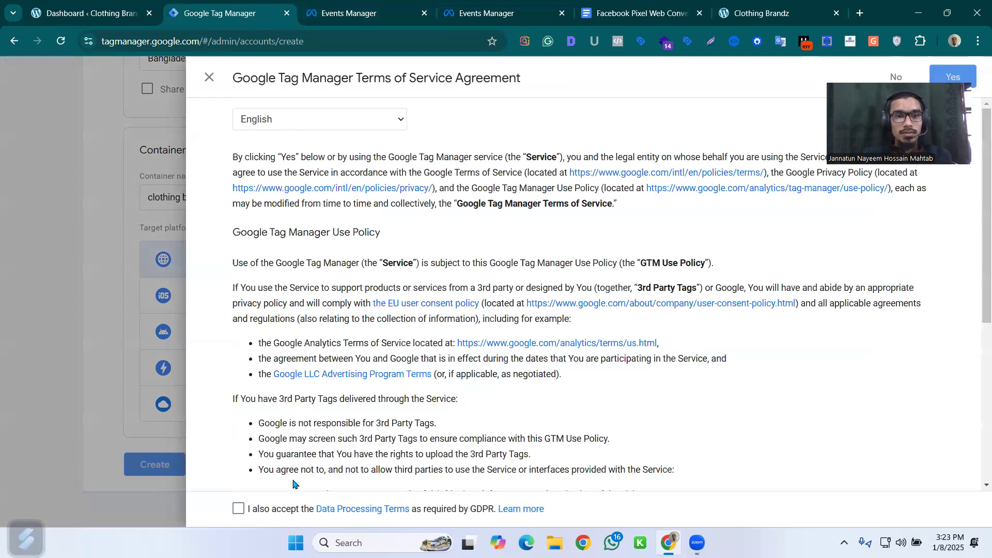
scroll(293, 484, down, 5)
click(239, 508)
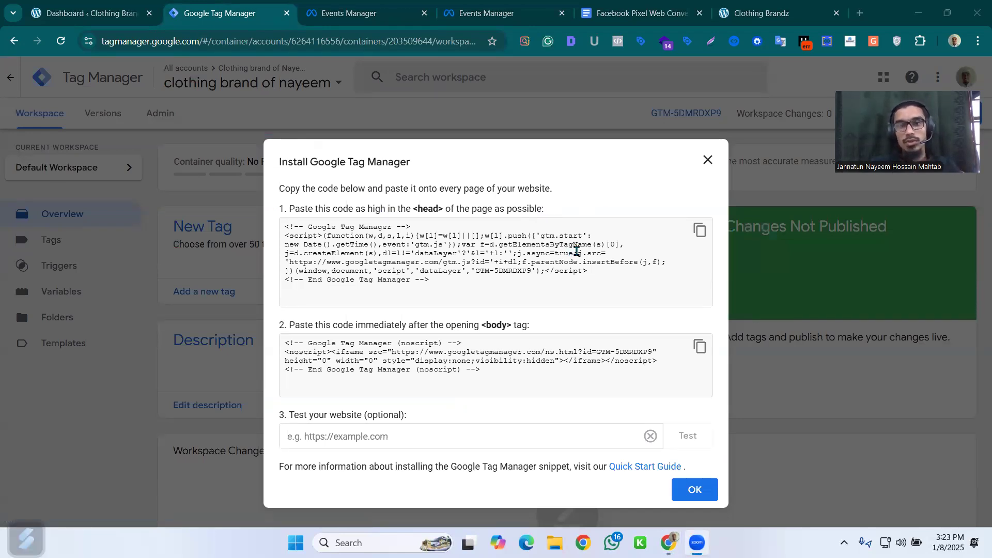
Step: Copy the GTM container ID from the head installation code and close the installation dialog
drag(529, 273, 475, 271)
key(ctrl+c)
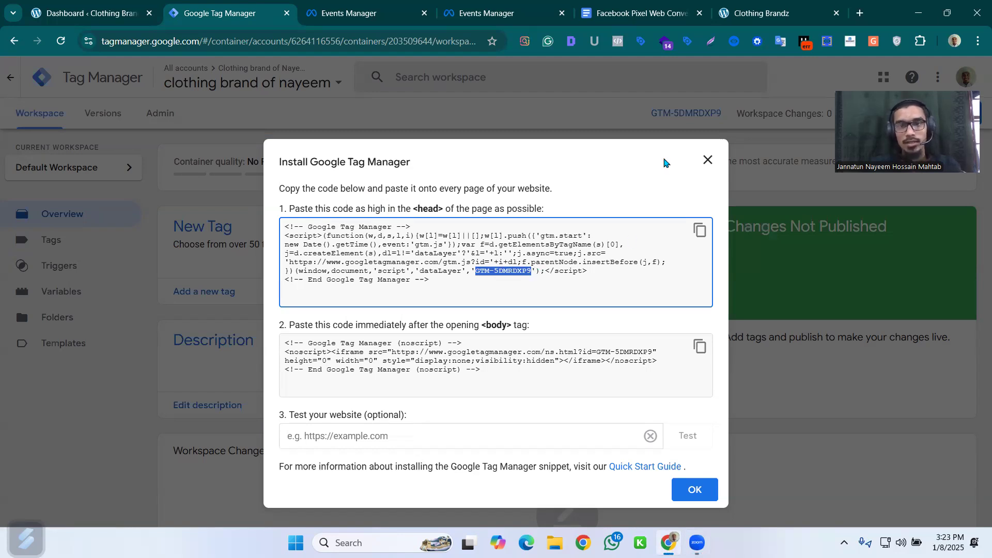
click(688, 485)
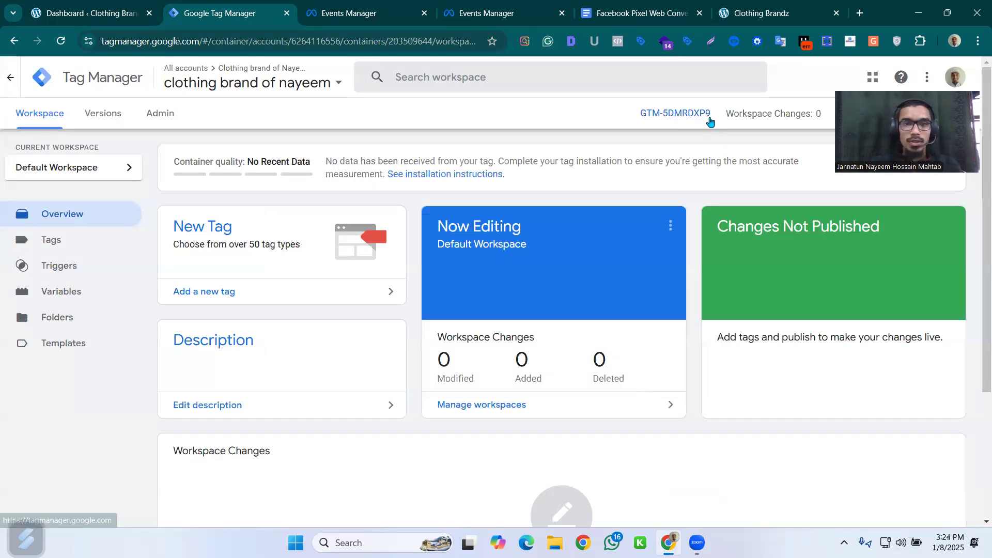
Step: Reopen the container's Google Tag Manager installation code for review, and close it
click(680, 114)
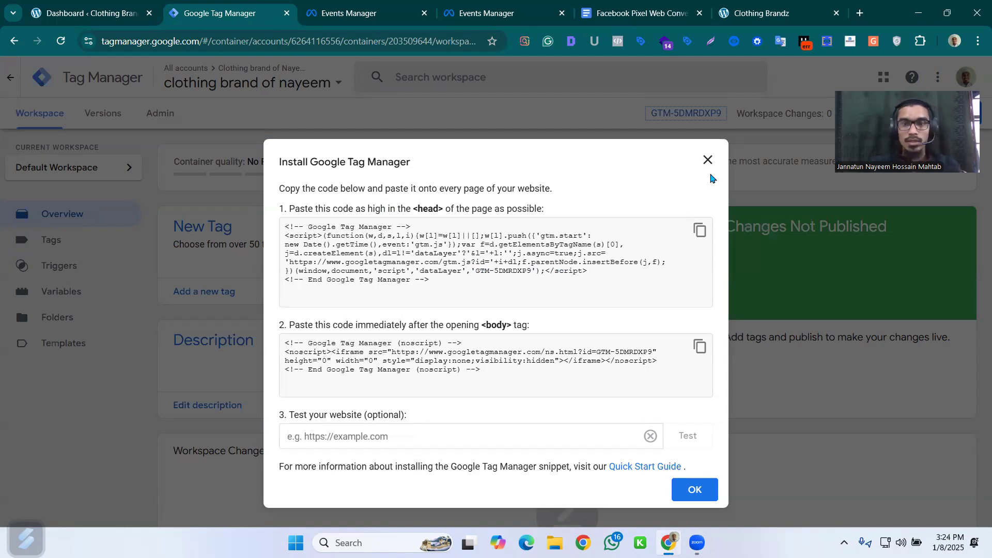
click(707, 158)
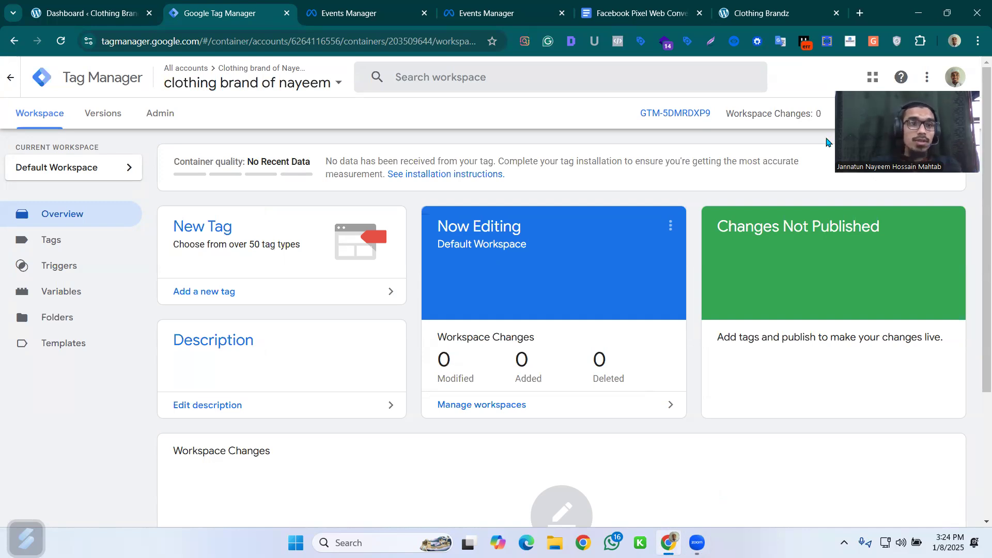
Step: Switch to the WordPress admin, search the plugin directory for "gtm kit", and install and activate the GTM Kit plugin
click(87, 10)
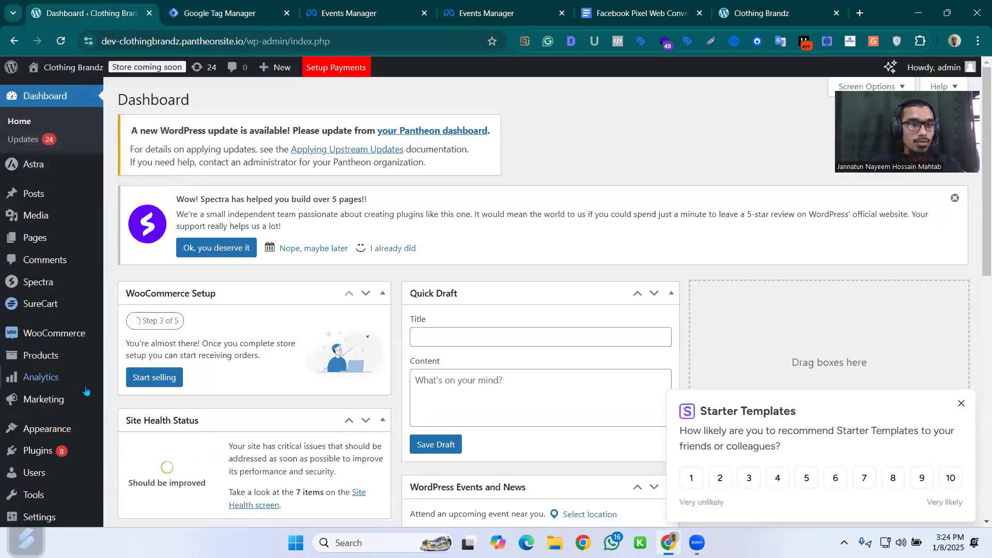
scroll(52, 444, down, 3)
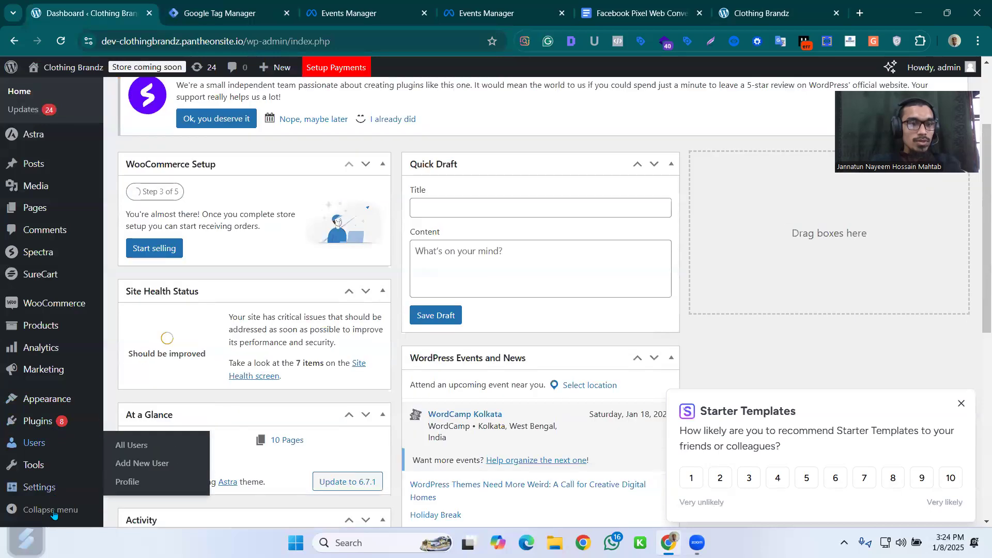
click(60, 421)
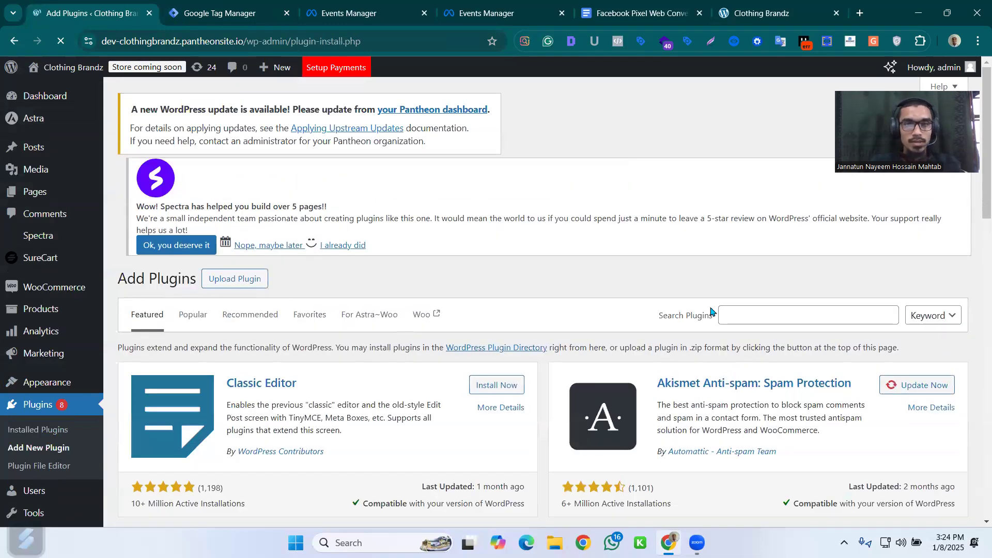
click(774, 298)
text(gtm)
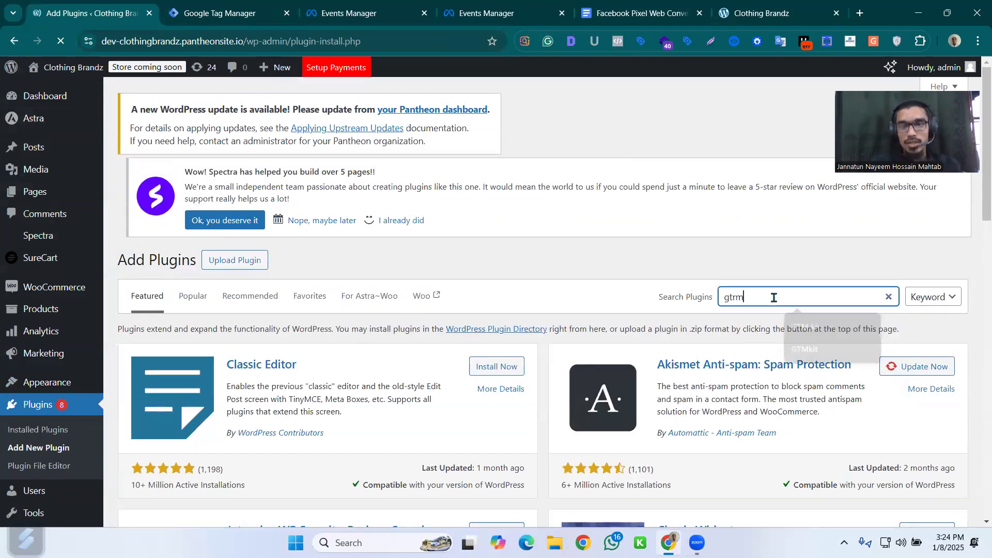
key(BackSpace)
text(m kit)
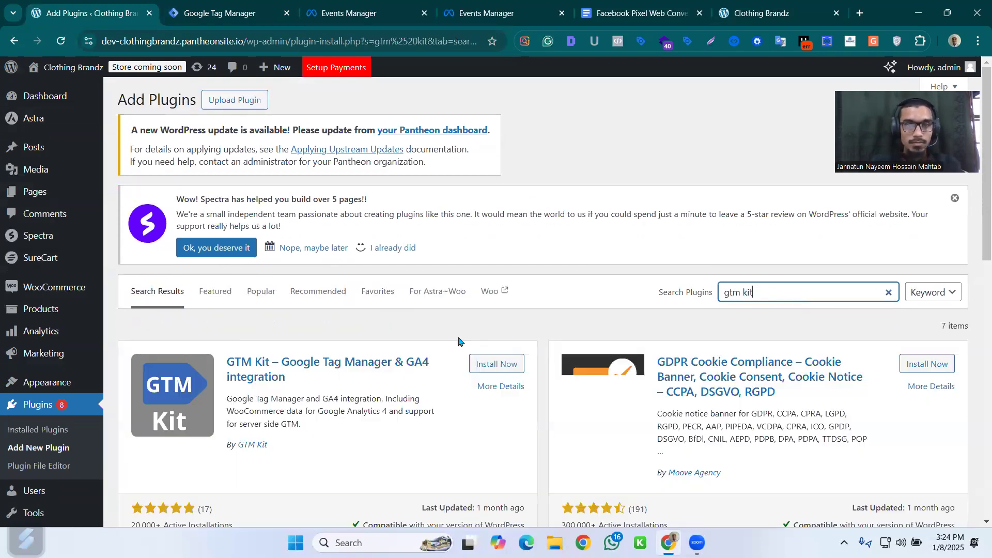
click(496, 363)
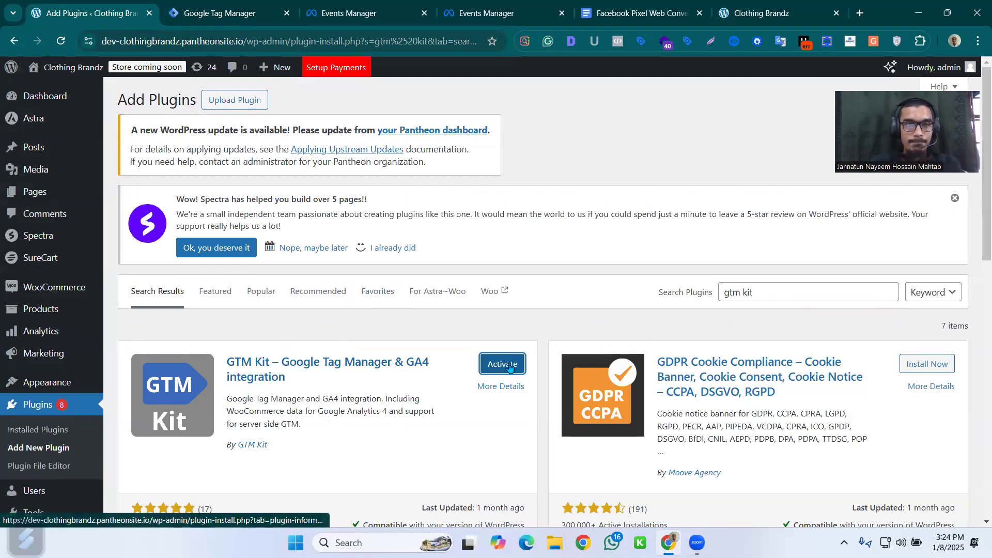
click(499, 368)
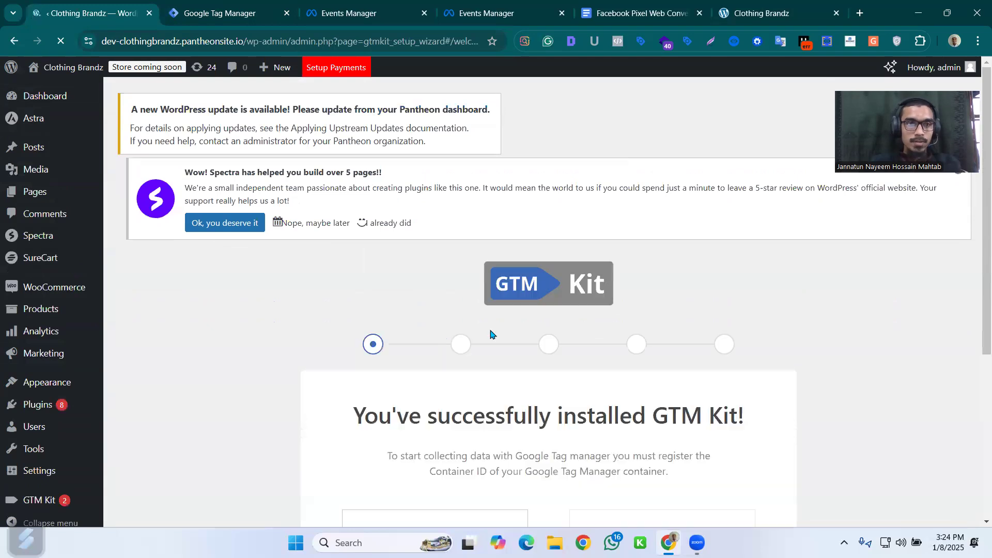
Step: Register the copied GTM container ID in the GTM Kit setup wizard and save it
scroll(579, 379, down, 5)
click(425, 293)
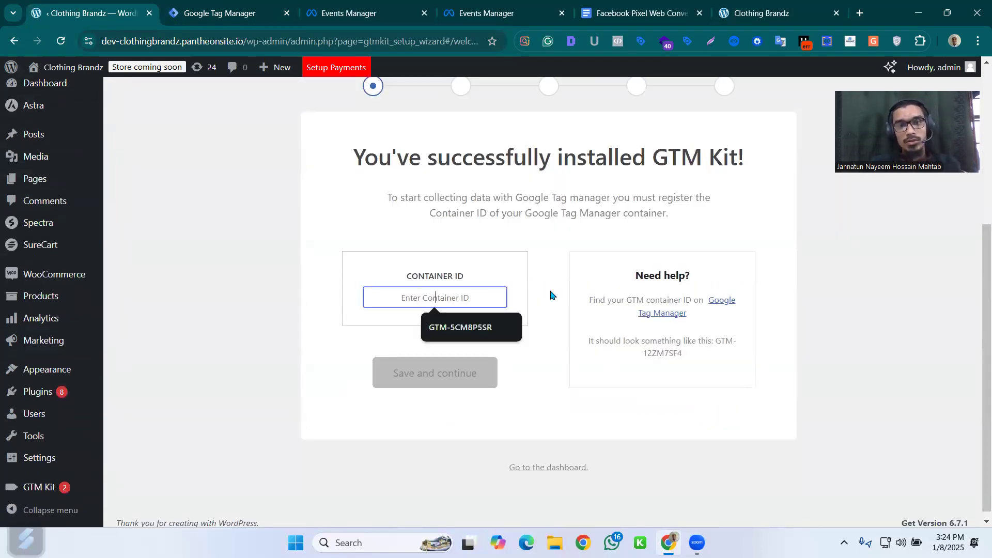
key(ctrl+v)
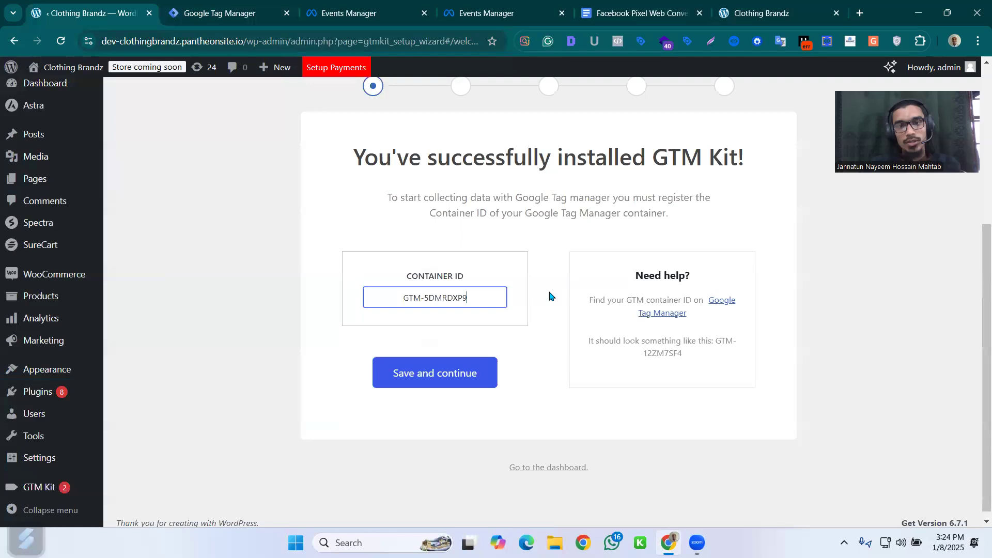
click(439, 375)
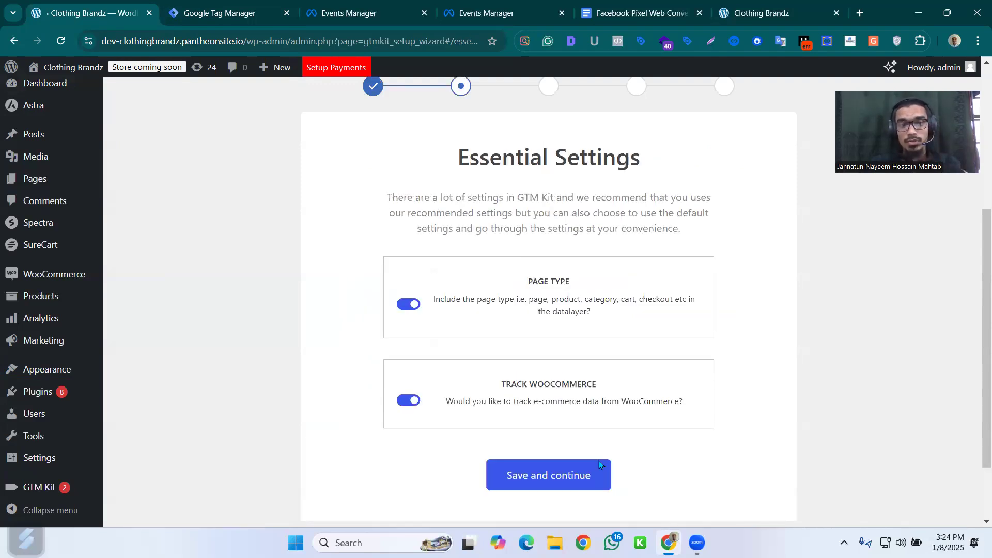
Step: Finish the GTM Kit setup wizard, keeping page type, WooCommerce tracking and automatic updates on and anonymous data sharing off
scroll(551, 349, down, 2)
click(561, 402)
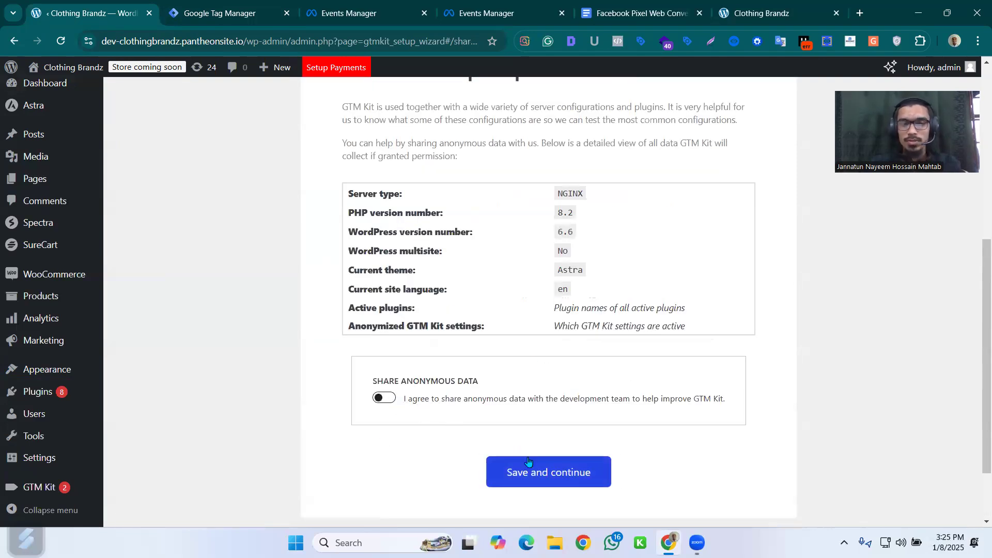
click(550, 476)
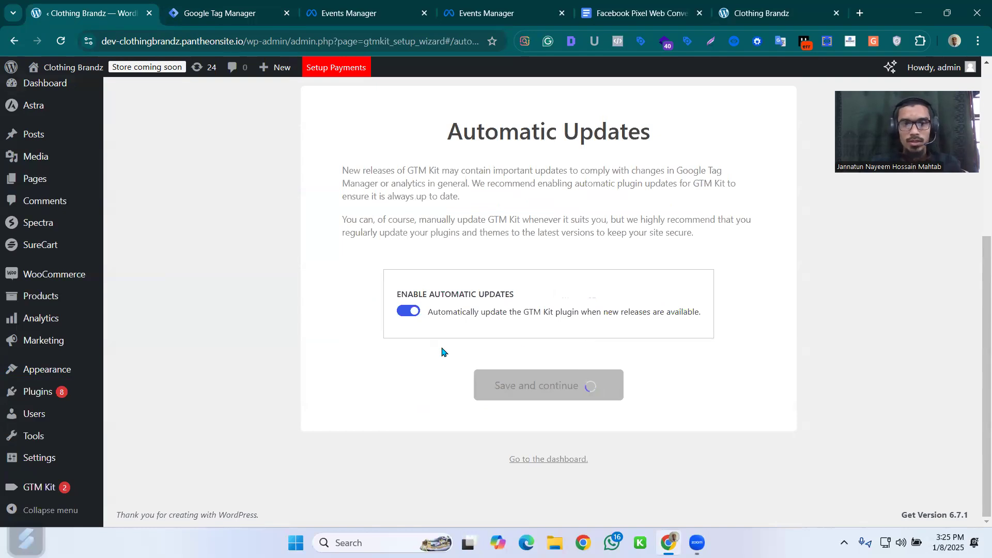
click(560, 385)
click(581, 433)
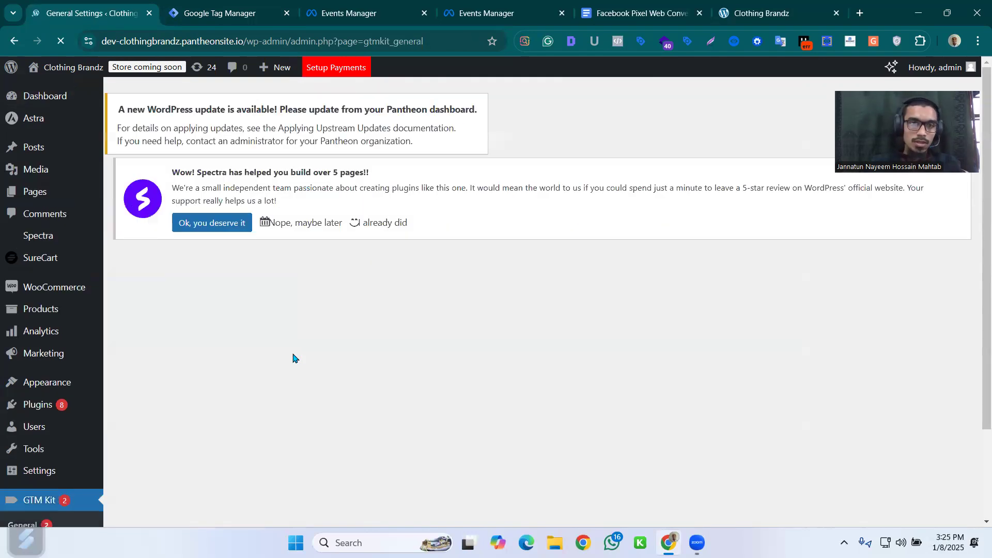
Step: Examine GTM Kit's container settings, from the container ID and server-side tagging to excluded user roles and container code implementation
scroll(321, 393, down, 5)
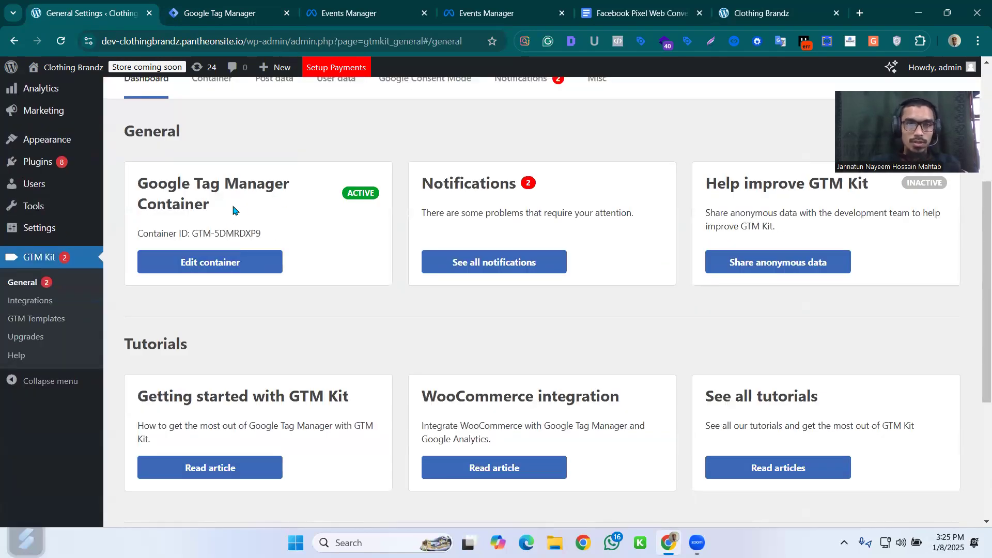
click(229, 265)
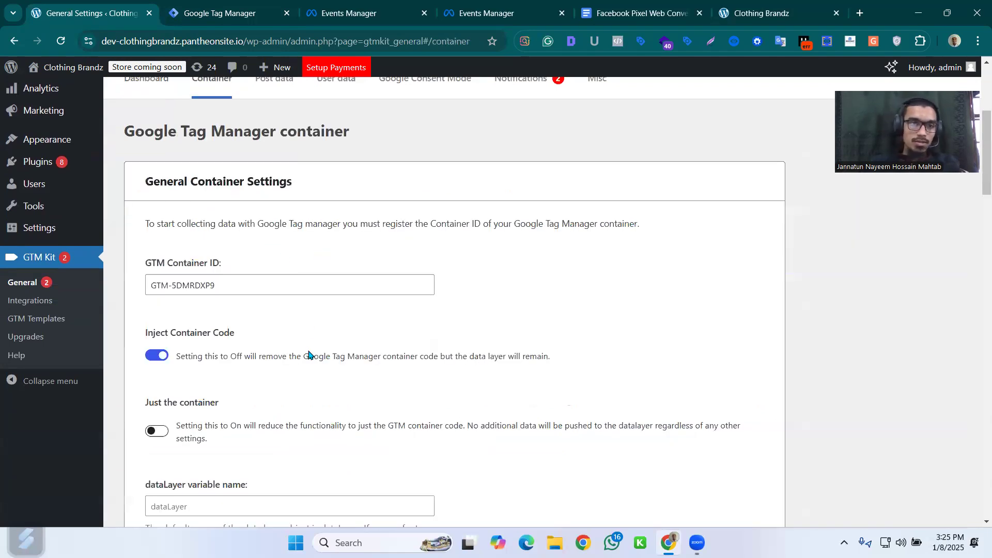
scroll(308, 355, down, 3)
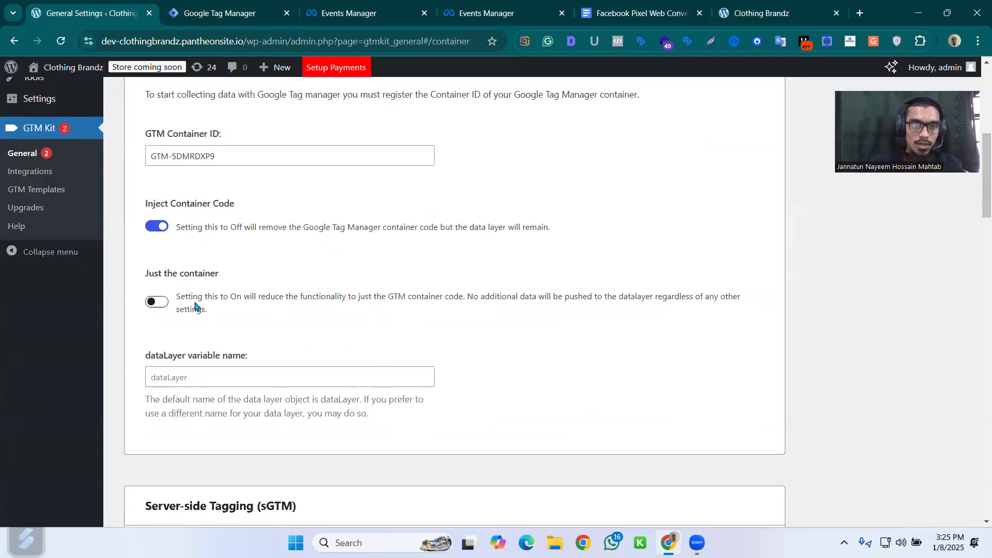
scroll(374, 335, down, 2)
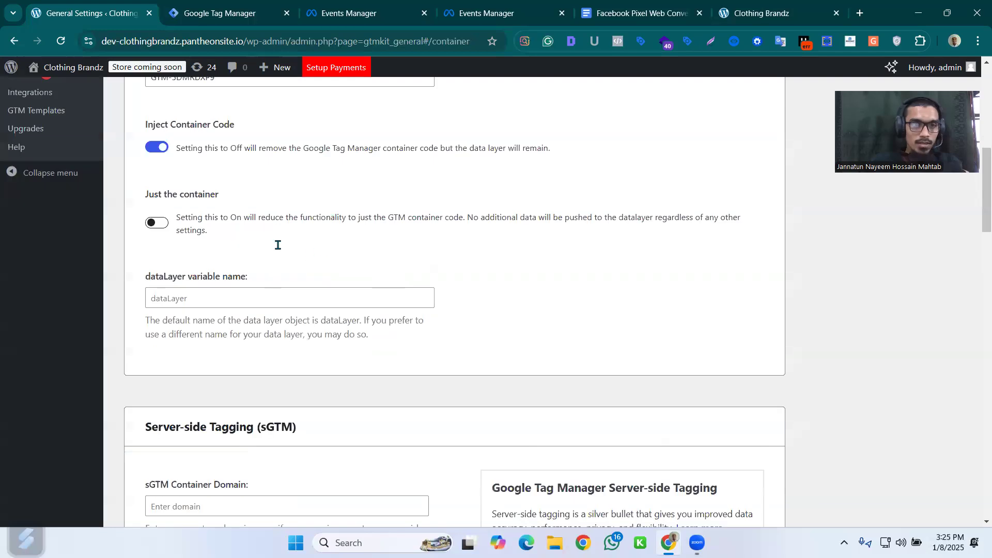
scroll(274, 258, down, 1)
scroll(360, 360, down, 3)
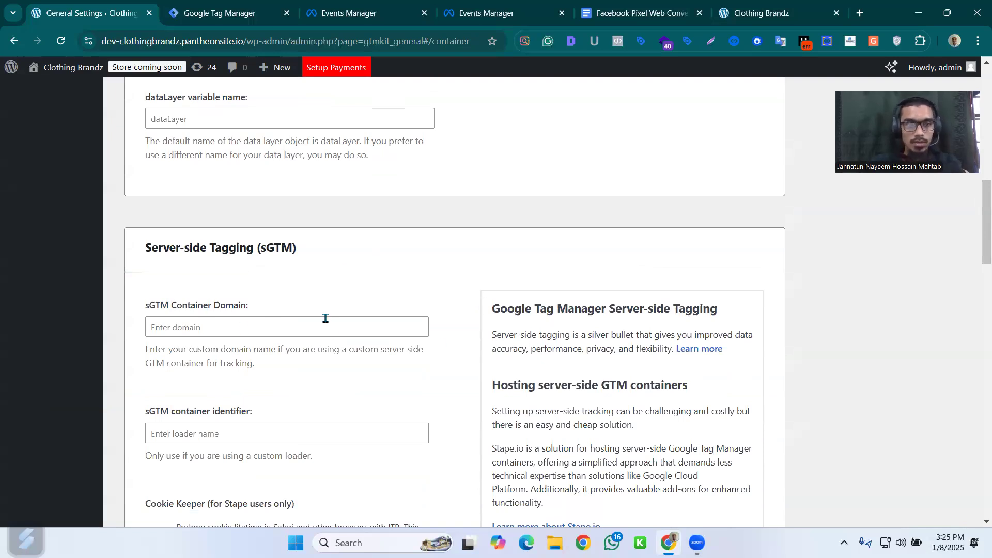
scroll(612, 296, down, 9)
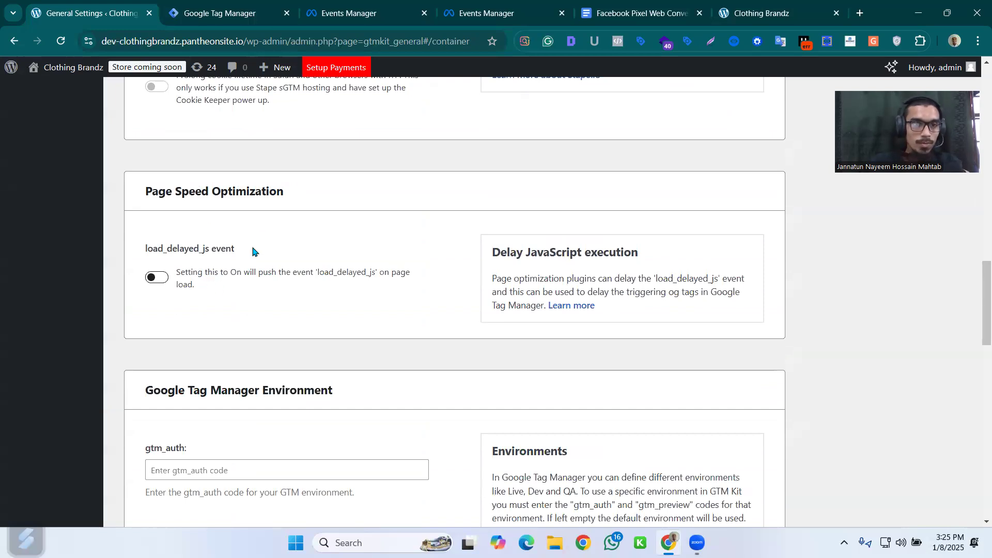
scroll(291, 357, down, 3)
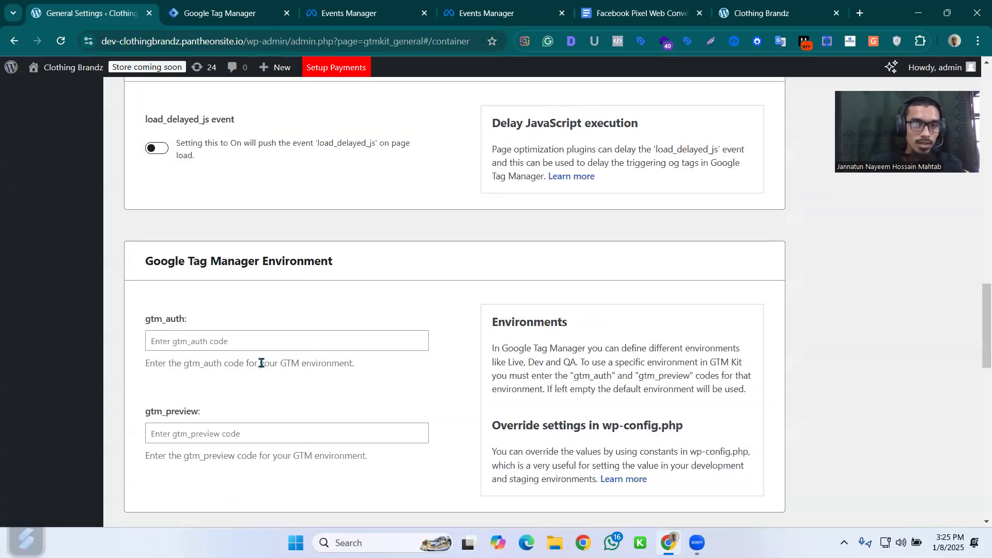
scroll(289, 357, down, 7)
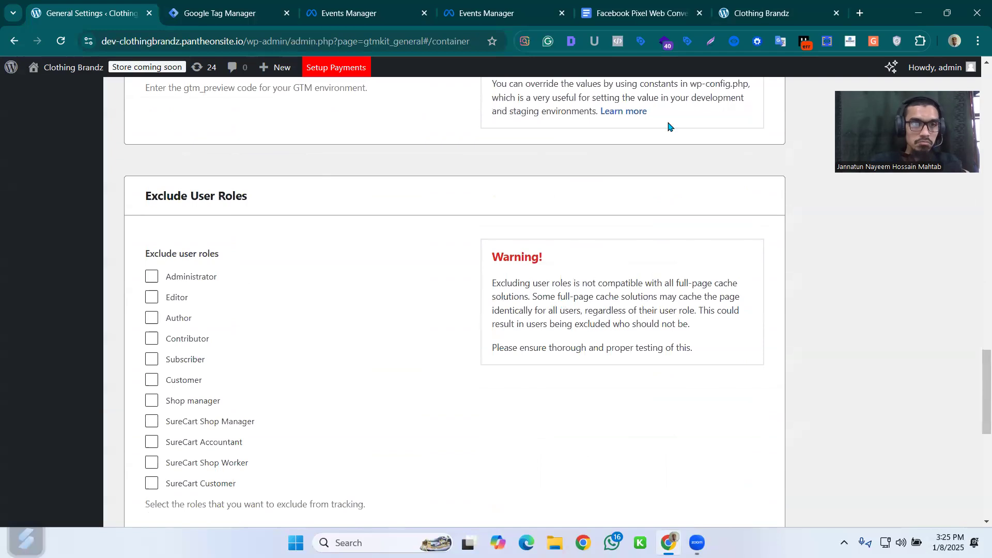
scroll(736, 210, down, 1)
scroll(337, 317, down, 8)
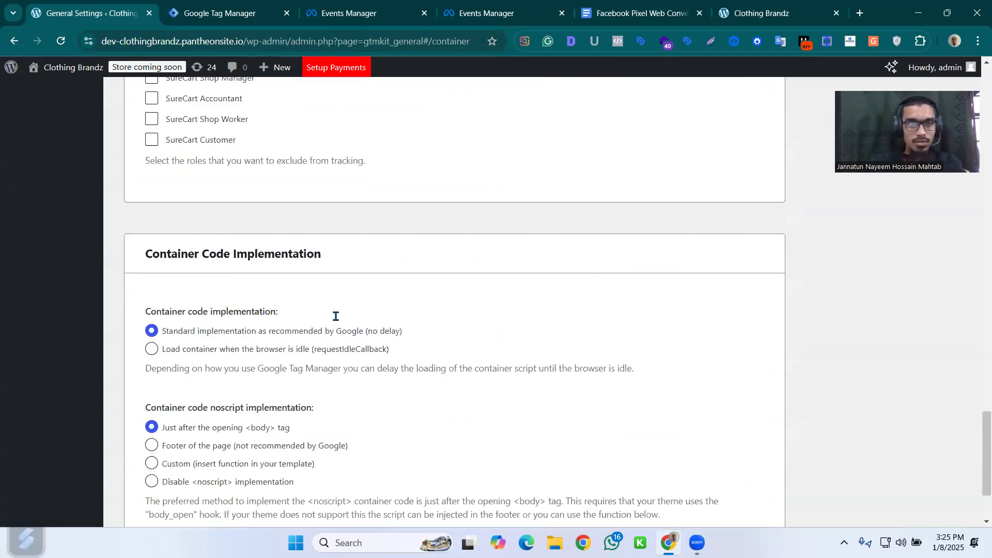
scroll(193, 220, down, 1)
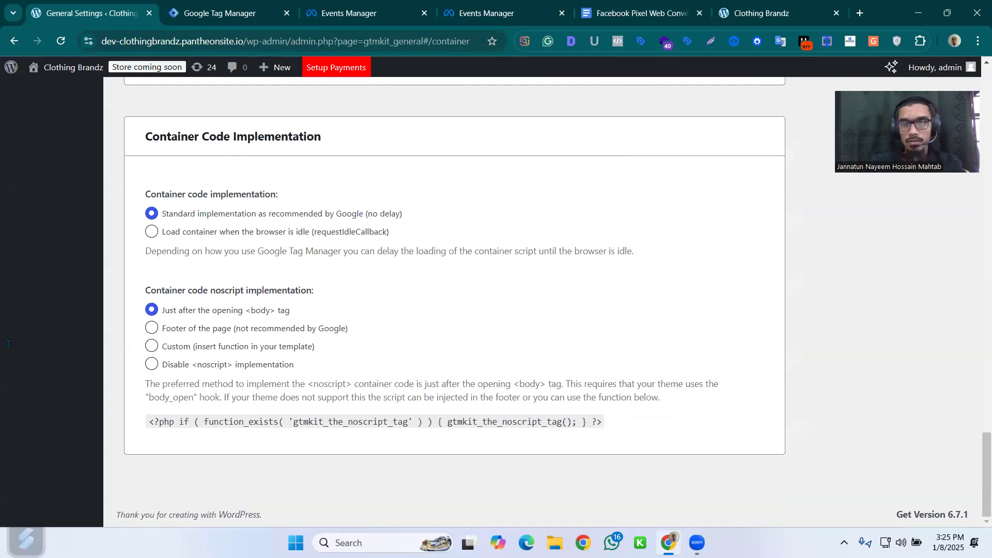
scroll(248, 103, up, 10)
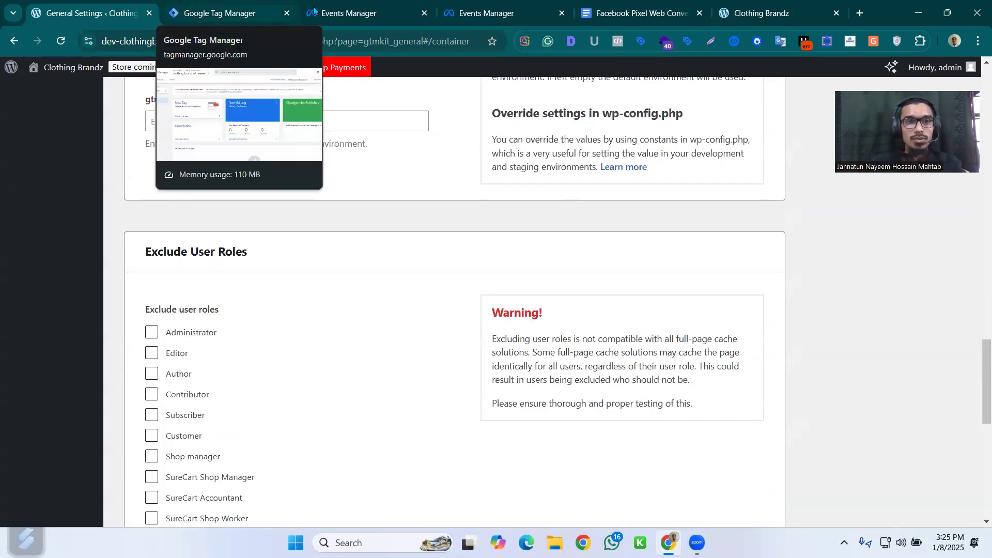
Step: Switch to Google Tag Manager, create a new tag and open the Community Template Gallery for its tag type
click(207, 7)
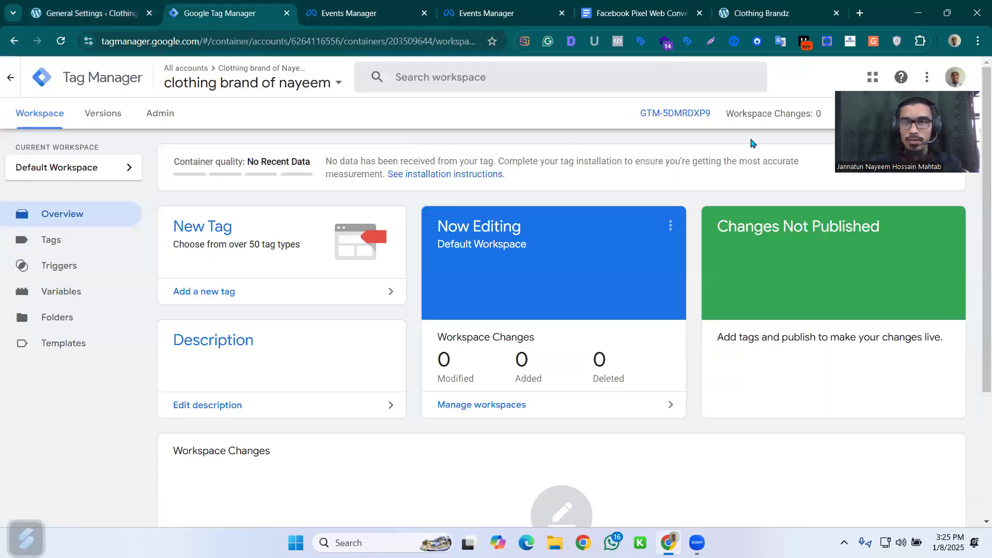
click(66, 241)
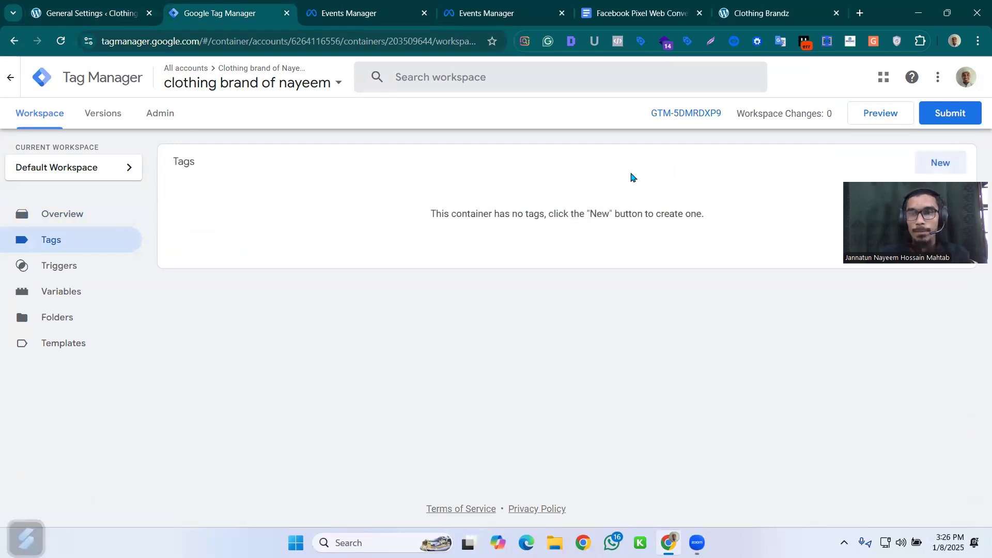
click(946, 162)
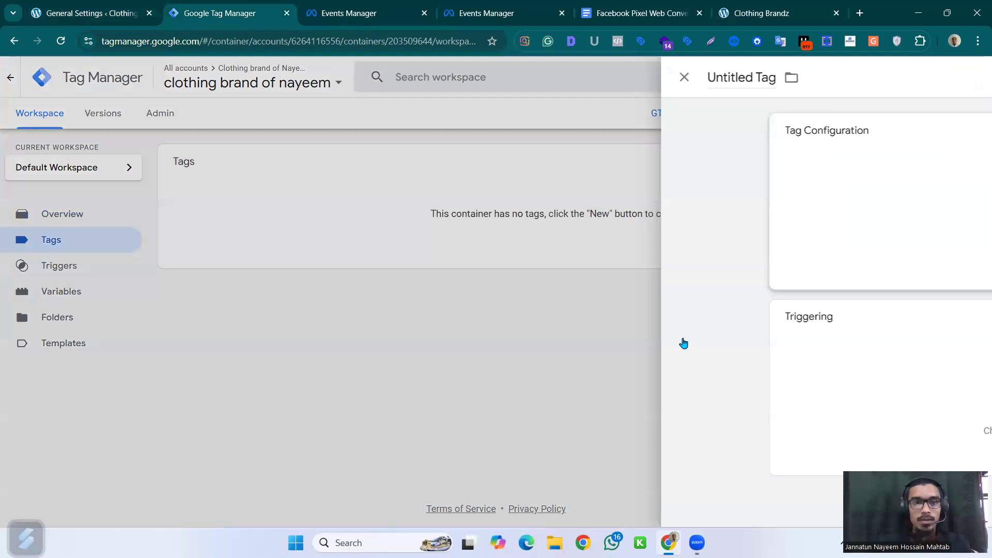
click(483, 144)
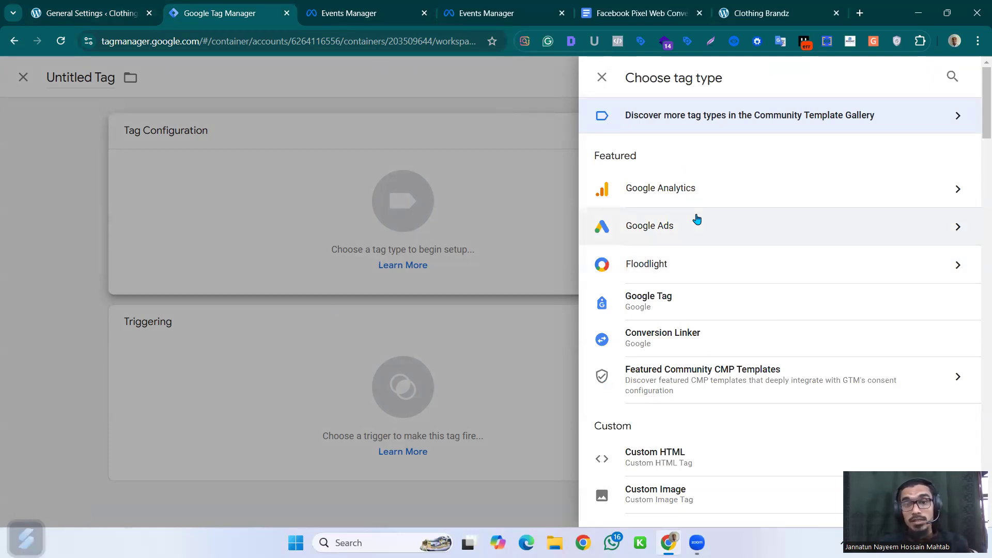
click(950, 79)
click(789, 118)
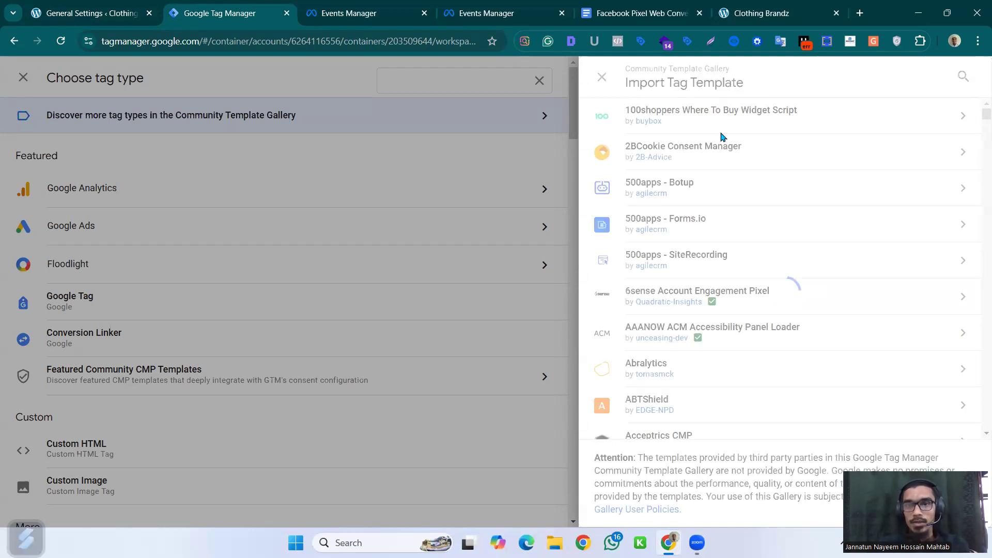
Step: Search the template gallery for "faceboo" and add the Facebook Pixel template by facebookarchive to the workspace, accepting its permissions
click(962, 78)
text(faceboo)
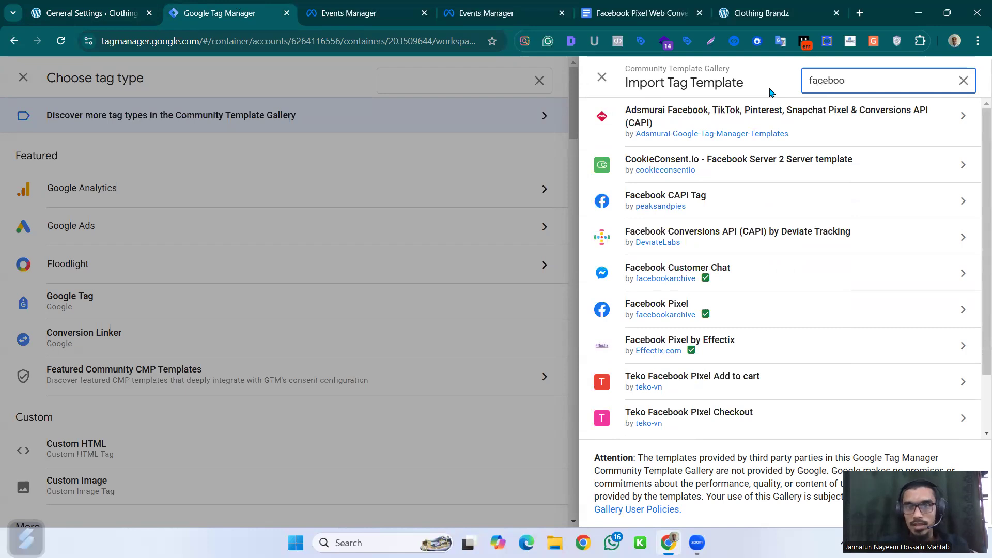
click(706, 279)
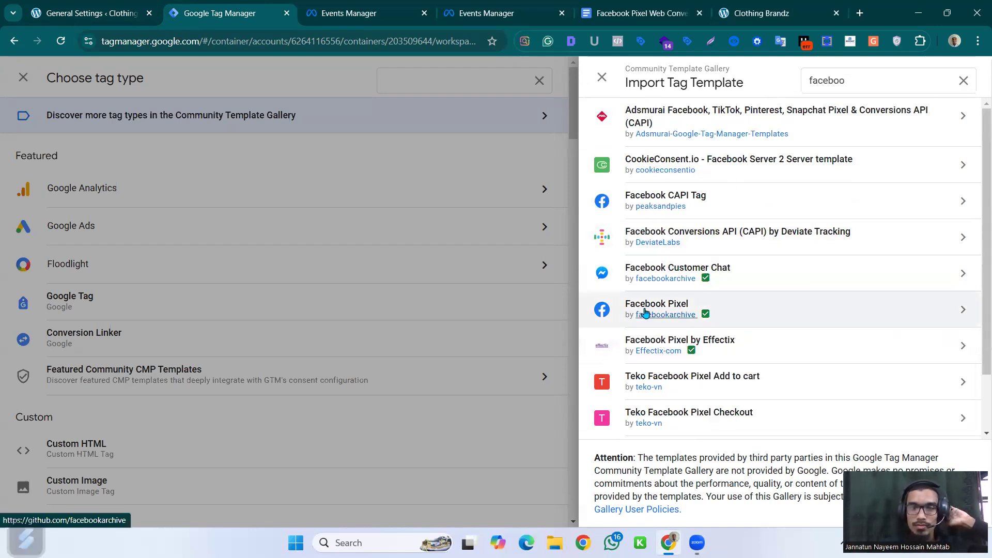
click(738, 308)
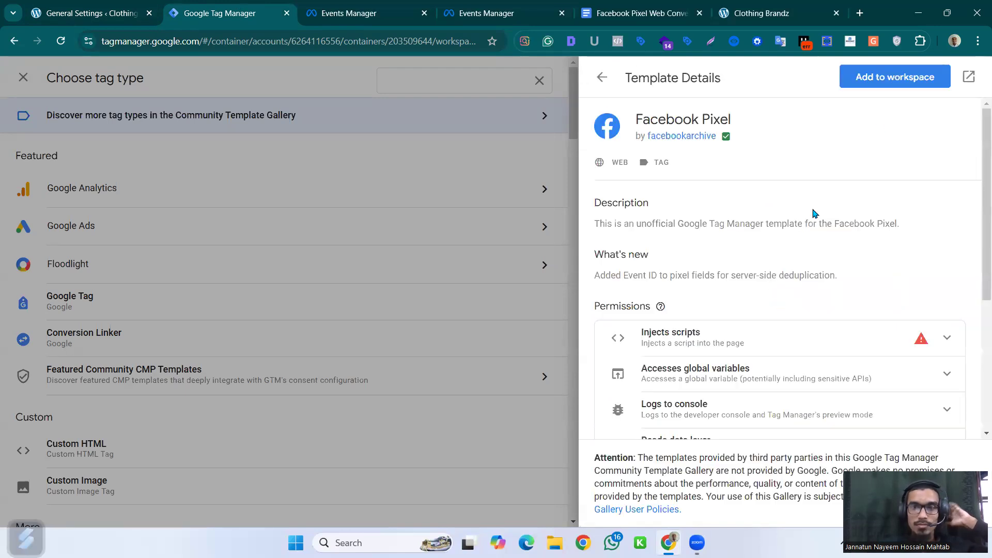
click(889, 78)
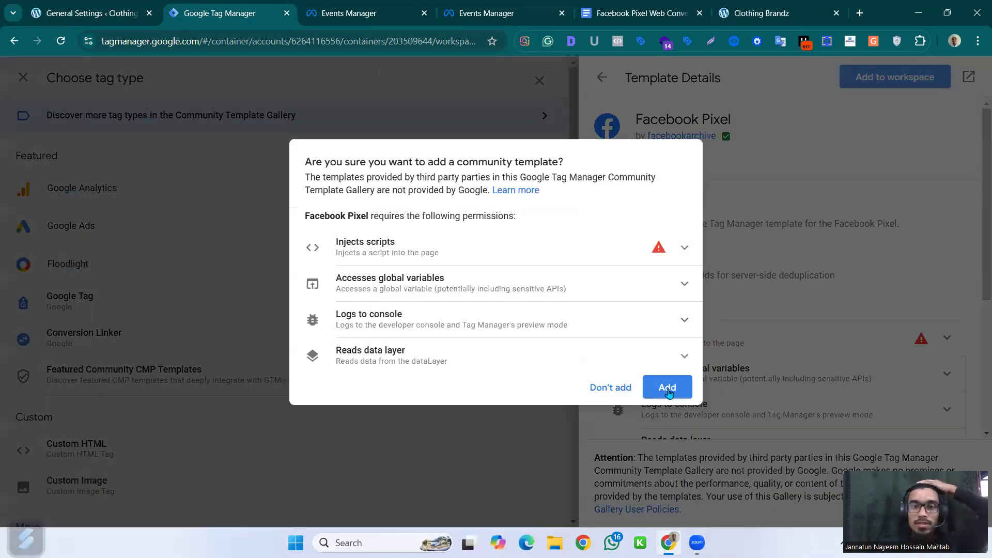
click(670, 392)
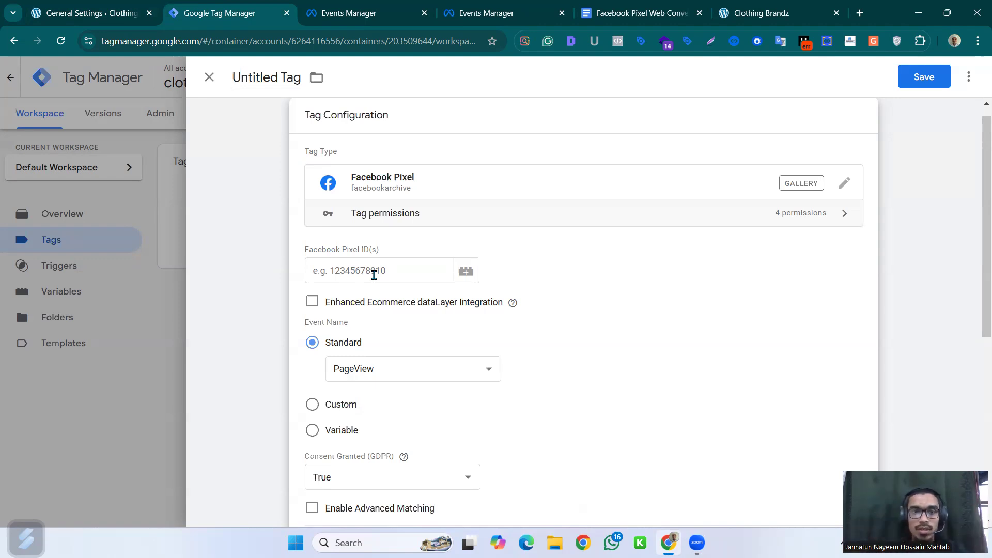
Step: Copy the clothing brand dataset's pixel ID from Meta Events Manager and return to the Facebook Pixel tag in Google Tag Manager
click(405, 271)
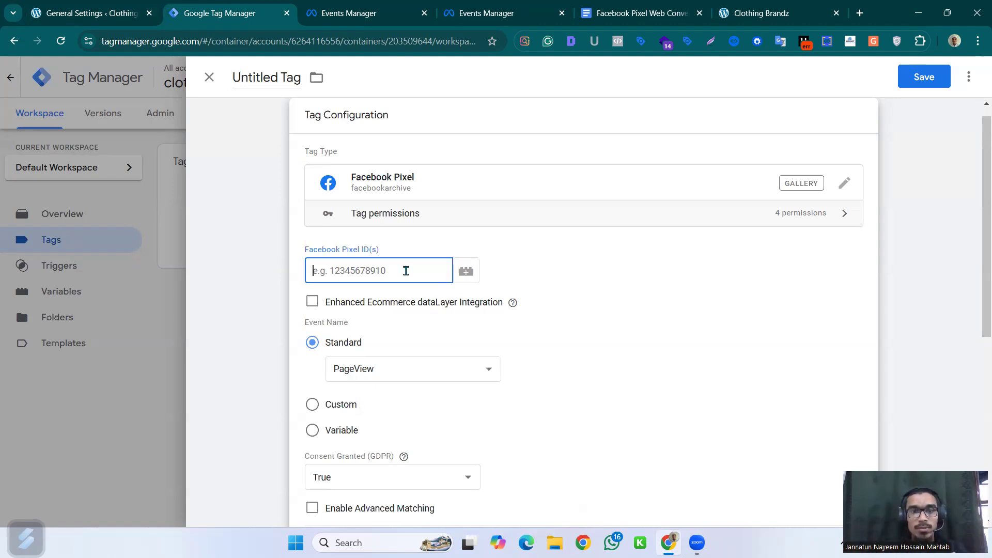
click(357, 12)
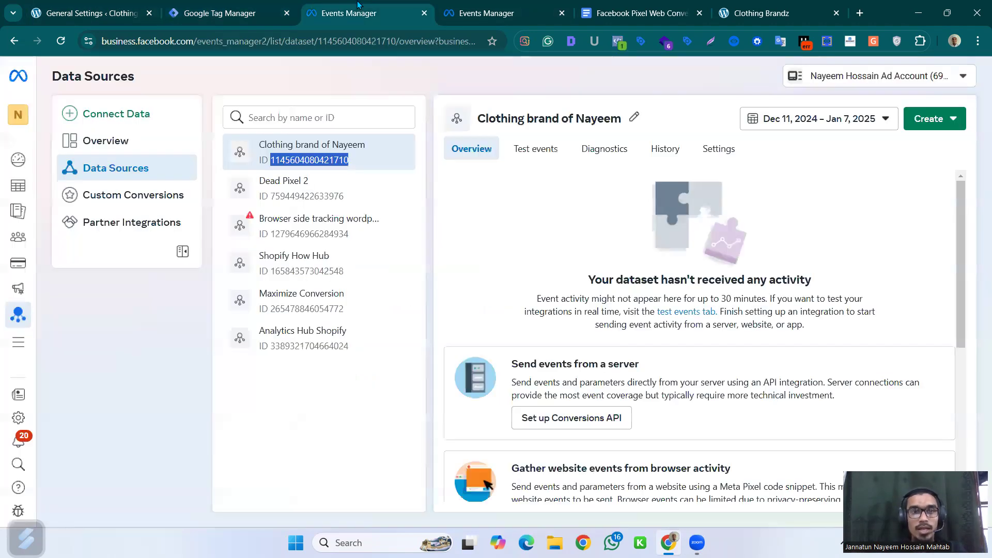
click(320, 161)
double_click(321, 161)
key(ctrl+c)
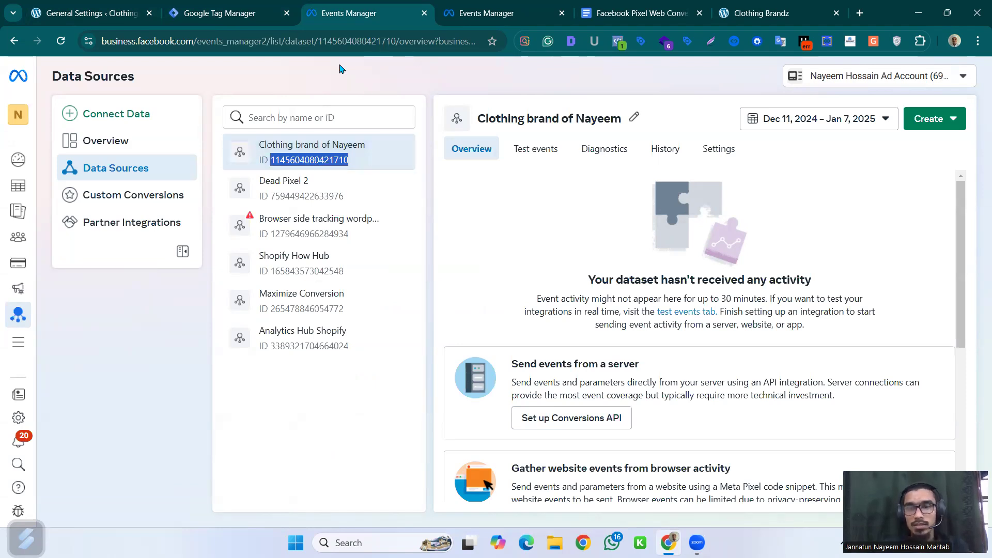
click(239, 10)
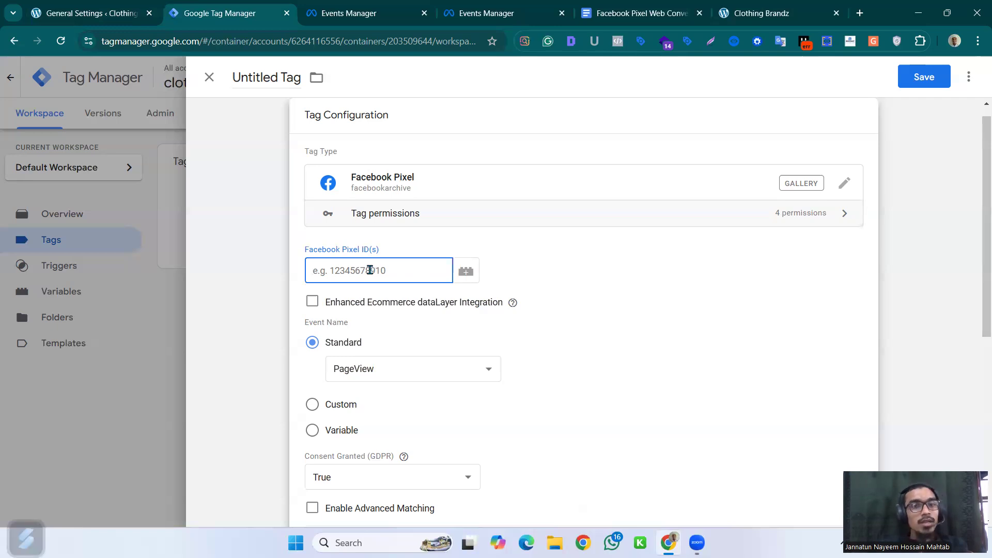
Step: Create a new Constant variable for the tag's Facebook Pixel ID, with the copied pixel ID as its value
click(466, 273)
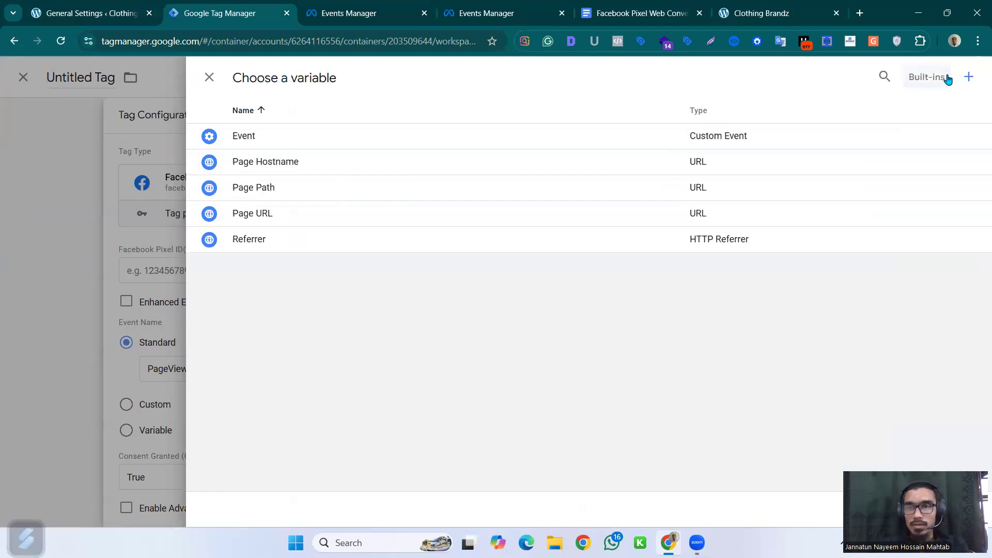
click(969, 77)
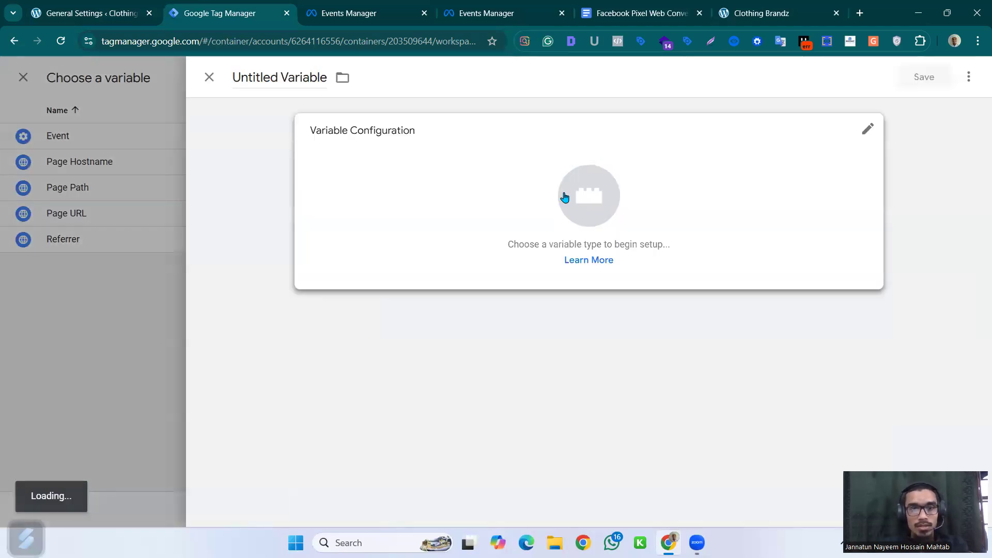
click(594, 203)
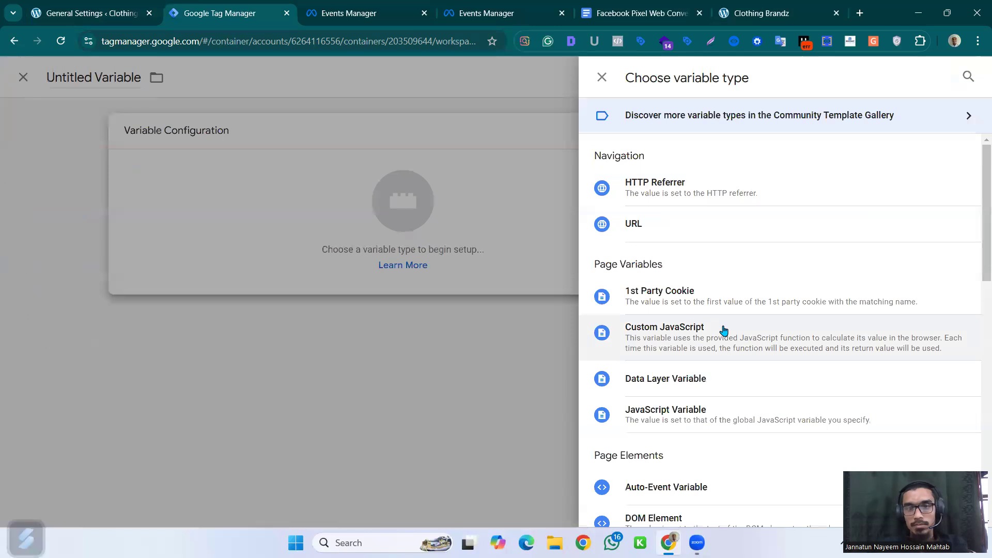
scroll(718, 336, down, 6)
click(685, 324)
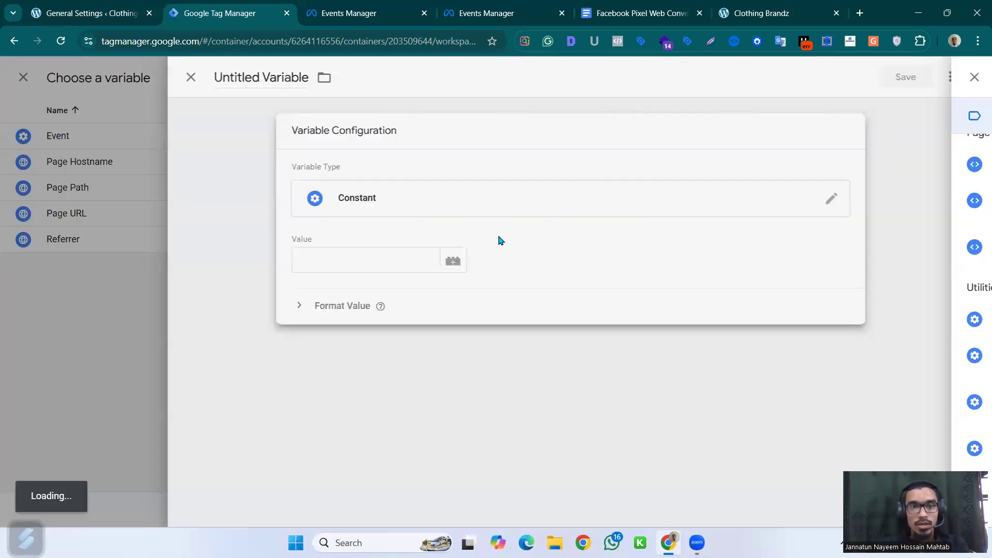
click(382, 259)
key(ctrl+v)
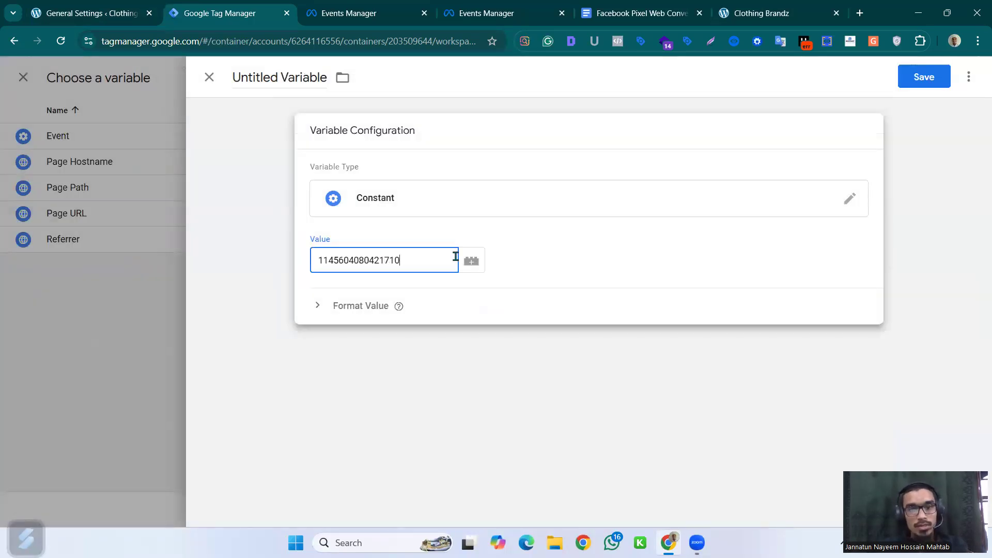
Step: Name the constant as the Facebook pixel id of the clothing brand, including the owner's name, and save it to the tag
click(281, 73)
double_click(281, 73)
key(ctrl+a)
text(Facebook pixel )
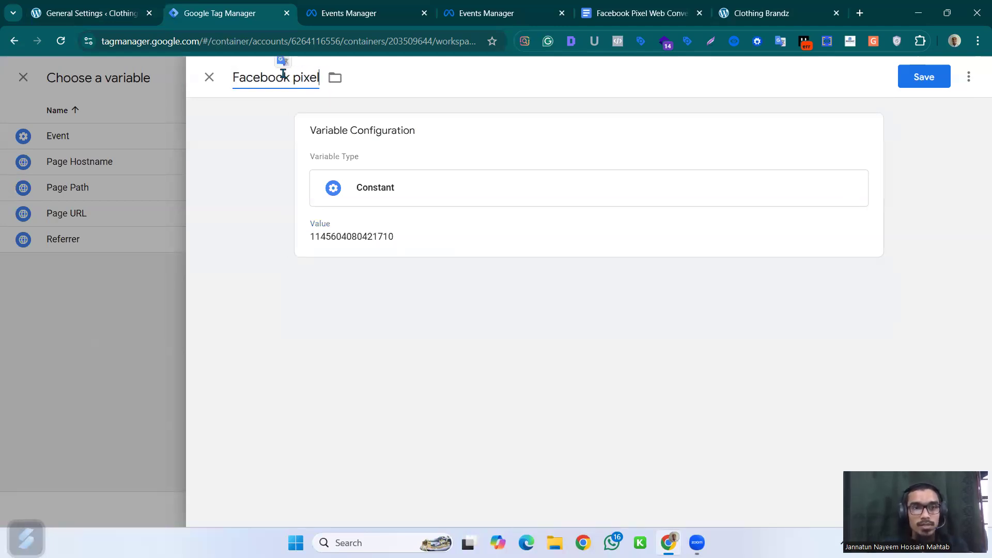
text(id of )
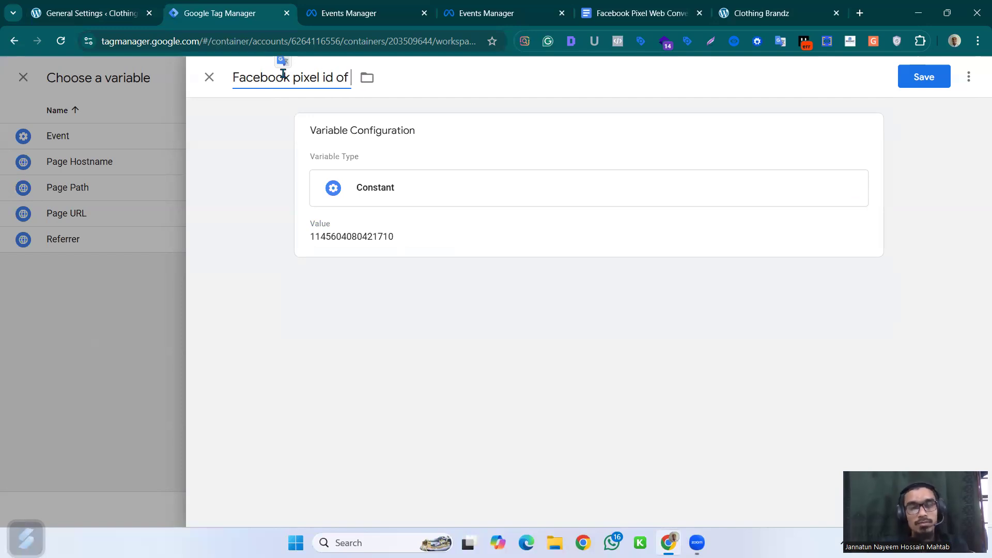
text(clothing br)
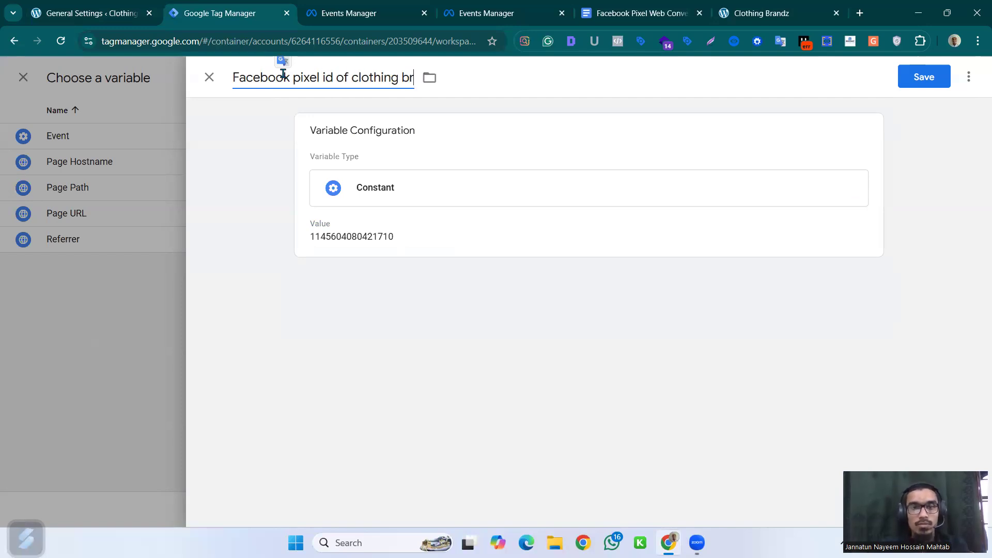
text(and of nayeem)
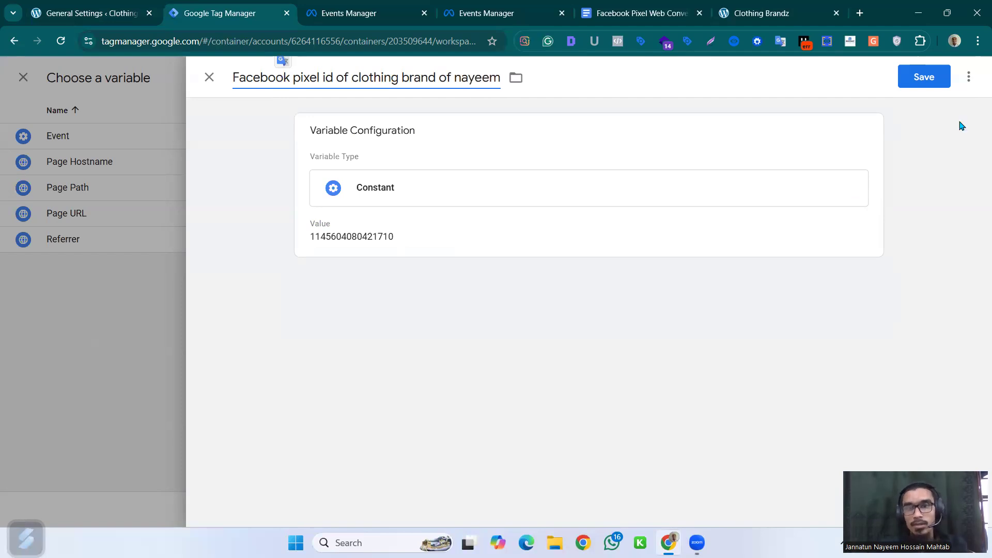
click(925, 78)
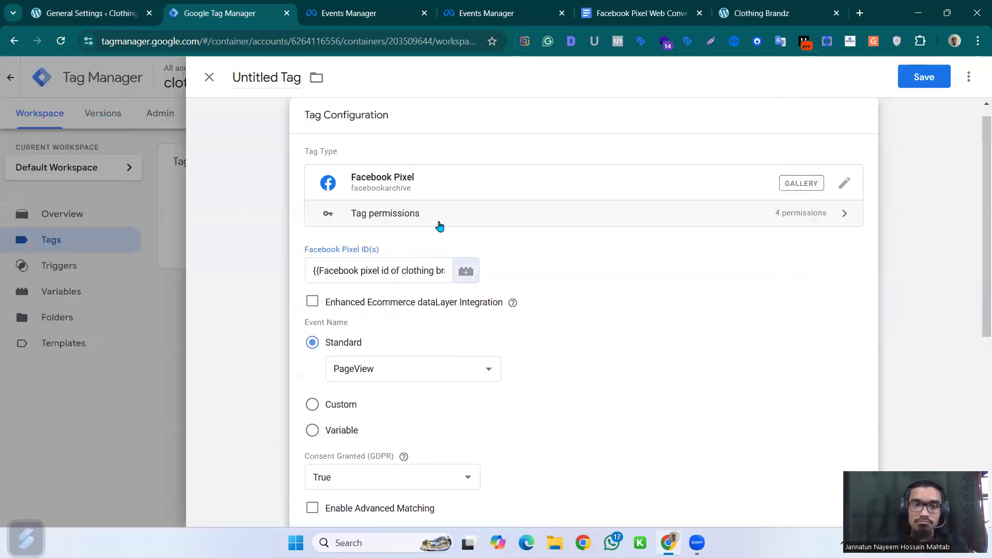
Step: Create a new Constant variable for the tag's Consent Granted (GDPR) setting, with the value NotSet
scroll(449, 304, down, 1)
scroll(450, 304, down, 2)
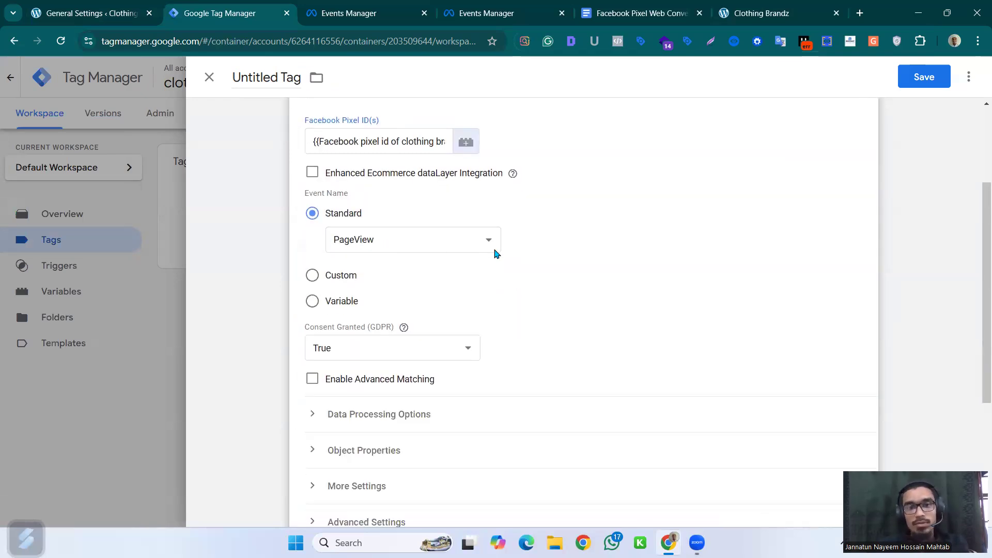
scroll(494, 250, down, 2)
click(393, 222)
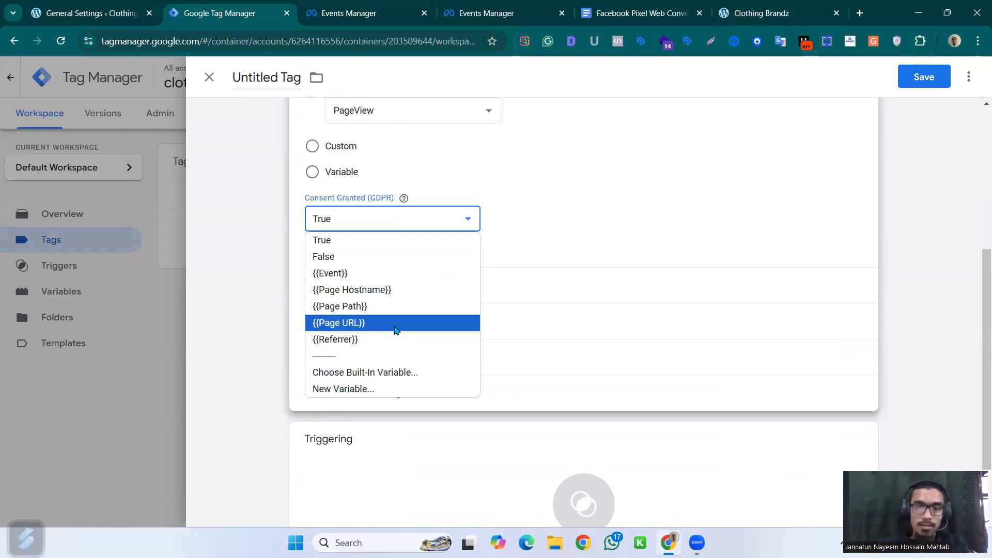
click(373, 389)
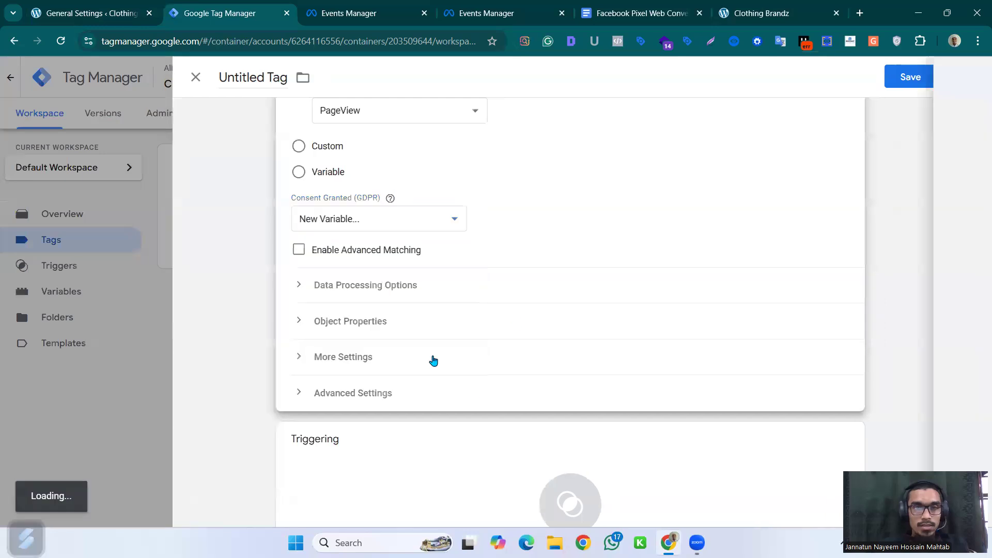
click(612, 200)
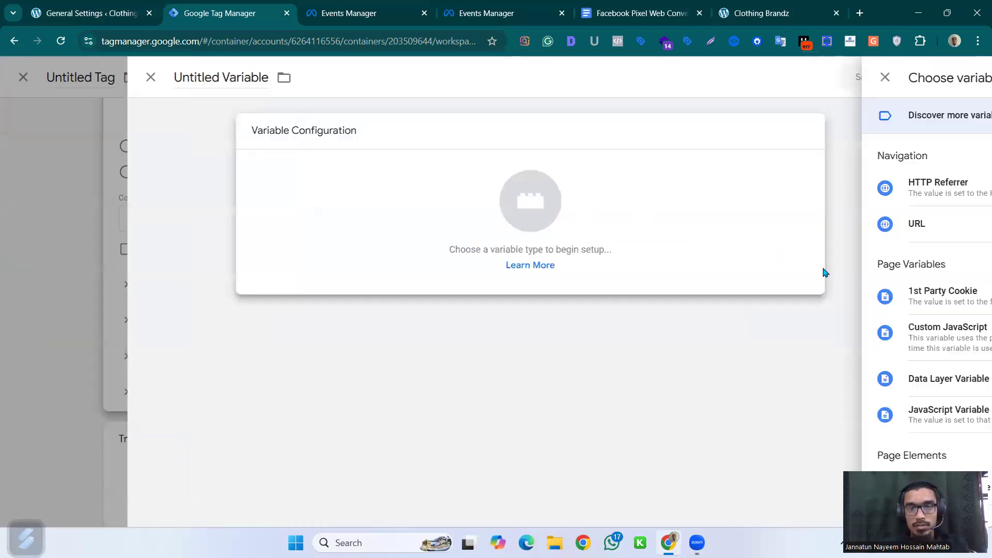
scroll(724, 359, down, 3)
scroll(716, 366, down, 2)
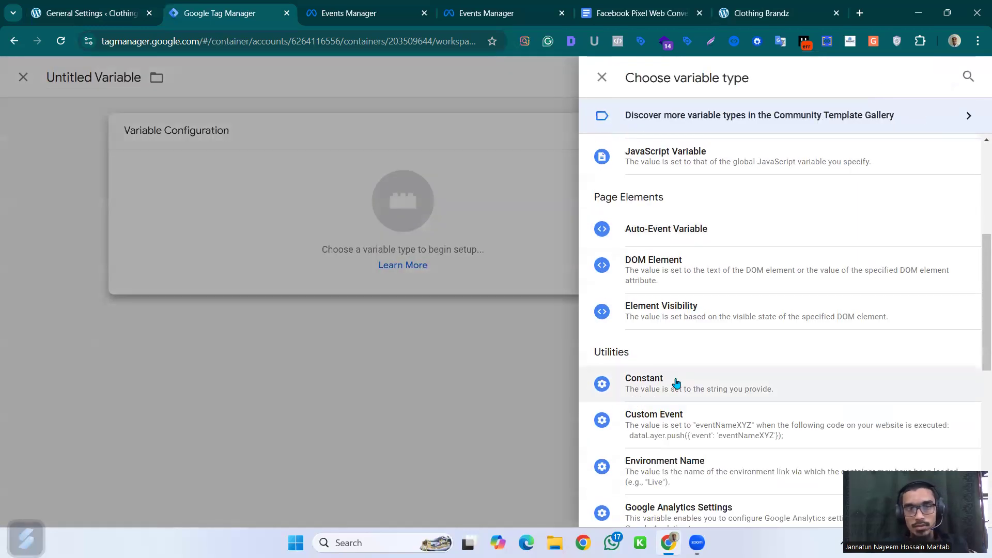
click(676, 381)
click(369, 262)
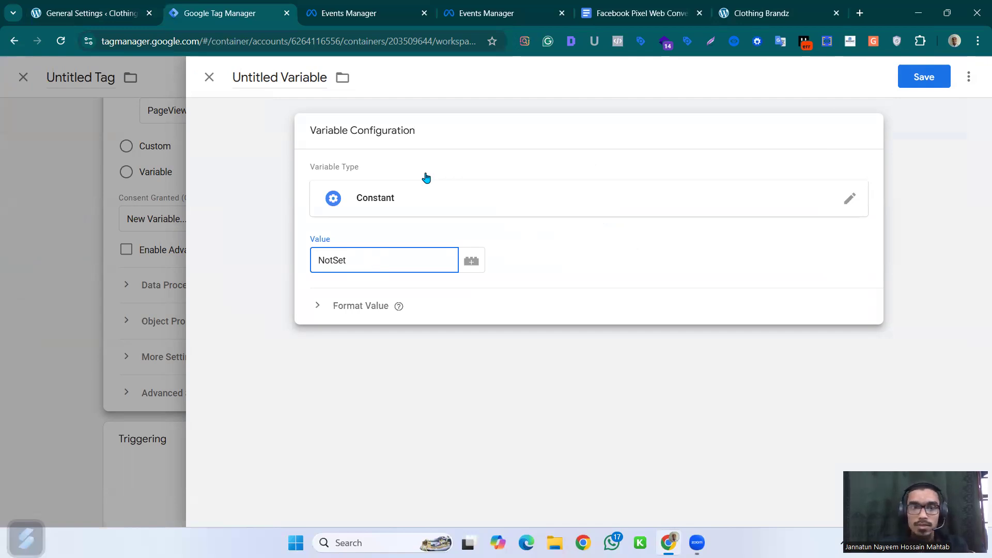
Step: Name the consent variable NotSet and save it to the tag
click(286, 80)
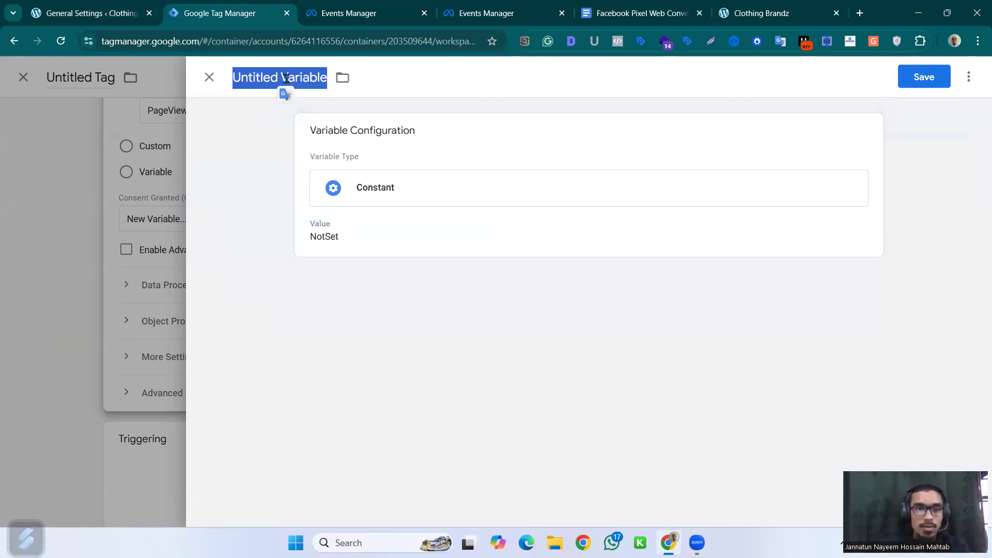
text(NotSet)
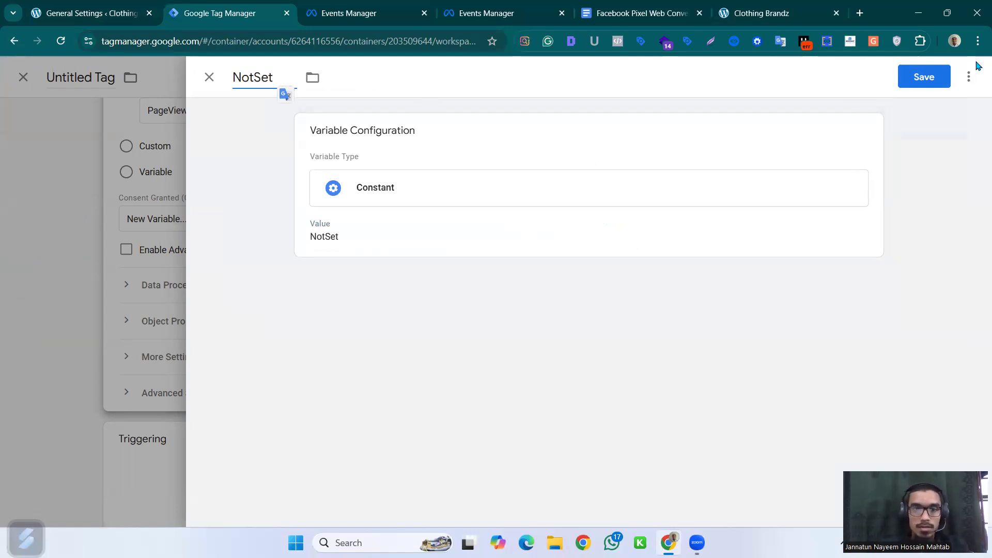
click(924, 77)
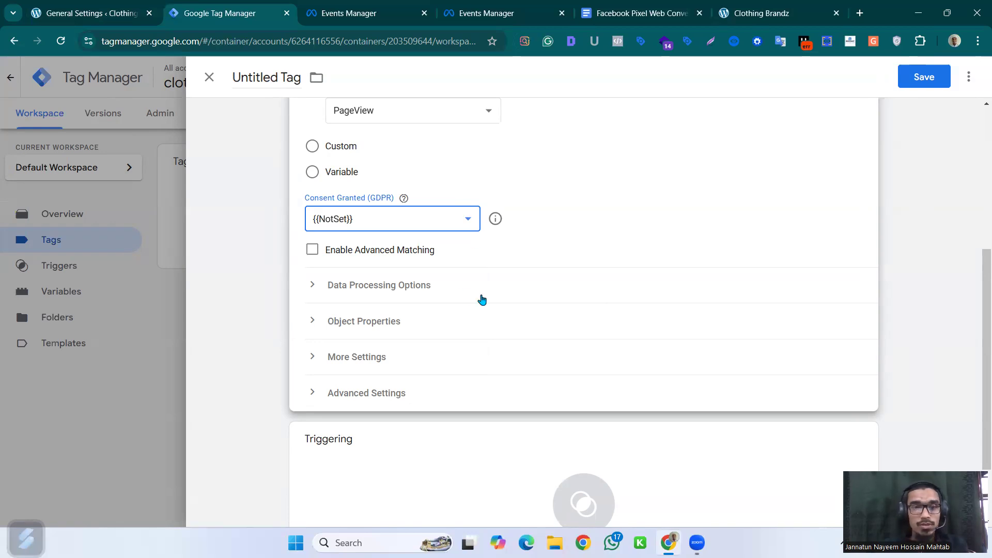
Step: Assign the All Pages page view trigger to the Facebook Pixel tag and start saving the tag
scroll(492, 392, down, 2)
click(492, 404)
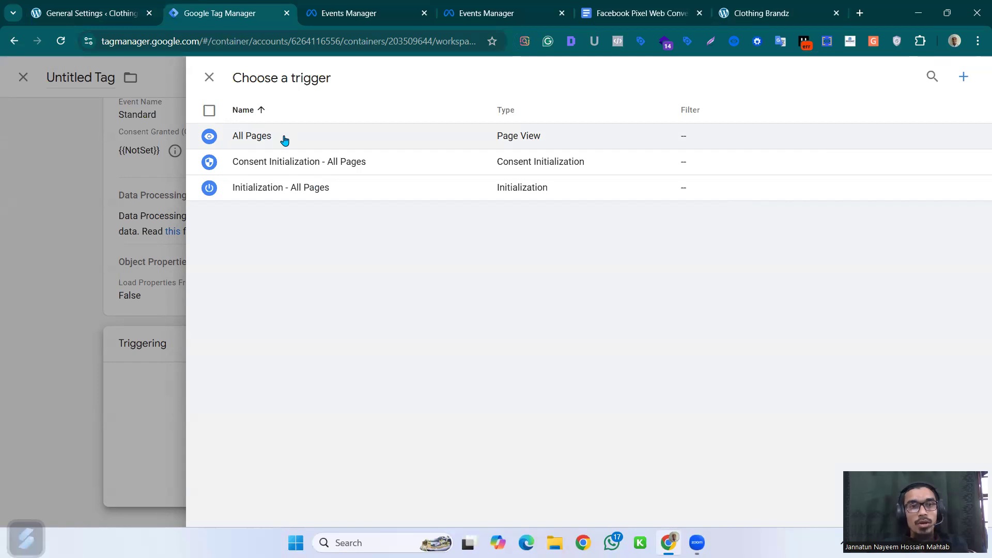
click(538, 144)
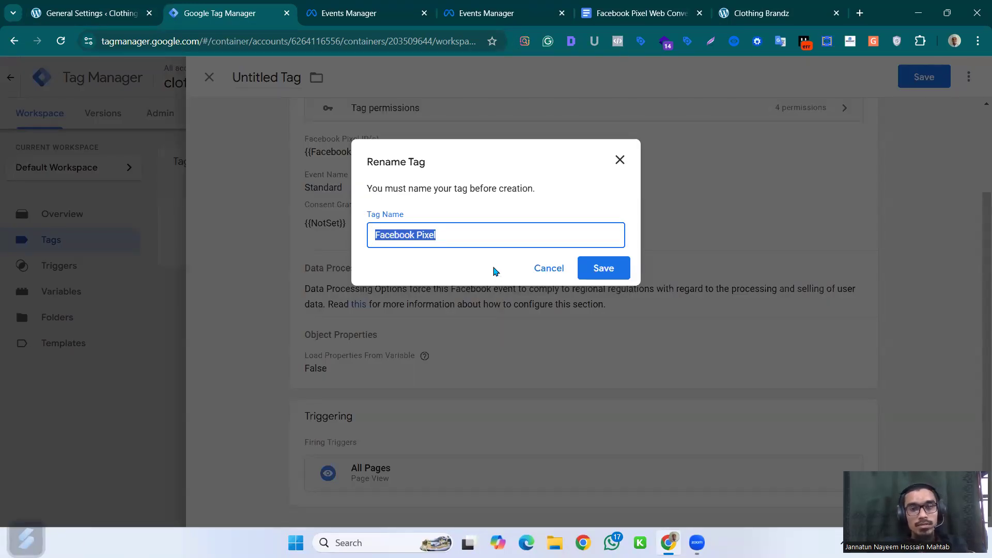
Step: Name the tag FB - W - Pageview and save it
text(web)
key(BackSpace)
key(BackSpace)
key(BackSpace)
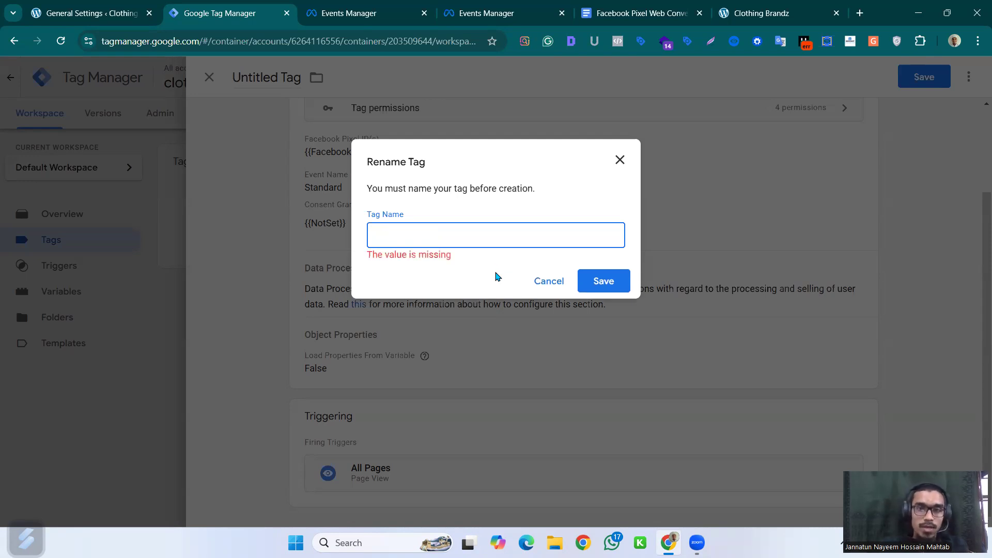
text(FB)
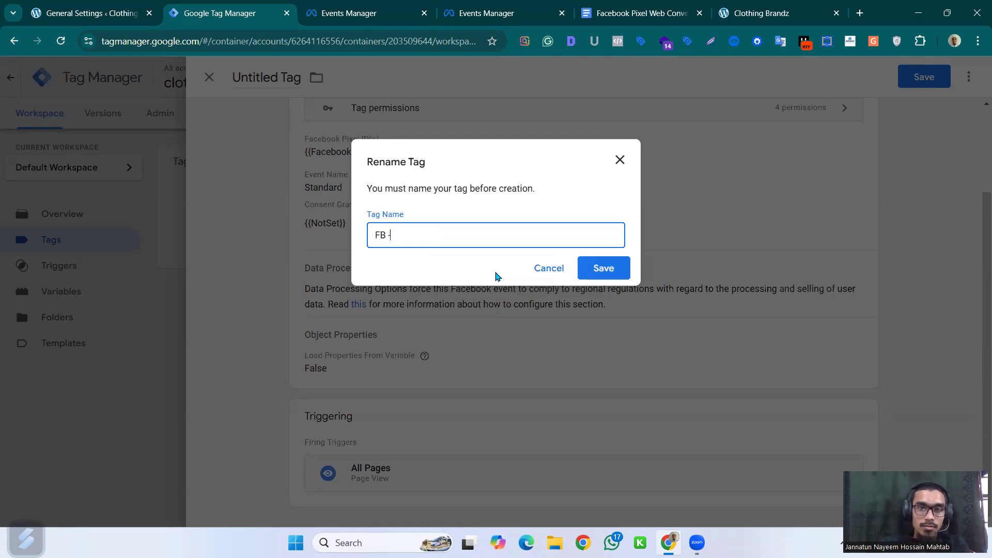
text(- W - [)
key(BackSpace)
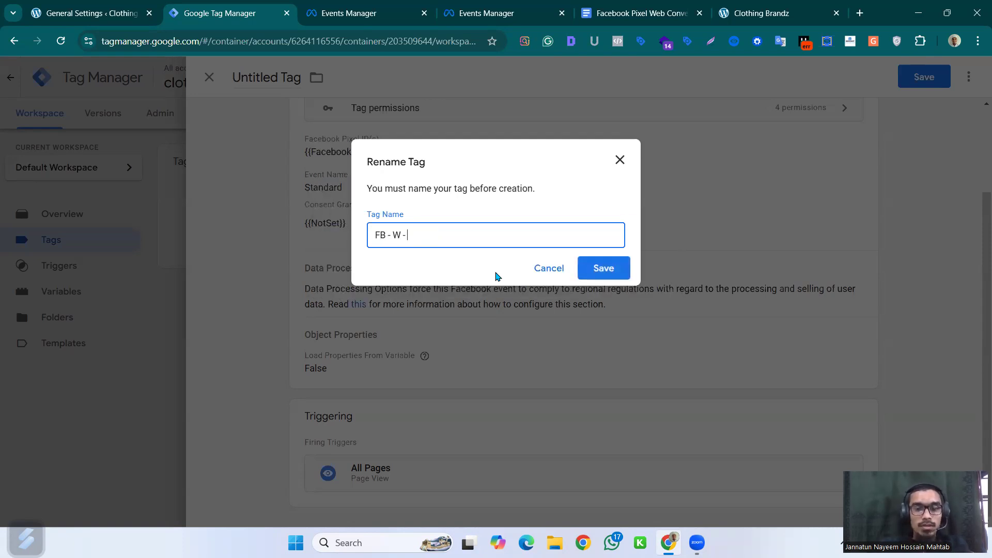
text({)
key(BackSpace)
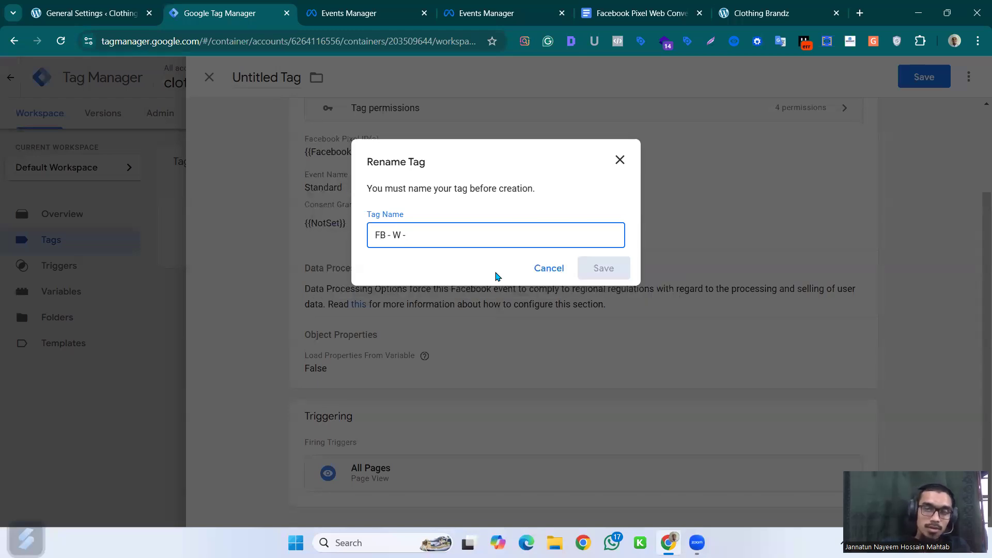
text(Pageview)
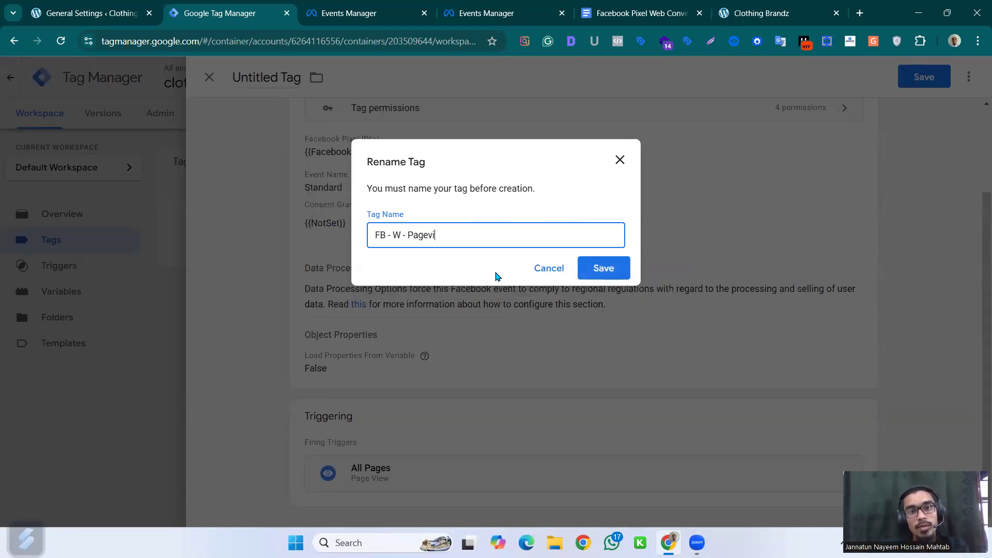
click(604, 267)
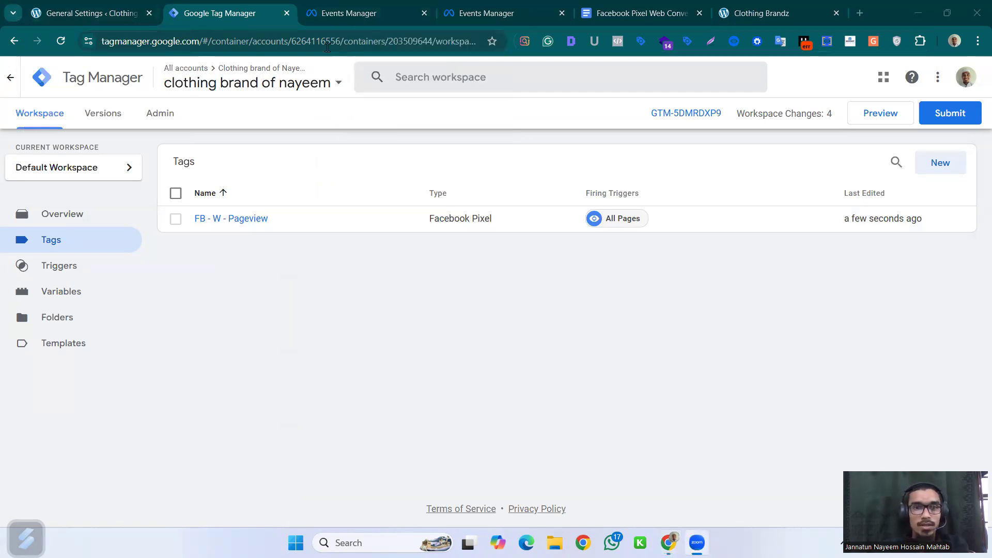
Step: Submit and publish the workspace changes to the Live environment, leaving the version name and description empty
click(949, 114)
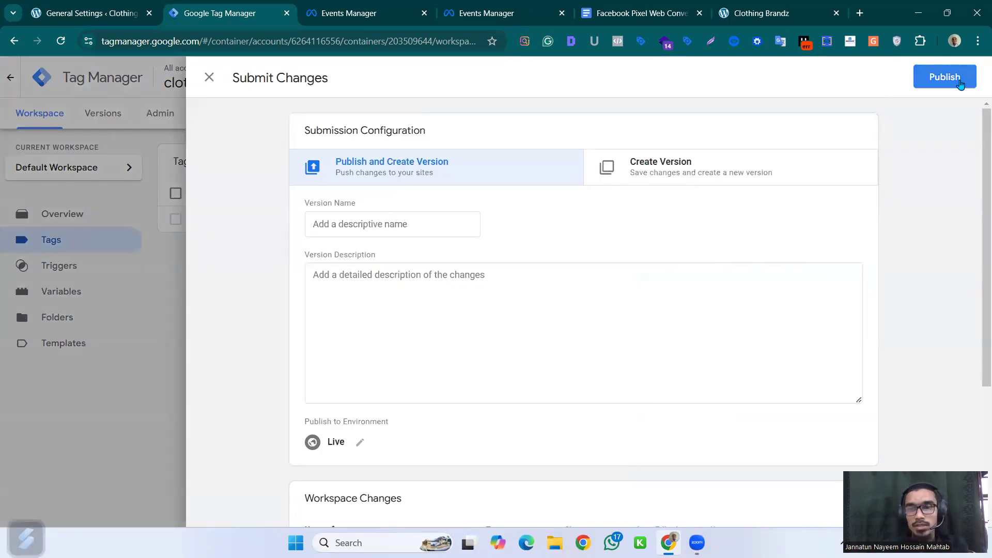
click(944, 77)
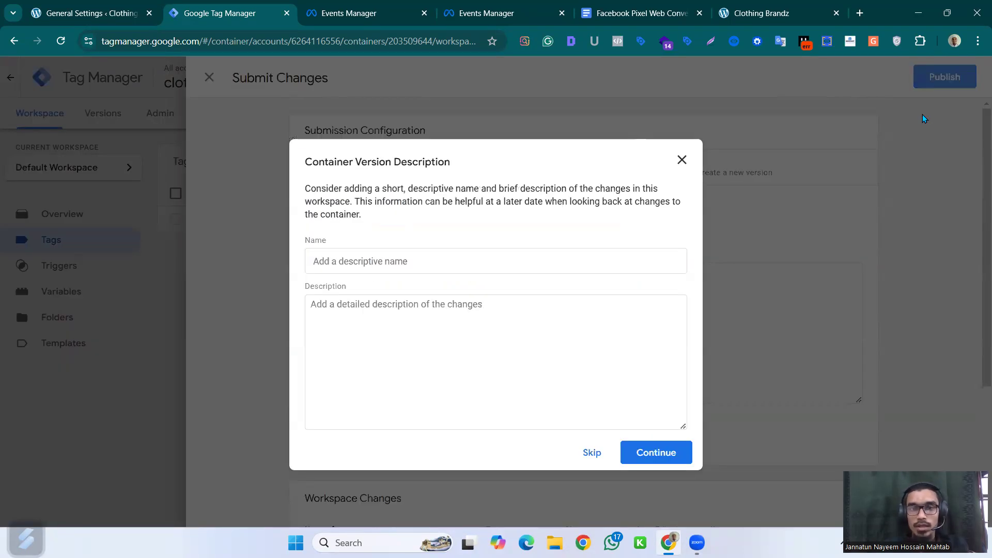
click(655, 453)
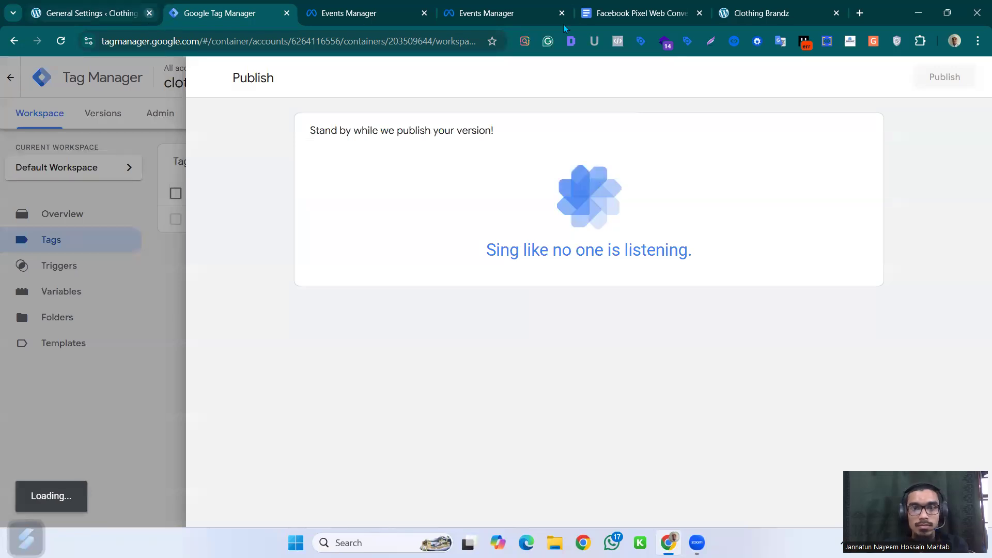
Step: Close the WordPress site pages and the extra Events Manager page, and reload the remaining Events Manager page
middle_click(778, 13)
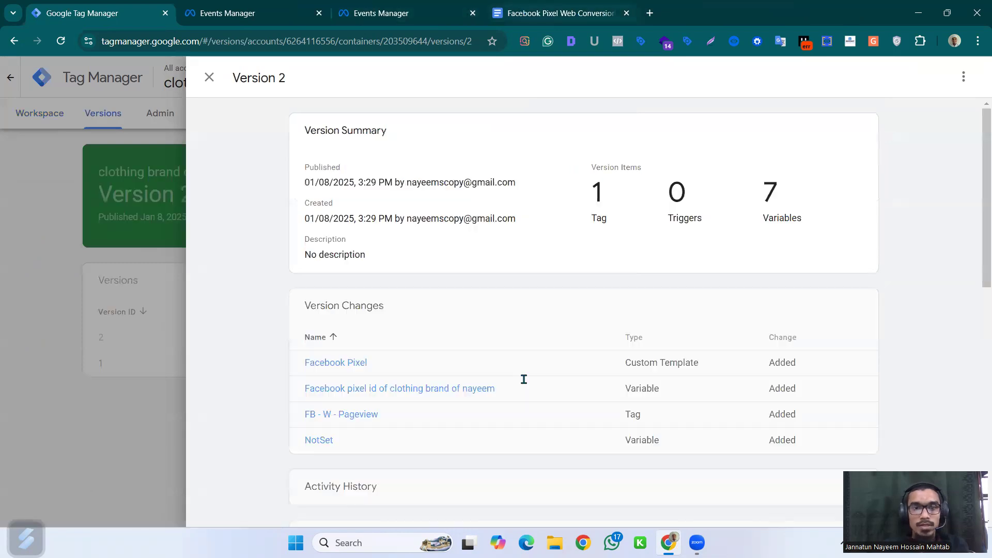
key(ctrl+shift+Tab)
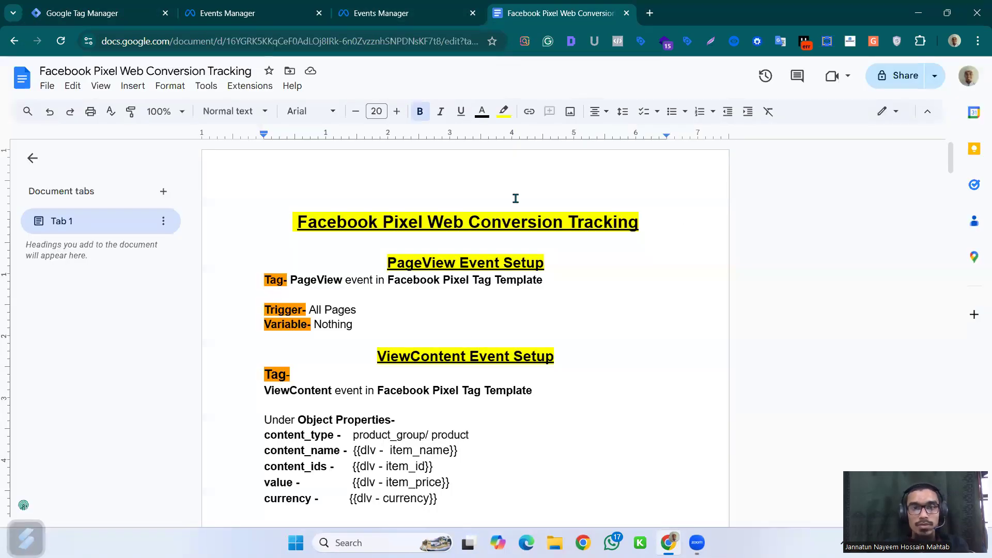
click(418, 12)
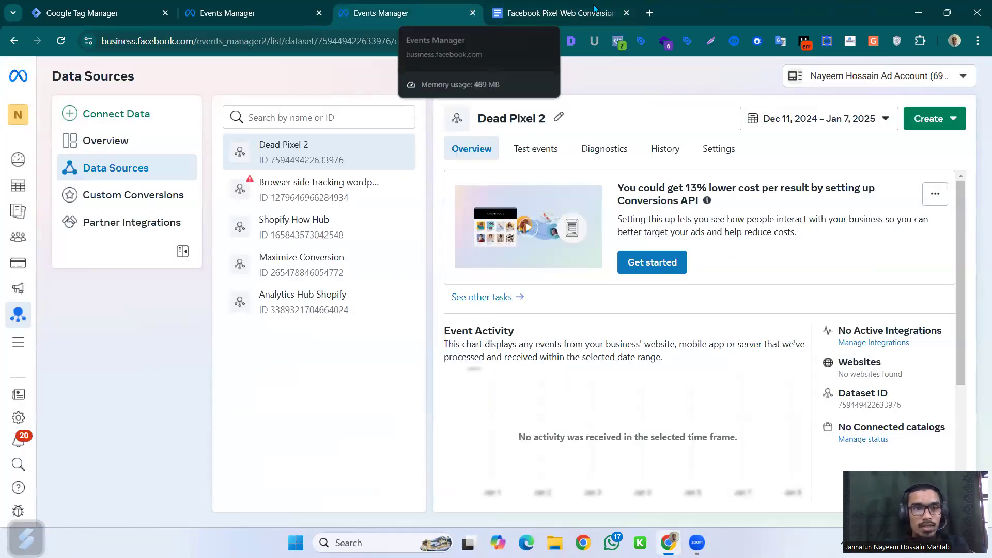
click(310, 16)
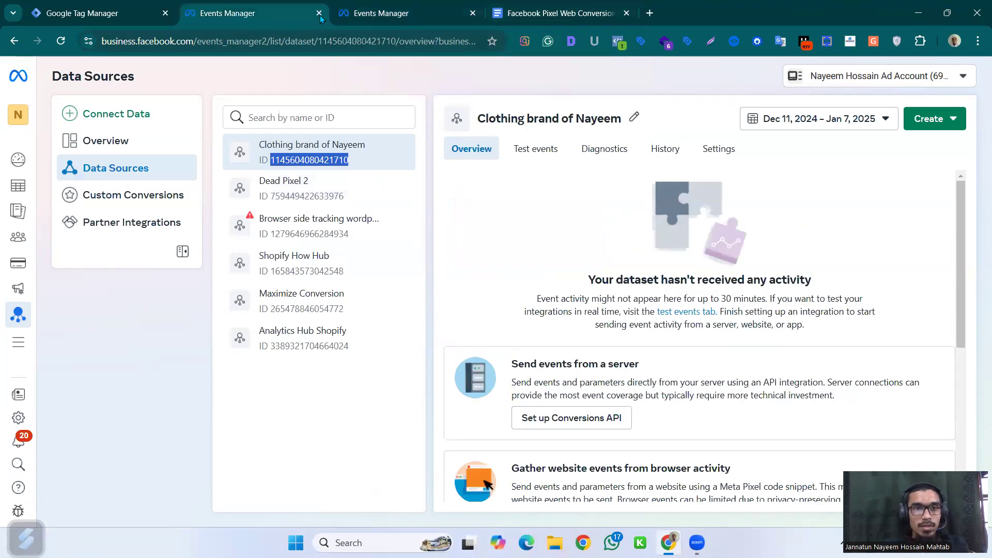
click(319, 13)
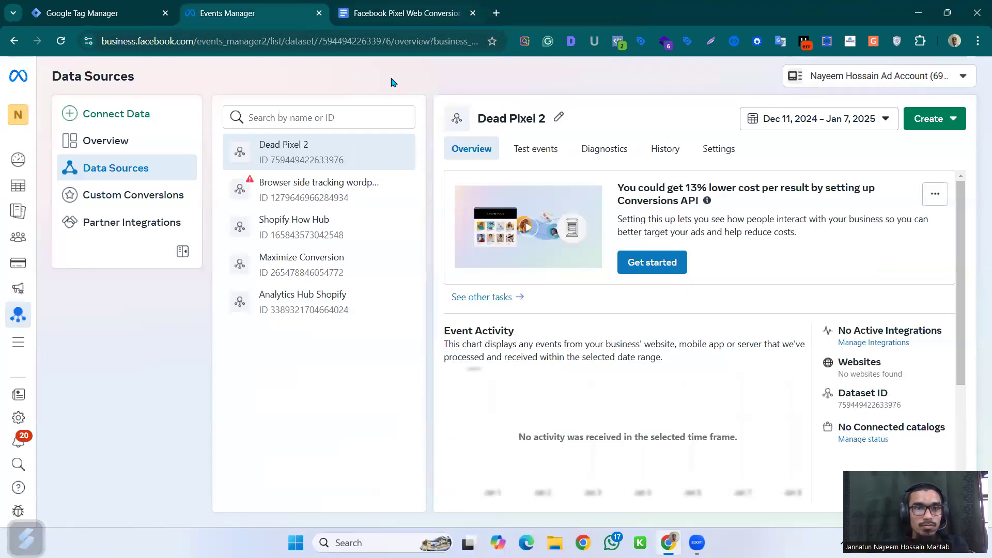
click(61, 41)
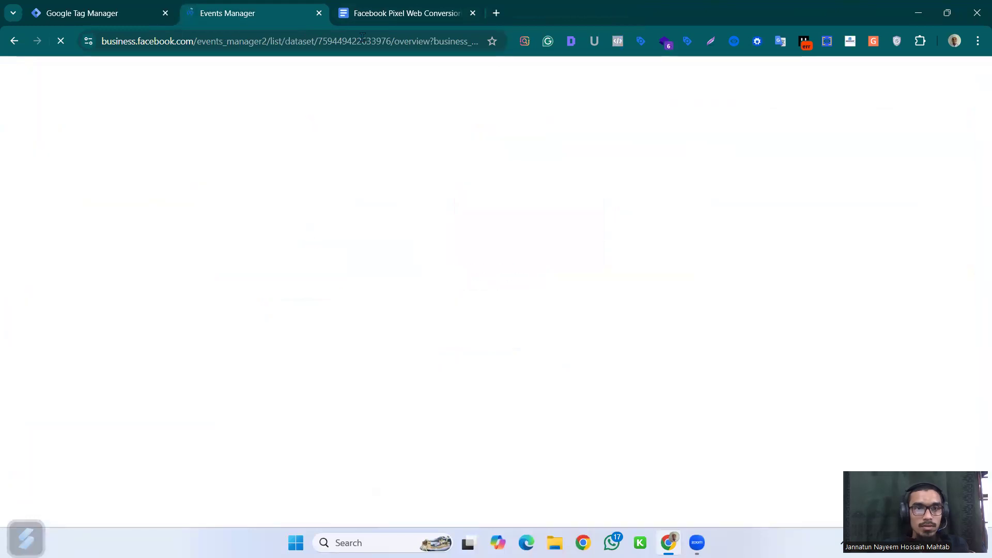
click(396, 11)
Step: Return to the Tag Manager workspace and connect its preview mode to the dev-clothingbrandz.pantheonsite.io site in Tag Assistant
click(88, 13)
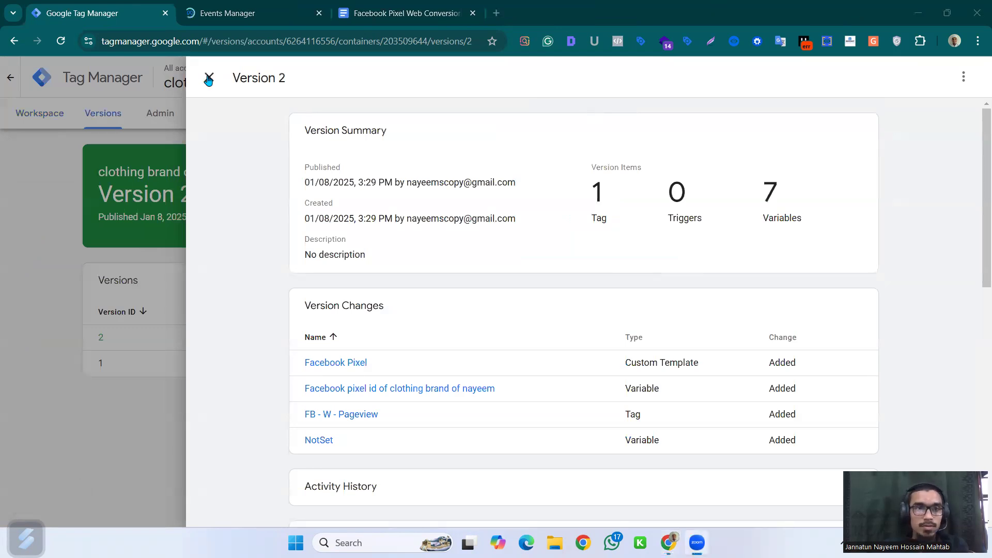
click(20, 113)
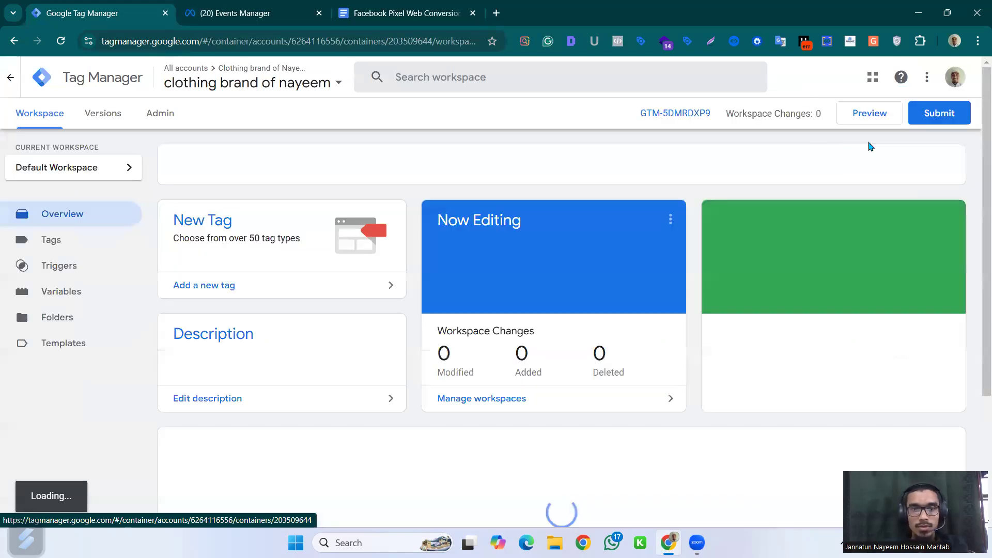
click(879, 115)
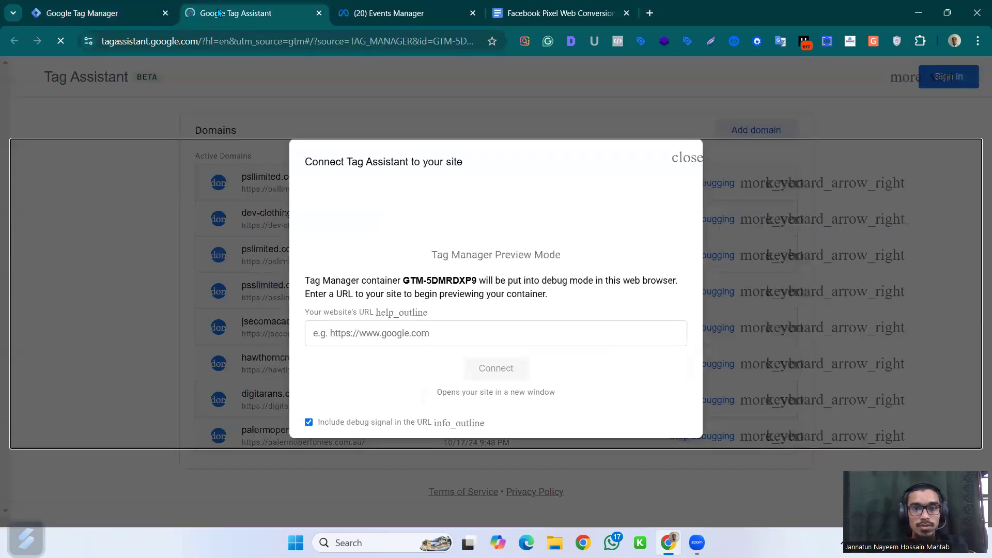
click(382, 327)
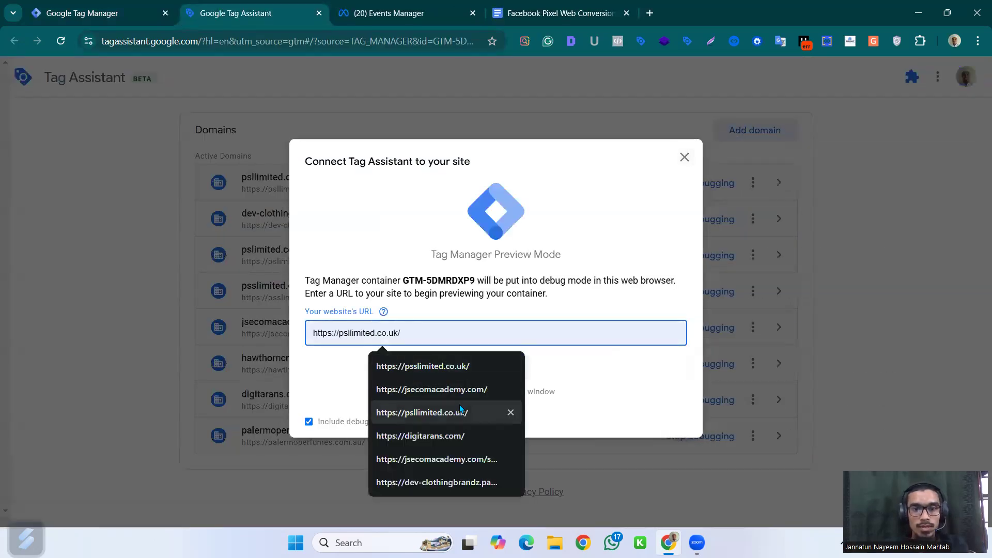
click(457, 482)
click(496, 367)
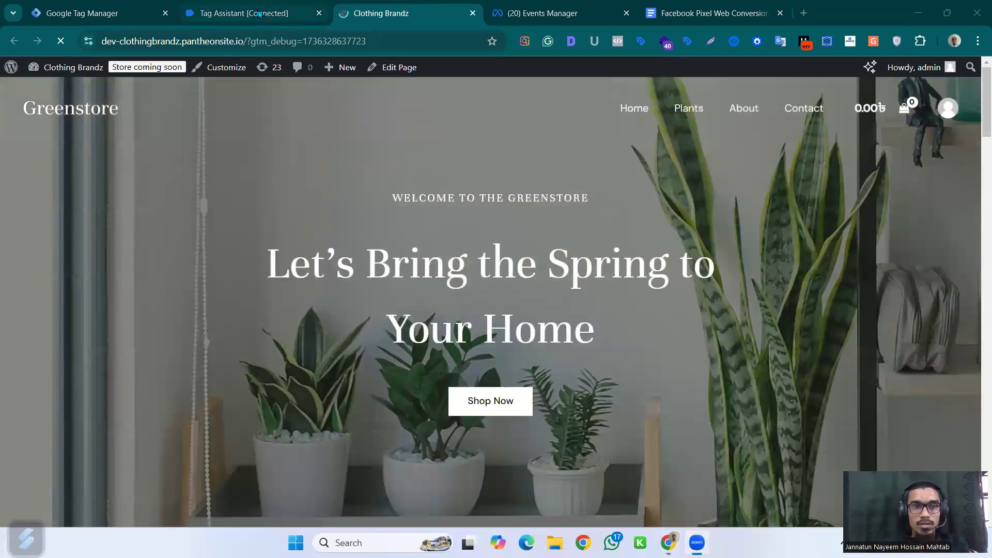
click(263, 13)
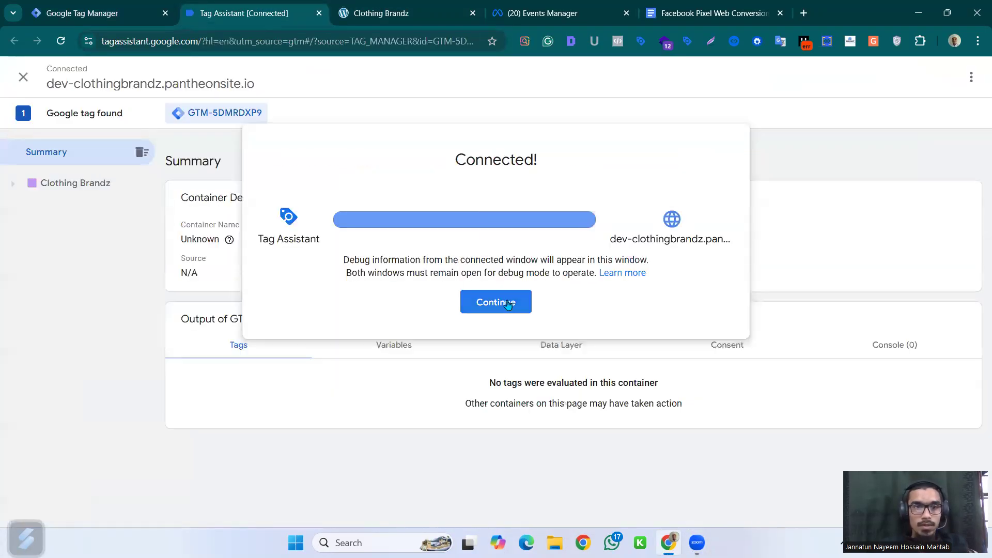
click(490, 302)
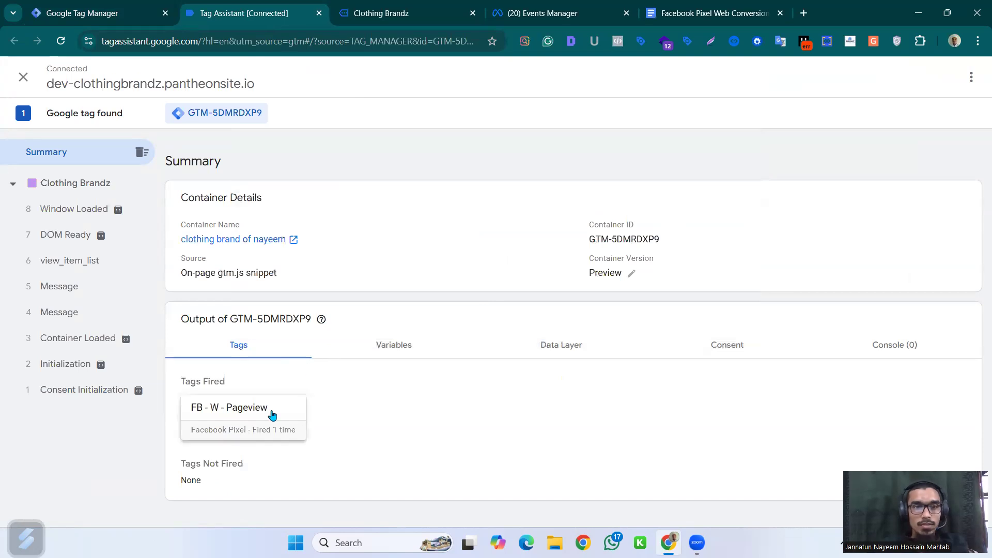
Step: Inspect the PageView event details on the store's home page with Meta Pixel Helper
click(418, 11)
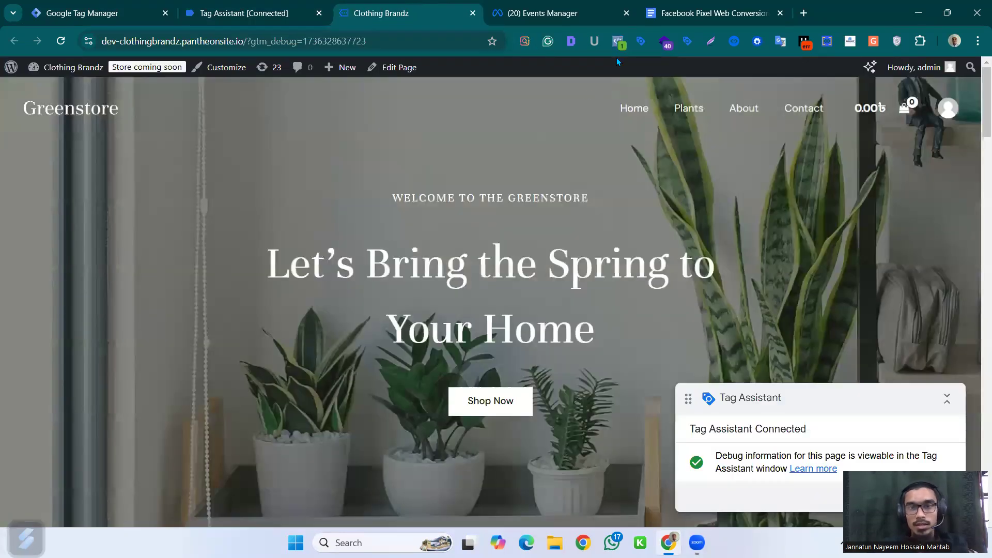
click(618, 41)
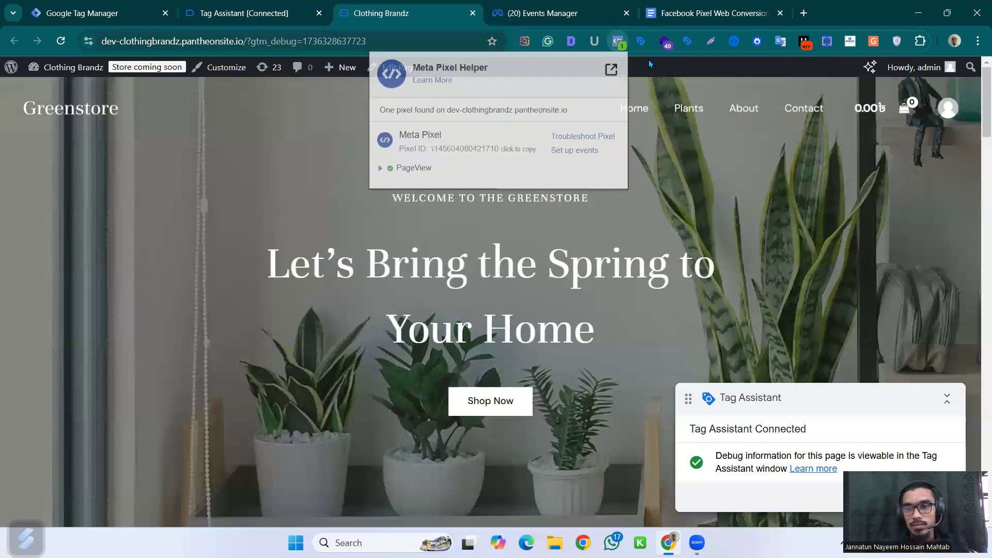
click(399, 169)
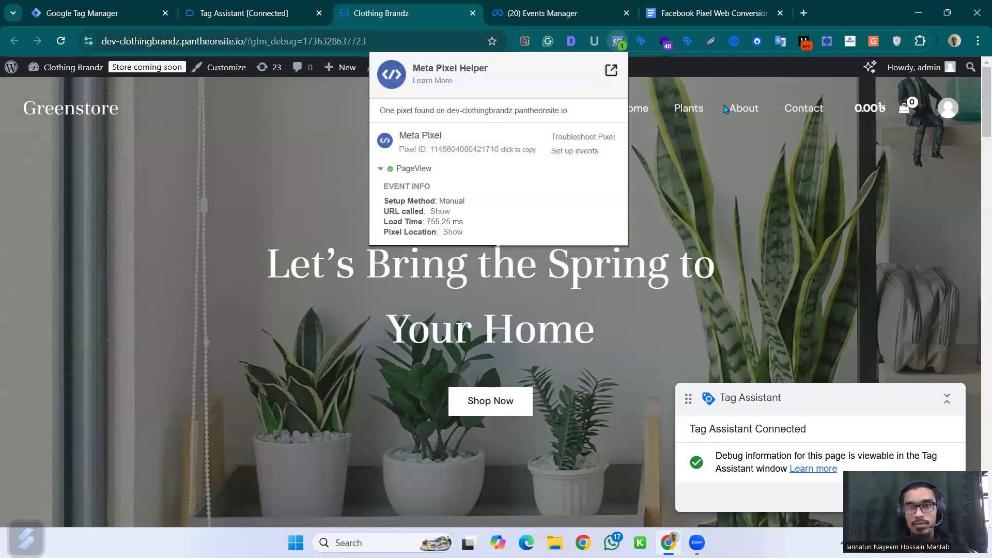
Step: Open the store's Plants page and check its pixel events with Meta Pixel Helper
click(747, 112)
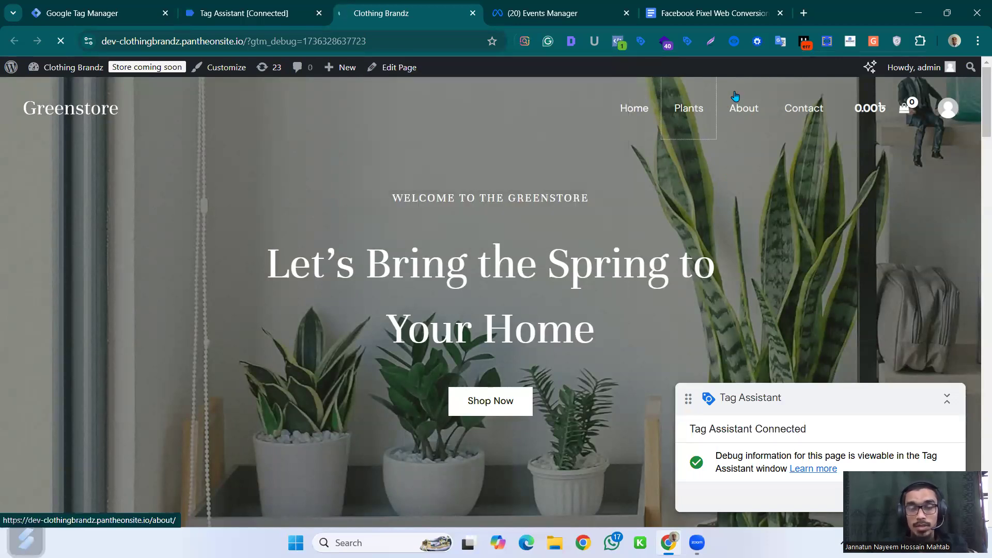
click(710, 102)
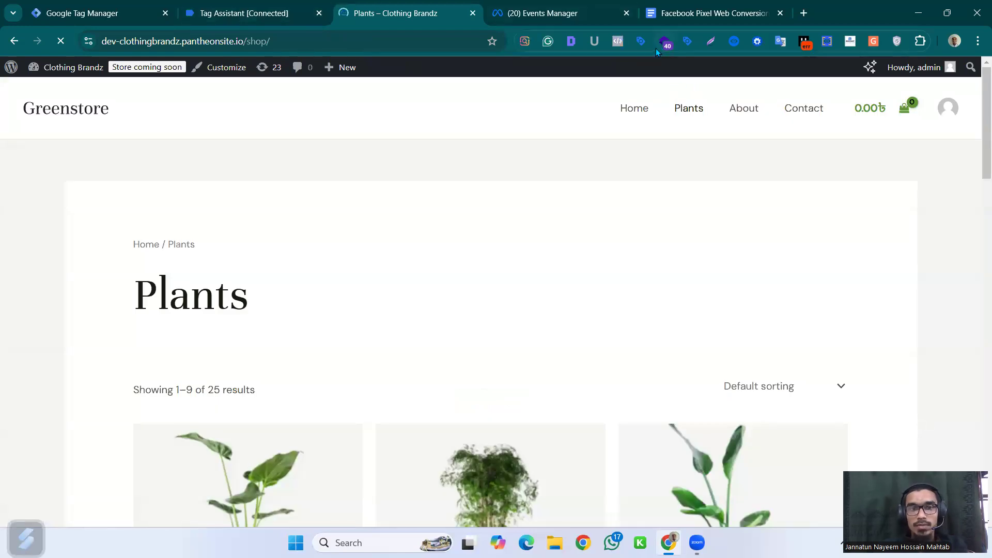
click(623, 44)
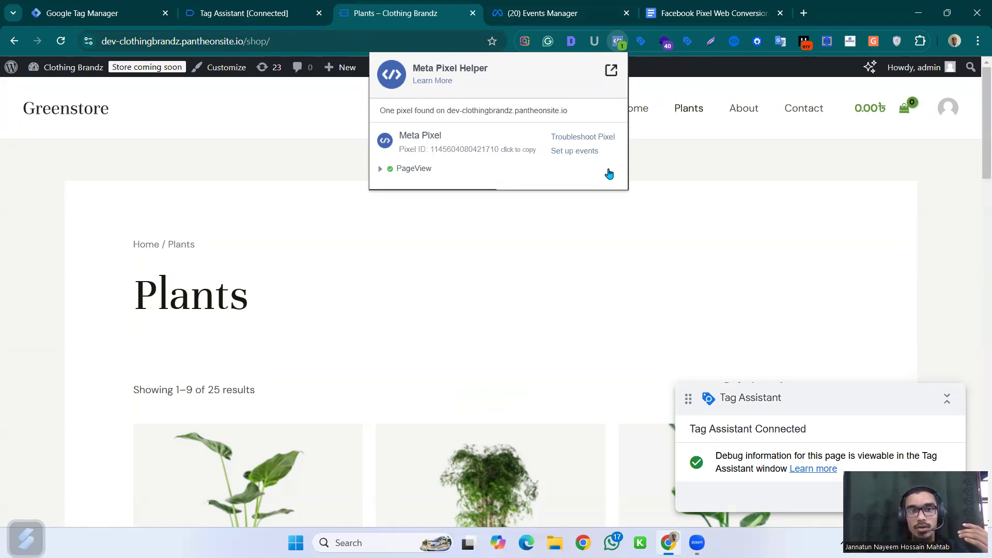
Step: Review the fired tags and the event timeline for the Plants and home pages in Tag Assistant
click(251, 7)
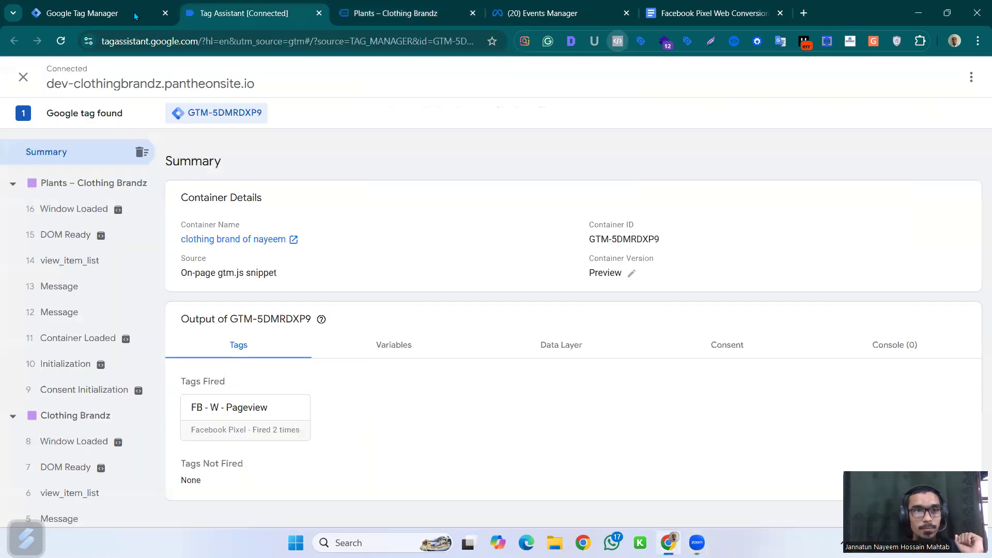
click(87, 7)
click(362, 12)
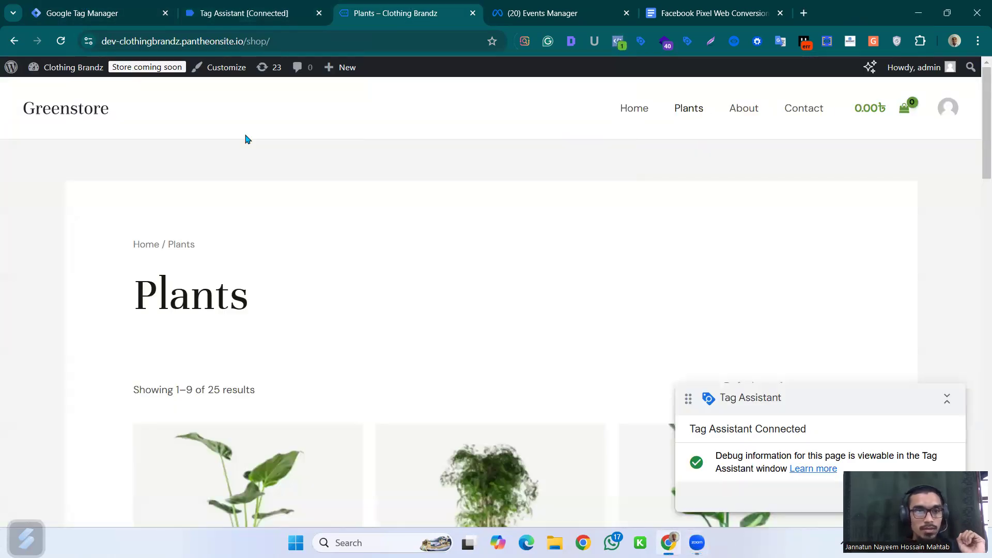
click(254, 10)
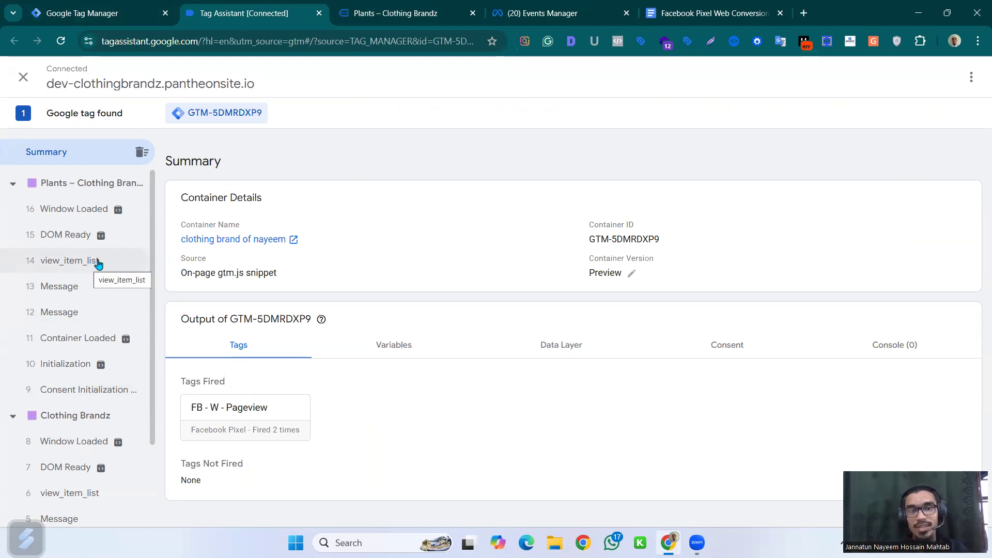
scroll(101, 269, down, 1)
scroll(101, 268, down, 2)
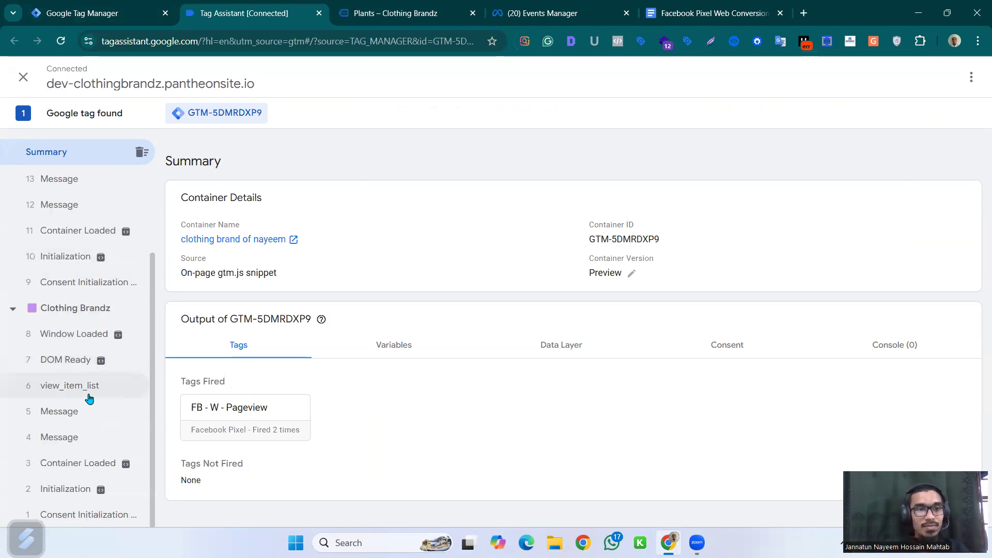
scroll(112, 344, up, 3)
Step: Open the Alocasia Regal Shield product page in the store and bring up its events in Tag Assistant
click(395, 13)
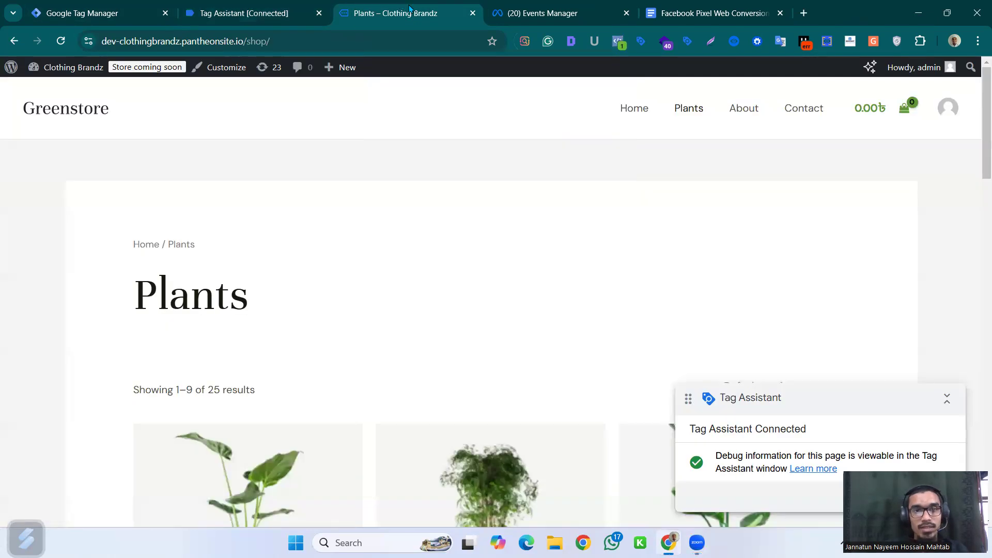
scroll(235, 390, down, 3)
click(358, 281)
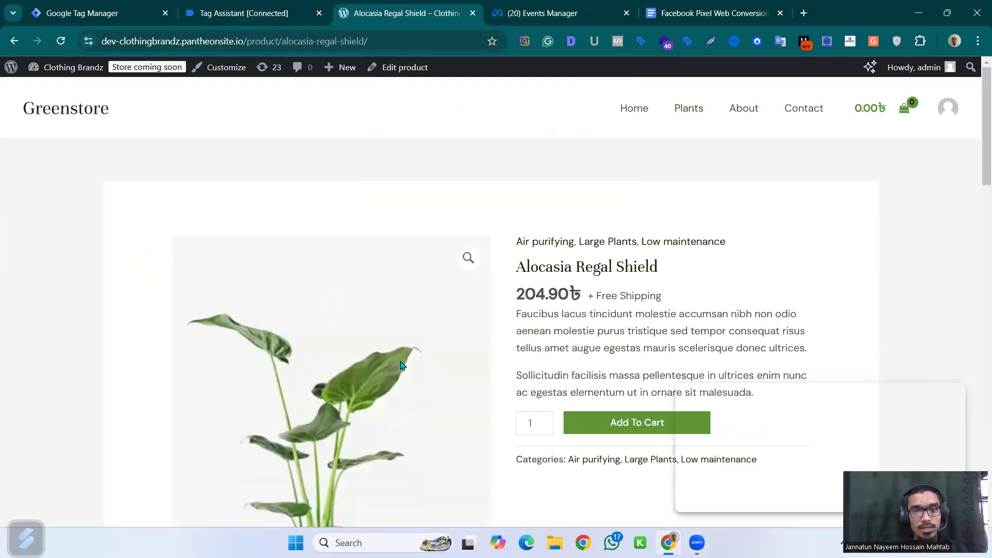
scroll(395, 355, down, 3)
click(263, 12)
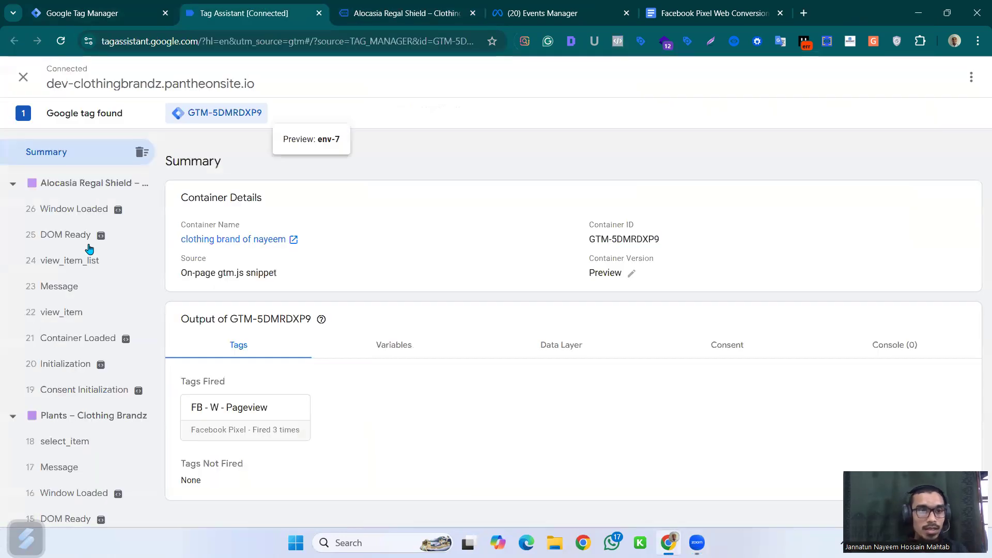
Step: Check the tags for the product page's view_item event in Tag Assistant, and return to the product page in the store
click(85, 315)
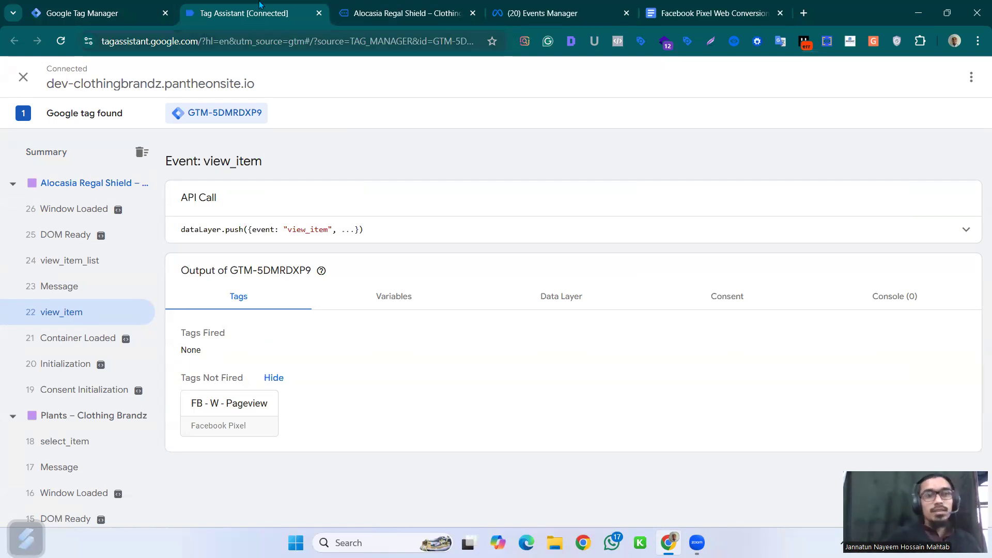
click(398, 5)
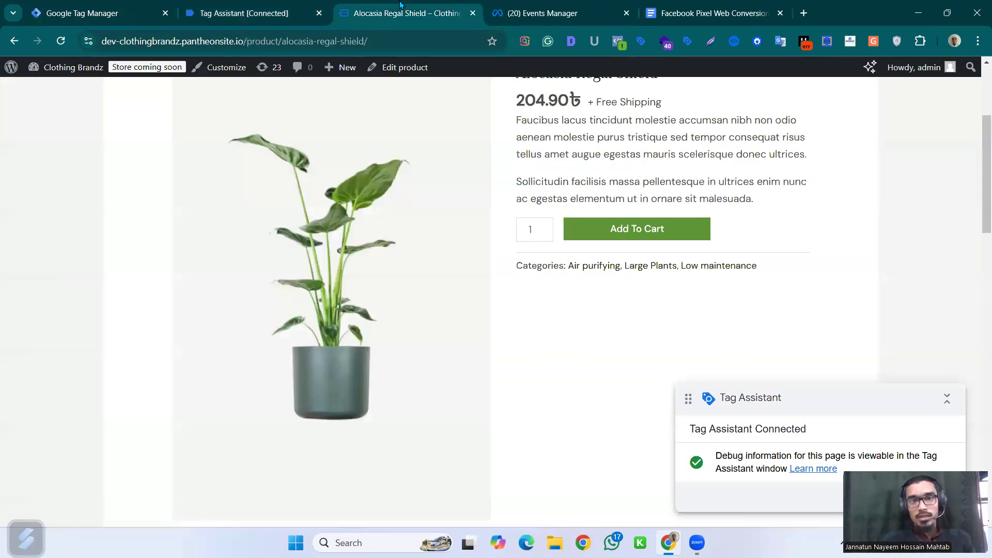
Step: Switch to Meta Events Manager and review the clothing brand pixel's event activity and events list
click(569, 13)
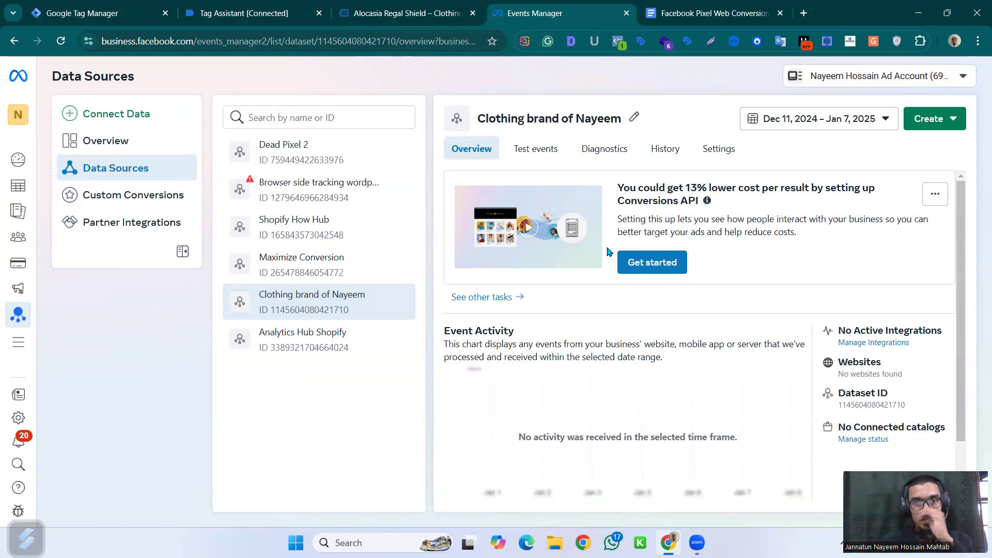
scroll(593, 237, down, 3)
scroll(576, 215, up, 2)
scroll(576, 214, down, 2)
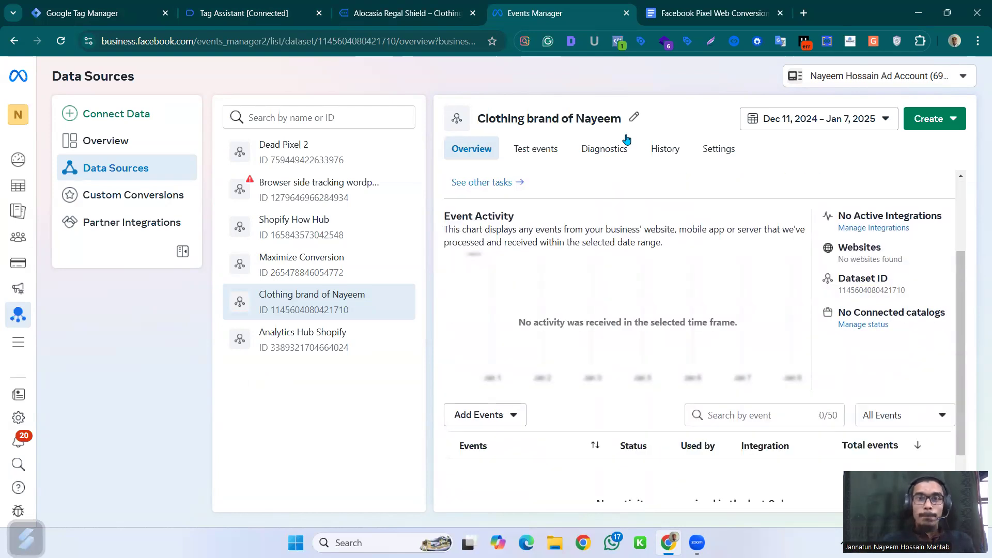
Step: Move the Facebook Pixel tracking notes to the first browser tab and read their ViewContent Event Setup section
drag(713, 14, 405, 14)
drag(277, 5, 55, 4)
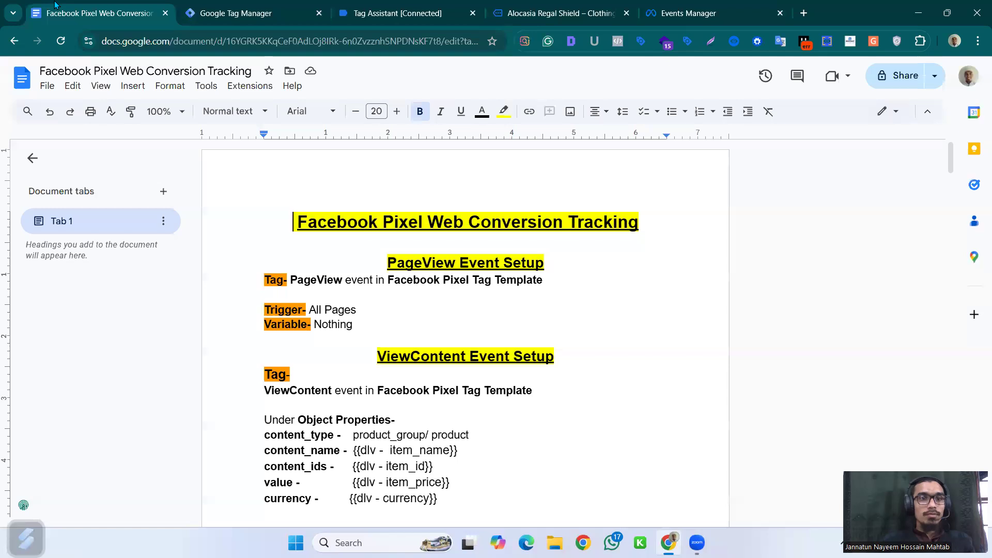
click(239, 5)
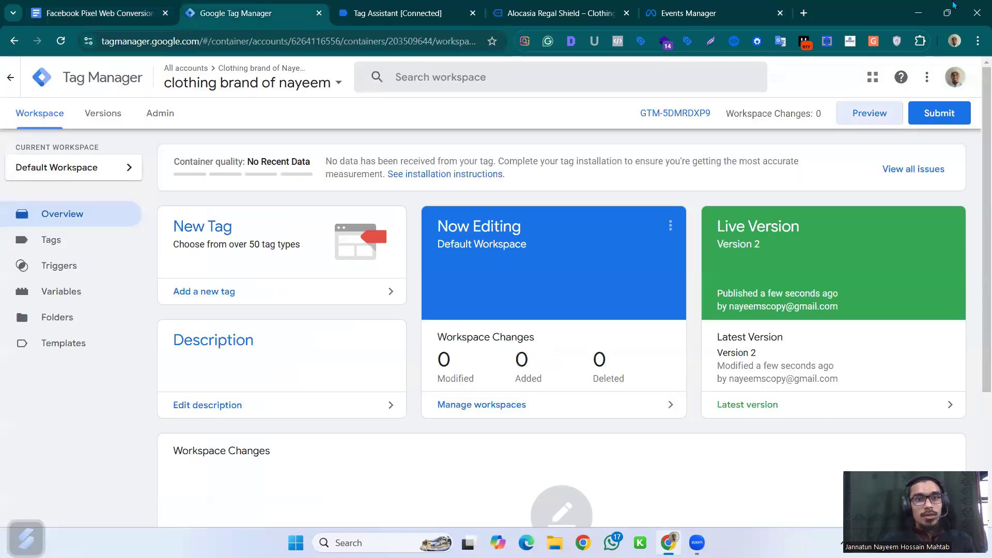
click(116, 14)
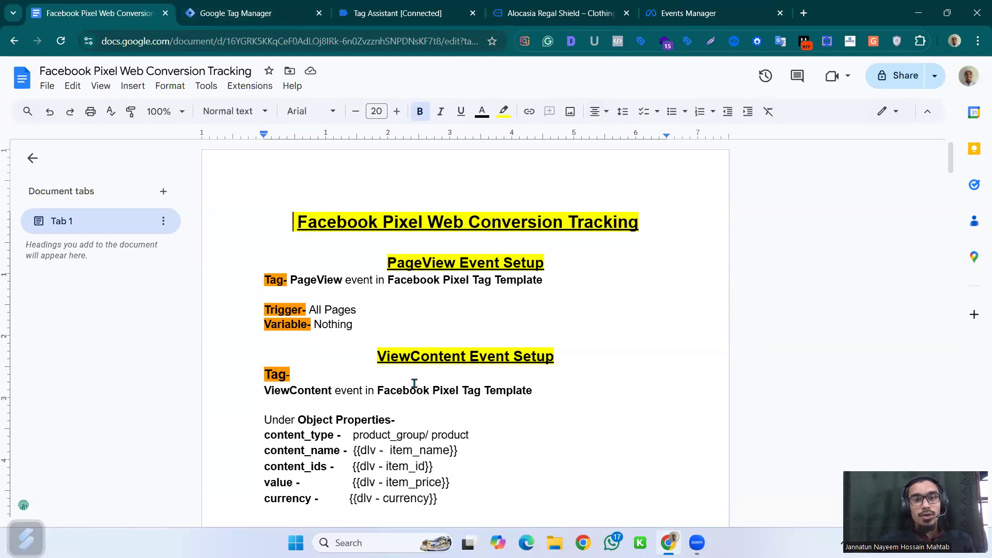
scroll(362, 331, down, 1)
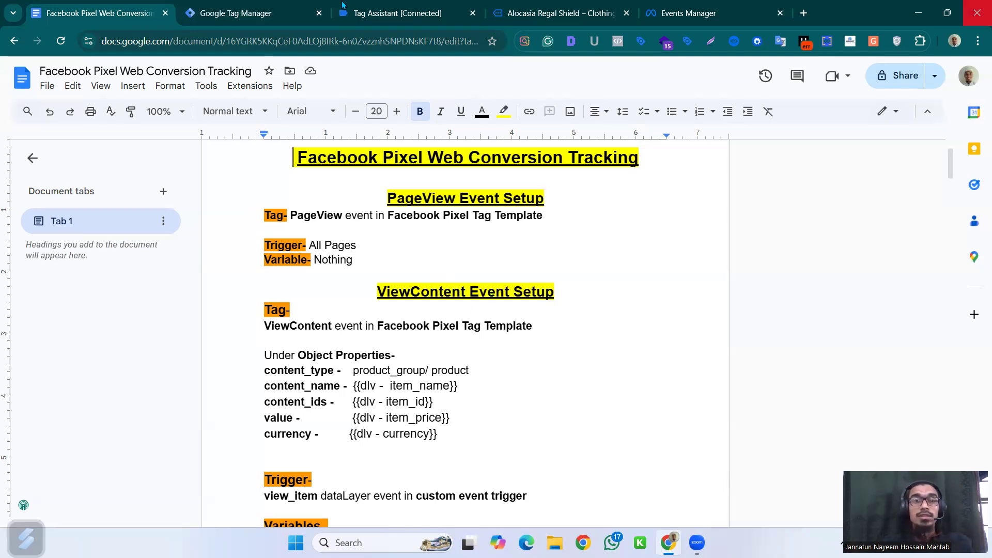
Step: Open the container's variables list in Google Tag Manager
click(241, 7)
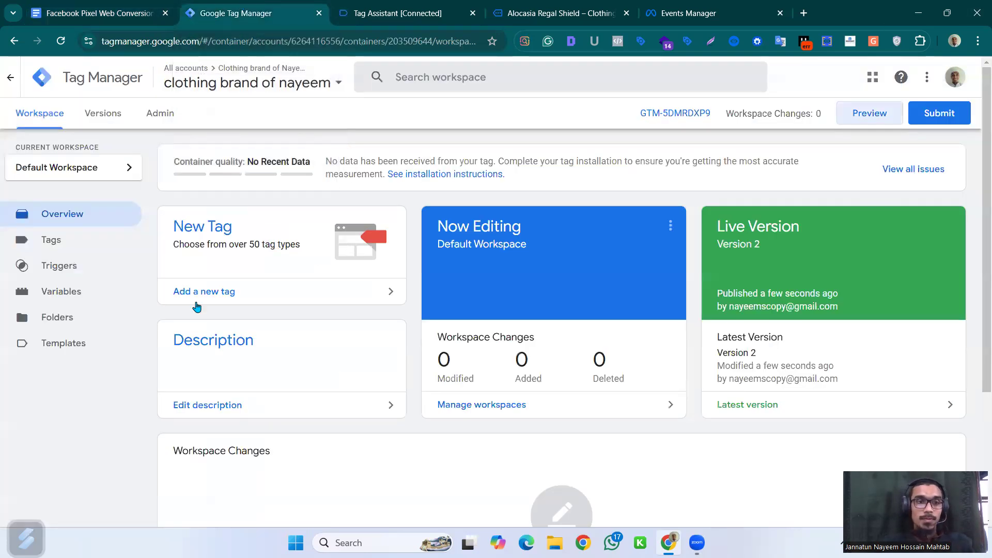
click(77, 296)
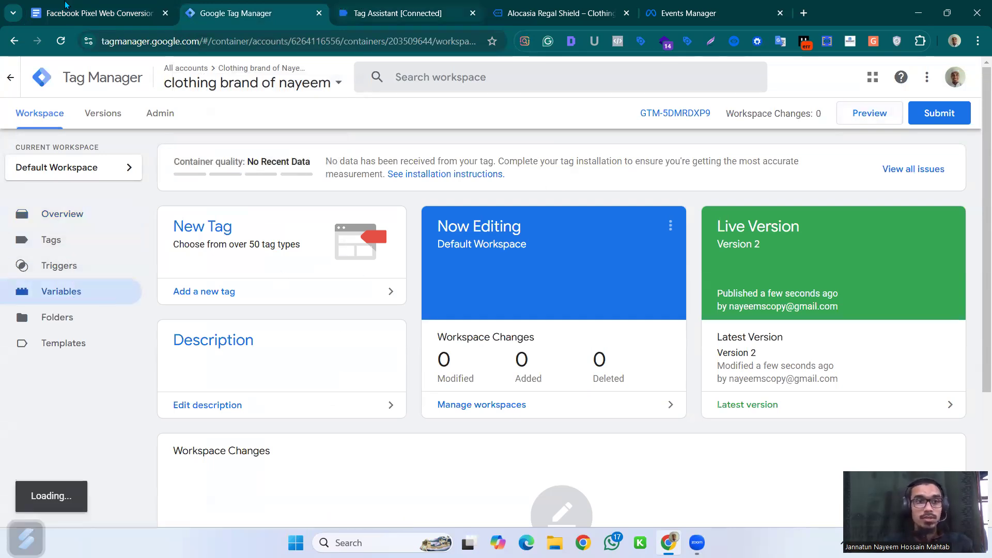
key(ctrl+1)
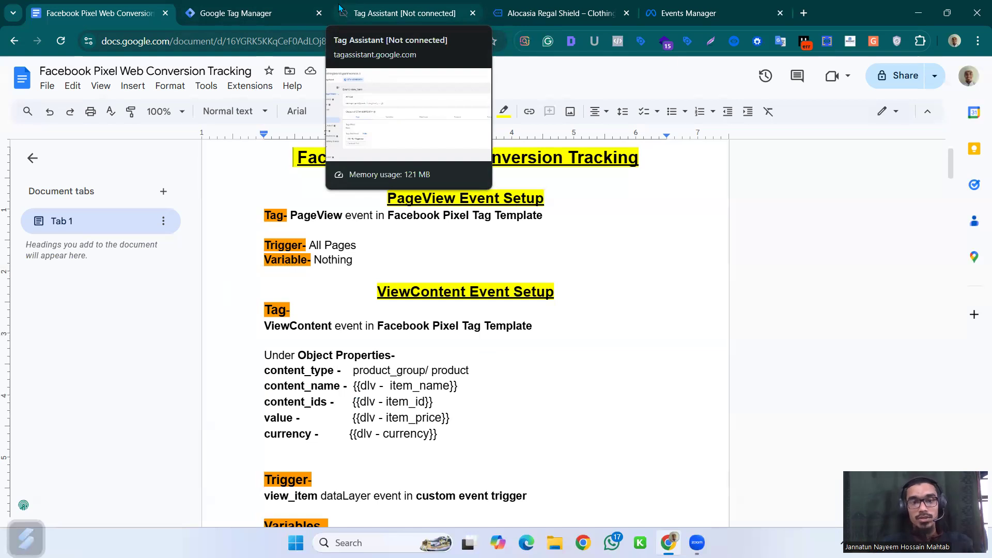
click(259, 15)
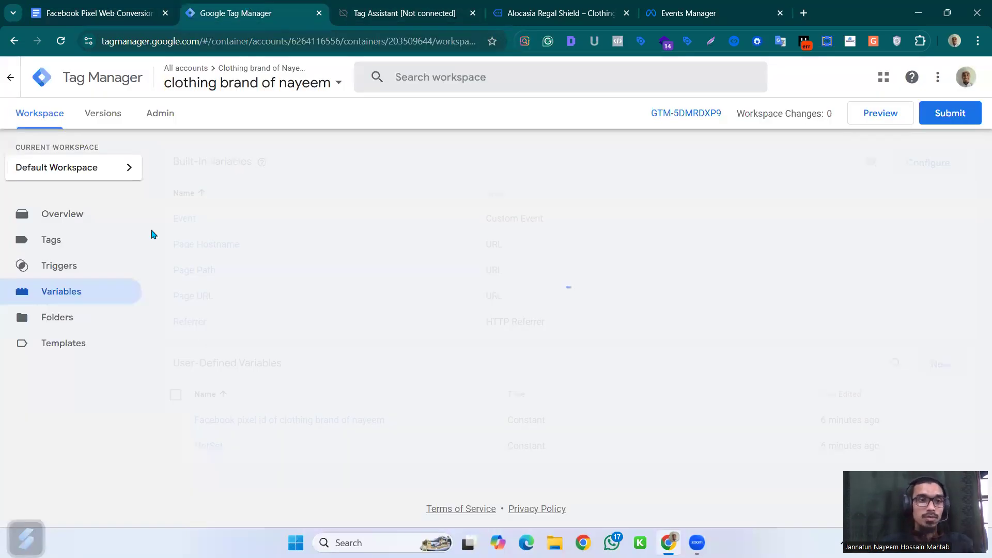
Step: Expand the view_item event's API call in Tag Assistant and compare it with the product page in the store
click(403, 13)
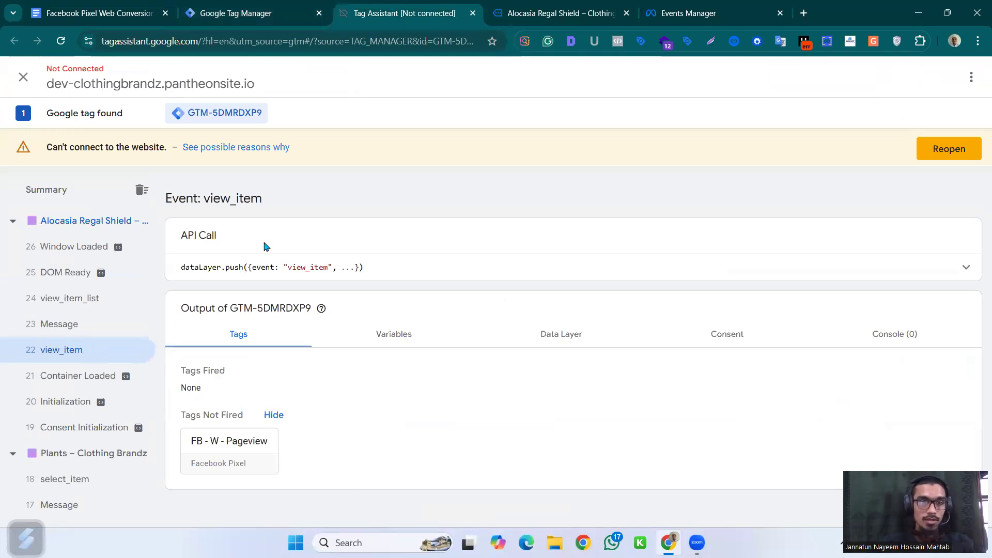
click(428, 273)
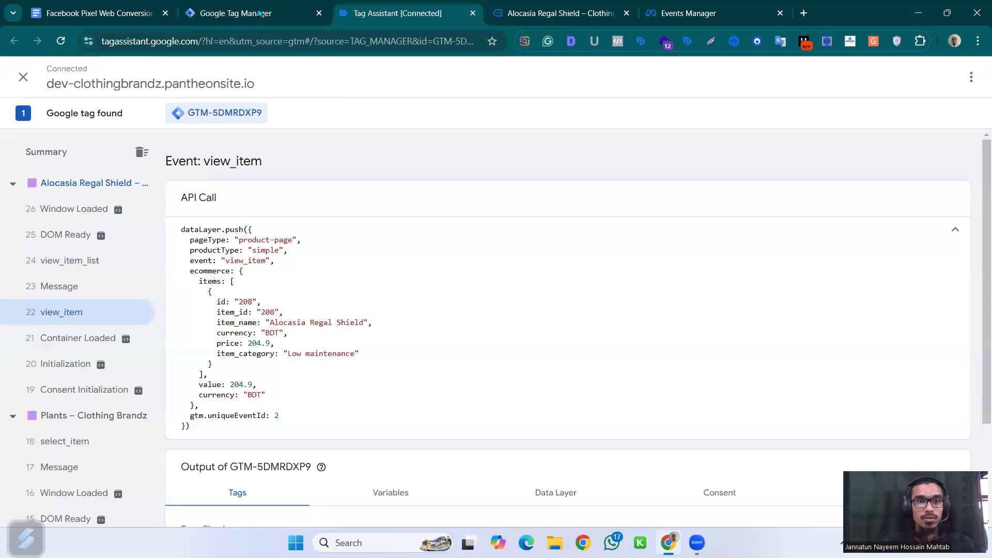
click(565, 13)
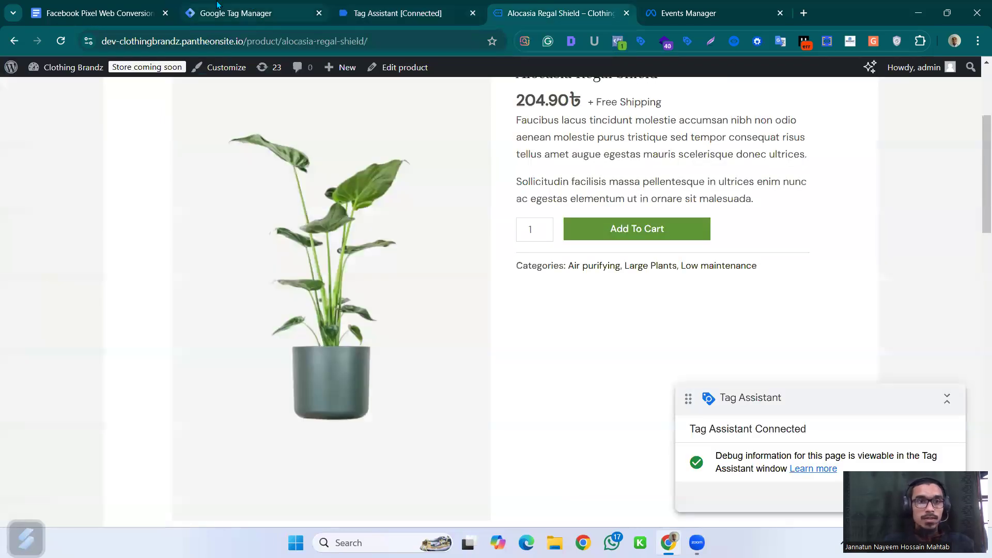
Step: Review the ViewContent object properties, trigger and variables in the tracking notes document
click(248, 13)
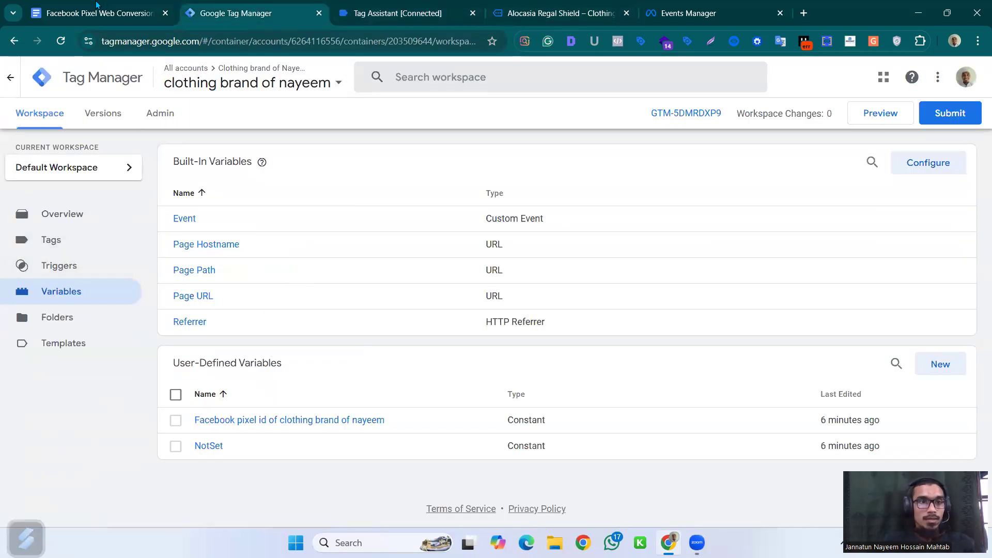
click(98, 13)
scroll(520, 432, down, 10)
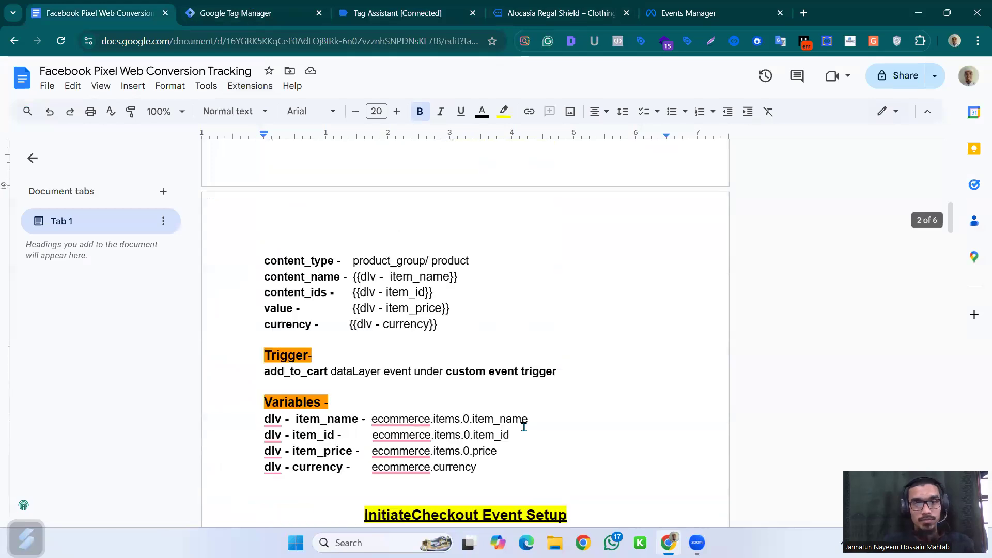
scroll(532, 419, up, 5)
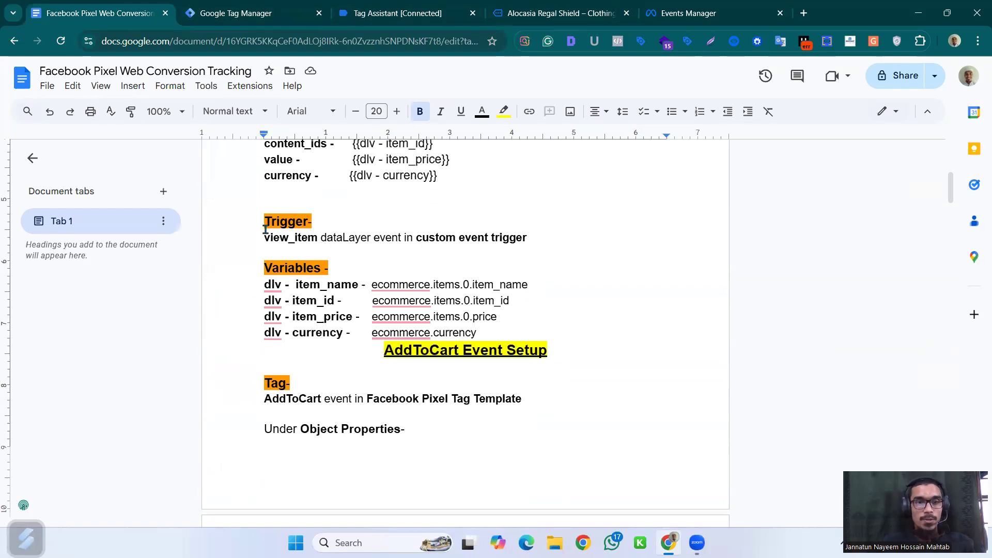
scroll(265, 229, up, 5)
scroll(361, 217, down, 4)
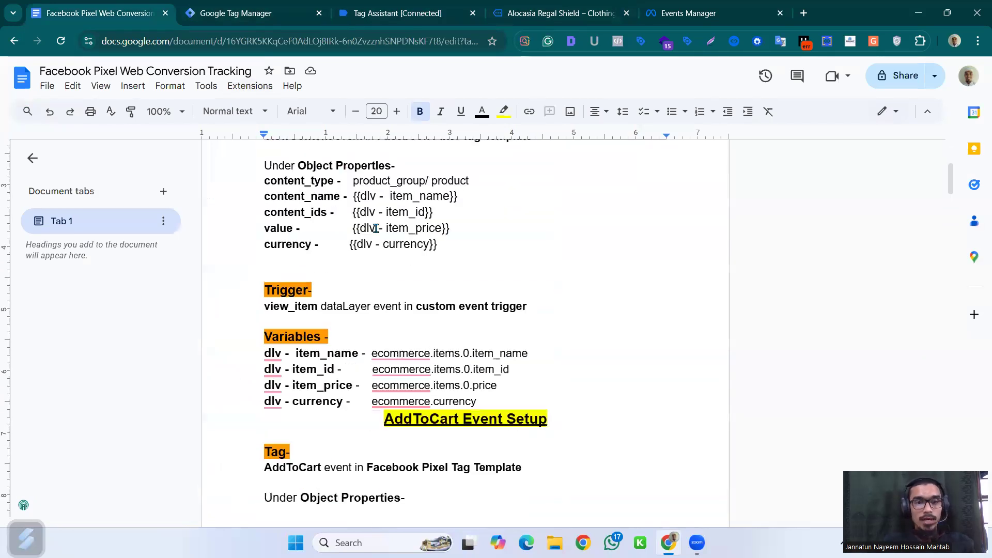
scroll(357, 252, up, 4)
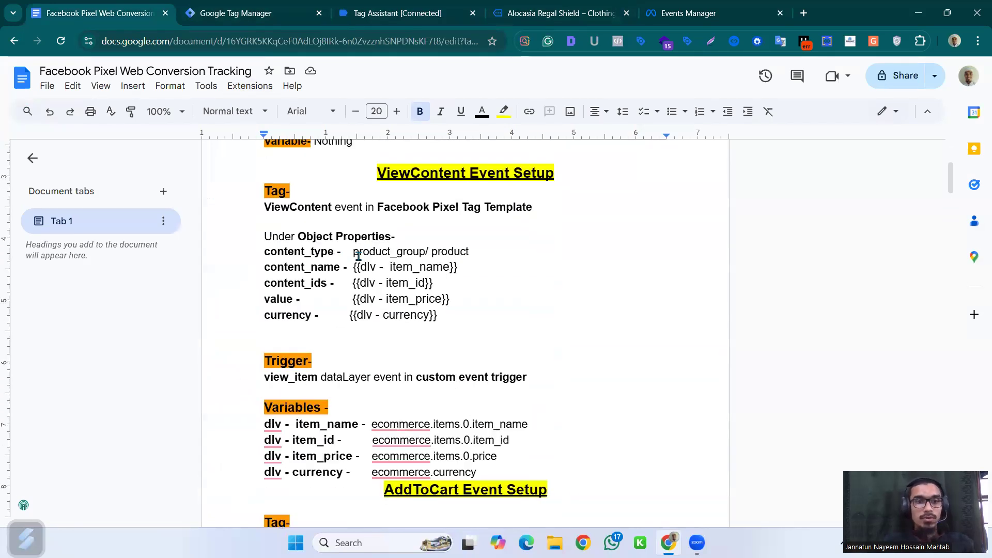
Step: Start a new user-defined variable in Google Tag Manager with the Data Layer Variable type
click(239, 14)
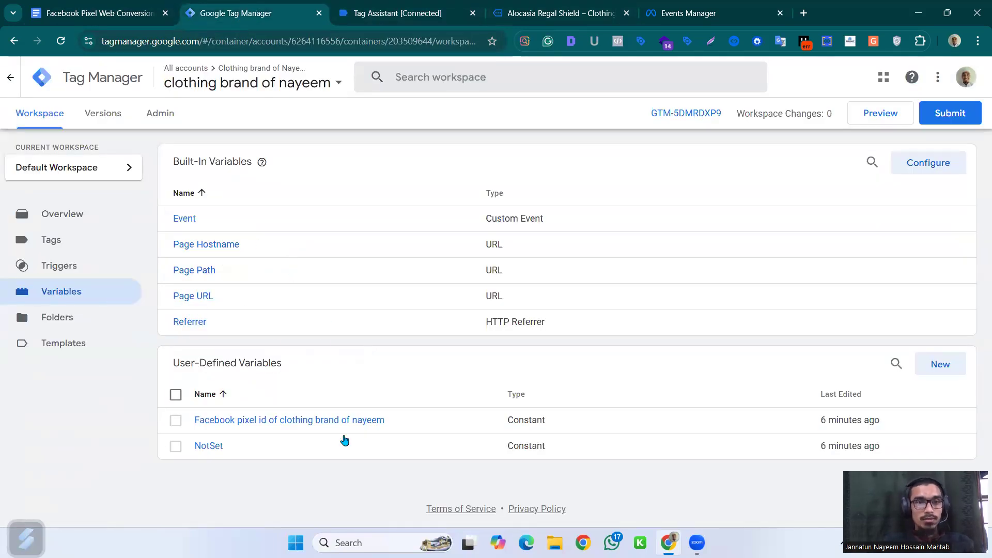
click(933, 366)
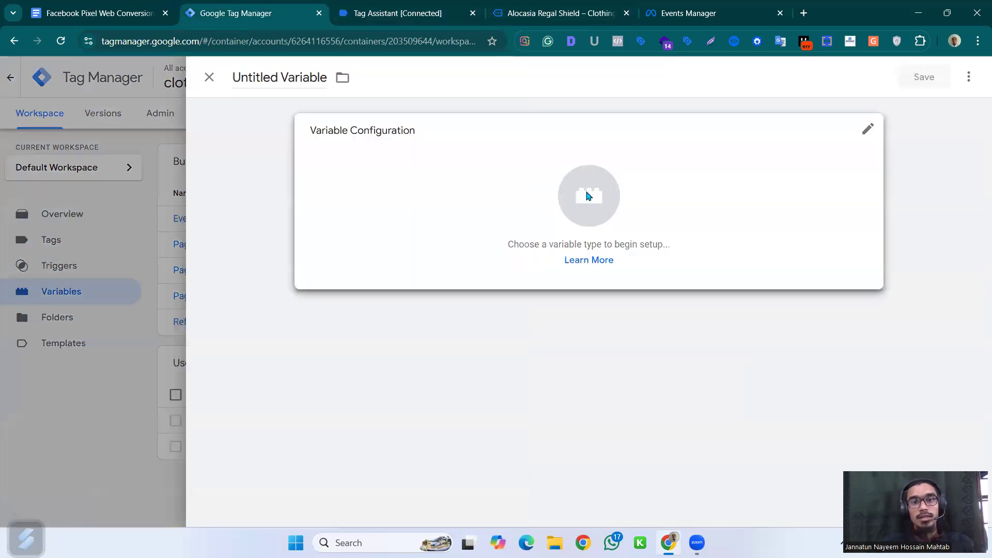
click(587, 195)
scroll(764, 361, down, 4)
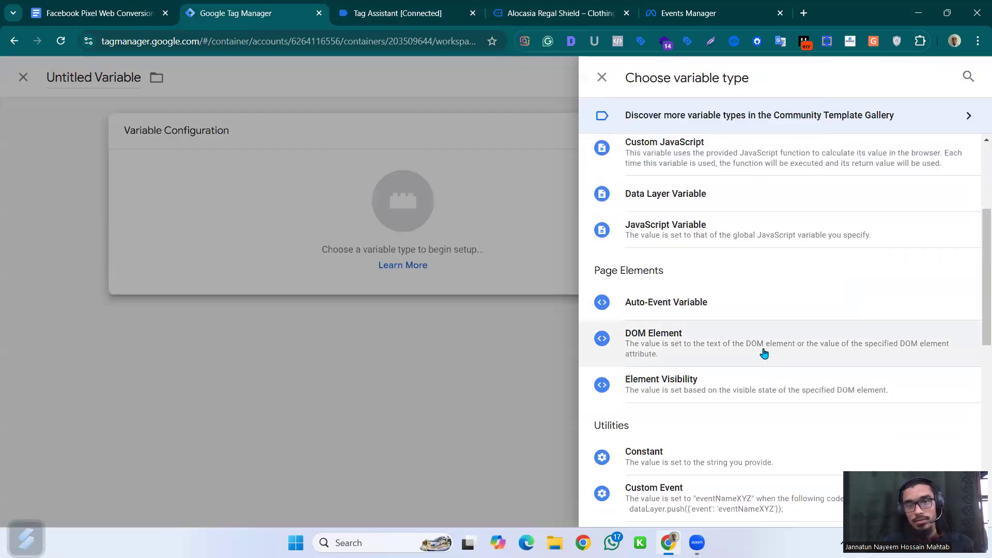
scroll(734, 344, up, 2)
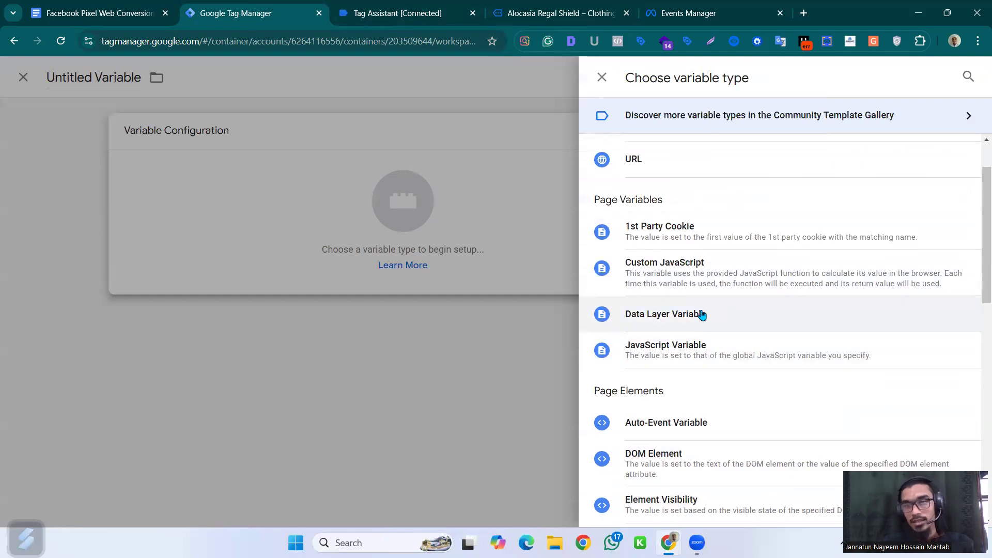
click(702, 316)
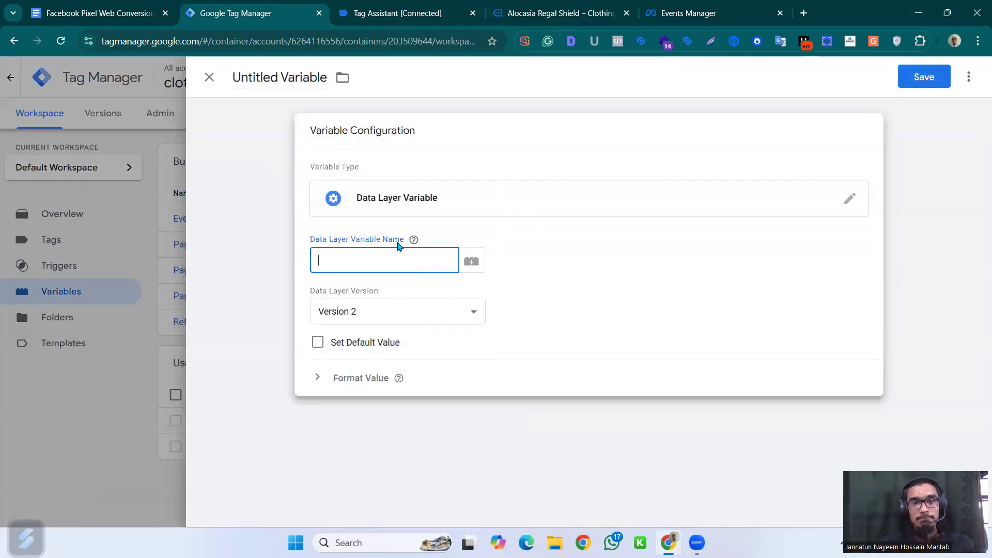
Step: Examine the items array and its item_id key in the view_item API call in Tag Assistant
click(384, 8)
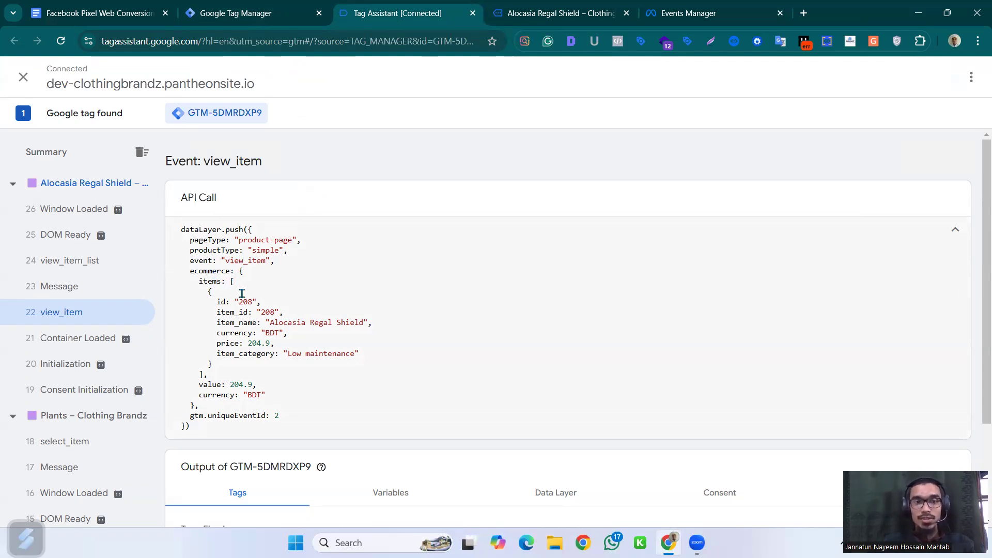
double_click(204, 294)
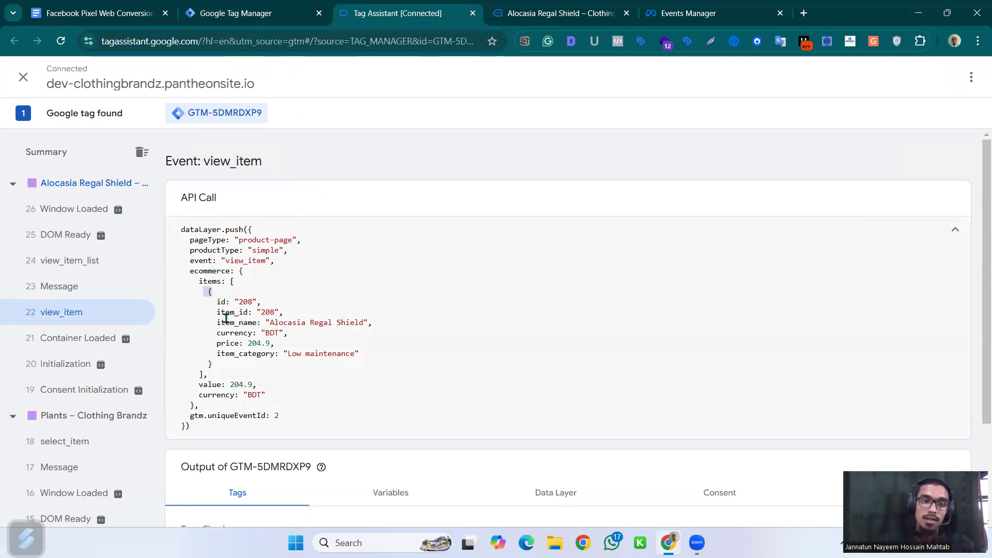
drag(217, 312, 264, 313)
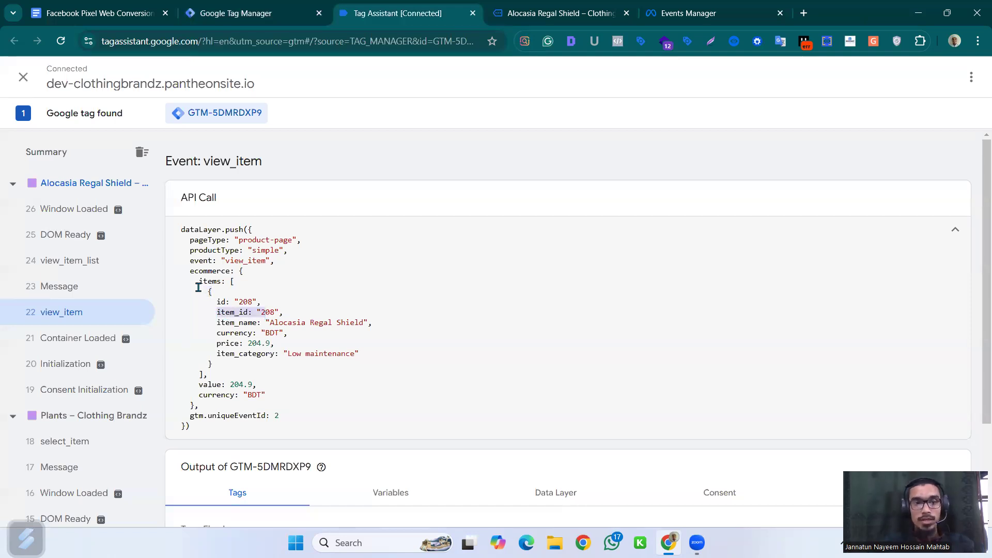
double_click(219, 282)
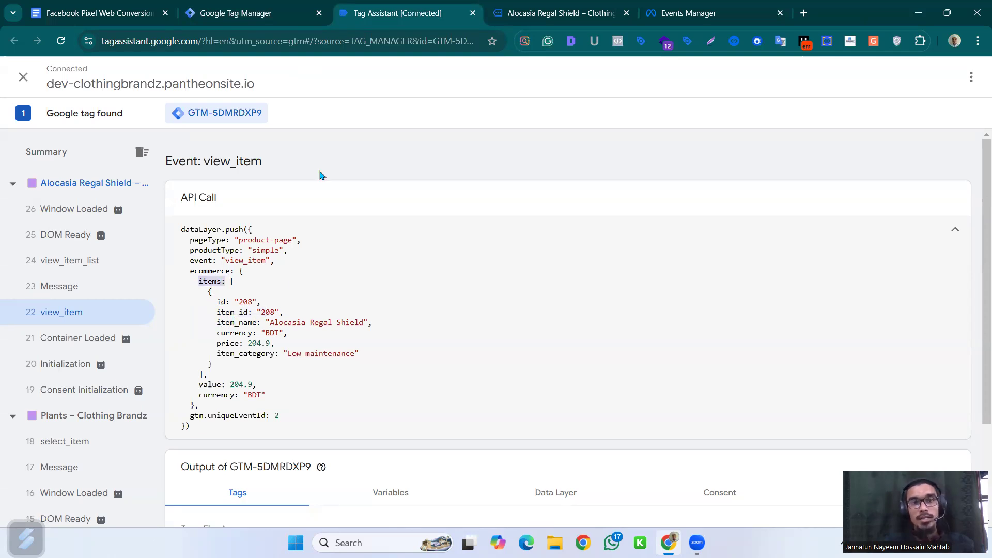
Step: Compare the data layer paths of the ViewContent variables in the tracking notes with the new variable's name setting
click(124, 14)
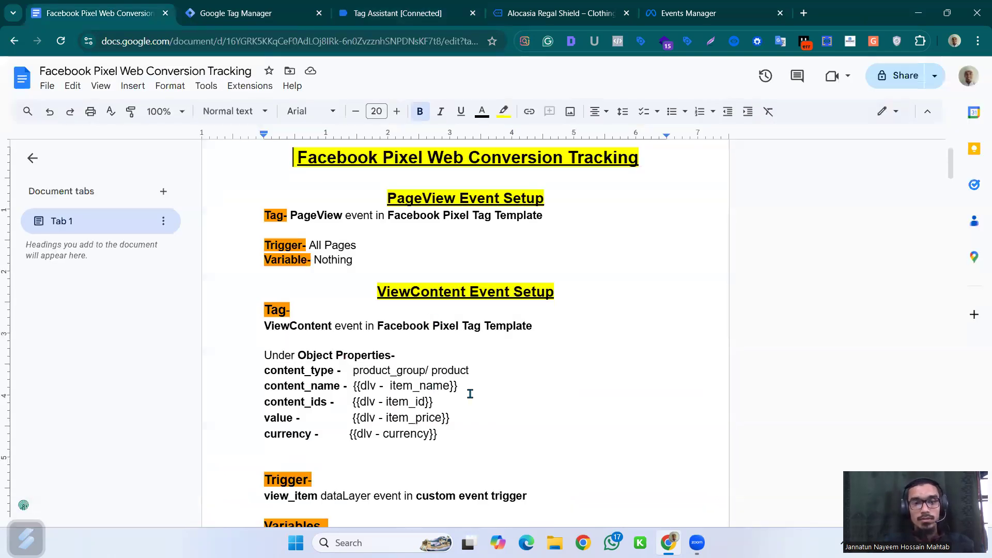
scroll(469, 394, down, 6)
scroll(468, 390, up, 1)
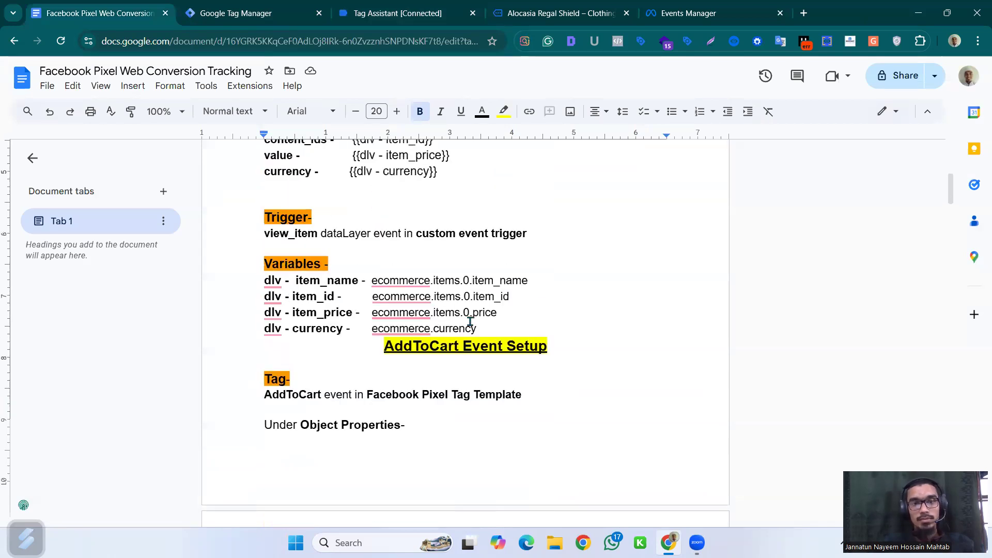
click(237, 13)
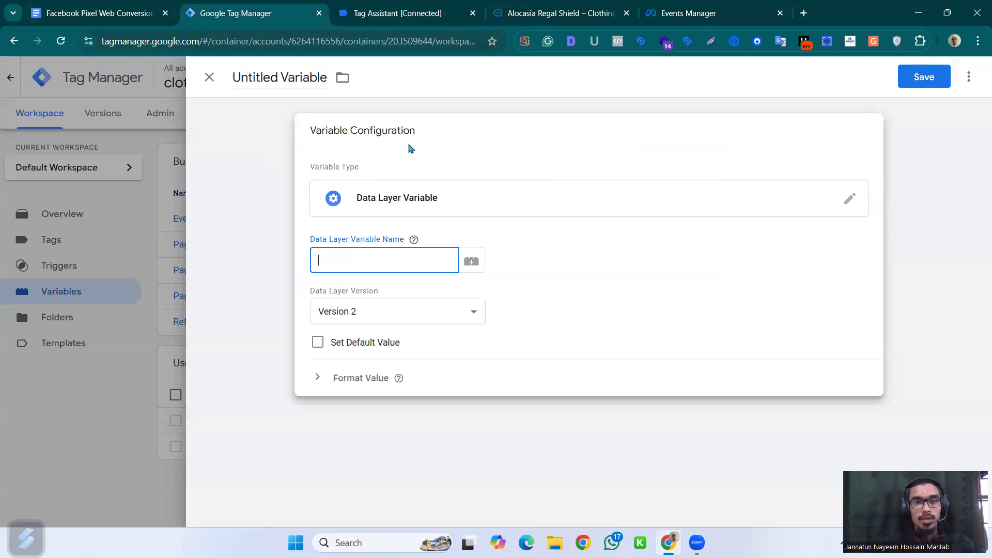
click(28, 8)
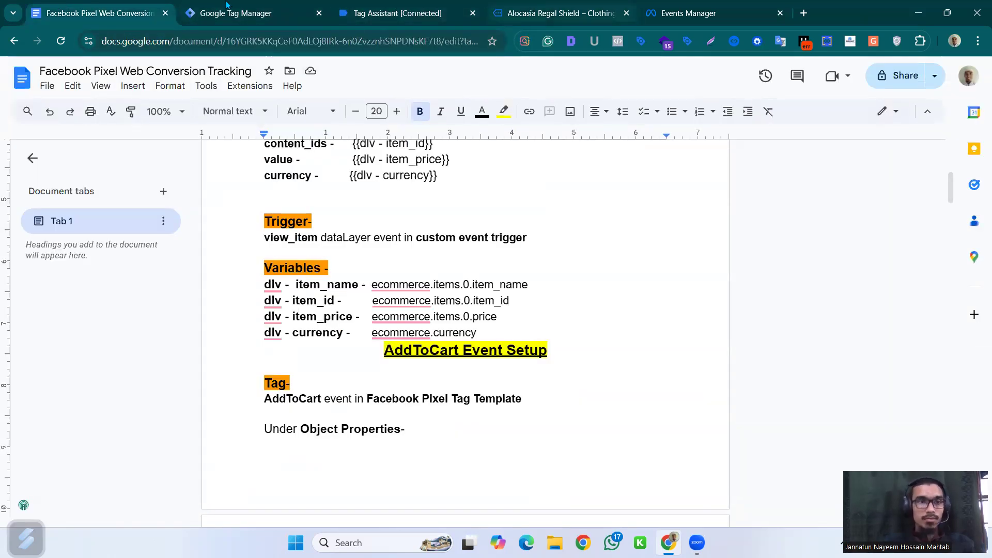
Step: Copy the ecommerce key from the view_item API call in Tag Assistant and start the Data Layer Variable Name with "ecommerce." in Google Tag Manager
click(397, 13)
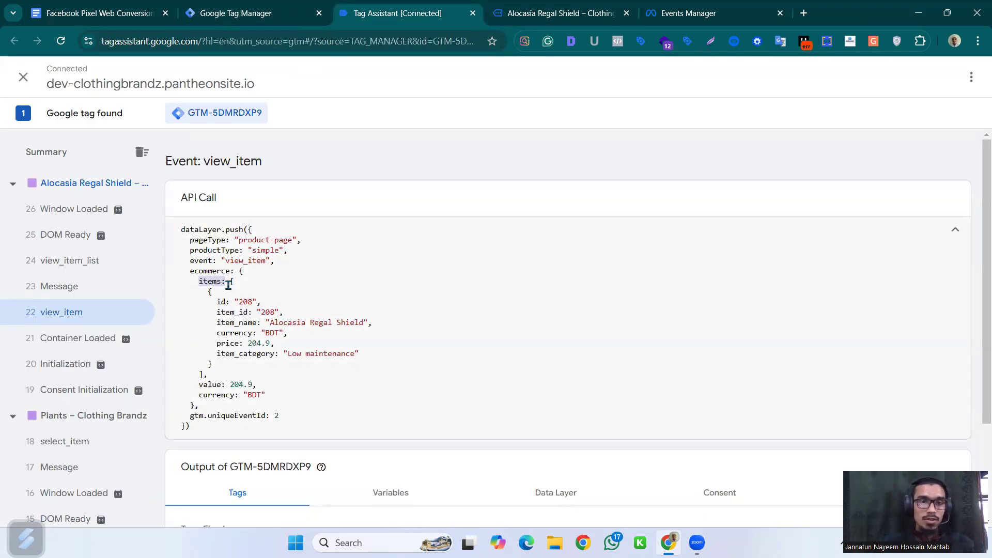
double_click(217, 271)
key(ctrl+c)
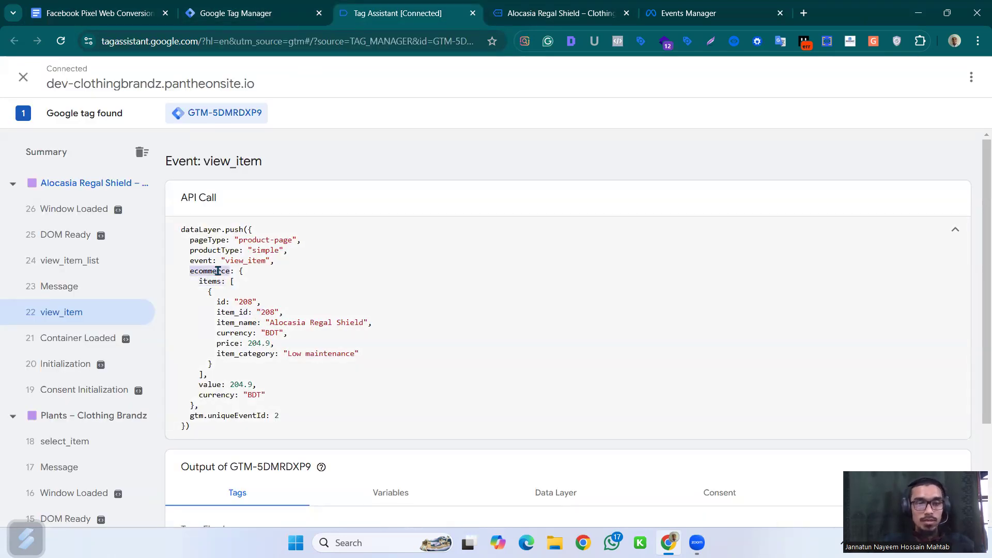
click(243, 13)
key(ctrl+v)
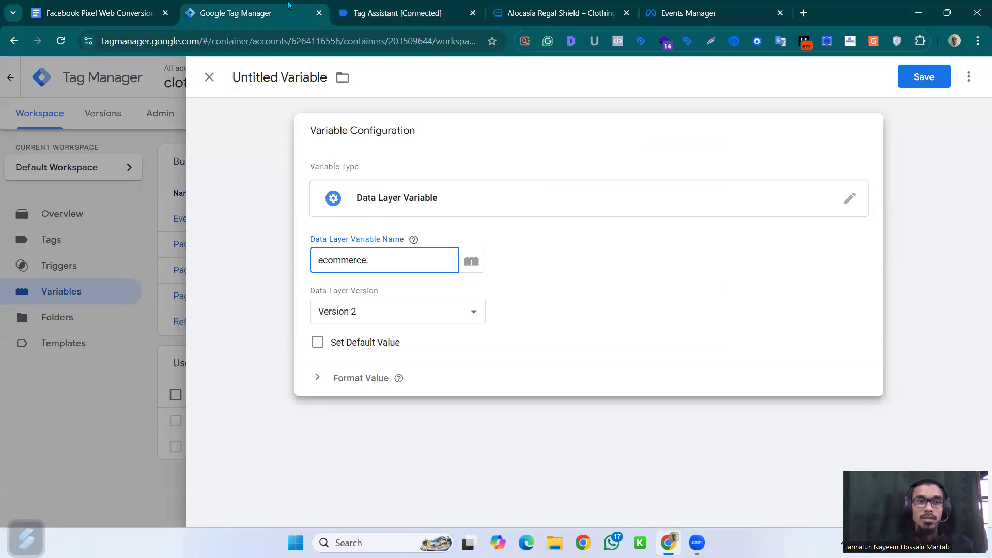
Step: Extend the Data Layer Variable Name to "ecommerce.items.0.", copying the items key from the view_item API call in Tag Assistant
click(381, 11)
double_click(214, 282)
key(ctrl+c)
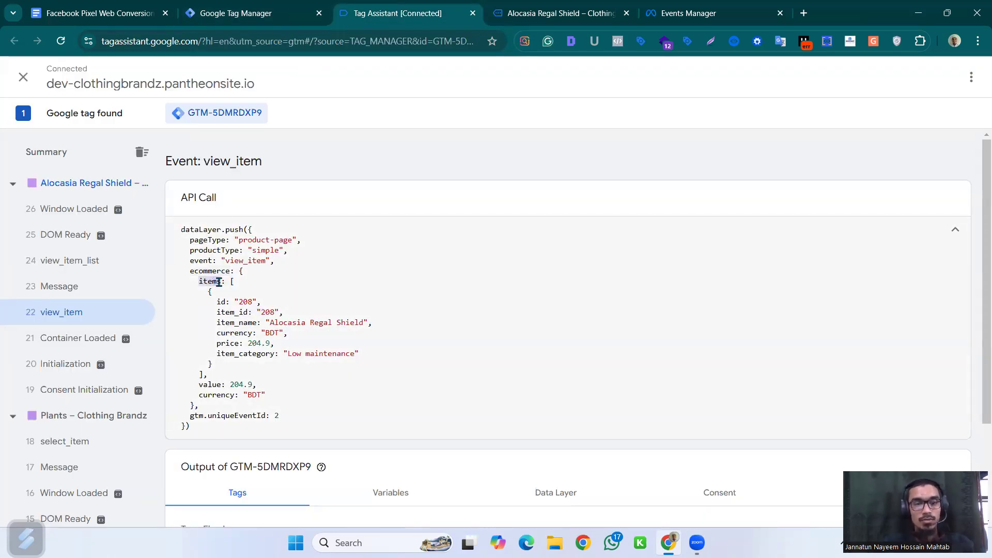
click(256, 9)
key(ctrl+v)
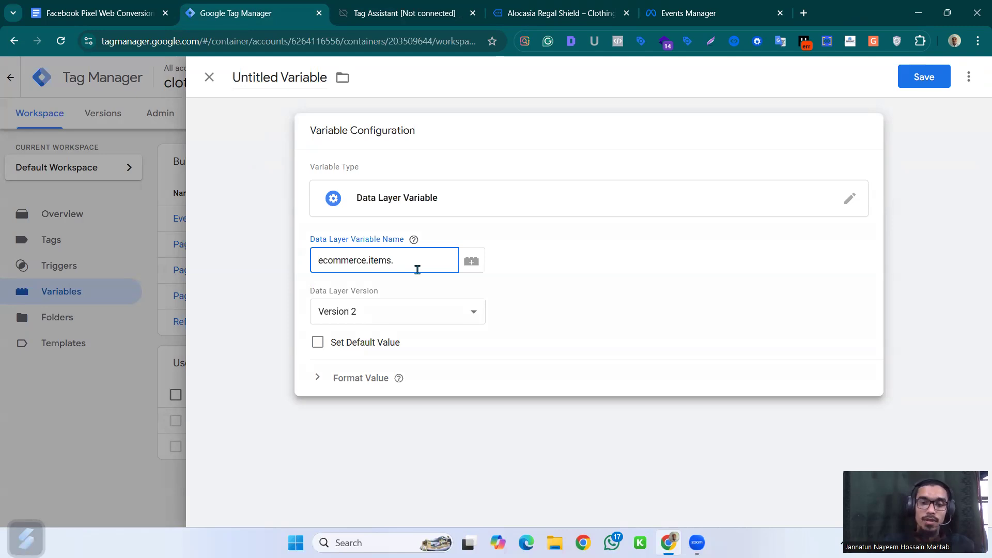
text(.0)
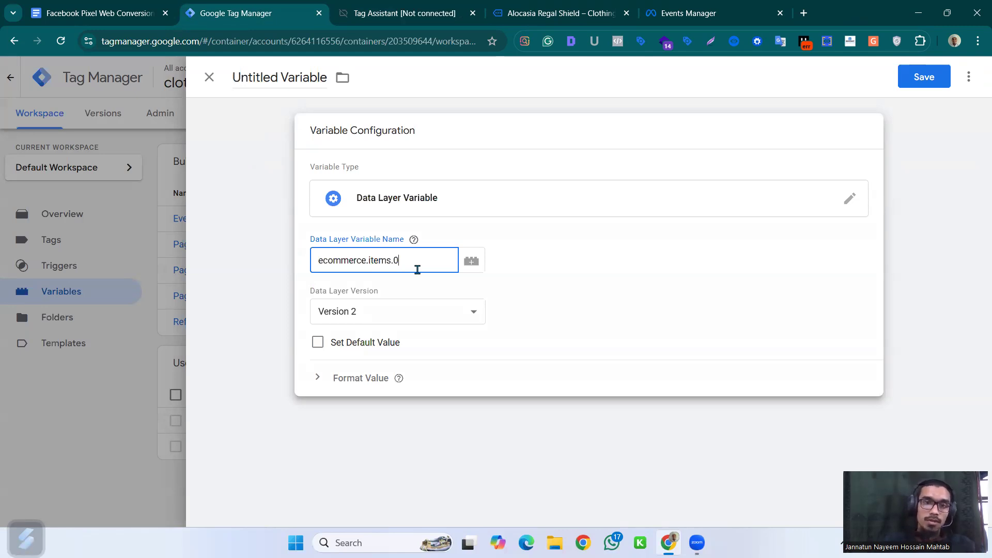
text(.)
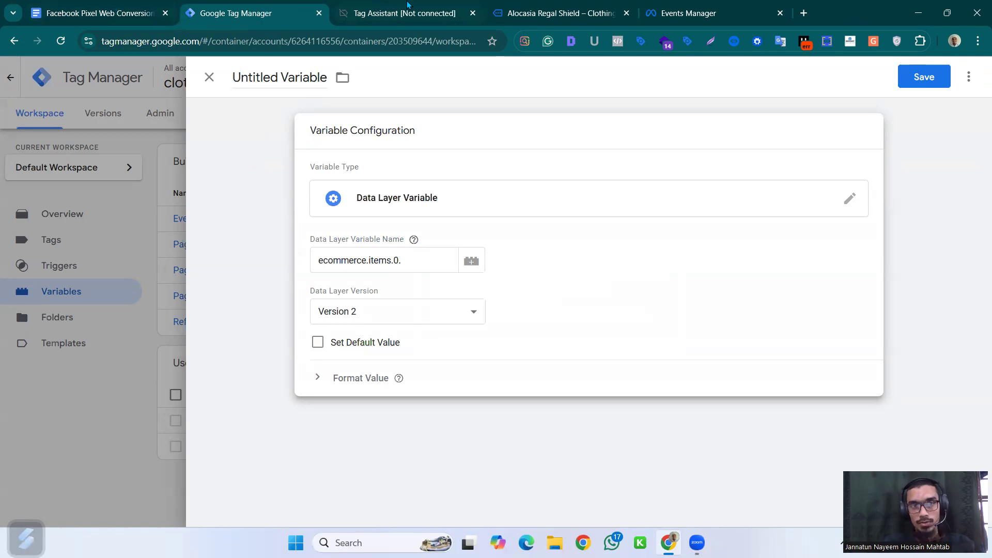
Step: Check the ViewContent properties in the tracking notes and complete the Data Layer Variable Name as ecommerce.items.0.item_id, copying item_id from Tag Assistant
click(119, 11)
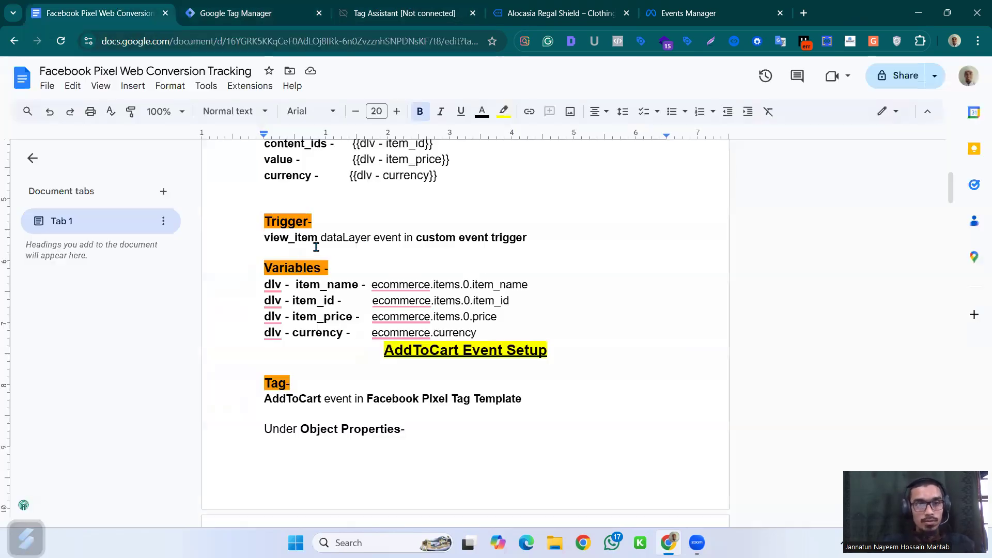
scroll(272, 288, up, 3)
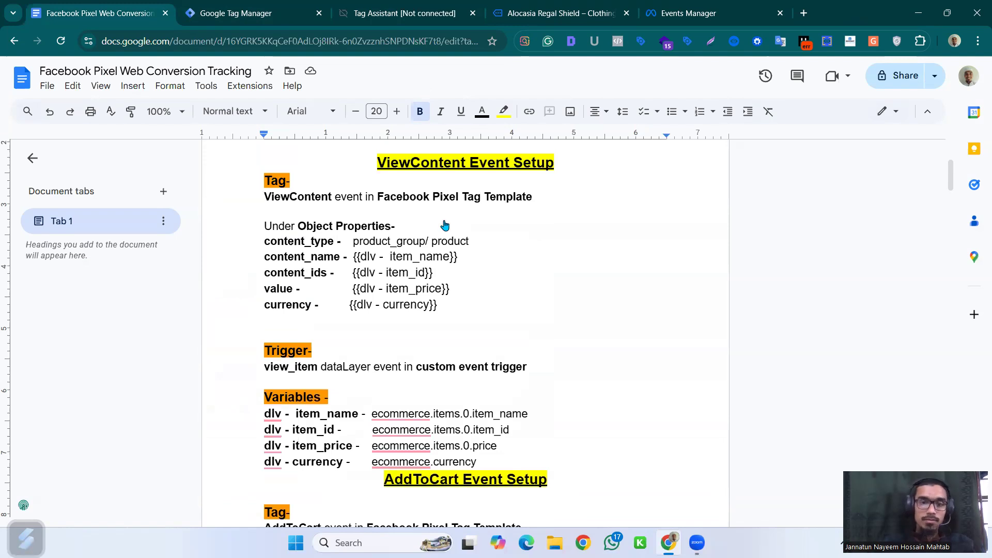
click(238, 6)
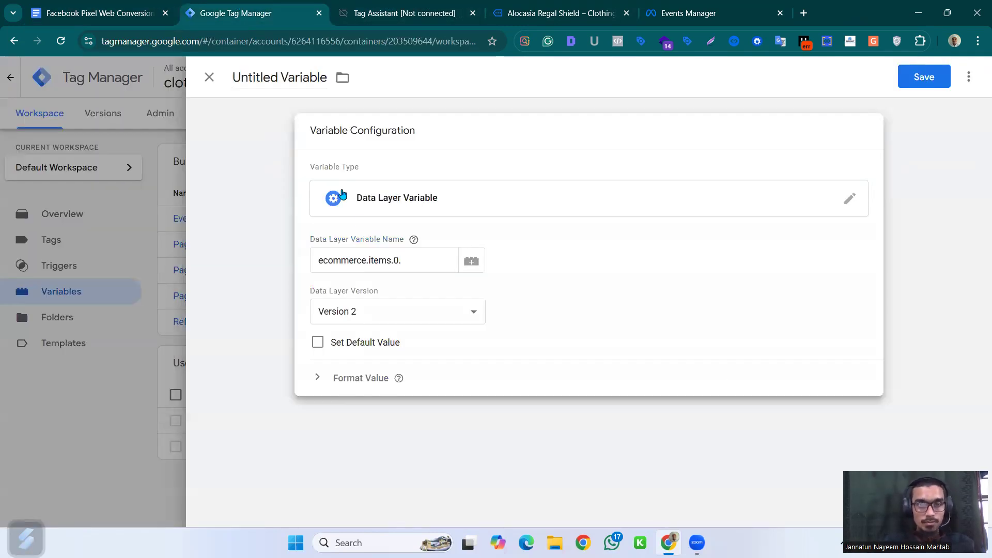
click(405, 253)
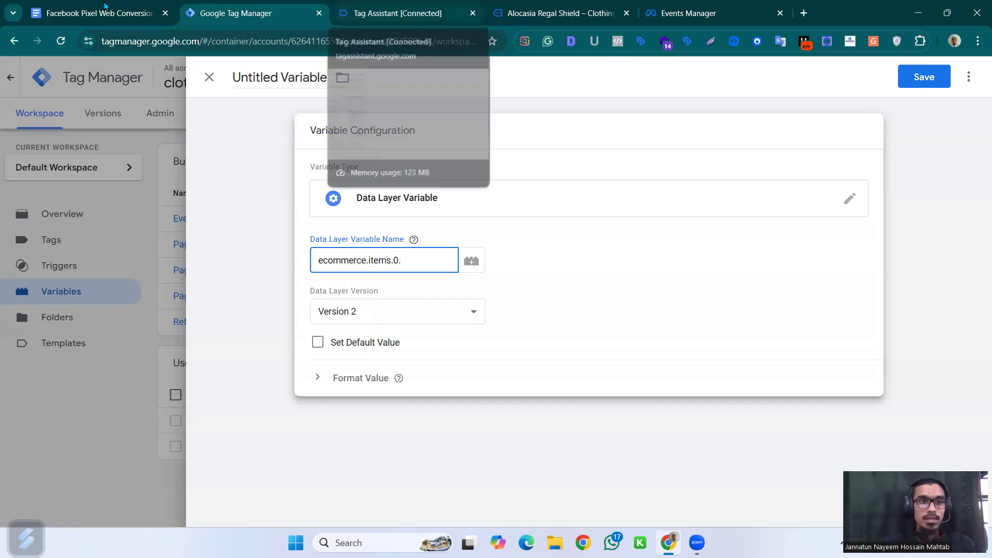
click(389, 16)
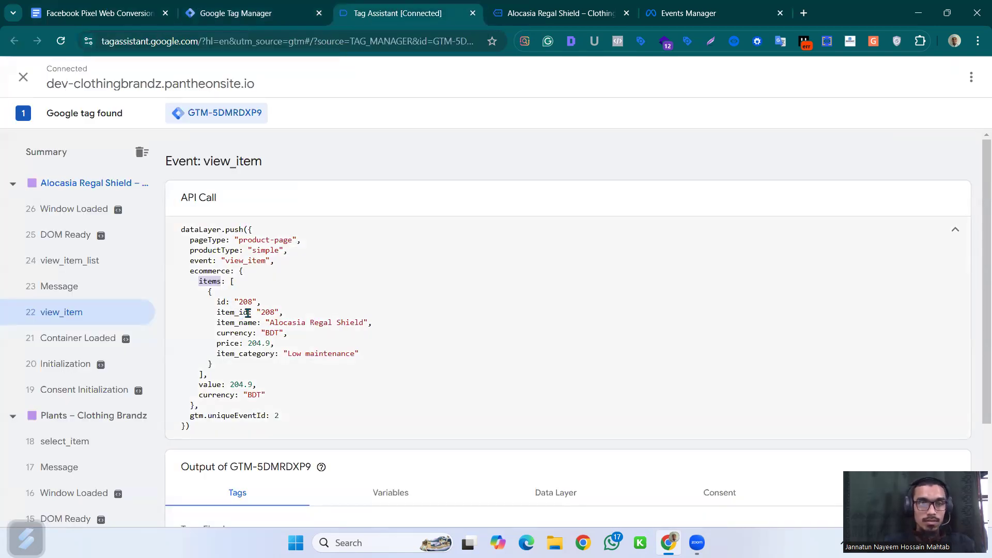
drag(248, 312, 215, 311)
key(ctrl+c)
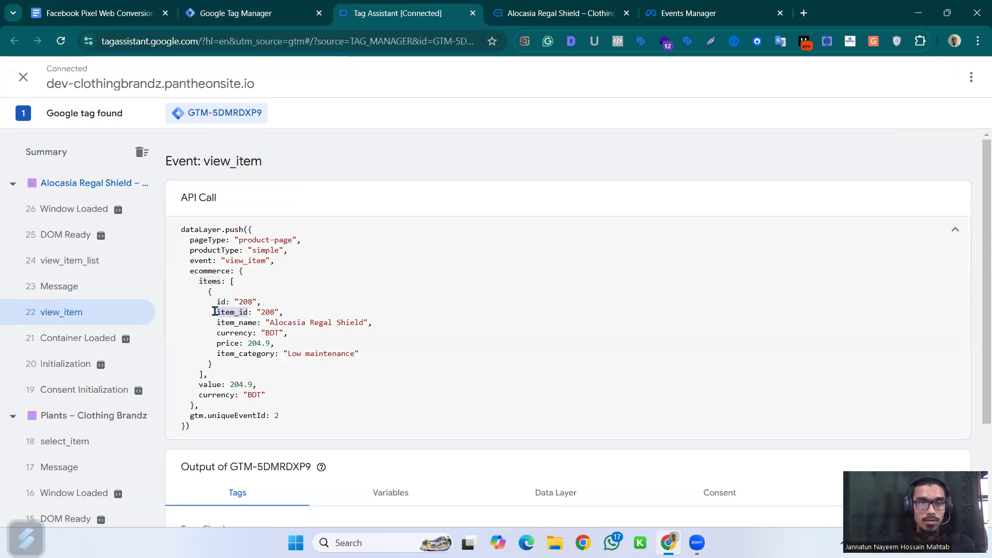
click(98, 12)
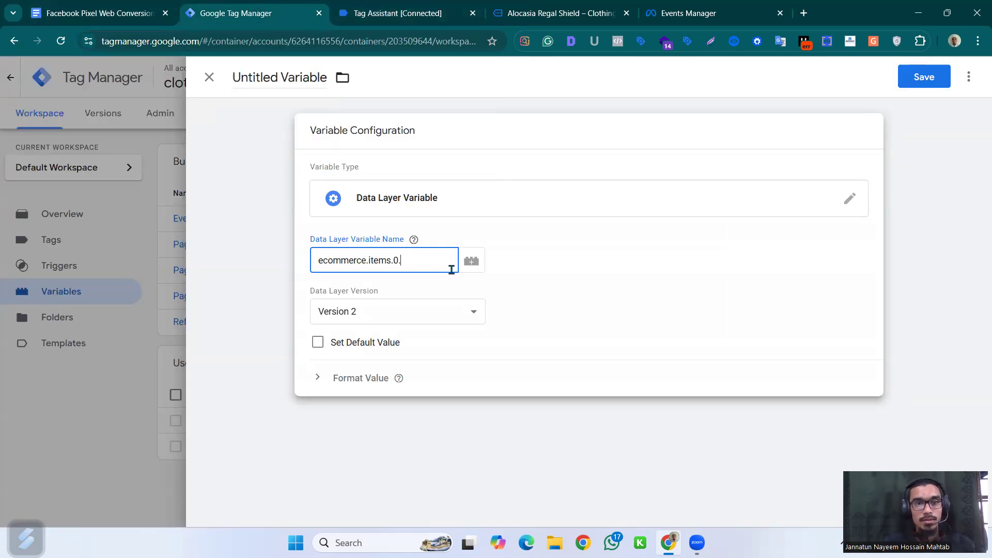
click(269, 8)
key(ctrl+v)
click(465, 359)
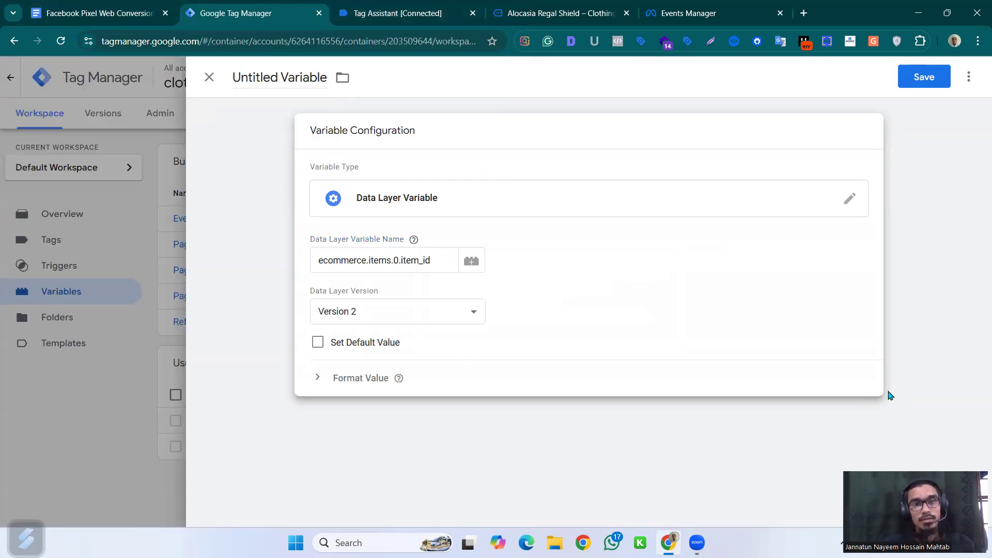
Step: Name the variable "dlv - item_id" and save it
double_click(288, 78)
triple_click(288, 78)
text(dl)
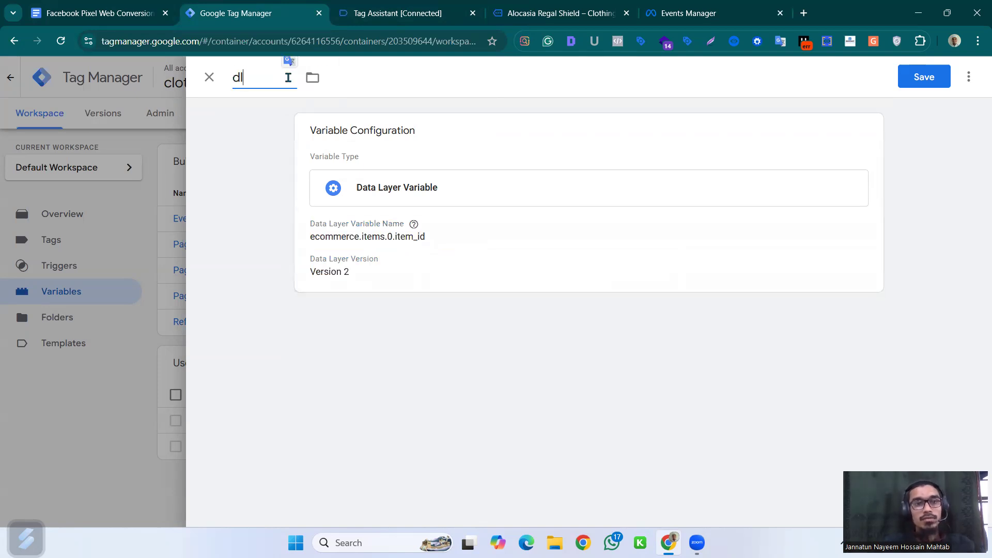
text(v - item)
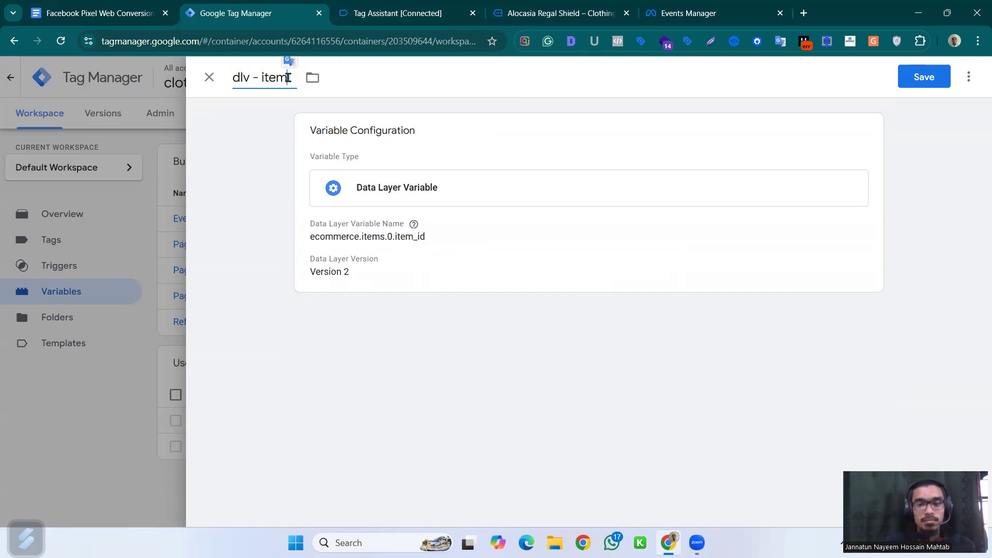
text(_id)
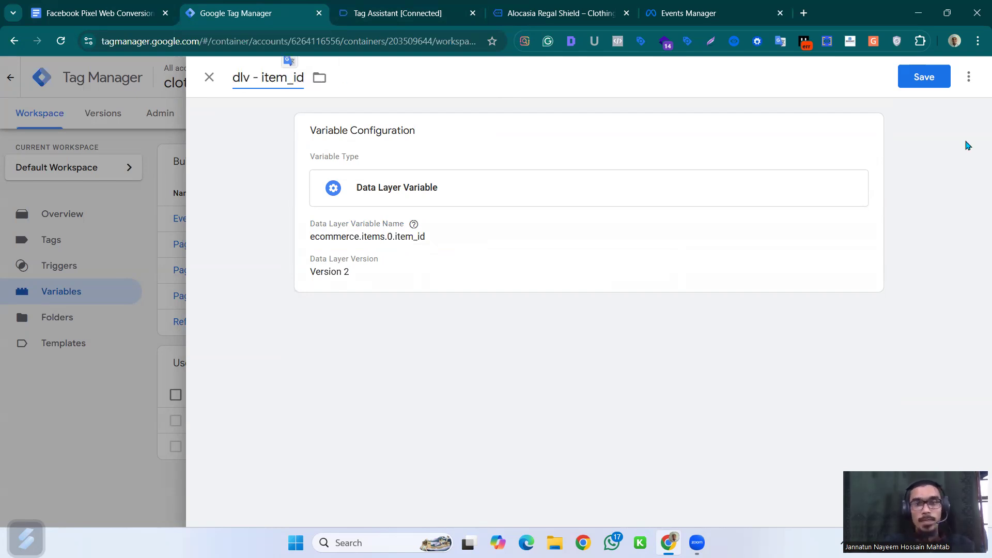
click(927, 78)
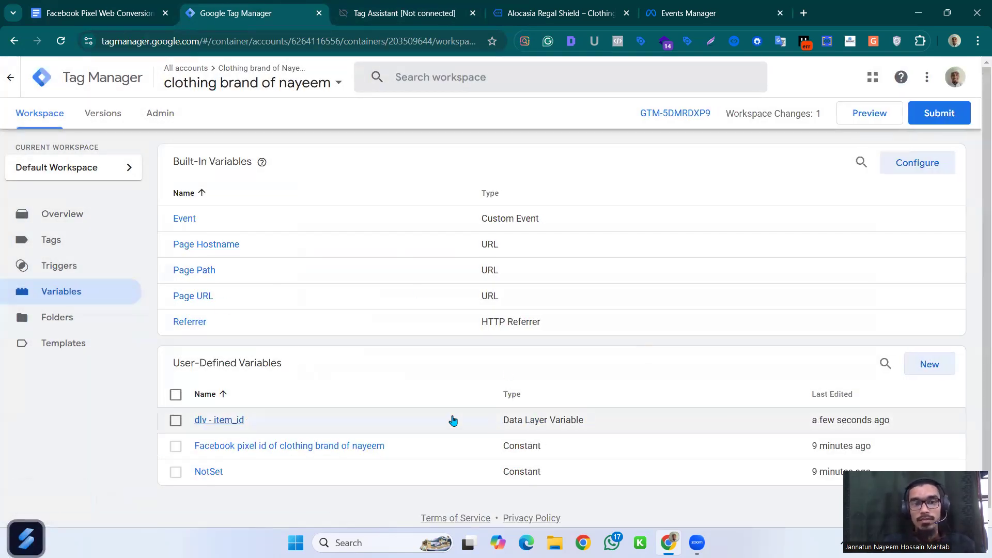
Step: Open the saved dlv - item_id variable, check it against the tracking notes and Tag Assistant, and make a copy of it
click(452, 419)
click(98, 13)
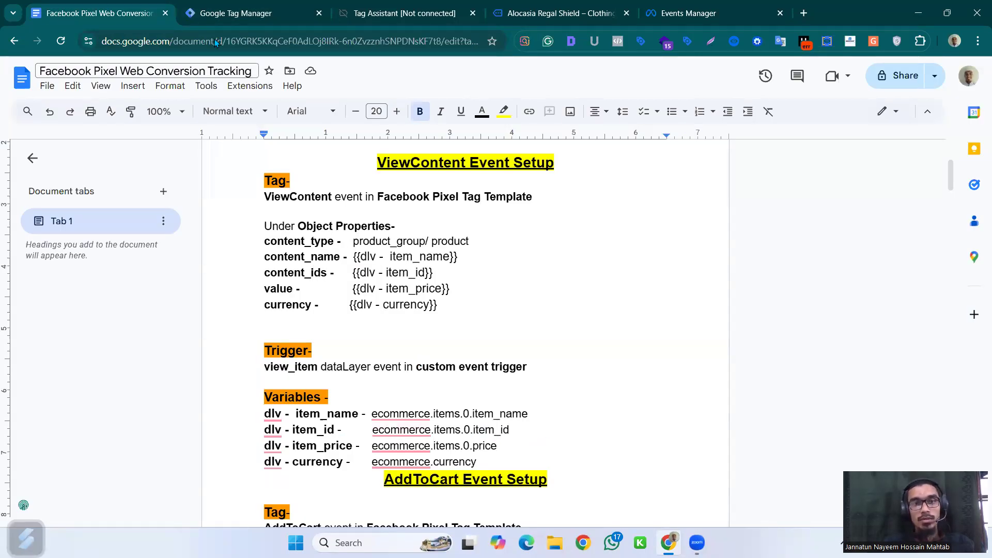
click(207, 7)
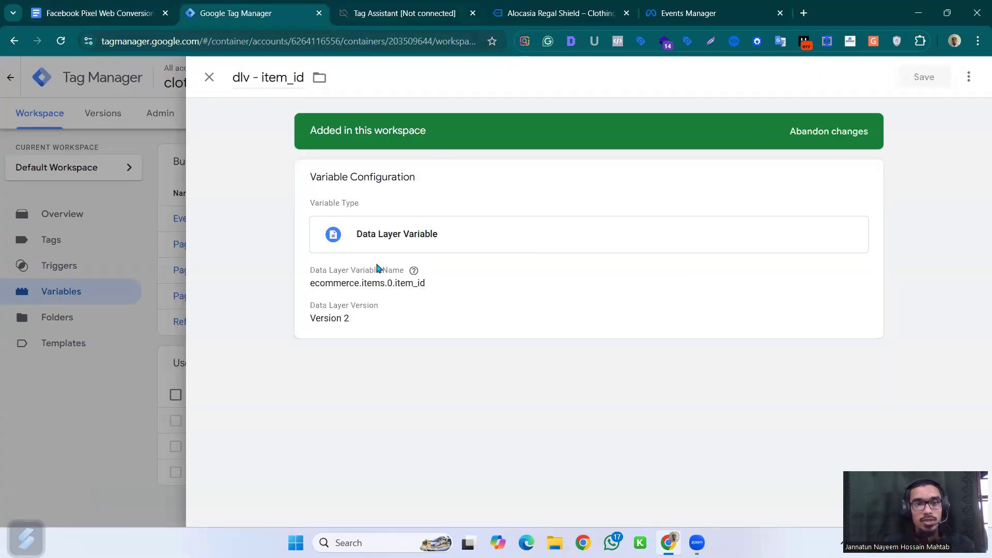
key(ctrl+Tab)
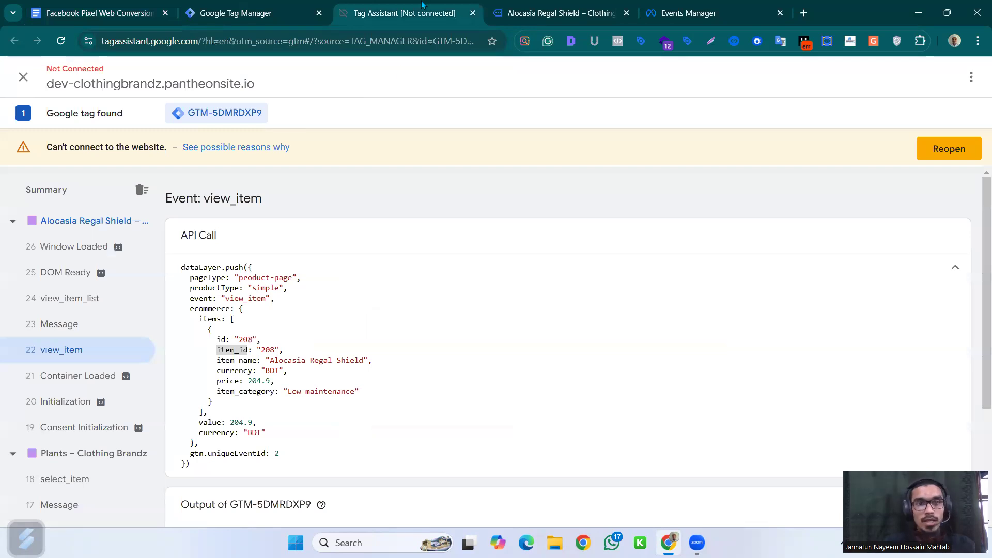
click(248, 12)
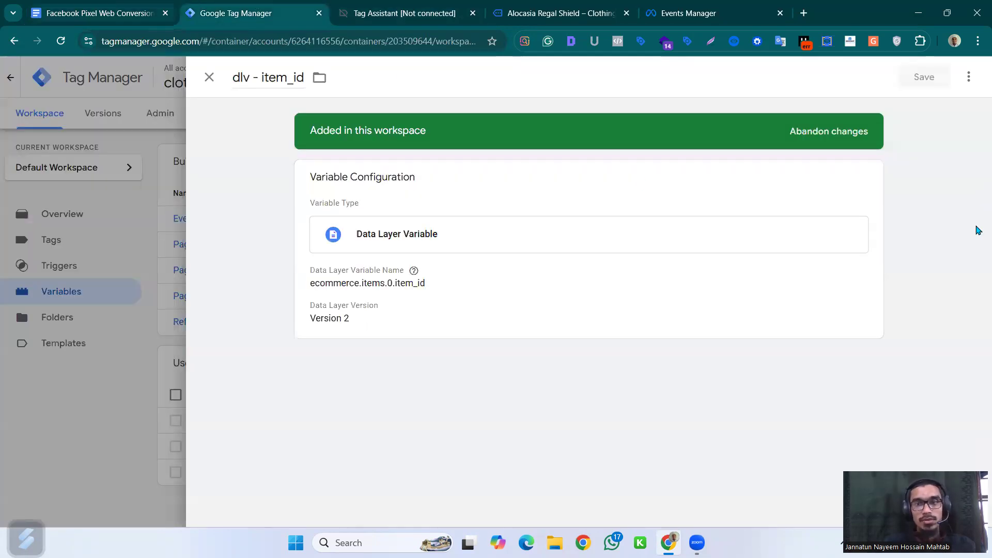
click(969, 76)
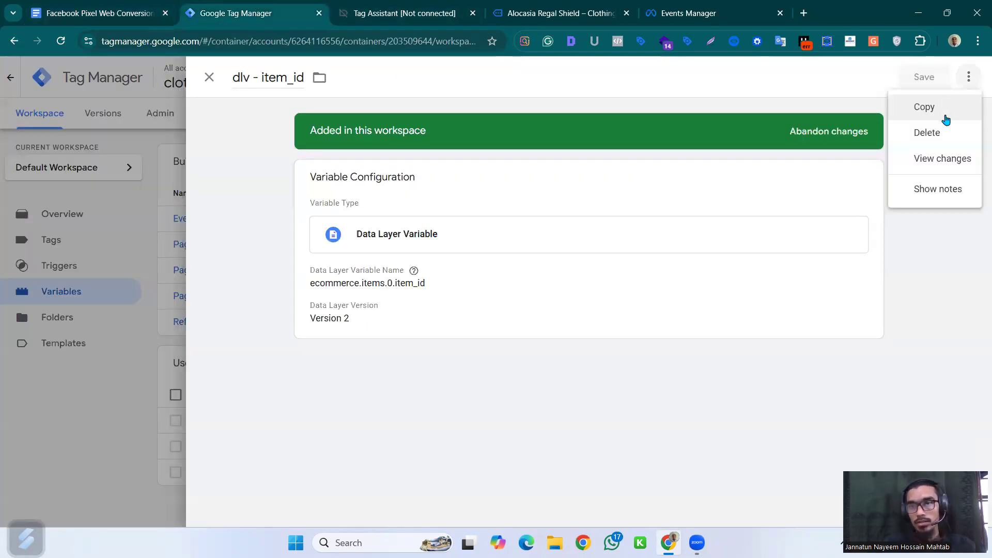
click(943, 108)
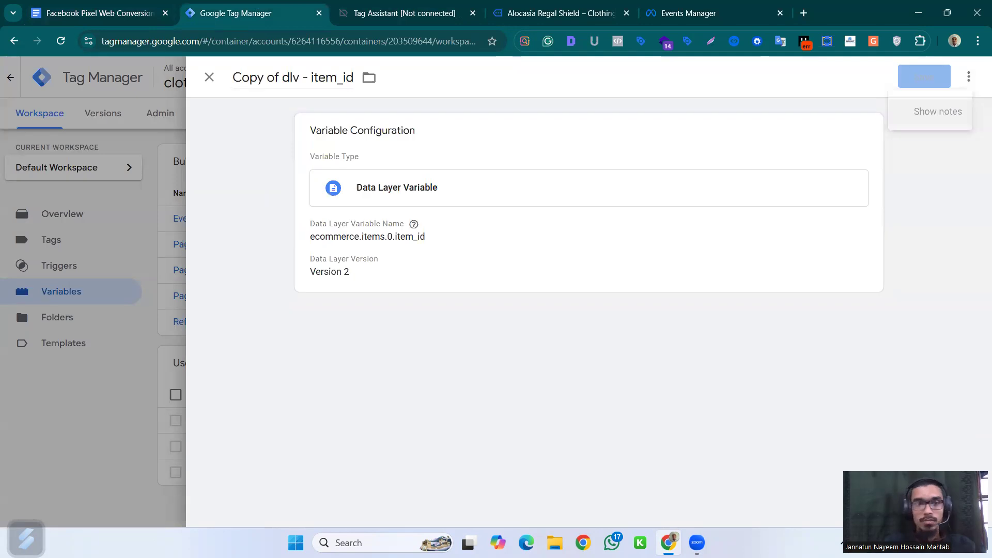
Step: Rename the copied variable "dlv - item_name"
double_click(269, 78)
drag(283, 78, 353, 78)
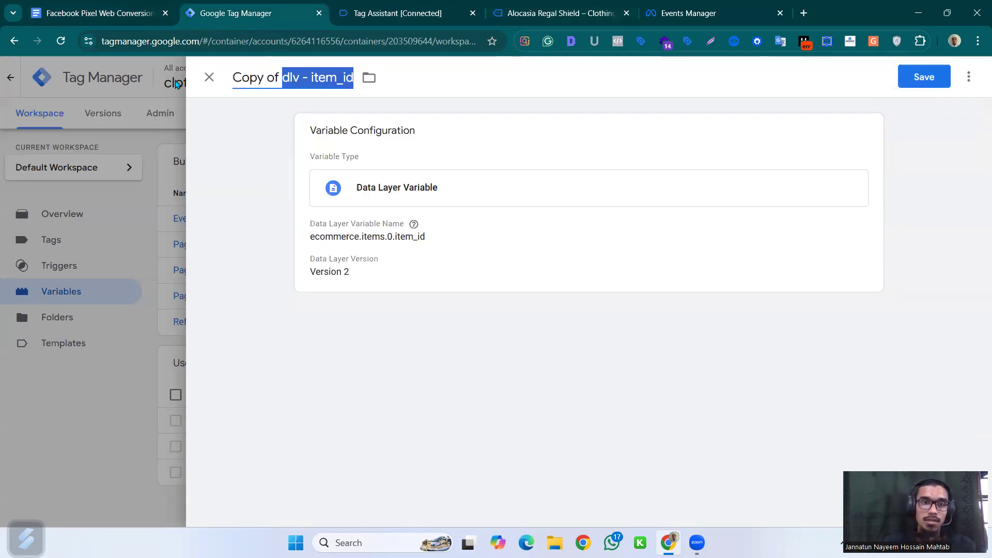
click(264, 78)
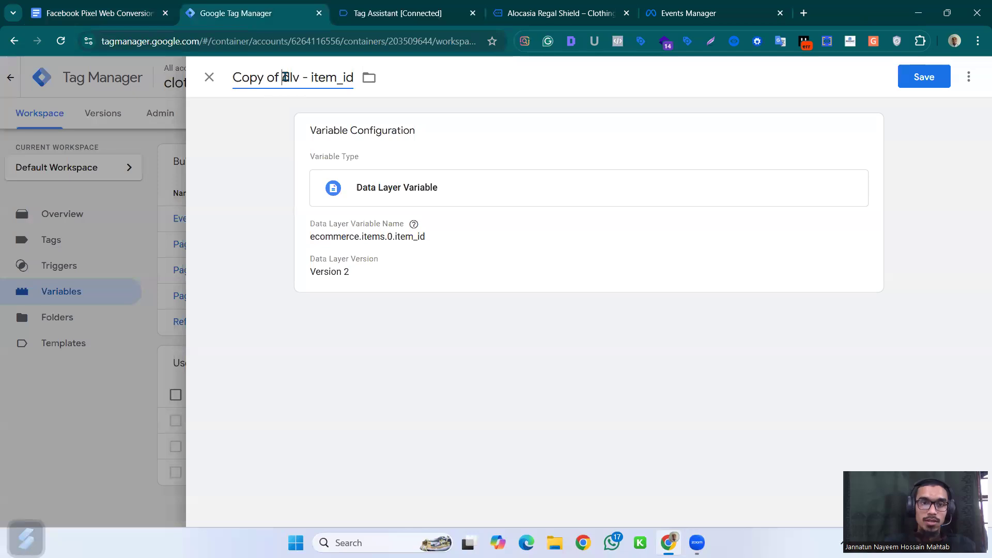
drag(284, 78, 224, 91)
key(BackSpace)
click(330, 80)
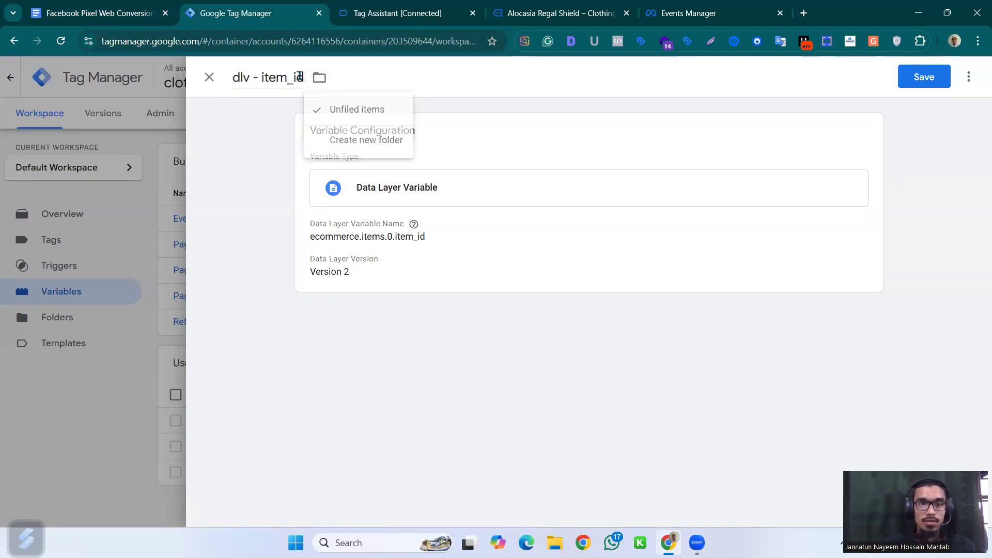
click(319, 77)
click(300, 76)
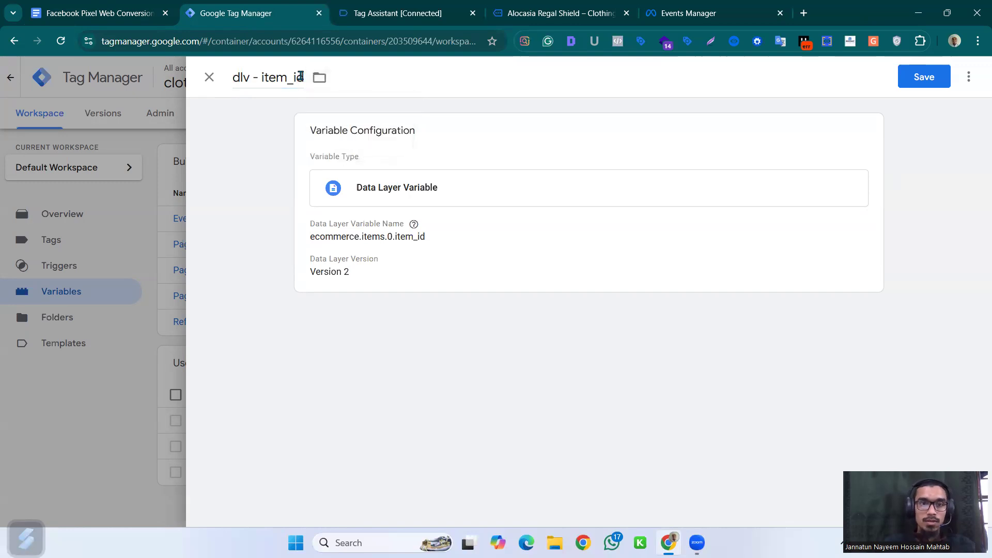
key(BackSpace)
key(BackSpace)
text(name)
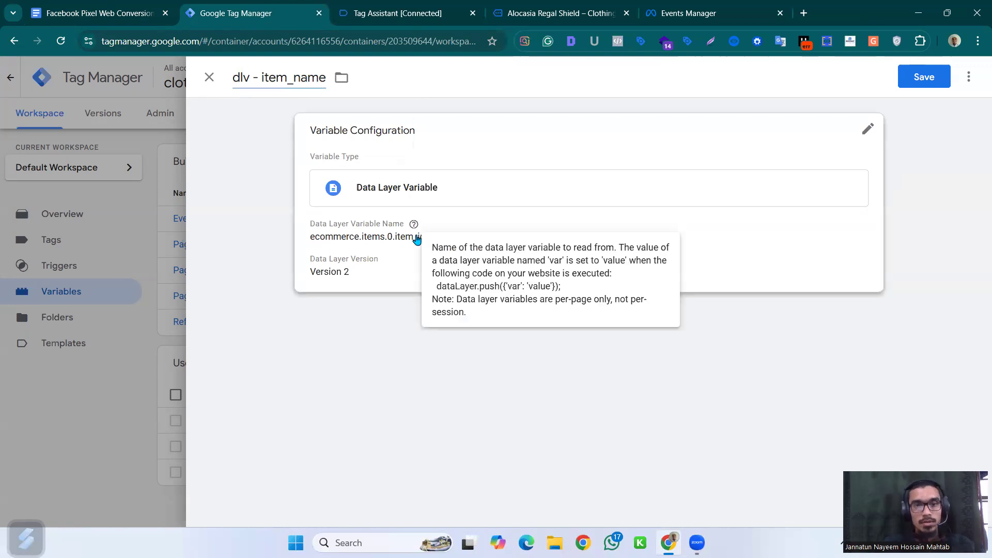
Step: Set the copied variable's Data Layer Variable Name to ecommerce.items.0.item_name, checking the key in Tag Assistant, and save the variable
click(591, 206)
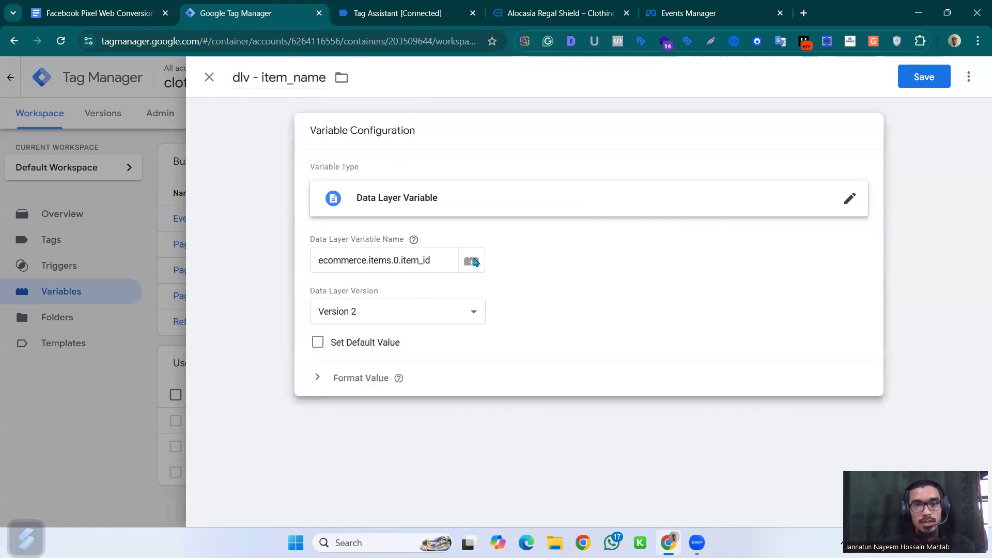
click(401, 5)
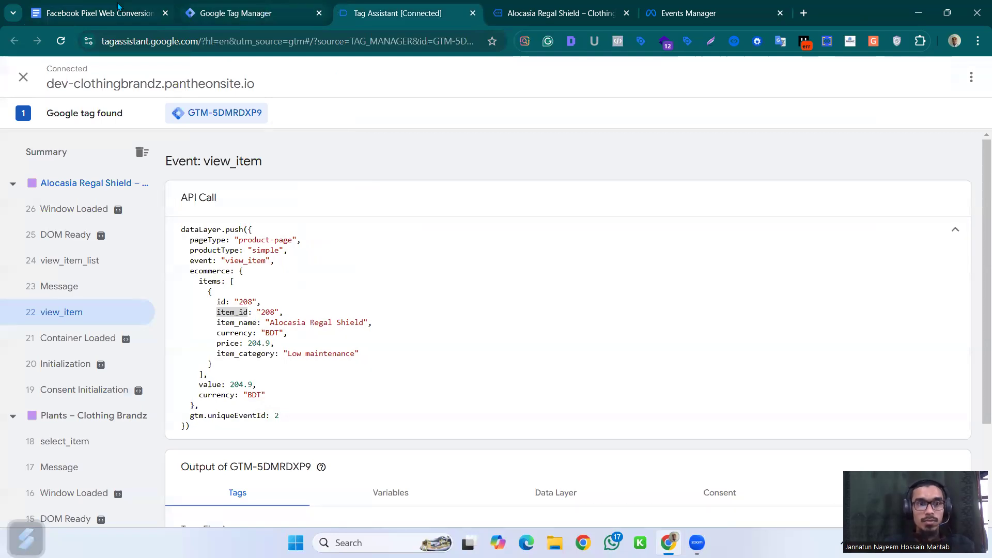
click(209, 6)
click(445, 262)
text(name)
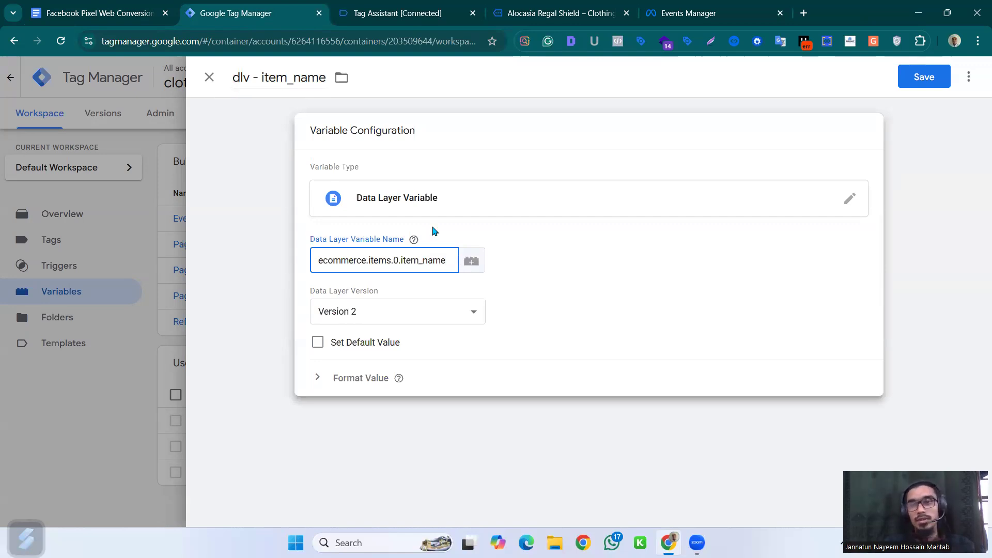
click(914, 78)
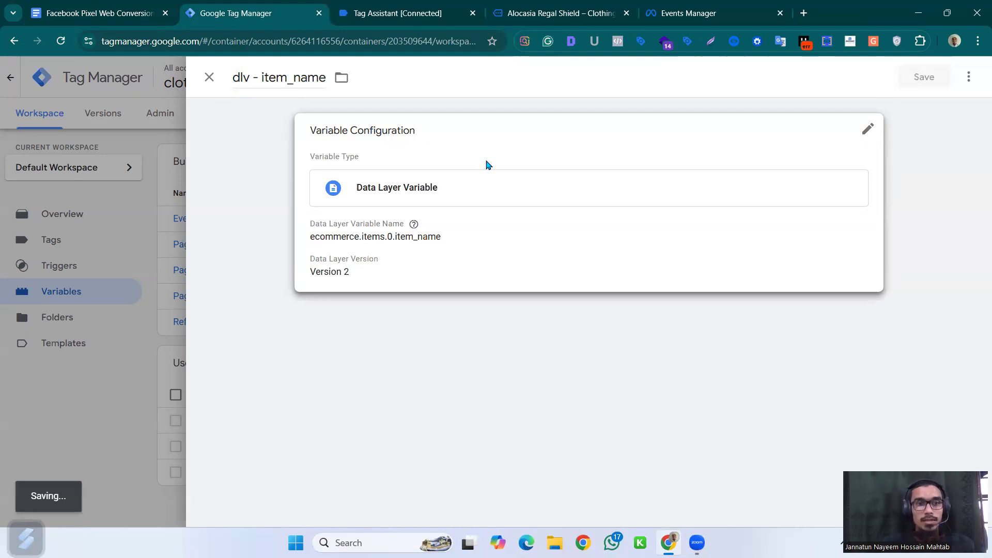
scroll(895, 380, down, 1)
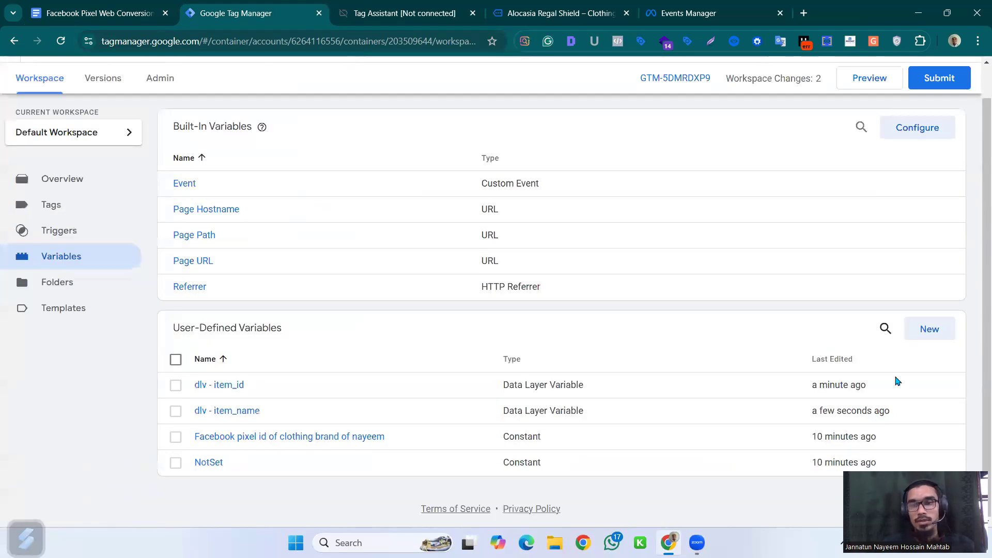
Step: Open the saved dlv - item_id variable and make a copy of it for the item price
click(798, 394)
click(348, 387)
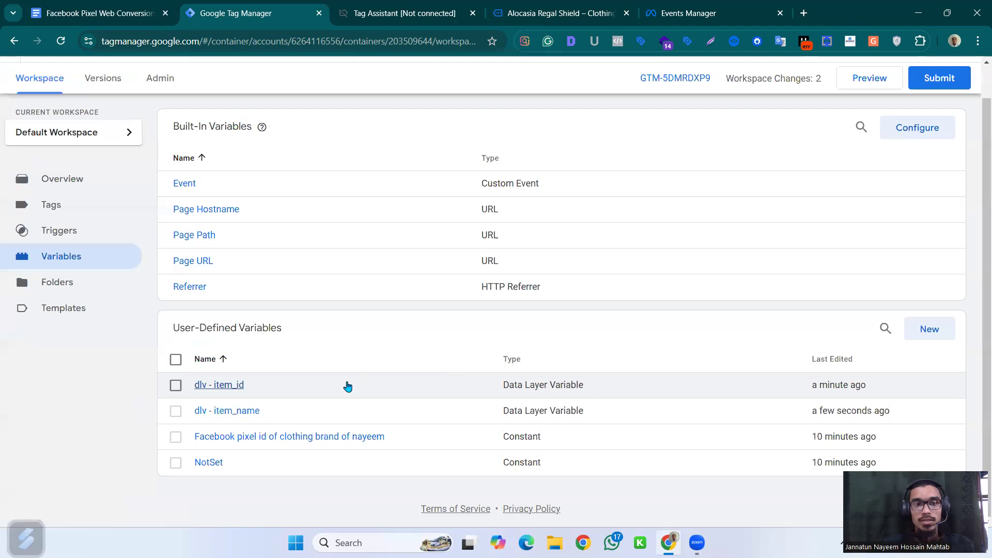
click(358, 390)
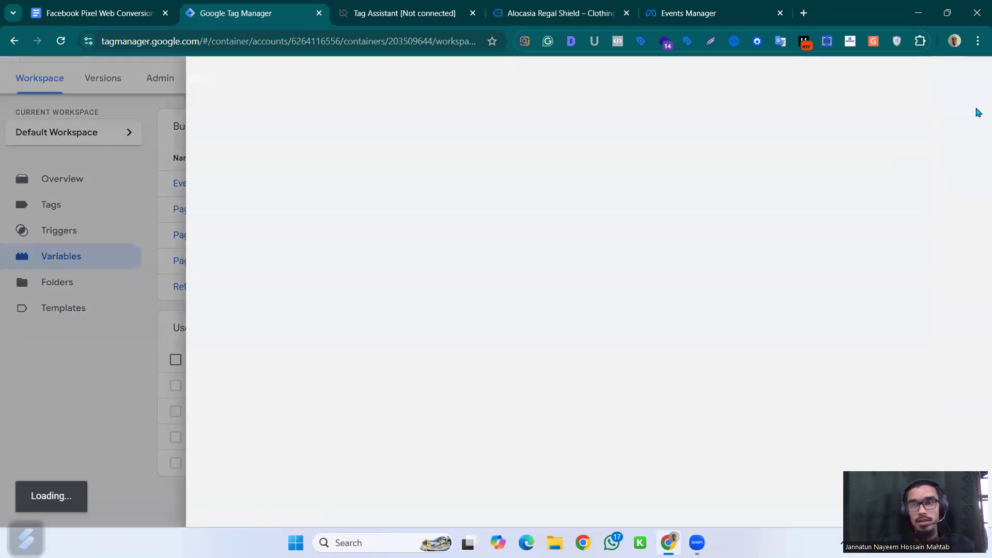
click(969, 77)
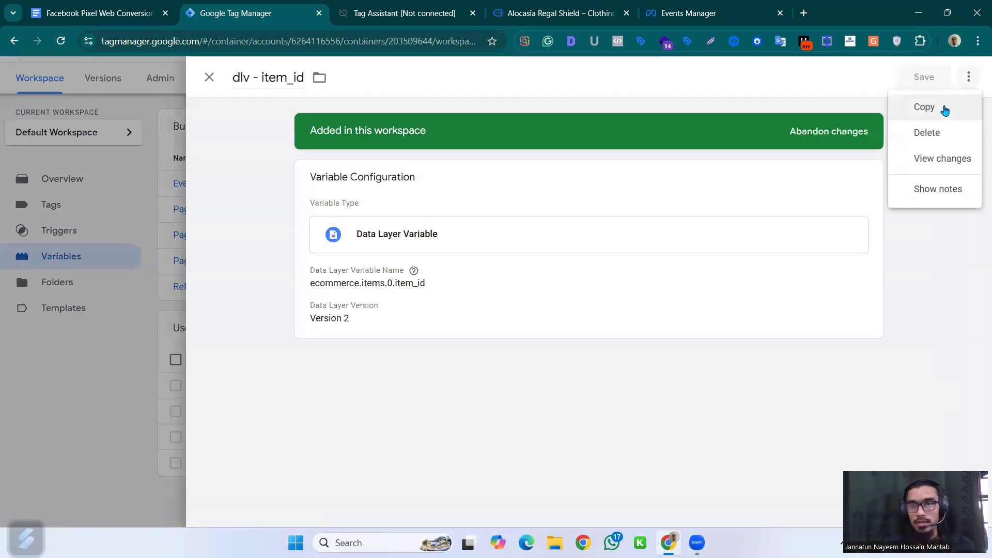
click(925, 107)
Step: Rename the copied variable "dlv - item_price", checking the tracking notes and the price key in Tag Assistant's view_item event
click(278, 76)
shift+click(231, 77)
key(BackSpace)
click(318, 78)
click(301, 78)
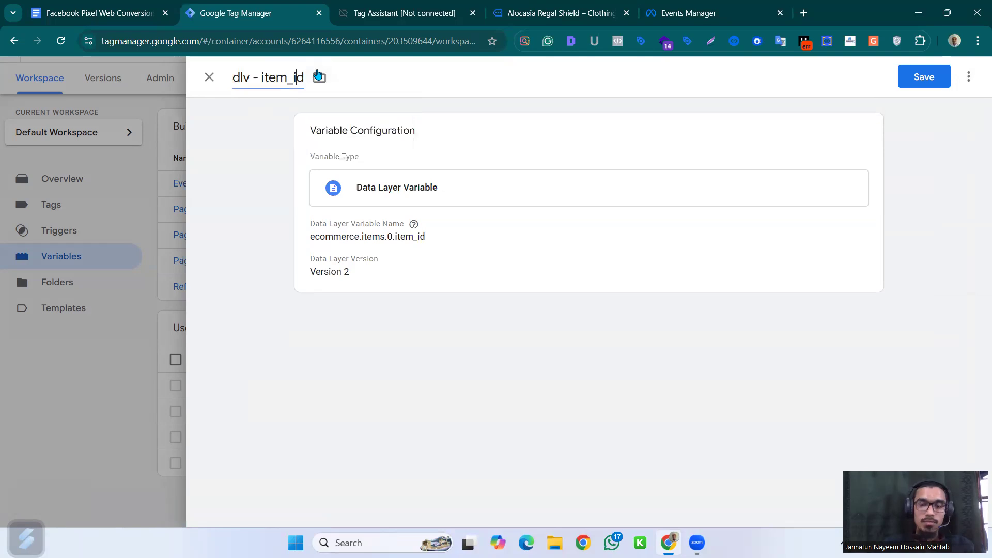
key(BackSpace)
key(BackSpace)
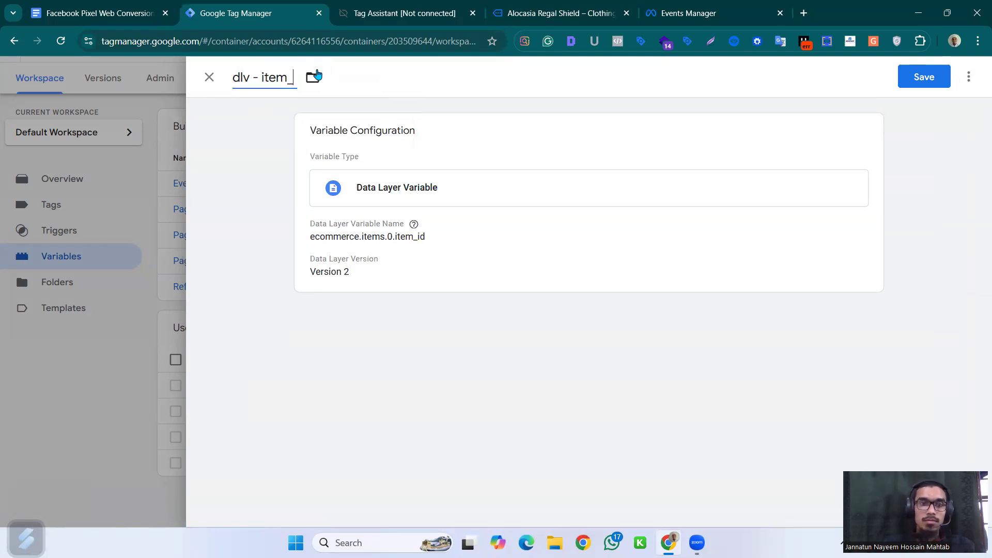
key(ctrl+shift+Tab)
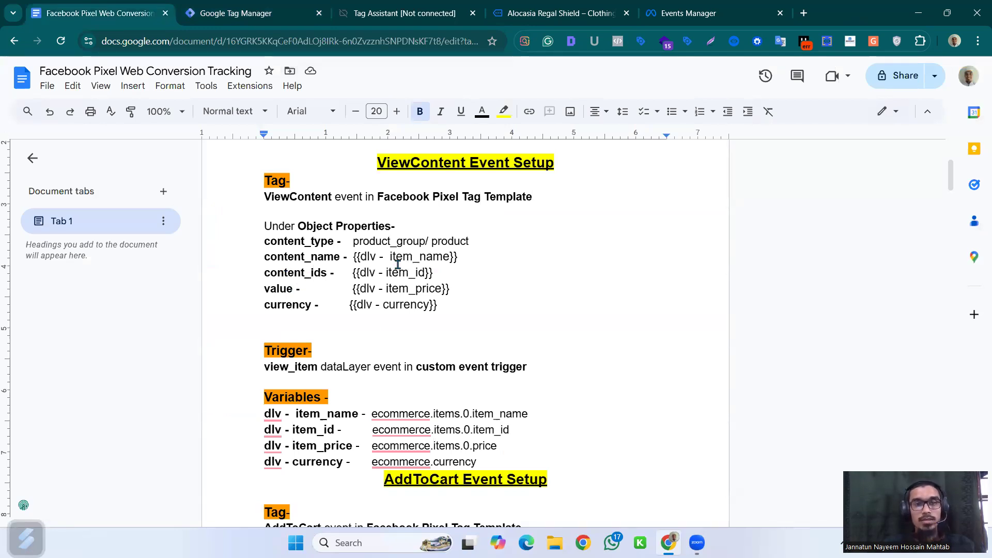
click(230, 8)
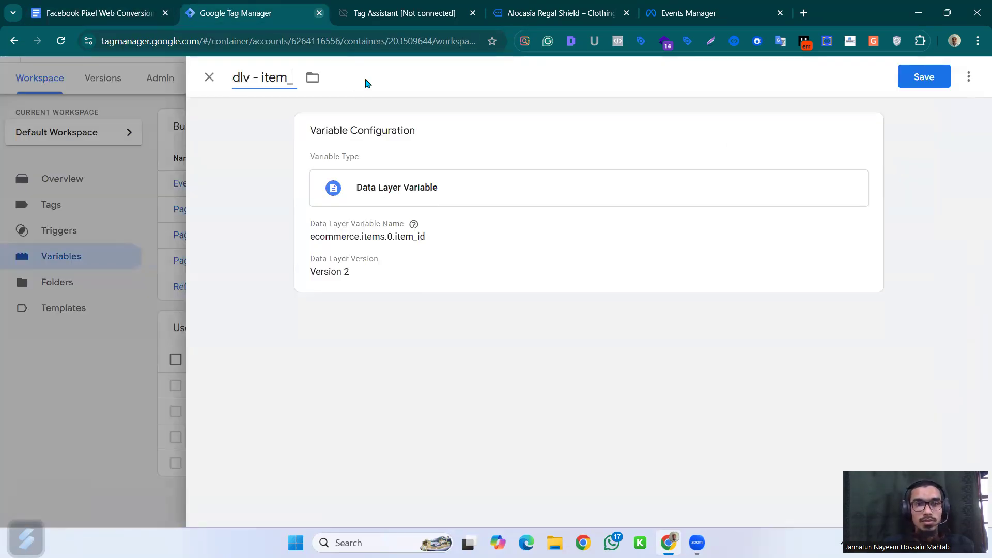
click(385, 5)
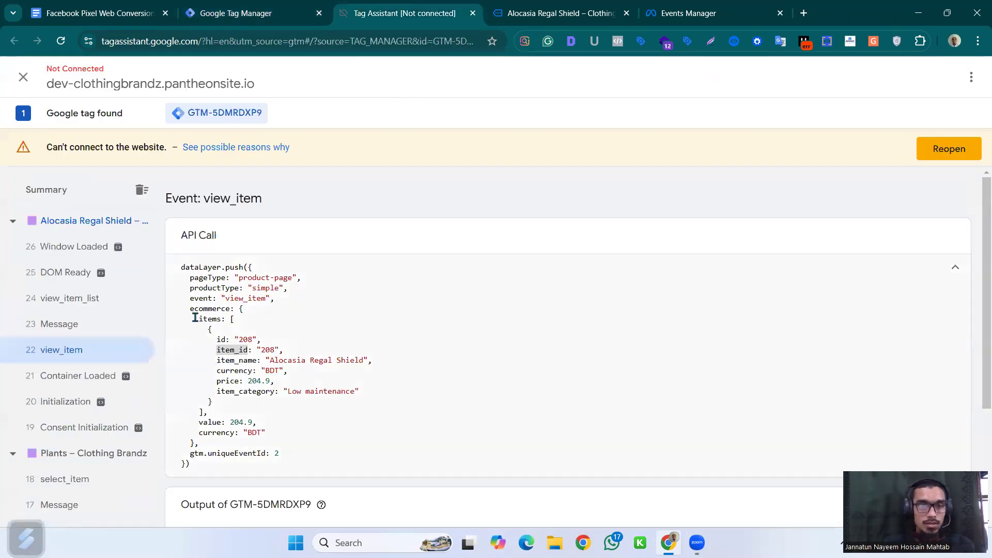
drag(238, 382, 219, 382)
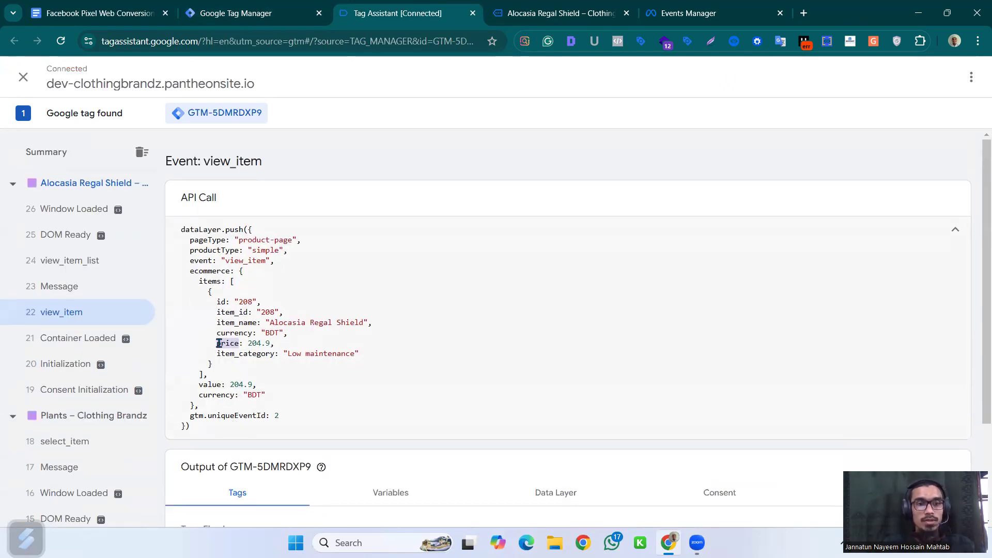
click(262, 7)
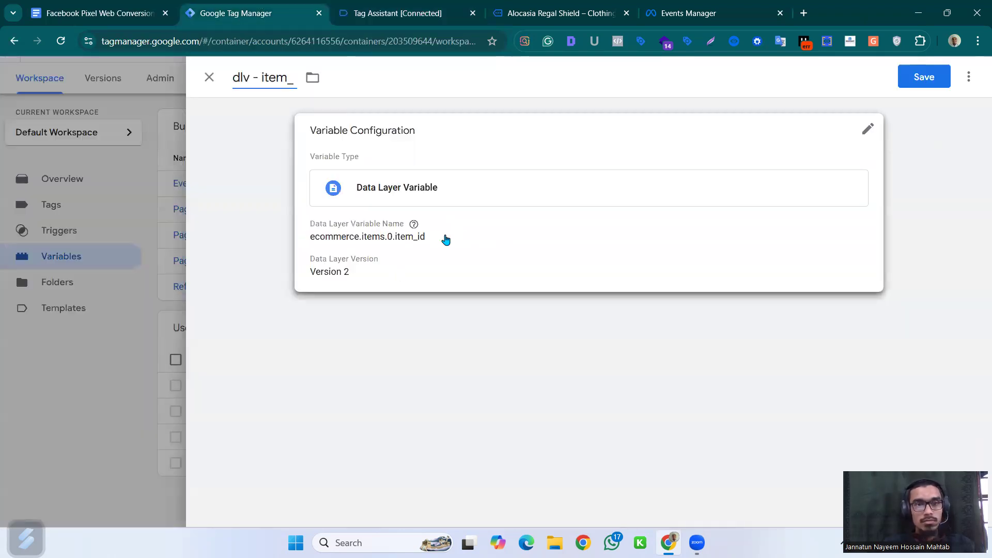
text(price)
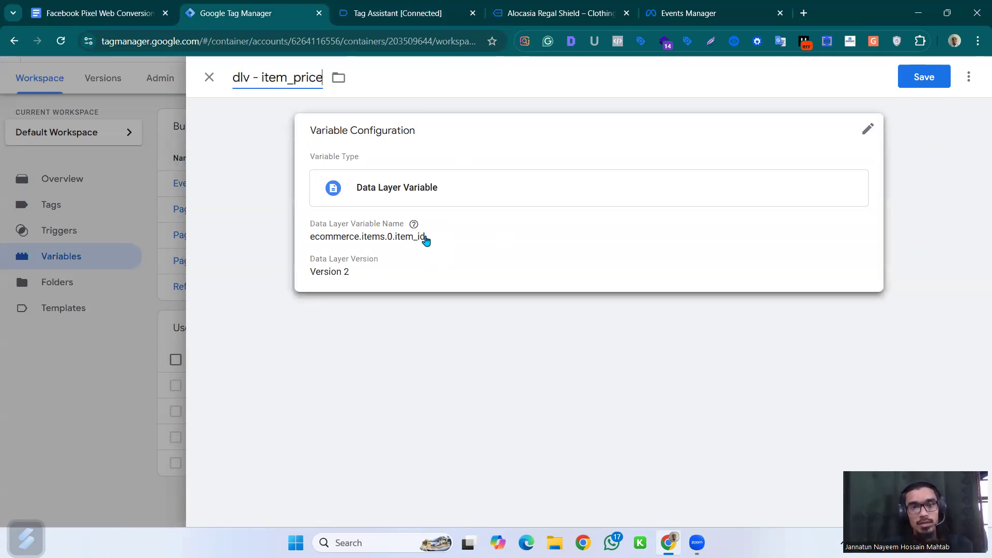
Step: Set the price variable's Data Layer Variable Name to ecommerce.items.0.item_price and save the variable
click(469, 253)
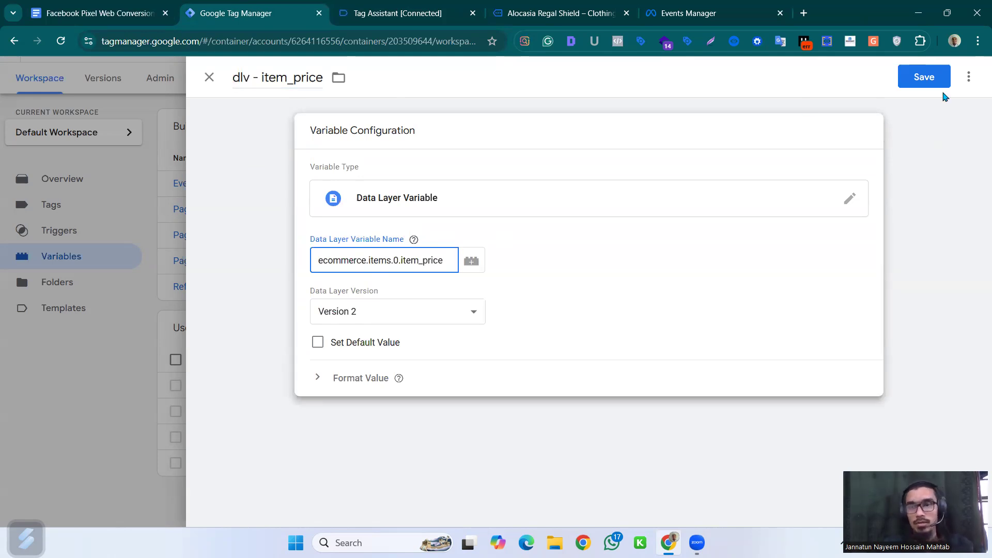
click(928, 78)
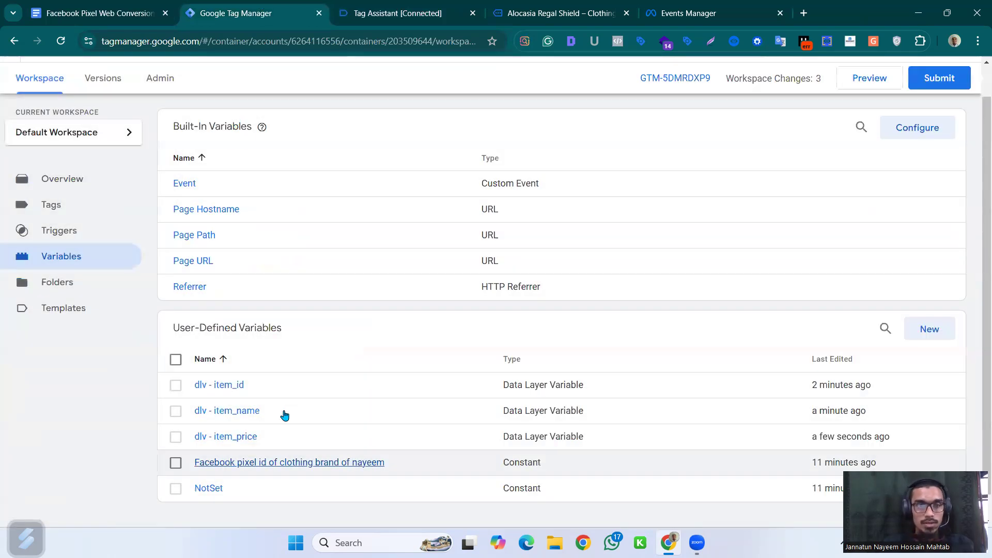
click(284, 416)
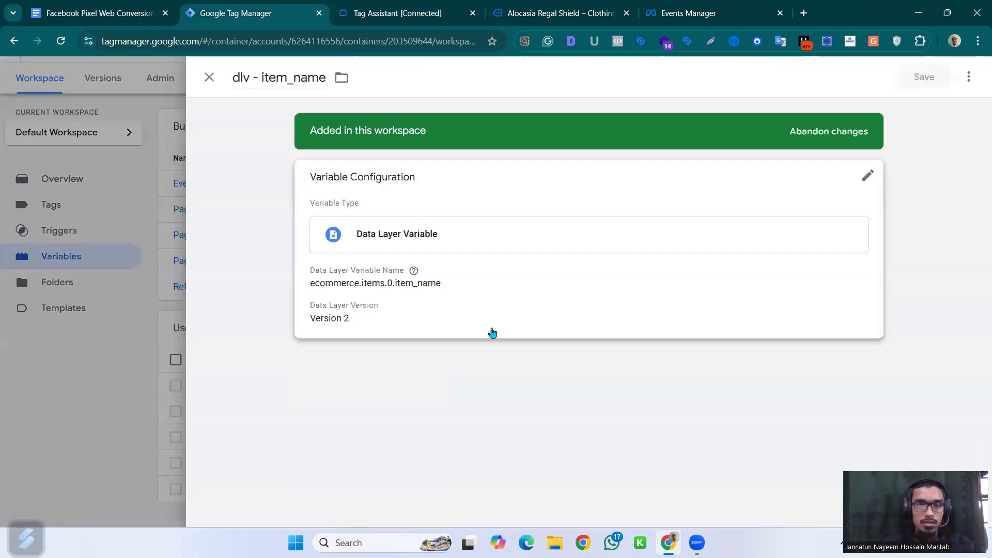
key(Escape)
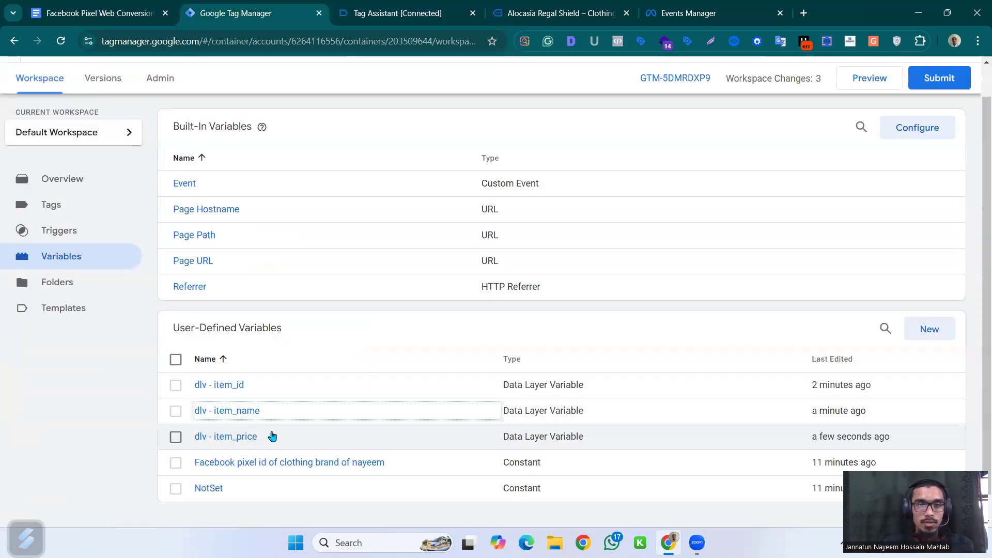
click(310, 385)
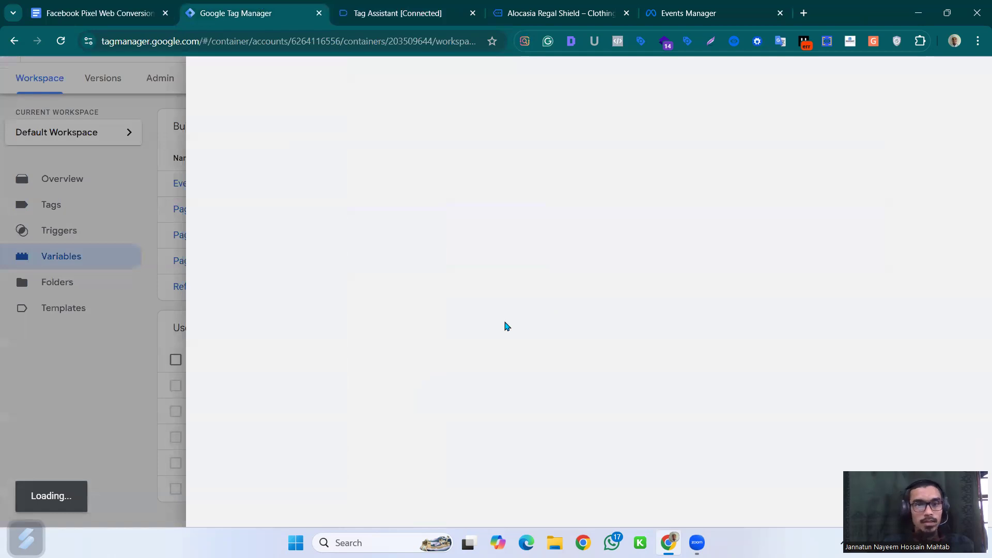
key(Escape)
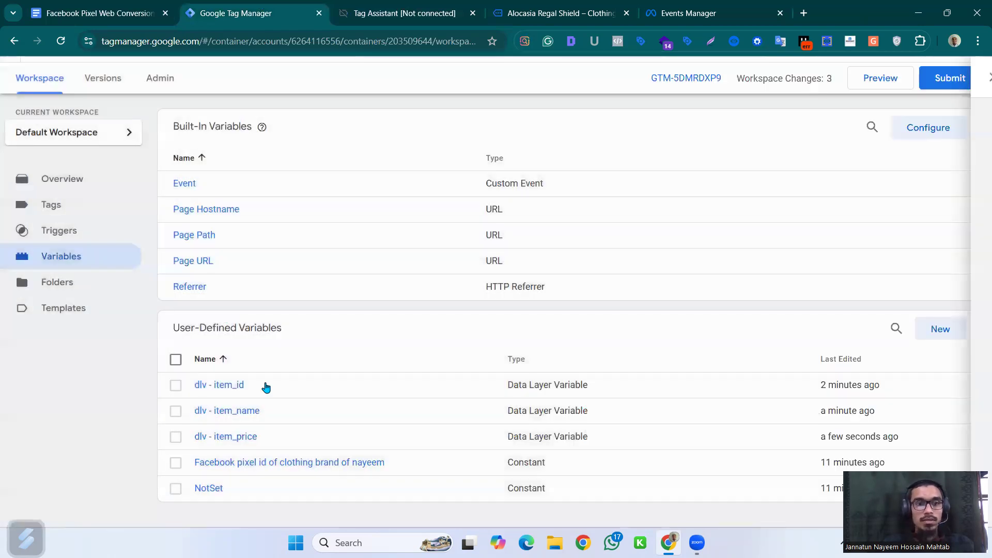
click(940, 334)
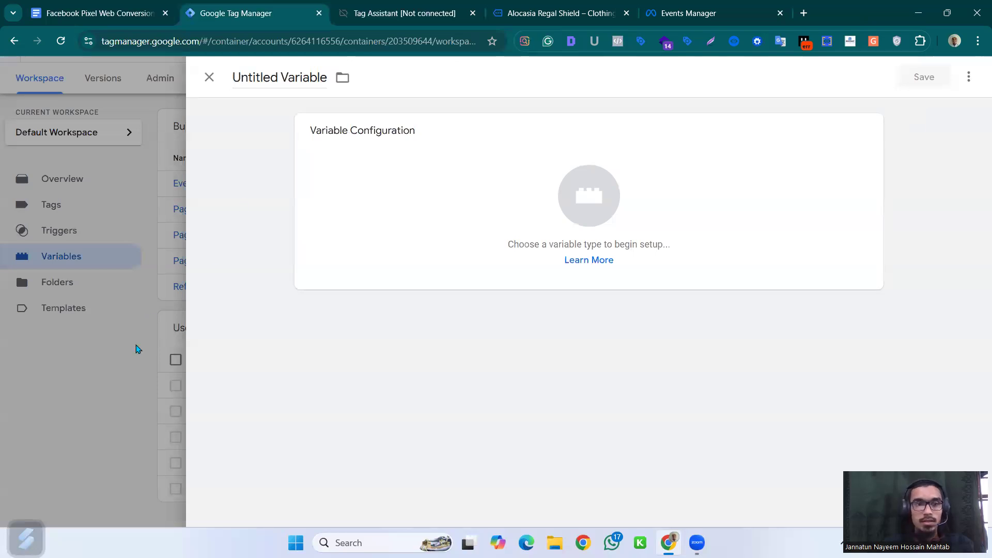
key(Escape)
click(538, 388)
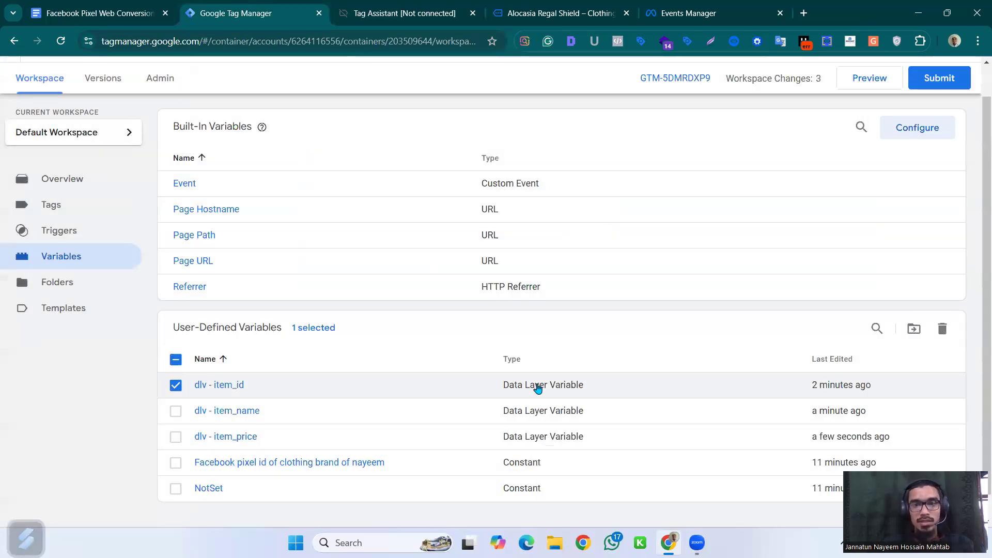
click(573, 383)
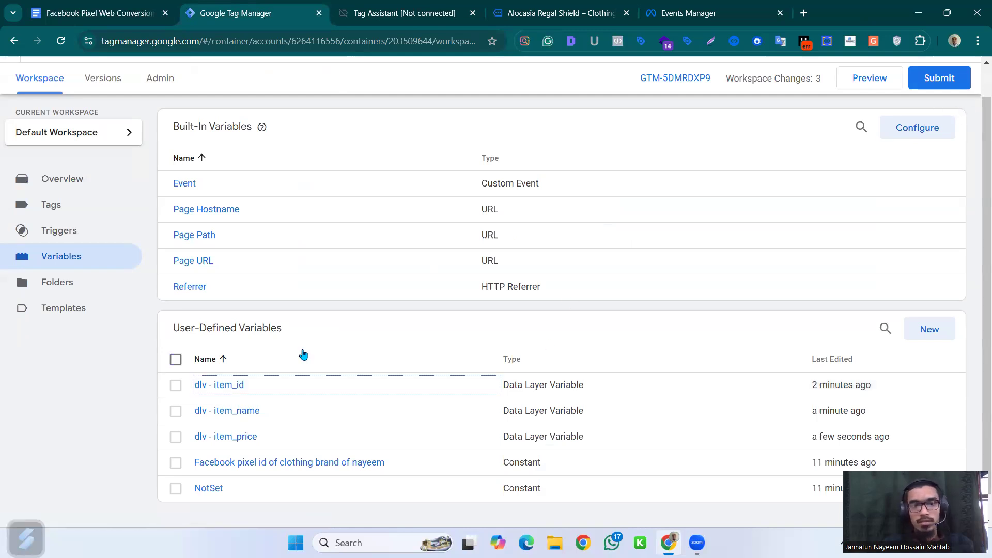
Step: Make another copy of the dlv - item_id variable and rename it "dlv - currency"
click(277, 385)
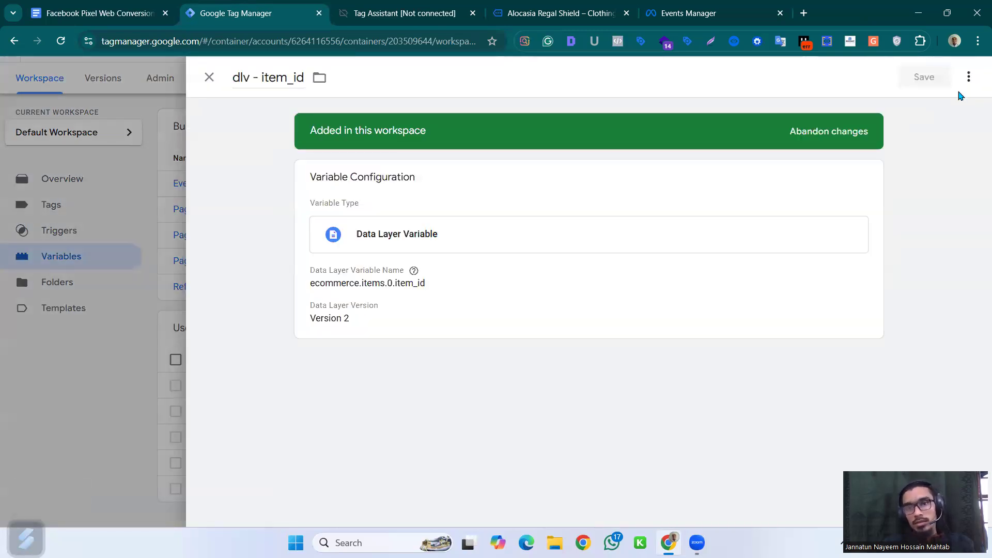
click(969, 76)
click(945, 109)
click(341, 77)
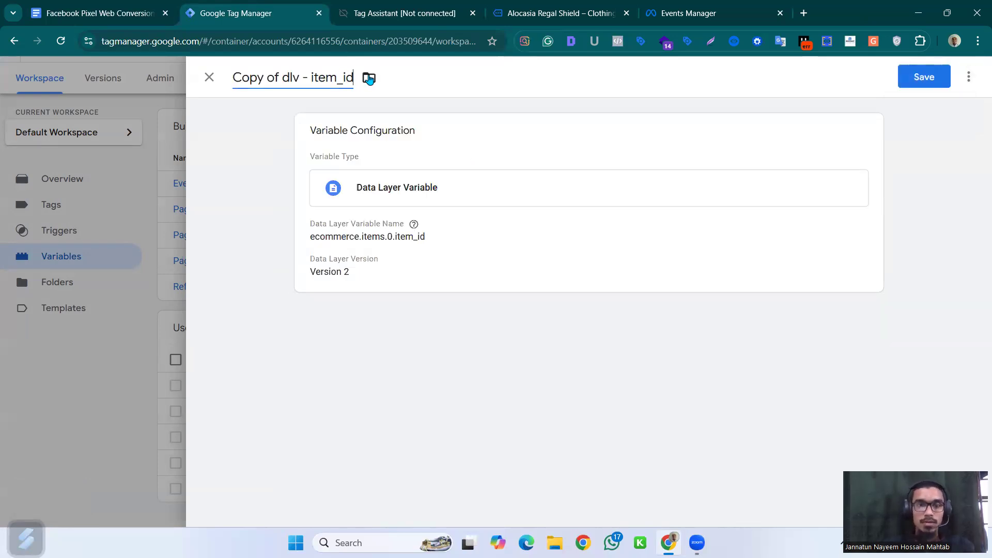
key(ctrl+BackSpace)
text(curren)
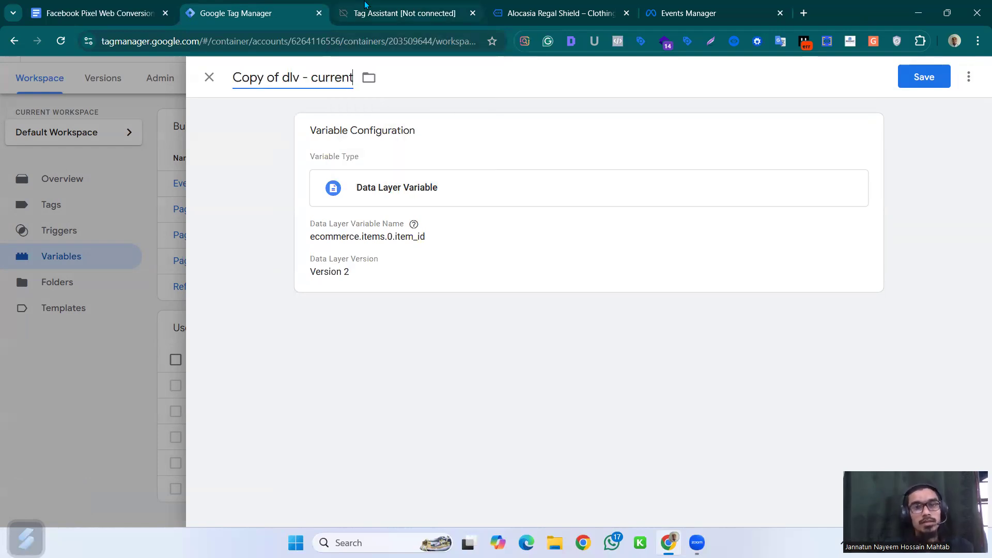
text(cy)
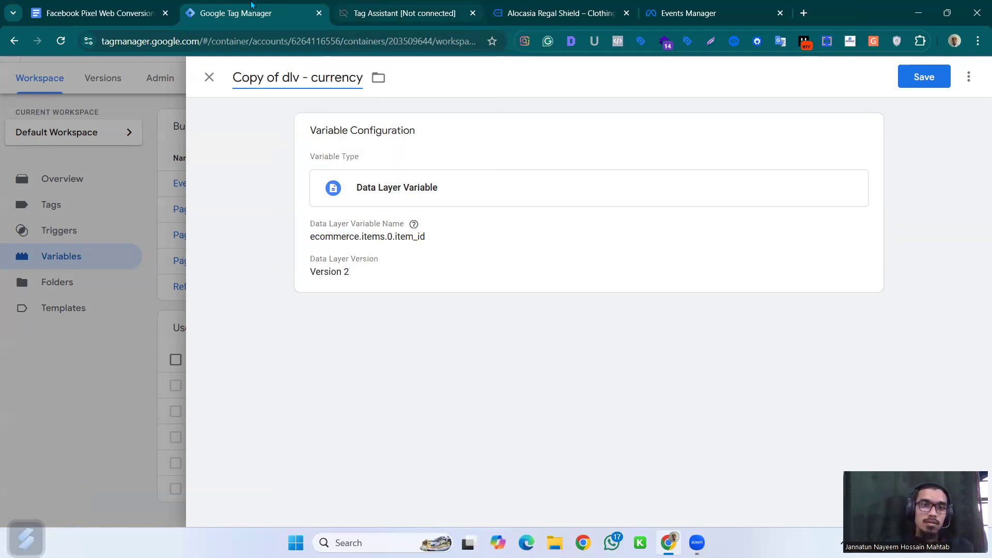
drag(280, 75, 202, 88)
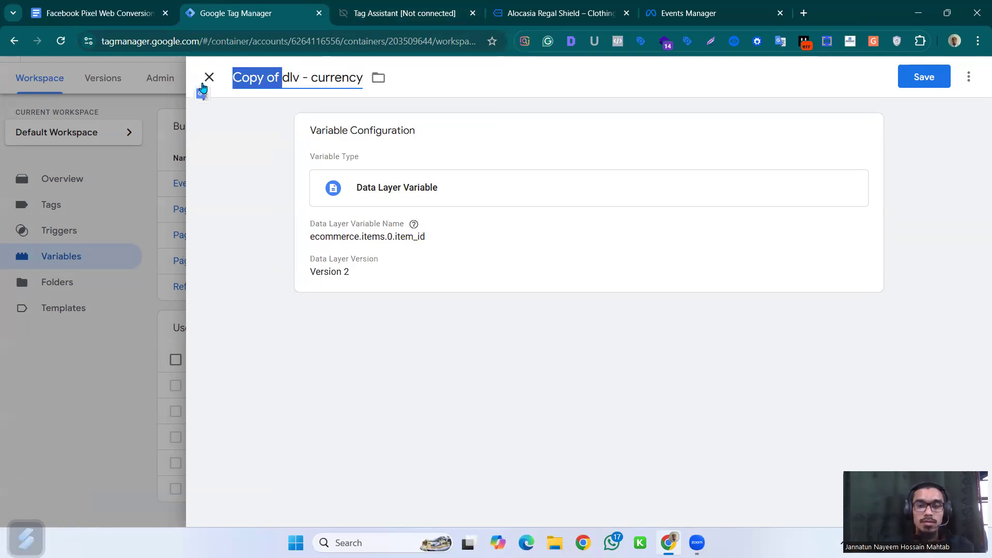
key(BackSpace)
Step: Set the currency variable's Data Layer Variable Name to ecommerce.currency, checking the key's position in Tag Assistant's view_item data layer
click(414, 241)
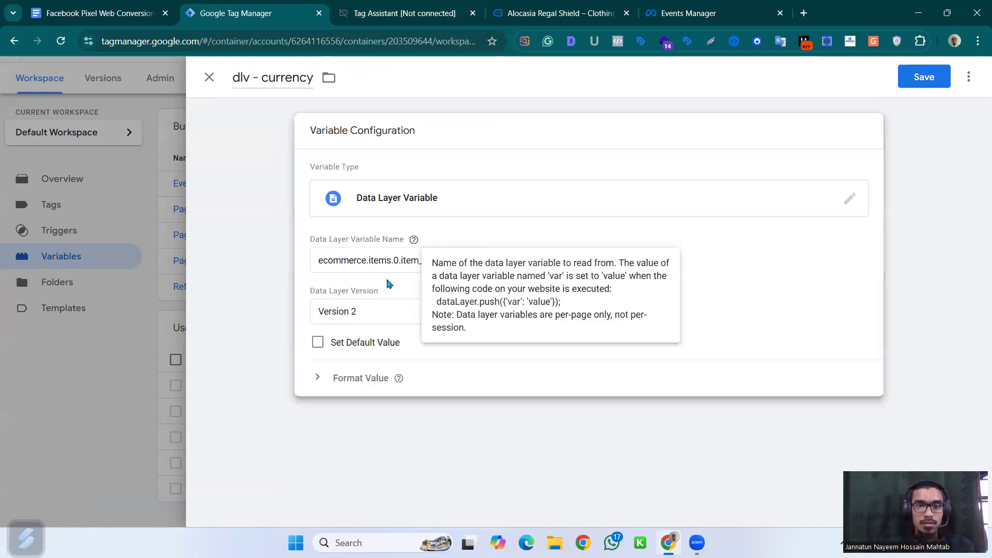
click(444, 260)
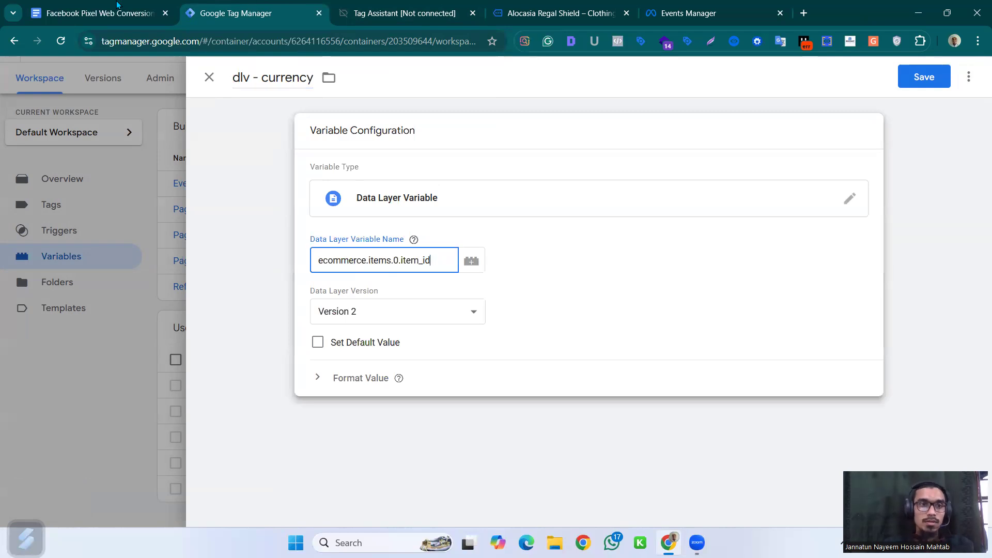
click(400, 9)
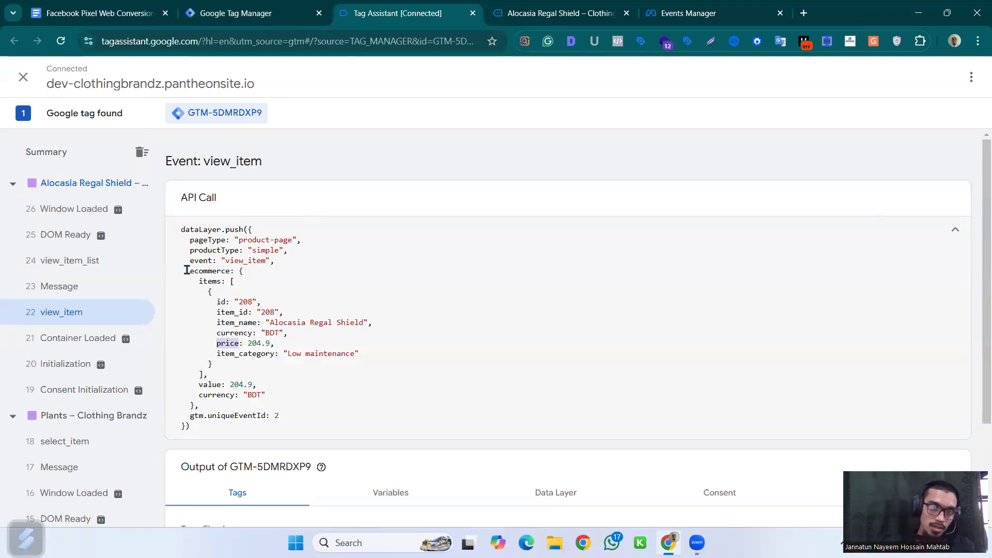
drag(189, 270, 199, 391)
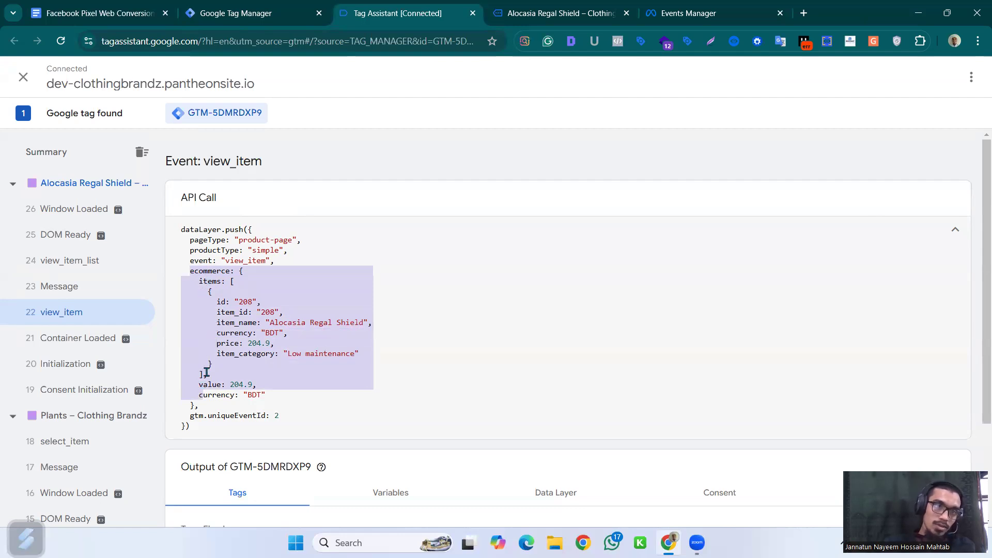
click(222, 11)
click(153, 7)
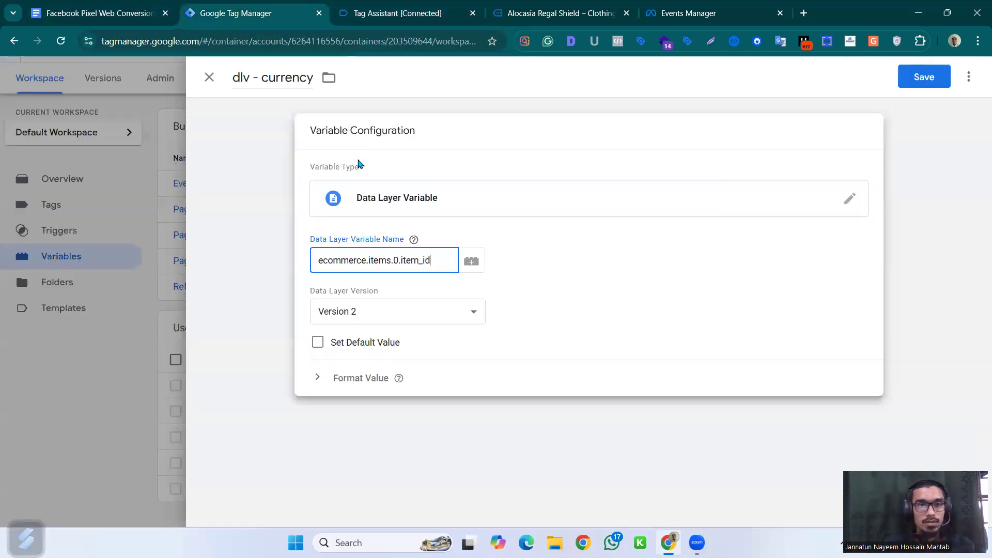
click(261, 6)
click(376, 5)
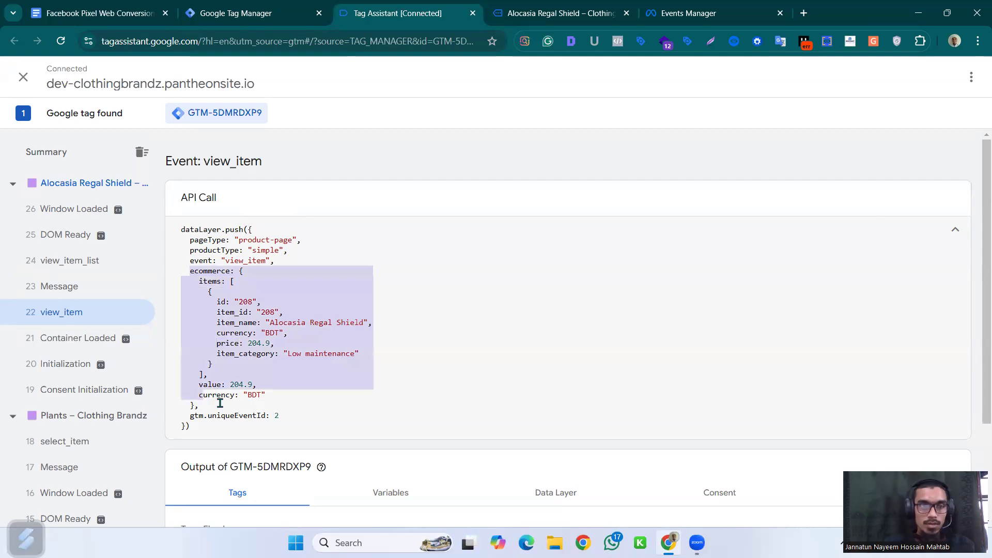
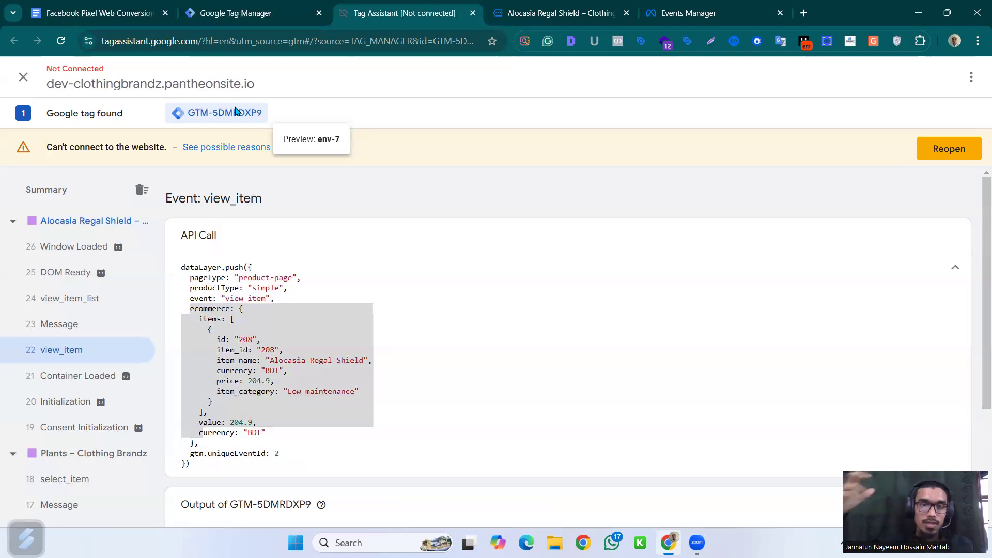
click(267, 7)
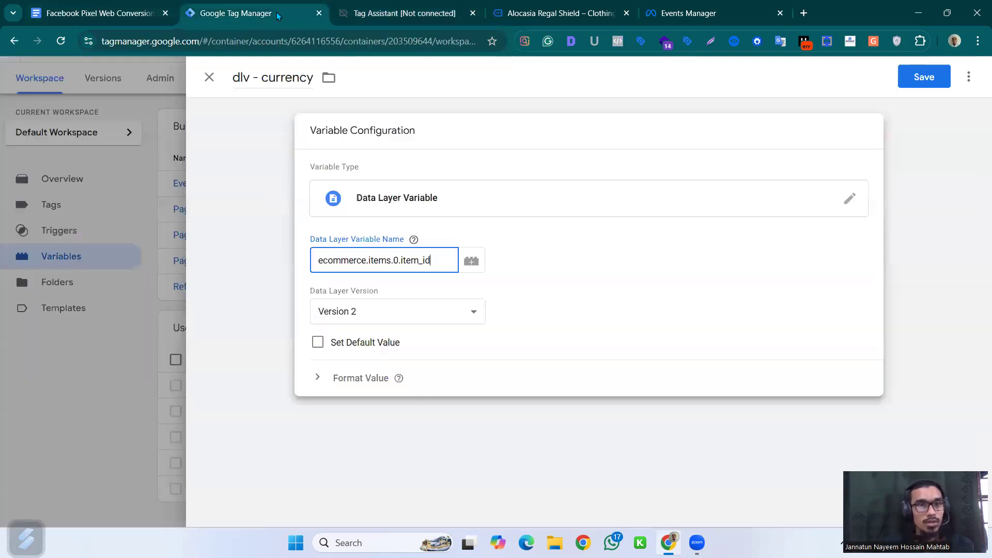
drag(441, 262, 368, 261)
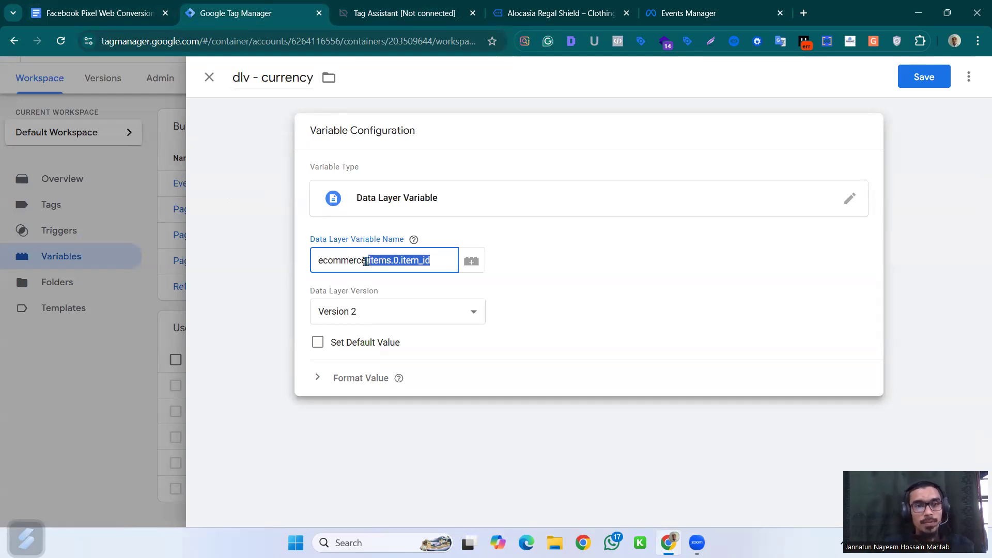
text(currency)
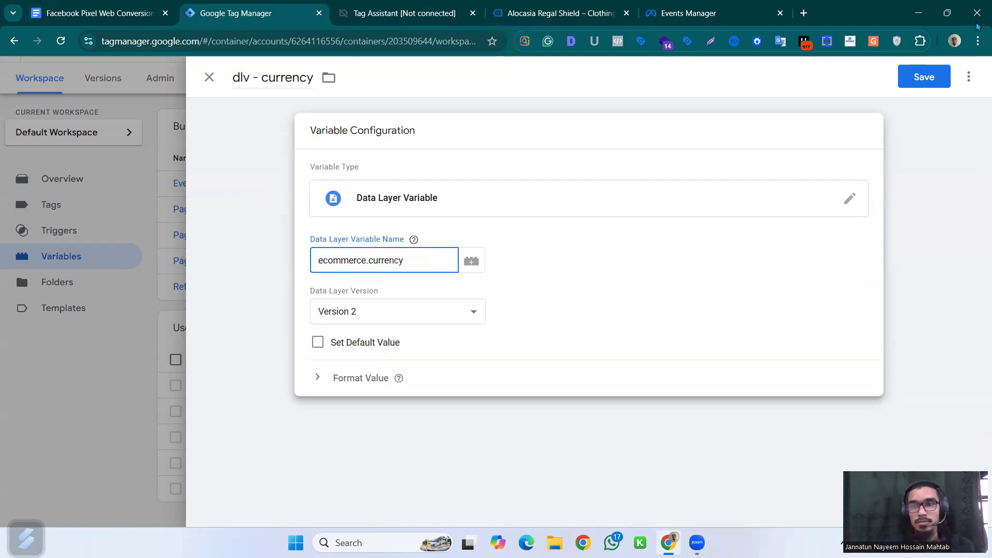
Step: Save the dlv - currency variable and highlight the ViewContent object properties in the tracking notes document
key(ctrl+s)
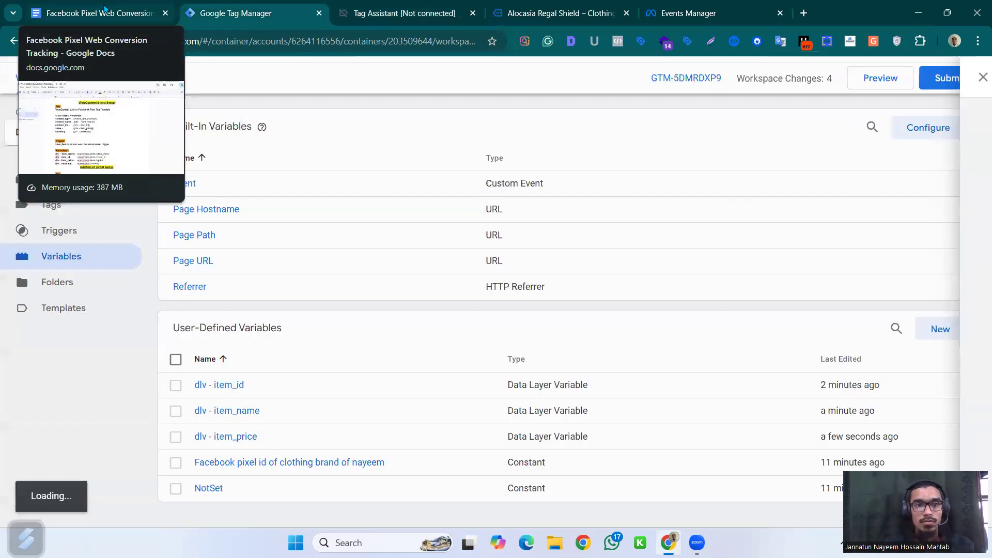
click(79, 11)
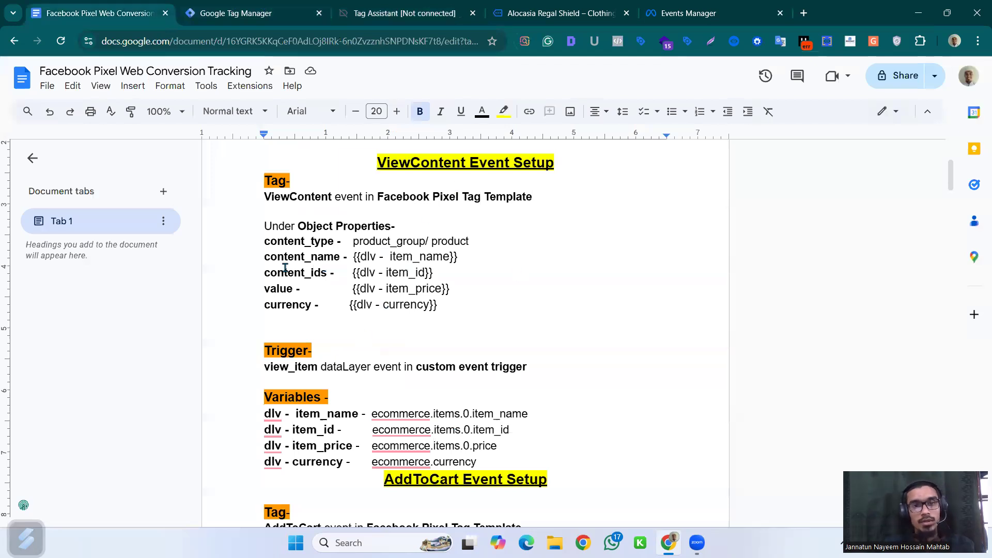
drag(278, 292, 472, 307)
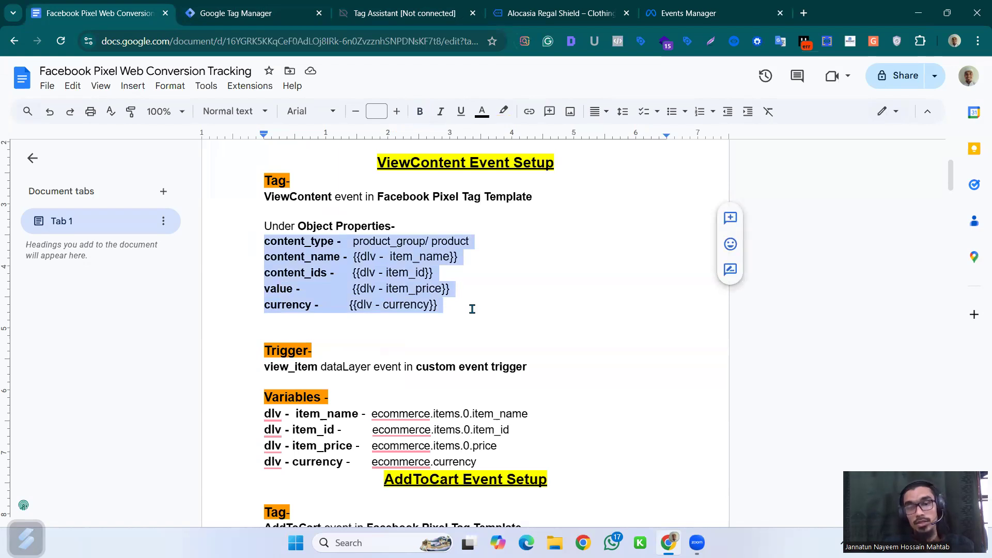
Step: Compare the ViewContent and AddToCart sections of the tracking notes, and check the user-defined variables and the store's Alocasia Regal Shield product page
scroll(473, 308, down, 5)
scroll(476, 305, up, 1)
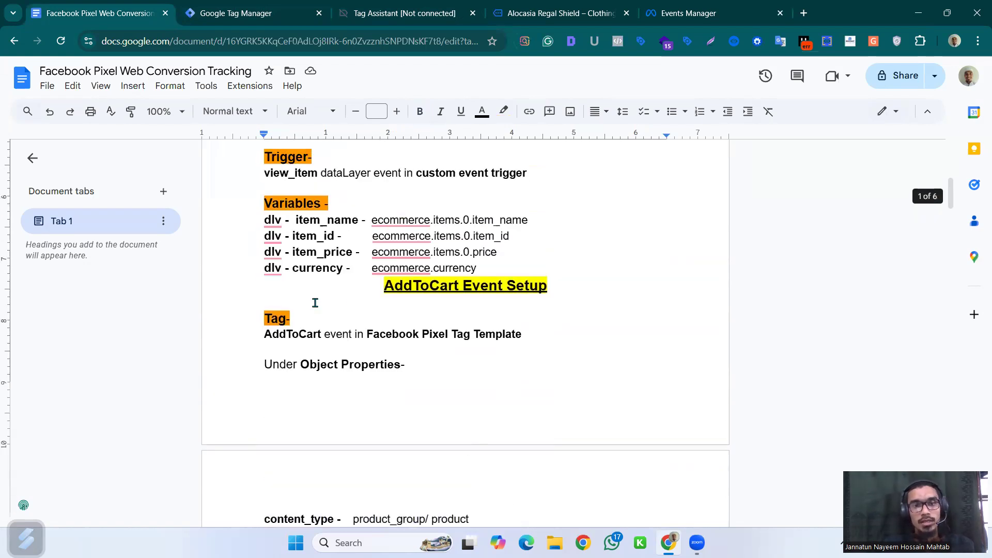
scroll(315, 303, down, 3)
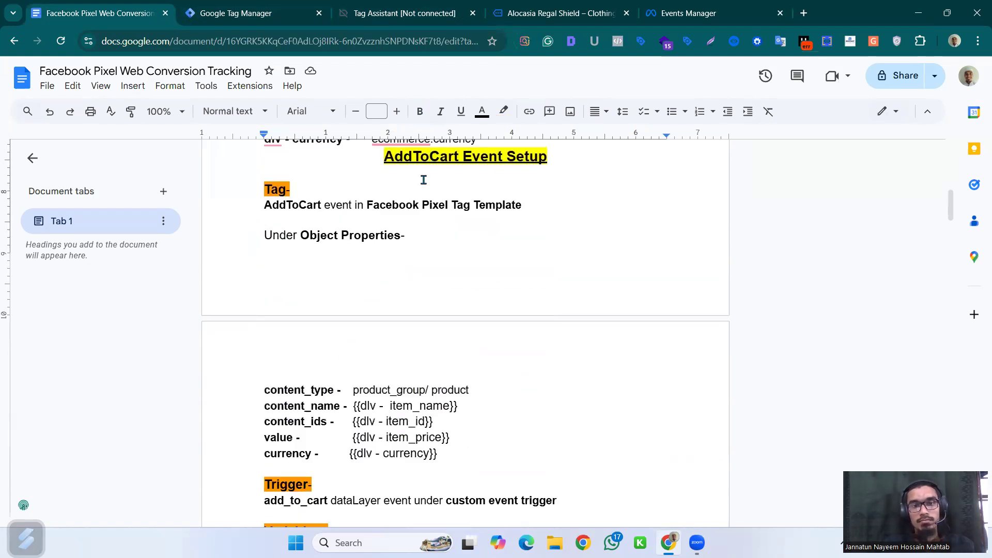
scroll(532, 361, down, 1)
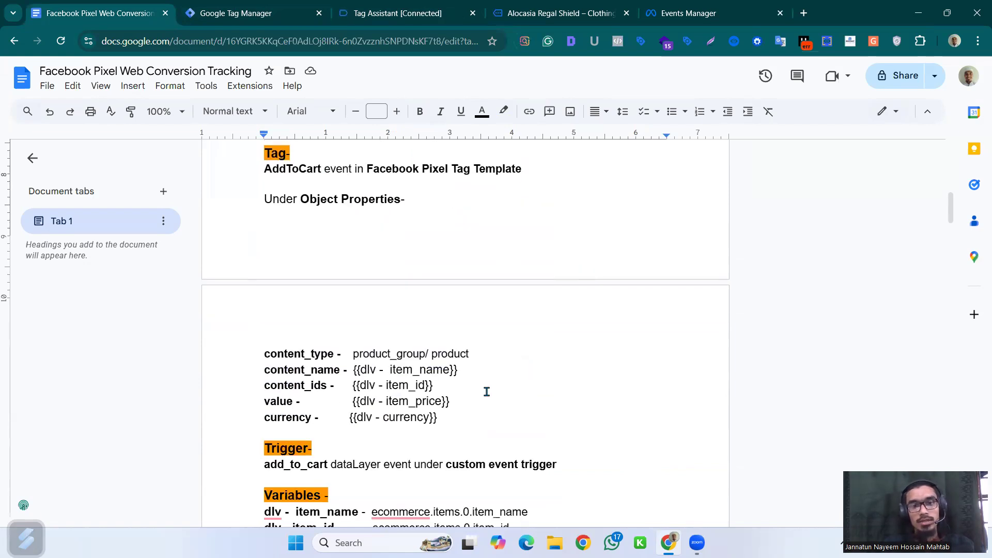
scroll(486, 392, down, 1)
scroll(466, 239, up, 7)
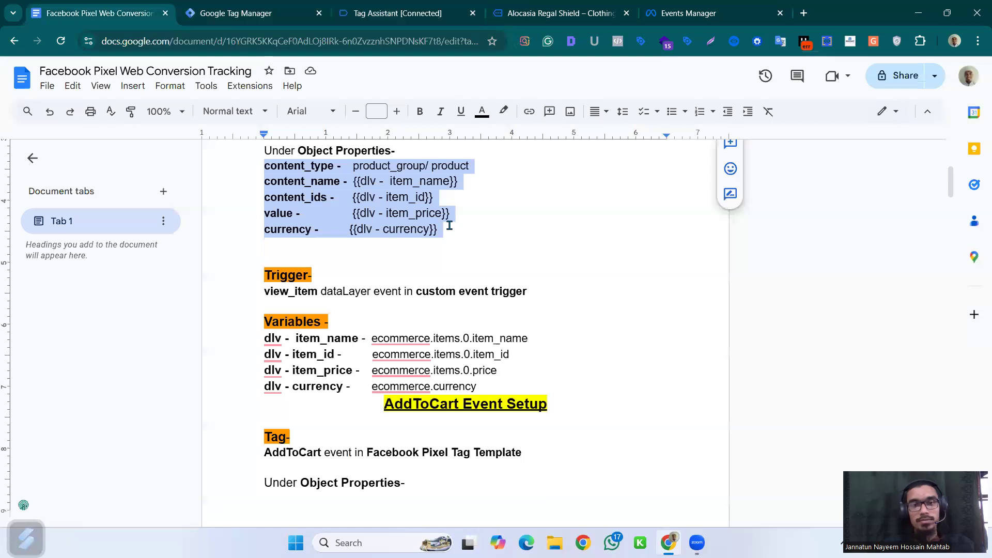
scroll(449, 223, down, 7)
scroll(449, 224, up, 3)
click(237, 11)
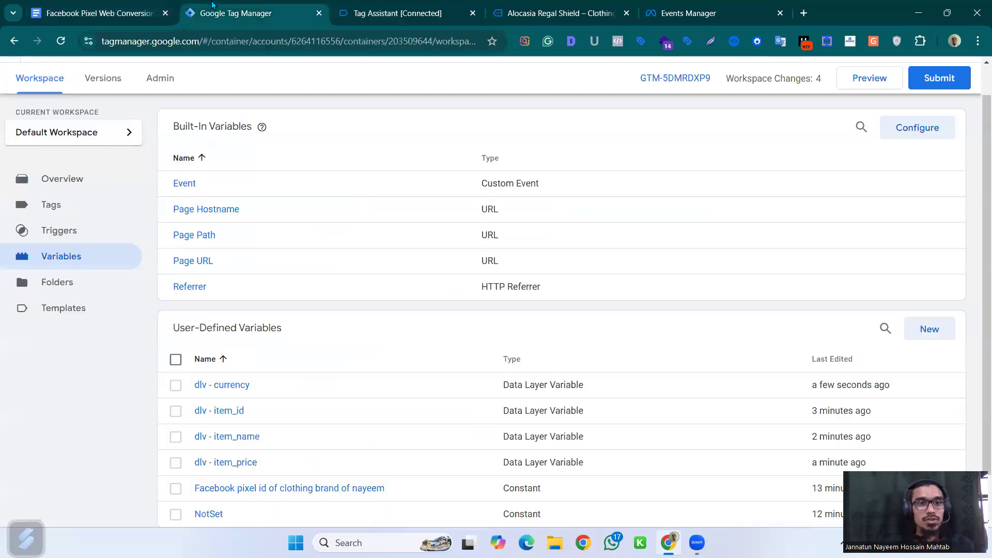
click(115, 8)
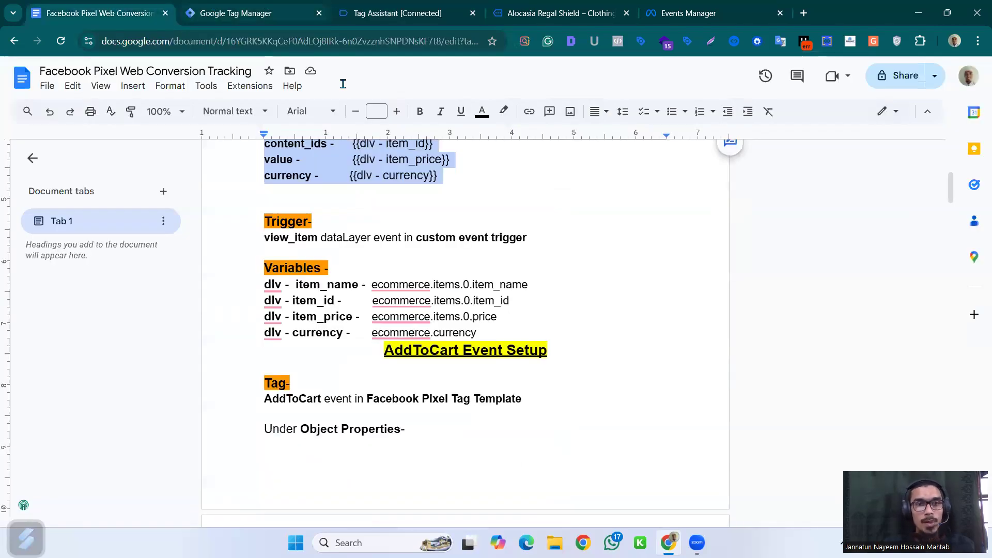
click(248, 13)
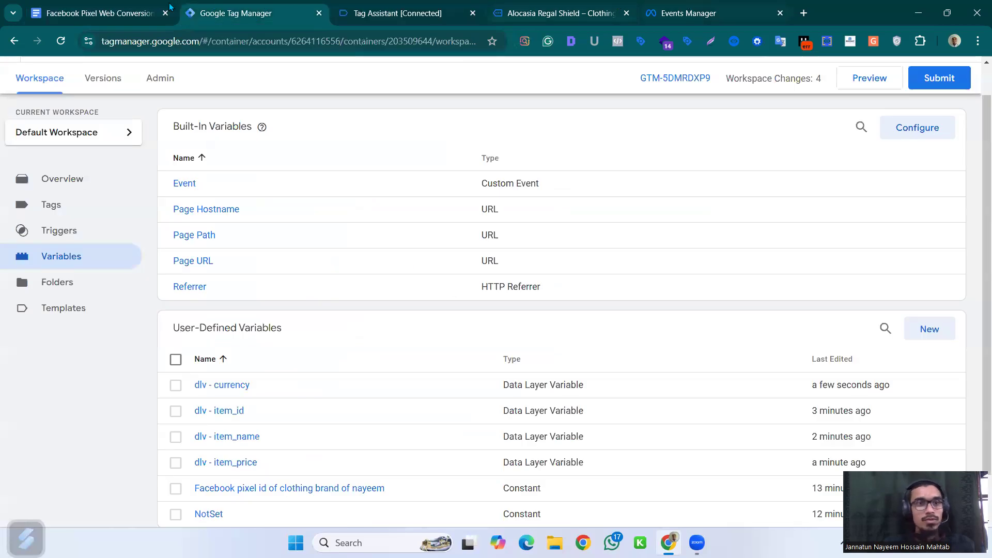
click(558, 13)
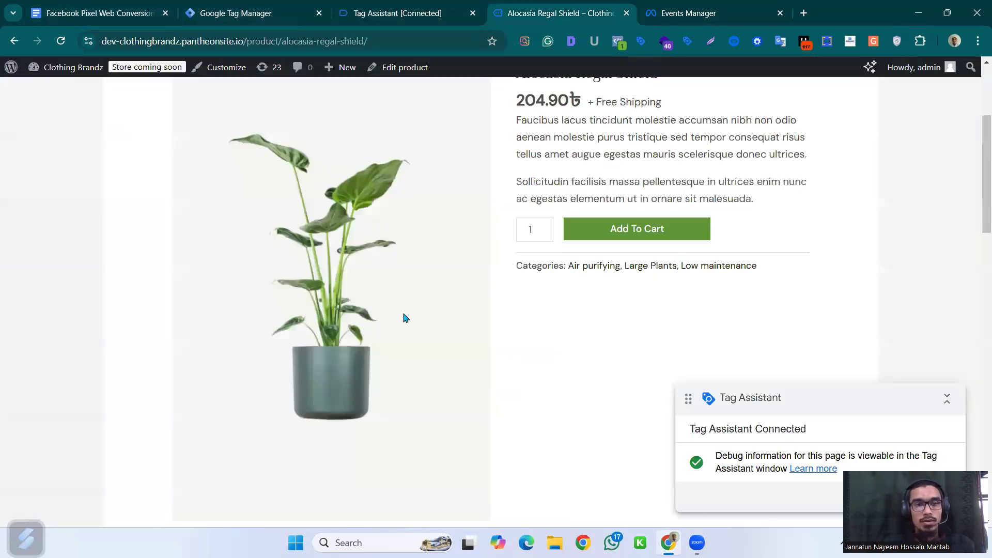
scroll(682, 217, up, 3)
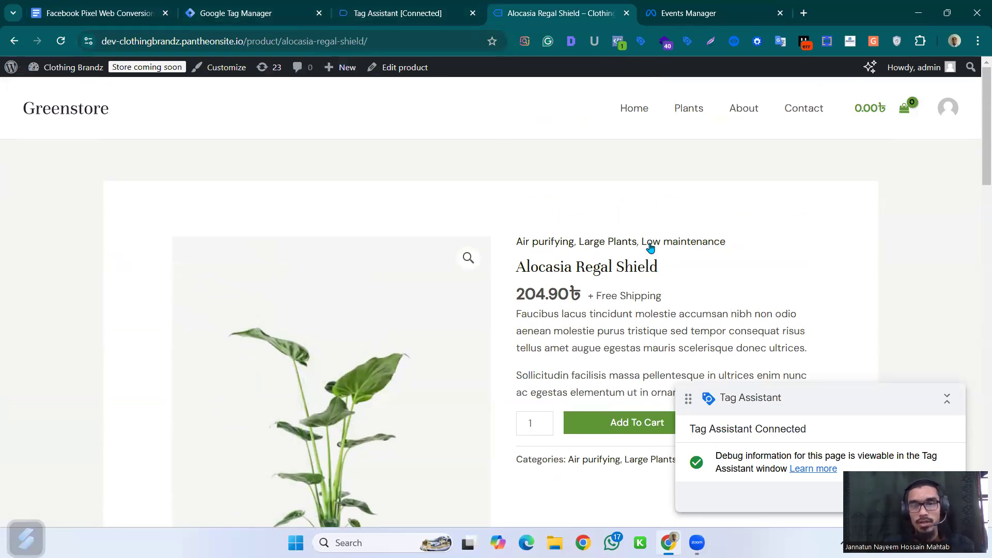
Step: Create a new tag in Google Tag Manager with the Facebook Pixel template as its tag type
click(235, 26)
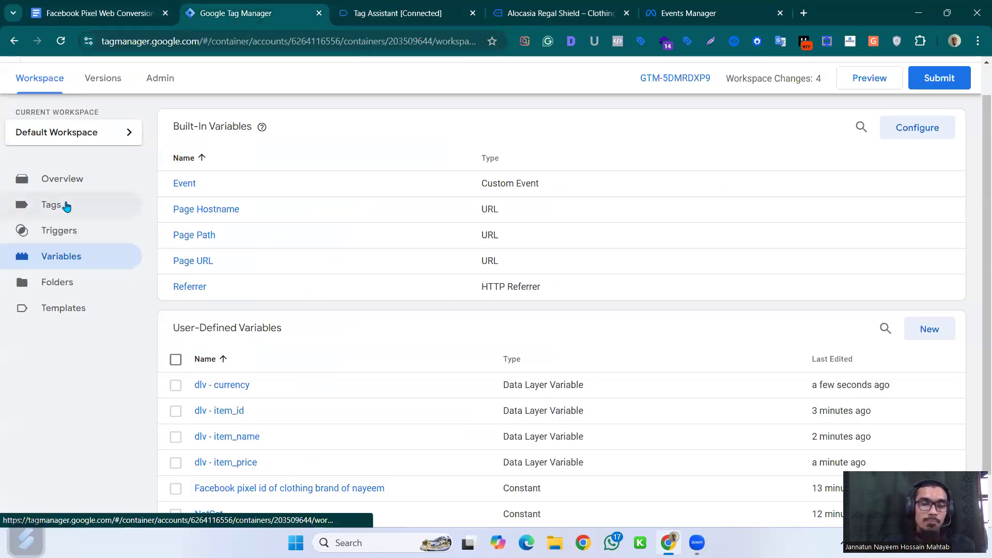
click(63, 206)
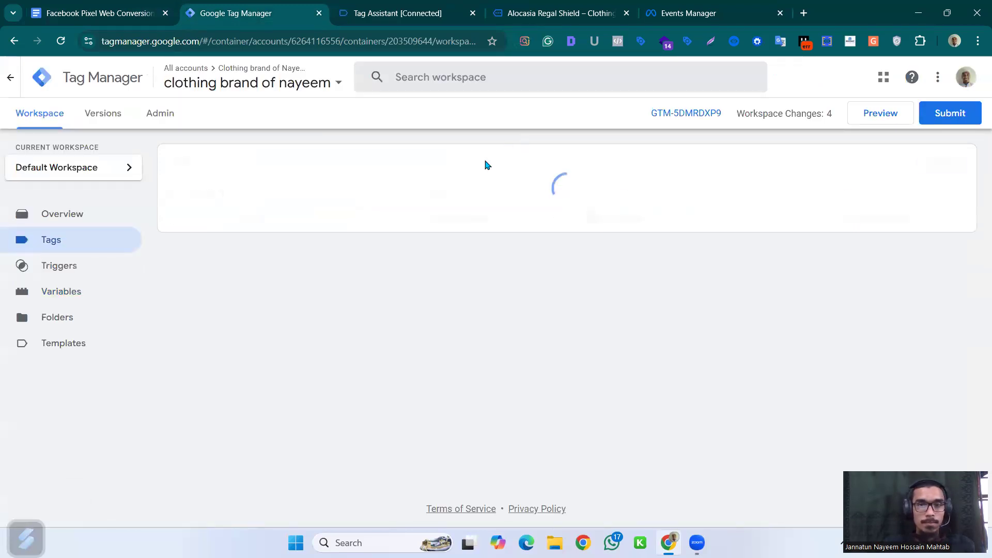
click(936, 163)
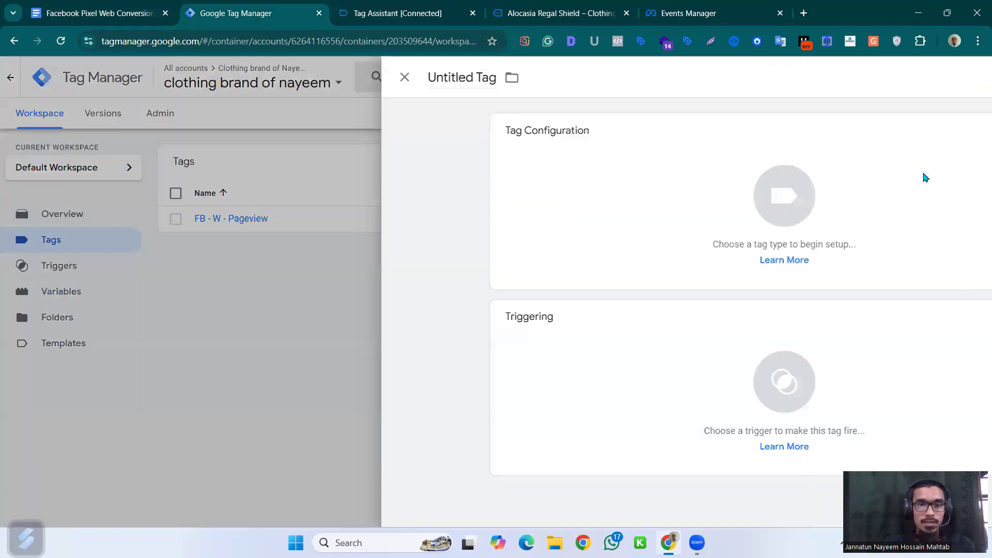
click(643, 200)
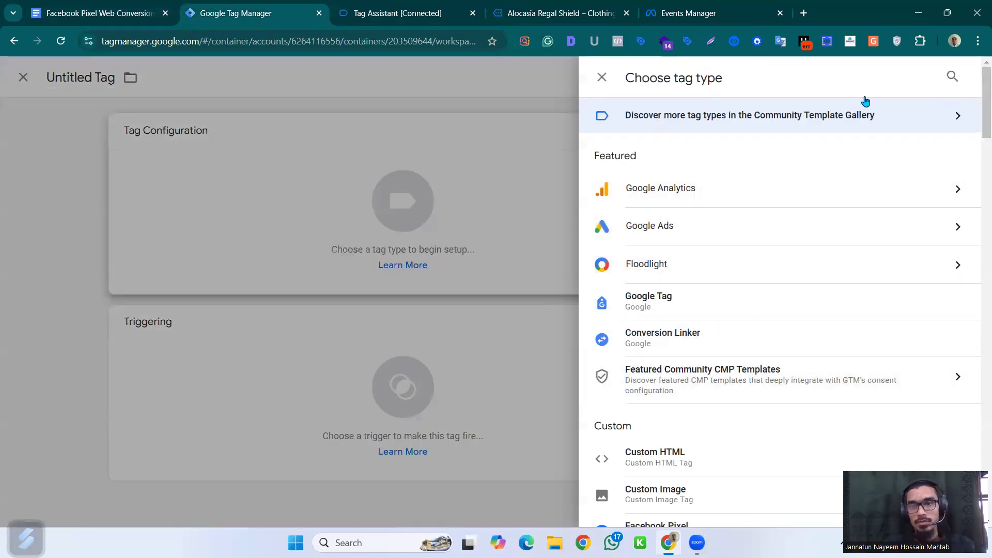
click(963, 92)
text(fa)
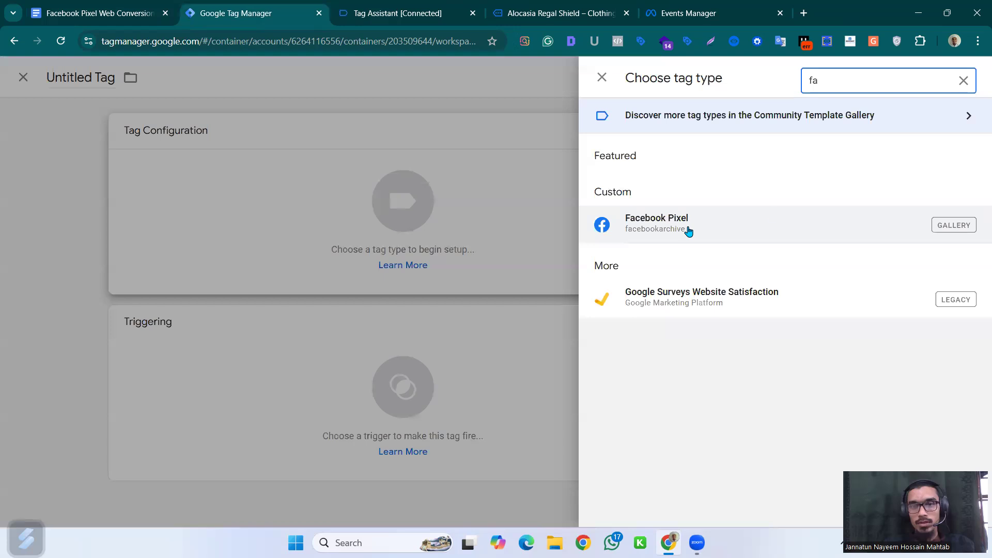
click(687, 228)
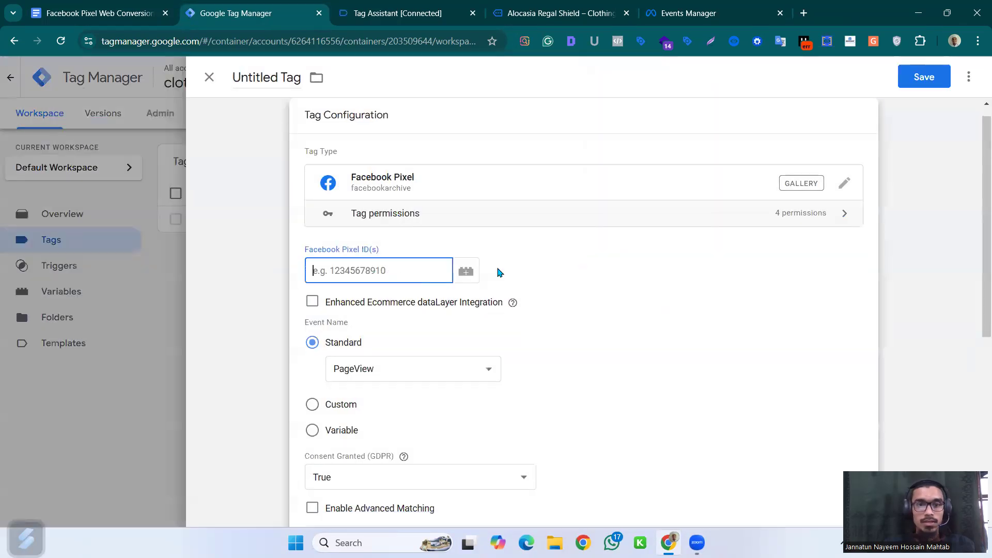
click(469, 273)
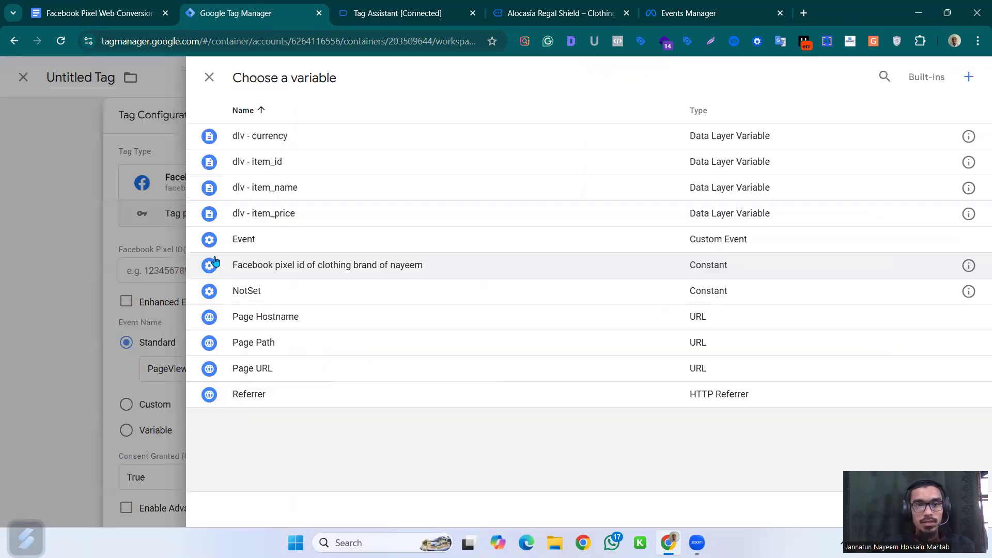
click(362, 265)
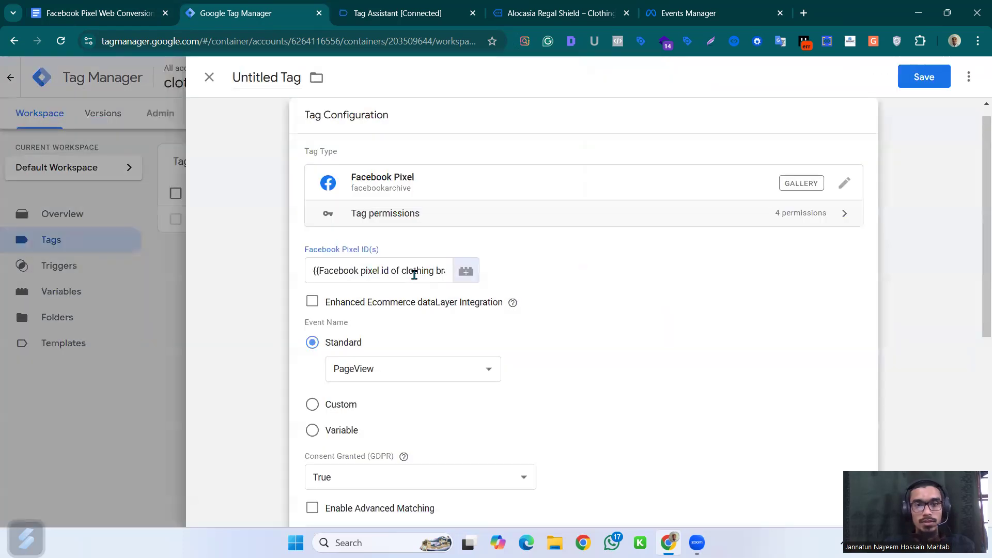
click(404, 270)
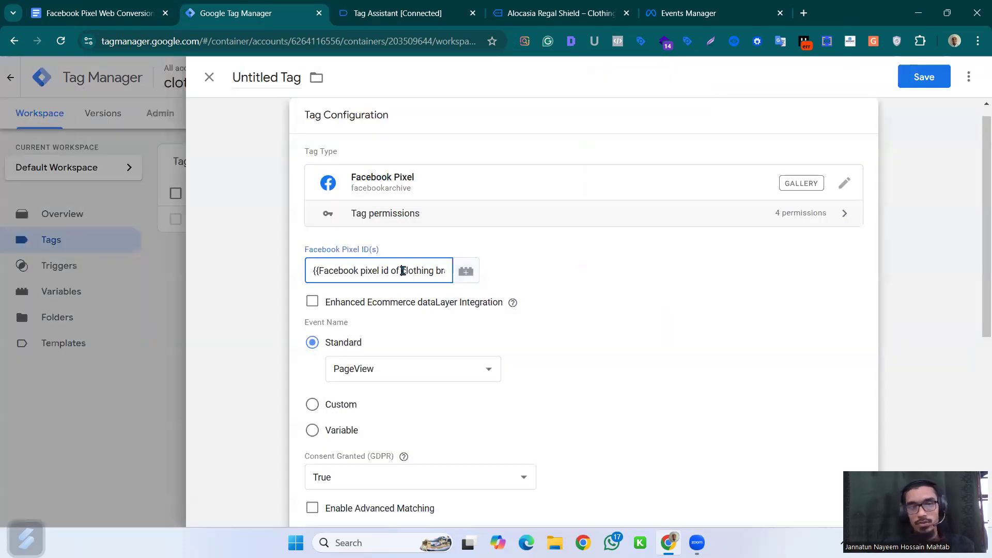
key(ctrl+a)
key(BackSpace)
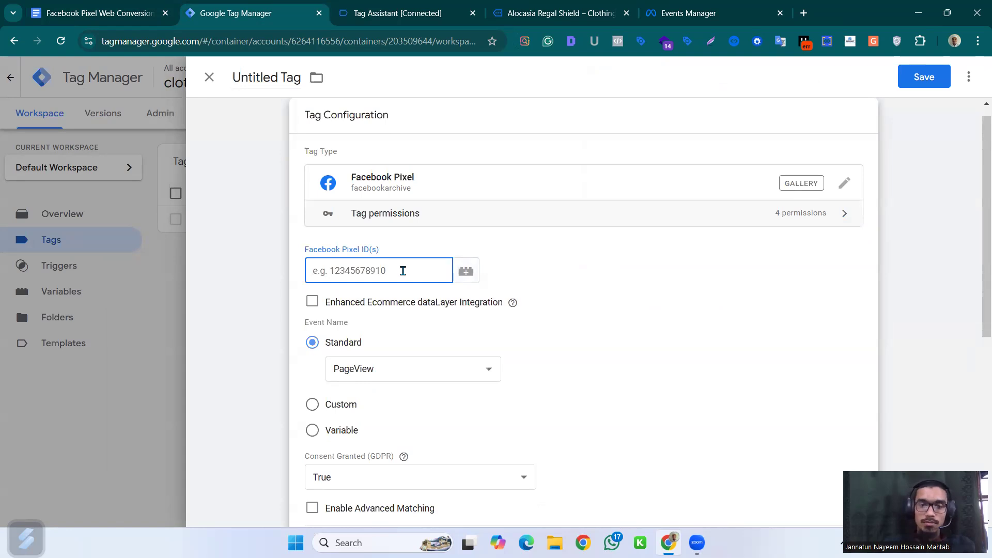
Step: Fill Facebook Pixel ID(s) with the clothing brand's pixel ID variable and set the standard event name to ViewContent
text({{)
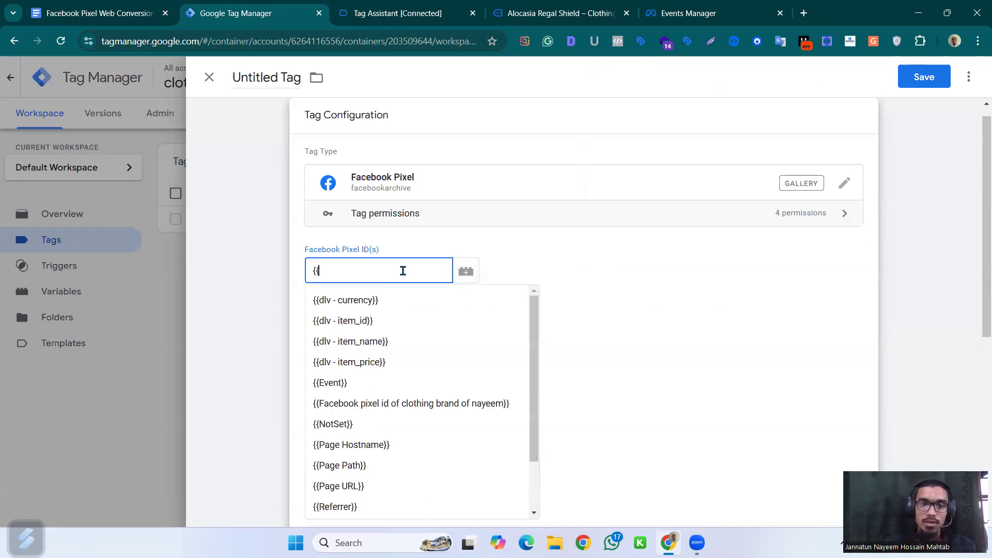
click(441, 406)
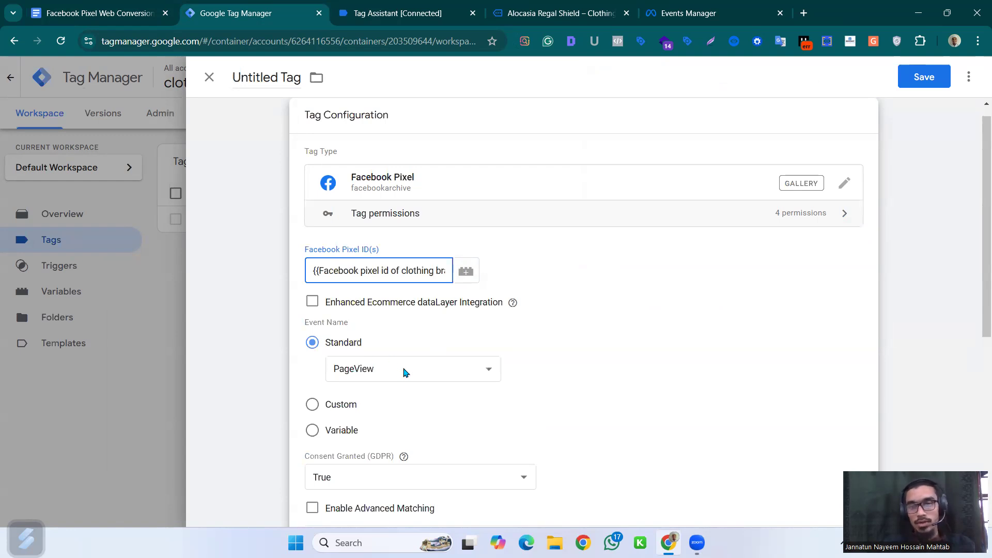
click(404, 373)
click(410, 343)
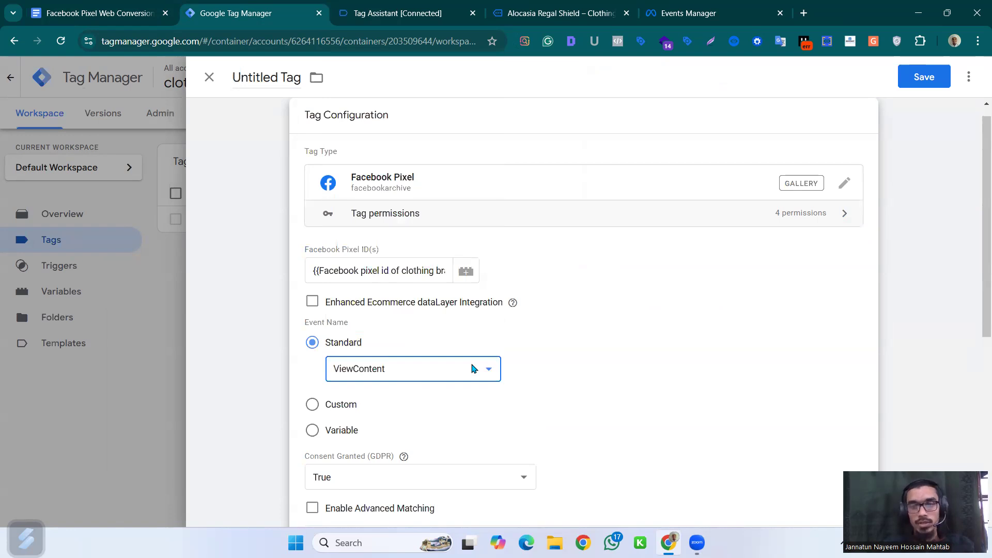
Step: Set Consent Granted (GDPR) to the {{NotSet}} variable
scroll(525, 339, down, 2)
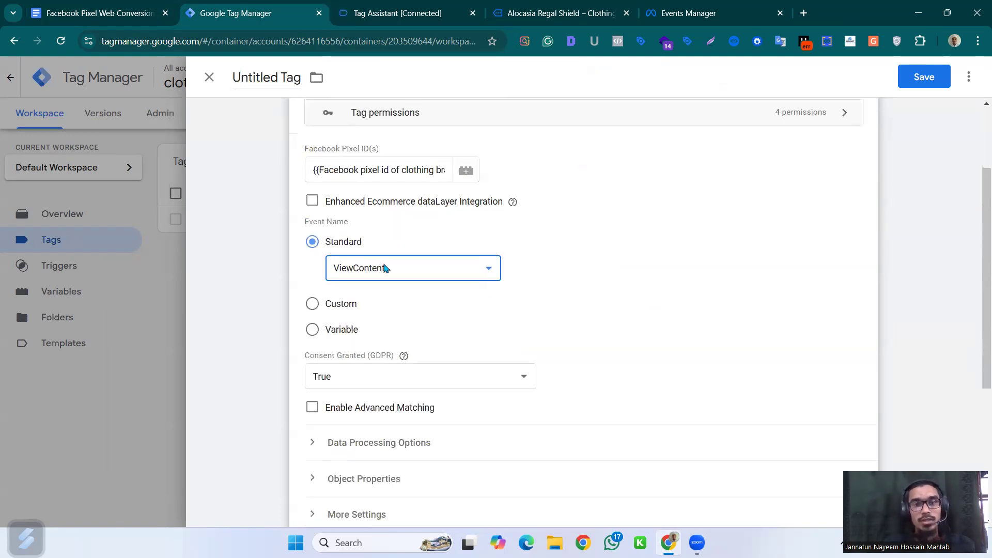
scroll(399, 292, down, 2)
click(401, 285)
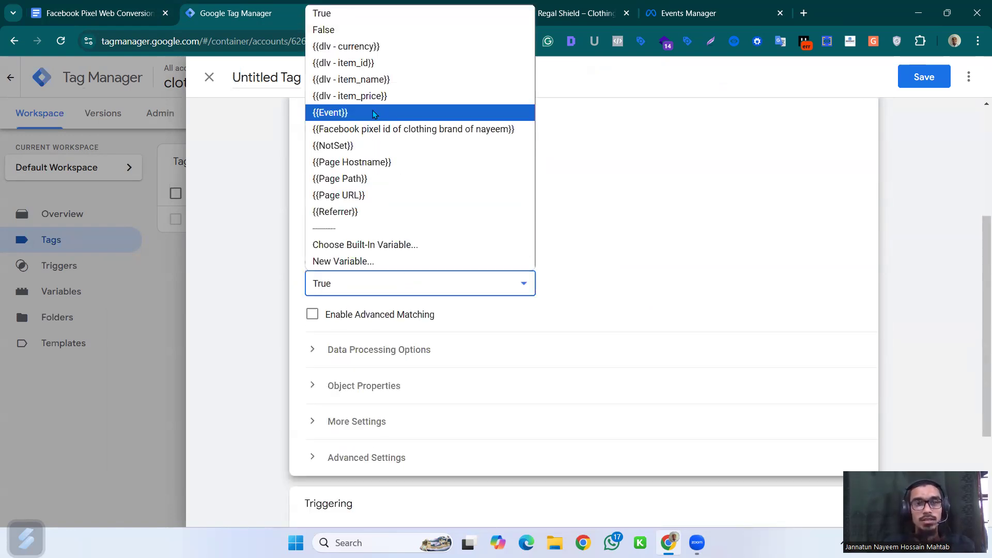
click(400, 146)
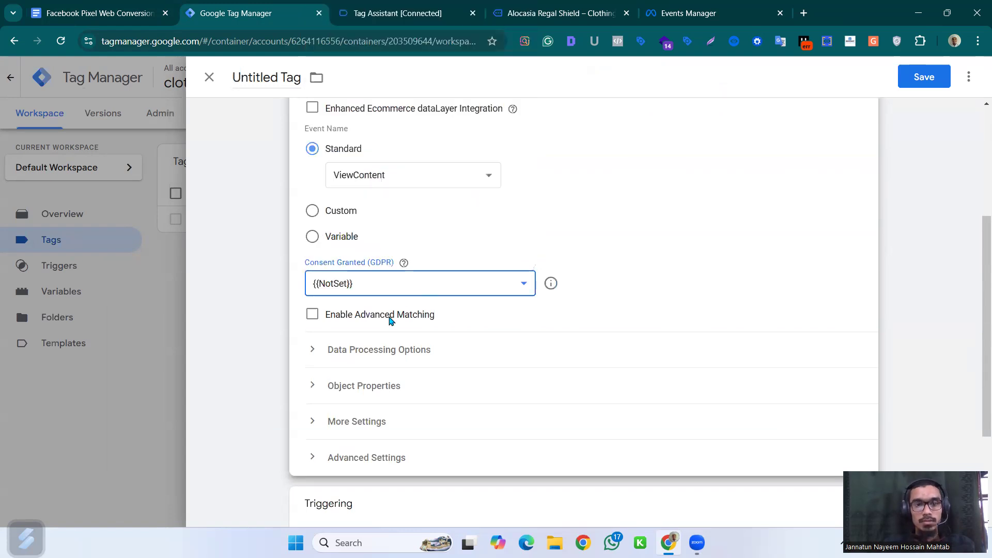
Step: Expand the tag's Object Properties and add three empty property rows
scroll(456, 326, down, 3)
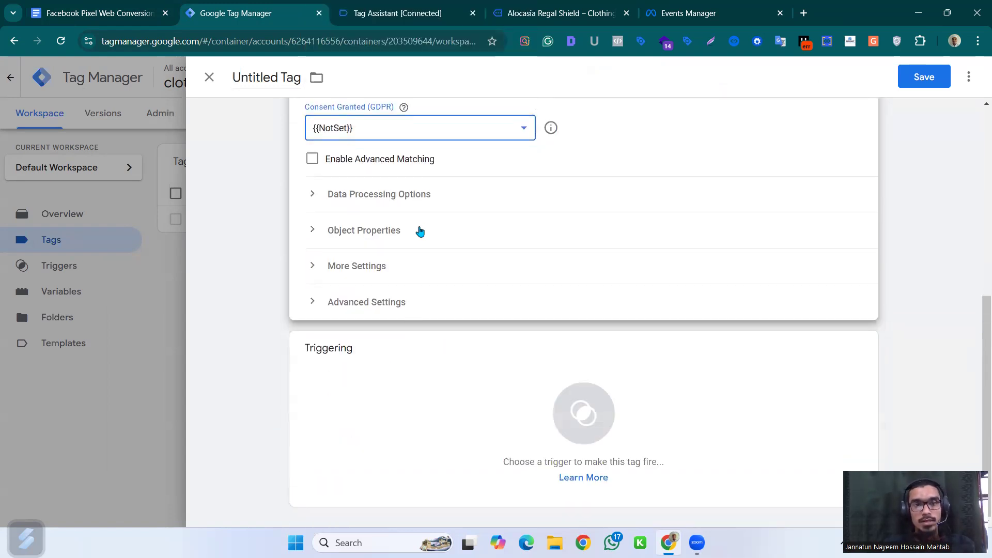
click(403, 233)
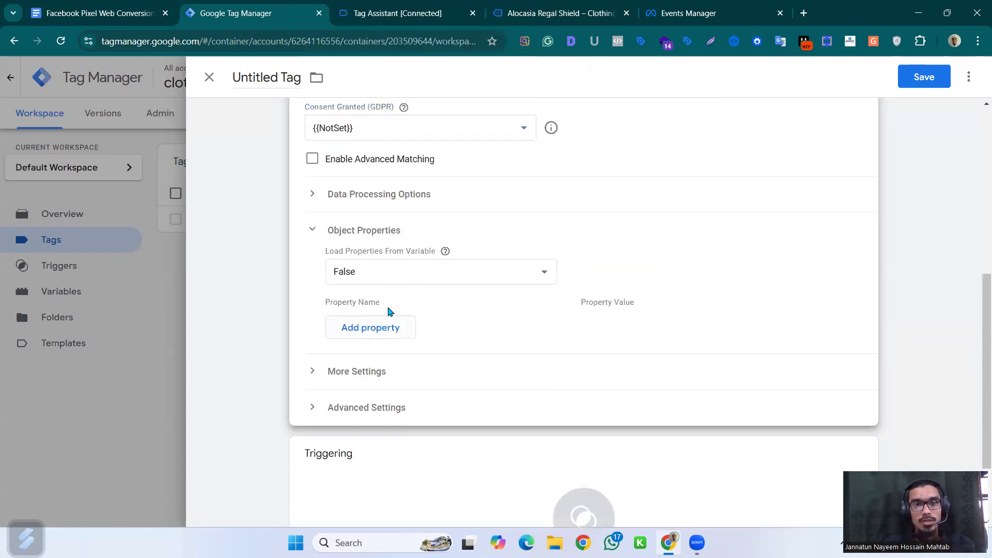
click(379, 327)
click(378, 357)
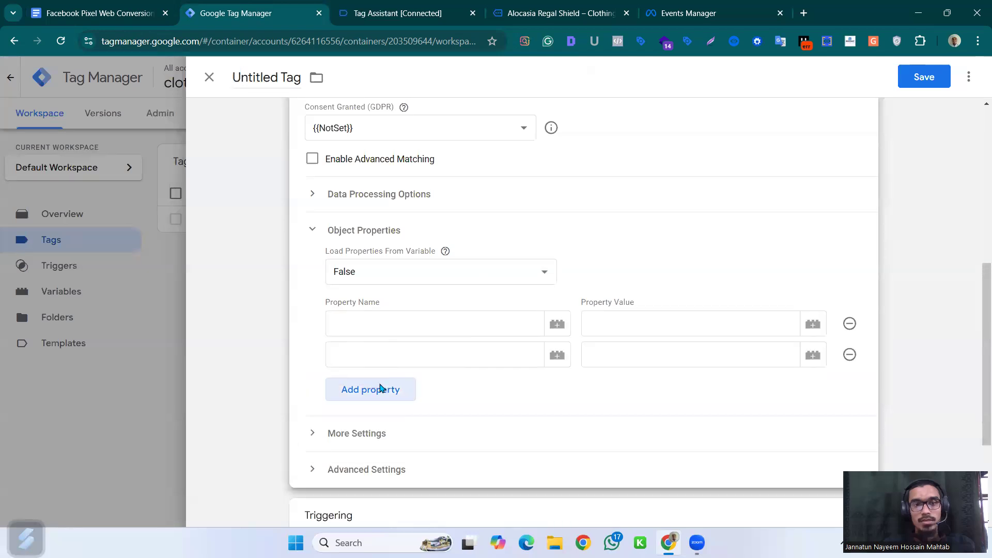
click(380, 389)
Step: Review the ViewContent object properties in the Google Docs guide and add two more empty property rows to the Google Tag Manager tag
click(137, 6)
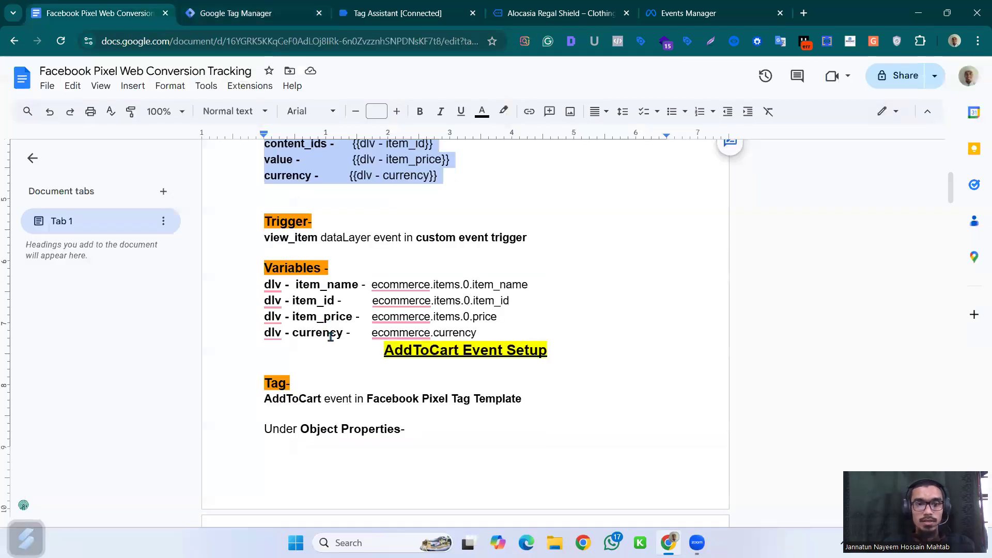
scroll(387, 300, up, 4)
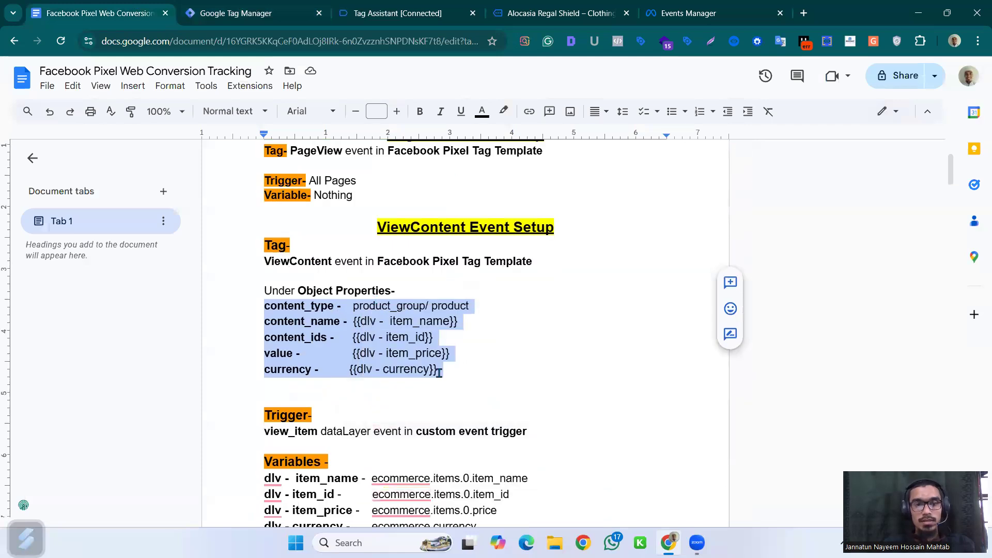
scroll(445, 341, down, 2)
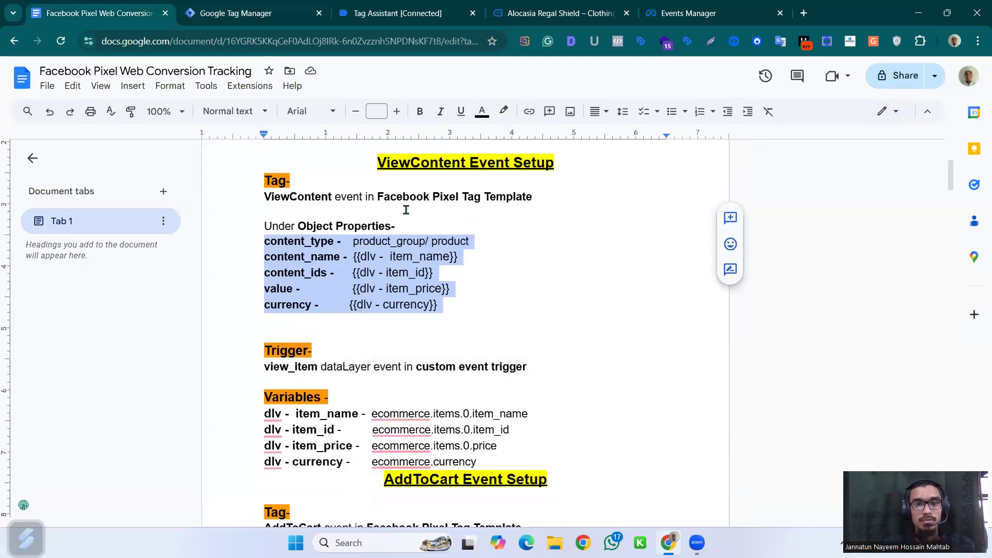
scroll(457, 310, down, 5)
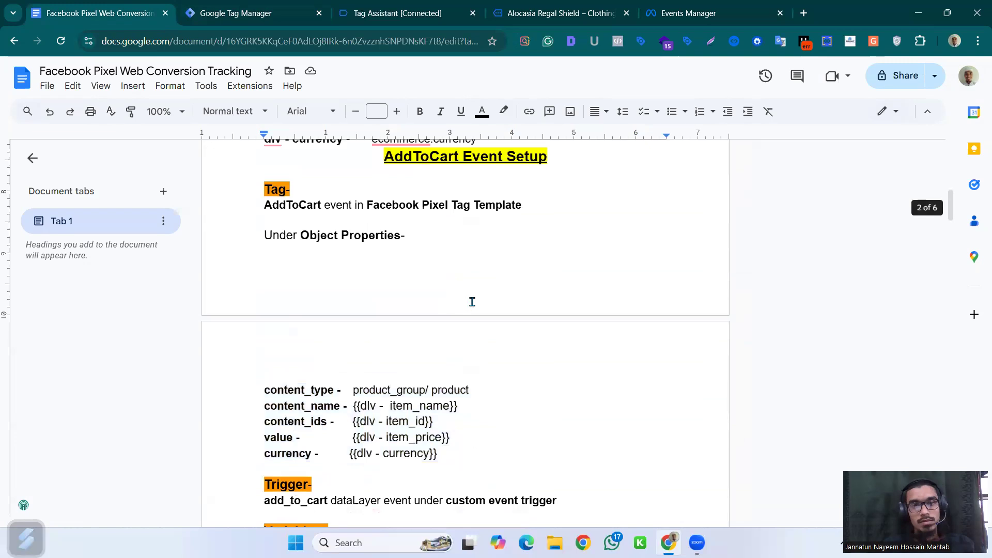
scroll(470, 300, down, 2)
scroll(471, 299, up, 7)
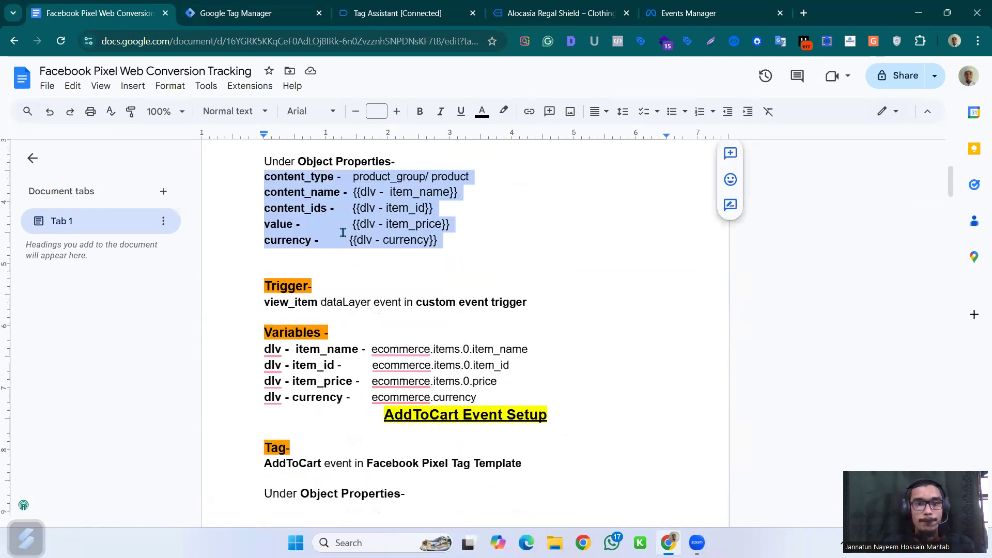
scroll(307, 325, up, 2)
click(243, 13)
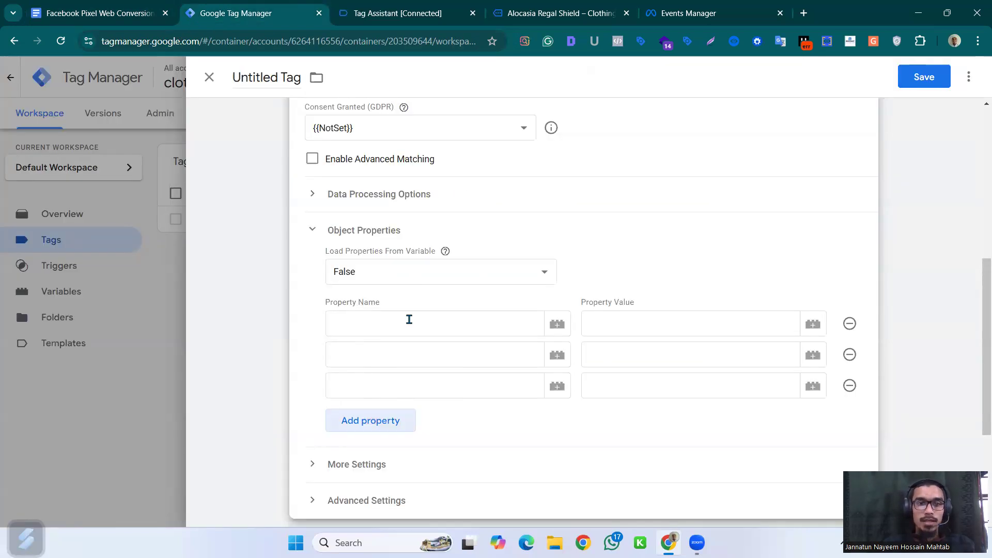
click(375, 426)
click(375, 451)
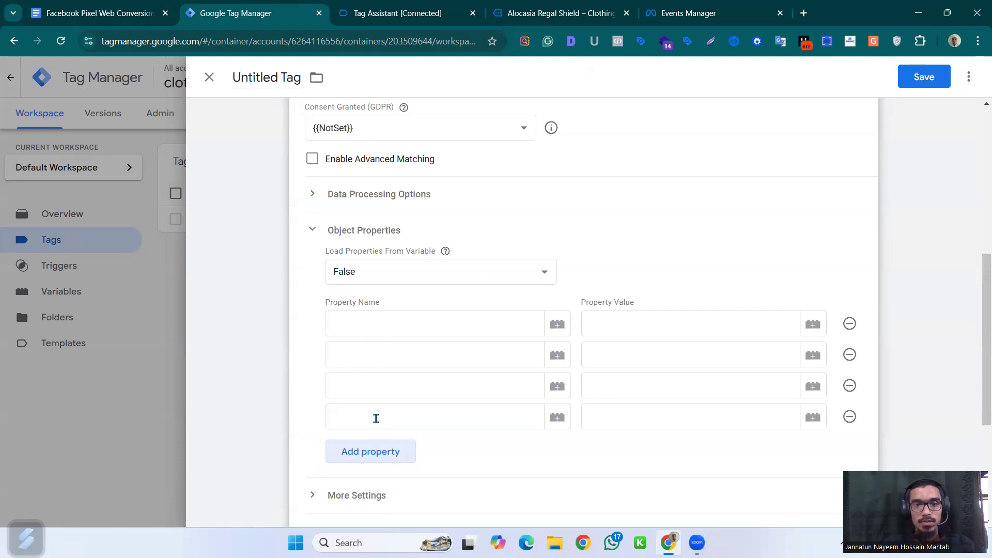
Step: Copy content_type from the Google Docs guide as the first property name and enter content_name as the second in Google Tag Manager
click(376, 318)
click(103, 13)
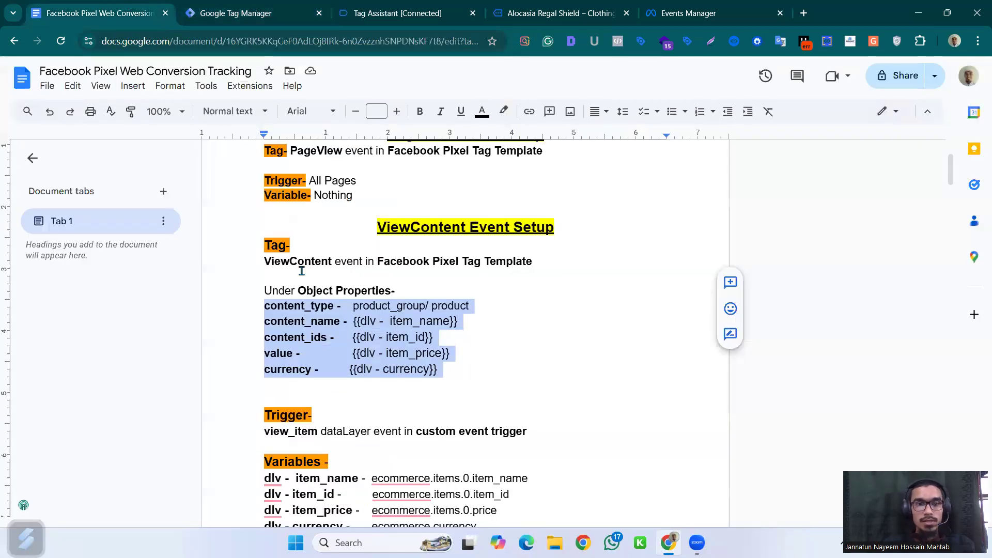
drag(334, 305, 268, 305)
key(ctrl+c)
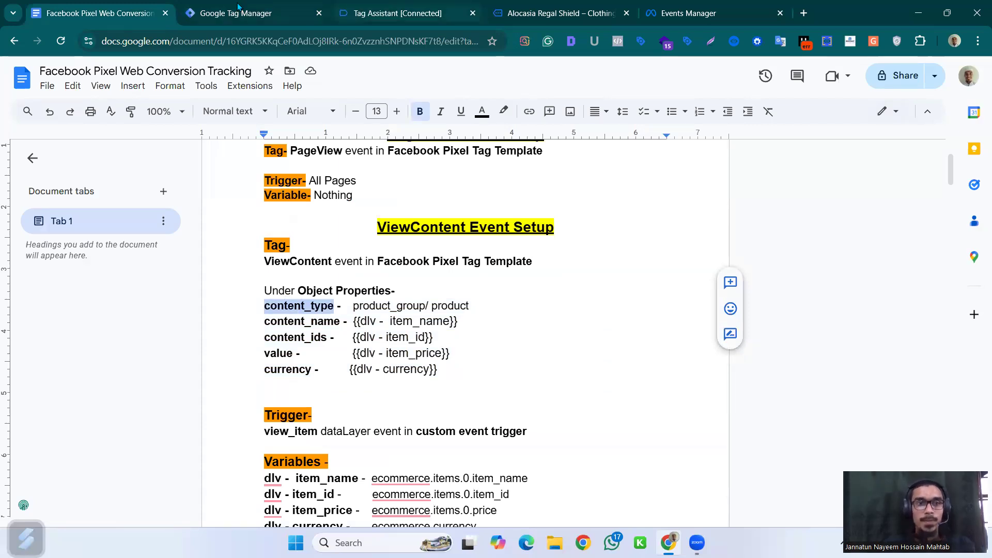
click(238, 11)
key(ctrl+v)
click(366, 355)
key(ctrl+v)
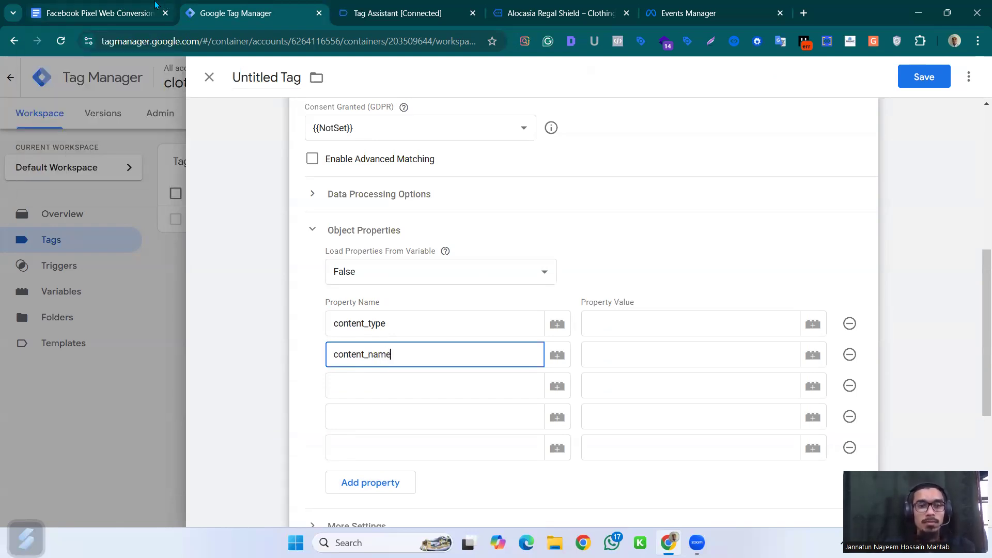
Step: Name the remaining three object properties content_id, value and currency
click(385, 389)
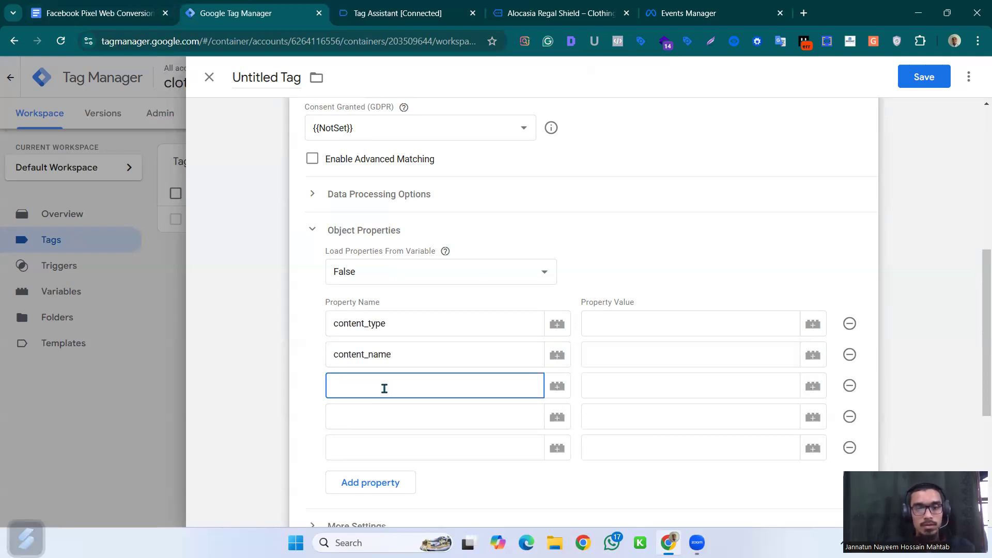
key(ctrl+v)
key(BackSpace)
key(BackSpace)
key(BackSpace)
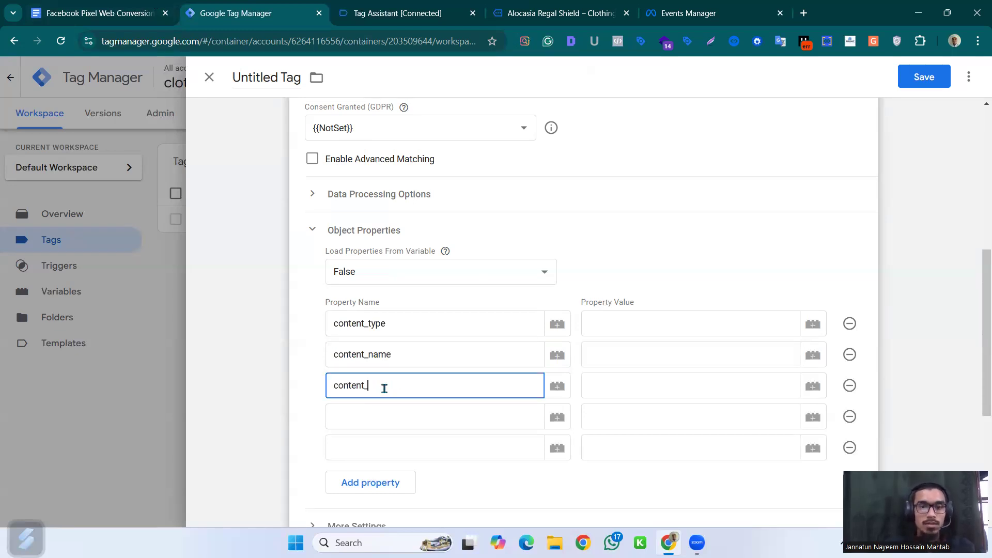
click(384, 425)
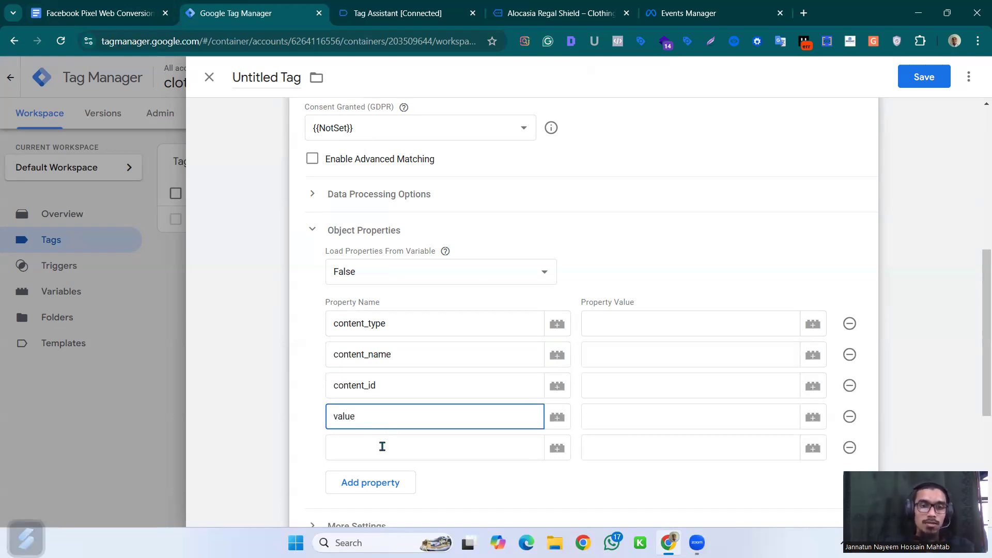
click(382, 446)
text(currency)
Step: Consult the Google Docs guide and the store's product page, and set the content_type property's value to product in Google Tag Manager
click(116, 5)
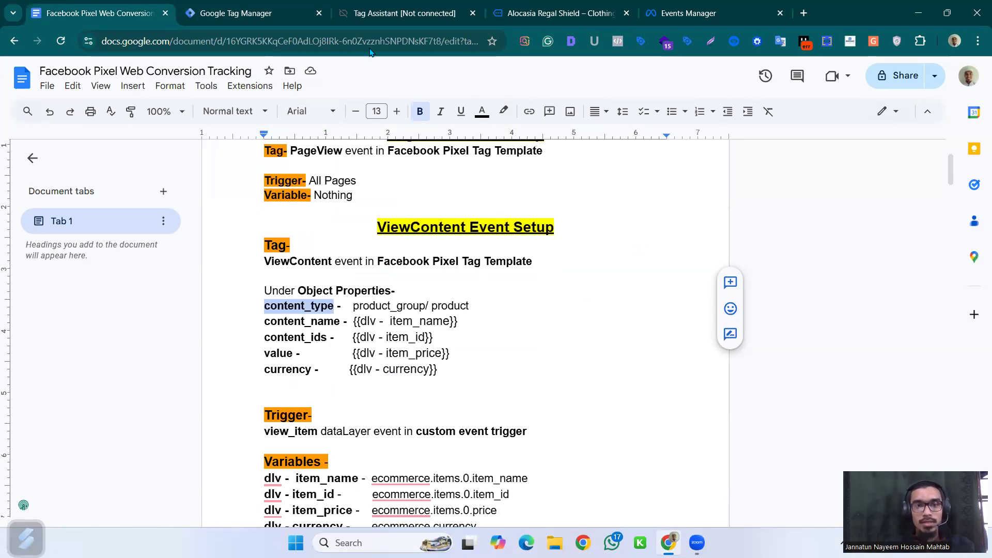
click(268, 7)
click(645, 317)
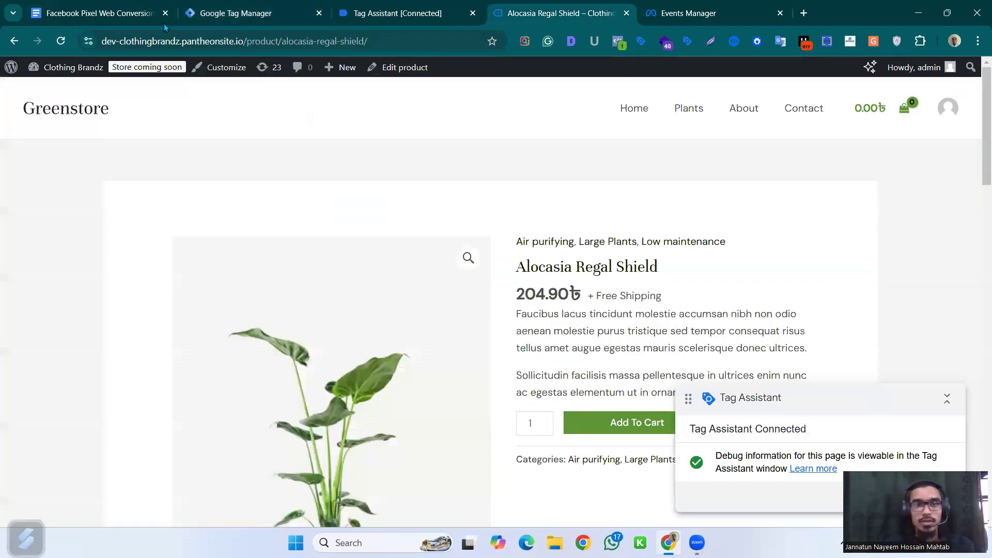
click(230, 8)
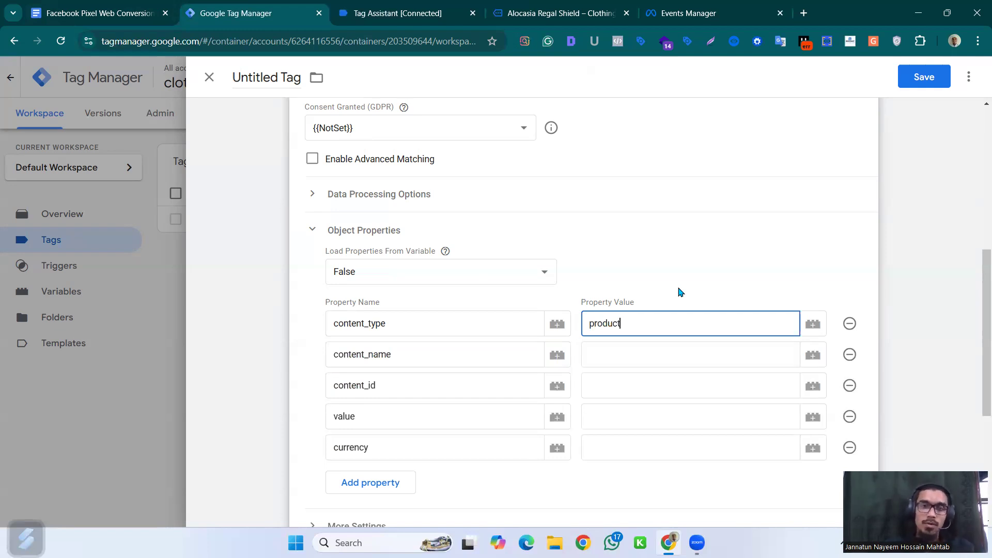
Step: Set the content_name property's value to {{dlv - item_name}} and the content_id property's value to {{dlv - item_id}}
click(91, 8)
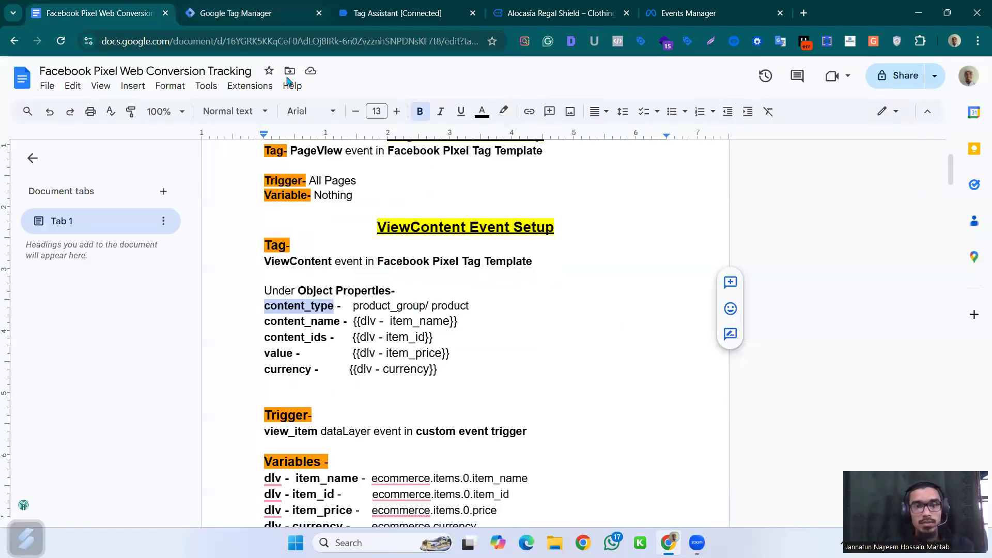
click(236, 13)
click(603, 350)
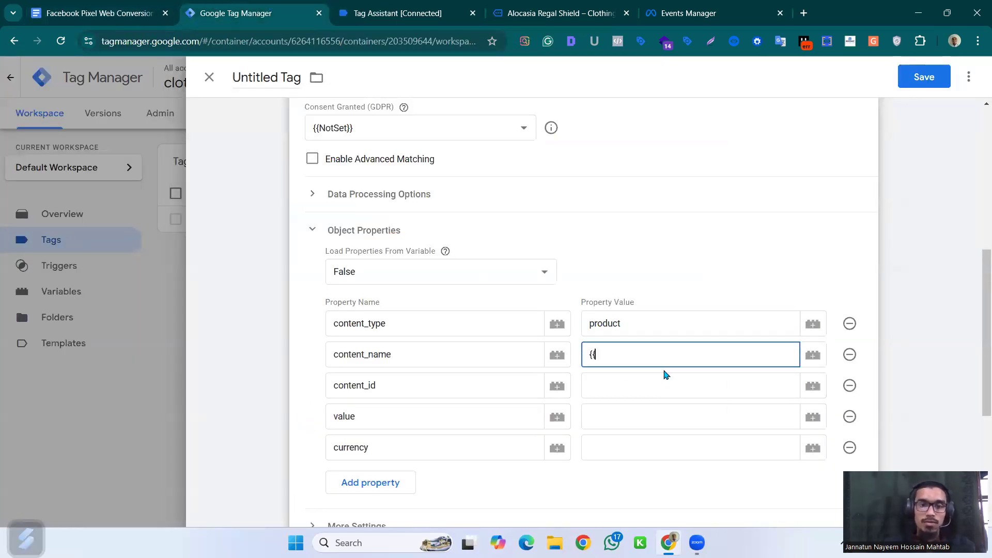
text({{)
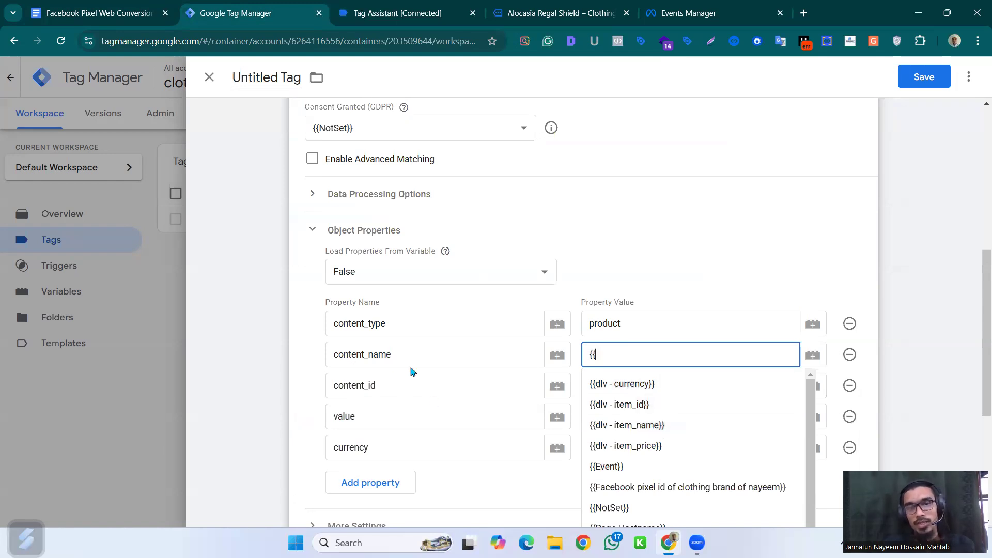
click(662, 429)
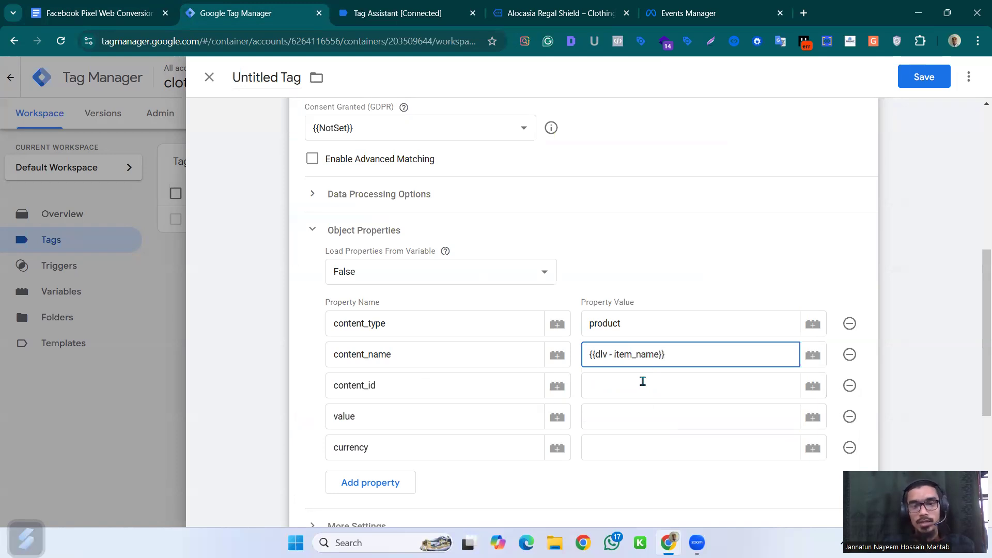
click(643, 382)
text({{)
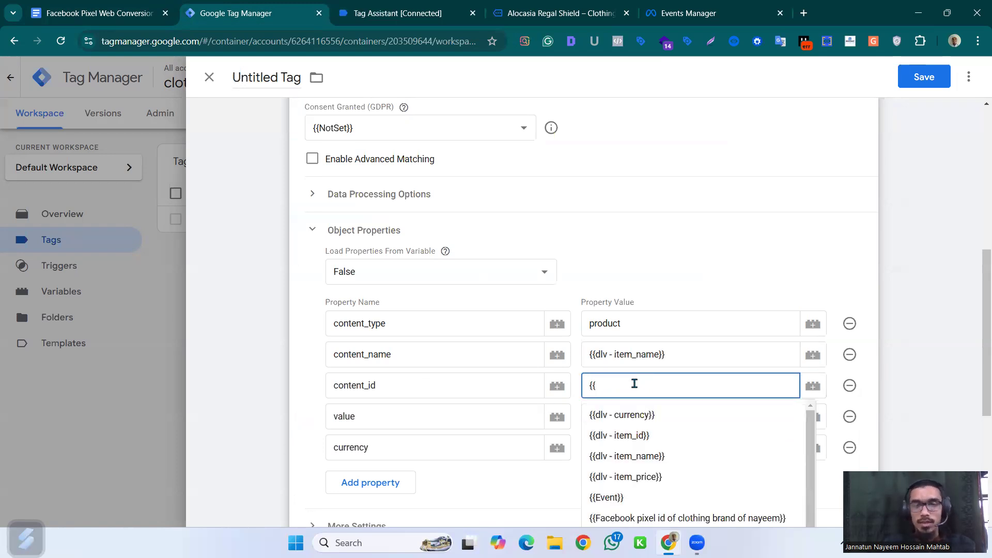
click(640, 436)
Step: Set the value property's value to the {{dlv - item_price}} variable
click(598, 416)
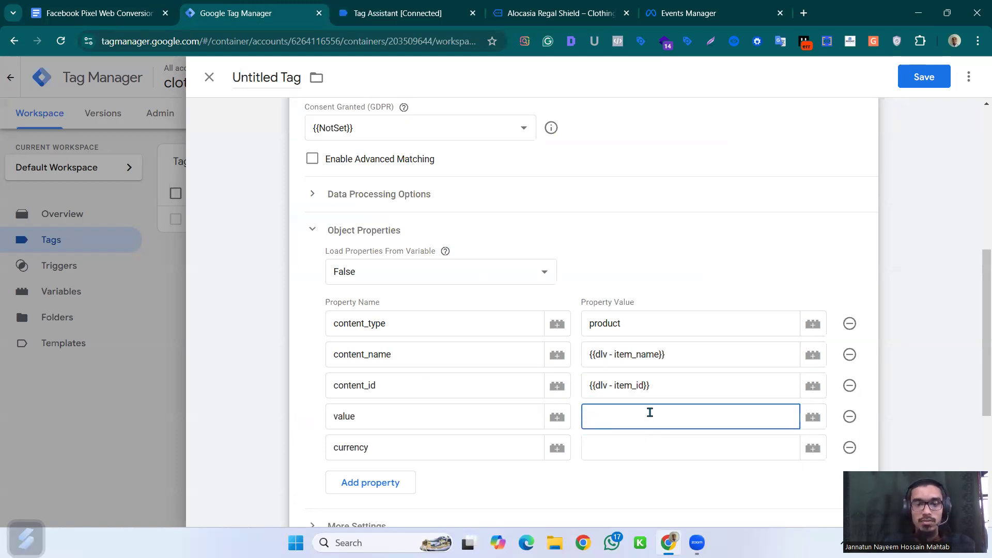
text({)
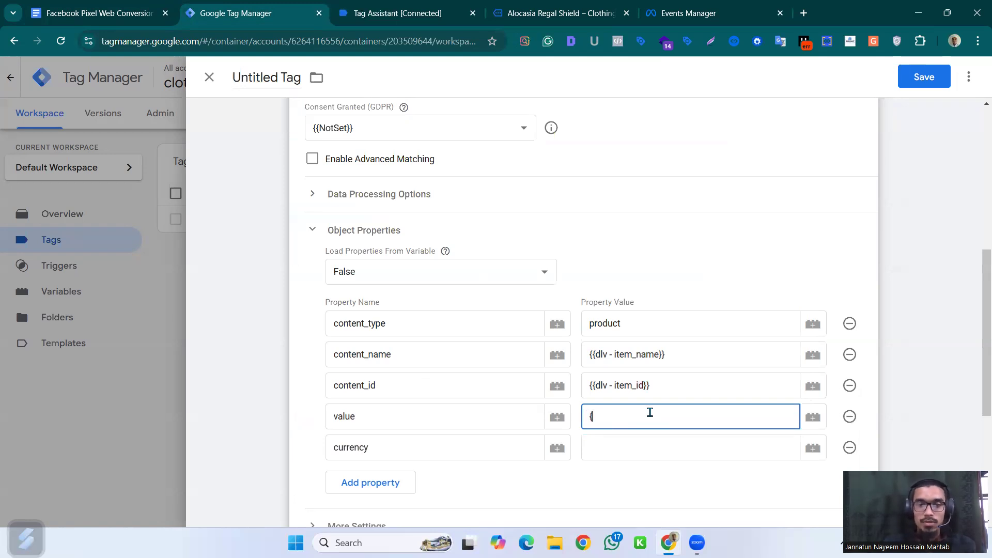
text({)
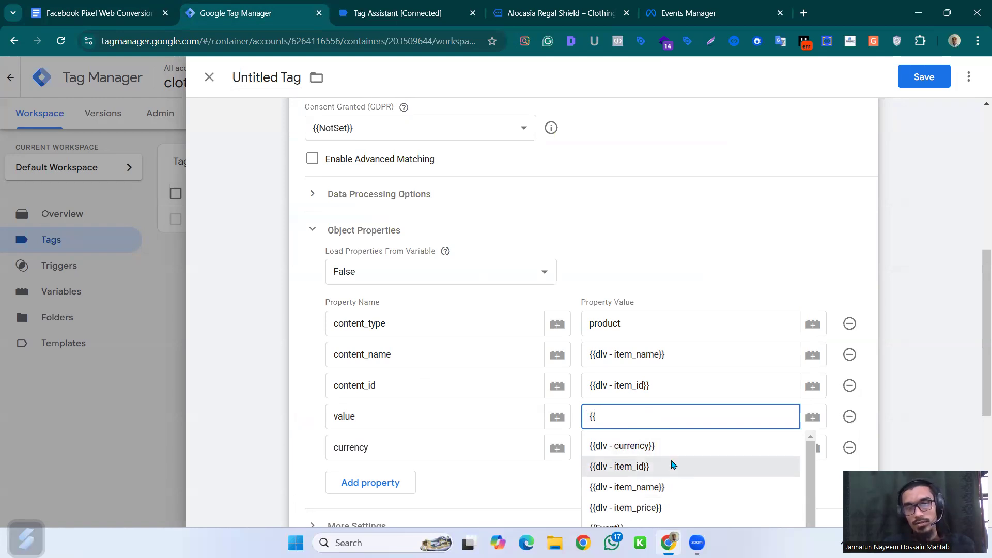
scroll(675, 466, down, 3)
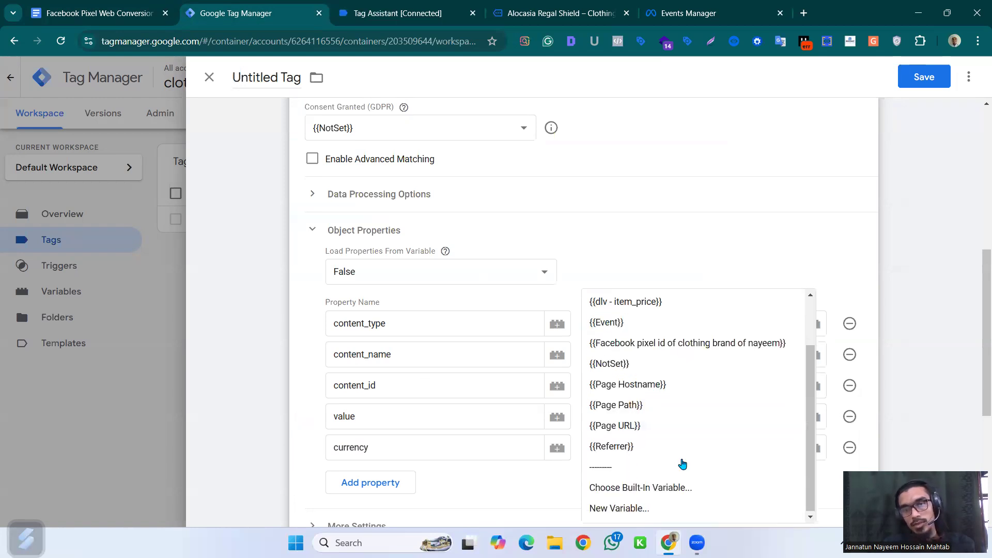
scroll(687, 447, up, 1)
scroll(683, 418, up, 1)
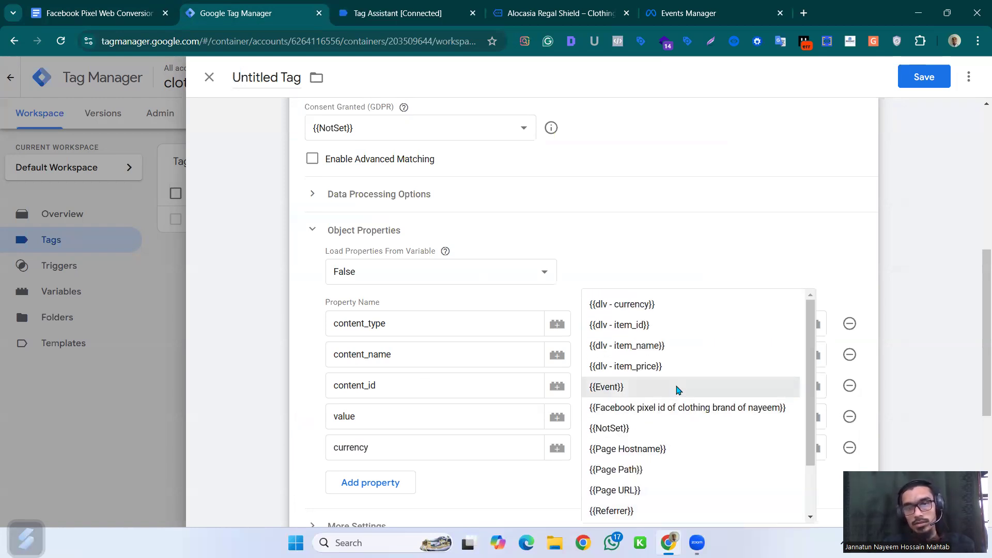
click(693, 368)
Step: Set the currency property's value to the {{dlv - currency}} variable and close the tag configuration for editing
click(650, 446)
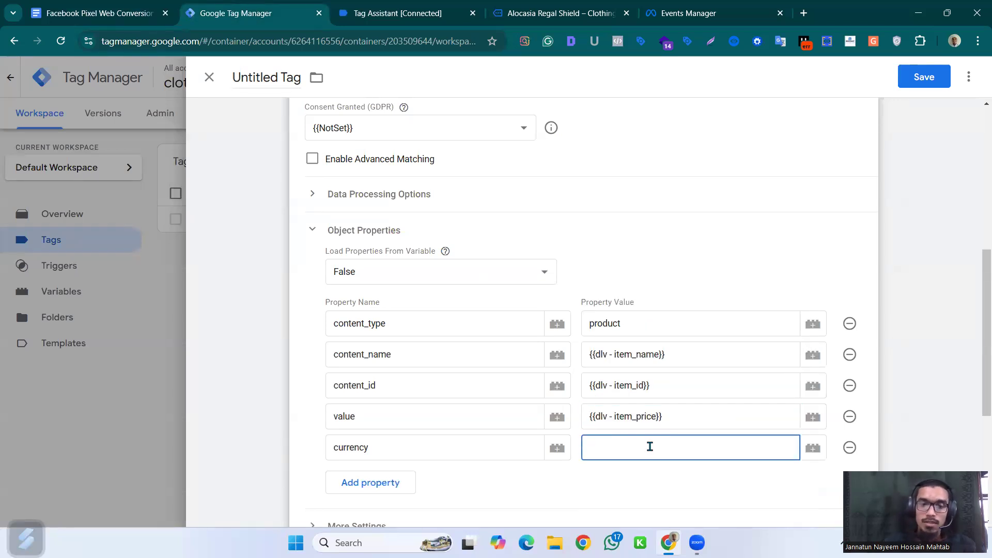
text({)
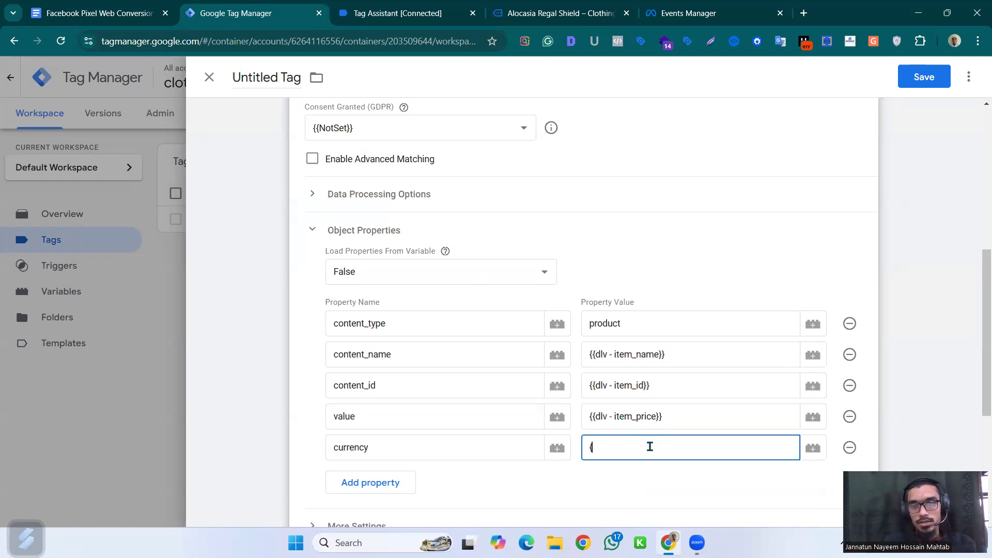
text({)
click(662, 478)
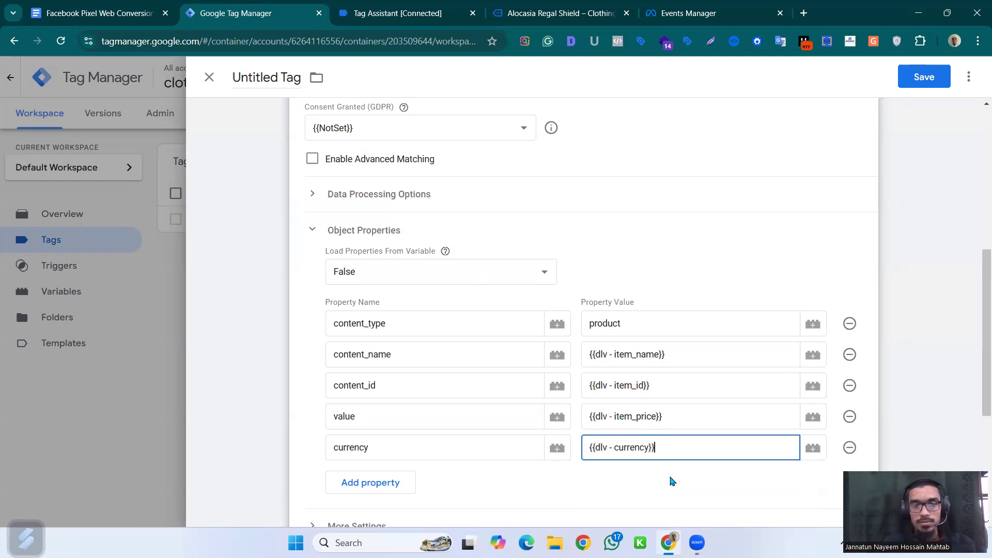
scroll(517, 409, down, 2)
scroll(537, 398, down, 3)
click(843, 349)
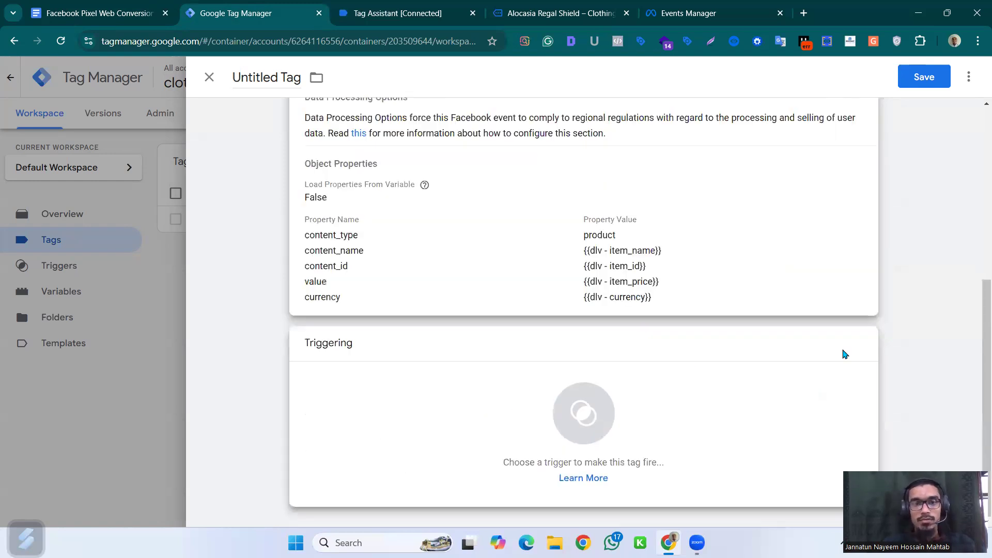
Step: Switch to Tag Assistant, examine the event name in the view_item event's API call, and collapse the call's details
click(337, 9)
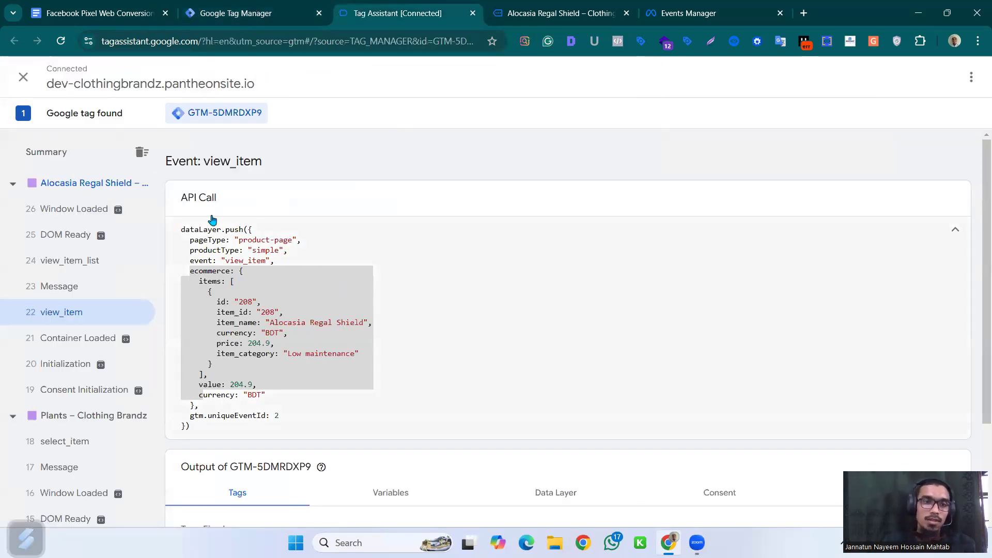
click(284, 257)
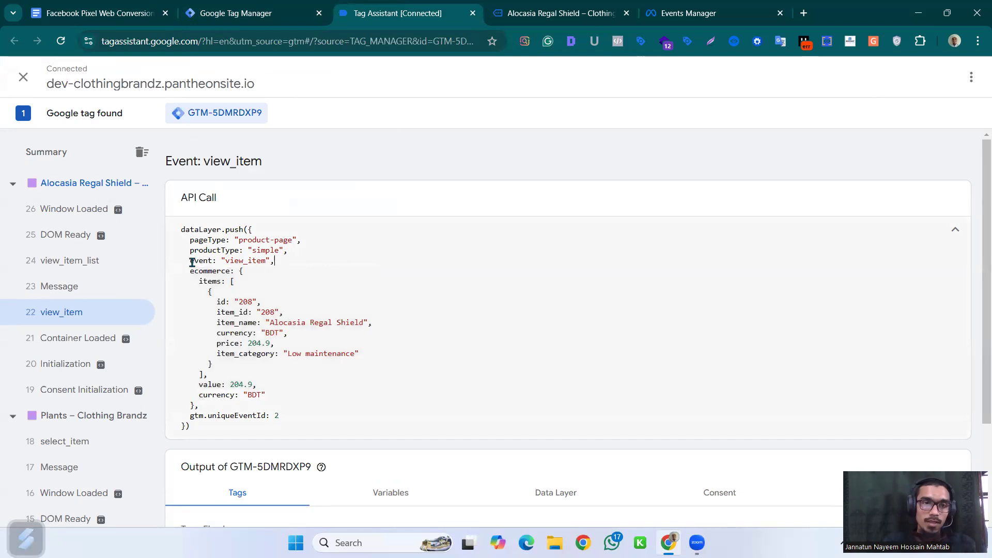
drag(196, 263, 229, 261)
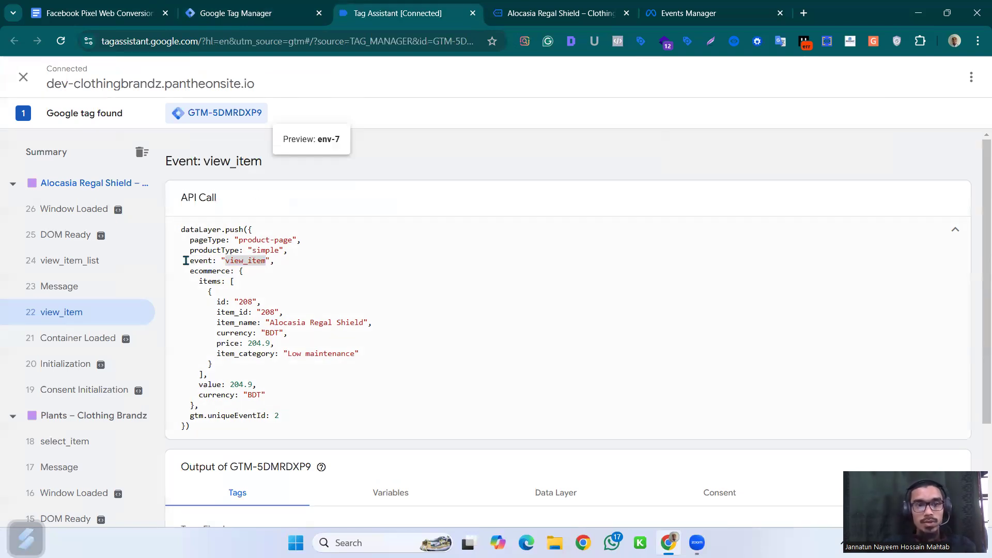
scroll(393, 207, down, 1)
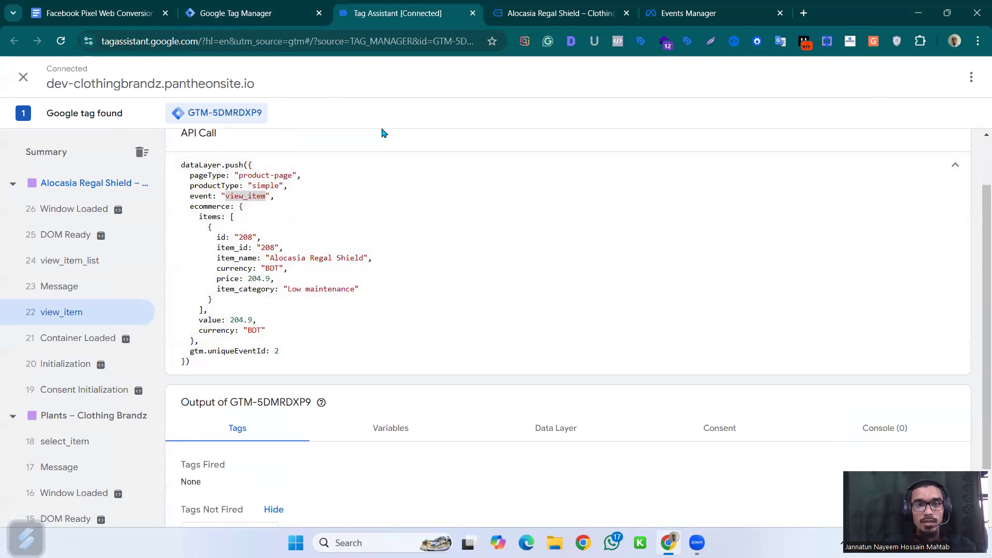
click(955, 165)
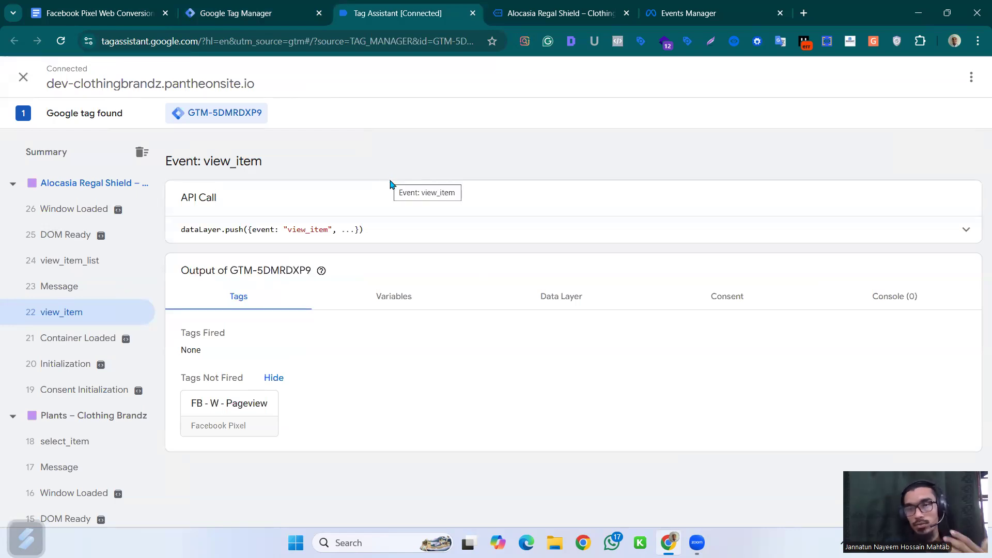
Step: In Google Tag Manager, create a new Custom Event trigger for the tag with the event name view_item
click(243, 13)
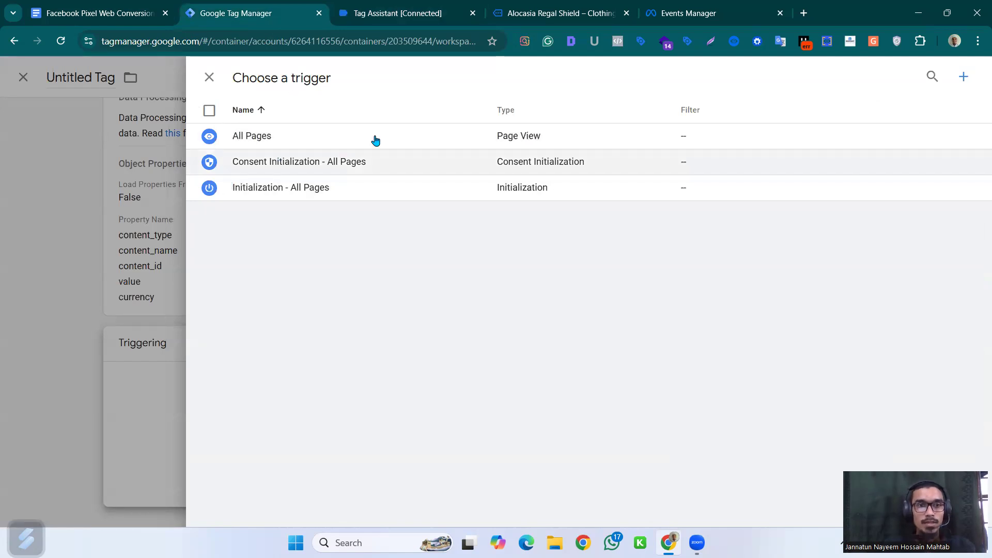
click(963, 77)
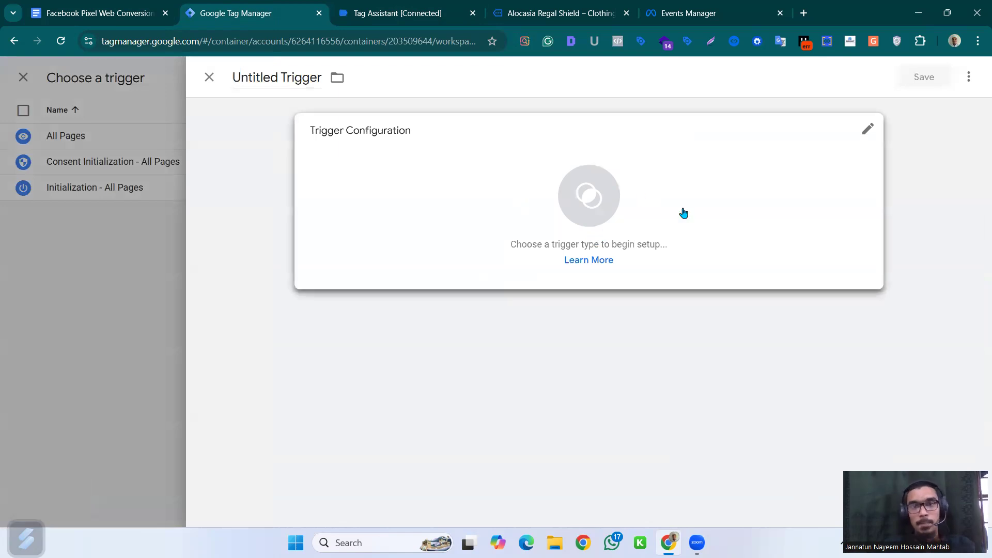
click(682, 213)
scroll(785, 355, down, 5)
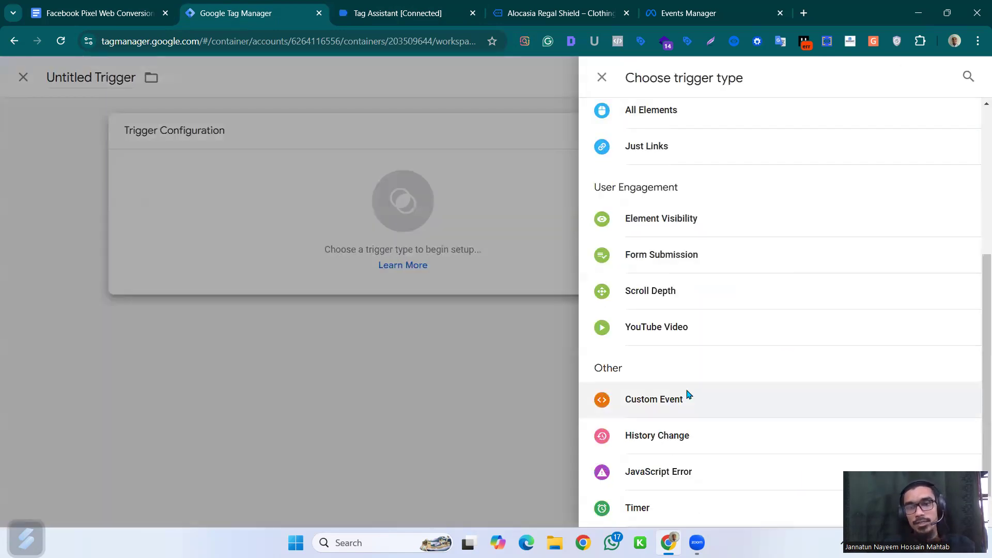
click(688, 395)
click(386, 257)
text(view_item)
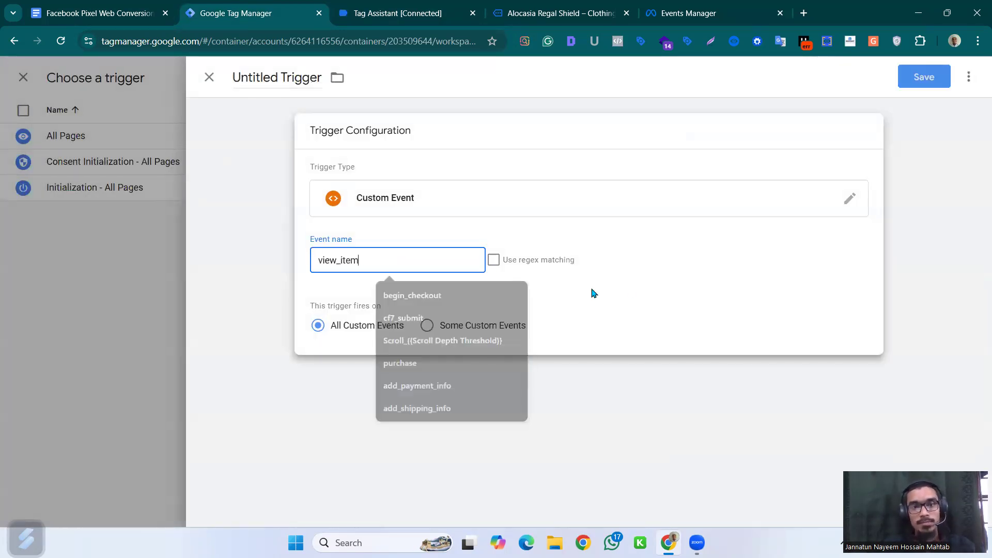
Step: Save the trigger under the name "Trigger - view_item" and start saving the tag
triple_click(292, 77)
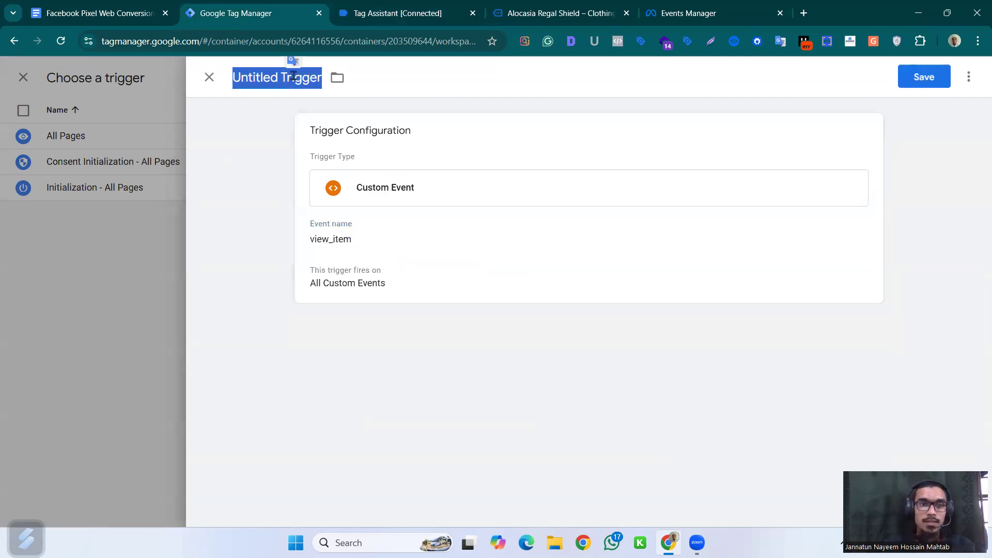
text(T)
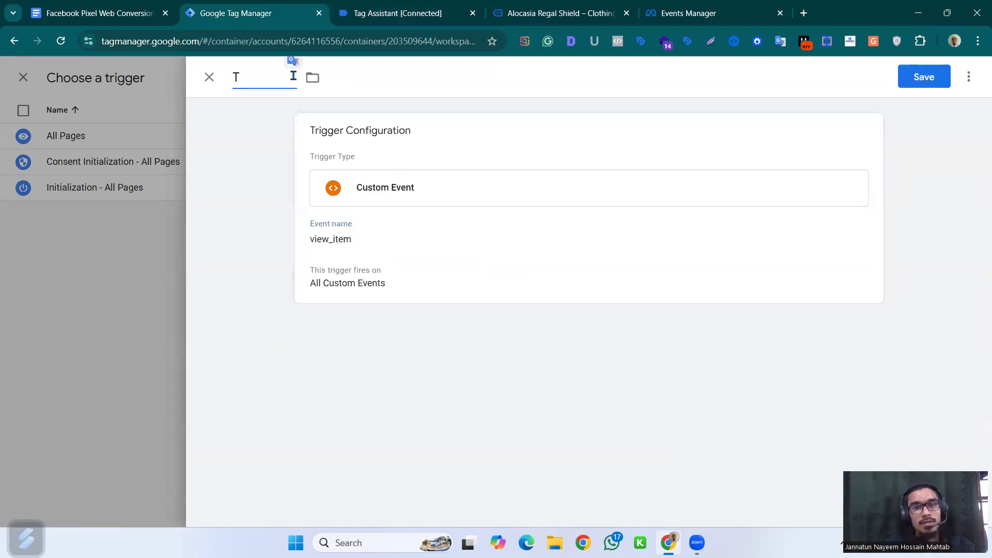
text(rigger -)
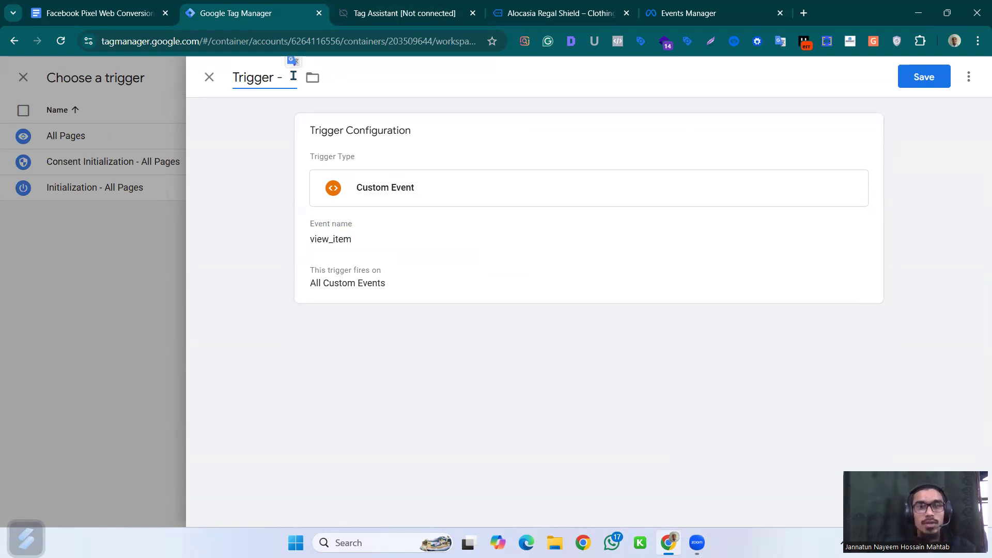
text(view_item)
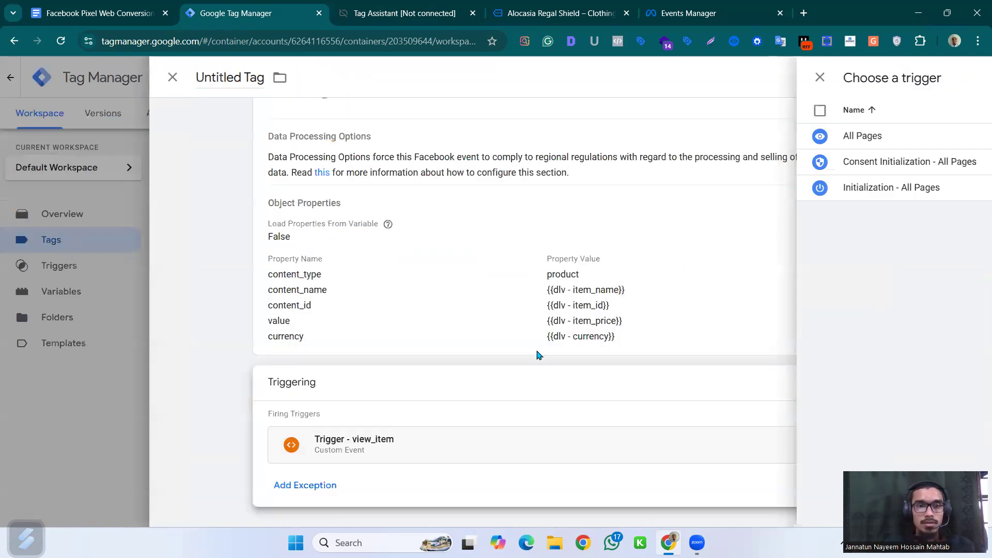
key(ctrl+s)
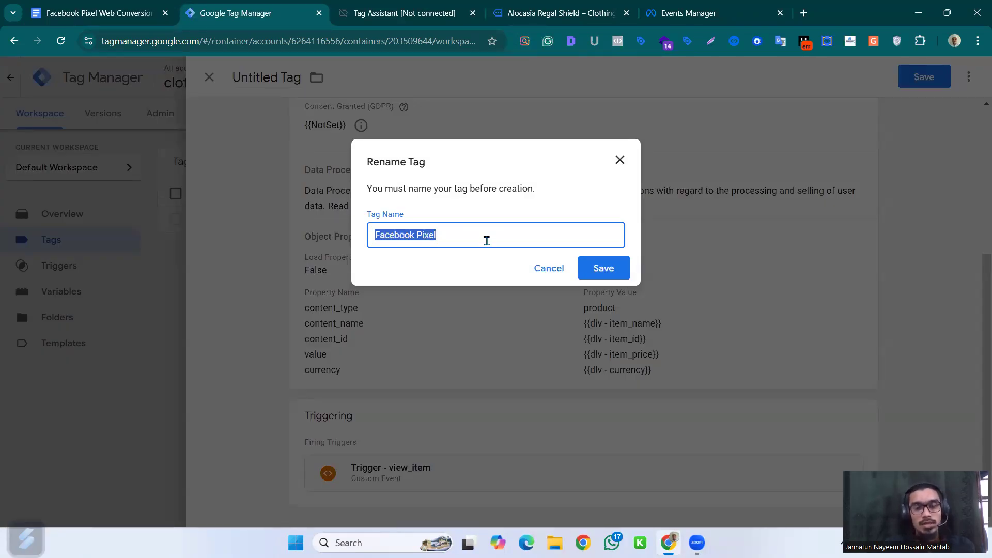
text(Fb)
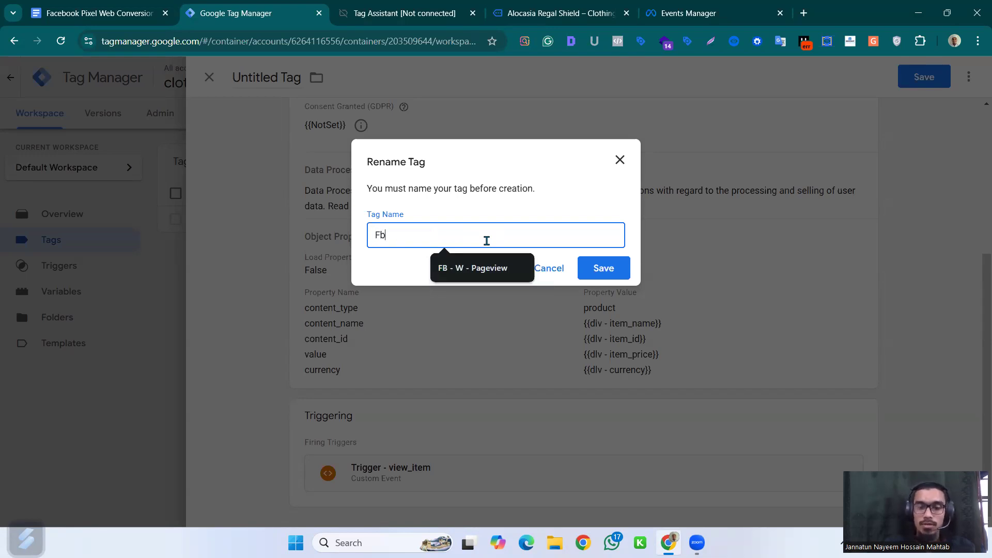
key(Down)
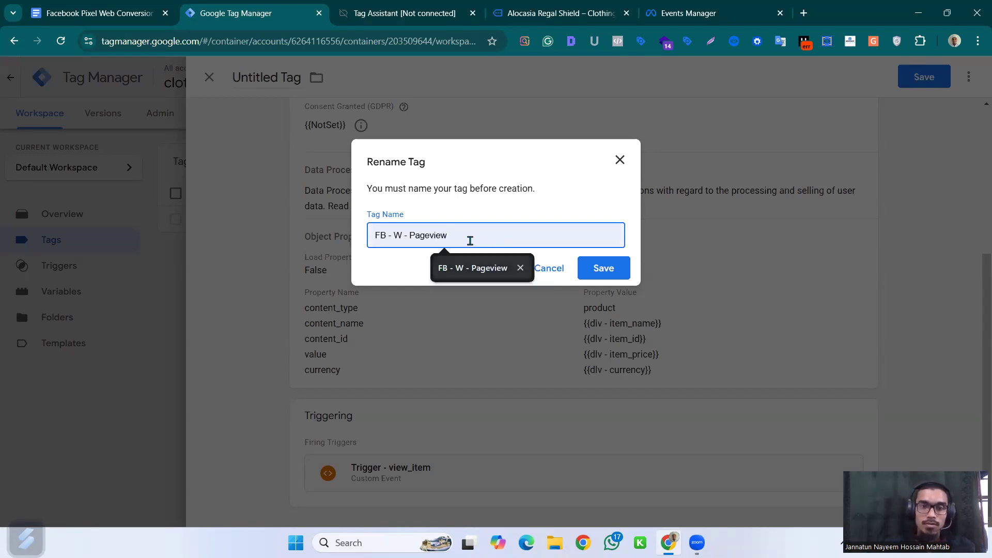
click(522, 268)
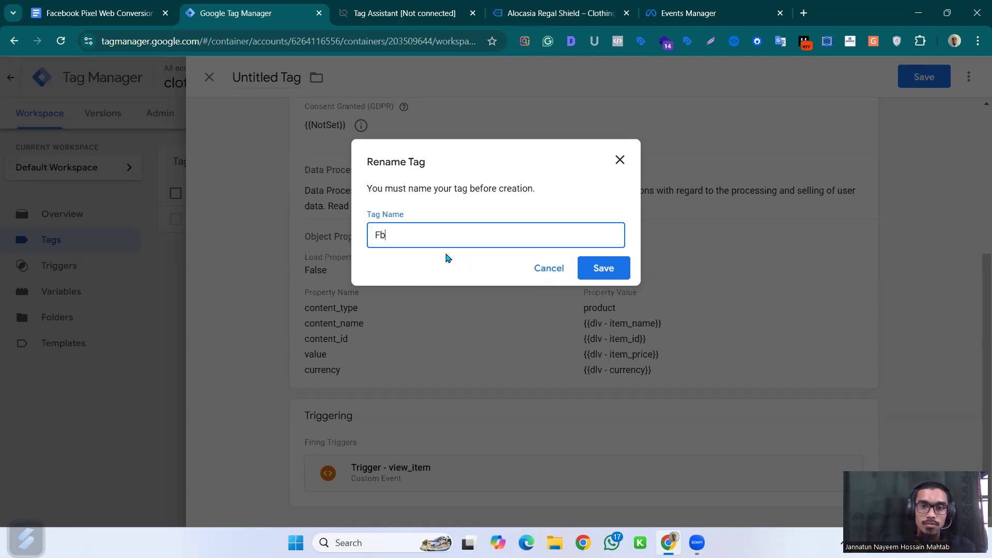
key(BackSpace)
text(b)
key(BackSpace)
text(ac)
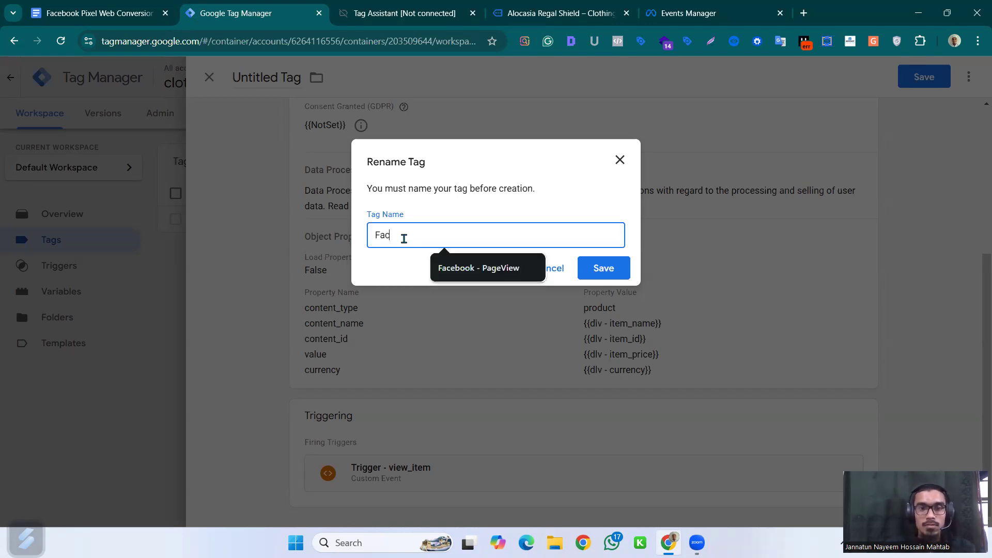
key(BackSpace)
Step: Name the new tag "FB - W _ View Content" and save it
text(FB - W _ Vi)
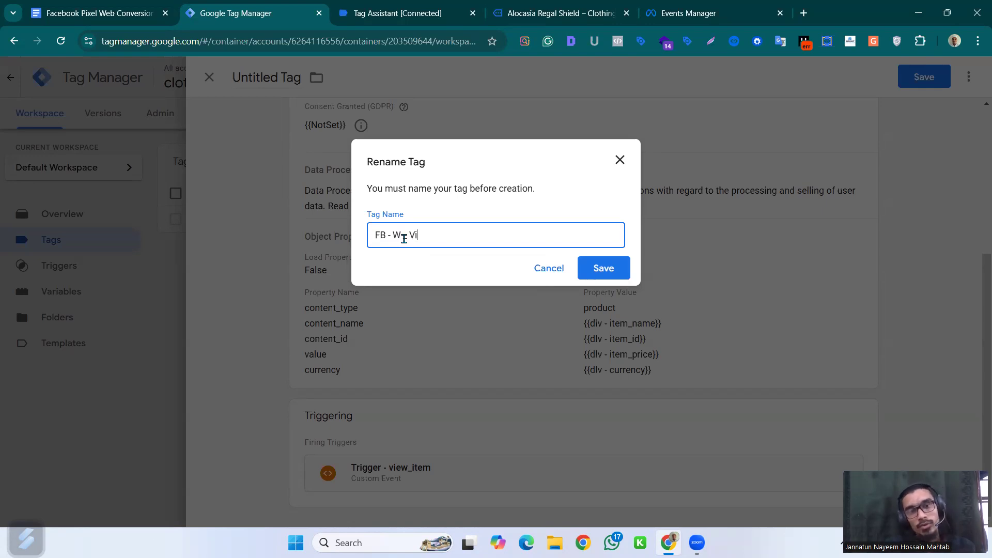
text(Content)
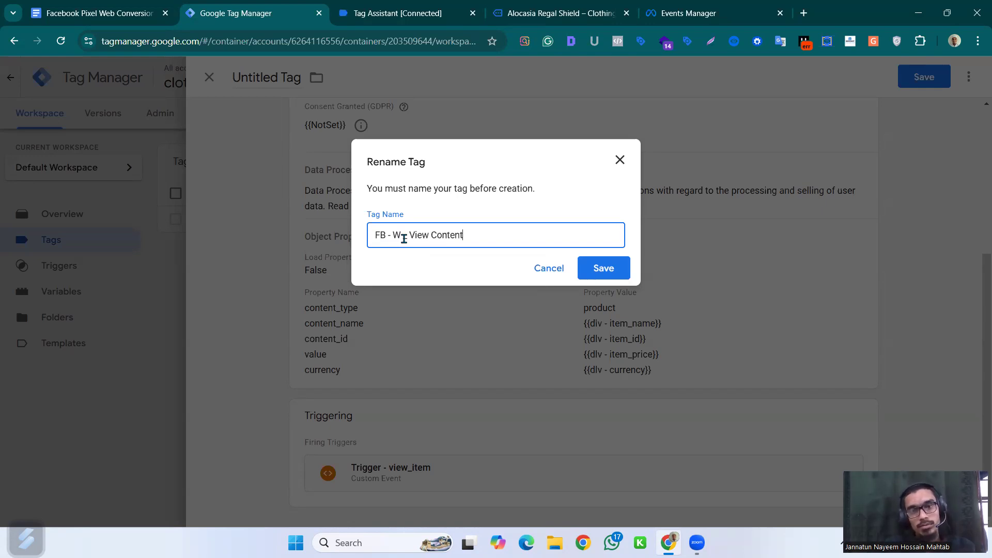
click(594, 268)
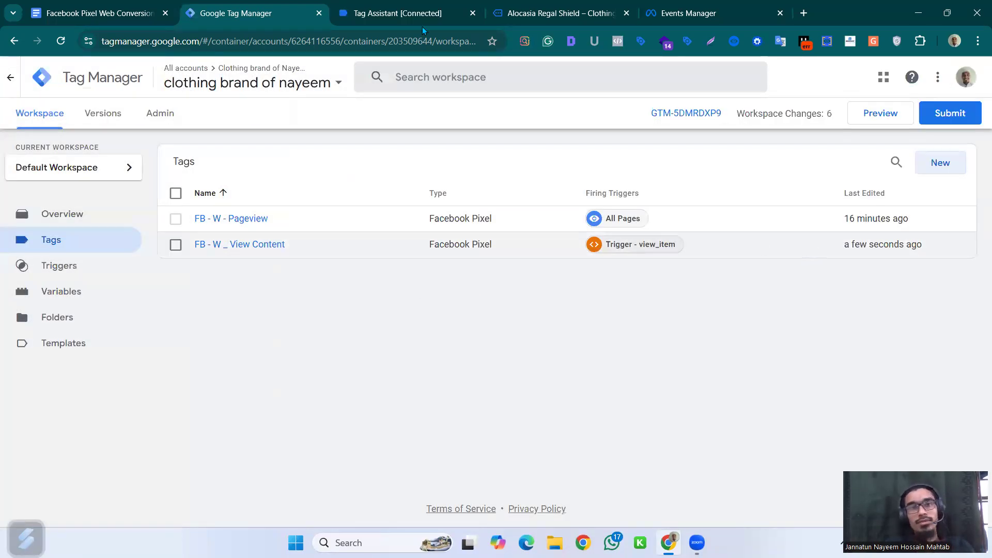
Step: Switch to the store's Alocasia Regal Shield product page and add one of the plant to the cart
click(389, 13)
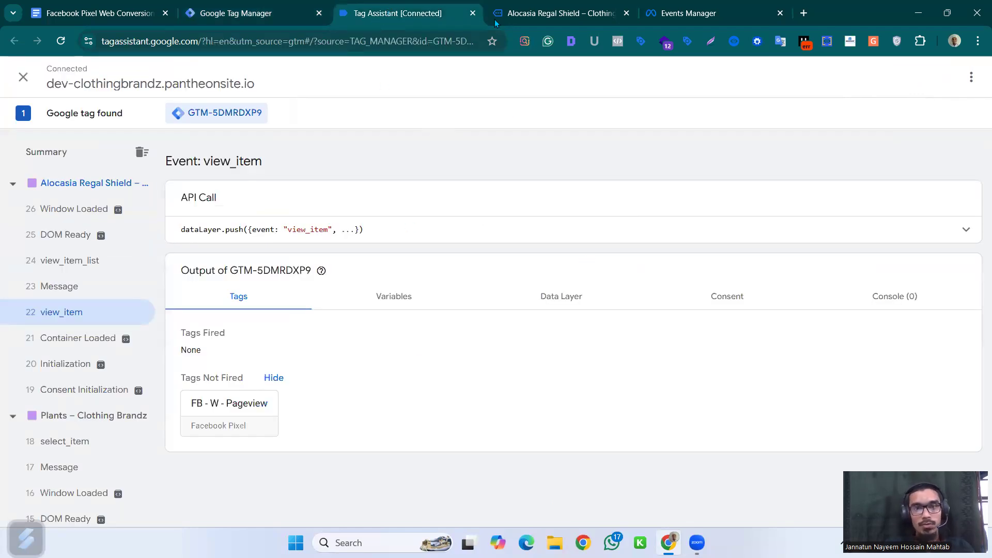
click(573, 12)
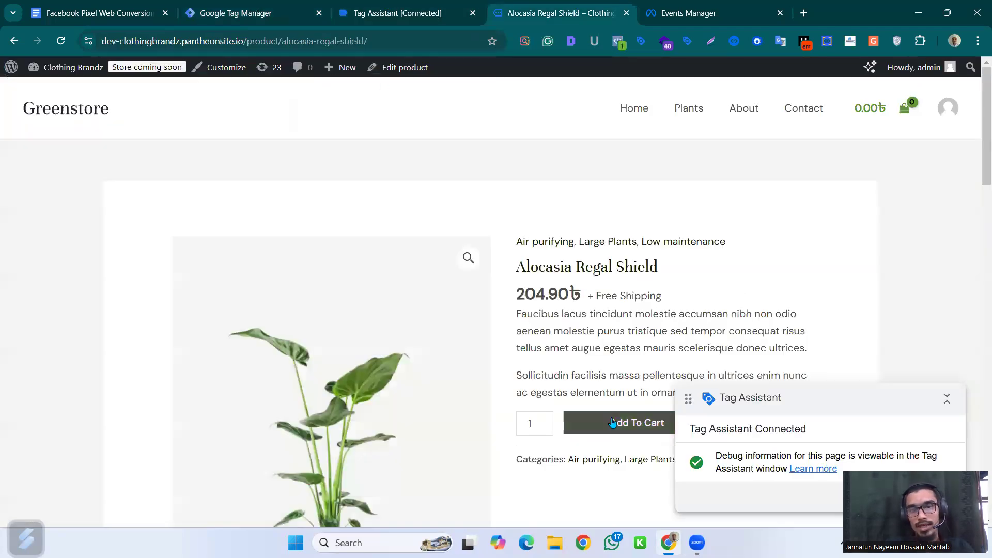
click(613, 423)
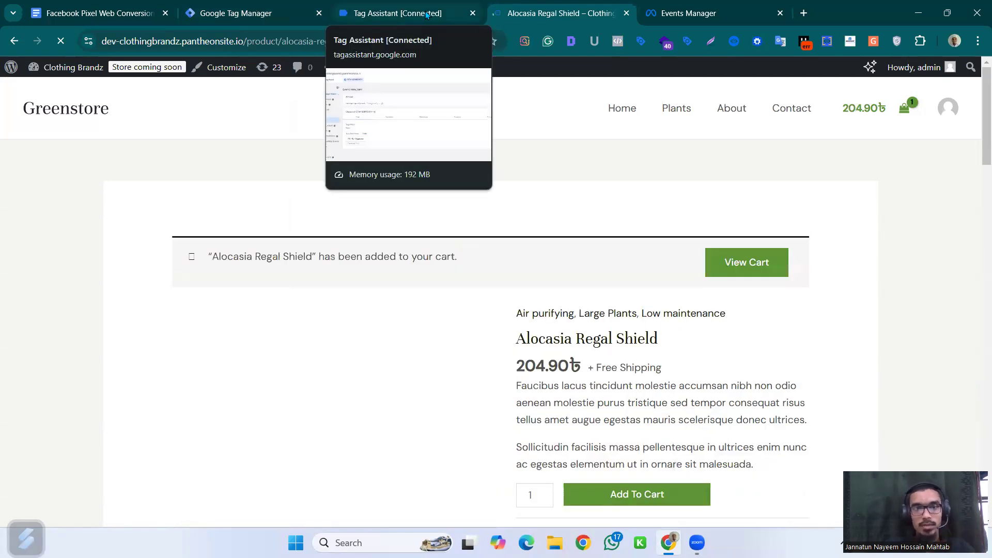
Step: Switch to Tag Assistant and examine the event name in the add_to_cart event's API call
click(426, 15)
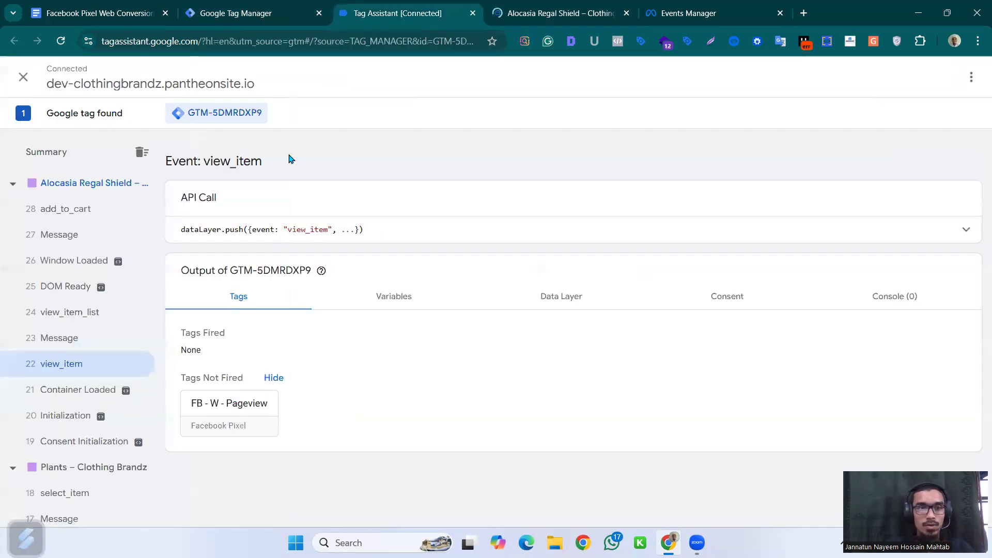
click(82, 209)
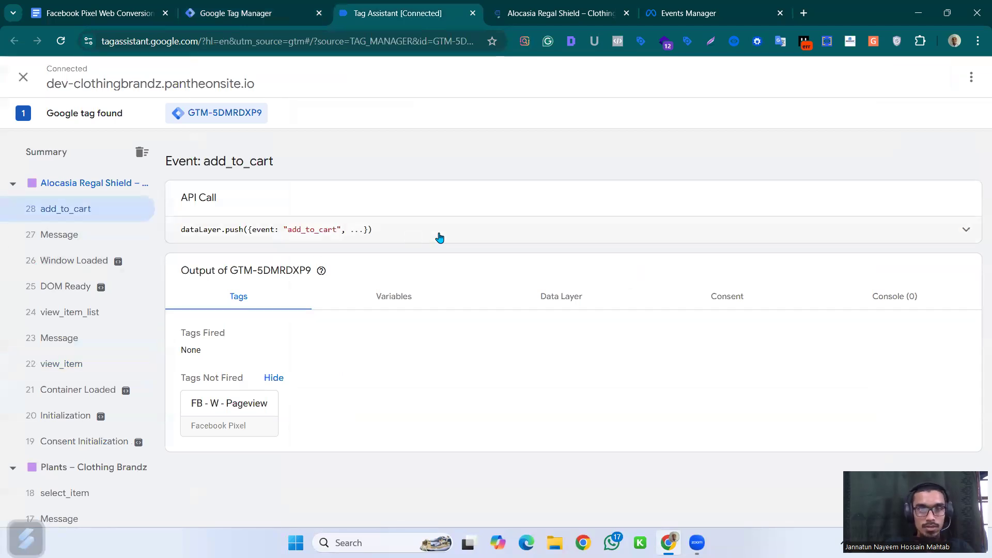
click(437, 233)
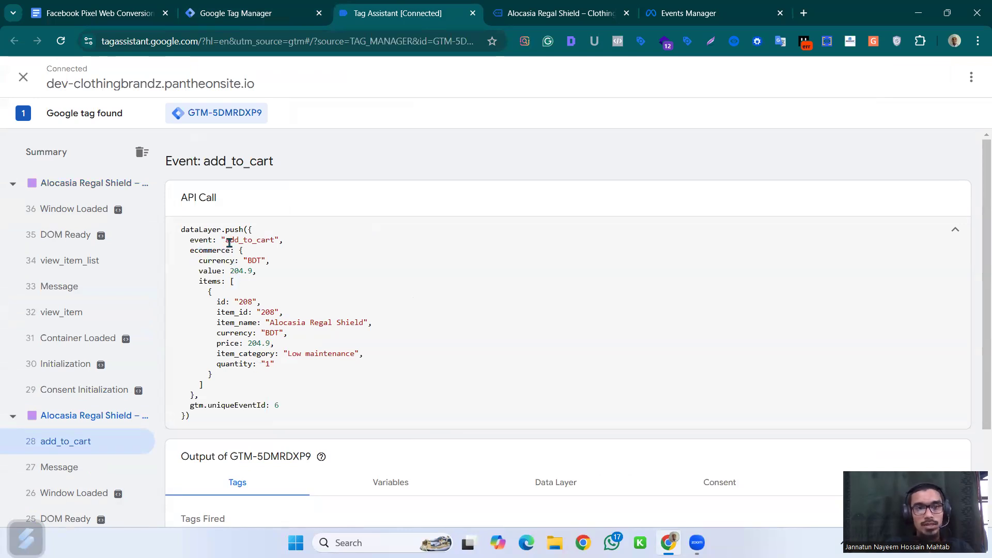
double_click(255, 240)
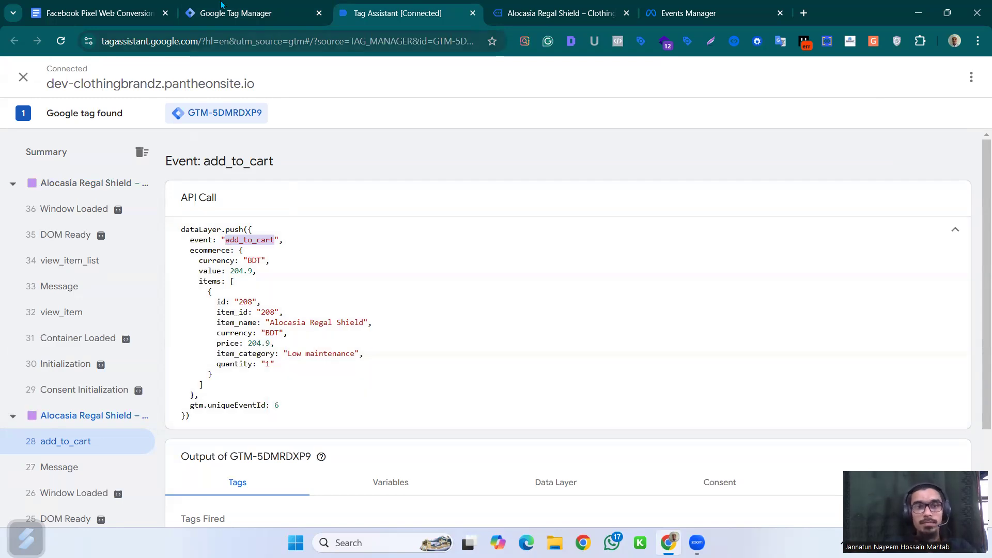
Step: In Google Tag Manager, copy the FB - W _ View Content tag and rename the copy "FB - W _ Add to cart"
click(224, 8)
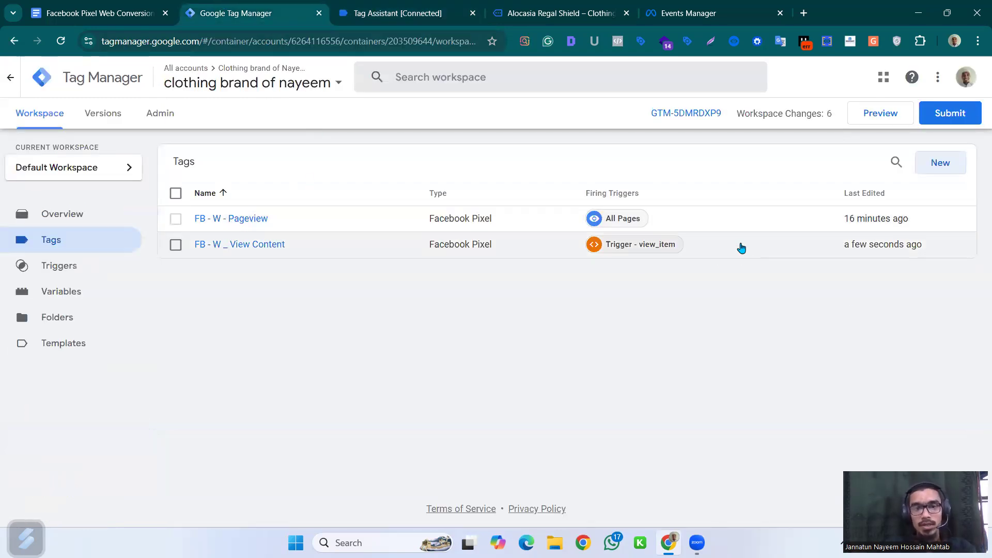
click(275, 243)
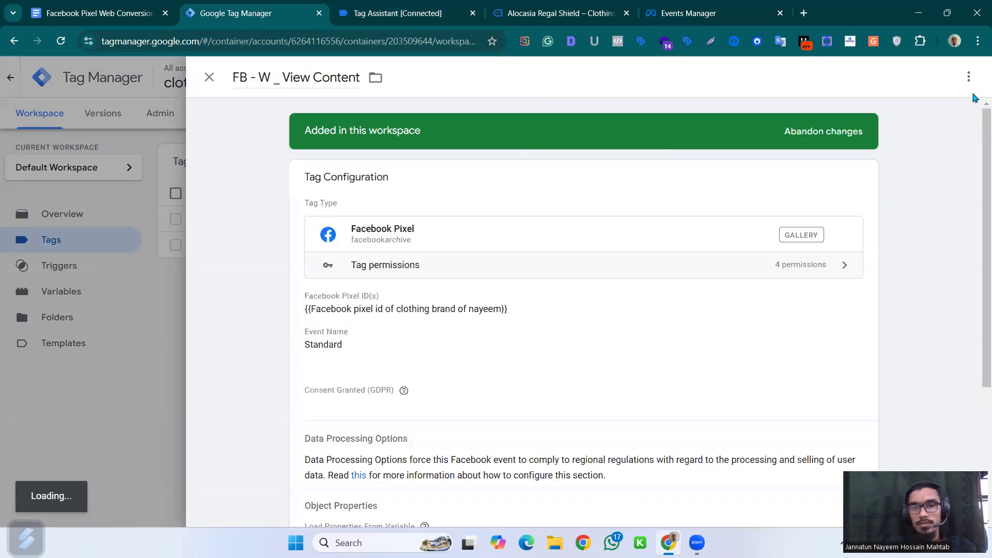
click(969, 76)
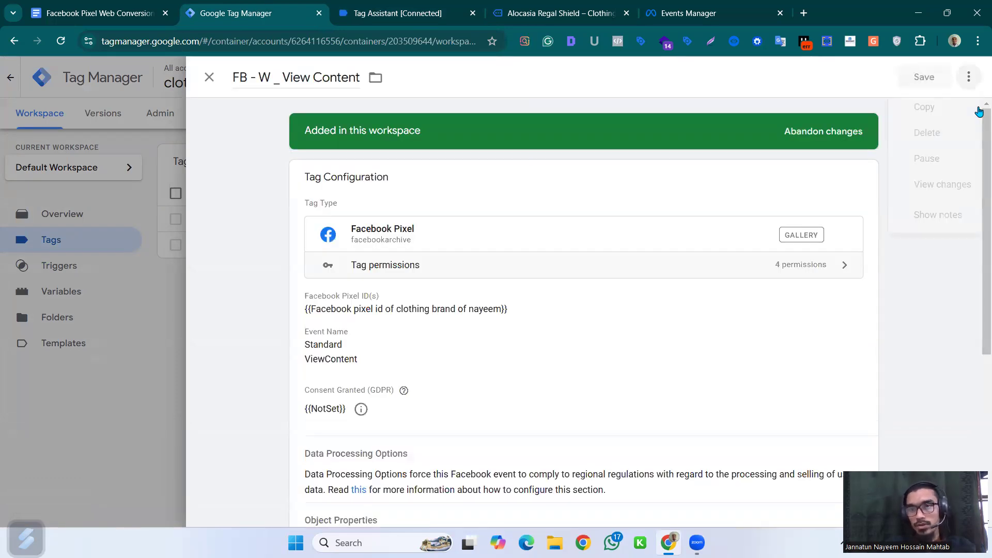
click(930, 104)
drag(284, 77, 206, 79)
key(BackSpace)
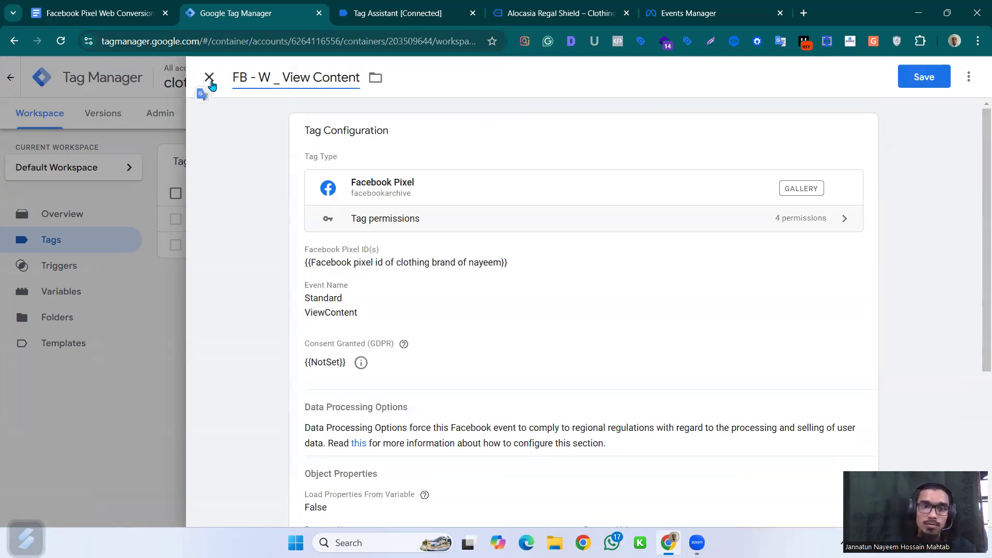
drag(282, 78, 368, 82)
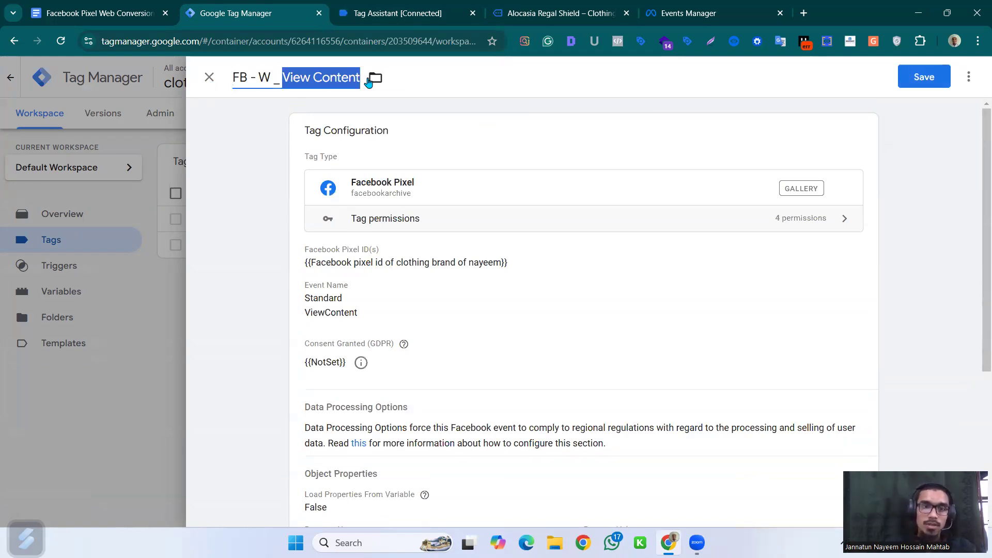
text(Add to cart)
Step: Set the standard event name of the copied Facebook Pixel tag to AddToCart
click(391, 315)
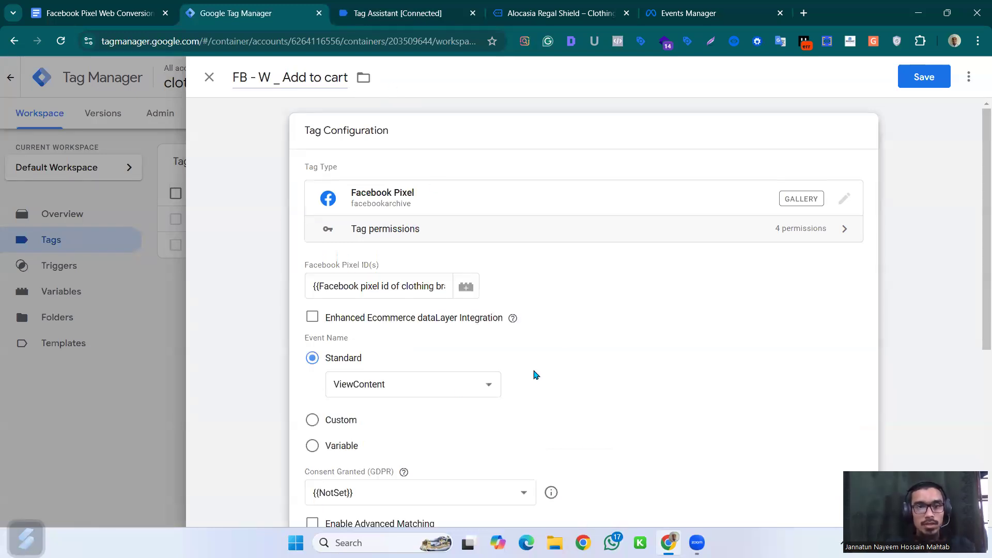
click(434, 385)
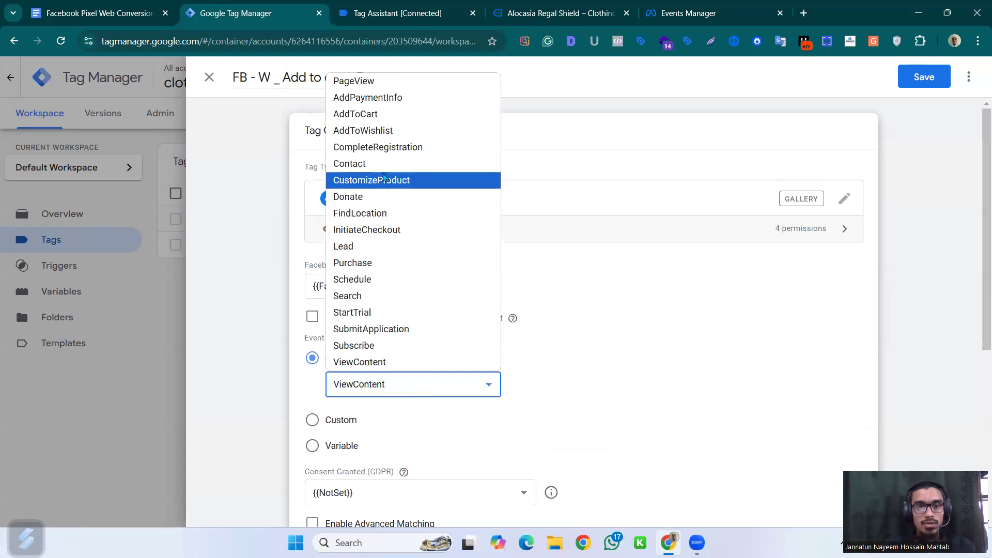
click(403, 115)
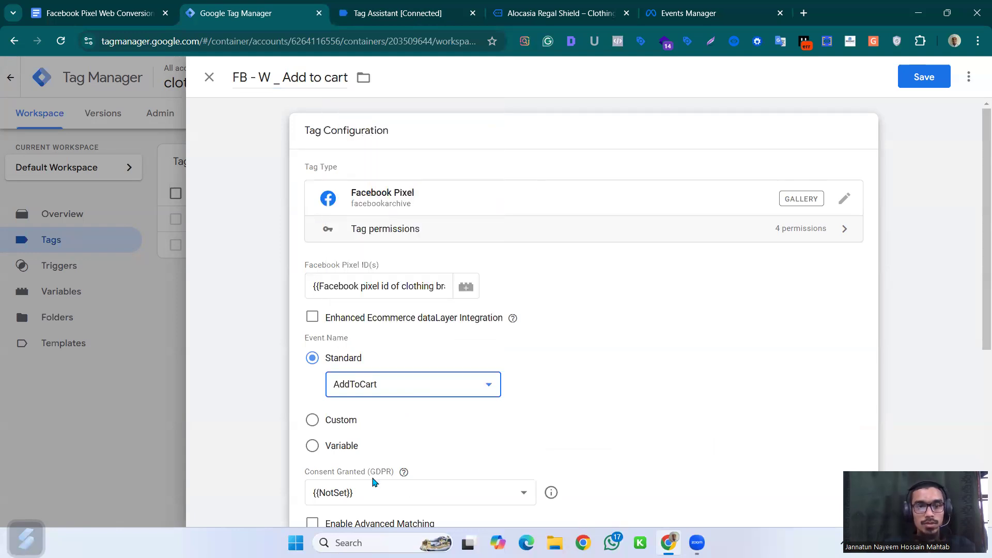
Step: Expand the tag's object properties and examine the property names, their values and the firing trigger
scroll(406, 432, down, 1)
scroll(440, 369, down, 2)
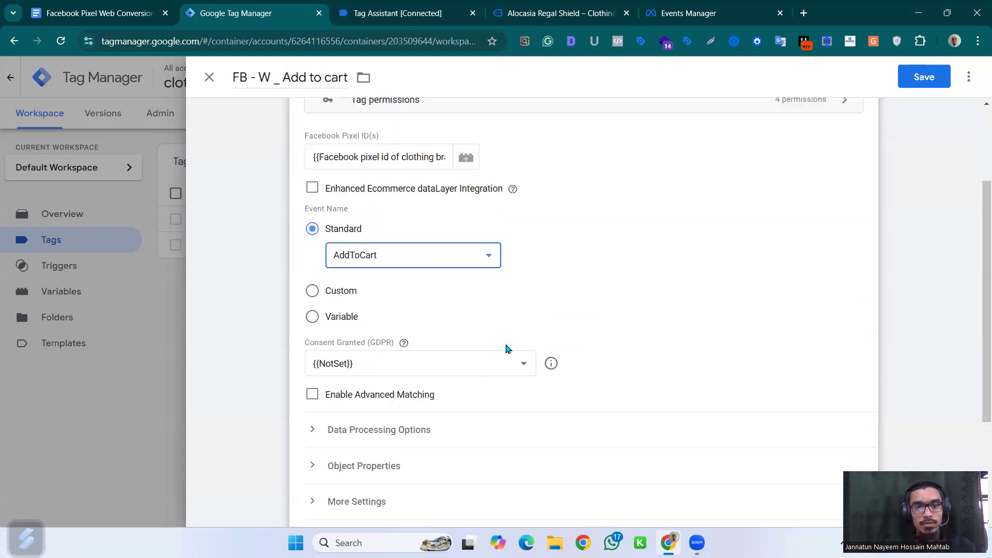
scroll(505, 346, down, 3)
click(399, 301)
scroll(602, 382, down, 1)
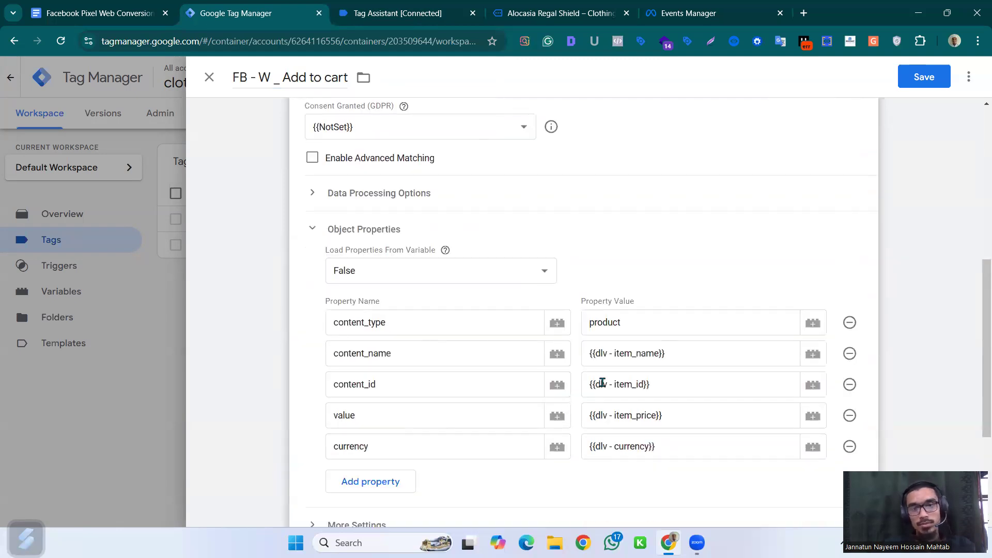
scroll(575, 370, down, 1)
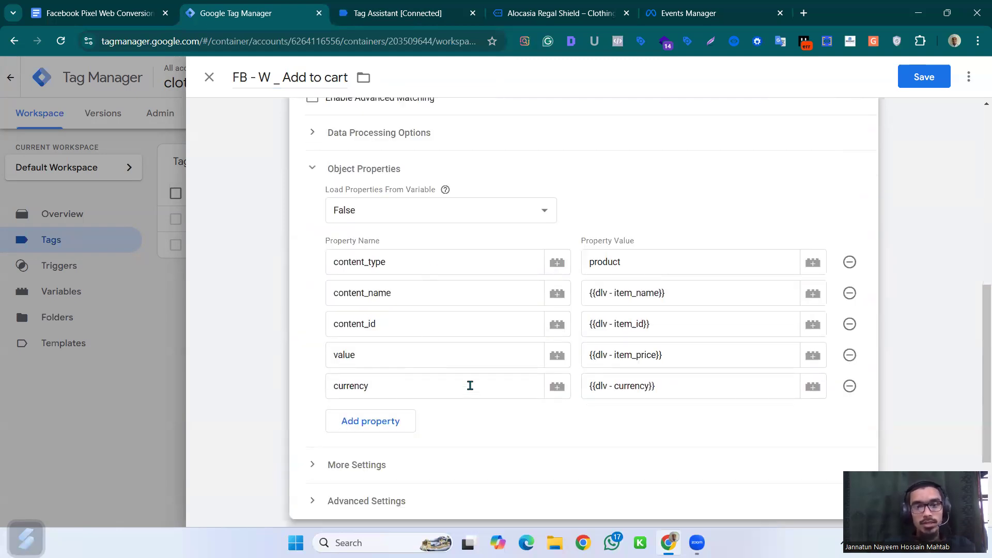
scroll(439, 393, down, 2)
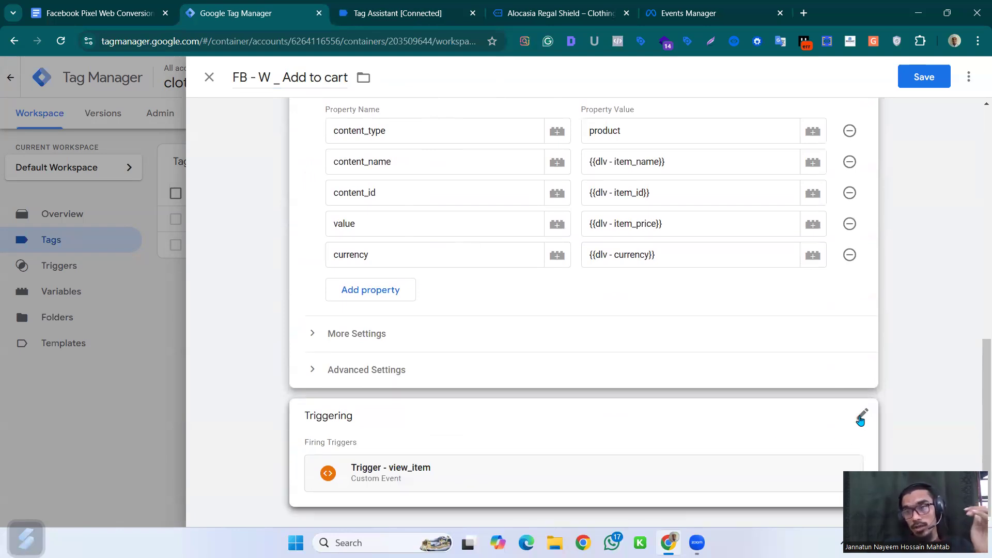
Step: Remove the Trigger - view_item firing trigger from the FB - W _ Add to cart tag and start a new trigger for it
click(861, 419)
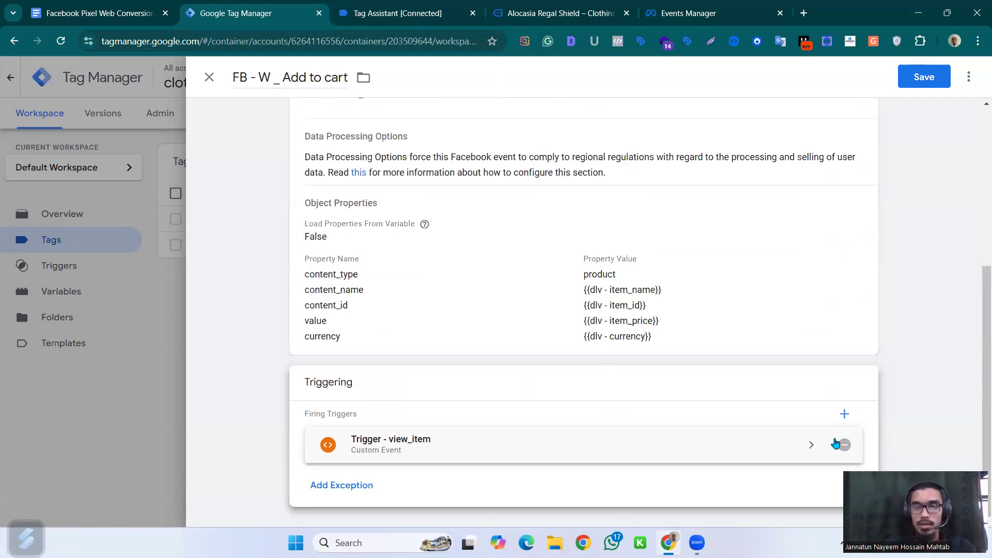
click(845, 445)
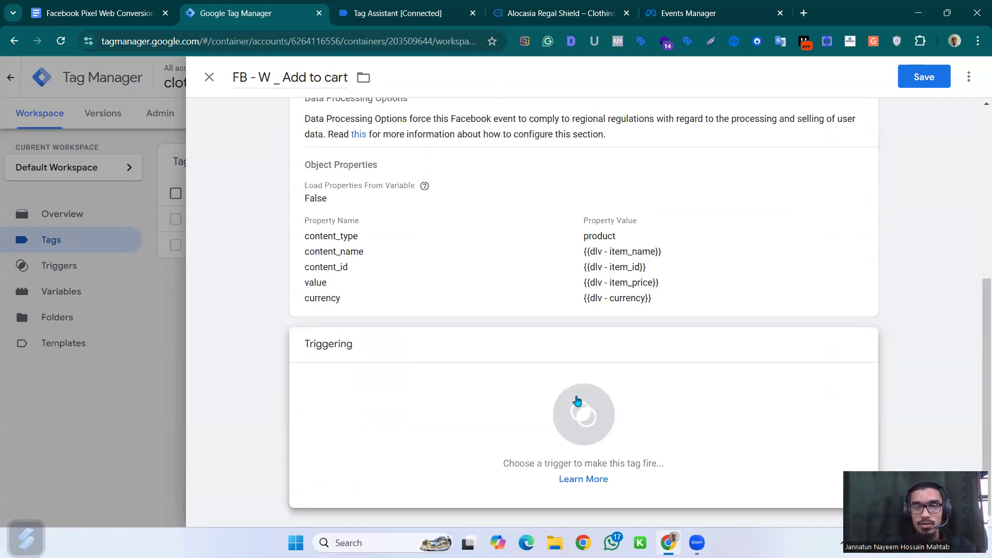
click(577, 400)
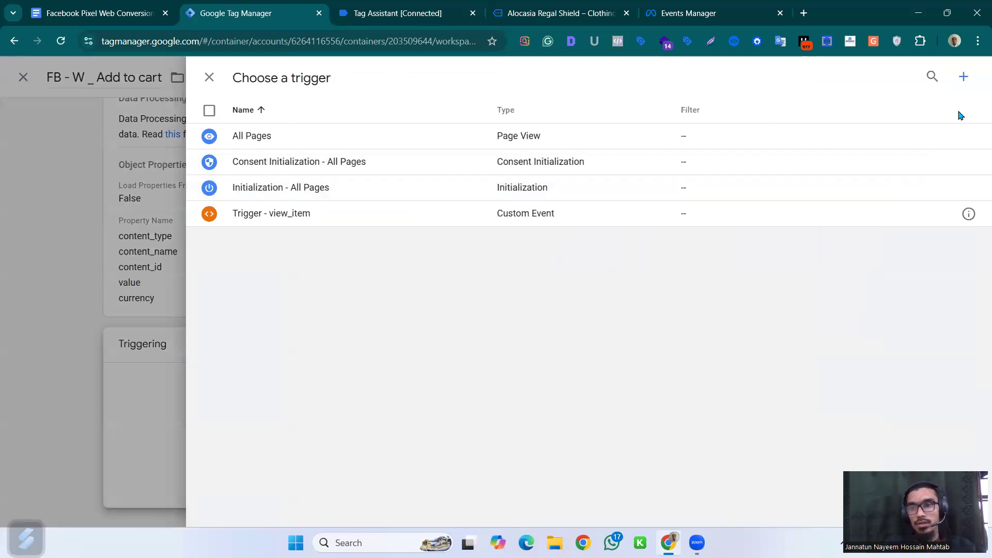
click(963, 76)
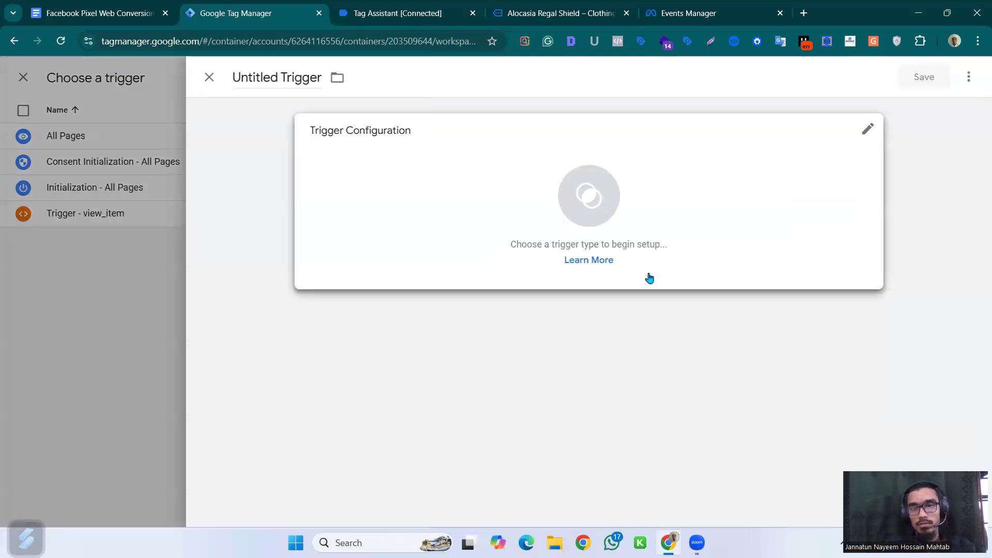
Step: Configure the new trigger as a Custom Event with the event name add_to_cart
click(641, 229)
scroll(742, 400, down, 5)
click(664, 364)
click(336, 261)
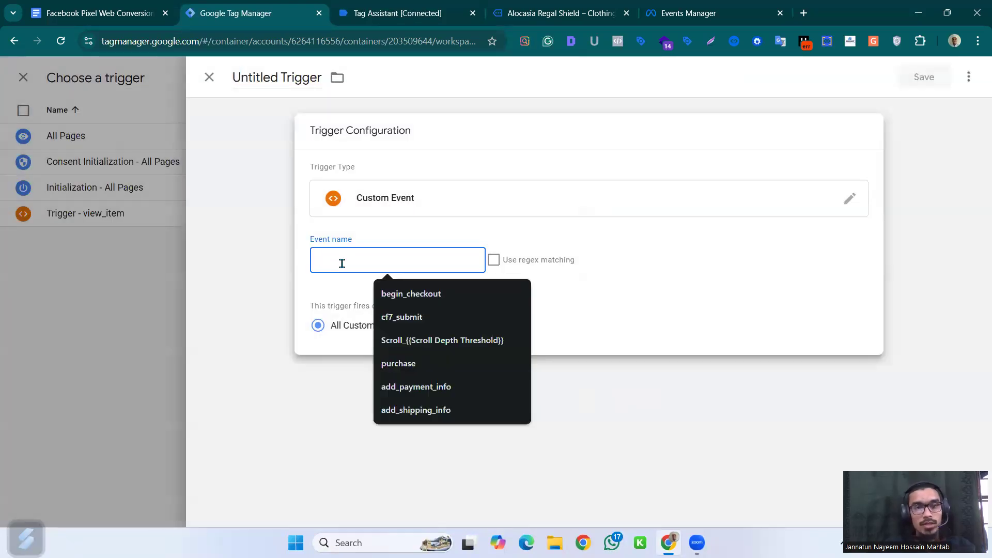
text(add_to_cart)
Step: Name the trigger "Trigger _ add_to_cart" and save both the trigger and the FB - W _ Add to cart tag
click(280, 76)
text(Trigger )
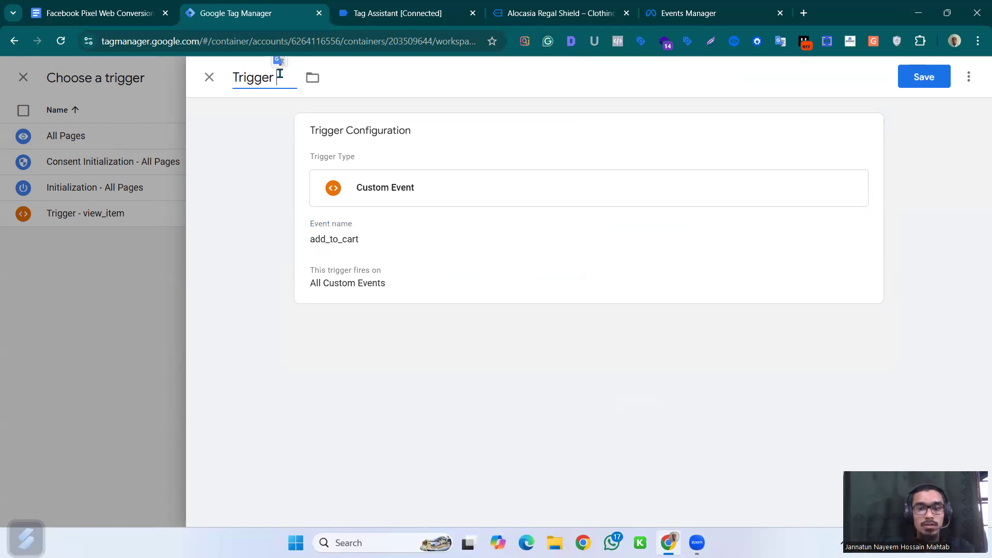
text(_ add_to_cart)
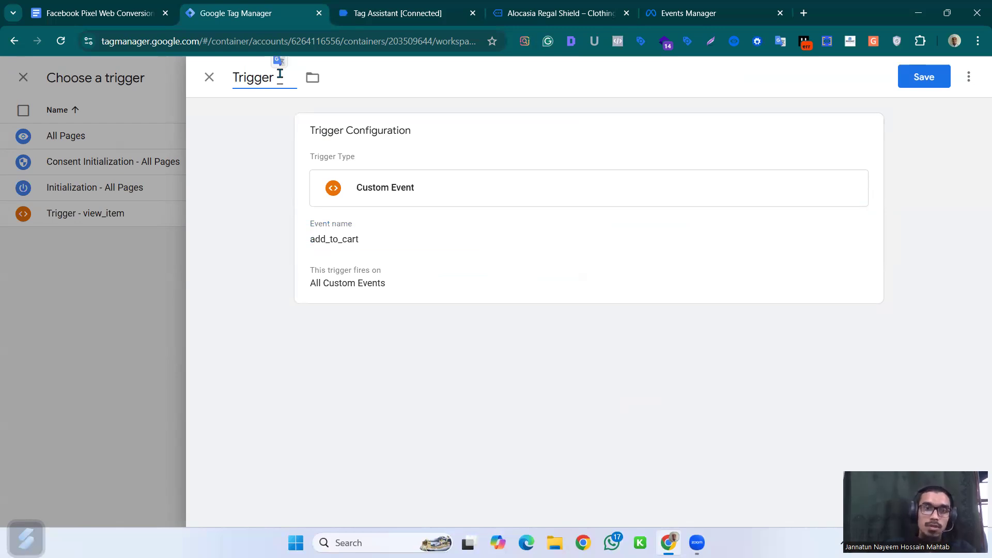
key(ctrl+v)
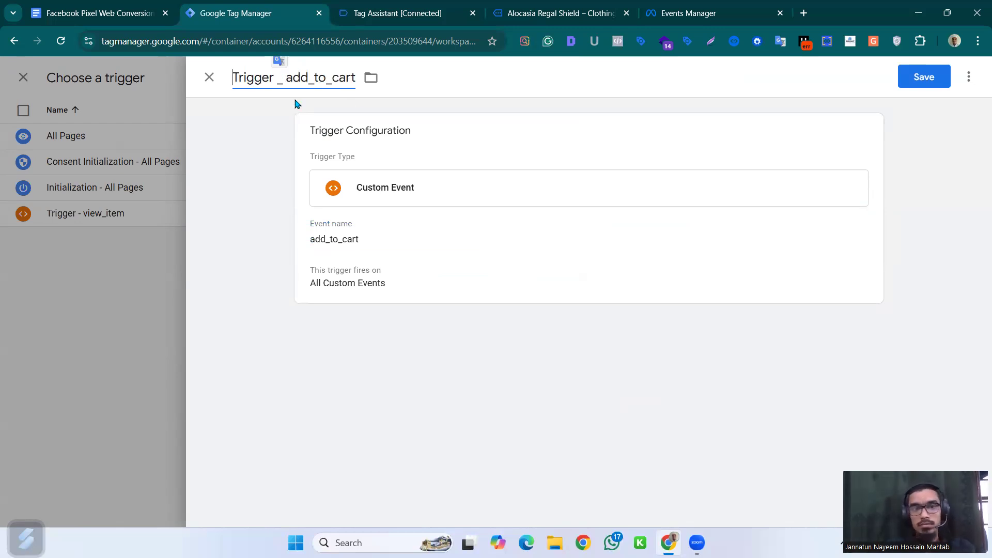
key(Return)
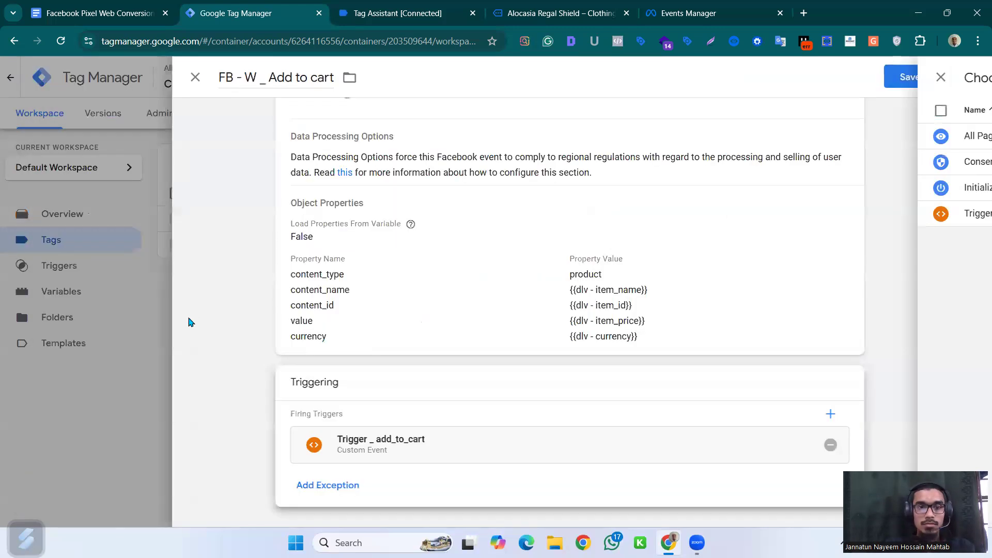
scroll(671, 190, up, 5)
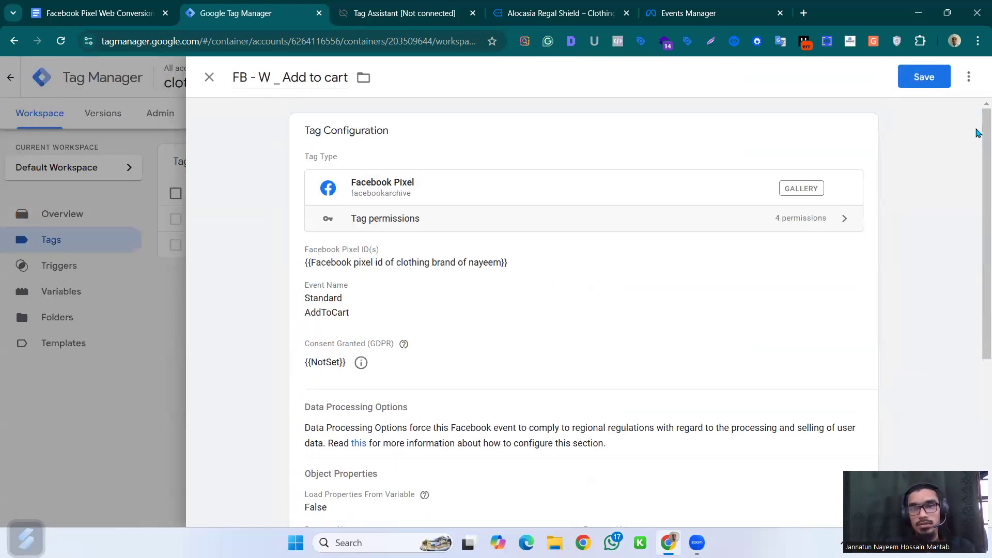
click(924, 77)
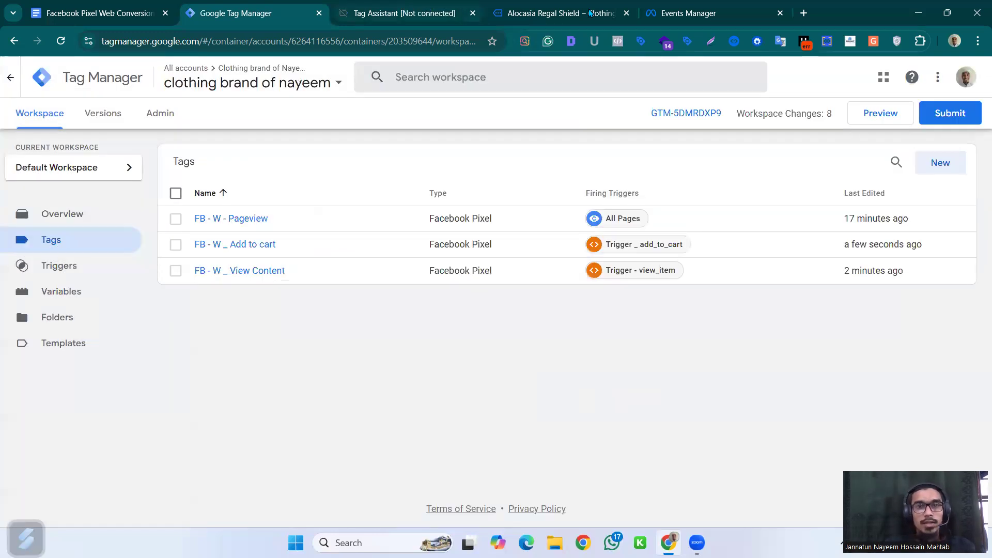
Step: Switch to the store, open the Birdnest Japanese product from the home page and check its fired events in Meta Pixel Helper
click(590, 13)
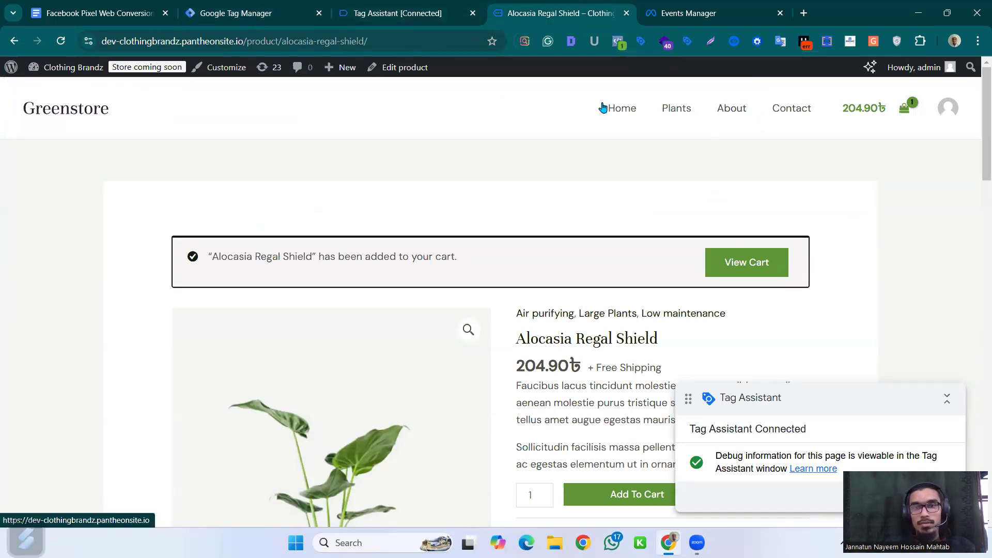
click(623, 125)
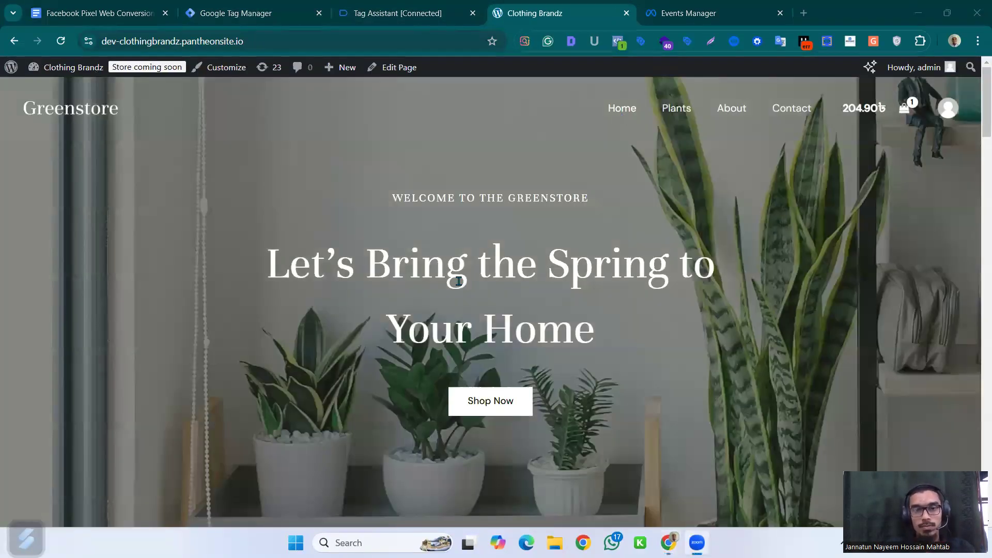
scroll(290, 391, down, 3)
scroll(290, 391, down, 4)
click(282, 375)
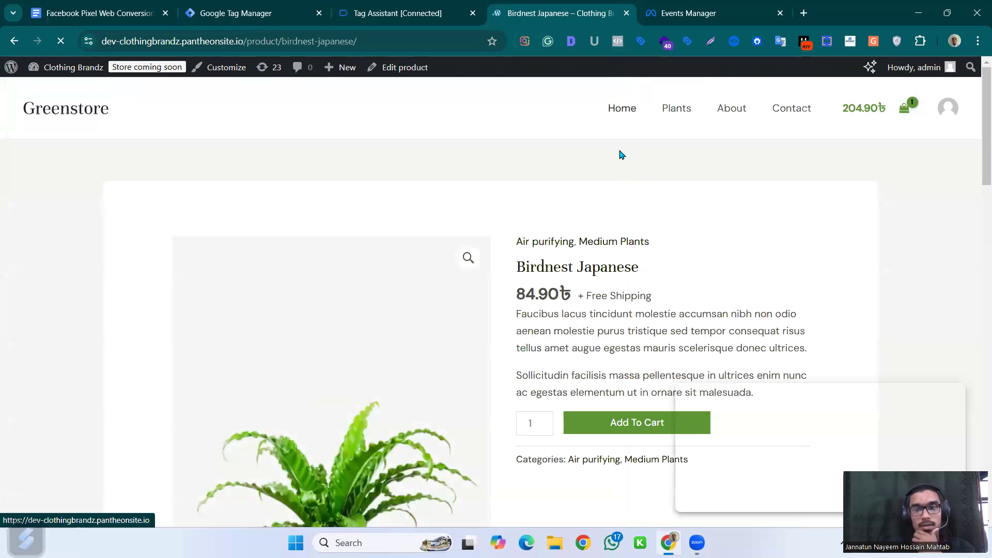
click(619, 47)
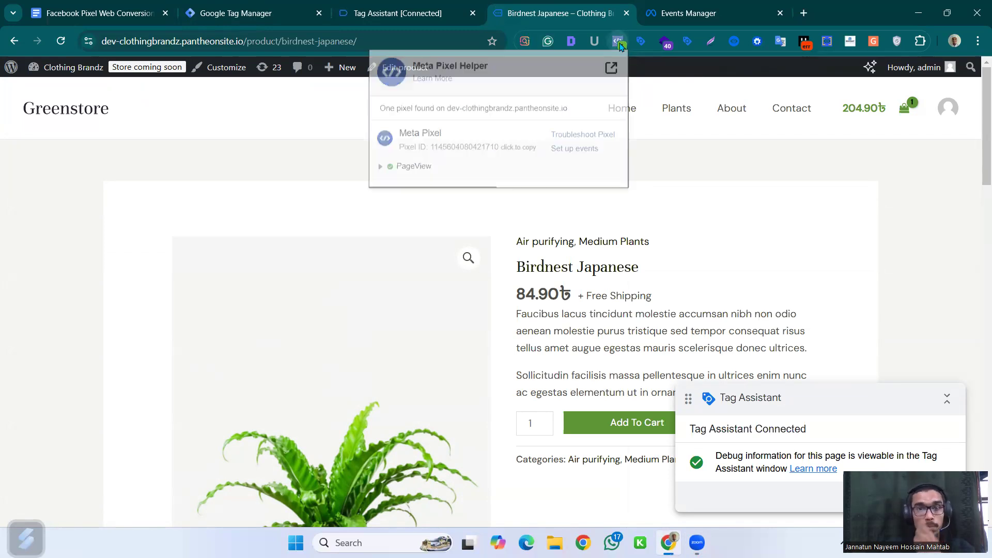
click(627, 14)
click(473, 13)
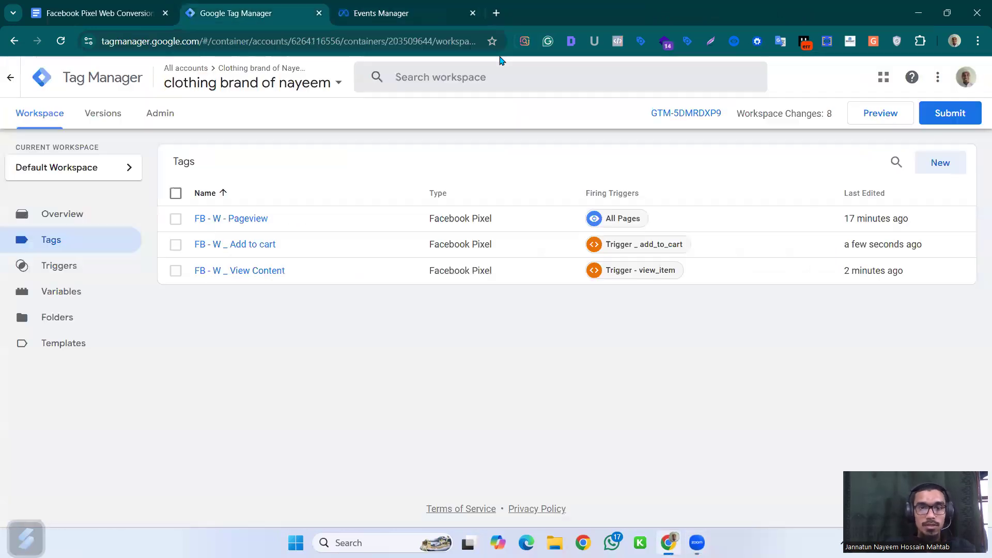
click(249, 12)
click(891, 117)
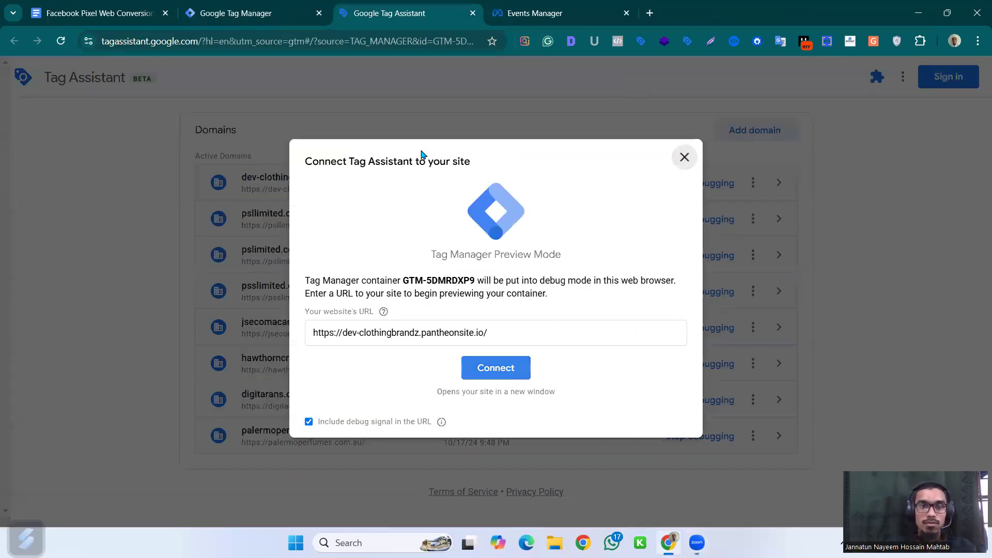
key(Return)
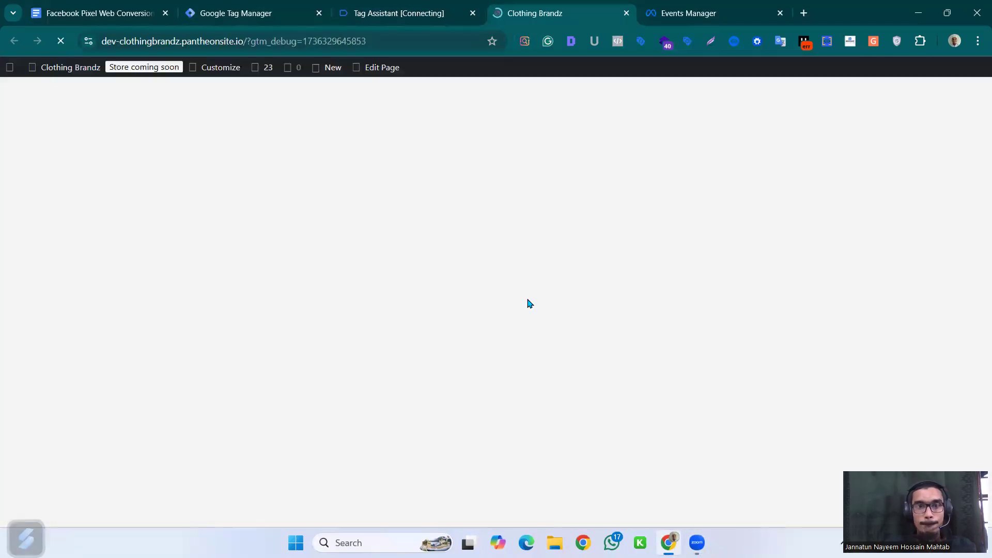
Step: Open the Birdnest Japanese product in the new debug session and examine the ViewContent event's custom parameters in Meta Pixel Helper
scroll(277, 355, down, 8)
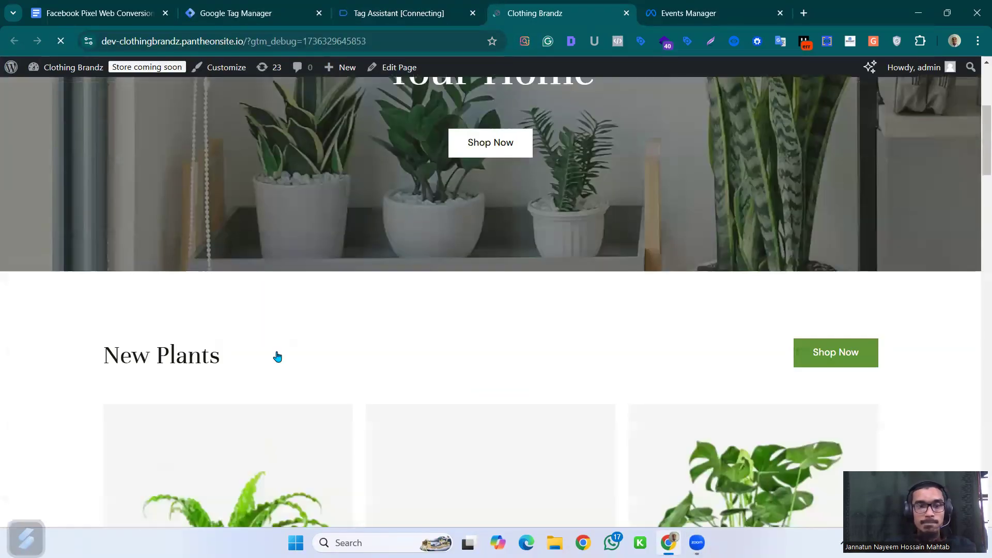
click(253, 358)
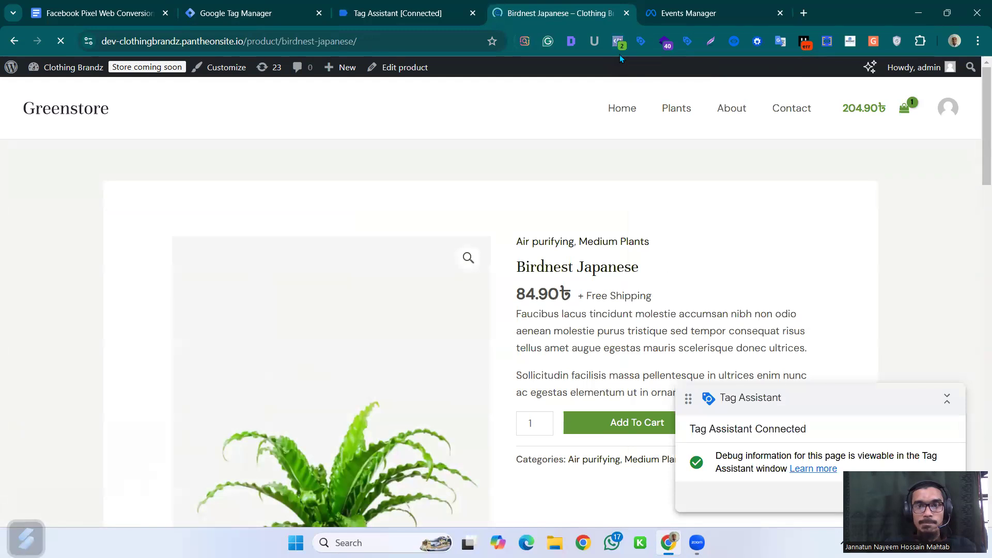
click(618, 43)
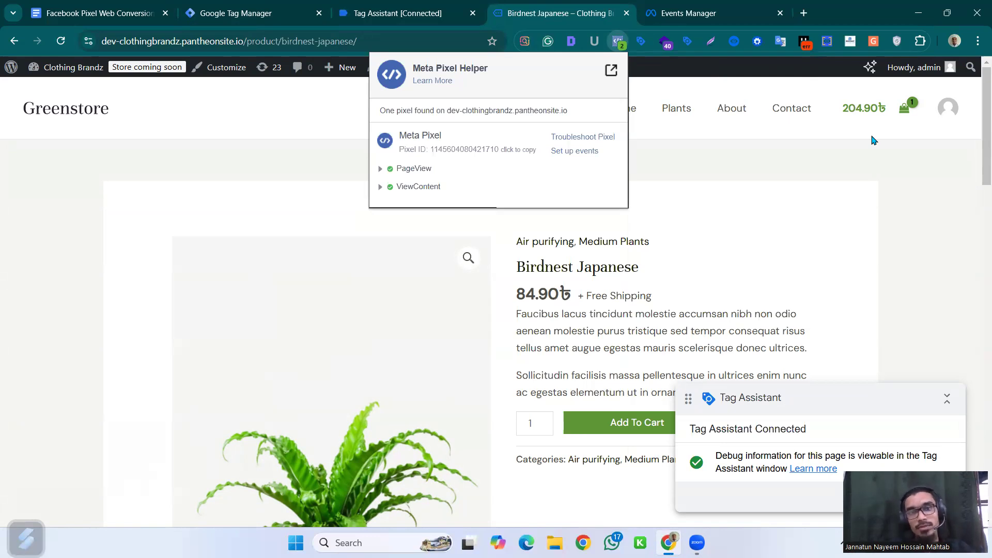
click(461, 190)
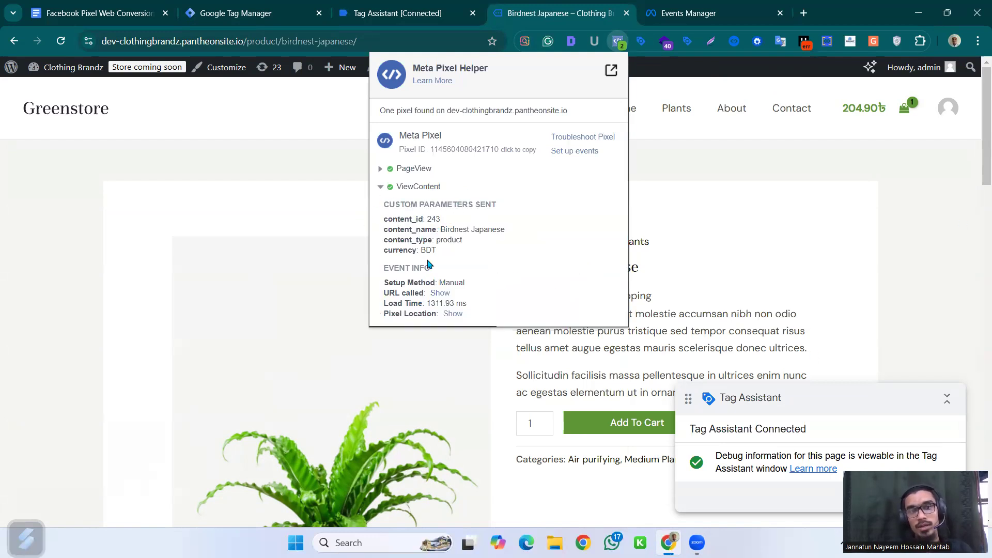
scroll(739, 321, down, 2)
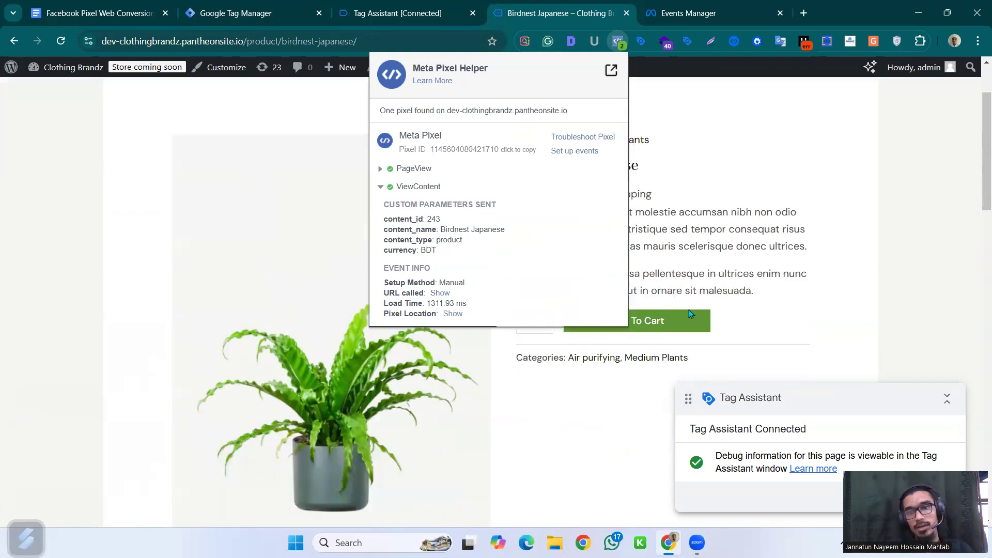
scroll(703, 318, up, 1)
scroll(708, 322, up, 1)
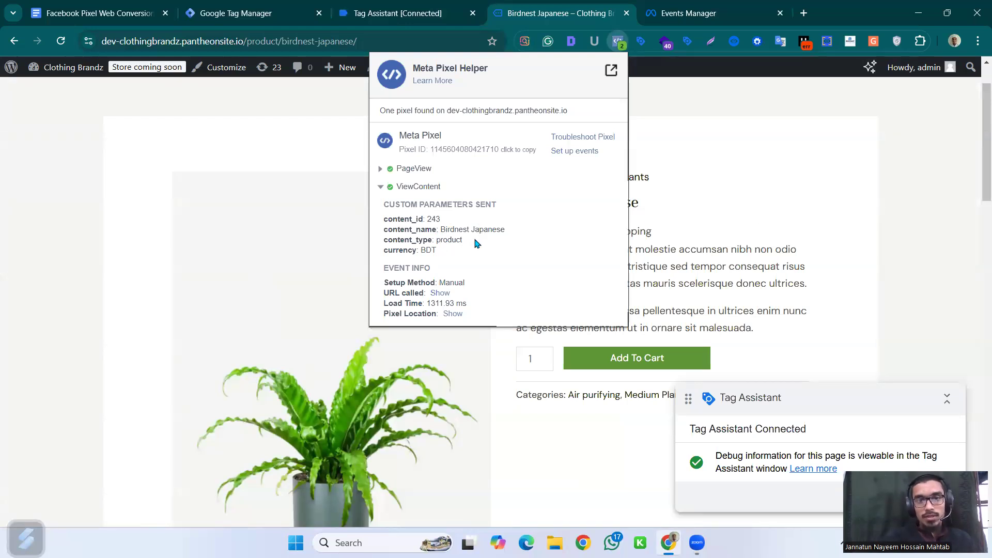
click(773, 217)
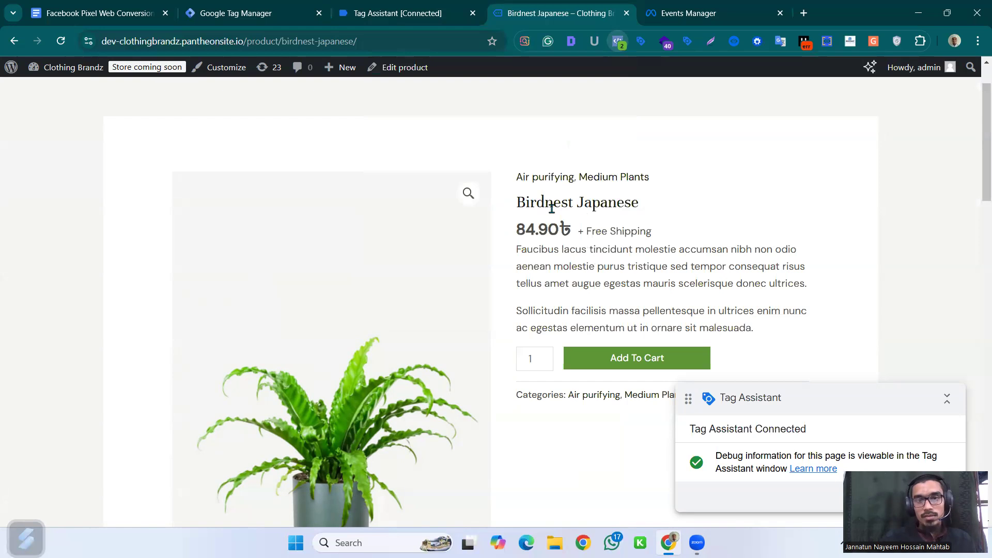
Step: Open the related product Aralia Ming and check its fired pixel events in Meta Pixel Helper
scroll(558, 170, down, 10)
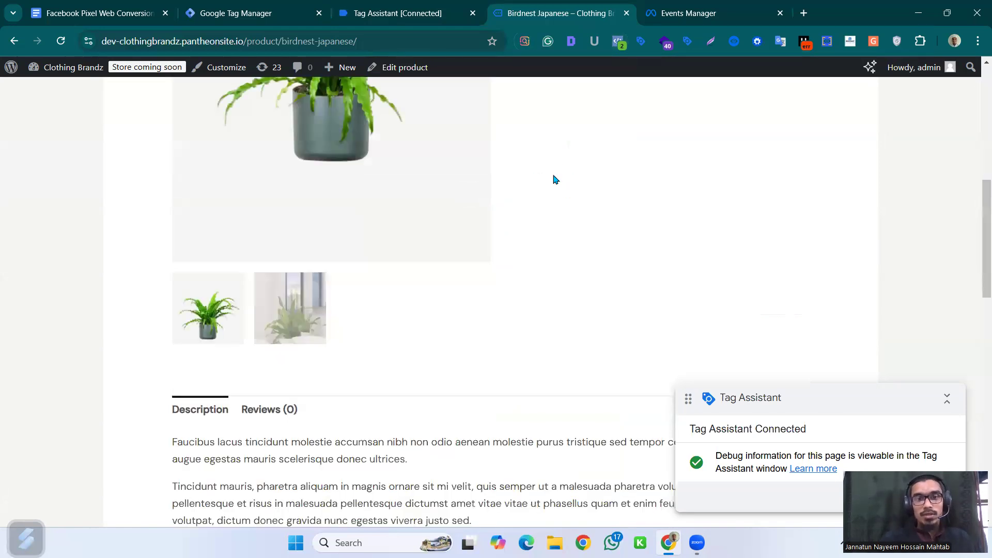
click(281, 343)
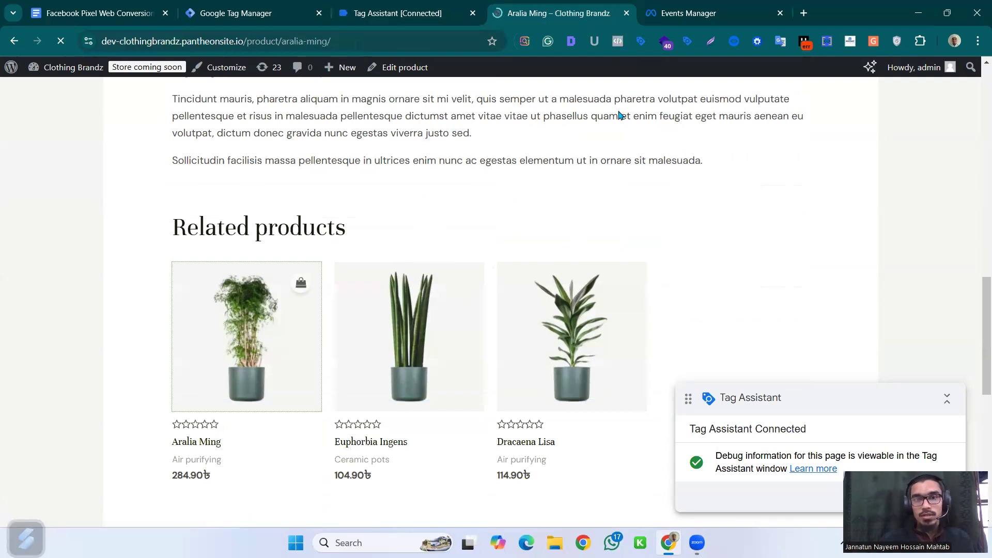
click(620, 45)
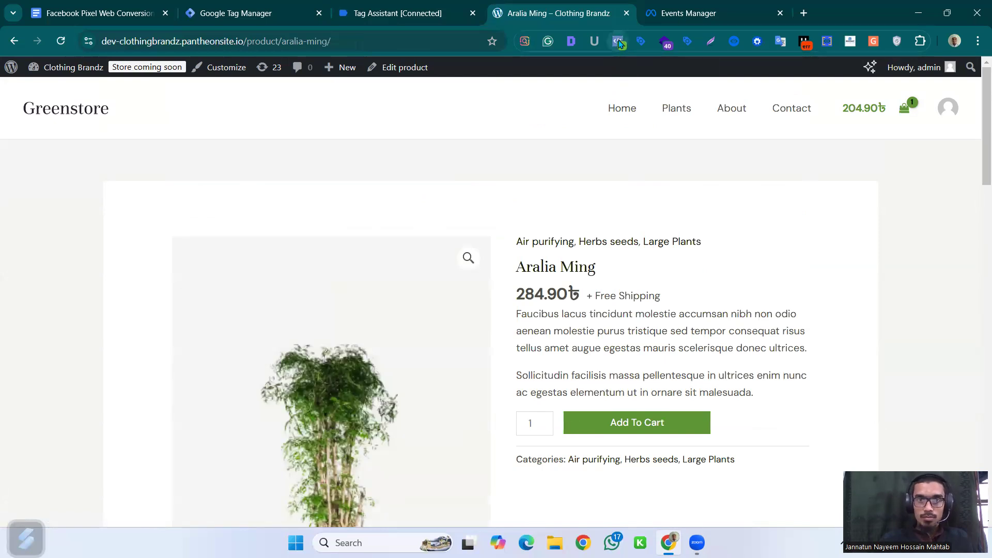
click(619, 41)
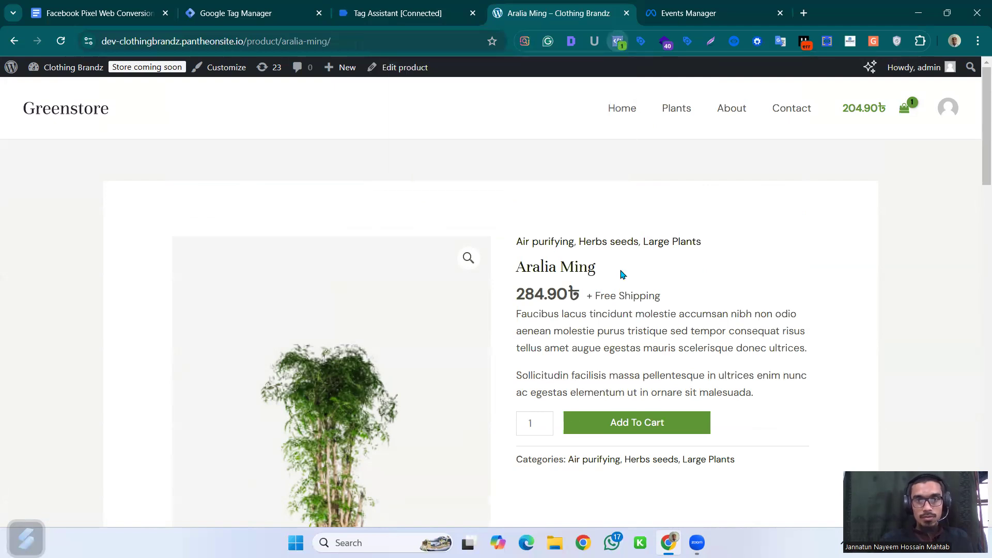
Step: Try to add Aralia Ming to the cart, reload the product page and recheck its events in Meta Pixel Helper
scroll(639, 266, down, 1)
scroll(639, 267, down, 2)
click(623, 296)
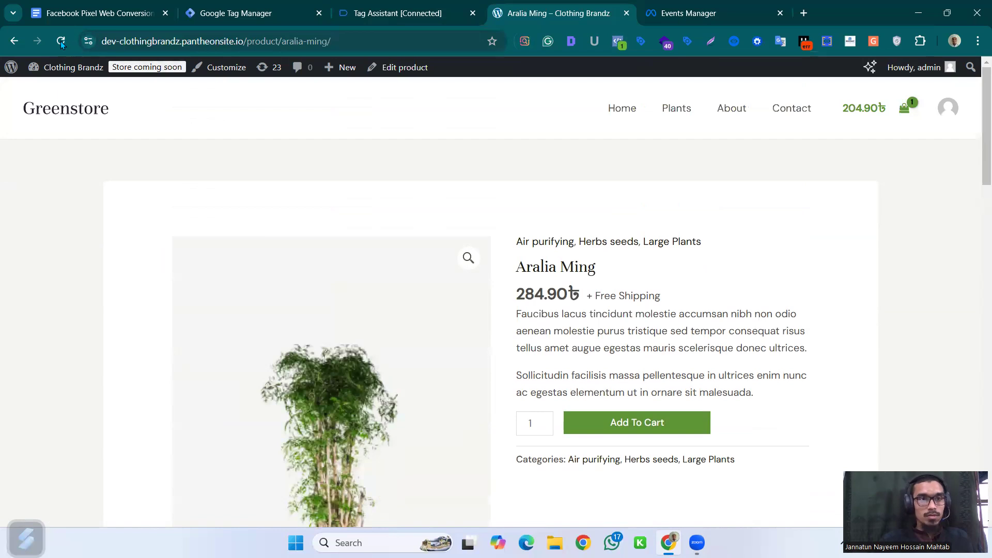
click(412, 68)
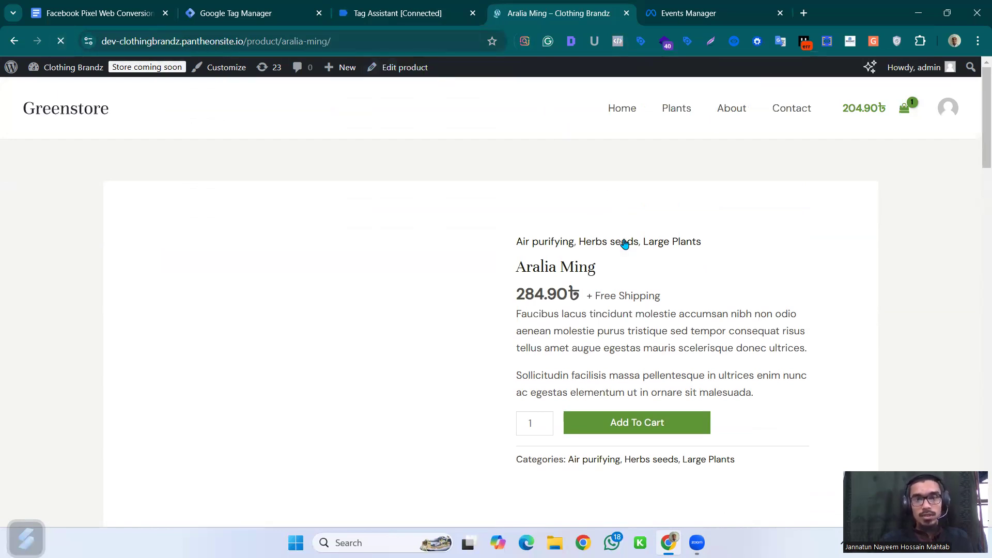
click(619, 50)
click(619, 47)
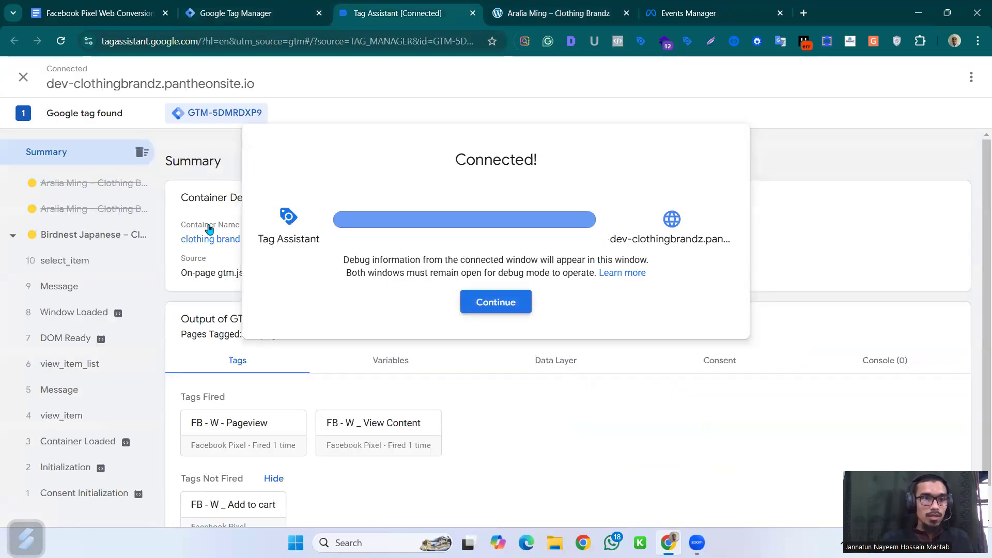
Step: In Tag Assistant, examine the fired and not-fired tags and the Aralia Ming page entries, and return to Google Tag Manager
click(209, 229)
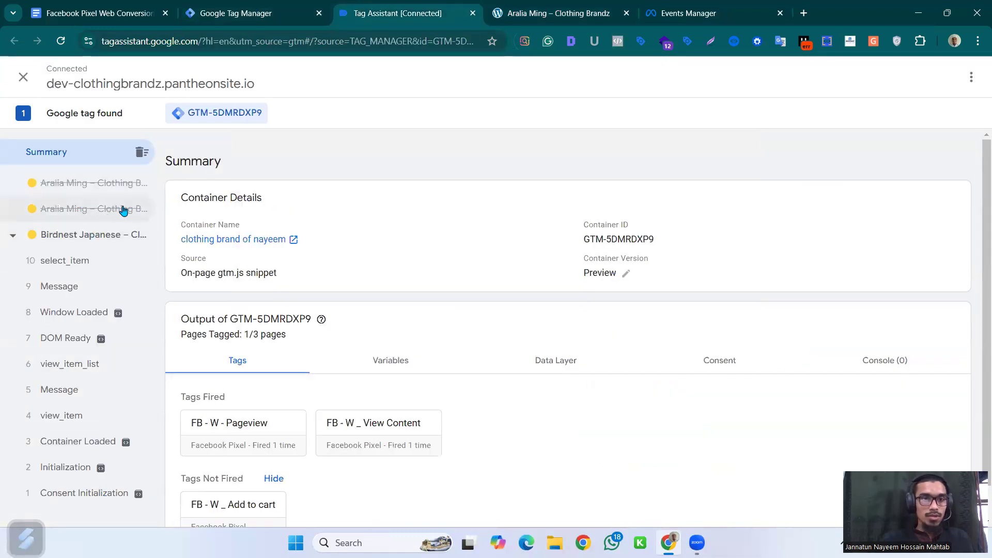
scroll(486, 357, down, 1)
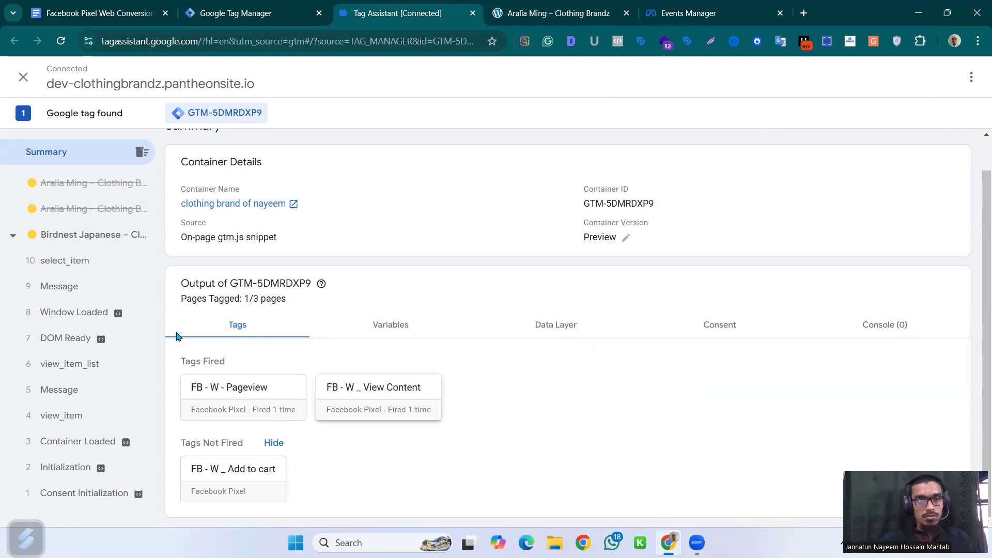
click(85, 208)
click(85, 189)
click(84, 209)
click(272, 14)
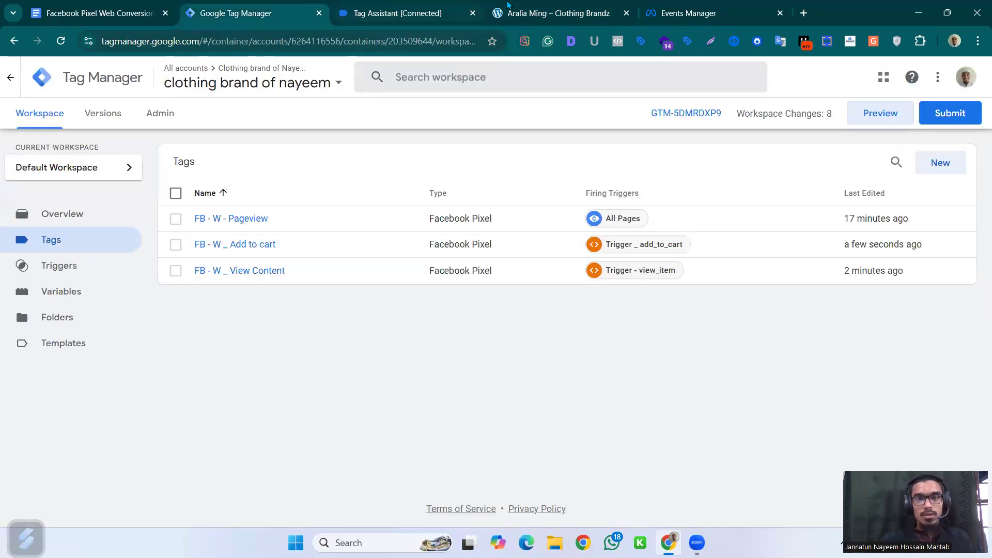
Step: Close the Aralia Ming product page and the connected Tag Assistant session, returning to the container's tag list
click(543, 13)
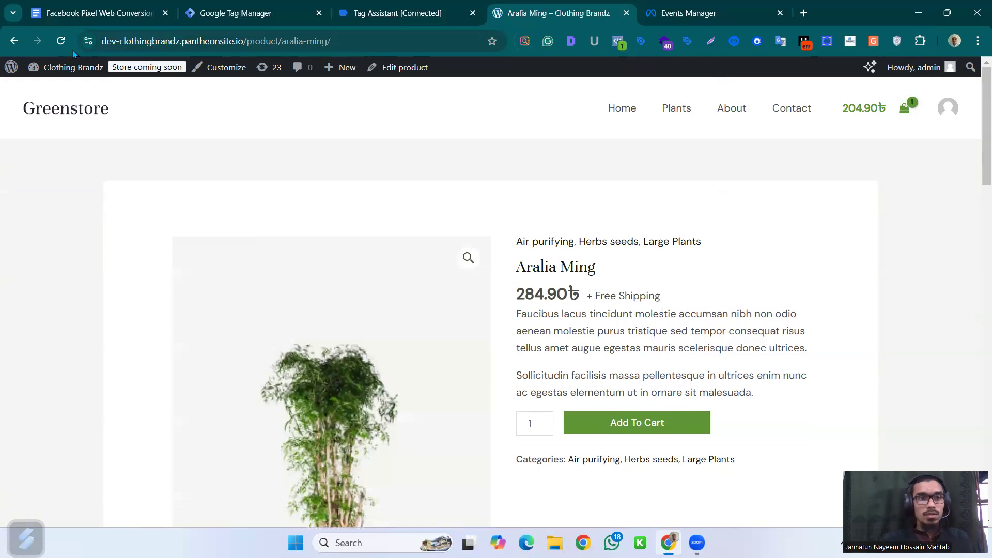
click(625, 14)
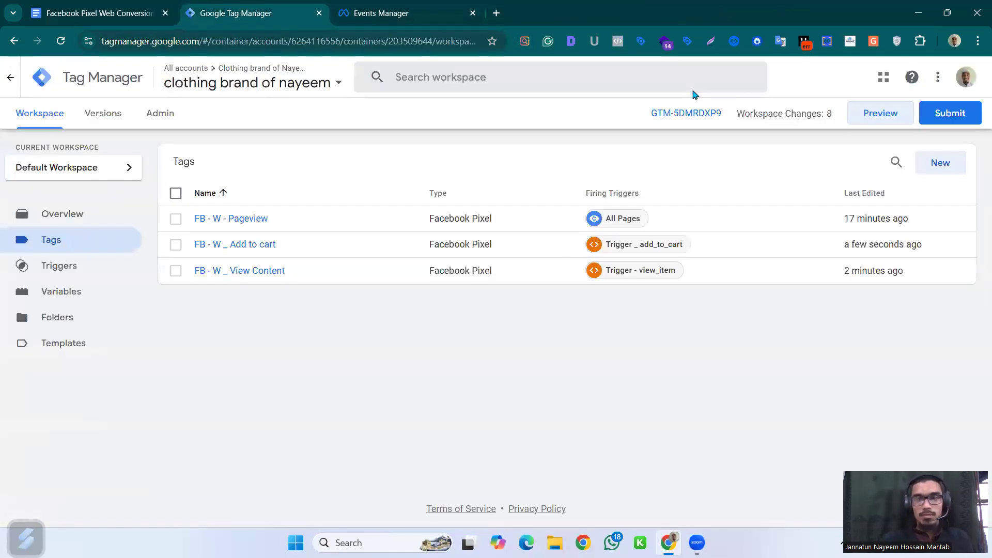
click(949, 113)
key(Escape)
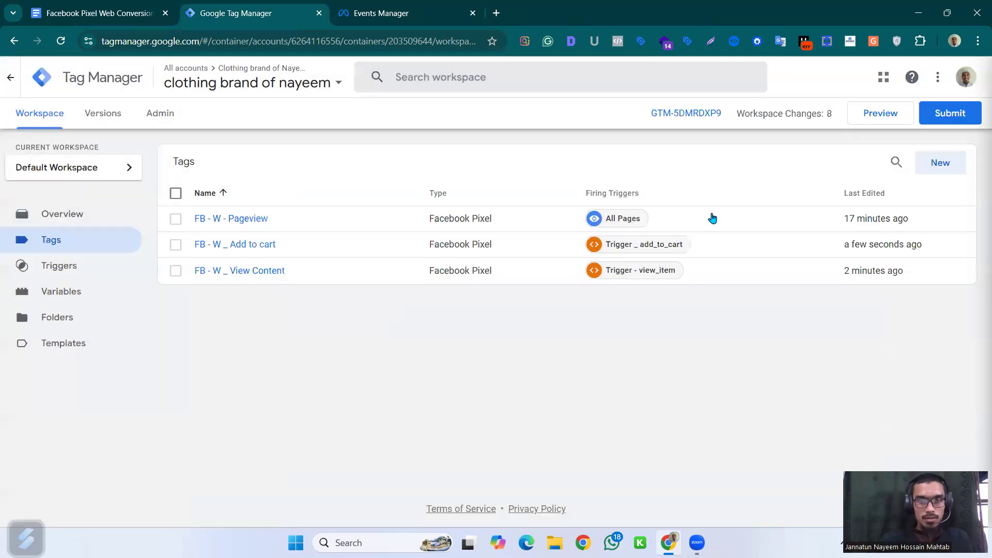
Step: Examine the configuration of the add_to_cart trigger attached to the FB - W _ Add to cart tag
click(696, 244)
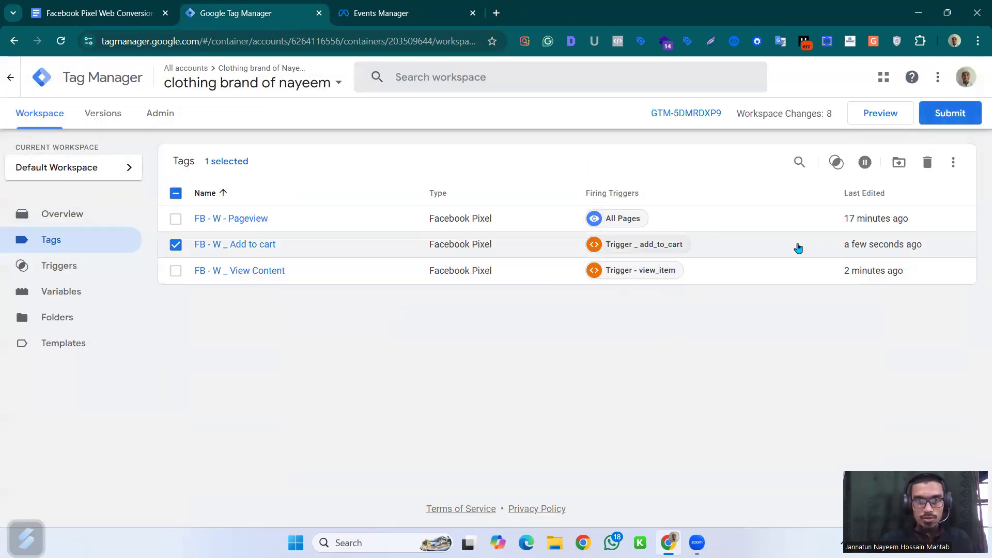
click(632, 245)
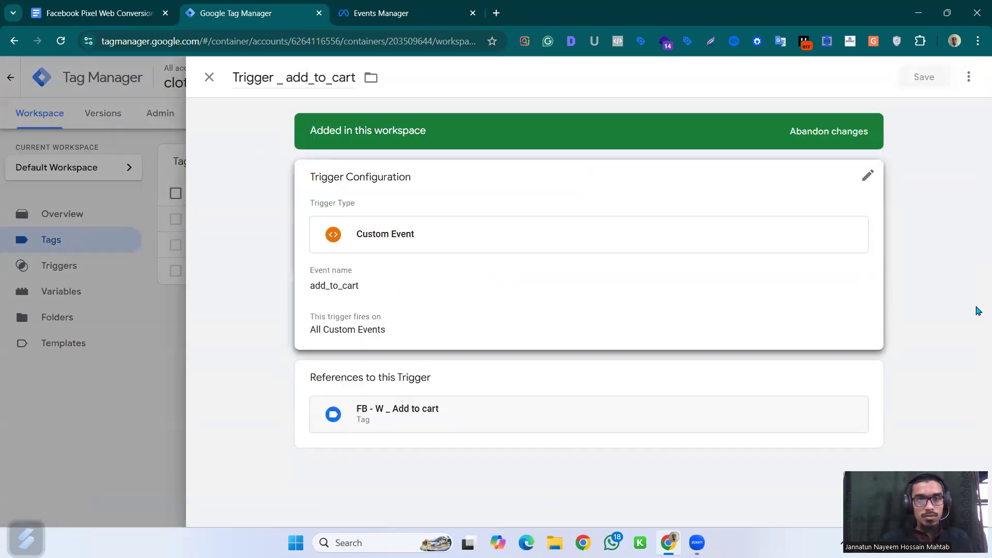
click(139, 360)
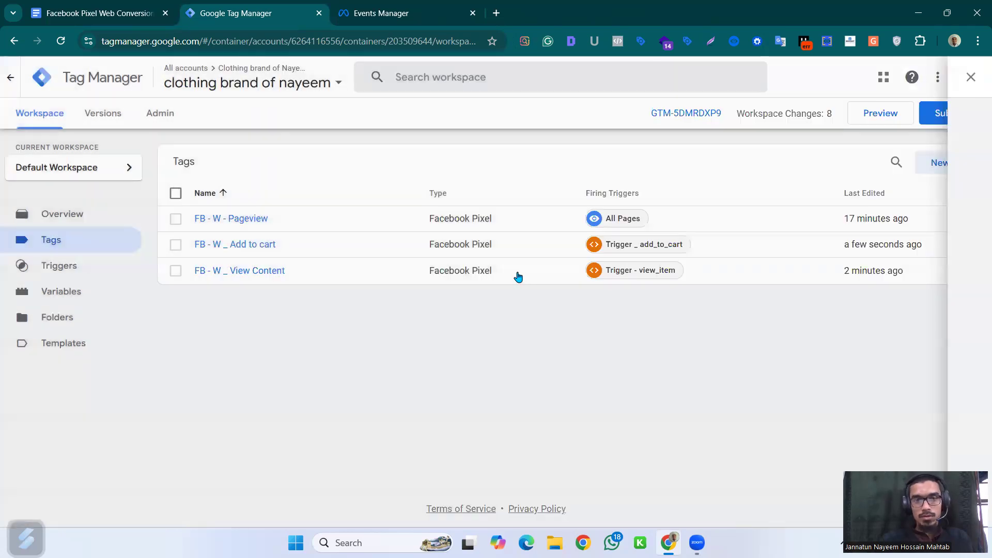
Step: Review the FB - W _ View Content tag's object properties and its view_item trigger configuration
click(505, 275)
click(348, 274)
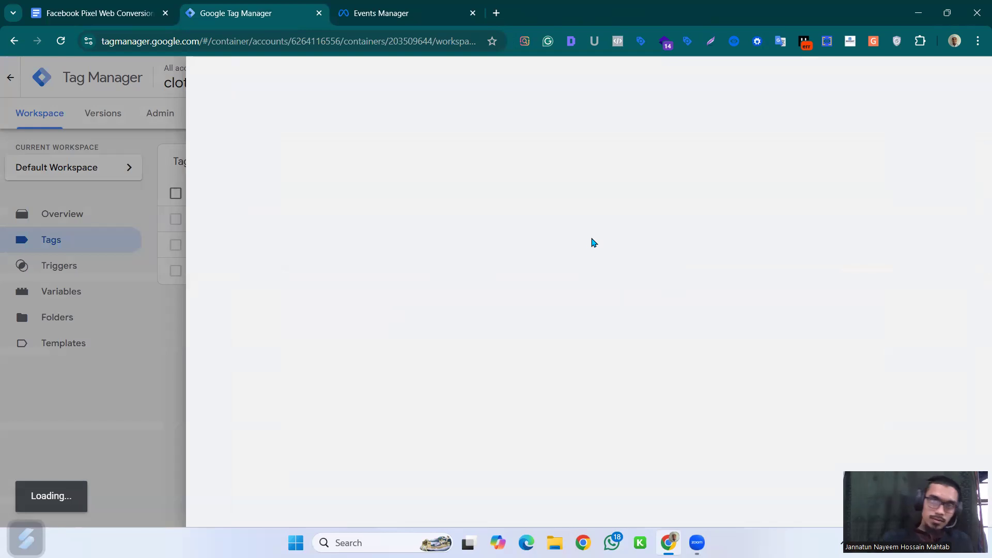
scroll(577, 241, down, 1)
scroll(577, 241, down, 5)
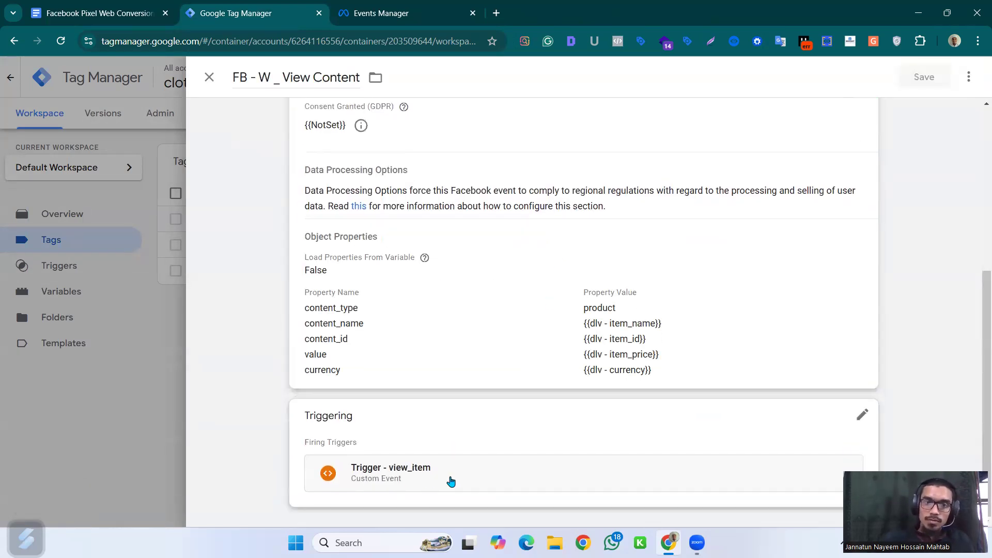
click(484, 473)
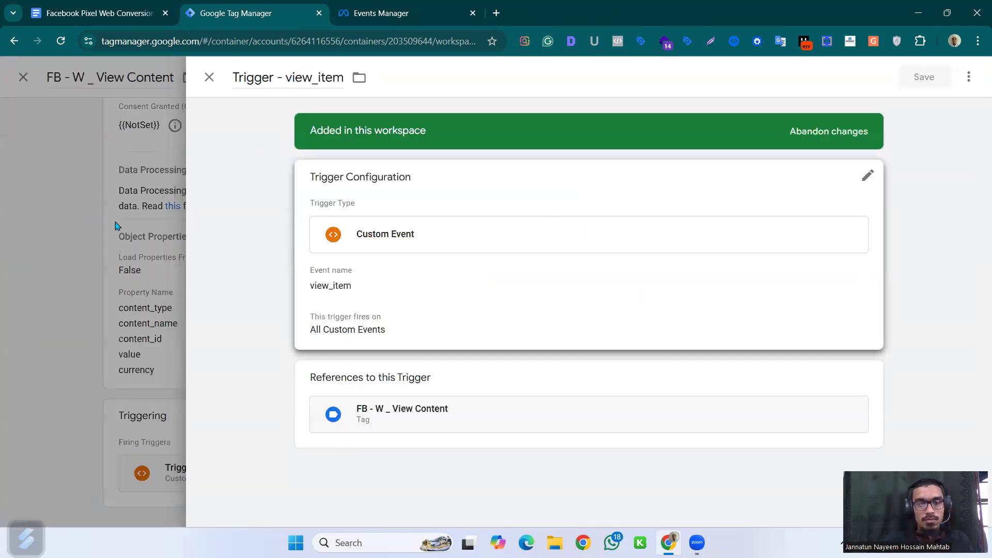
click(73, 202)
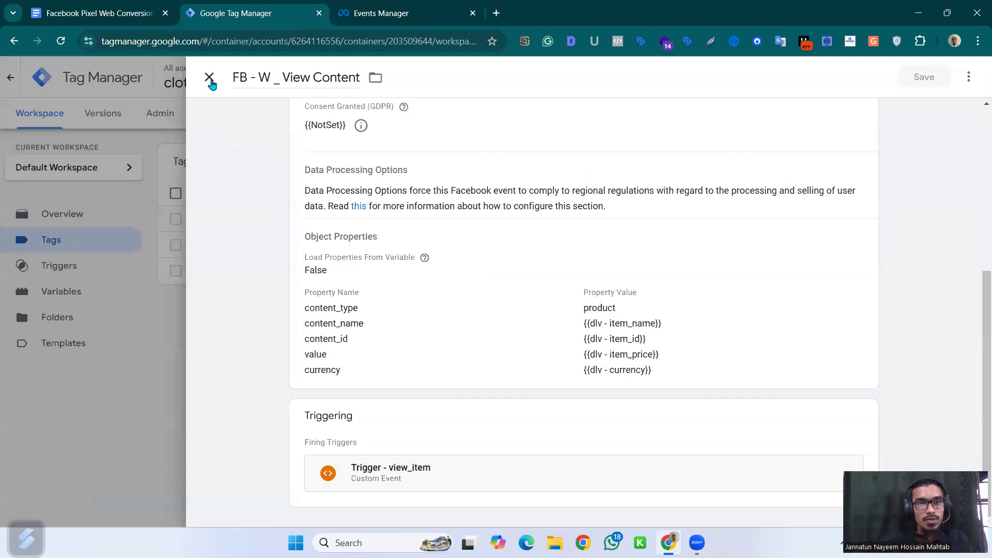
click(210, 78)
Step: Publish the workspace changes to the Live environment as a new version without a name or description
click(930, 112)
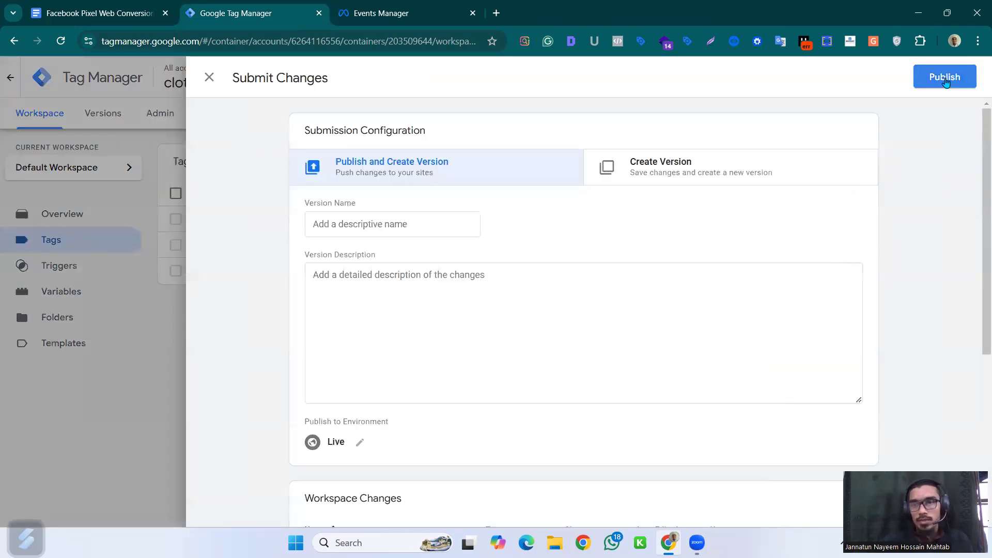
click(946, 78)
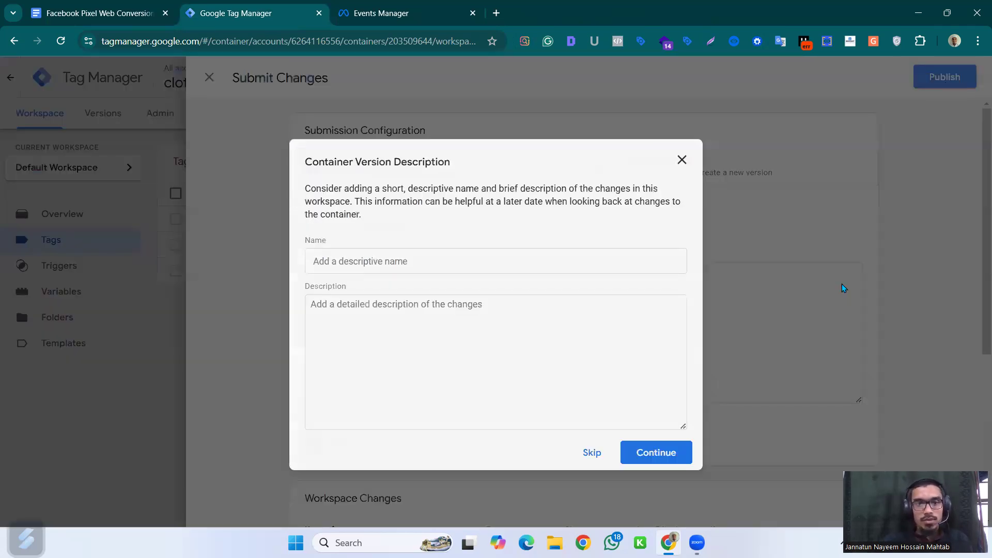
key(Return)
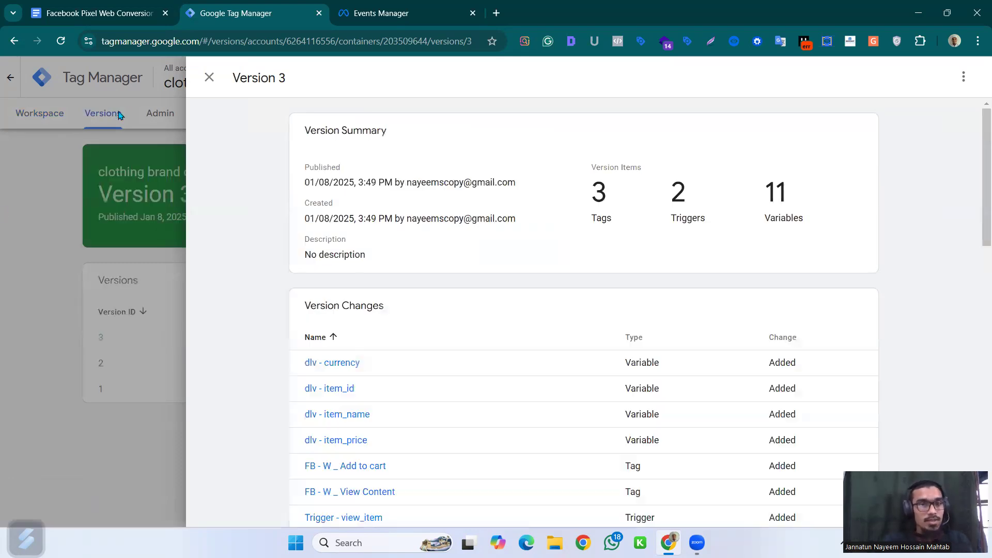
click(17, 118)
click(17, 117)
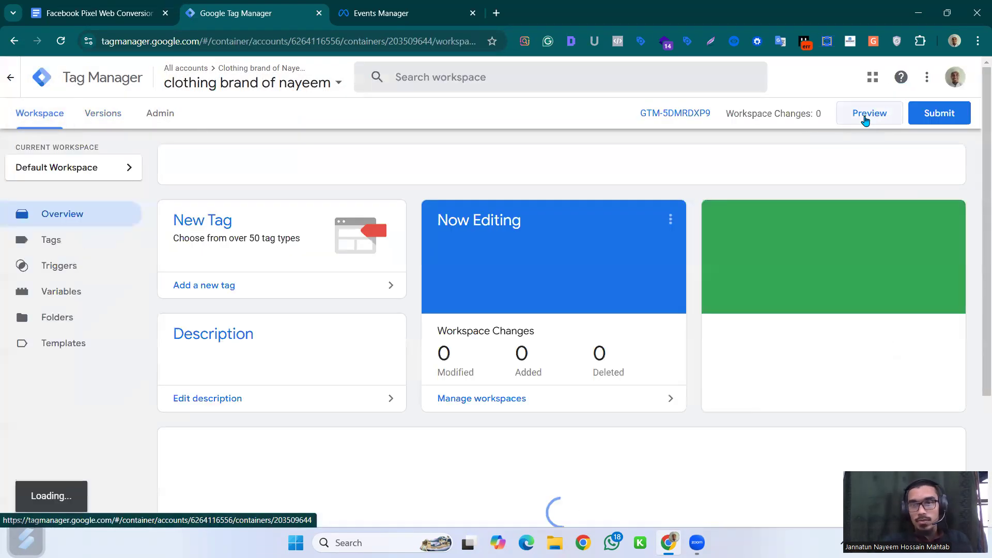
click(849, 119)
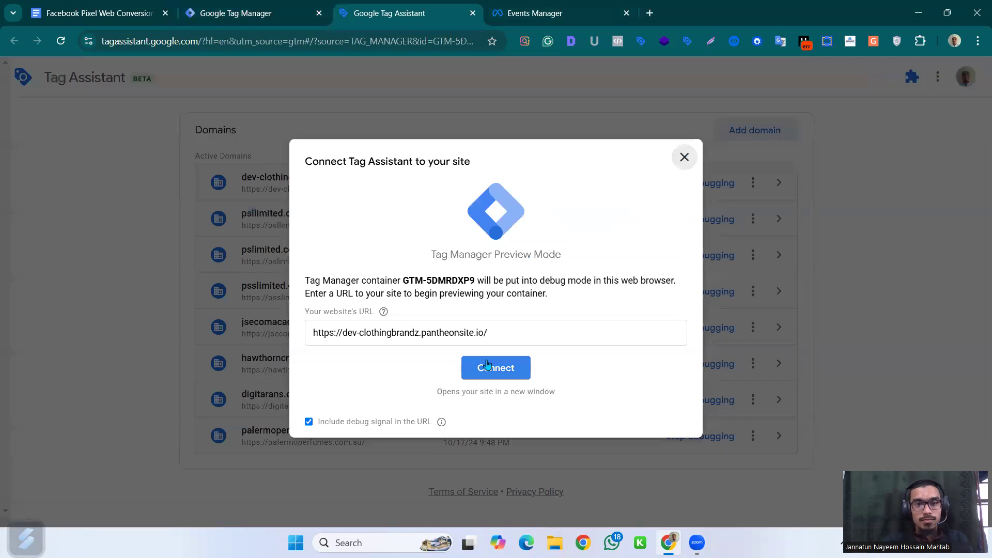
click(486, 365)
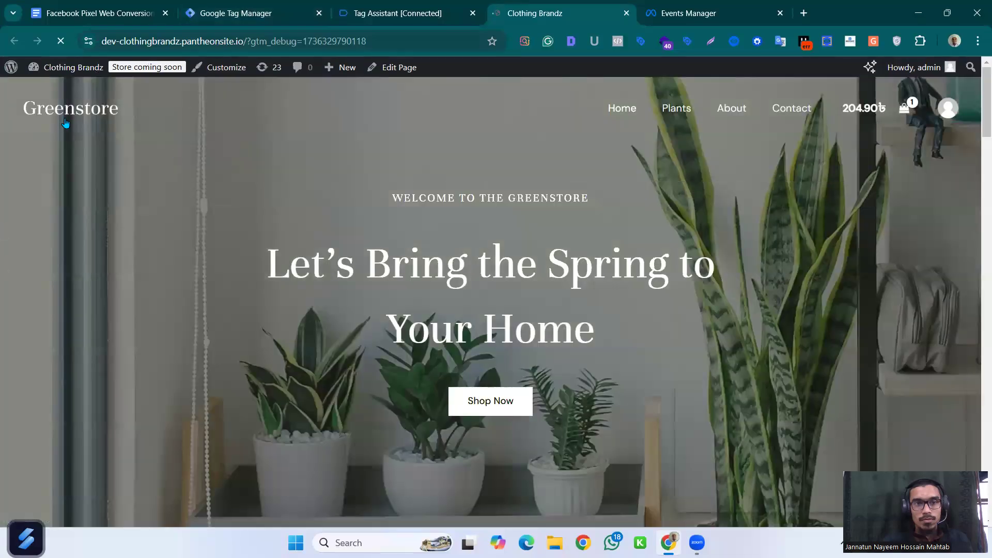
Step: Check the PageView event on the store's home page in Meta Pixel Helper
click(615, 41)
click(392, 173)
click(409, 169)
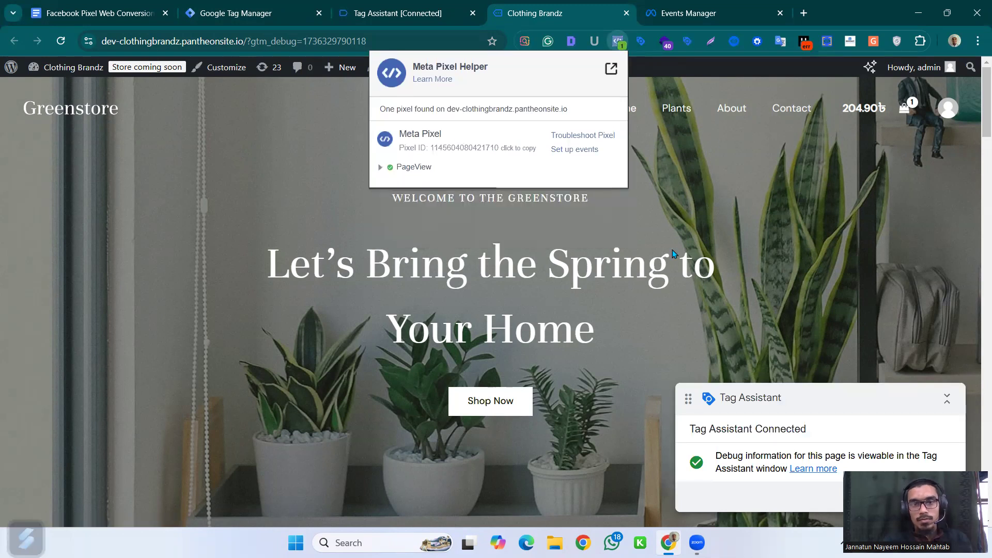
Step: Open the Monstera Deliciosa product and examine the ViewContent event's custom parameters in Meta Pixel Helper
click(536, 325)
scroll(536, 324, down, 1)
scroll(349, 338, down, 8)
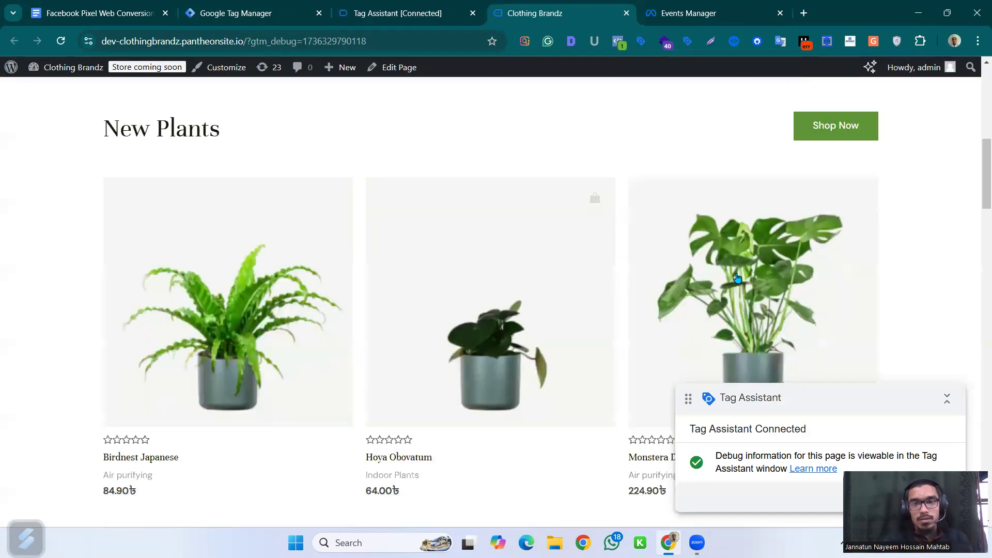
click(741, 256)
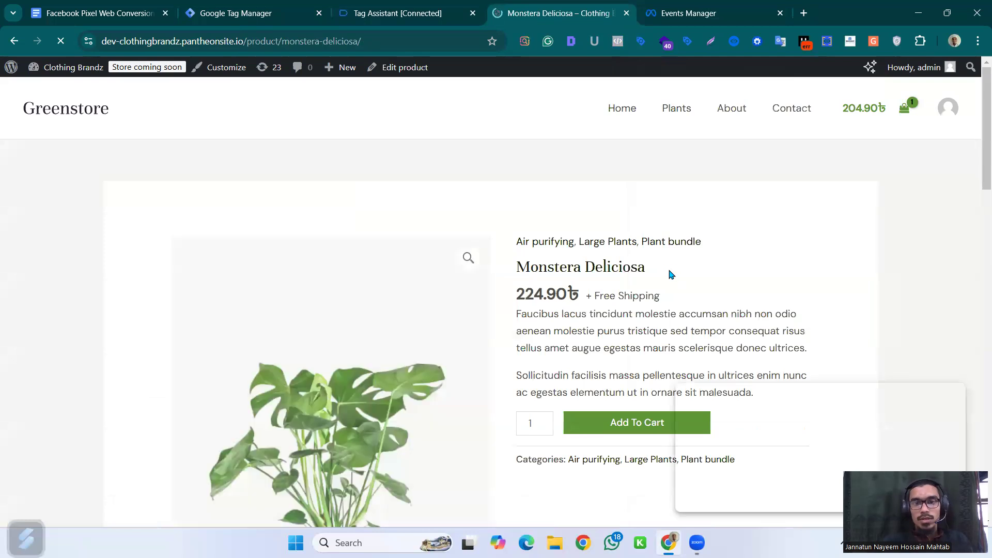
click(623, 44)
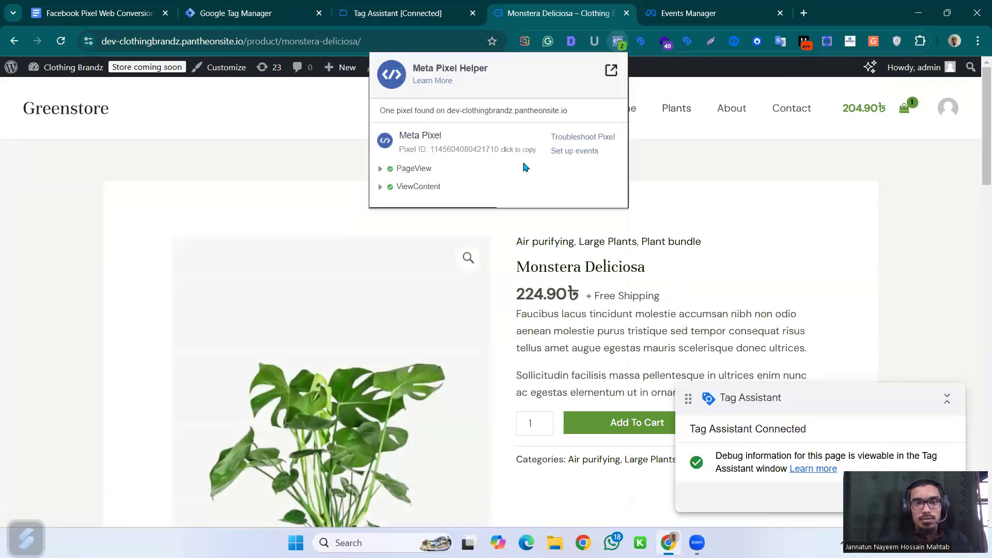
click(419, 186)
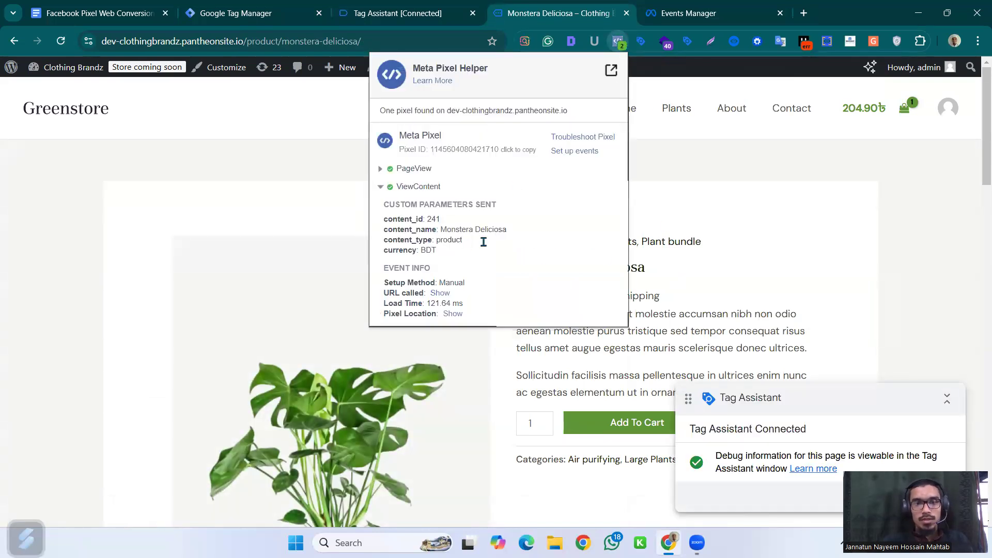
Step: Open the Calathea Rufibarba page from the related products and check its pixel events in Meta Pixel Helper
click(768, 277)
scroll(381, 266, down, 10)
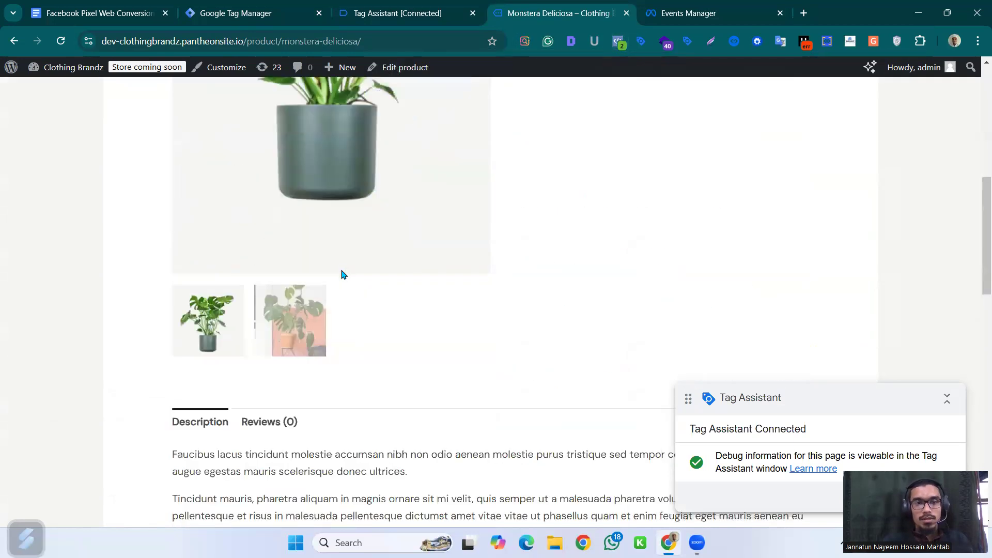
scroll(295, 299, down, 4)
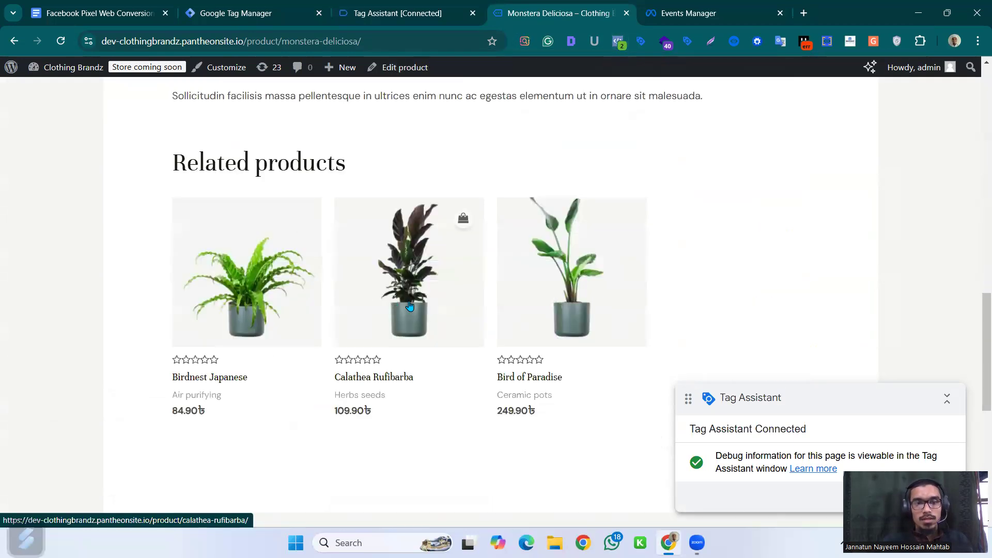
click(413, 305)
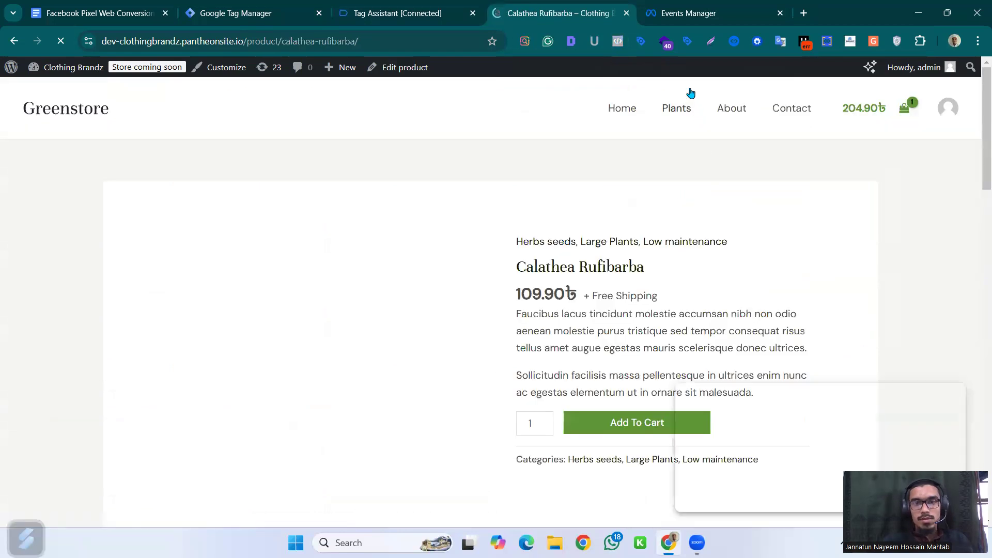
click(620, 44)
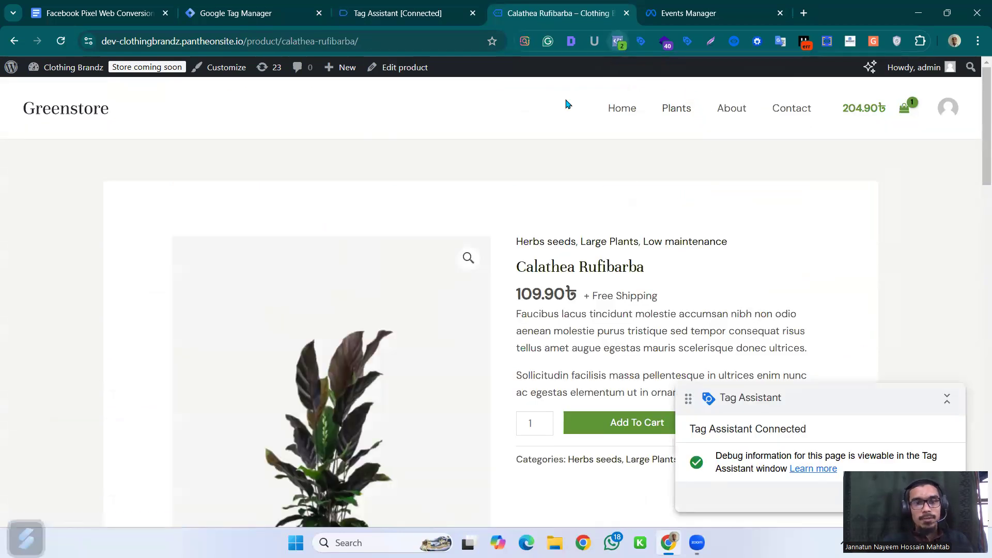
click(789, 293)
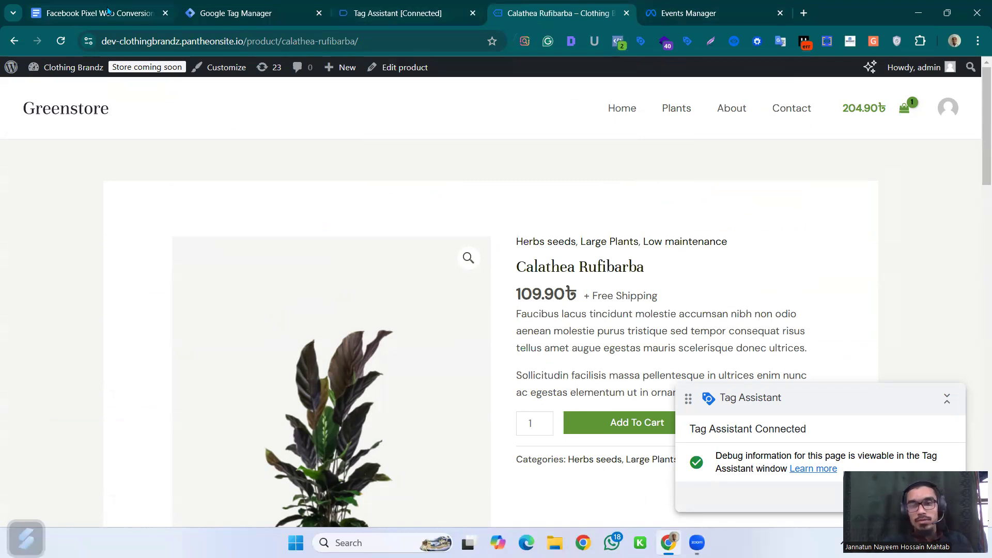
Step: Add one Calathea Rufibarba to the cart and check the pixel events in Meta Pixel Helper
scroll(752, 235, down, 5)
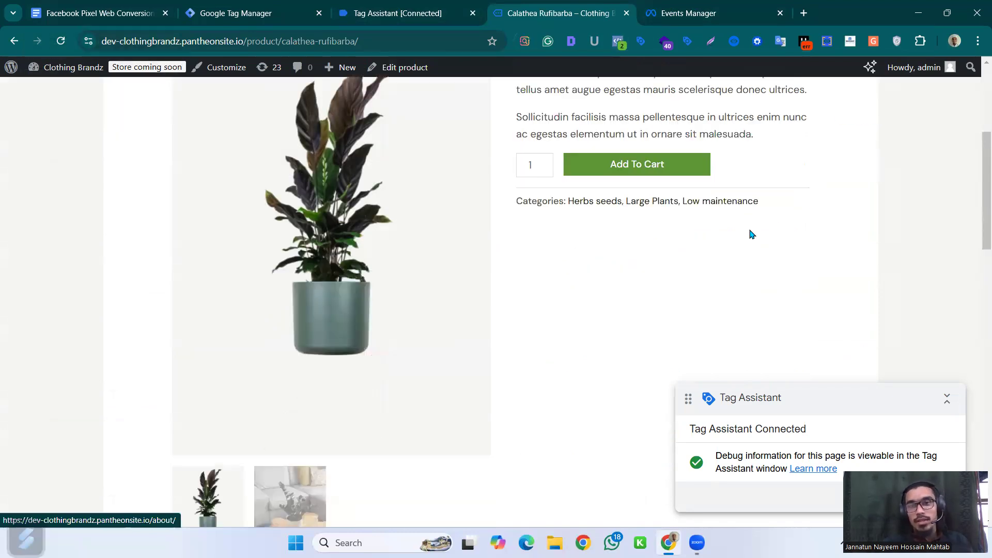
click(669, 168)
click(619, 43)
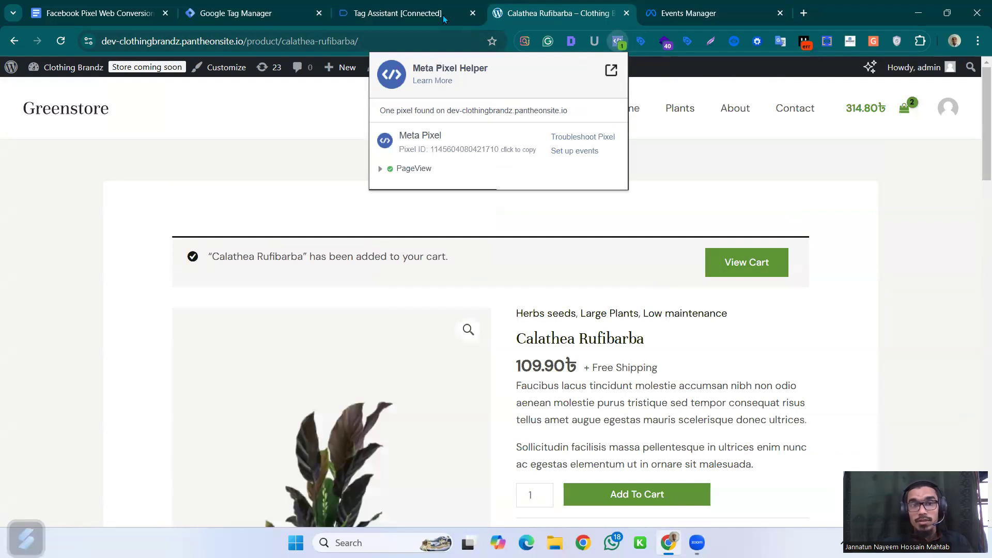
Step: Switch to Tag Assistant and inspect which tags fired on the Calathea Rufibarba page and its add_to_cart event
click(397, 9)
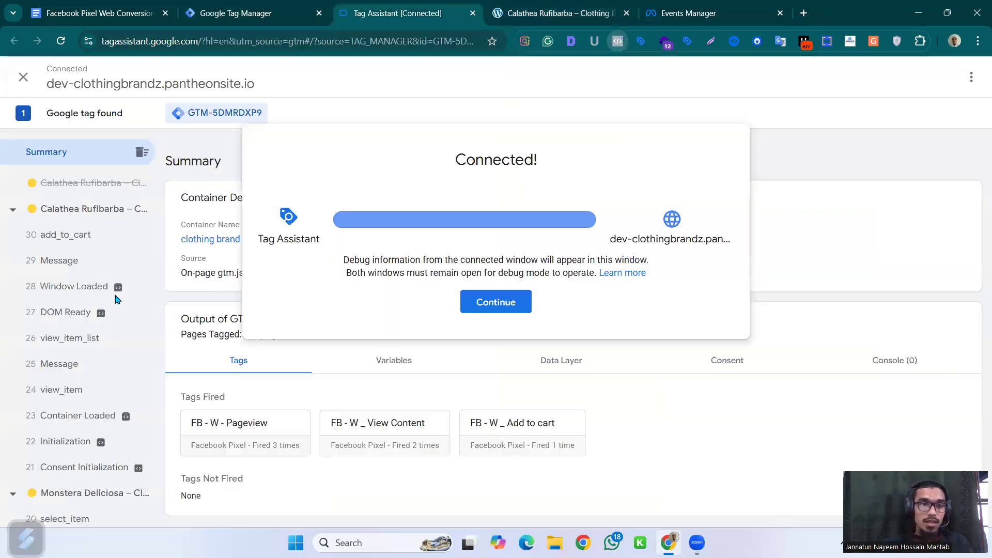
click(480, 306)
click(112, 246)
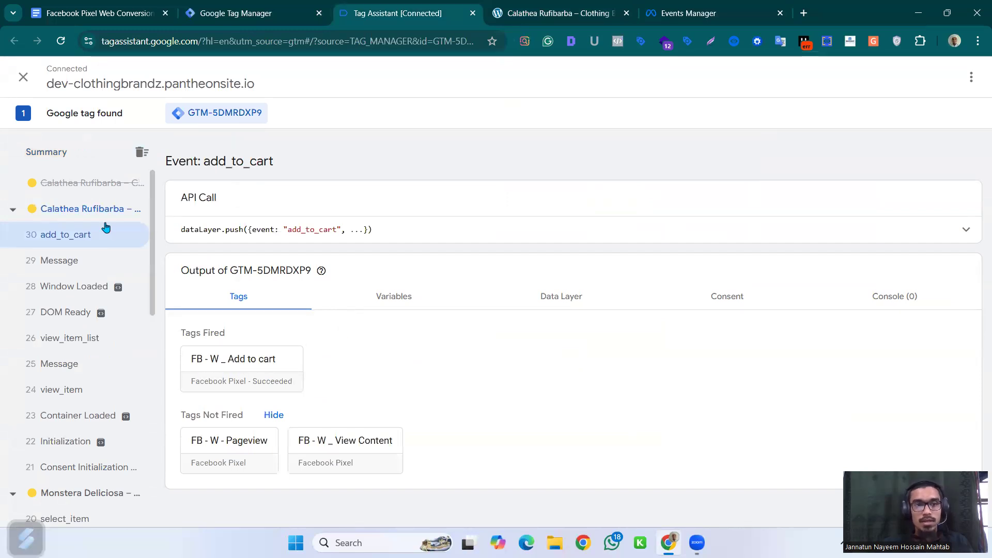
click(115, 208)
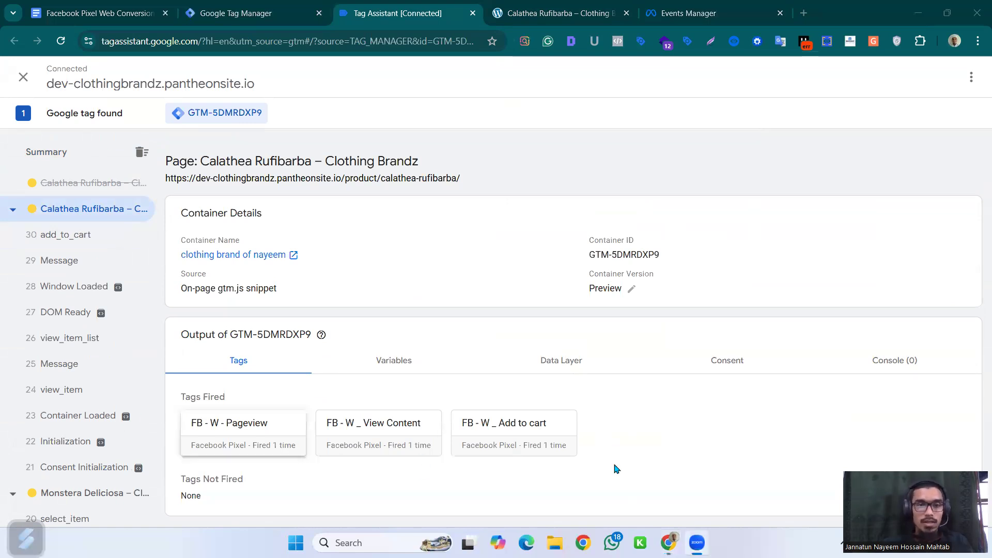
click(101, 235)
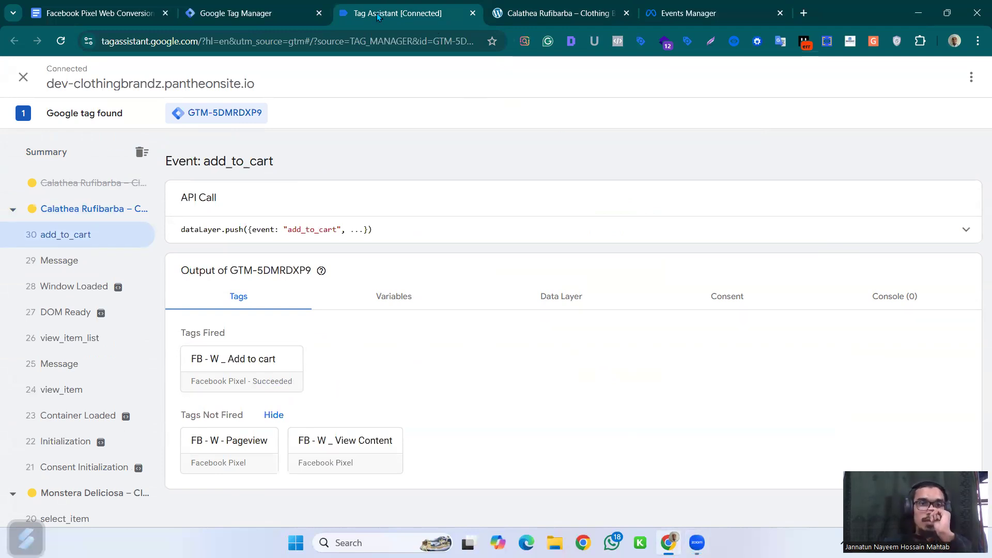
Step: Switch to the Facebook Pixel Web Conversion Tracking document and read the InitiateCheckout tag, trigger and variables setup
click(248, 13)
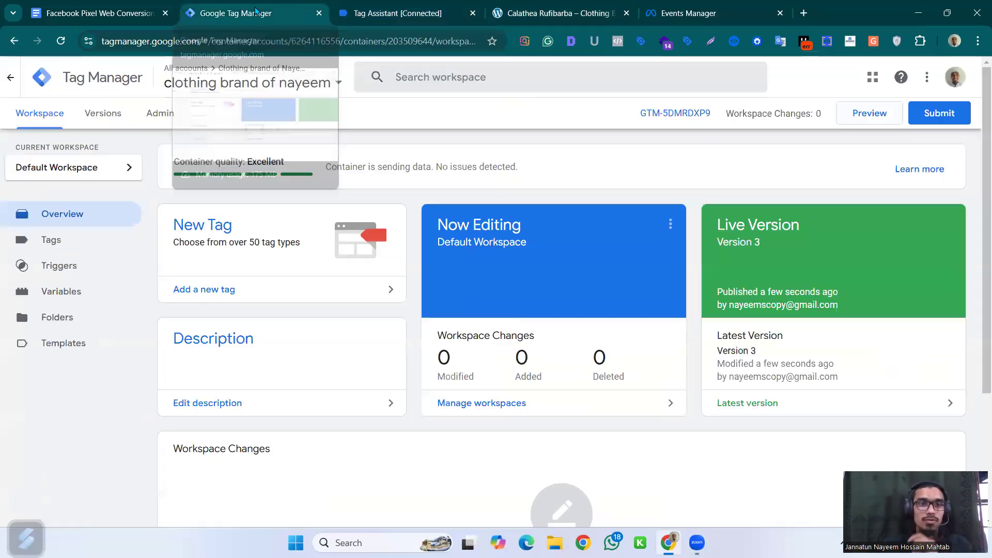
click(81, 13)
scroll(422, 348, down, 12)
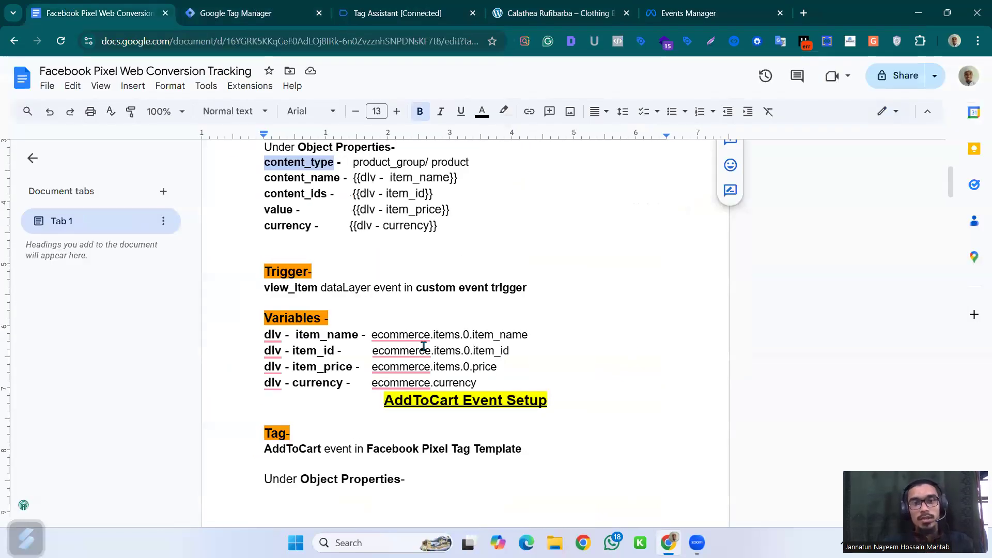
scroll(428, 345, down, 7)
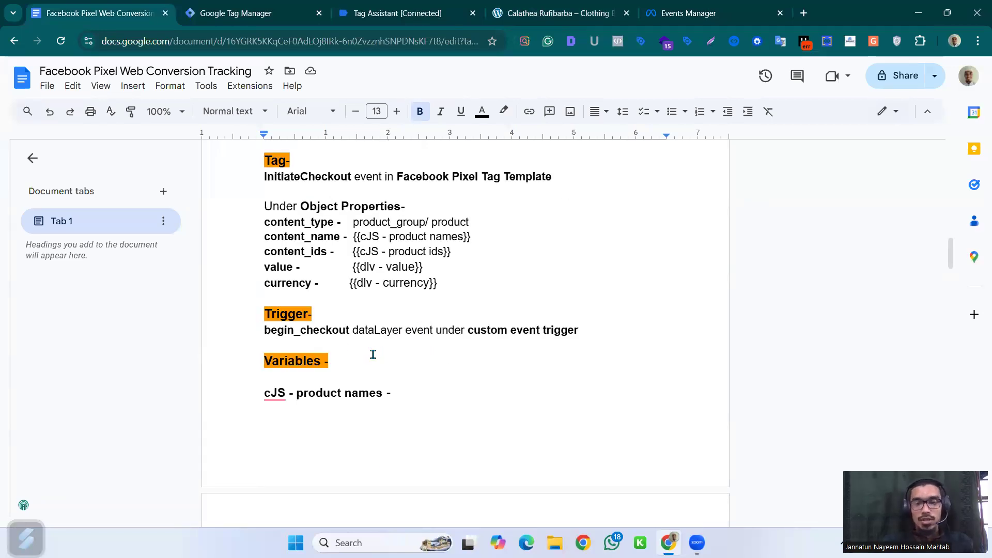
Step: Return to the store's Calathea Rufibarba page and add the plant to the cart two more times
click(235, 13)
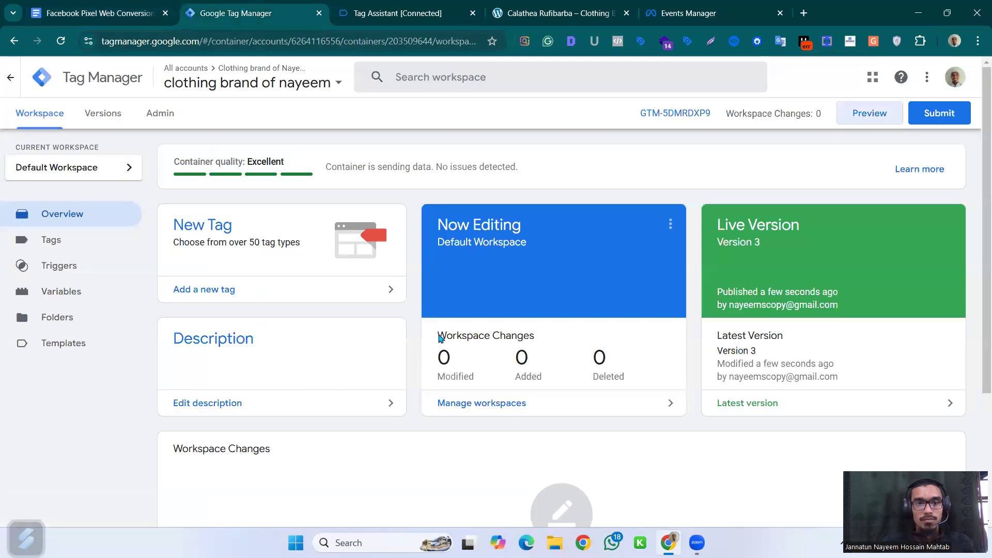
click(487, 17)
click(558, 13)
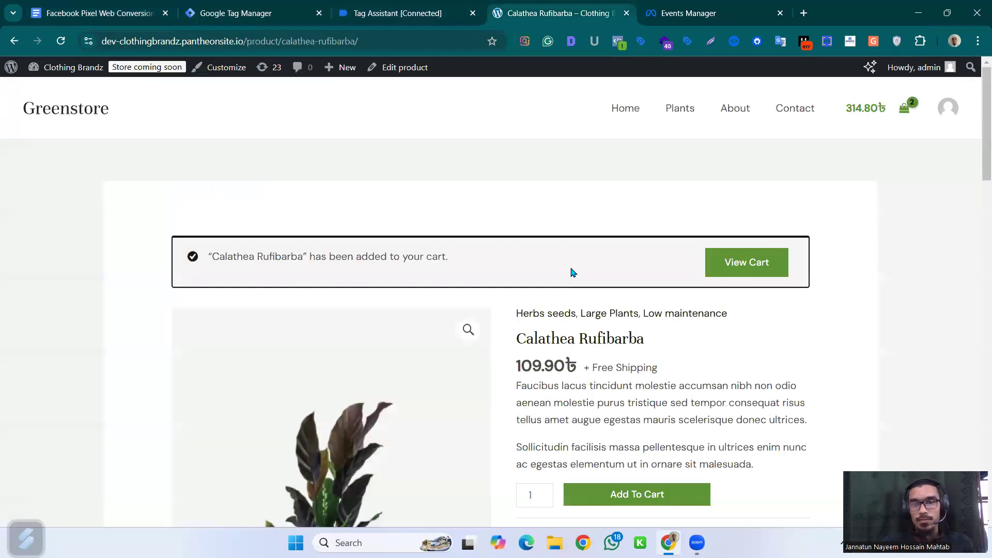
scroll(664, 473, down, 1)
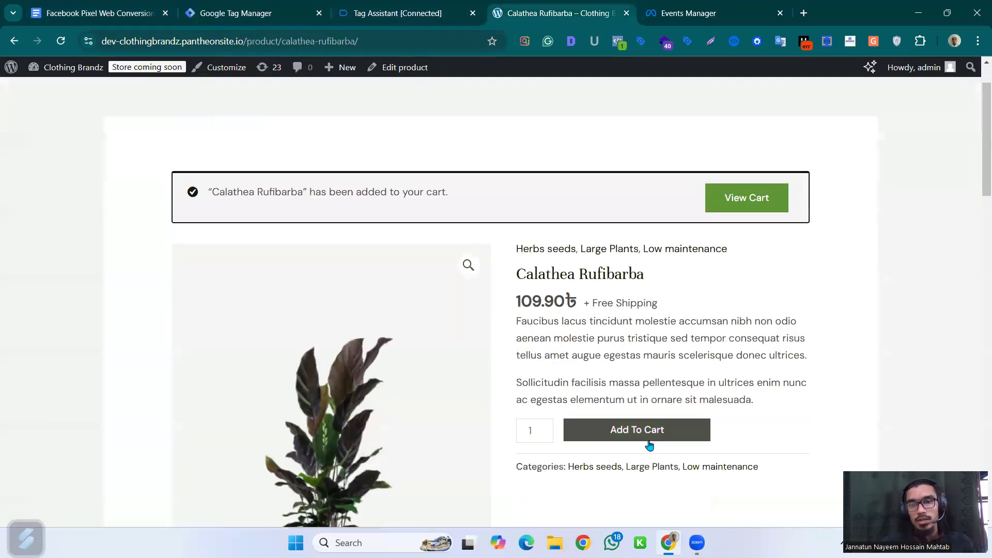
scroll(664, 416, up, 1)
click(653, 496)
scroll(703, 460, down, 6)
scroll(704, 460, down, 8)
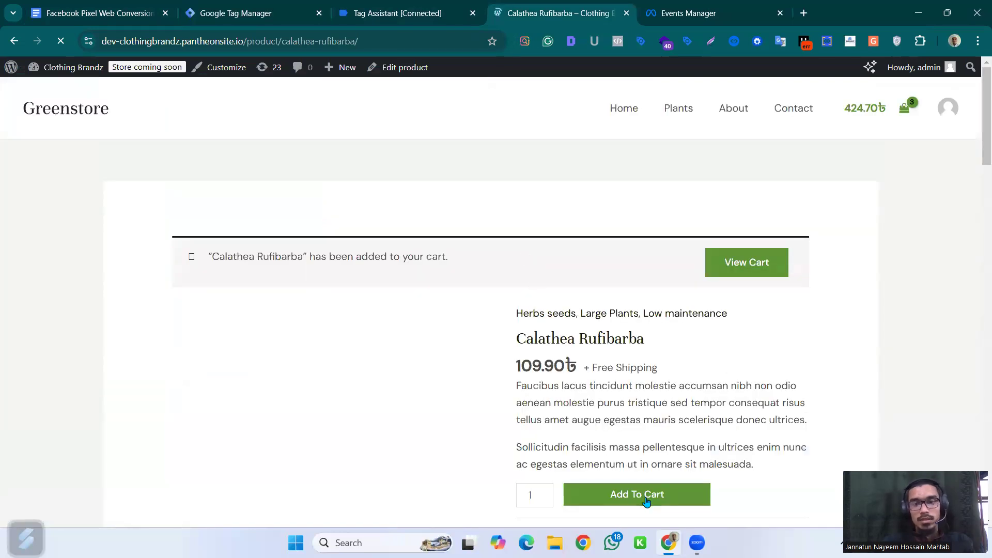
click(646, 498)
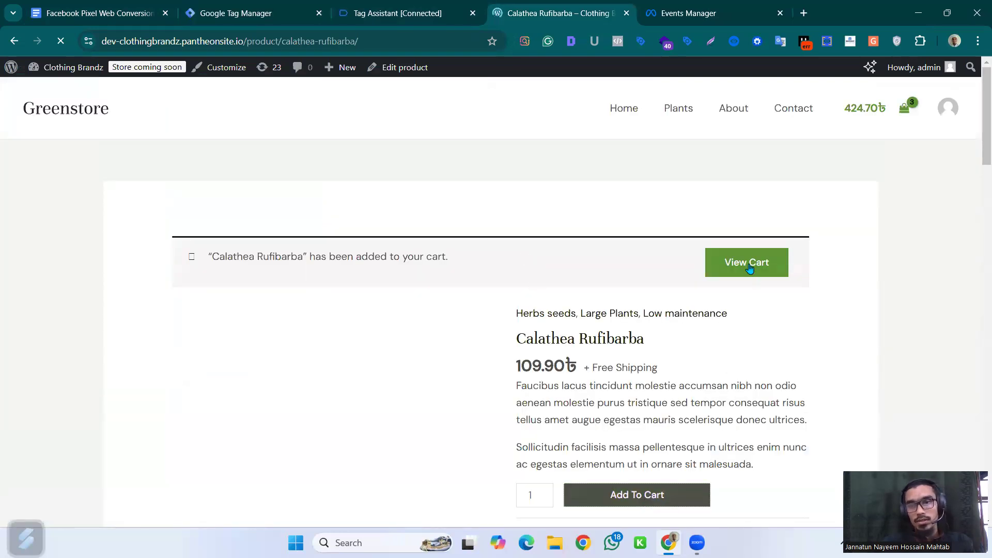
Step: Open the store's cart and review its products, quantities and totals
click(891, 113)
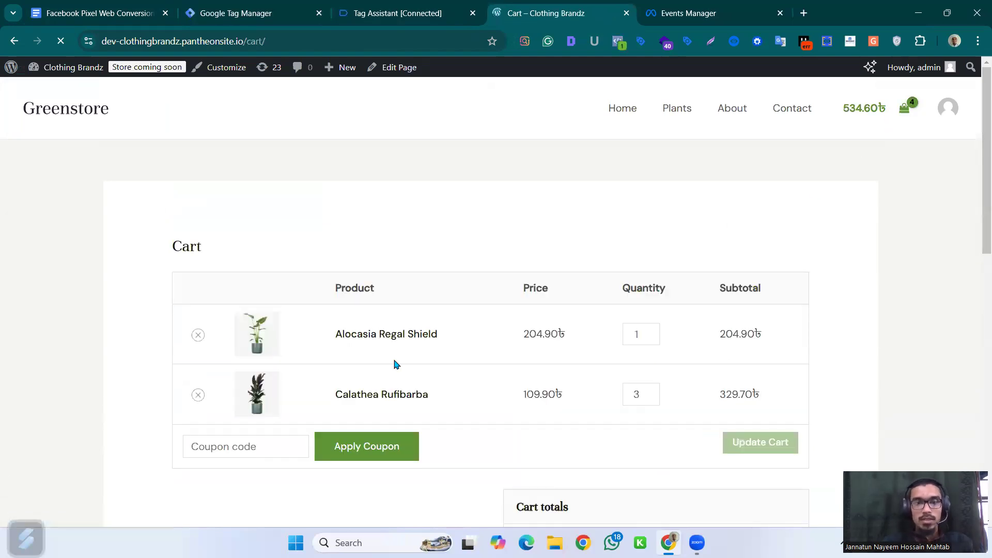
scroll(403, 356, down, 5)
scroll(505, 272, up, 1)
scroll(364, 265, up, 3)
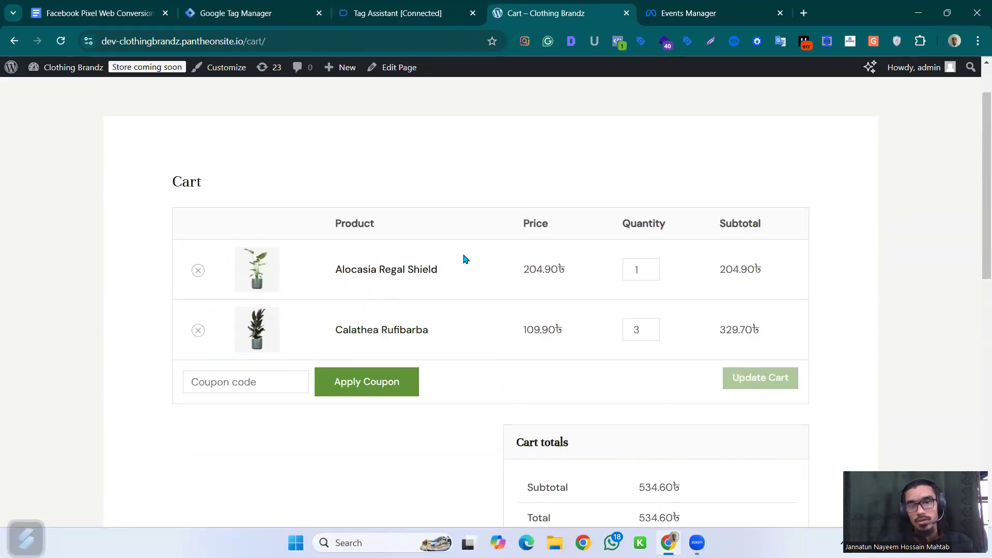
scroll(463, 256, down, 3)
scroll(637, 218, up, 4)
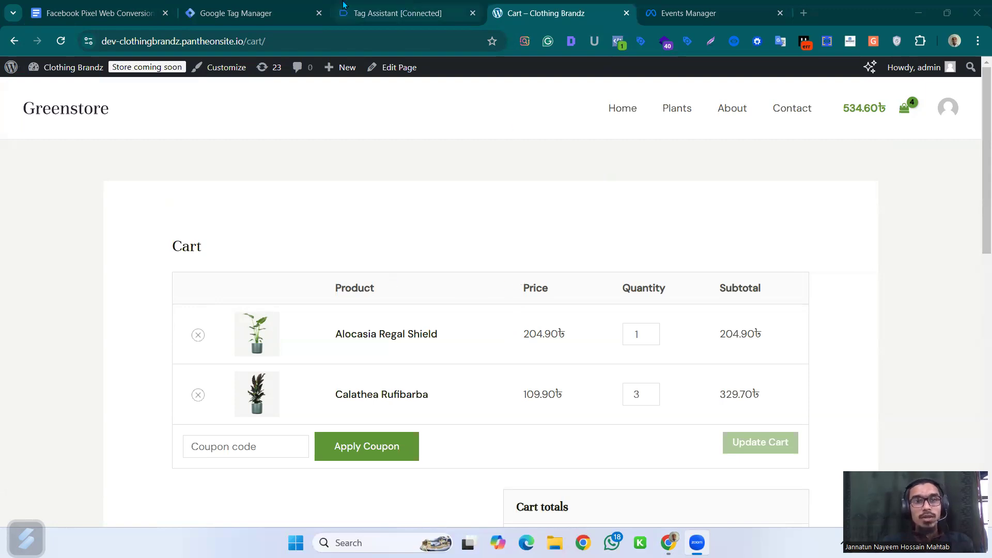
Step: Switch to Tag Assistant and look through the recorded event list for the cart page and earlier pages
click(248, 13)
click(401, 6)
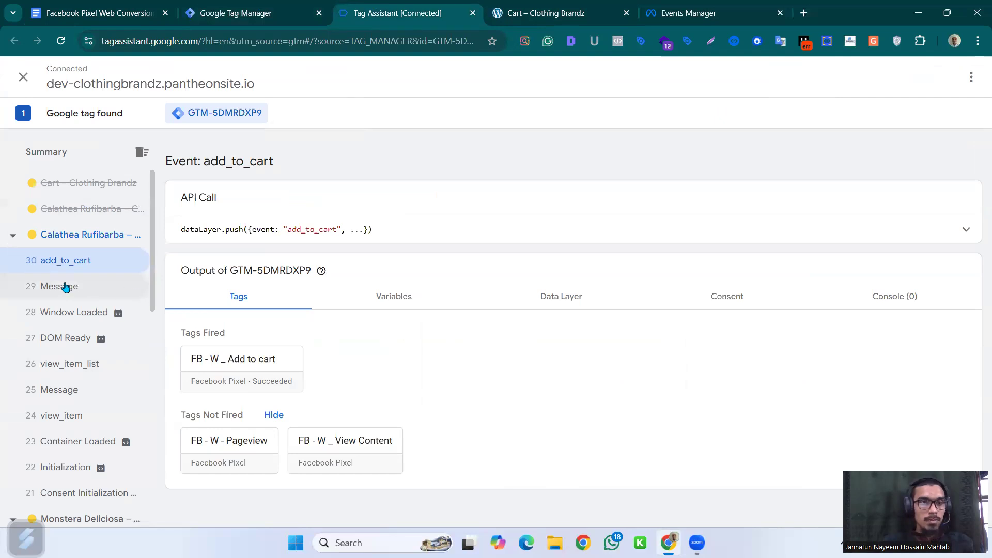
scroll(98, 392, down, 6)
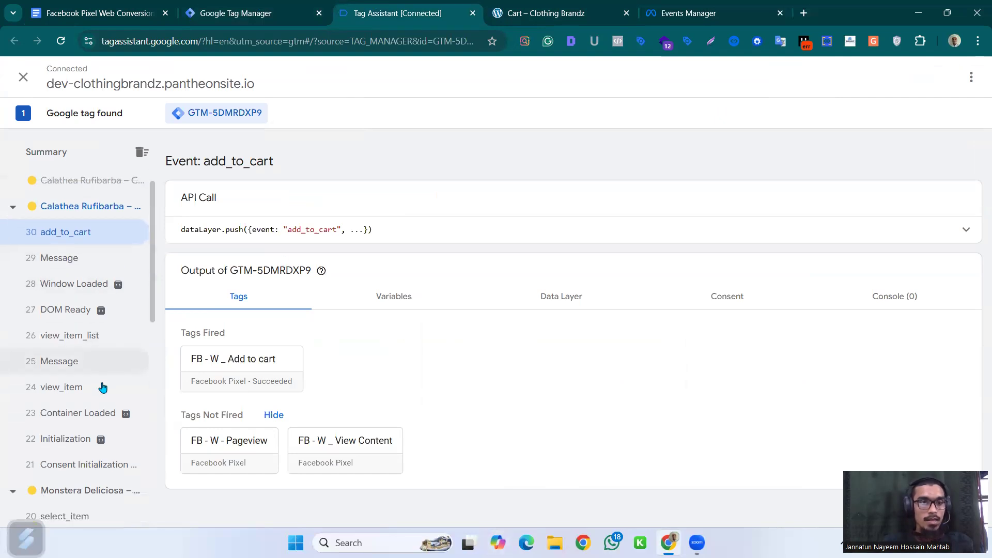
scroll(107, 385, up, 6)
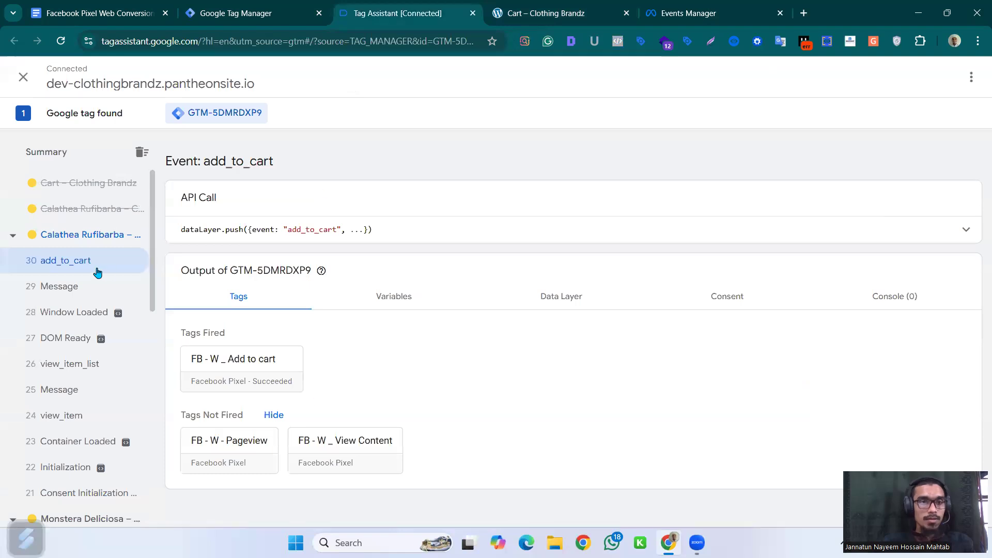
click(263, 7)
click(428, 7)
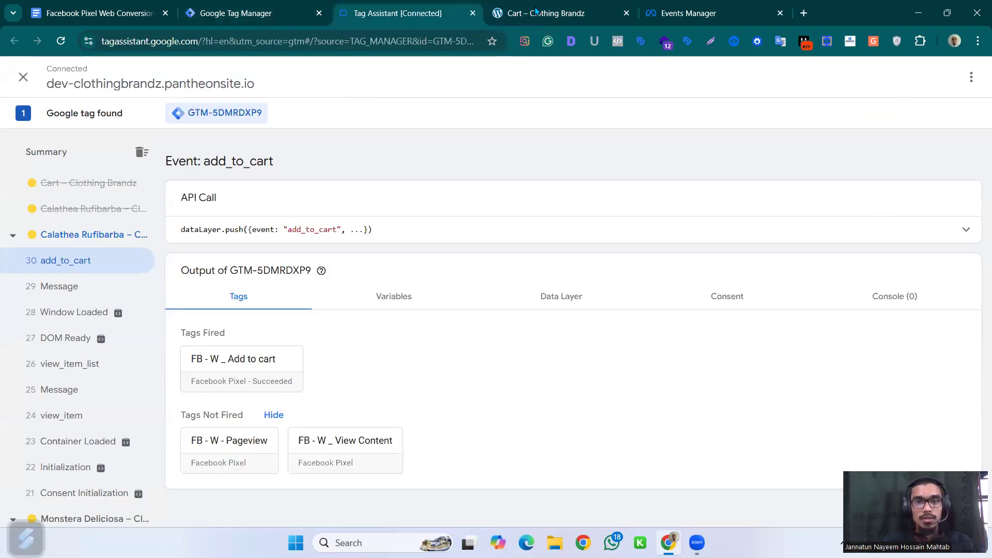
Step: Return to the store's cart and proceed to checkout
click(555, 9)
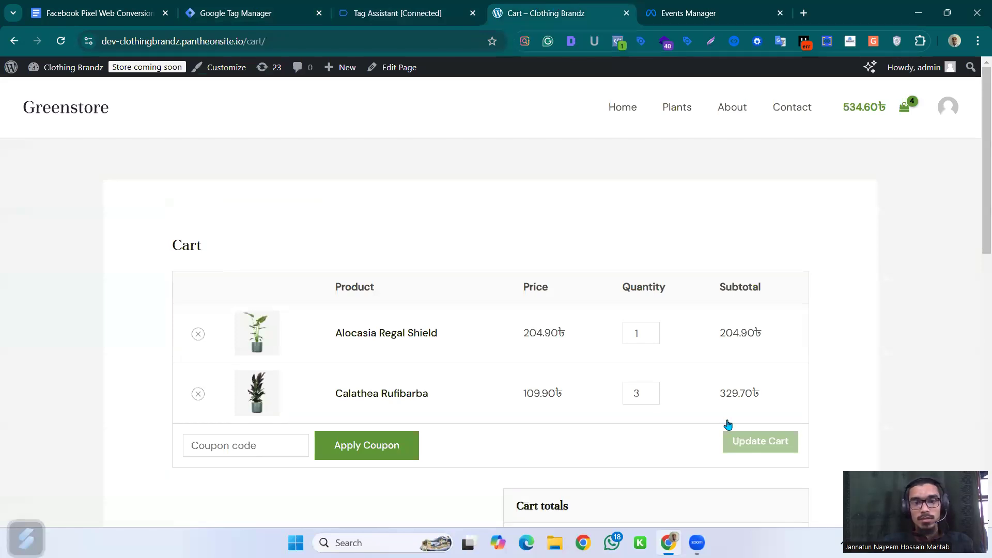
scroll(724, 425, down, 3)
scroll(711, 421, up, 1)
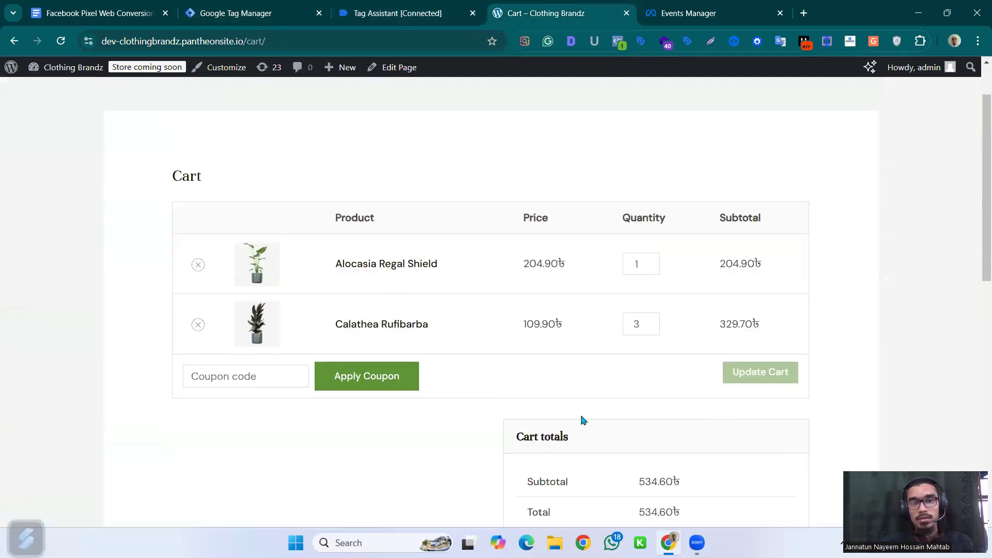
scroll(663, 413, down, 3)
click(665, 382)
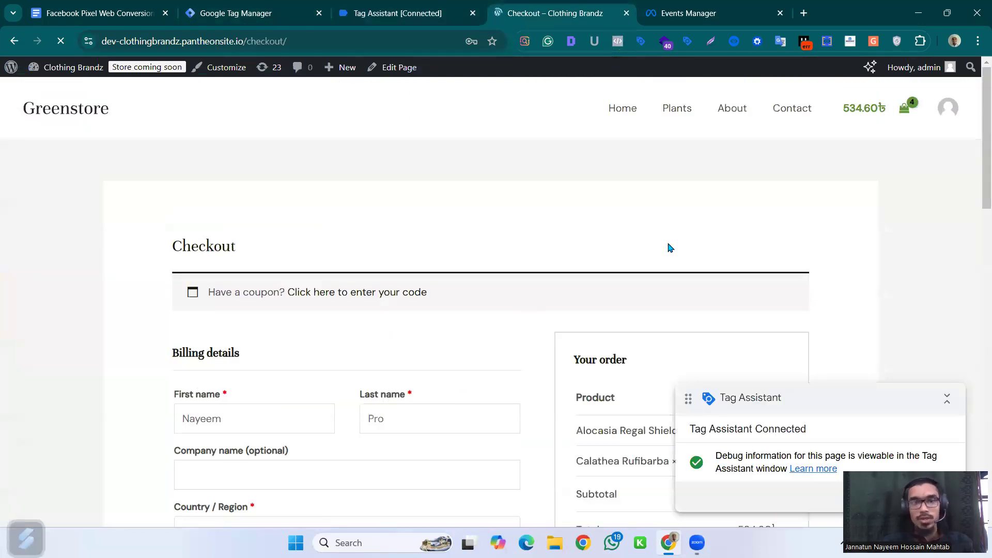
Step: Switch to Tag Assistant and examine the begin_checkout event's expanded API call, including its ecommerce items
key(ctrl+shift+Tab)
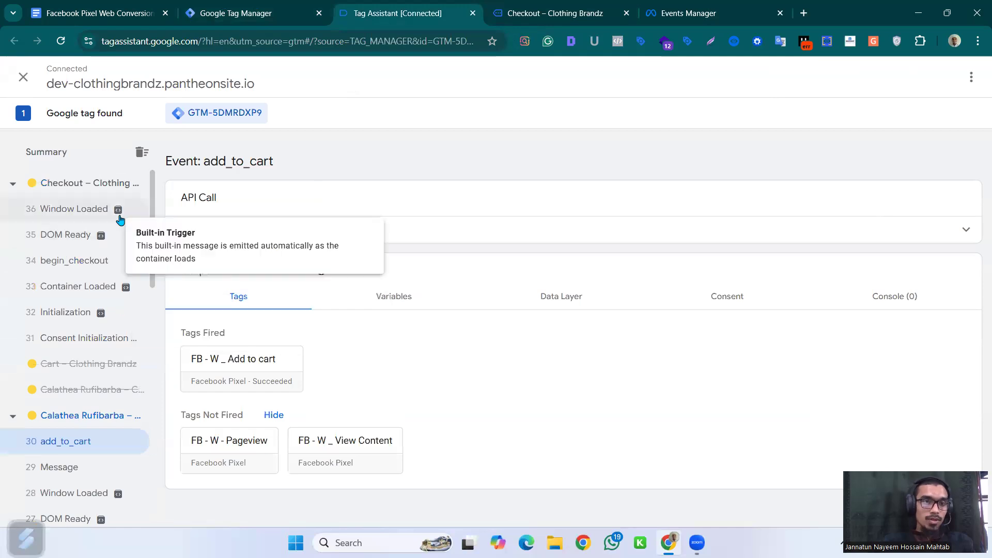
click(87, 263)
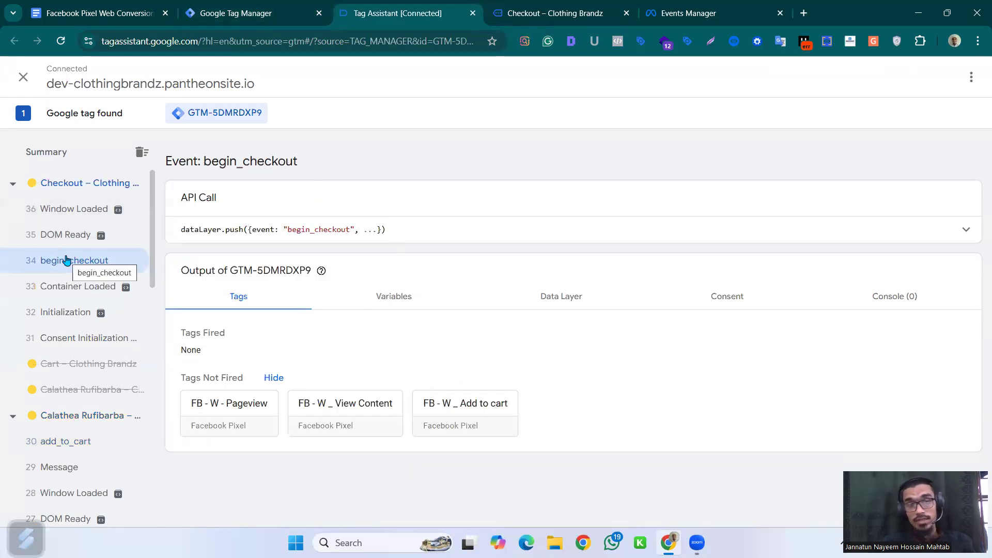
click(436, 233)
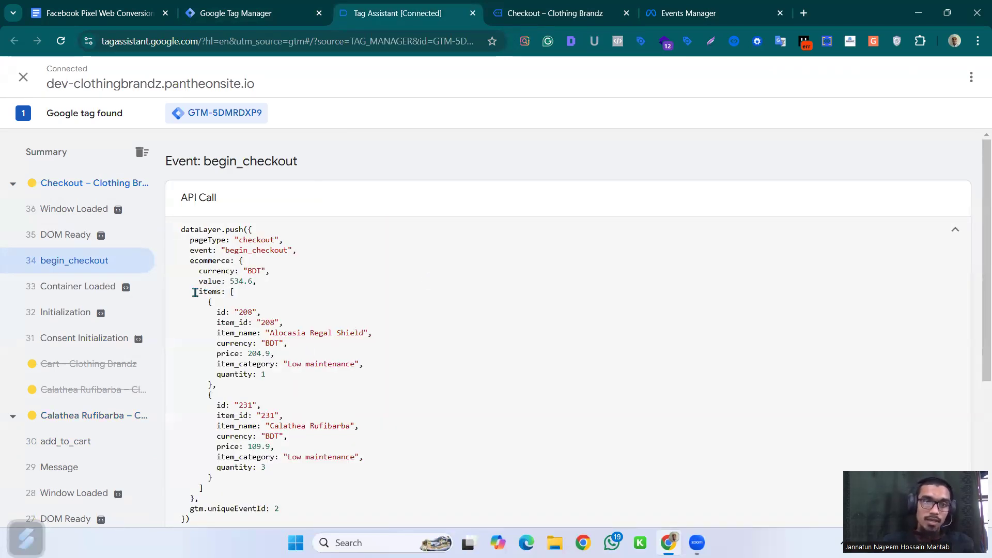
scroll(260, 405, down, 1)
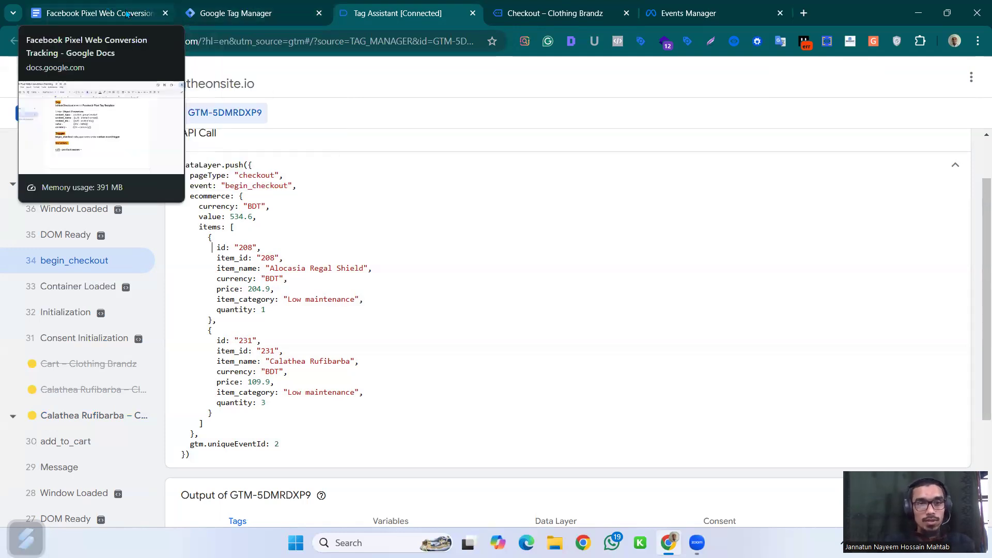
Step: Switch to the tracking document and highlight the {{cJS - product names}} value under the InitiateCheckout object properties
click(99, 13)
scroll(367, 334, up, 5)
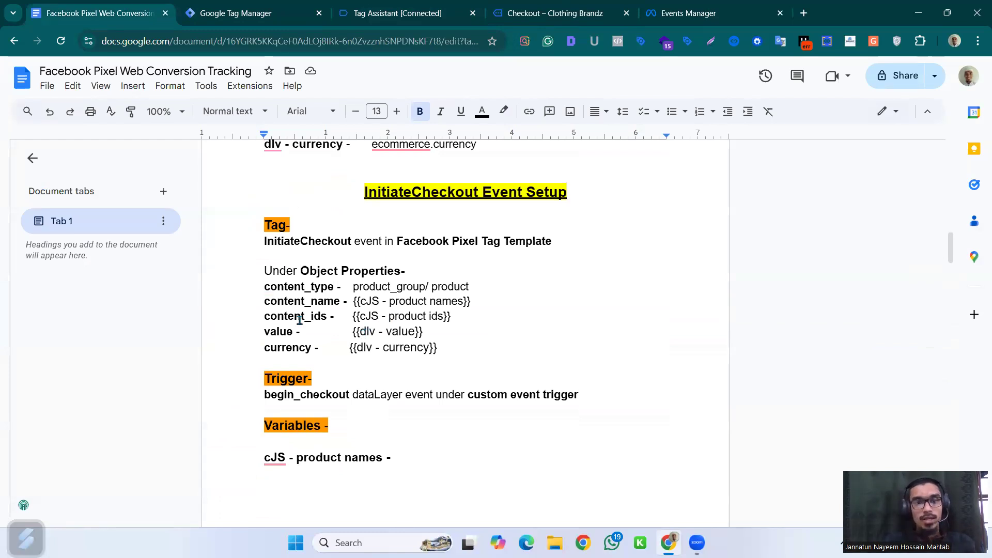
drag(474, 304, 359, 303)
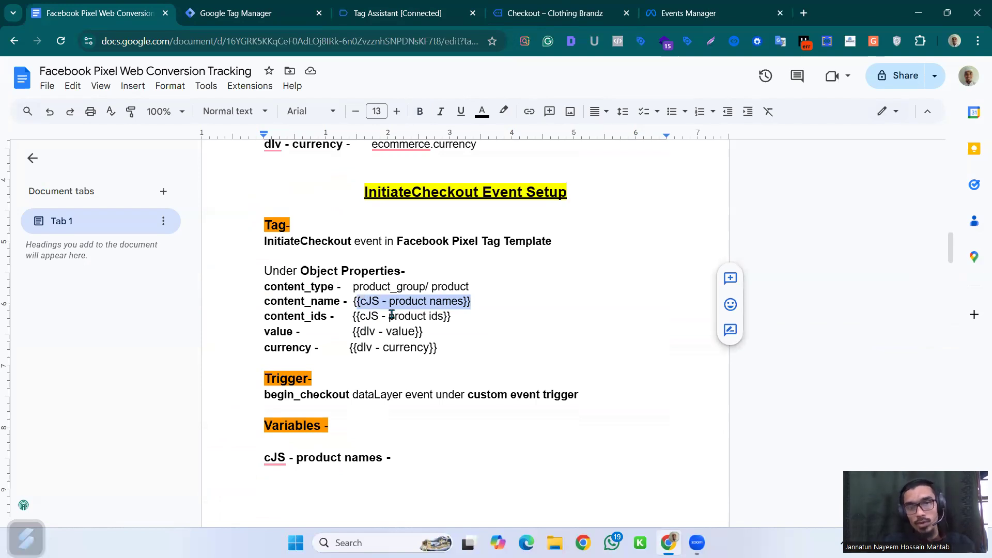
Step: Highlight the {{cJS - product ids}} value and the entire Method-1 Easy and Updated script for product names
drag(452, 316, 350, 316)
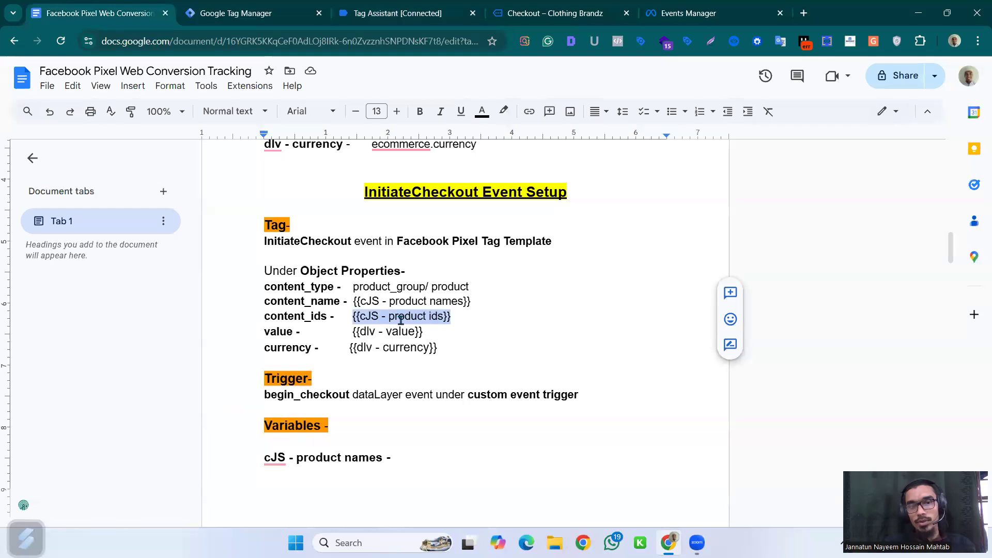
scroll(448, 355, down, 5)
scroll(447, 356, down, 6)
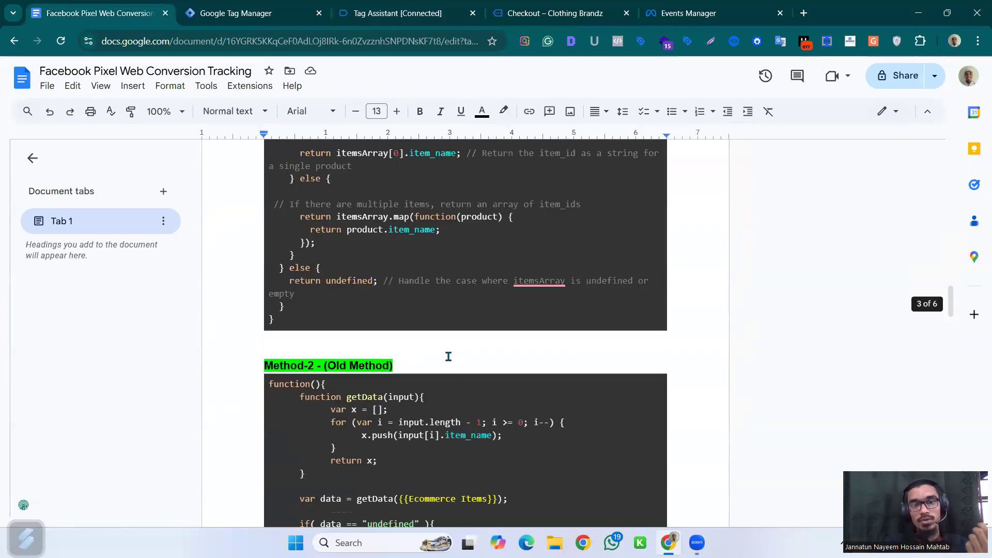
scroll(448, 356, up, 5)
scroll(387, 353, down, 2)
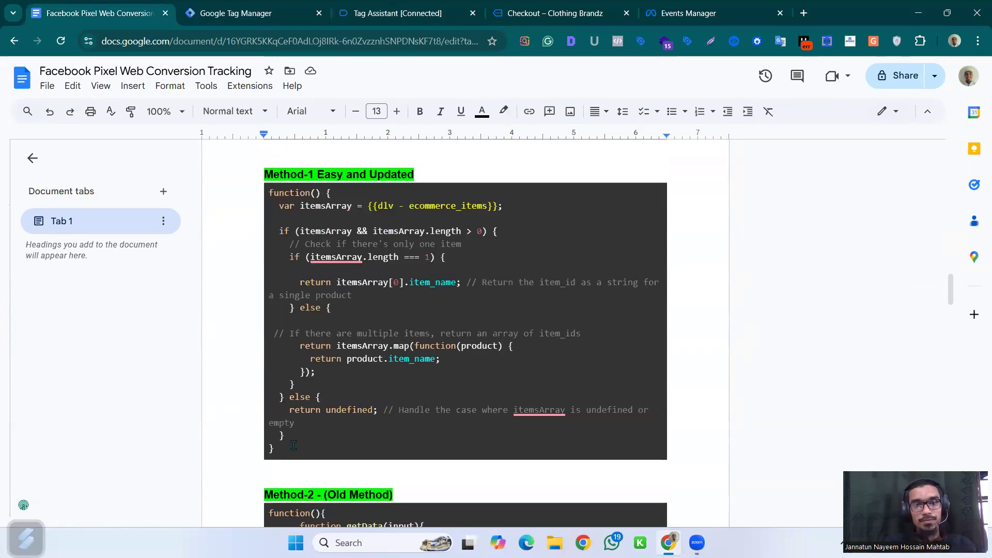
drag(291, 448, 243, 197)
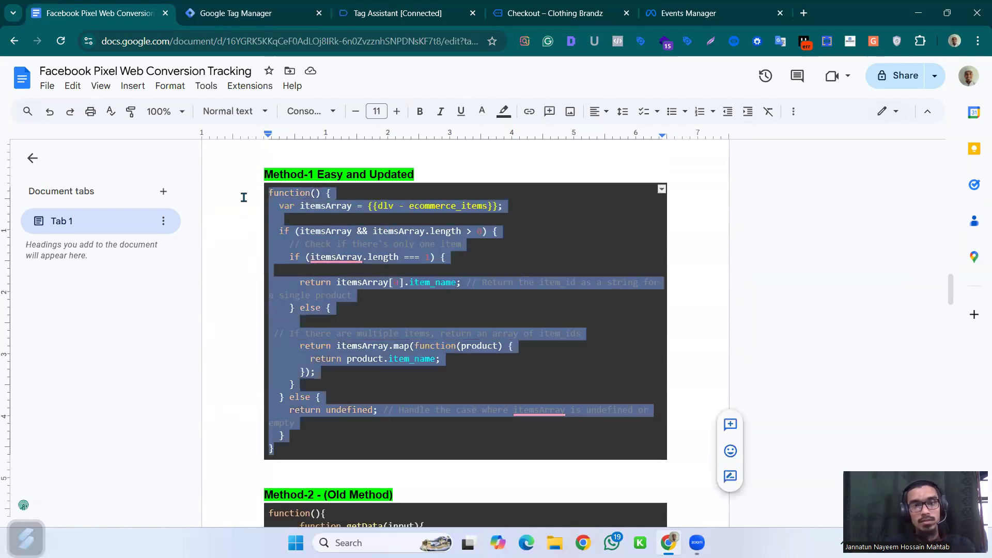
Step: Review the InitiateCheckout object properties, trigger and variables sections surrounding the Method-1 script
scroll(465, 348, up, 7)
scroll(439, 341, down, 4)
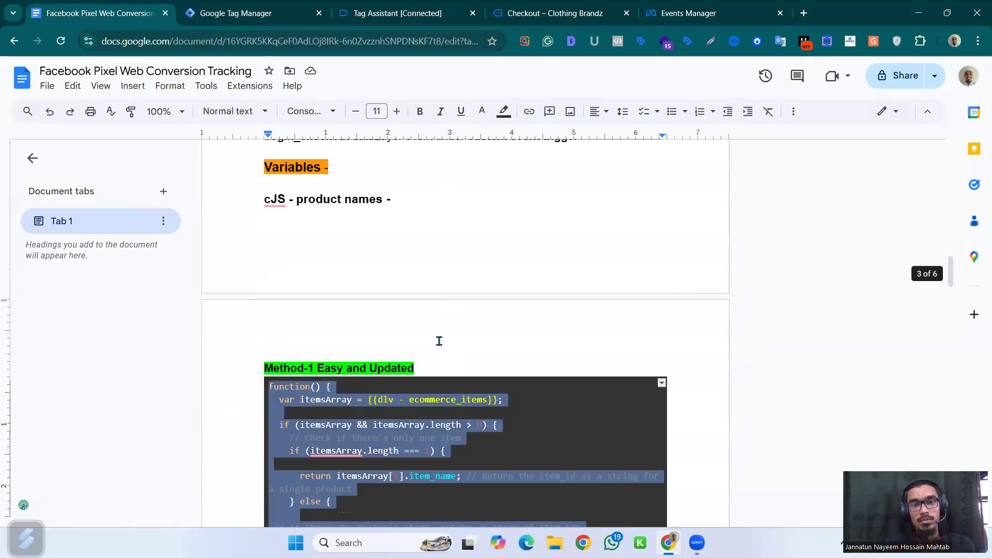
scroll(433, 341, down, 6)
scroll(449, 341, up, 3)
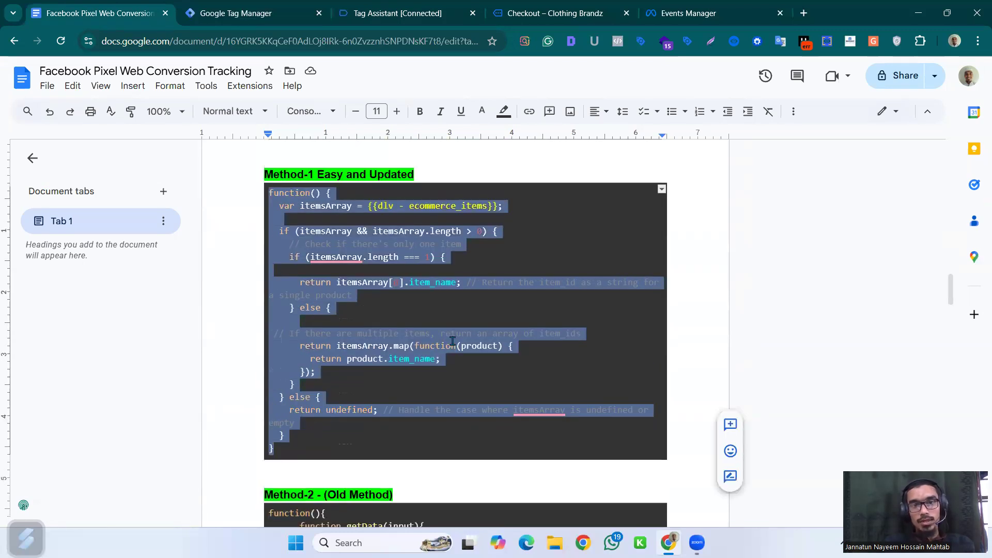
scroll(457, 334, up, 8)
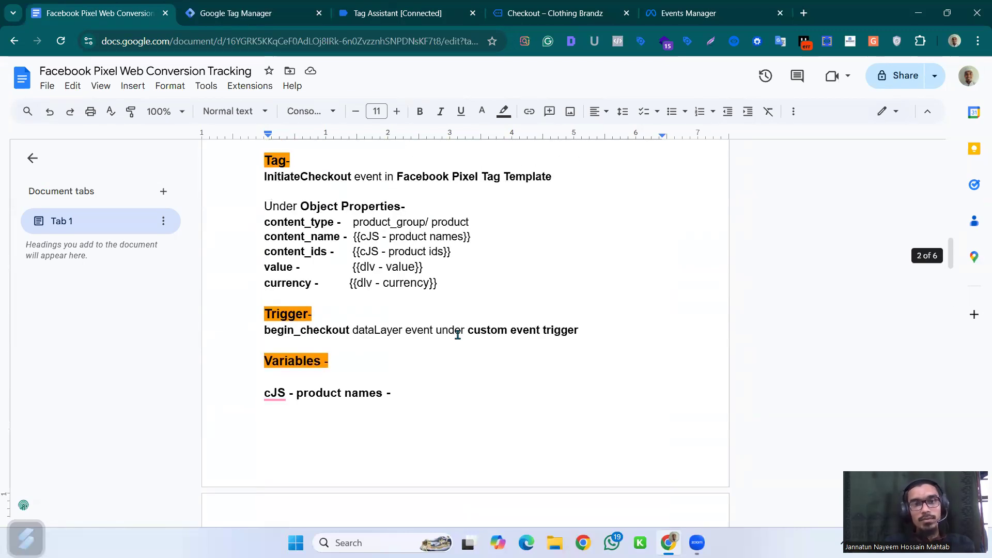
scroll(457, 336, up, 5)
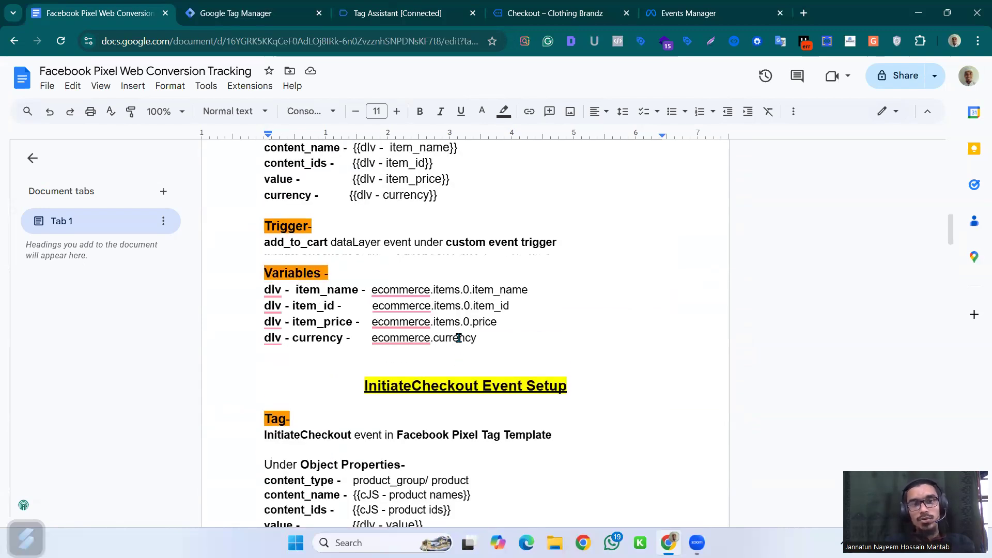
scroll(460, 338, down, 10)
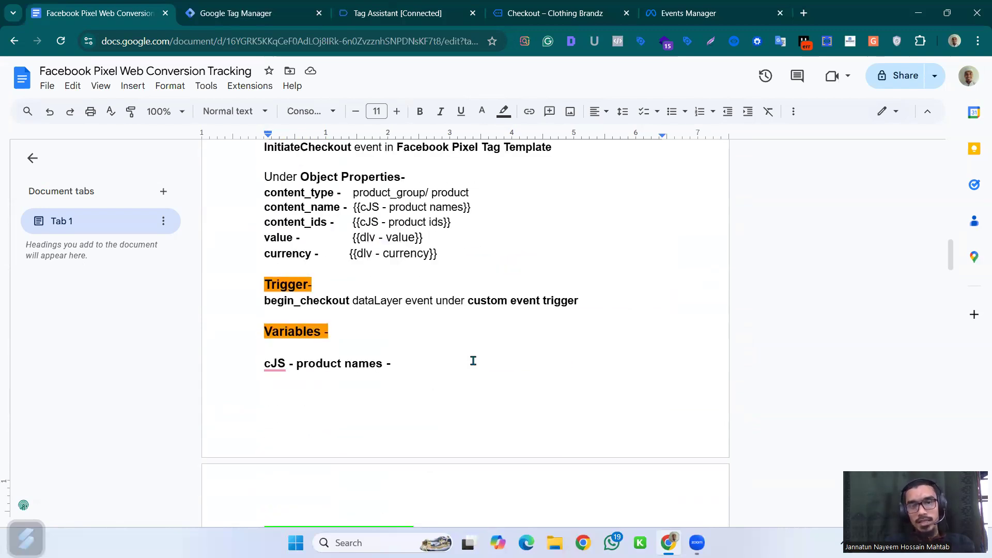
scroll(474, 359, down, 2)
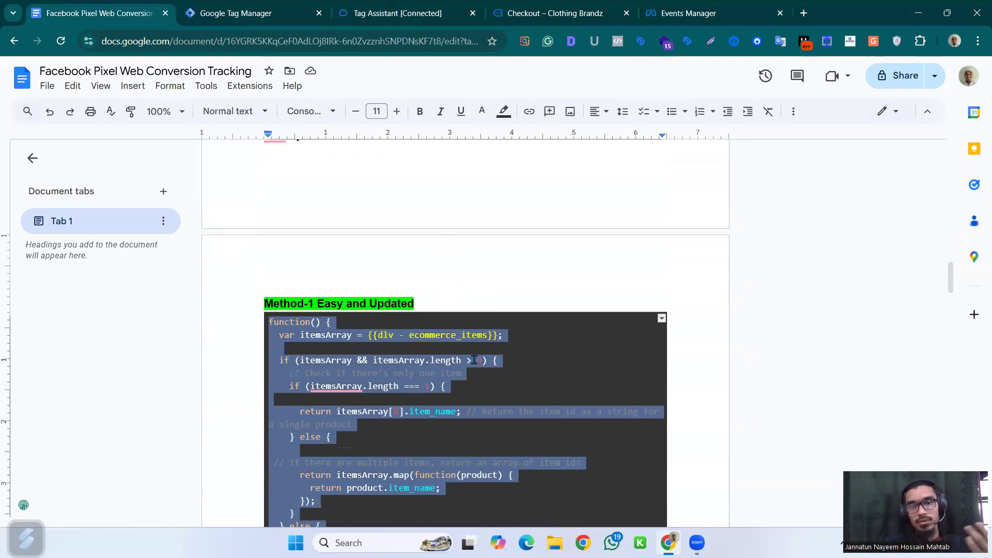
Step: Switch to Tag Assistant and highlight the contents of the items array in the begin_checkout API call
click(282, 6)
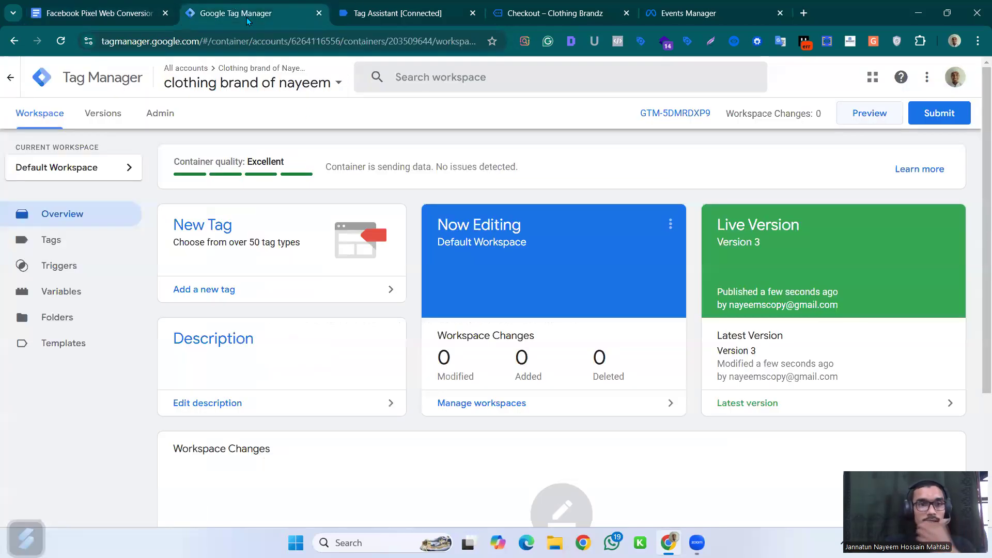
click(406, 13)
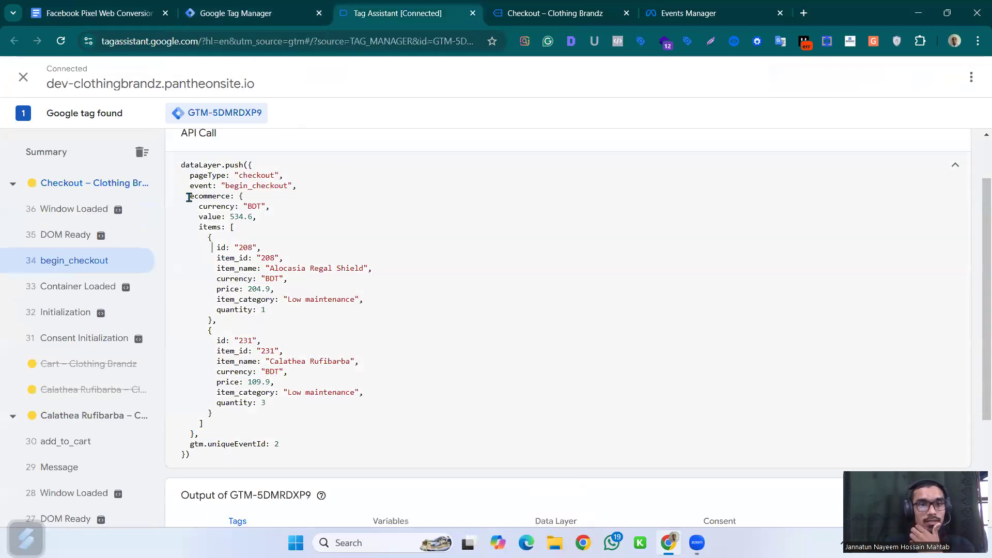
click(213, 247)
drag(208, 307, 203, 425)
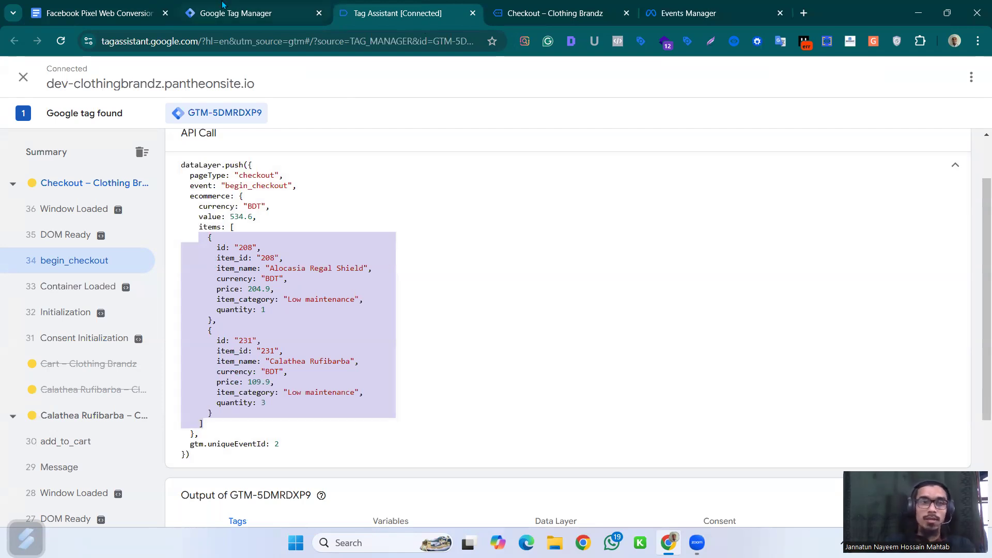
Step: Switch to Google Tag Manager and start a new user-defined variable of the Data Layer Variable type
click(286, 5)
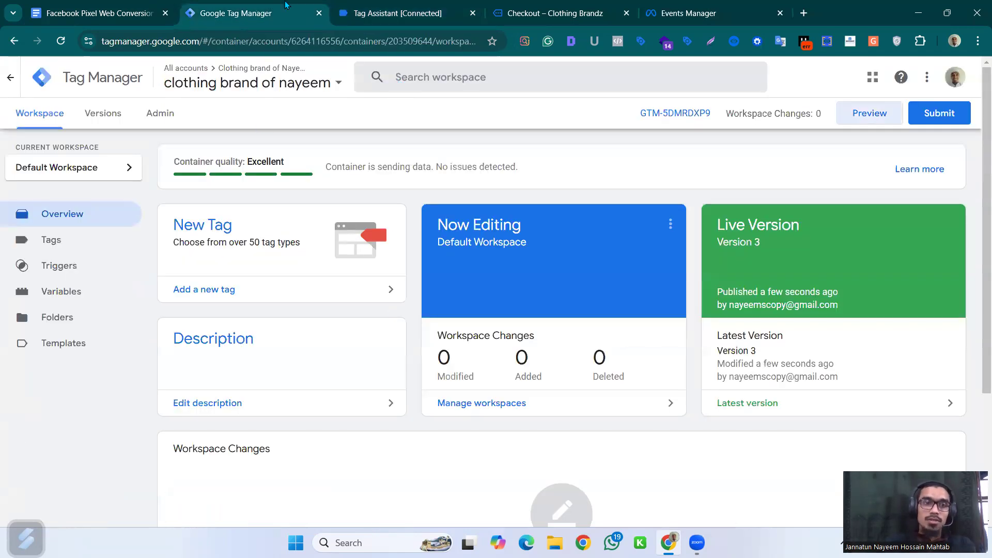
click(93, 293)
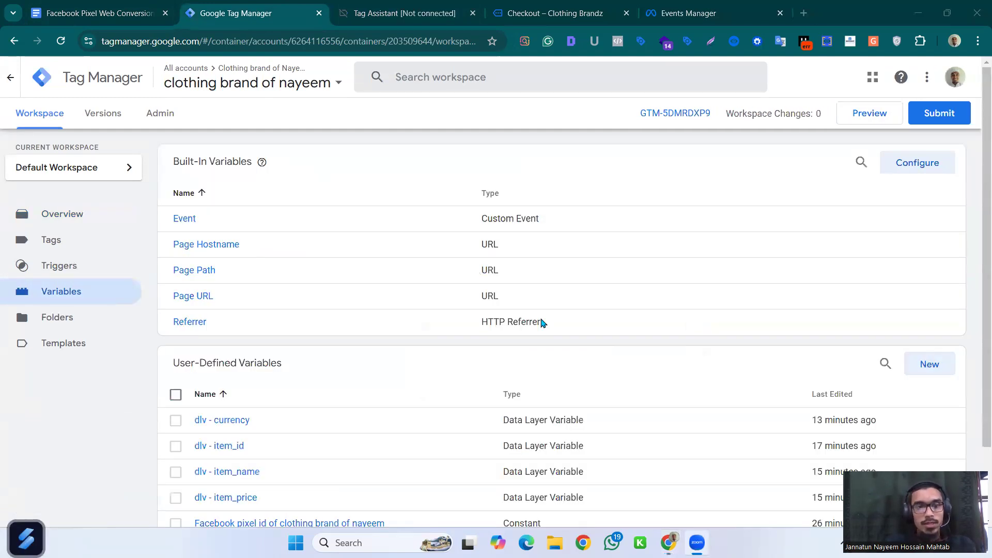
click(930, 366)
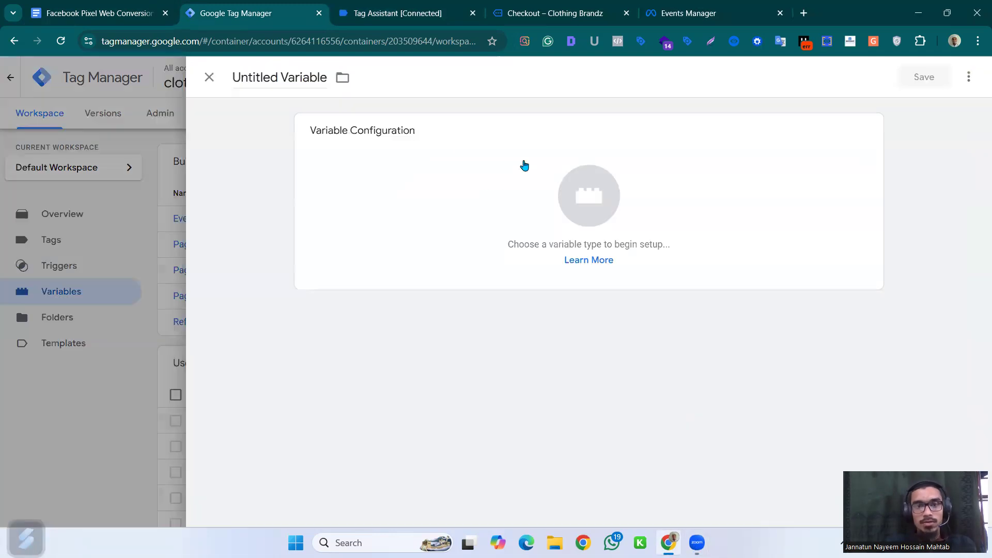
click(565, 188)
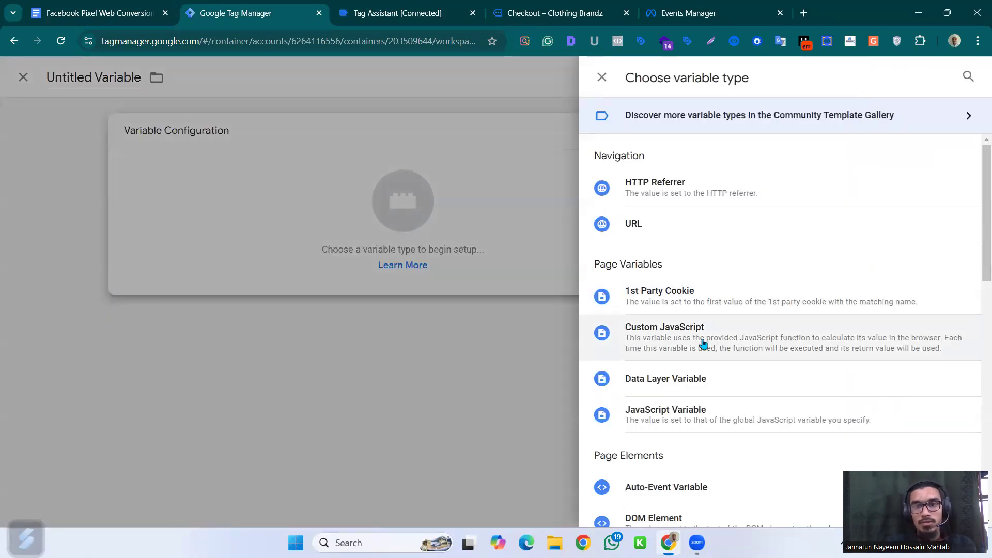
scroll(734, 351, down, 3)
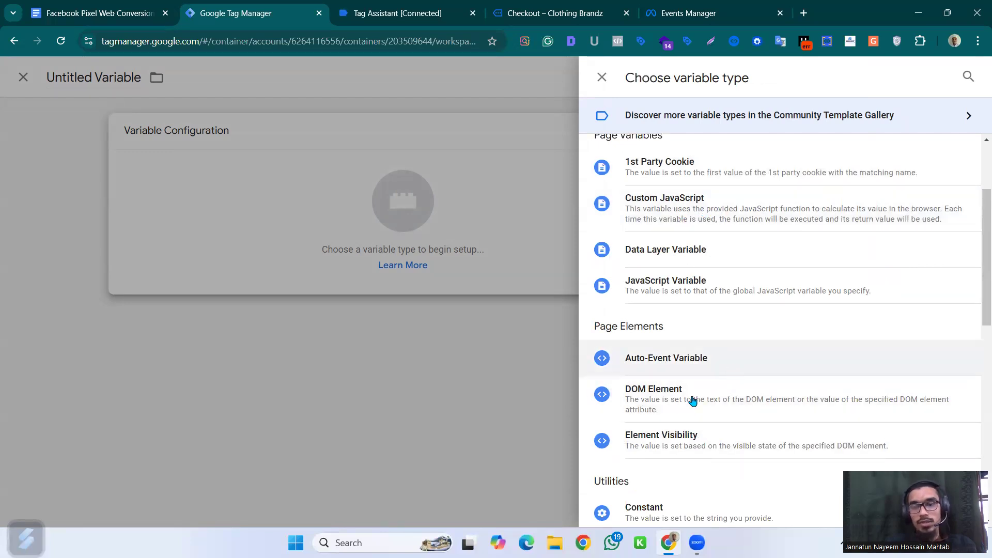
scroll(746, 413, down, 4)
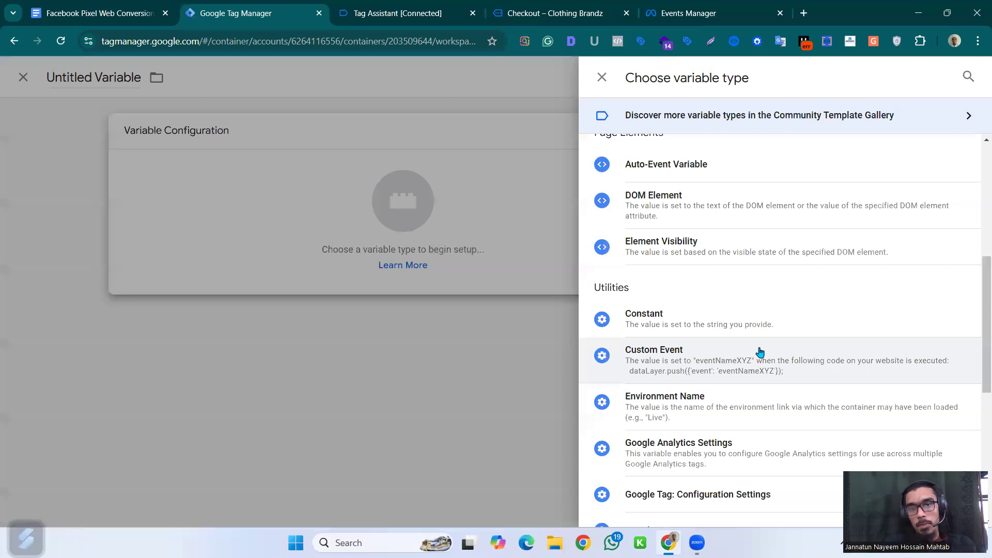
scroll(760, 350, up, 2)
scroll(700, 380, down, 2)
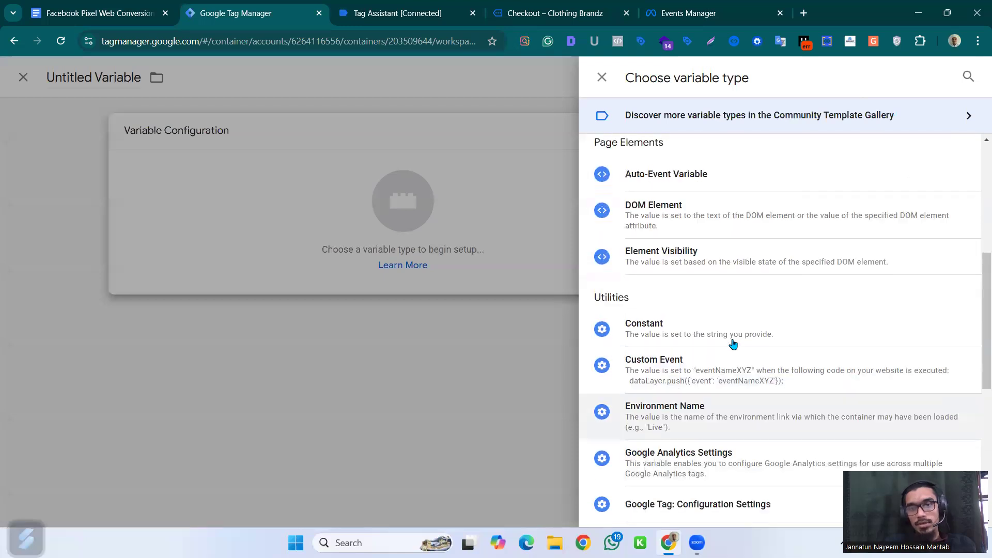
scroll(734, 343, up, 5)
scroll(723, 336, up, 2)
click(720, 377)
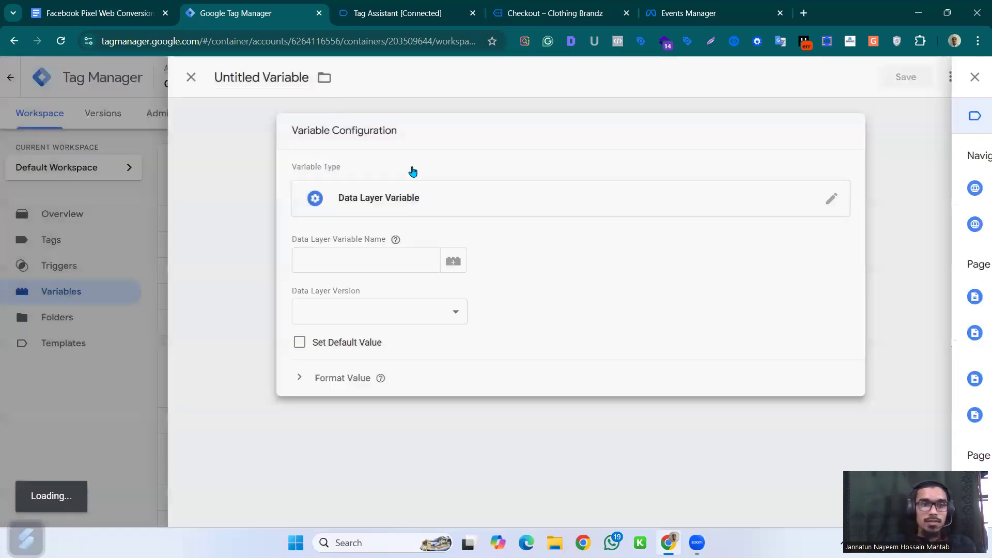
Step: Name the new data layer variable "dlv - items"
double_click(290, 75)
triple_click(268, 77)
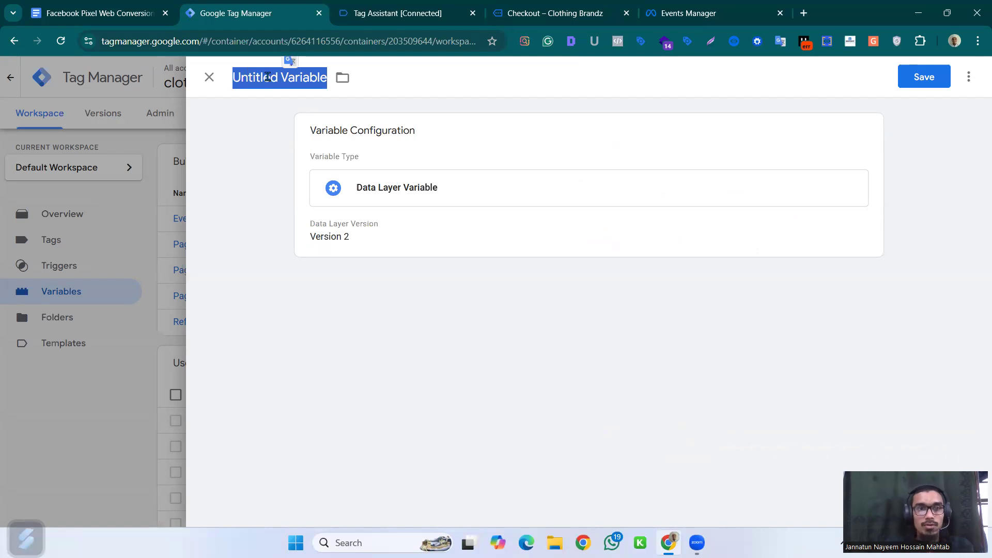
text(dlv - cte)
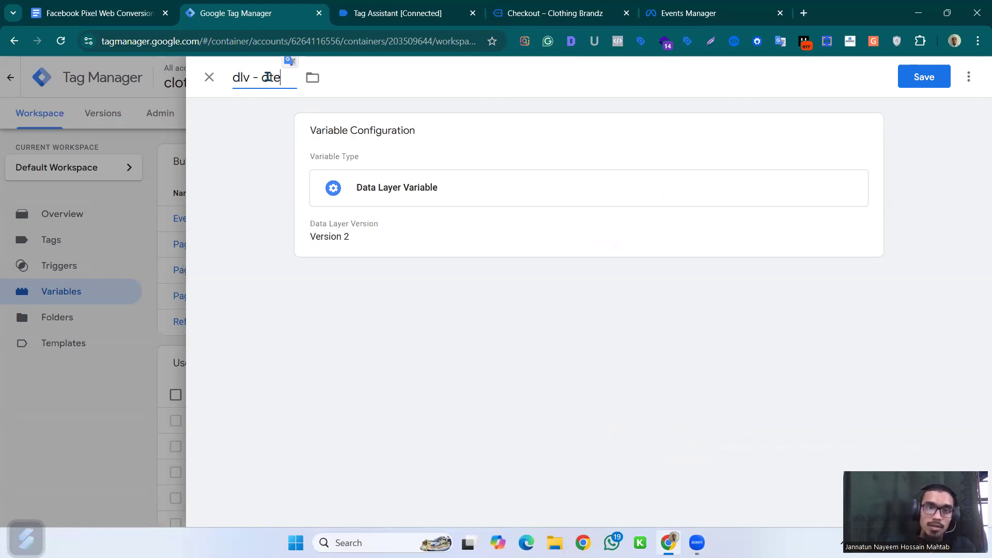
key(BackSpace)
key(BackSpace)
key(BackSpace)
text(items)
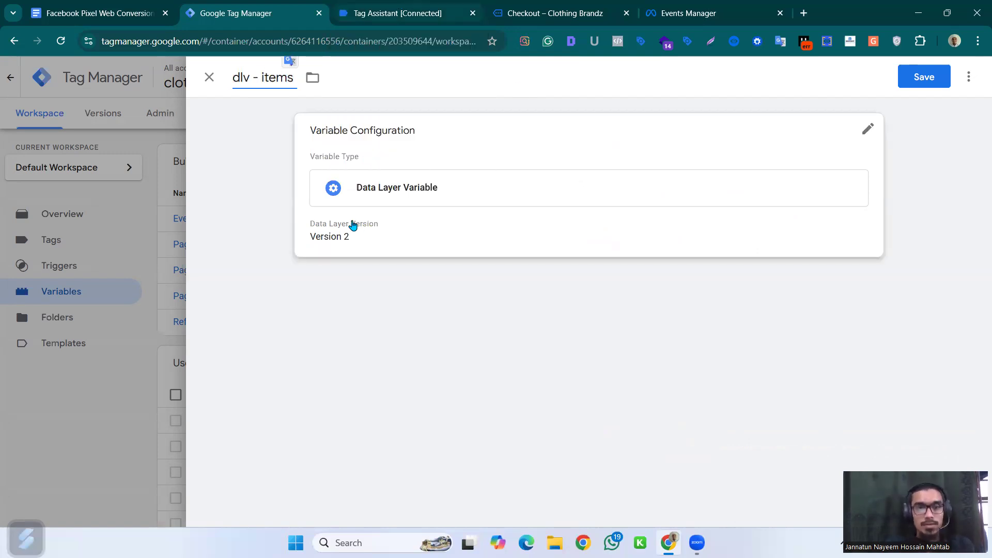
Step: Set the Data Layer Variable Name to ecommerce.items, consulting the begin_checkout API call in Tag Assistant, and save the variable
click(444, 243)
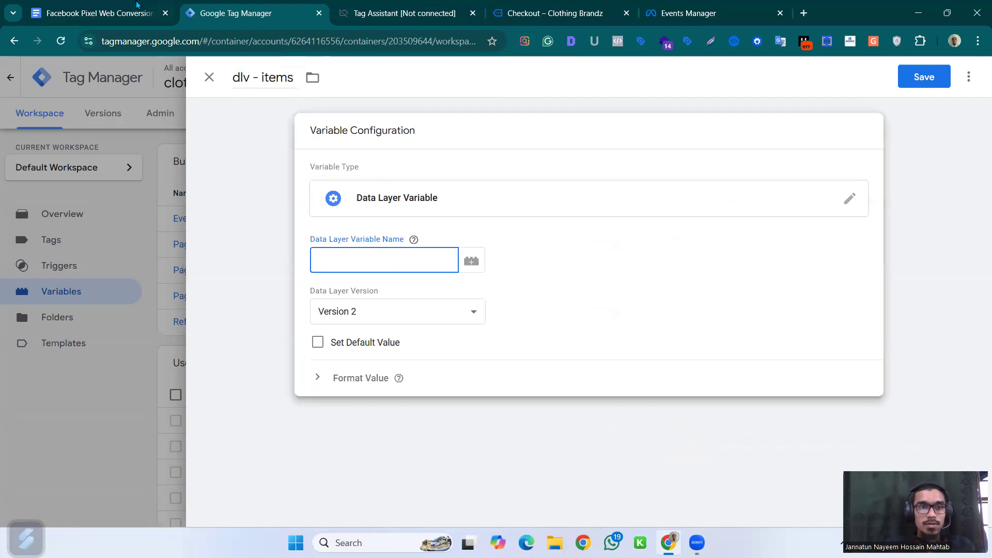
key(ctrl+shift+Tab)
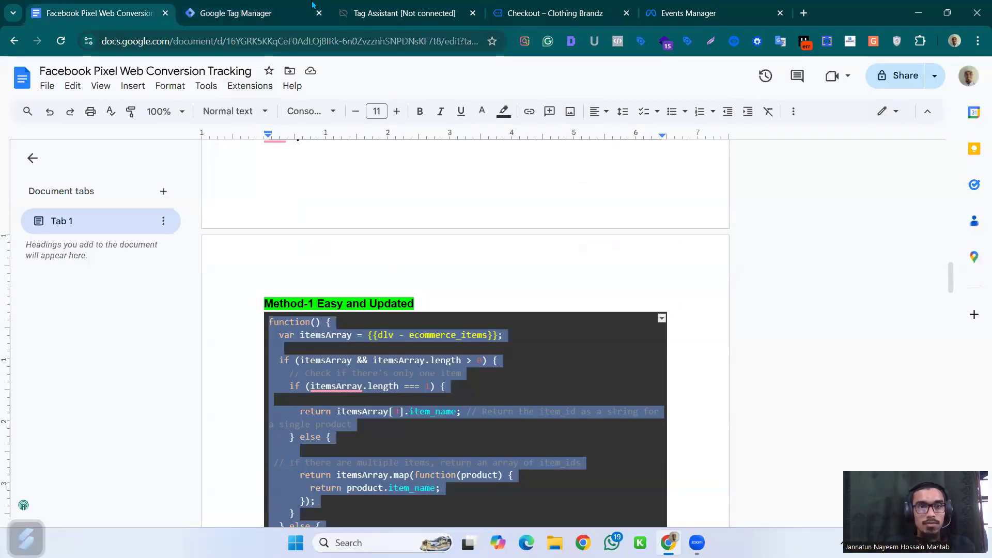
click(393, 12)
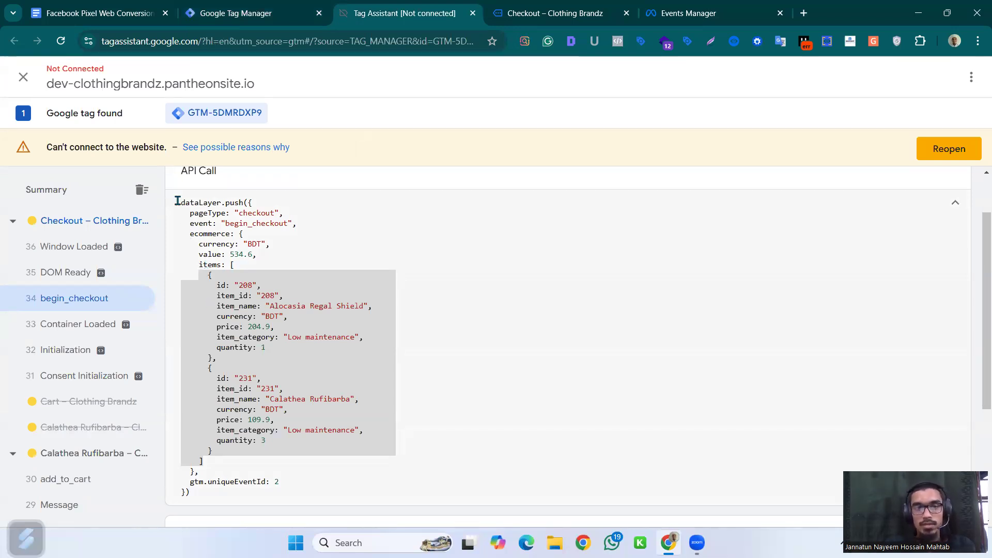
click(274, 13)
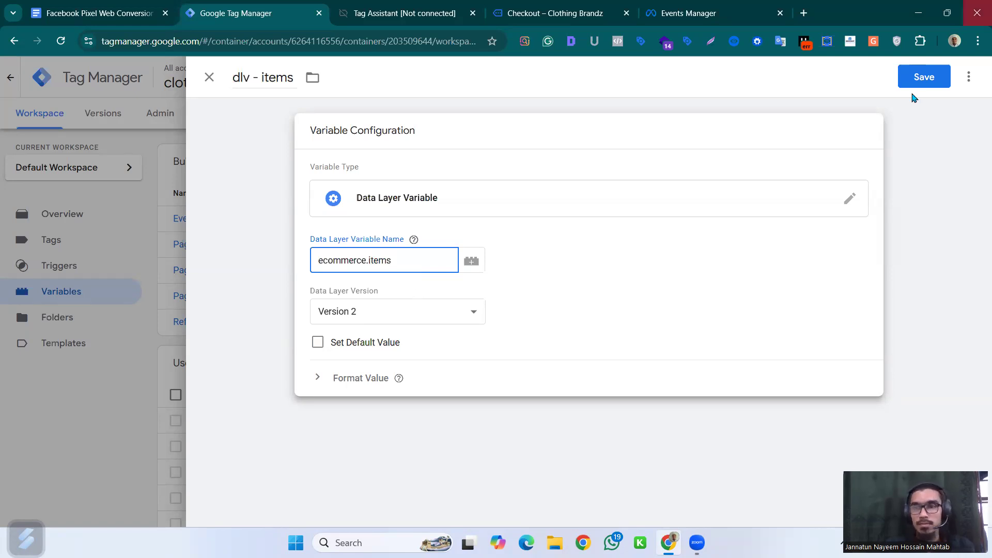
click(925, 77)
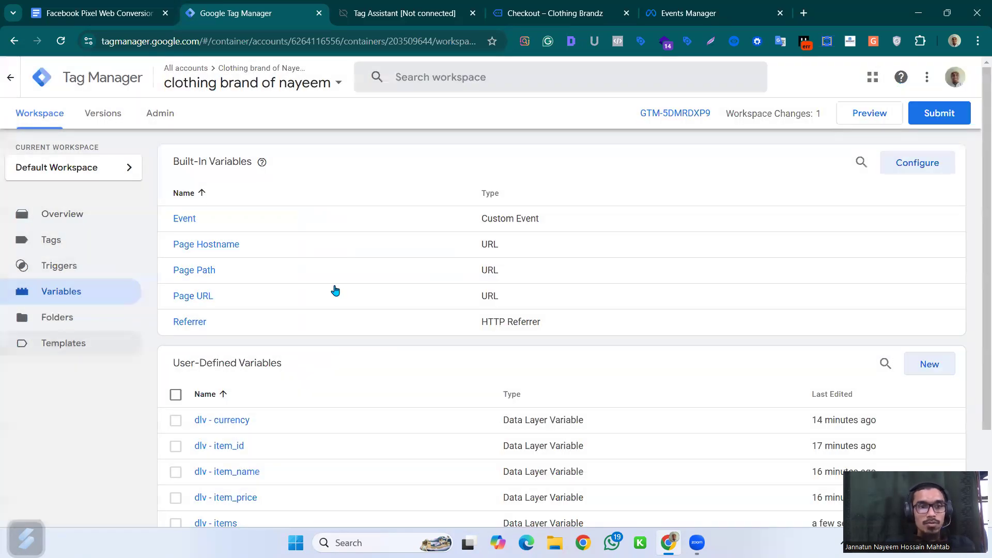
Step: Start a new Custom JavaScript variable and paste in the Method-1 item_name script from the Google Docs tracking notes
click(927, 364)
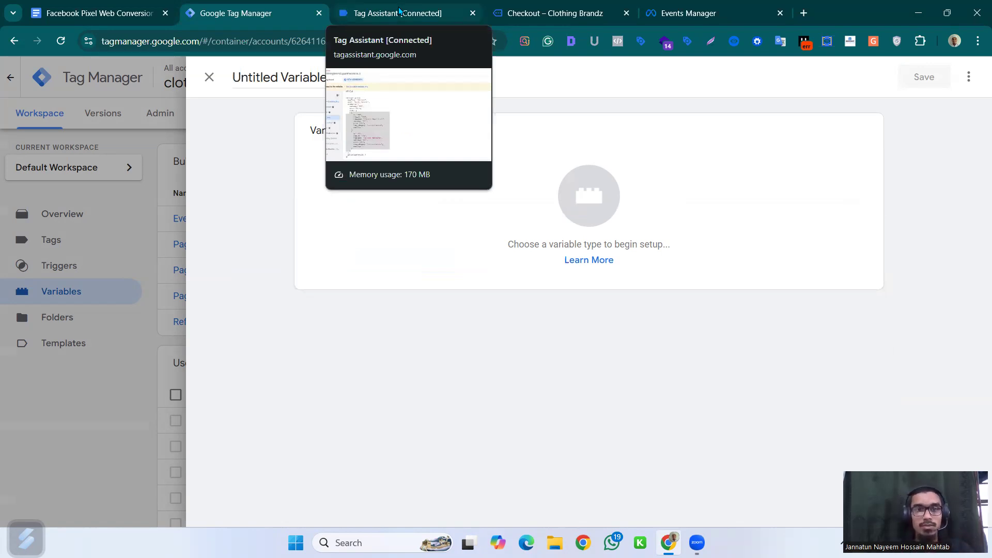
click(624, 195)
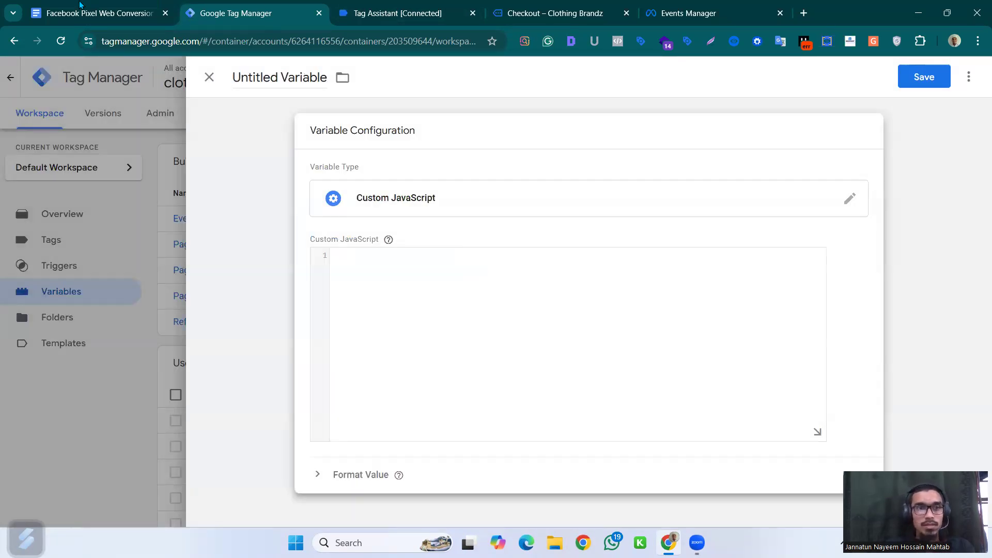
click(80, 7)
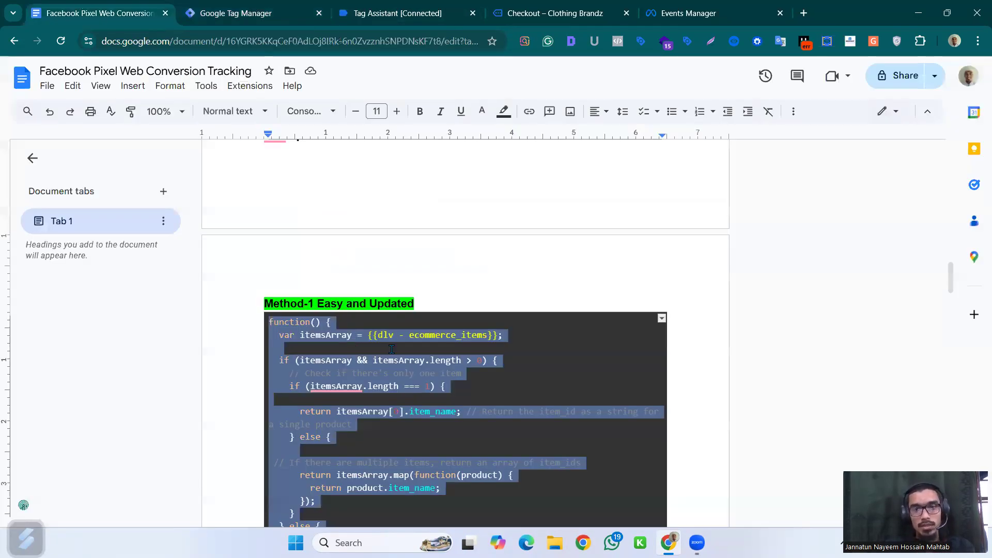
scroll(584, 373, down, 8)
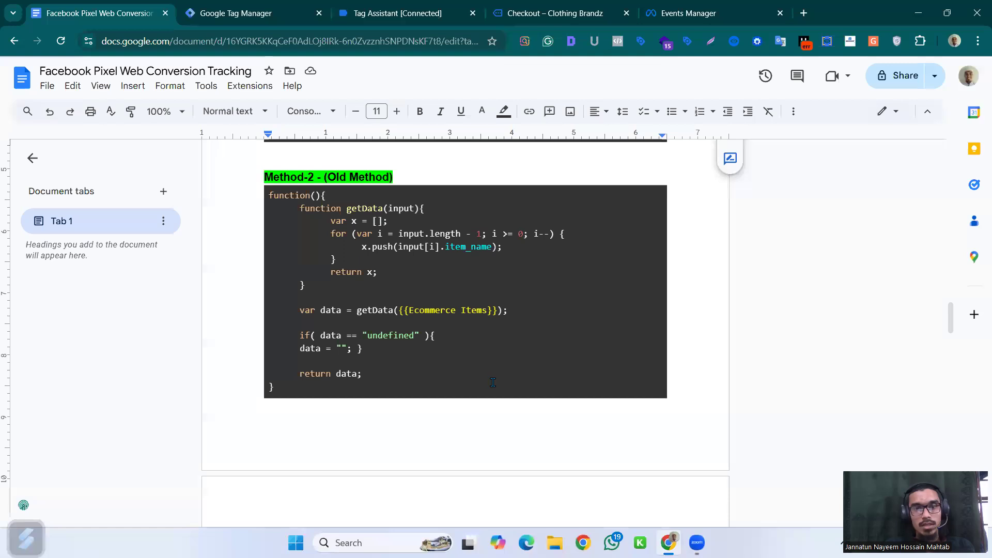
scroll(429, 358, up, 5)
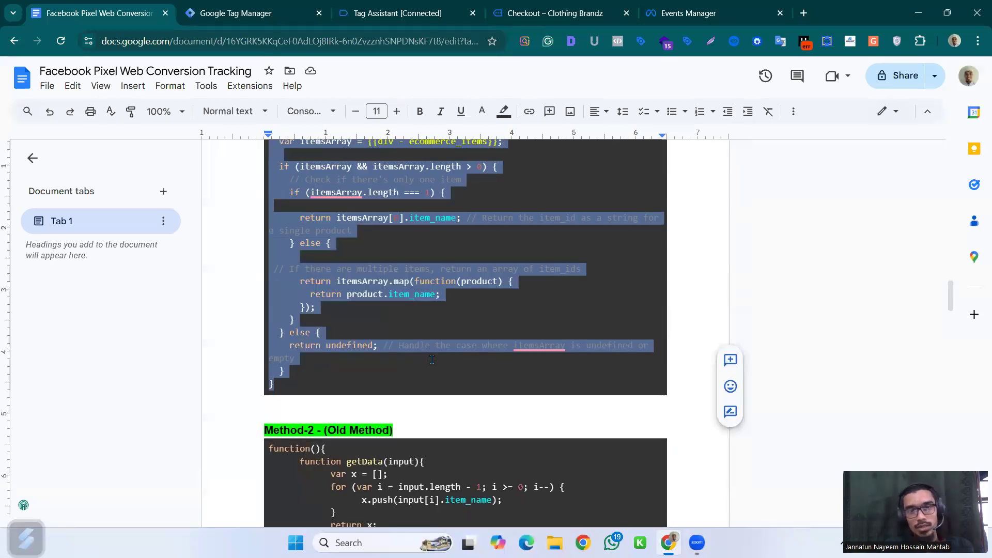
scroll(523, 314, up, 3)
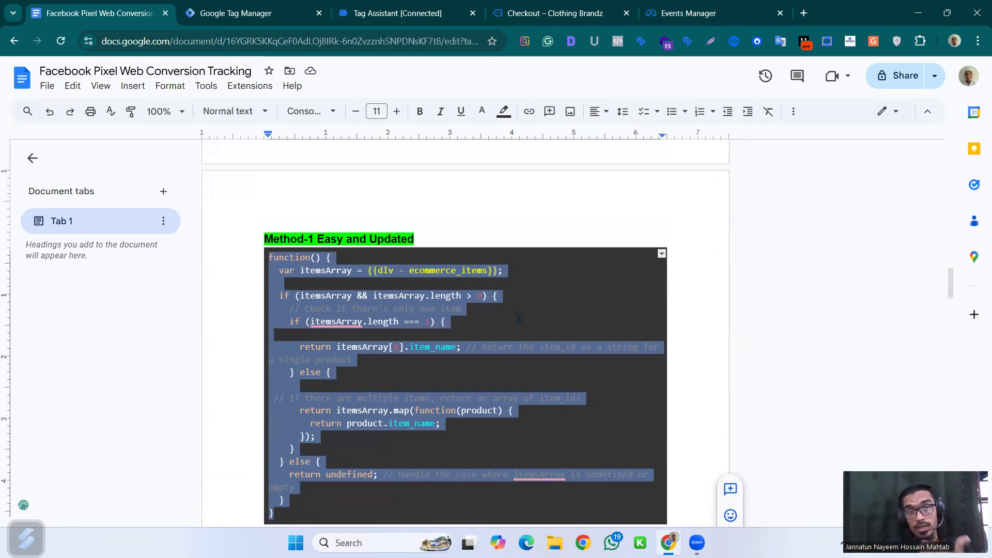
click(390, 16)
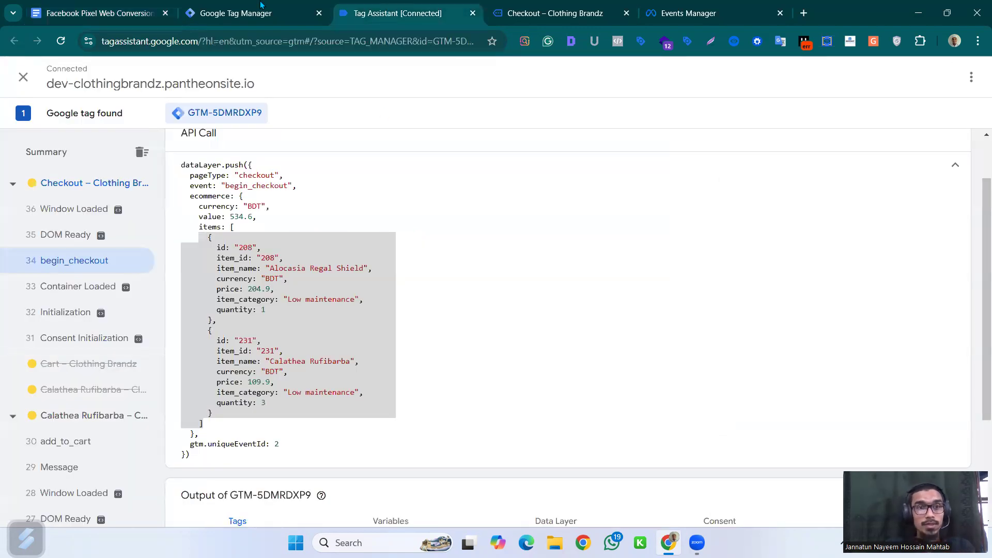
click(317, 4)
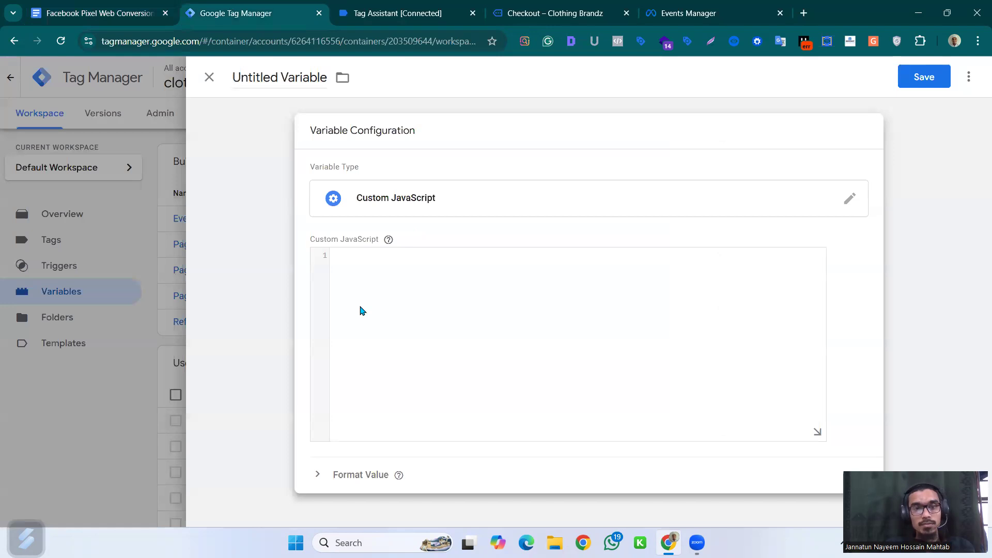
click(519, 281)
text(function() {   var itemsArray = {{dlv - ecommerce_items}};    if (itemsArray && itemsArray.length > 0) {     // Check if there's only one item     if (itemsArray.length === 1) {        return itemsArray[0].item_name; // Return the item_id as a string for a single product     } else {   // If there are multiple items, return an array of item_ids       return itemsArray.map(function(product) {         return product.item_name;       });     }   } else {     return undefined; // Handle the case where itemsArray is undefined or empty   } })
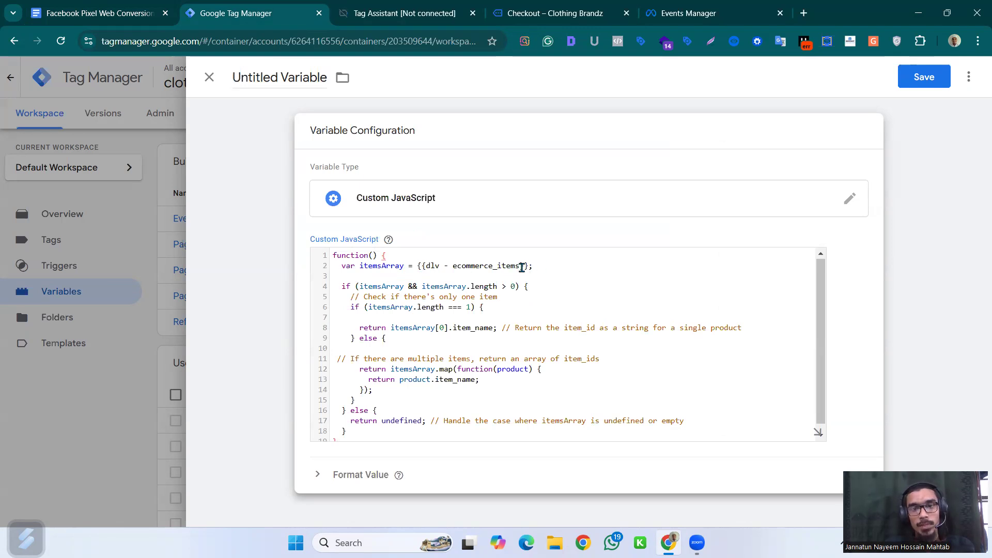
Step: Replace the {{dlv - ecommerce_items}} reference in the itemsArray line with {{dlv - items}}
drag(528, 267, 421, 266)
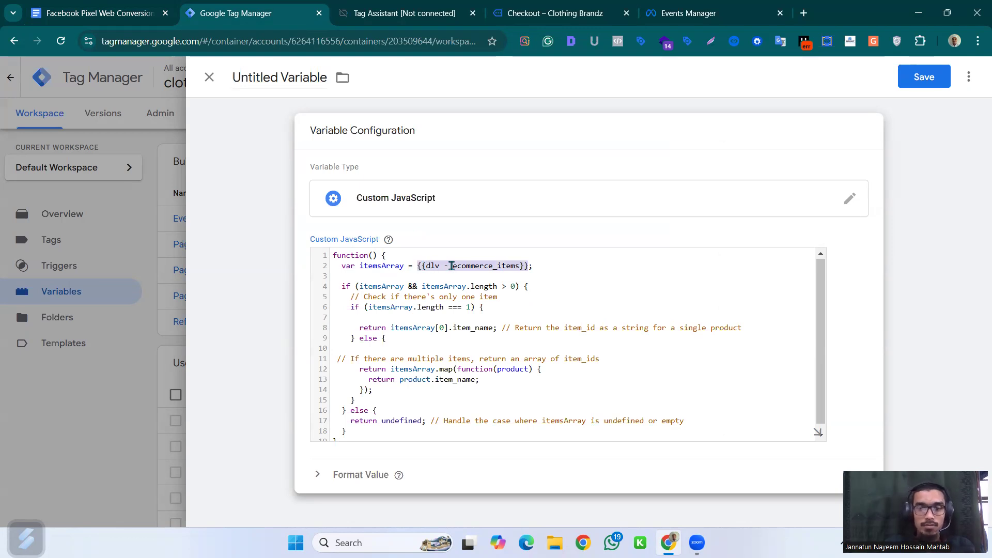
text({{;)
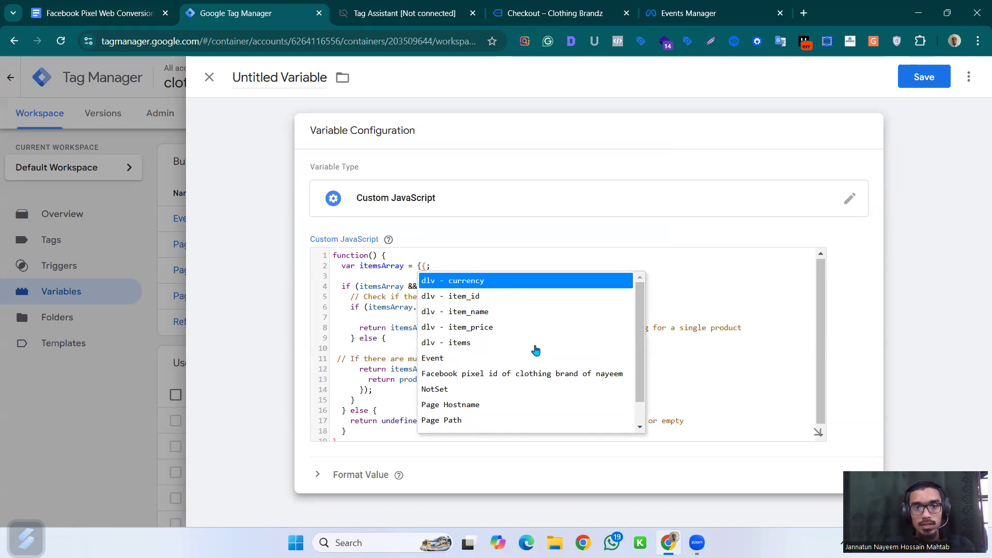
click(485, 345)
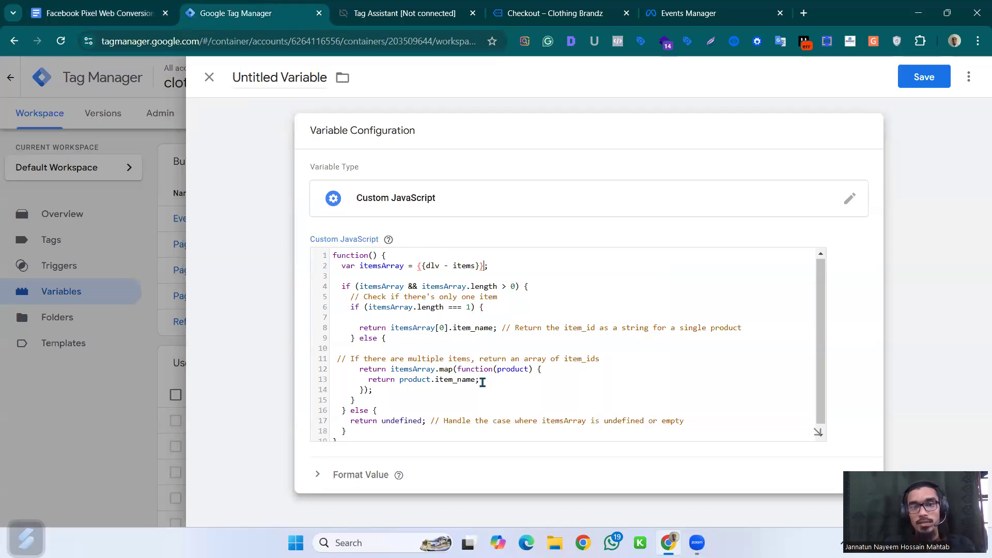
Step: Name the Custom JavaScript variable "cjs - item_name" and save it
click(284, 77)
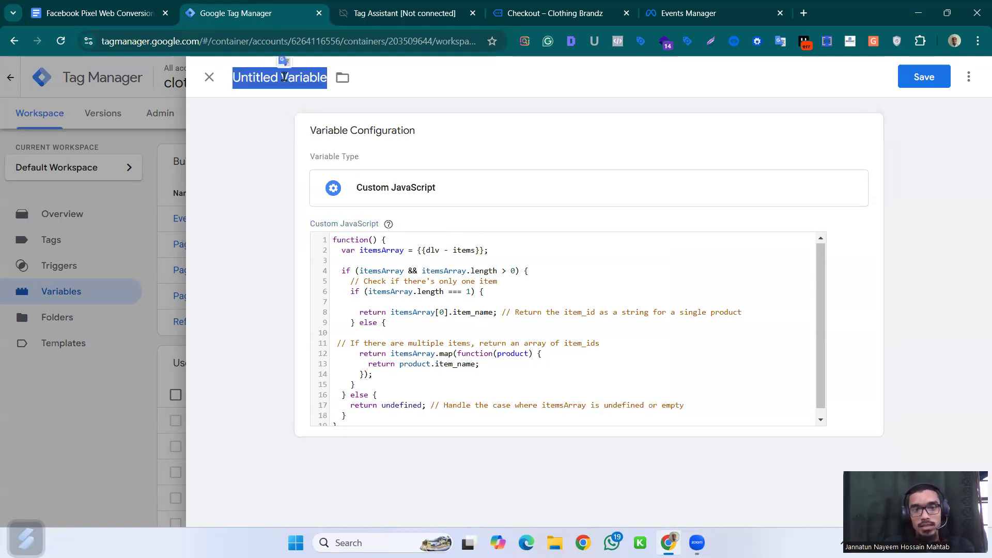
text(cjs)
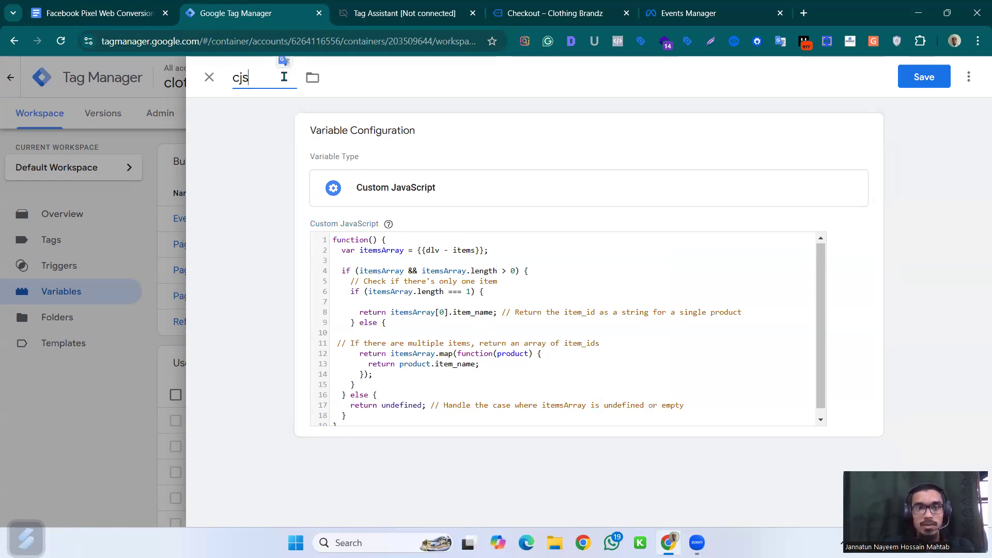
text( - ite)
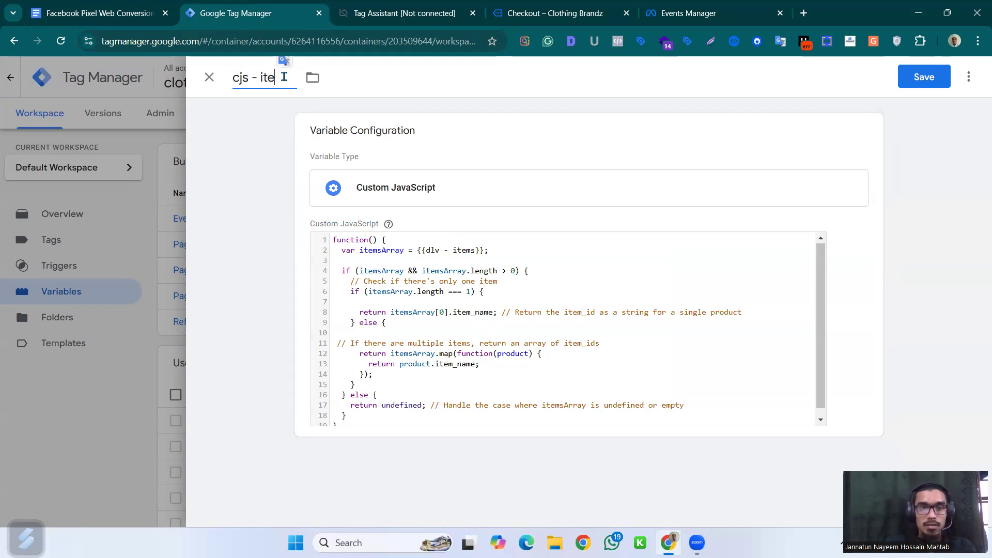
text(m_id)
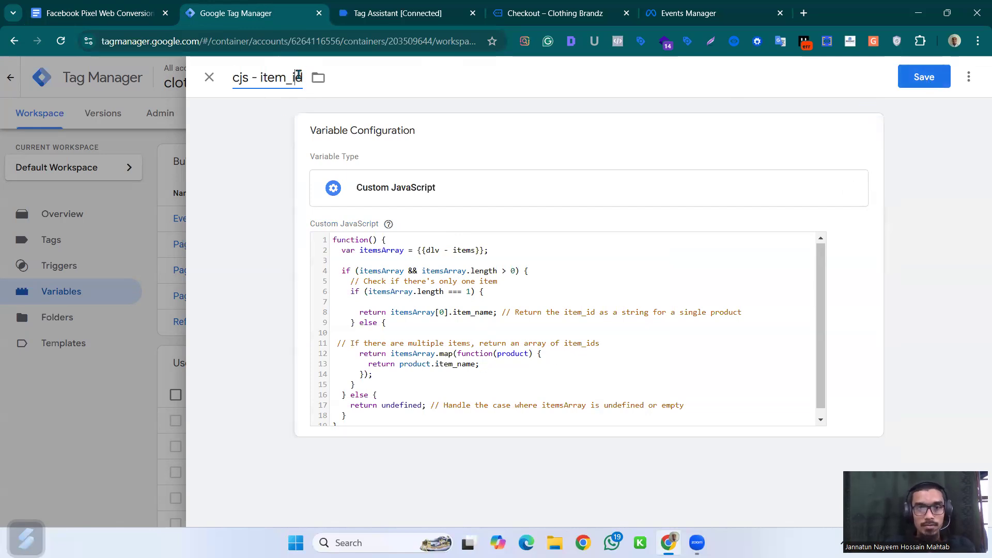
drag(293, 78, 310, 78)
text(name)
click(933, 83)
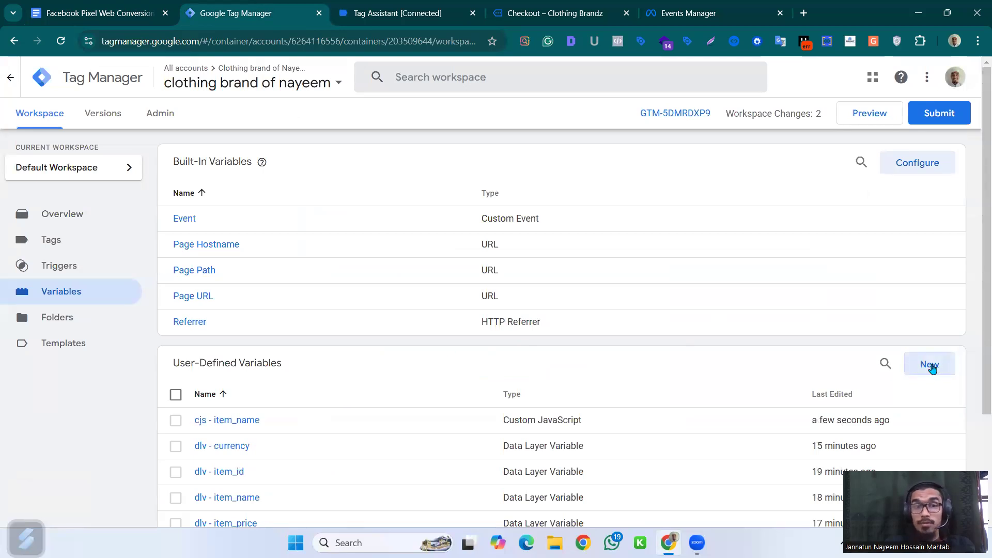
Step: Open the cjs - item_name variable and make a copy of it
click(260, 422)
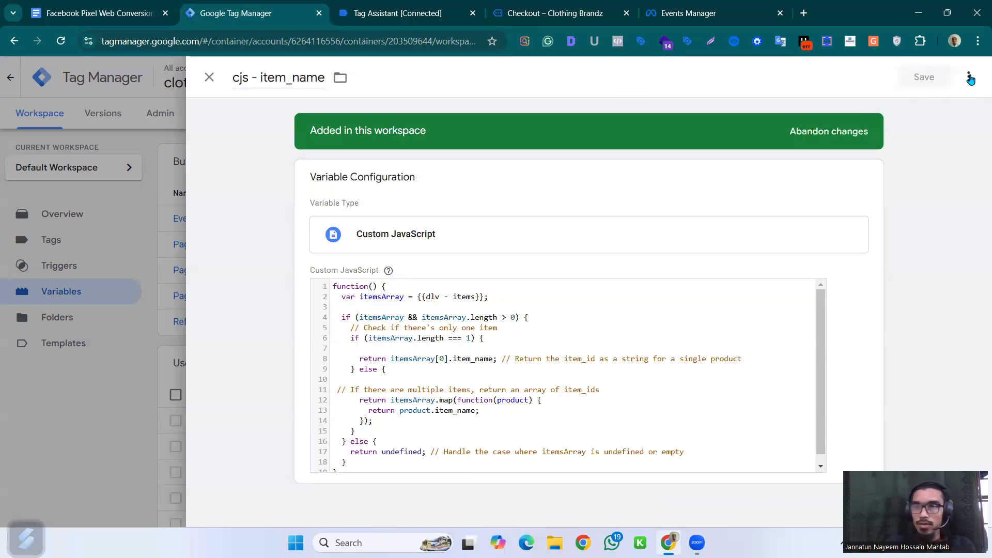
click(969, 77)
click(925, 106)
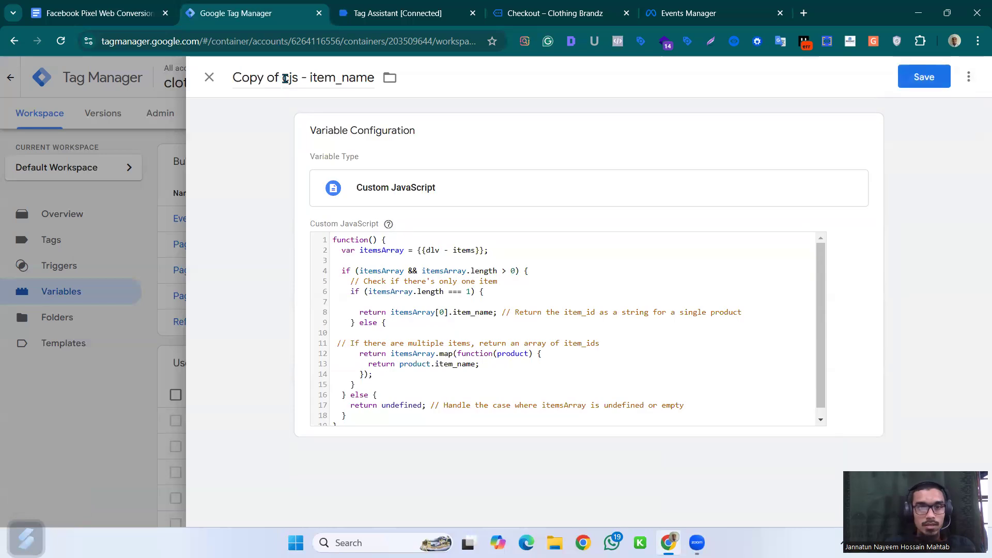
Step: Rename the copied variable "cjs - item_id"
drag(356, 77, 169, 91)
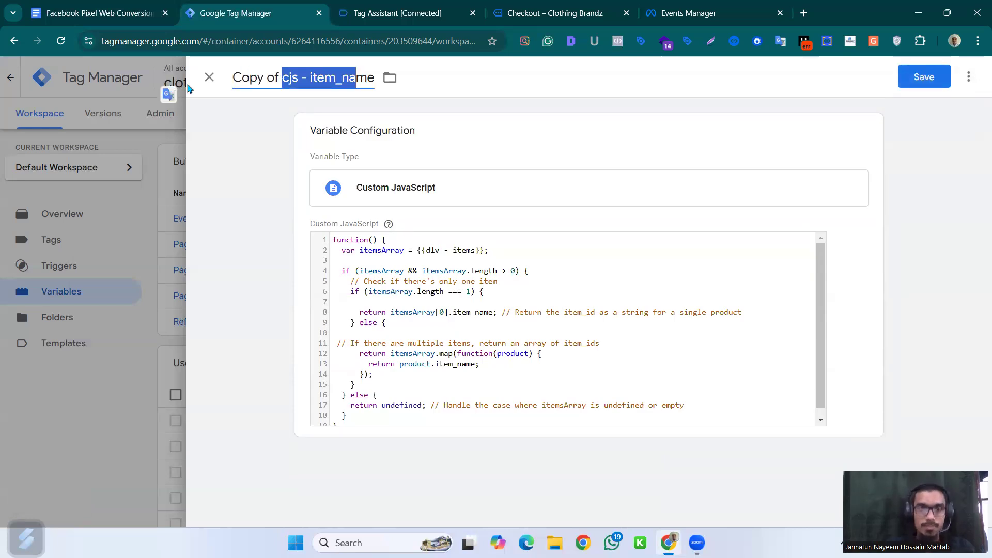
click(283, 78)
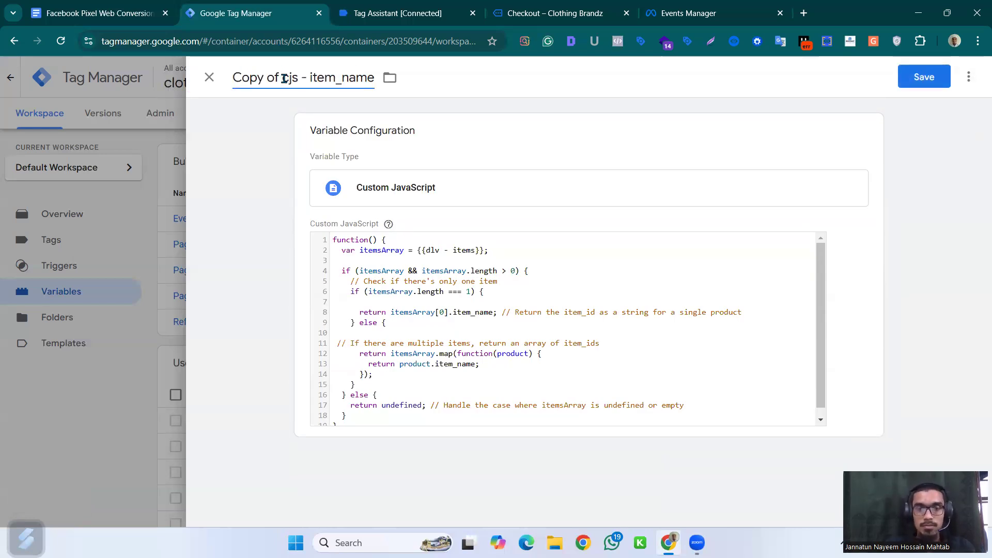
key(BackSpace)
key(BackSpace)
key(BackSpace)
key(BackSpace)
key(BackSpace)
key(BackSpace)
key(BackSpace)
key(BackSpace)
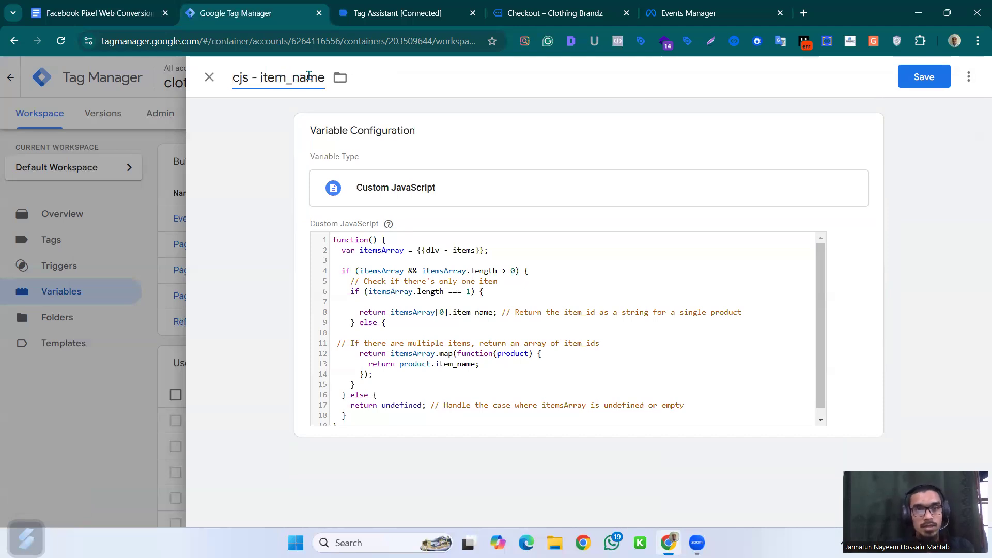
double_click(318, 78)
click(348, 81)
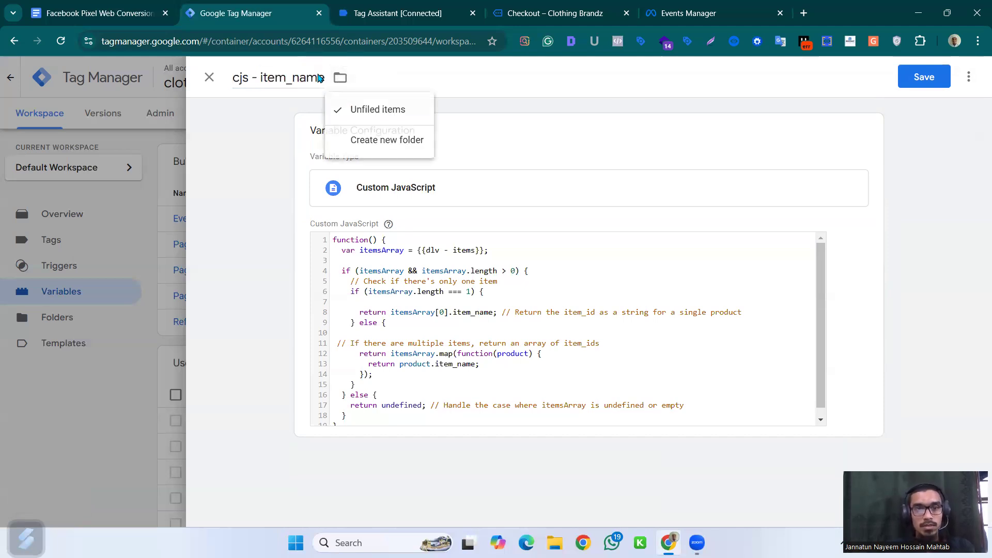
click(342, 76)
key(BackSpace)
key(BackSpace)
key(BackSpace)
key(BackSpace)
text(id)
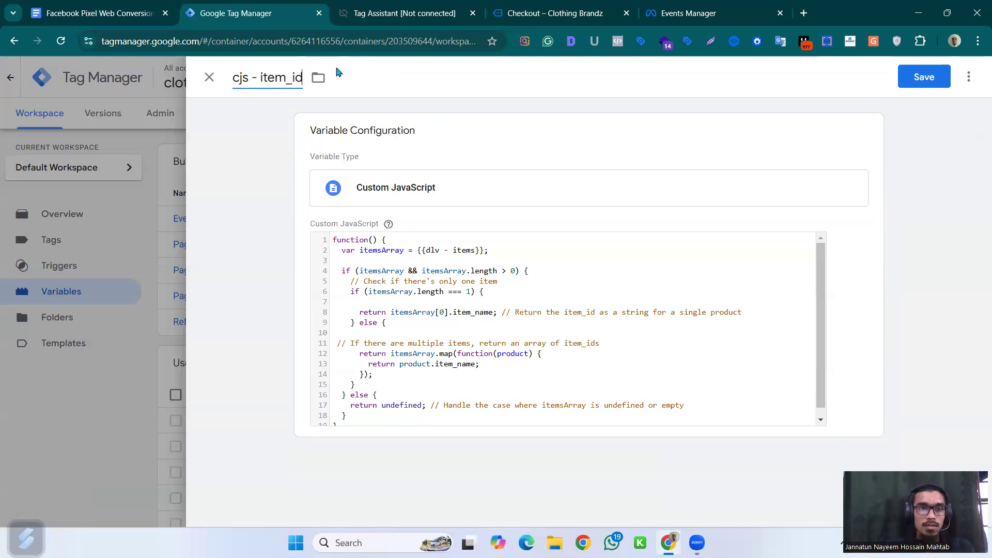
Step: Check the item_id key in Tag Assistant, change item_name to item_id in both return statements of the script, and save the variable
click(455, 5)
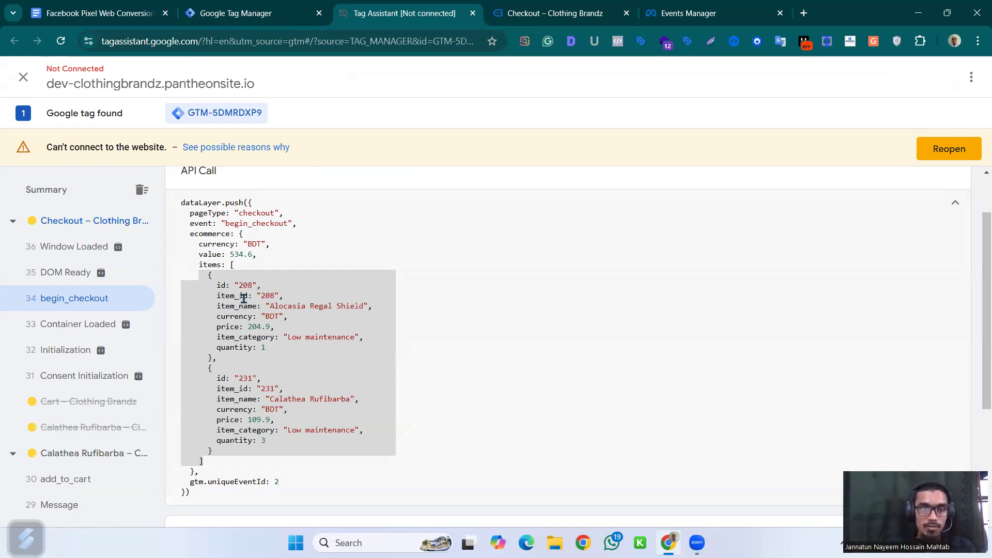
click(225, 8)
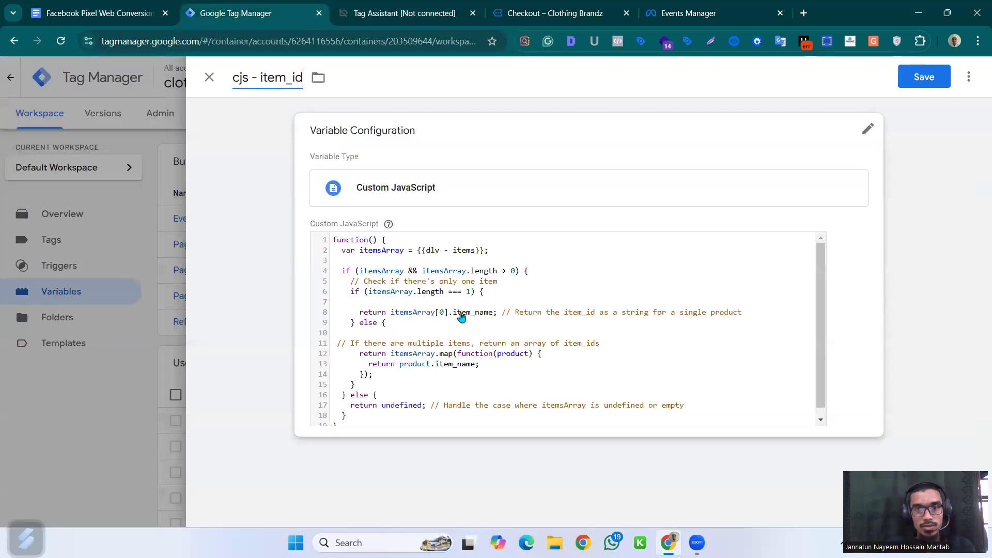
click(492, 318)
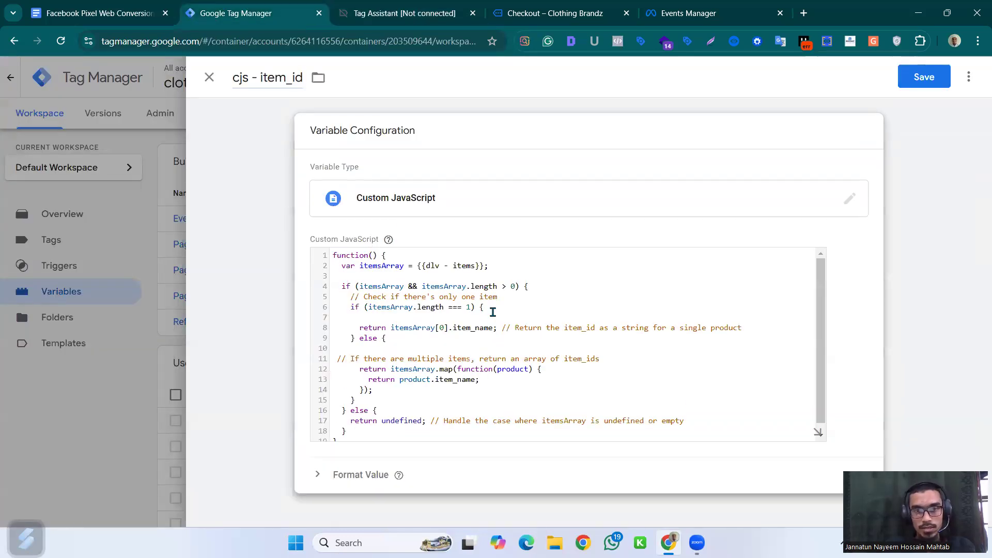
click(492, 329)
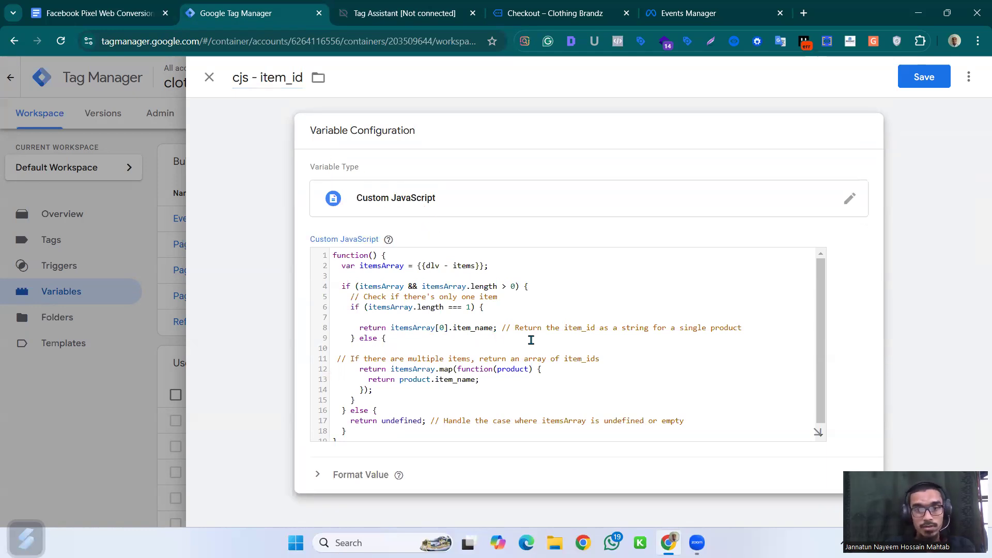
key(BackSpace)
key(BackSpace)
key(BackSpace)
key(BackSpace)
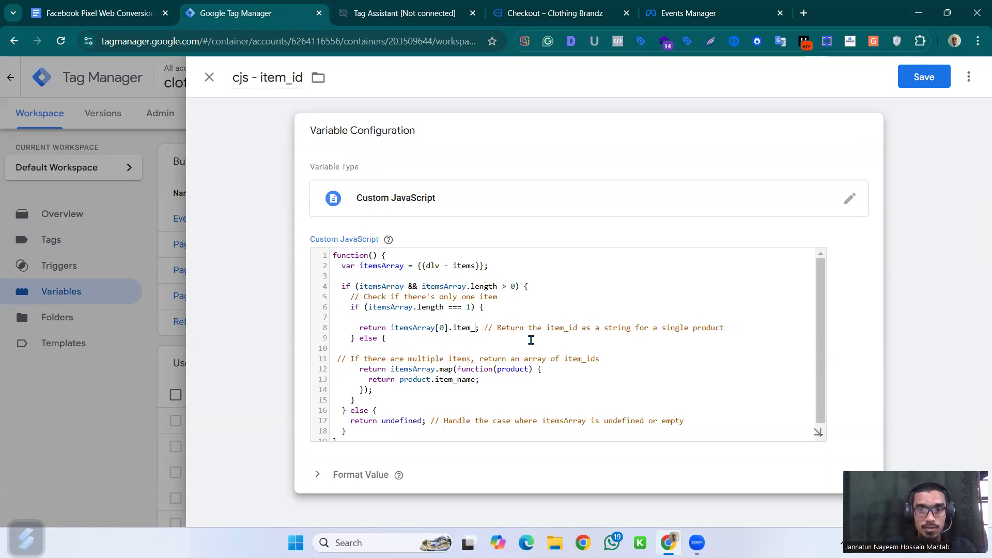
text(id)
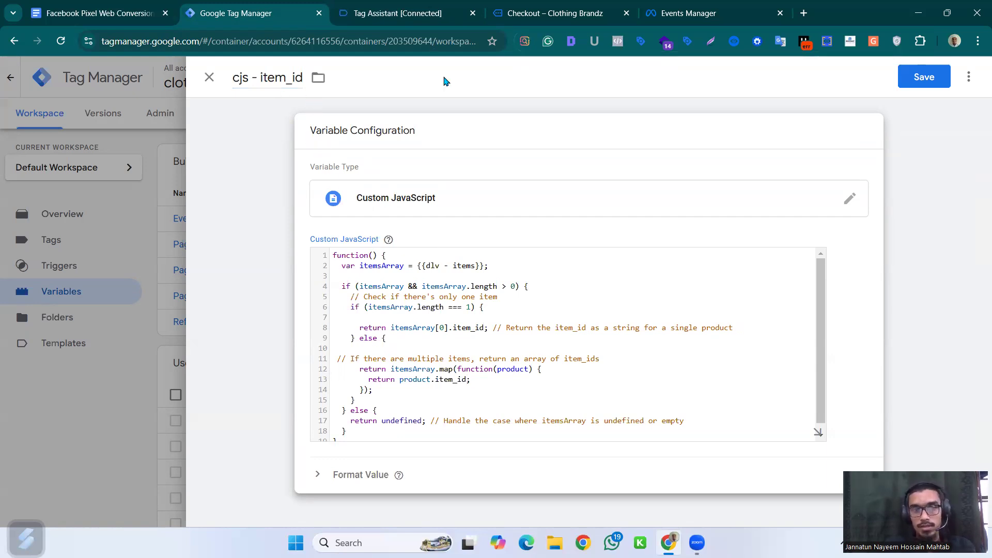
click(925, 77)
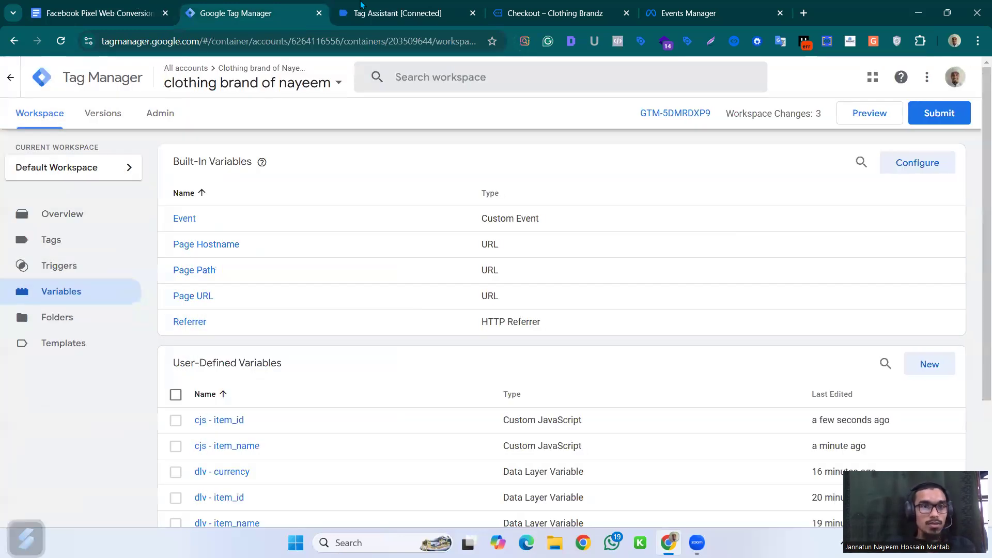
Step: Switch to the Google Docs notes and review the InitiateCheckout Event Setup section's object properties, trigger and variables
click(91, 13)
scroll(433, 309, up, 6)
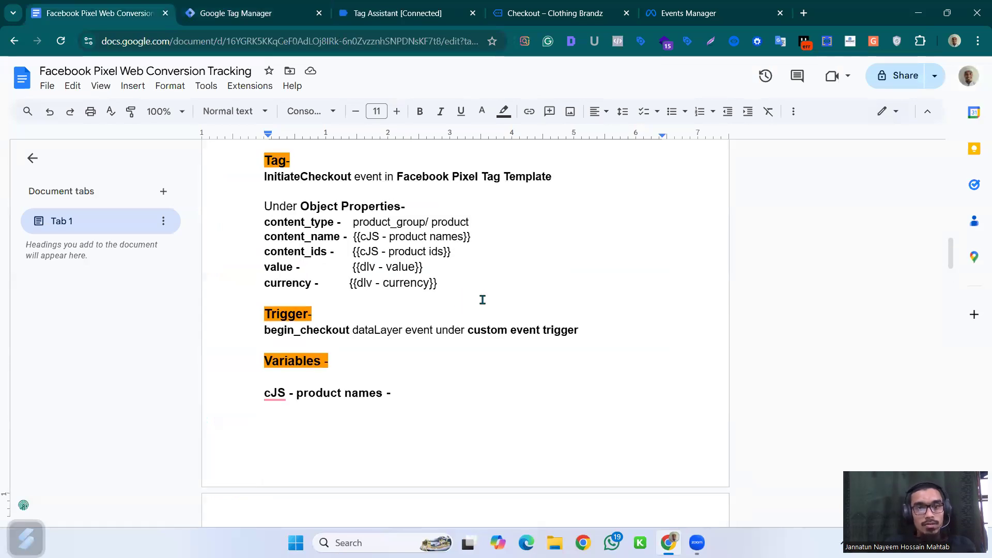
scroll(482, 300, up, 3)
scroll(498, 394, up, 1)
click(514, 398)
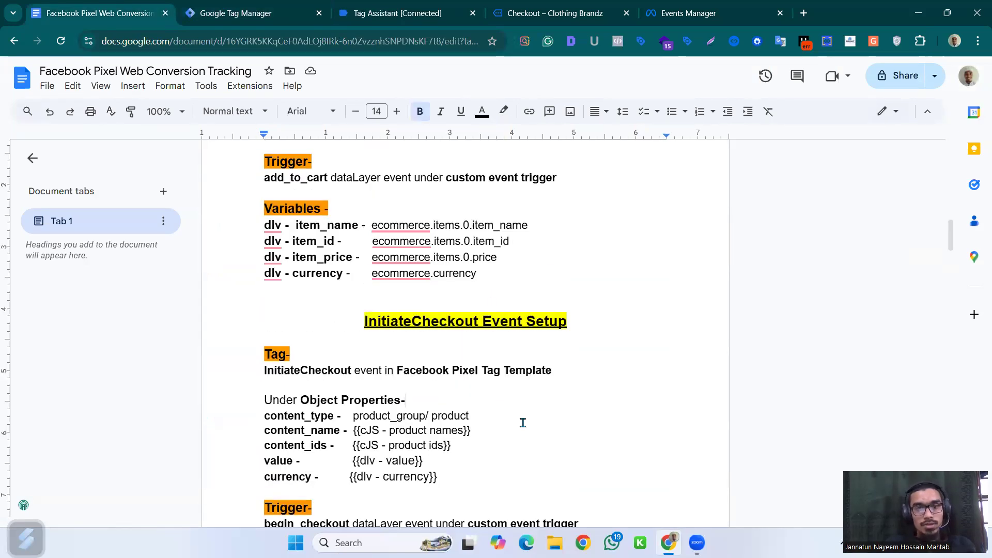
scroll(522, 413, down, 1)
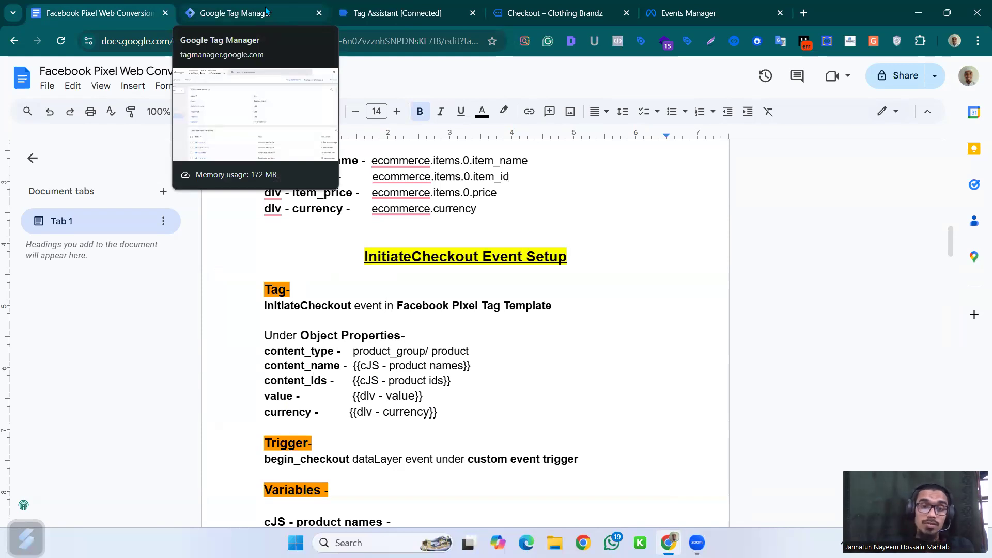
scroll(468, 366, down, 12)
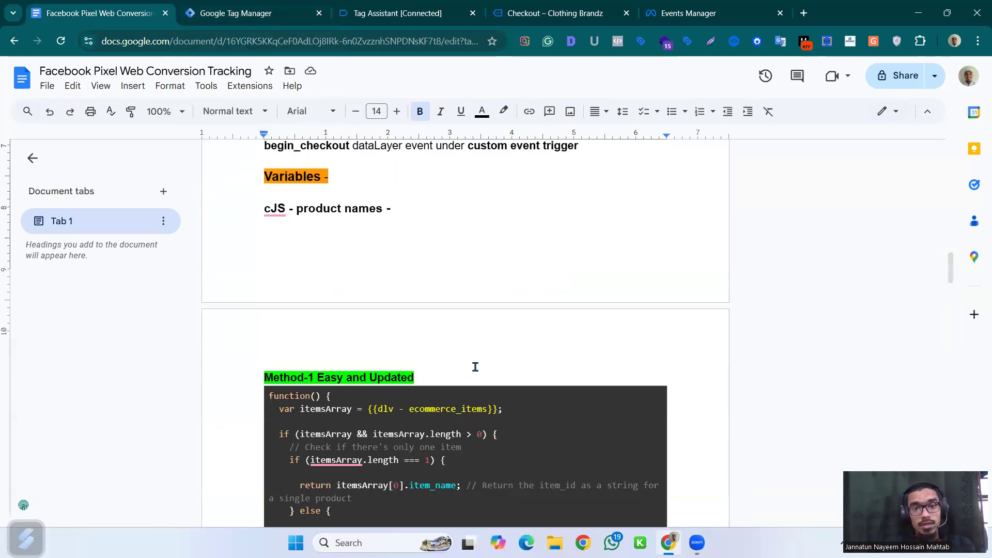
Step: Review the cJS - product ids script in the notes alongside the begin_checkout items array in Tag Assistant
scroll(452, 343, down, 5)
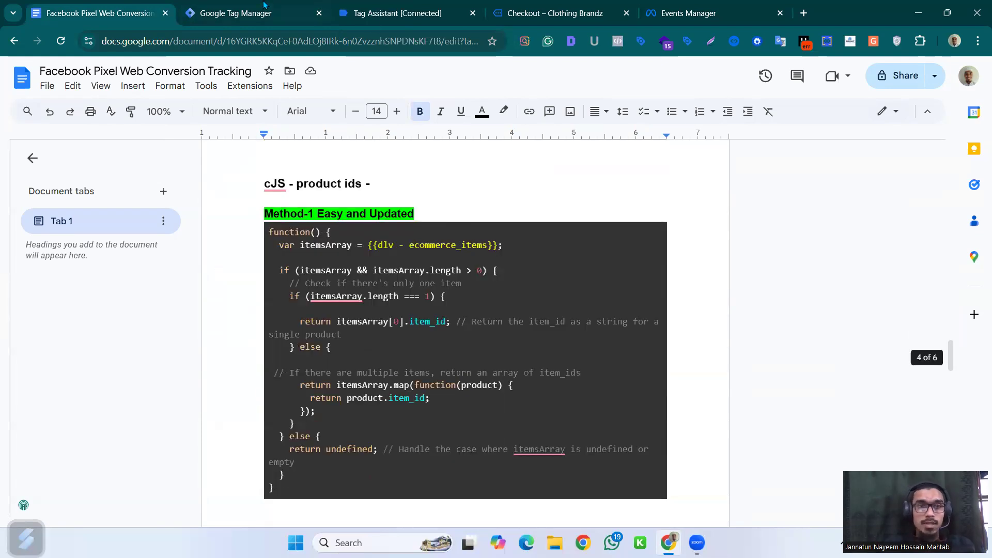
click(250, 11)
key(ctrl+Tab)
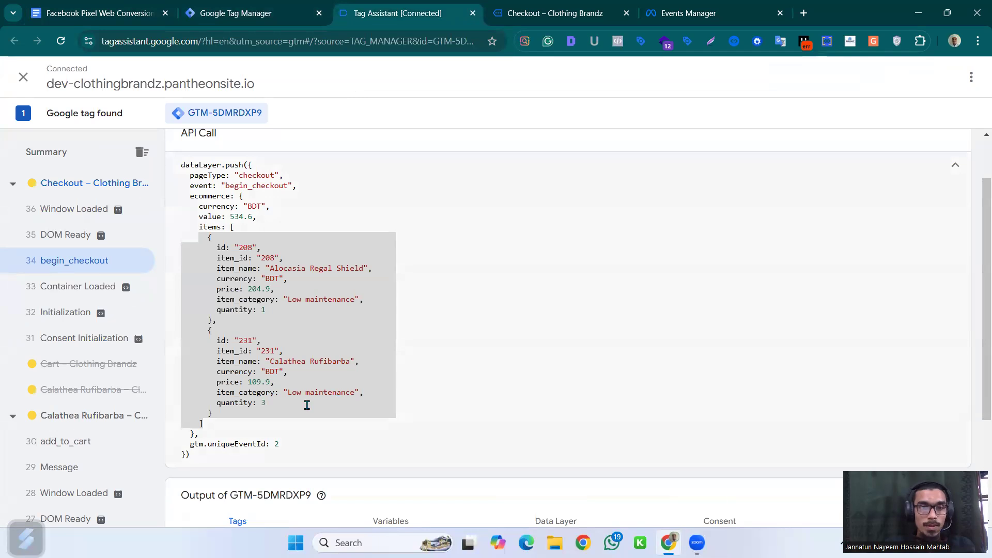
click(287, 408)
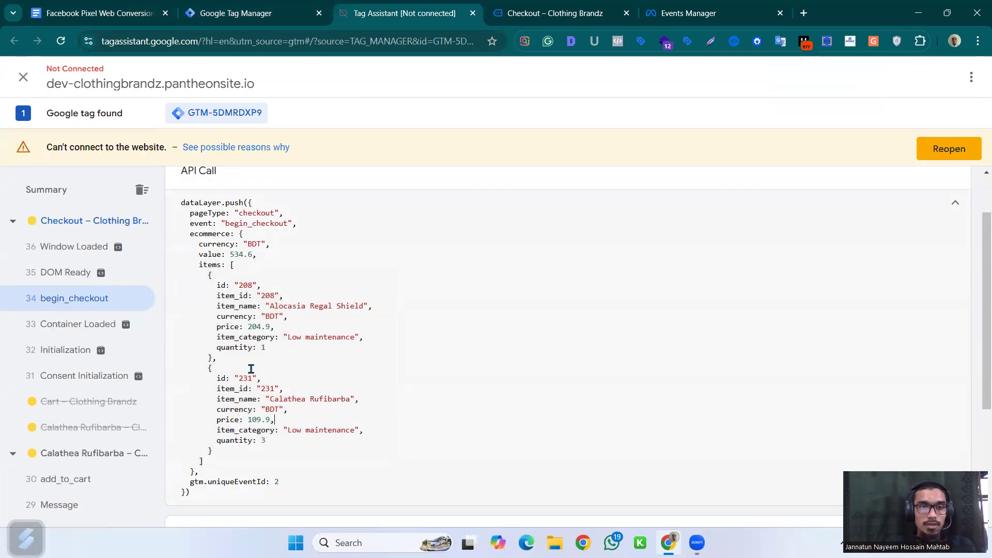
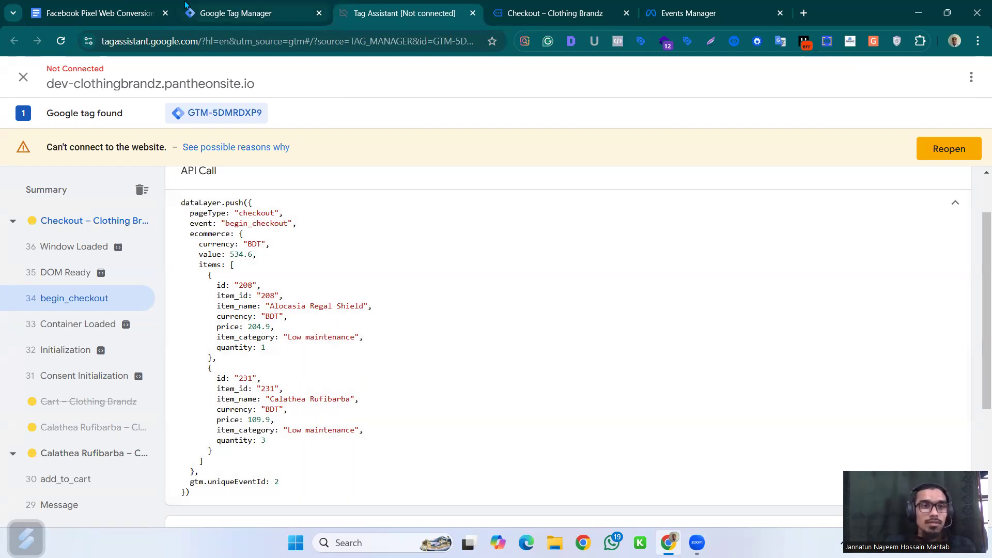
click(95, 11)
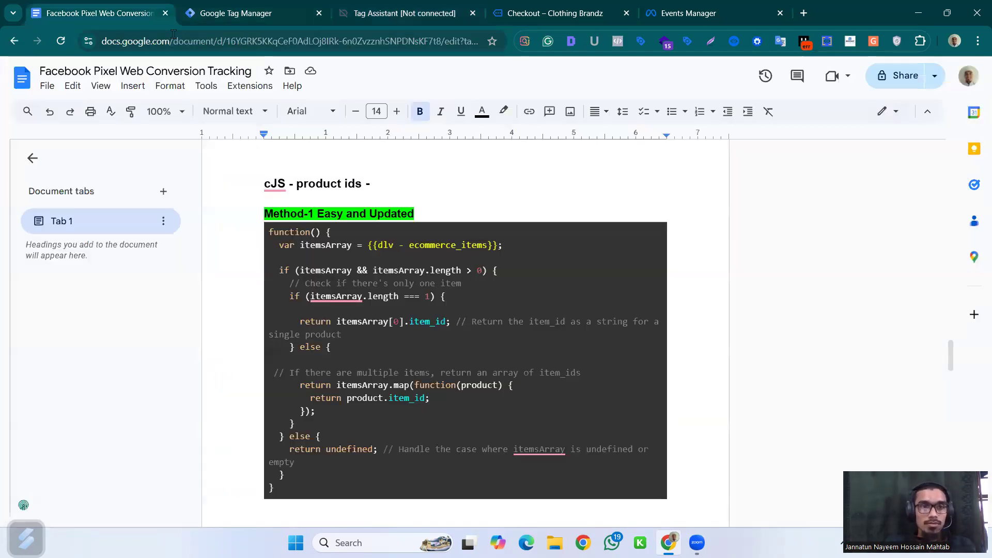
click(252, 18)
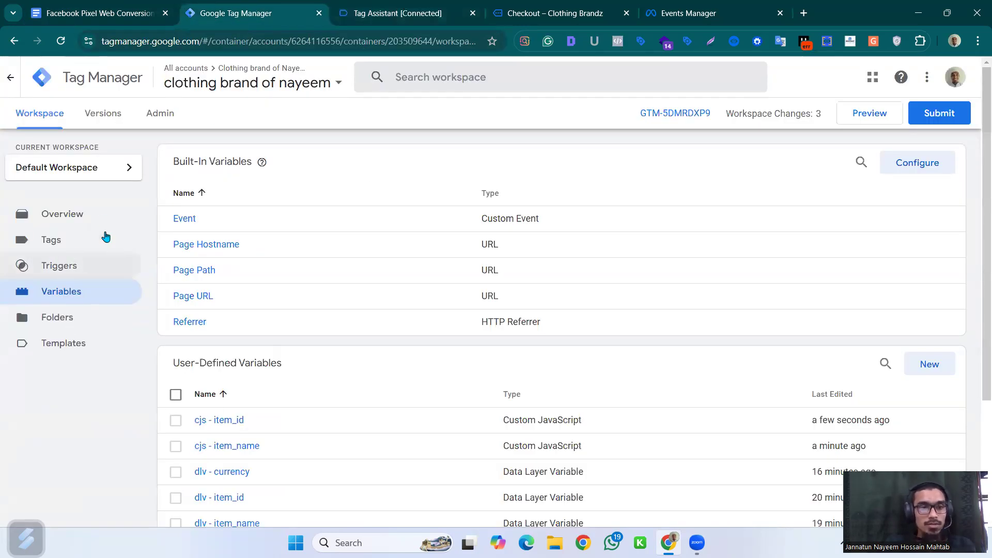
Step: Switch to the store's checkout page and place the cash-on-delivery order using the prefilled billing details
click(450, 5)
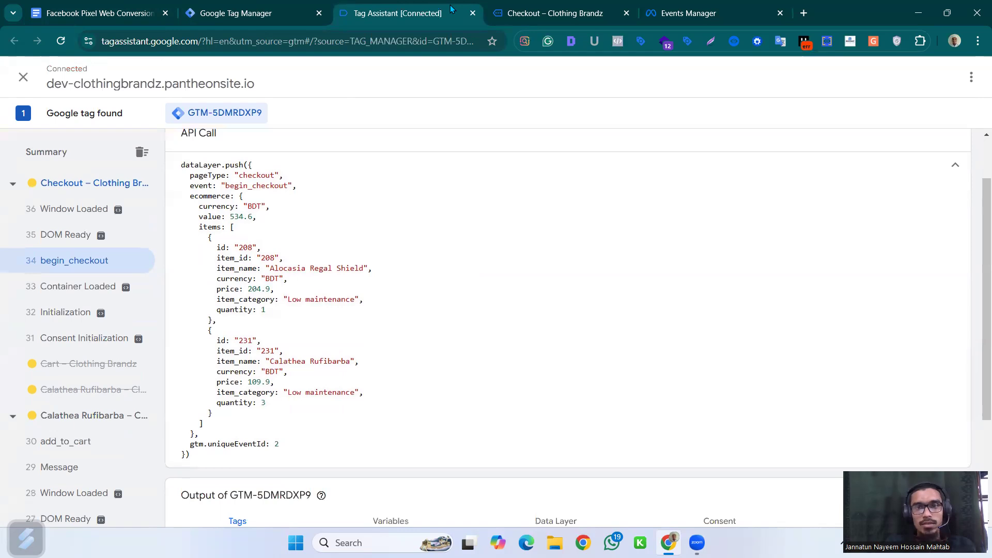
key(ctrl+Tab)
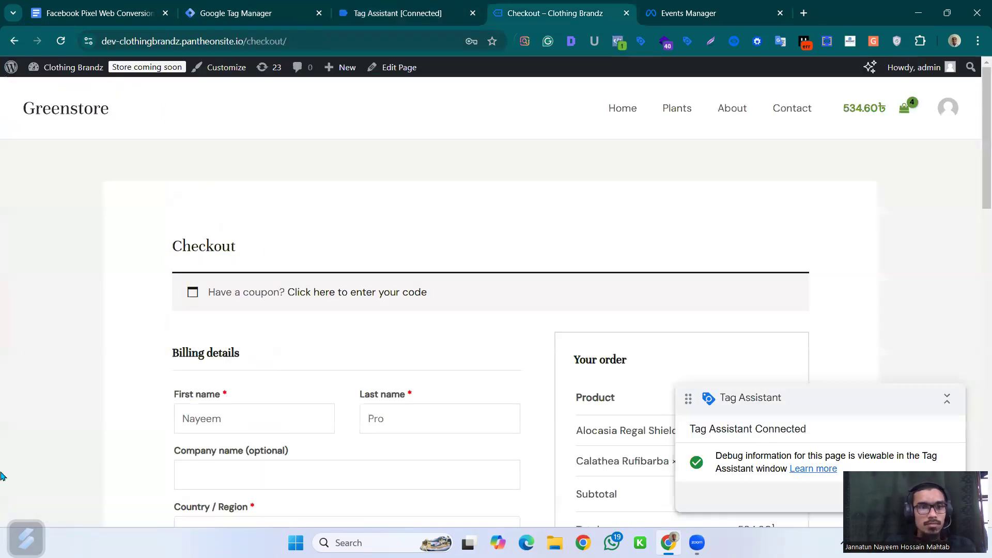
scroll(249, 302, down, 3)
click(248, 288)
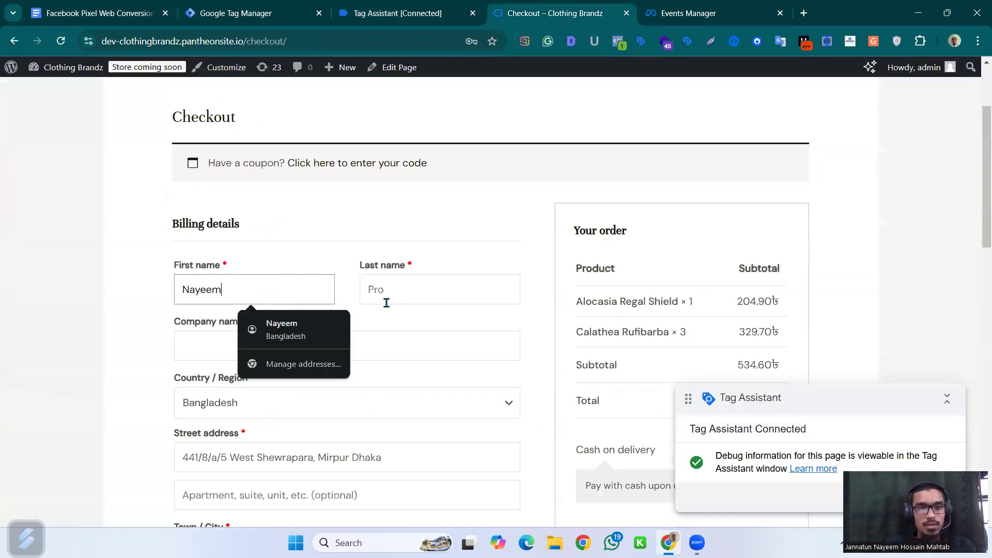
scroll(470, 382, down, 1)
scroll(470, 383, down, 4)
click(693, 358)
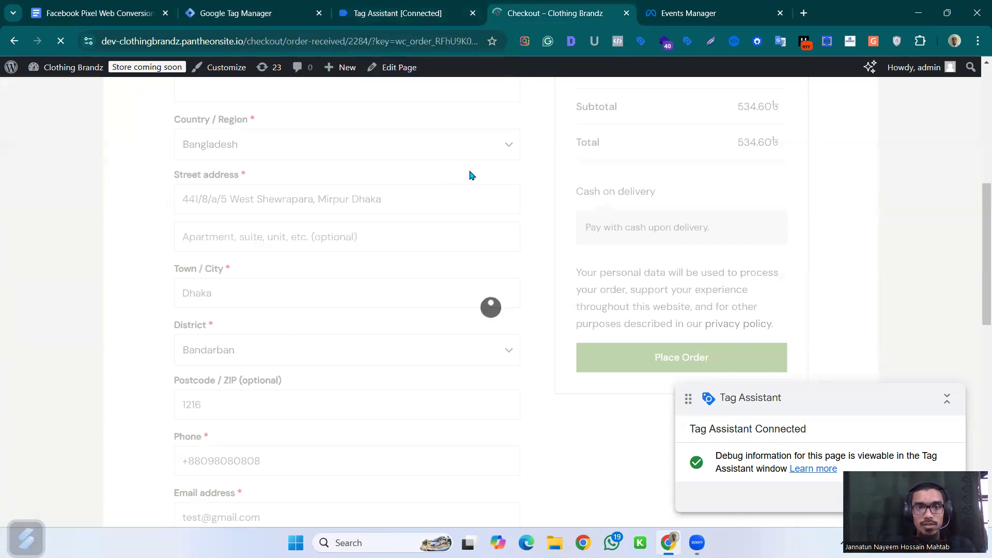
Step: Examine the add_shipping_info and add_payment_info events and the newest Checkout page entry in Tag Assistant
click(404, 13)
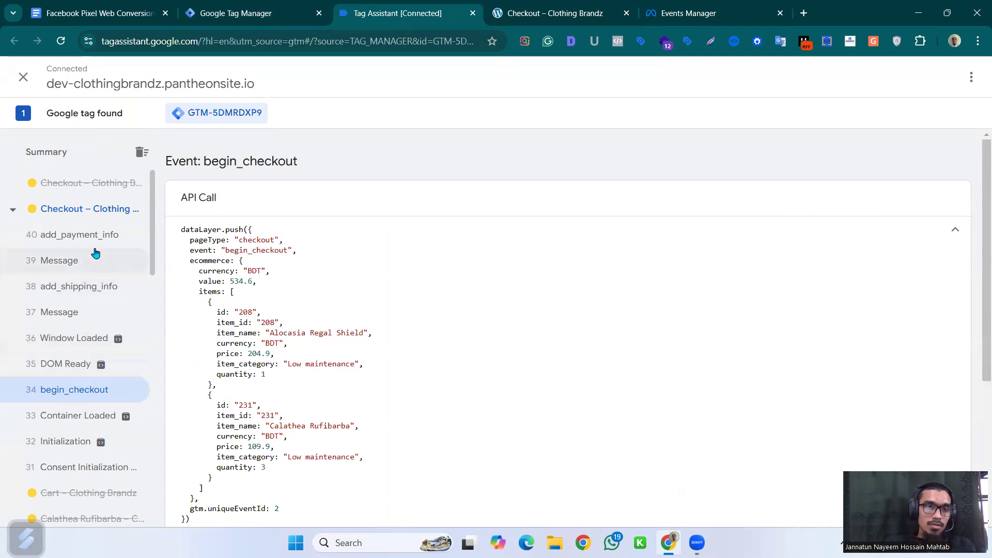
scroll(94, 258, down, 4)
scroll(98, 267, up, 4)
scroll(100, 267, down, 3)
scroll(103, 268, up, 3)
click(94, 289)
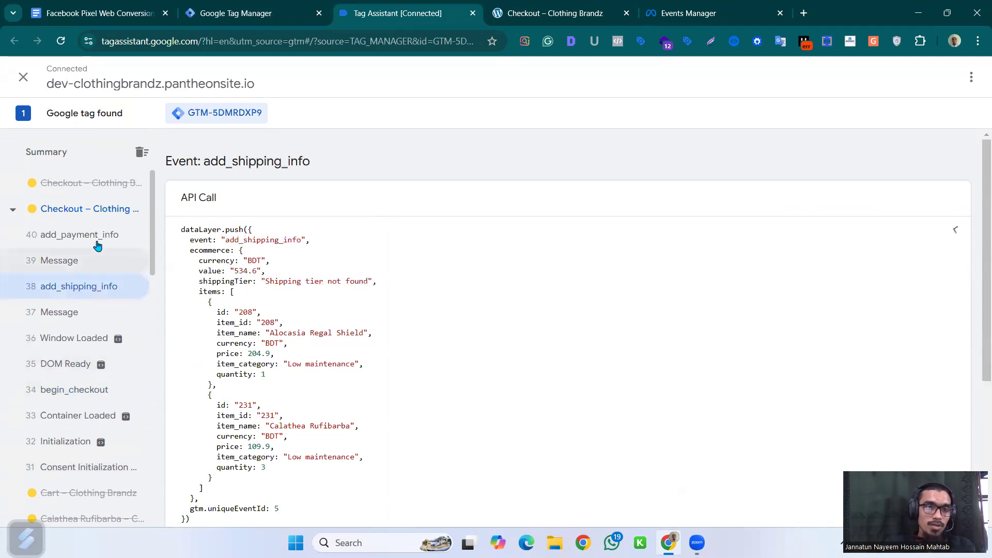
click(122, 239)
click(102, 187)
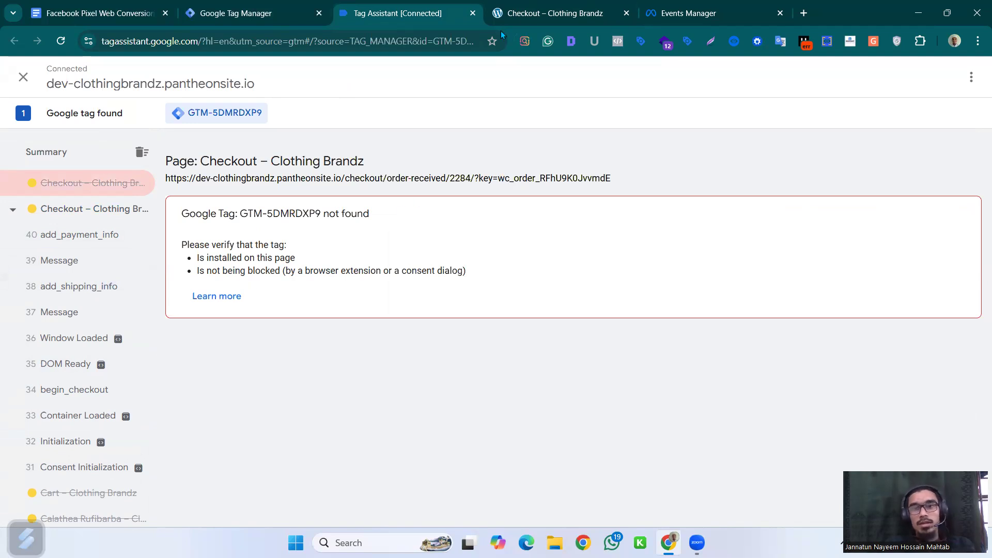
Step: Review the order confirmation page, reload it, and check the reloaded page's events and fired tags in Tag Assistant
click(579, 9)
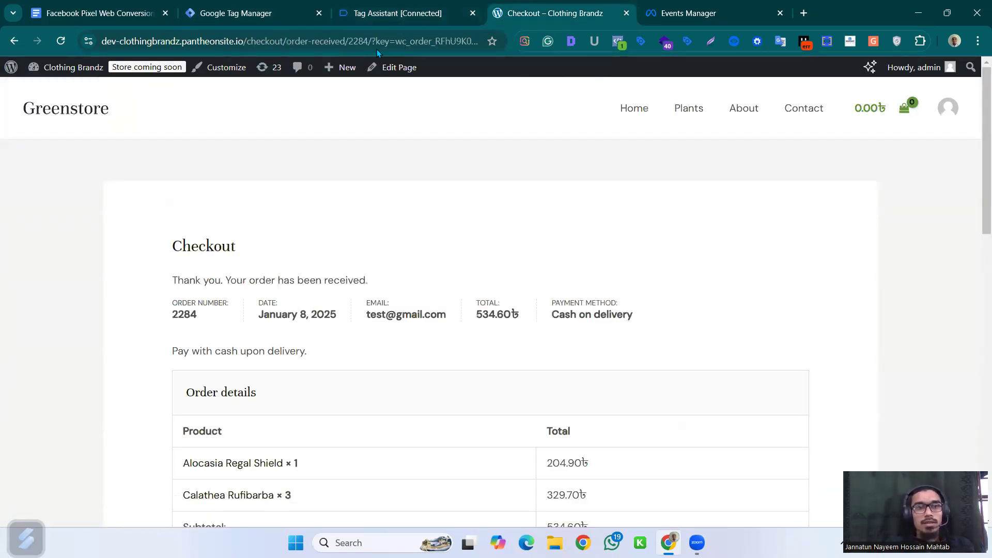
scroll(605, 288, down, 8)
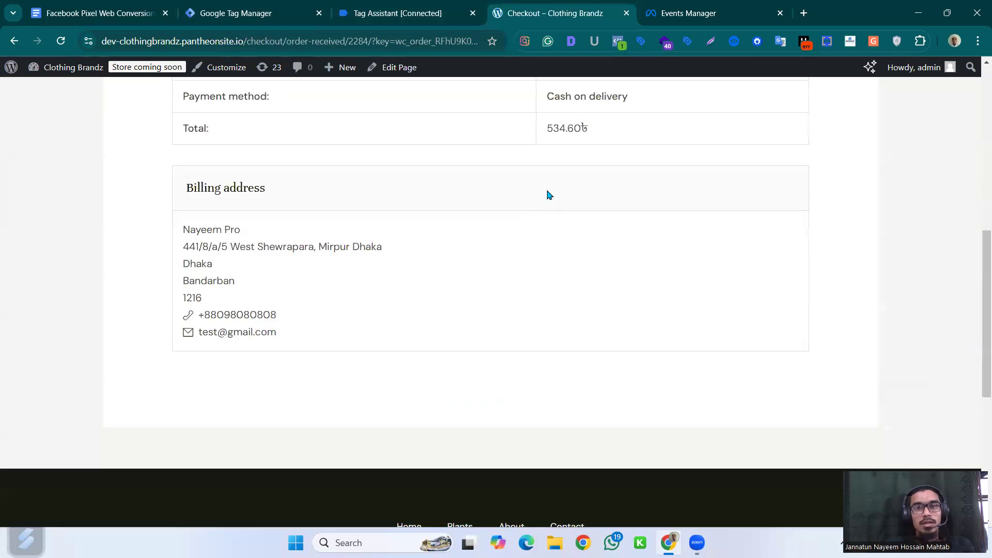
scroll(549, 194, up, 5)
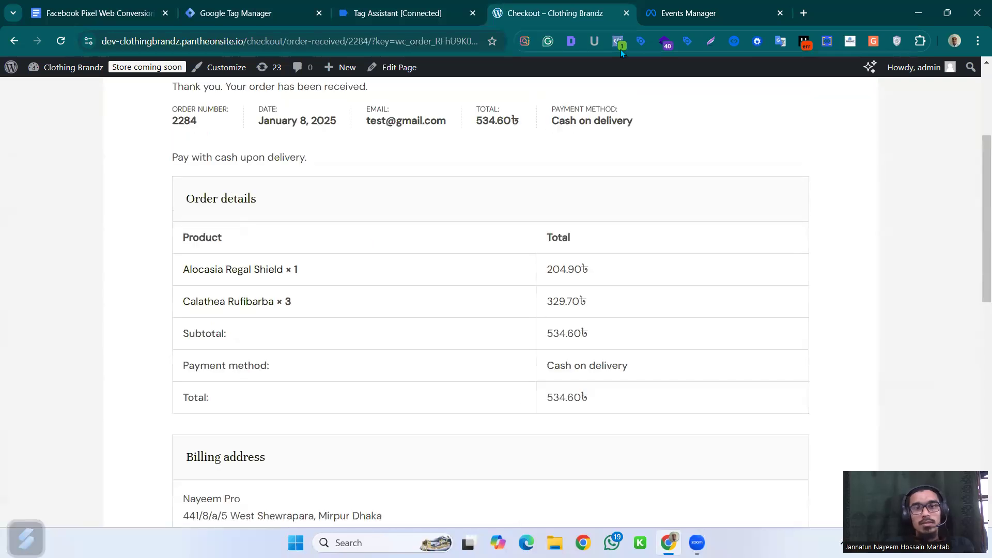
click(60, 41)
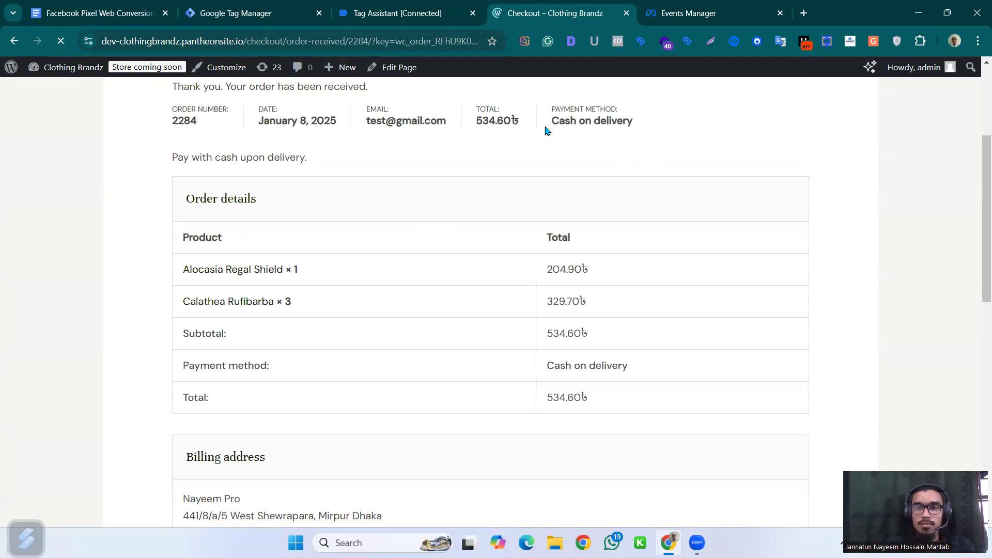
click(348, 17)
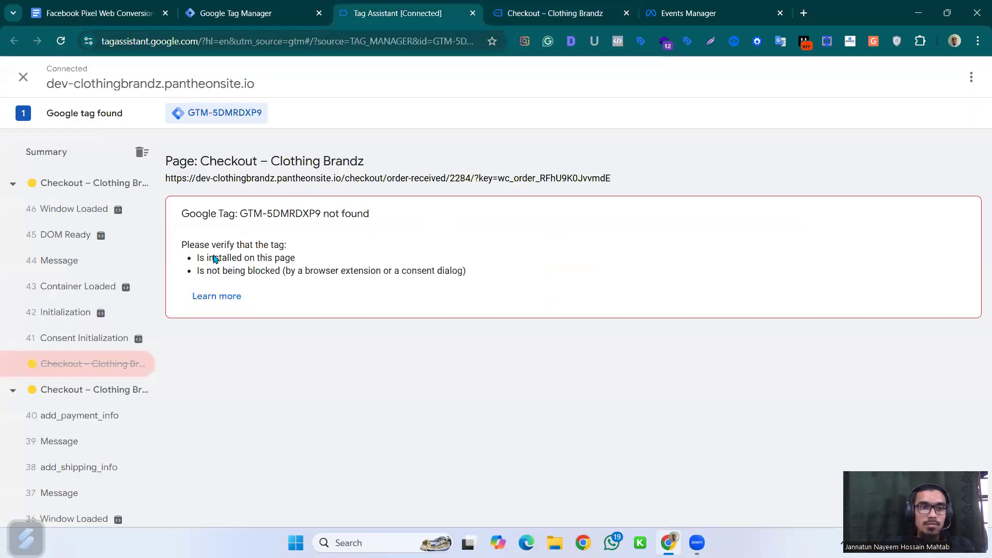
click(108, 189)
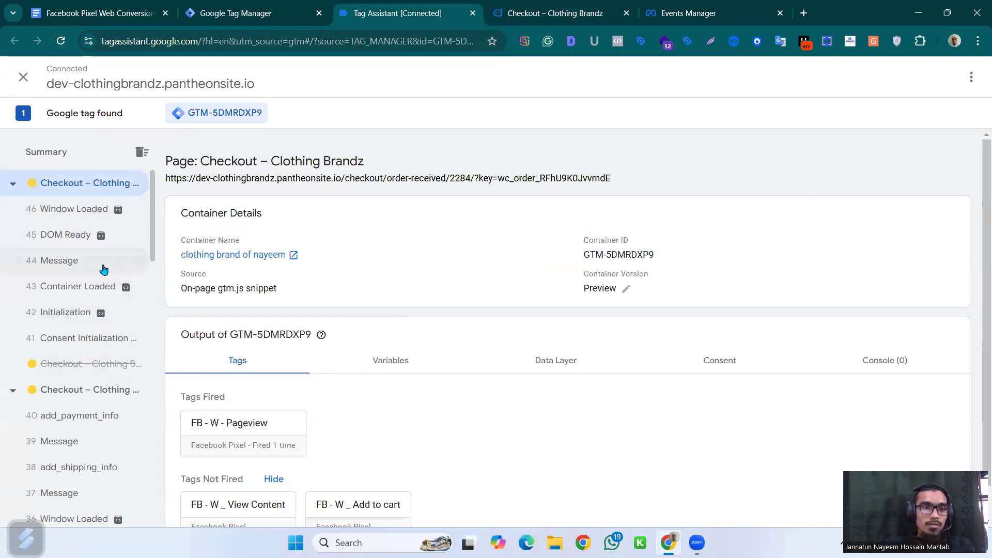
mouse_move(108, 320)
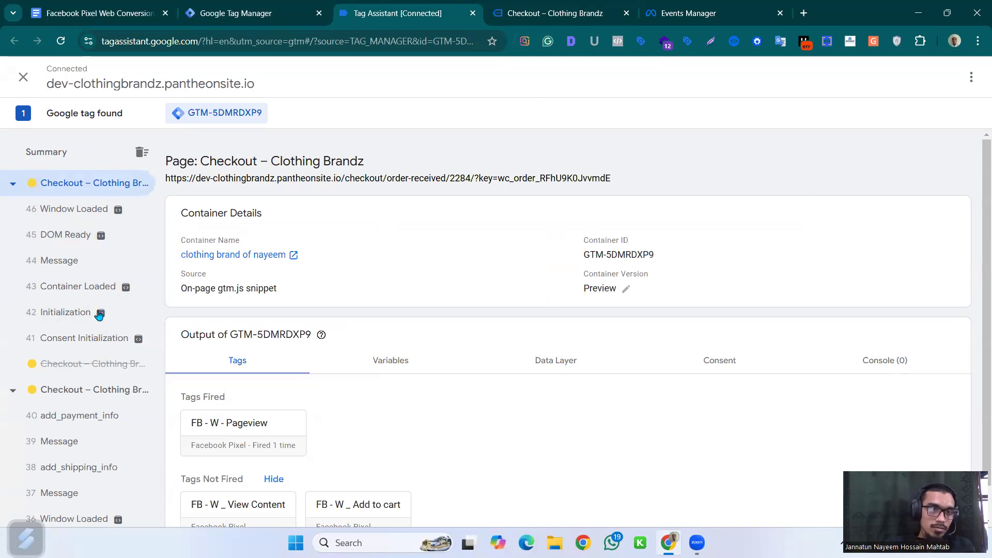
Step: Return to the store's home page, open the Hoya Obovatum product and add one to the cart
click(245, 10)
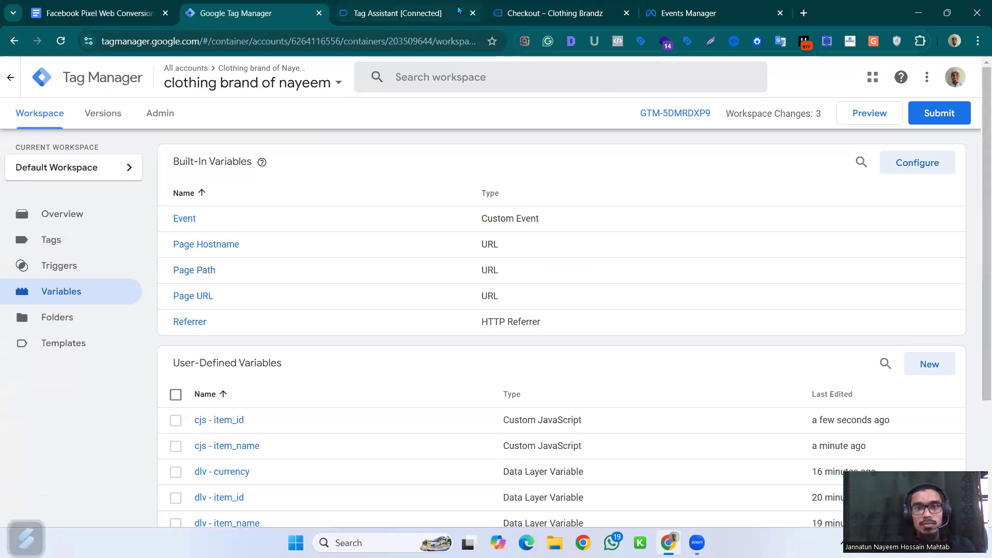
key(ctrl+4)
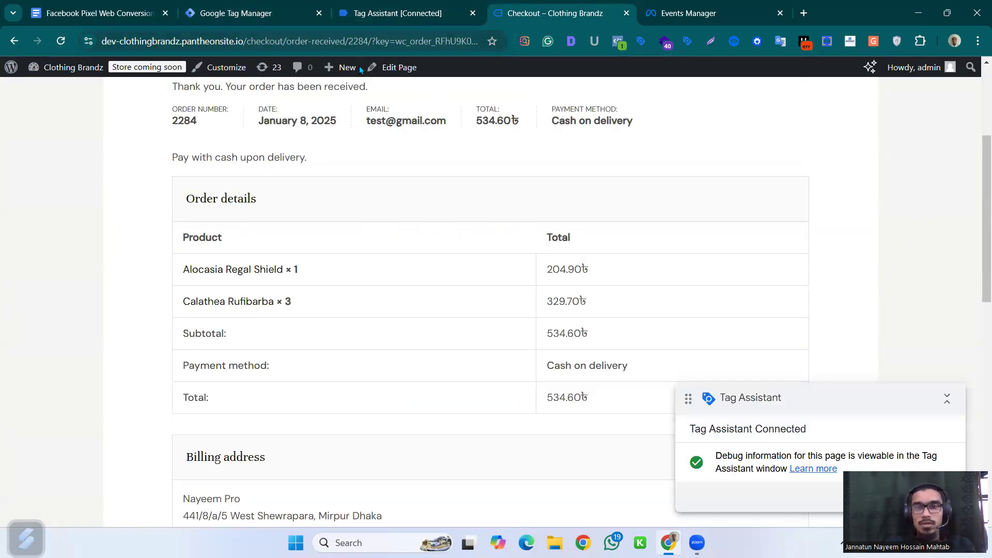
scroll(689, 122, up, 4)
click(635, 111)
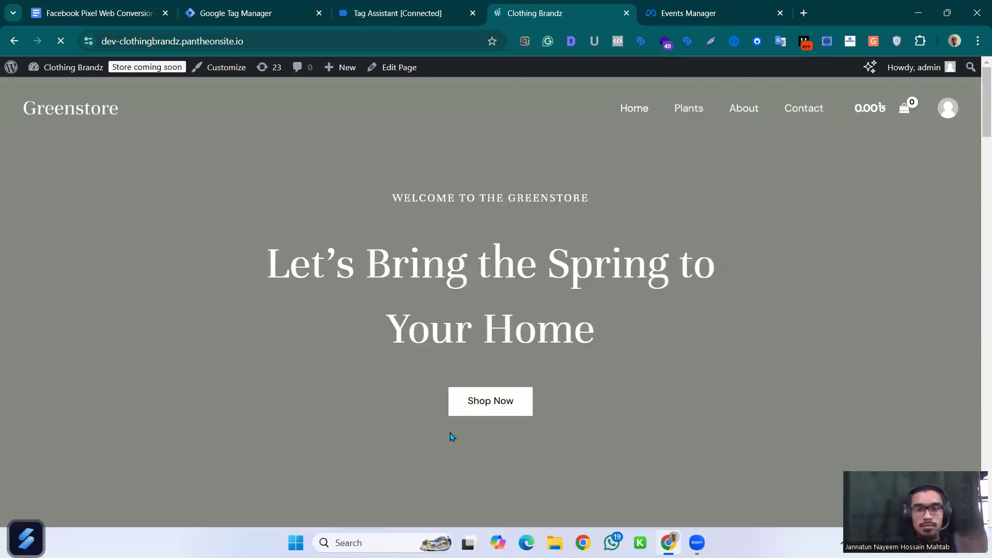
scroll(266, 395, down, 5)
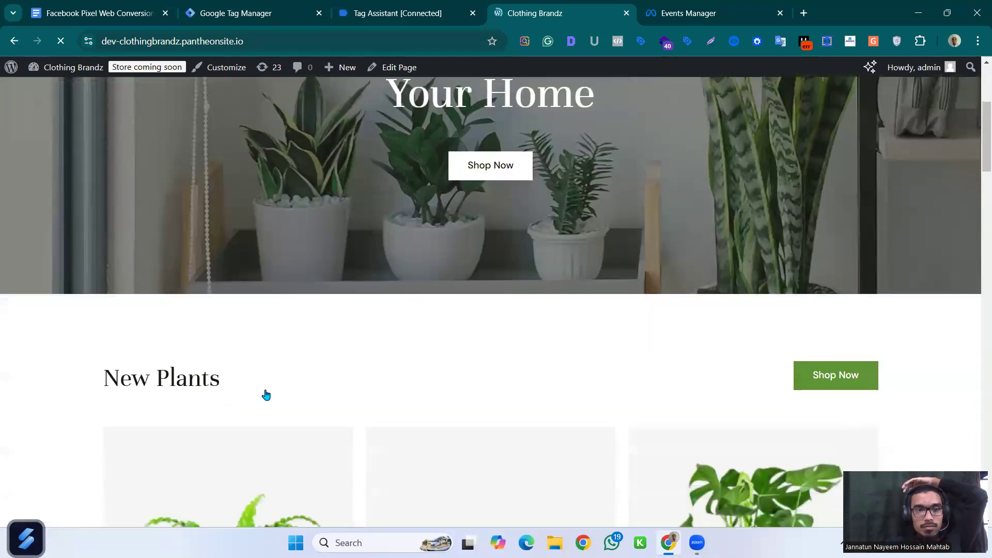
scroll(266, 396, down, 4)
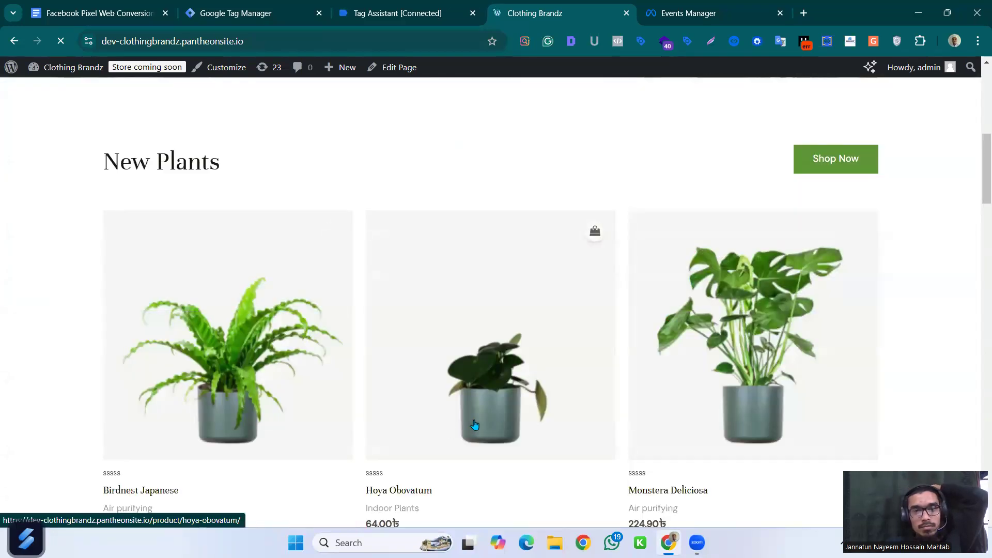
click(475, 424)
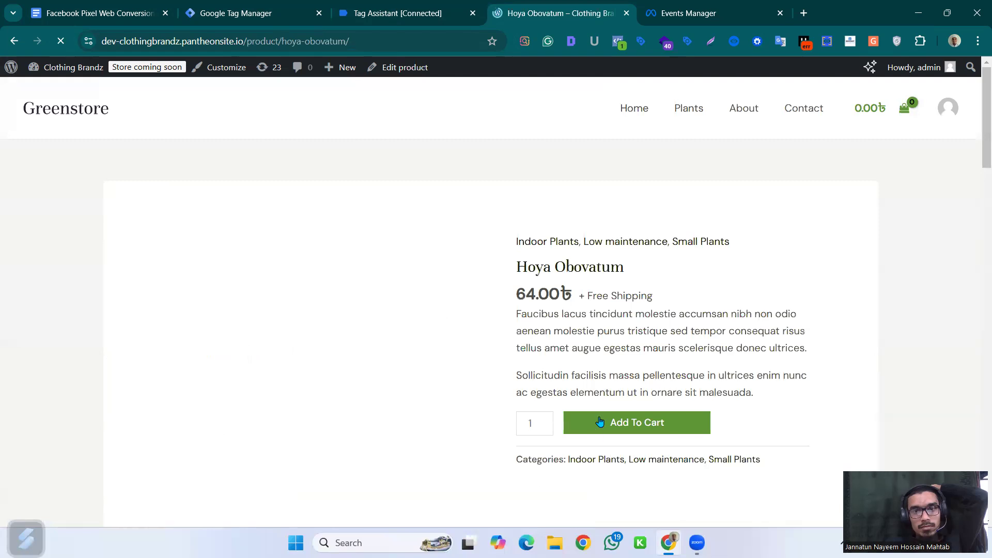
click(619, 424)
Step: Open Spathiphyllum from the related products and add one to the cart
scroll(604, 429, down, 12)
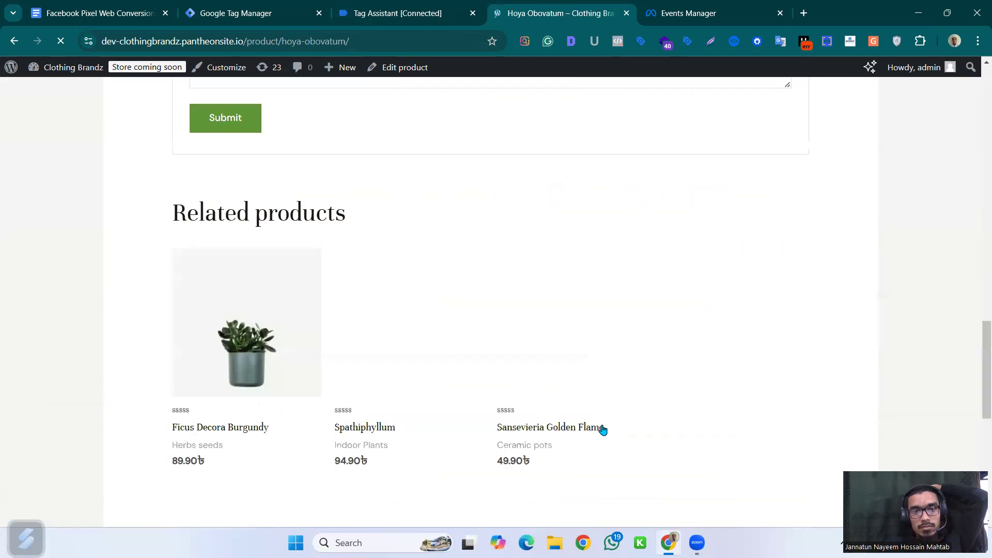
scroll(398, 398, down, 5)
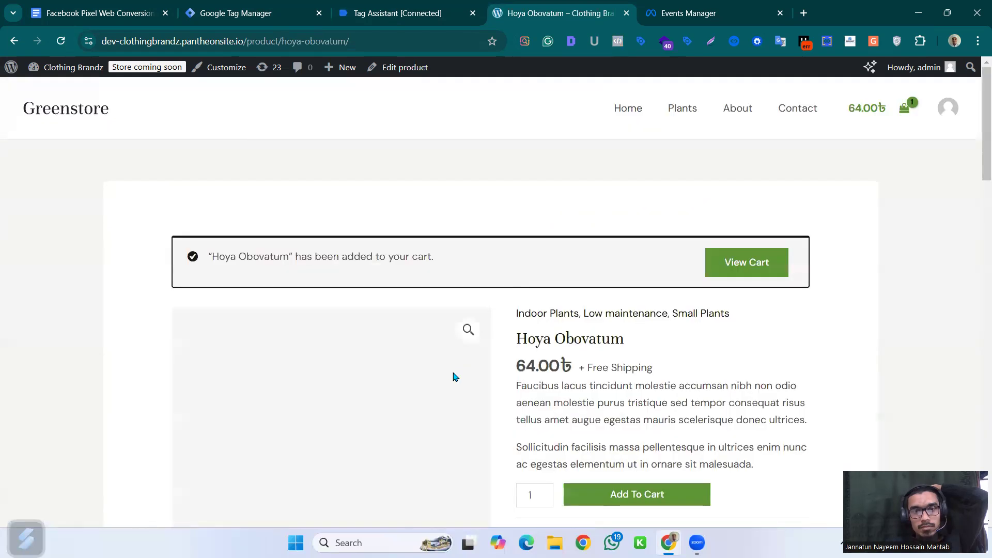
scroll(455, 378, down, 12)
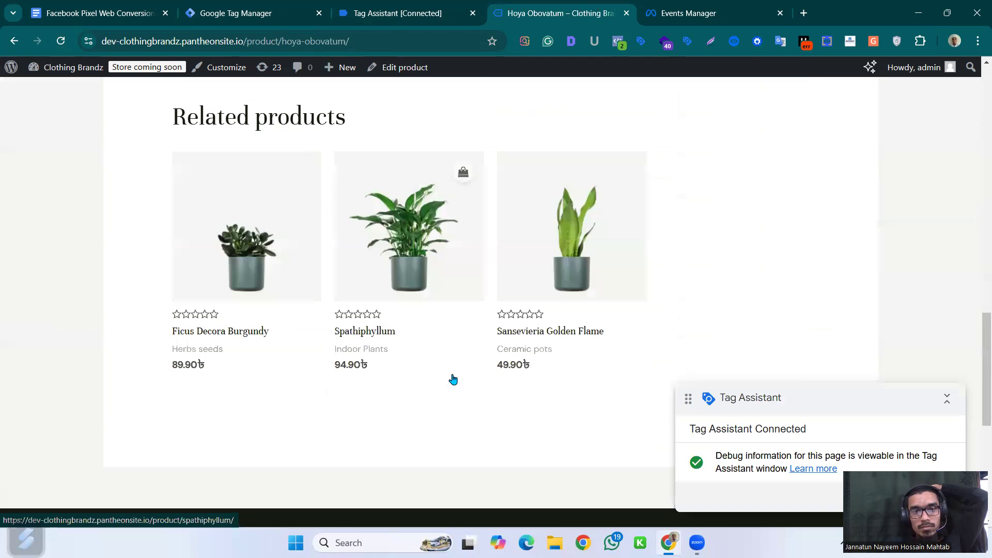
click(374, 321)
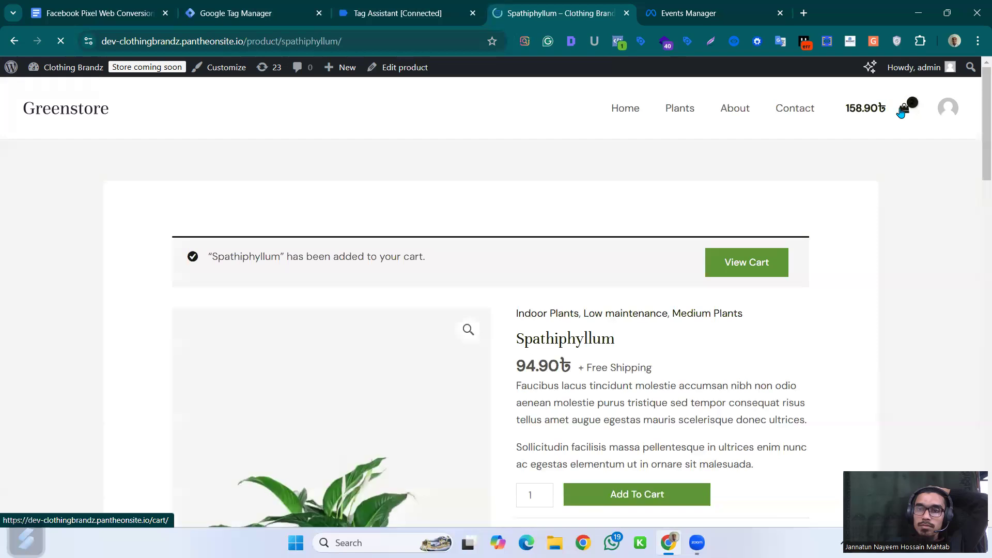
Step: Proceed from the cart to checkout, place the Hoya Obovatum and Spathiphyllum order, and return to Tag Assistant
click(902, 111)
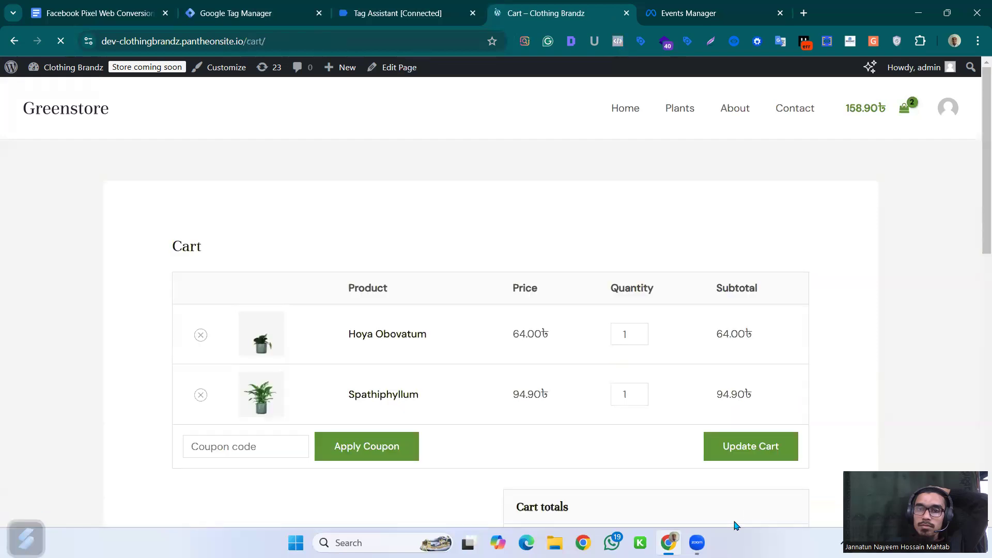
scroll(584, 434, down, 5)
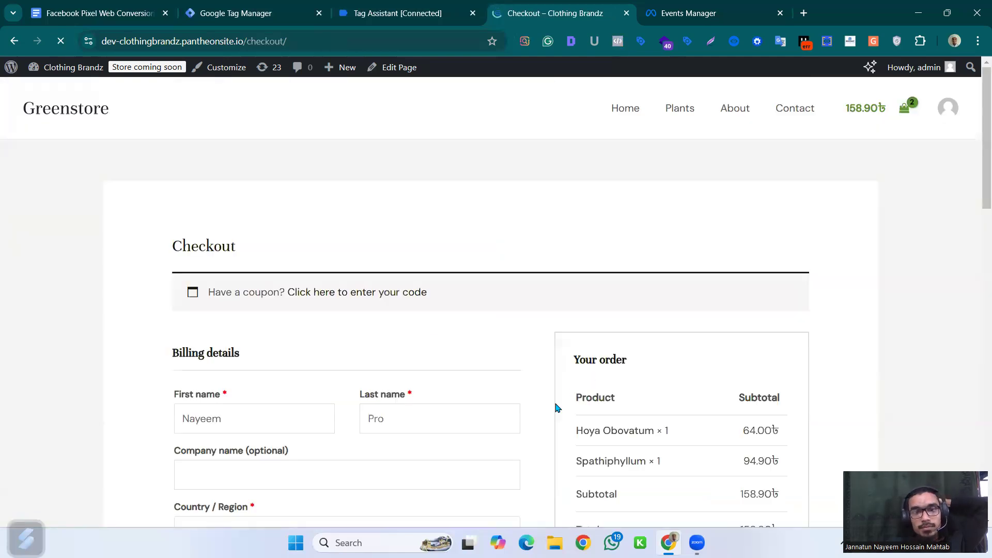
scroll(556, 408, down, 2)
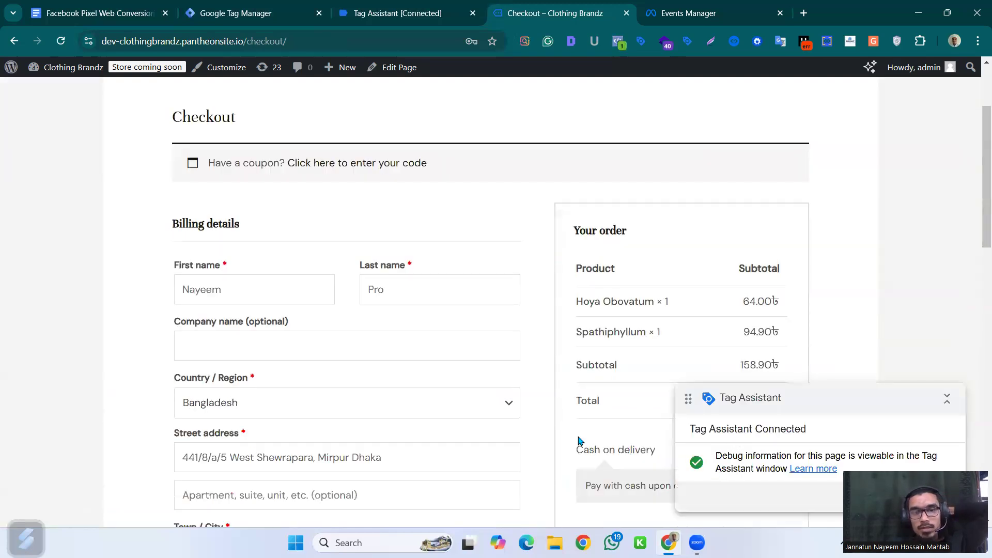
scroll(579, 440, down, 5)
click(626, 357)
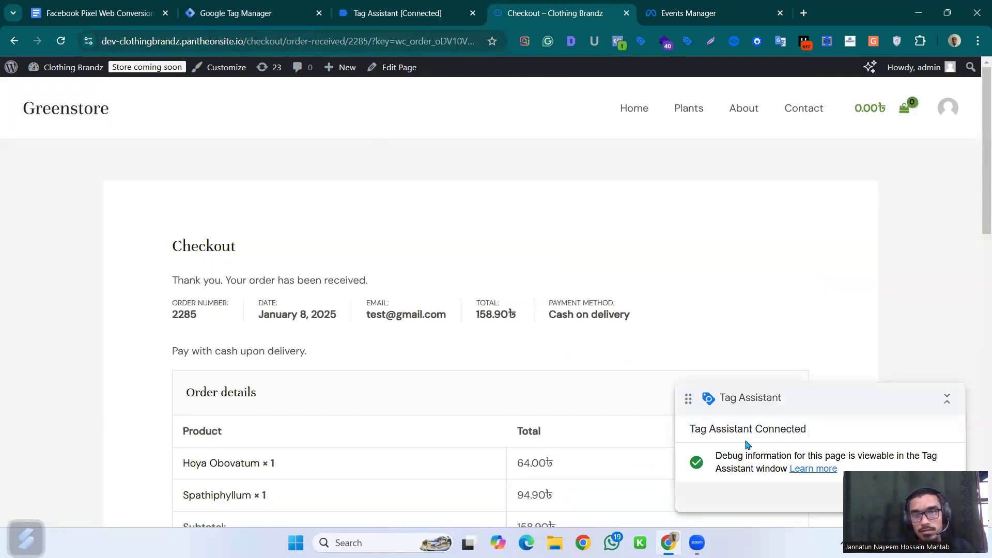
click(403, 11)
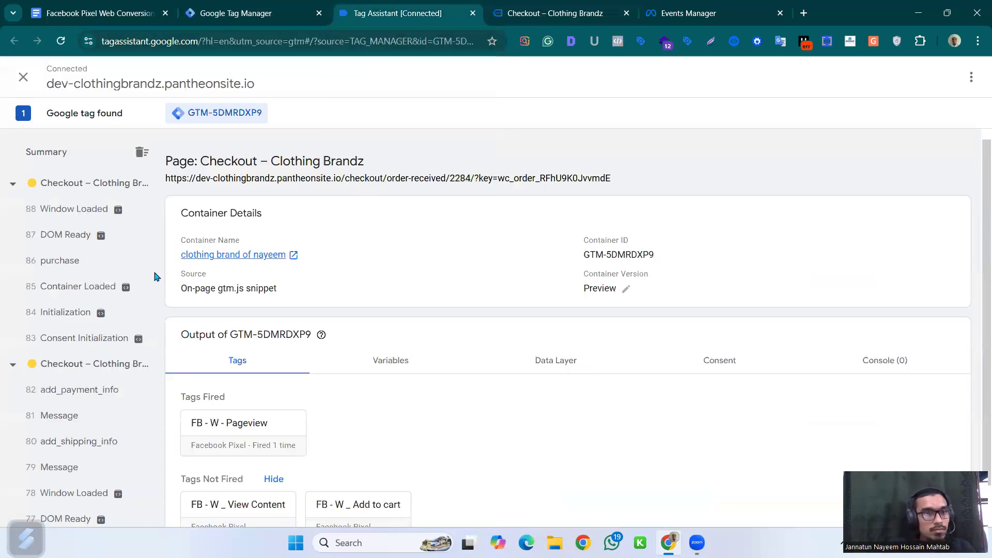
Step: Inspect the data layer pushes of the latest order's purchase and begin_checkout events in Tag Assistant
click(91, 186)
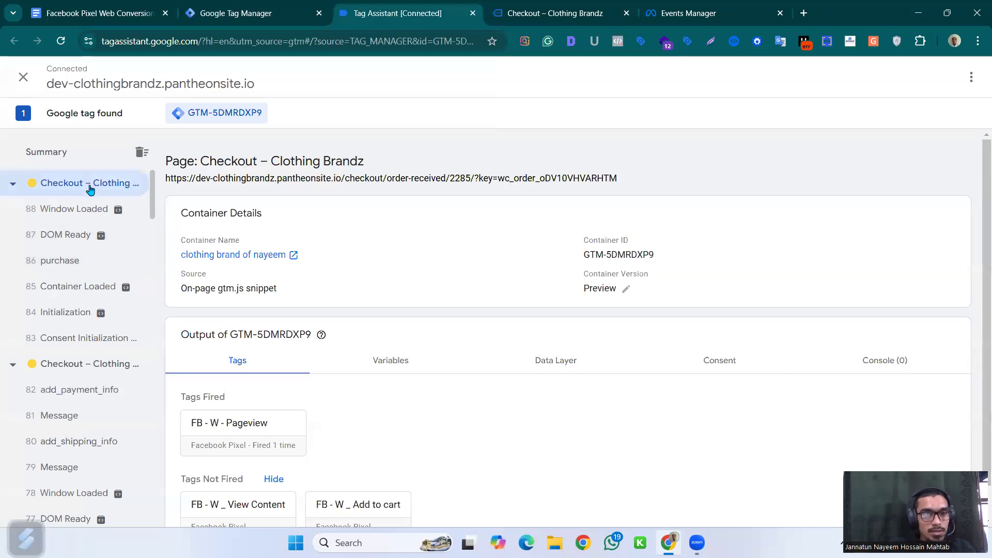
click(91, 268)
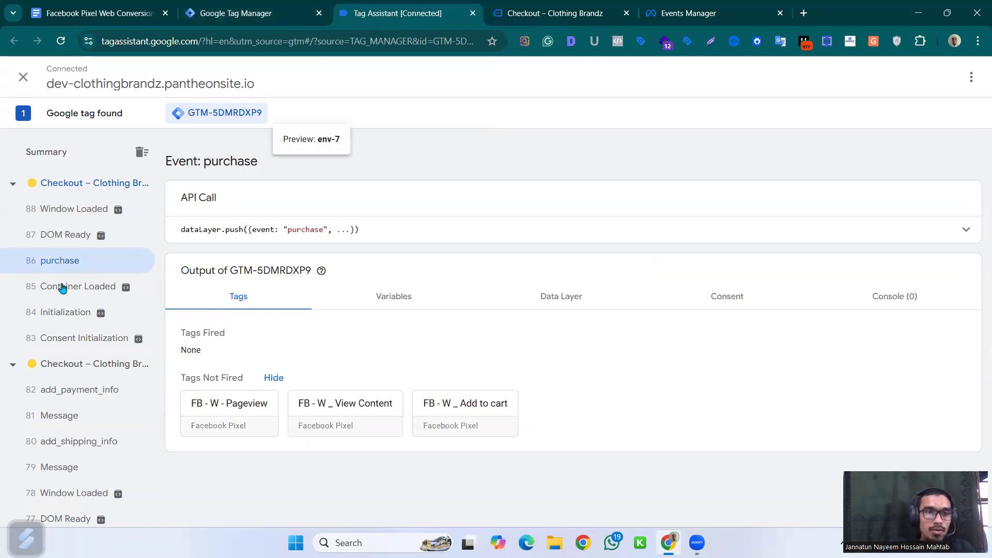
click(393, 224)
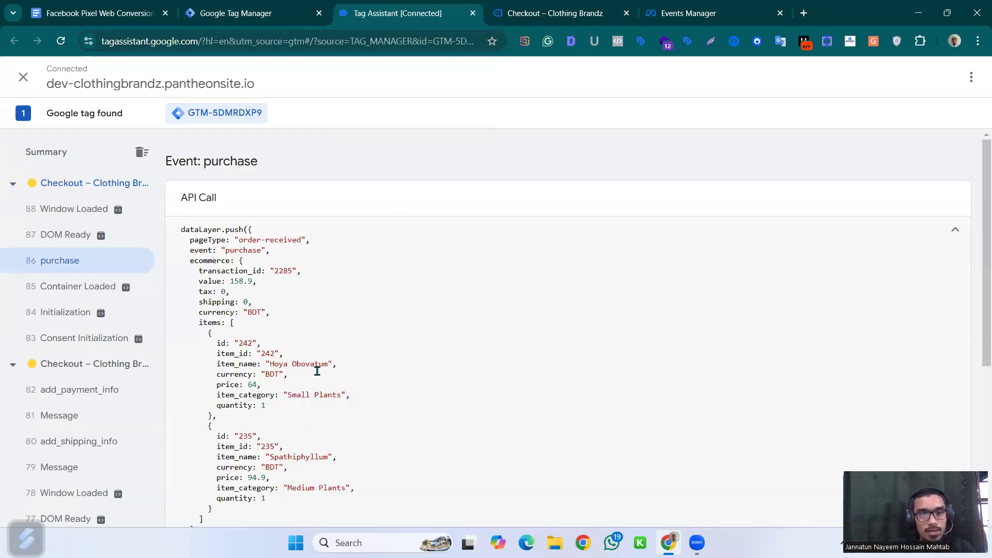
scroll(210, 351, down, 1)
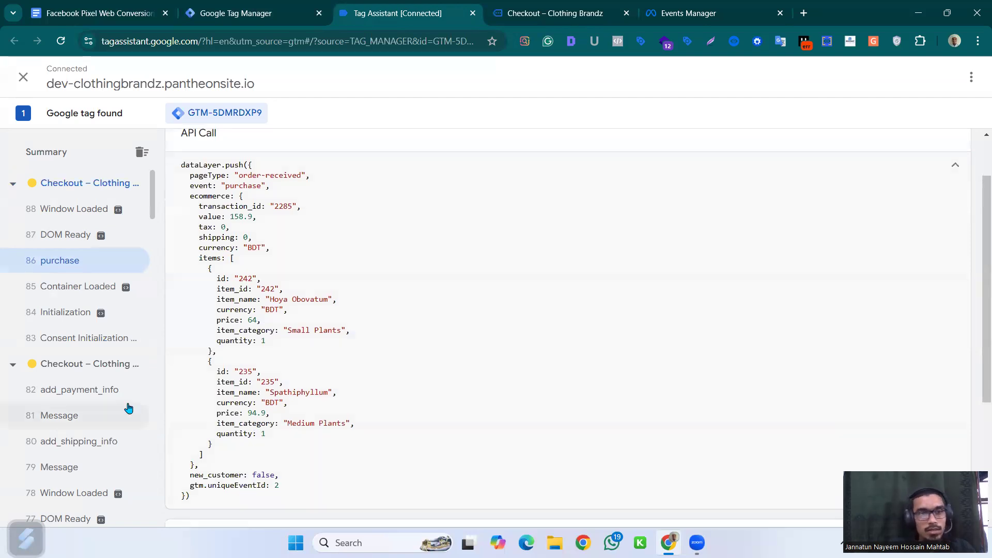
scroll(84, 462, down, 1)
scroll(83, 445, down, 1)
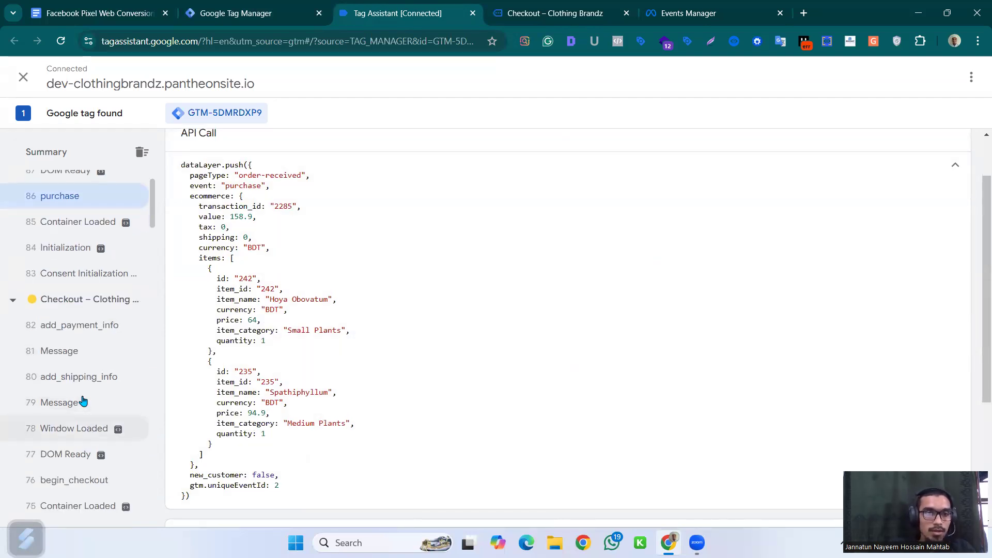
click(81, 480)
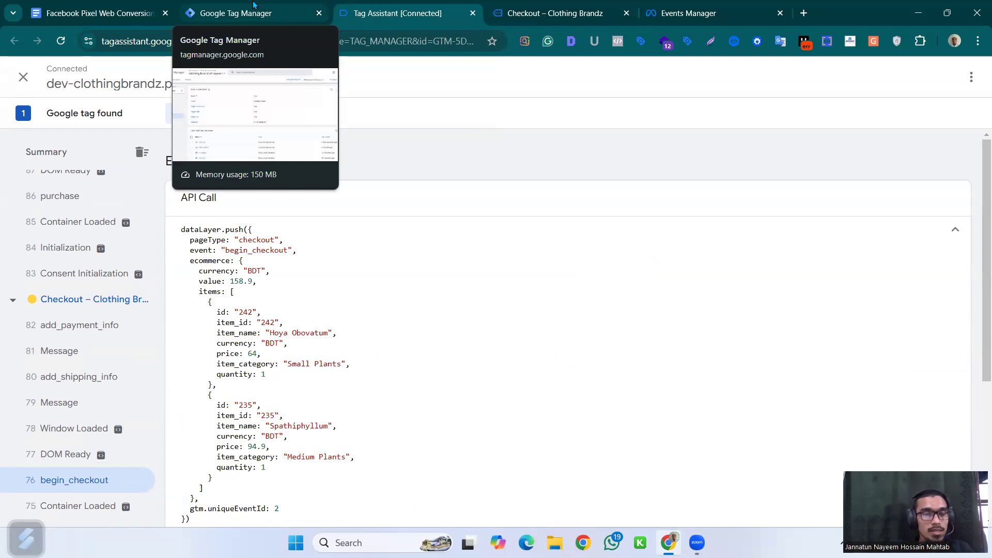
Step: Switch to the Facebook Pixel Web Conversion Tracking document and review the InitiateCheckout Event Setup section
click(163, 6)
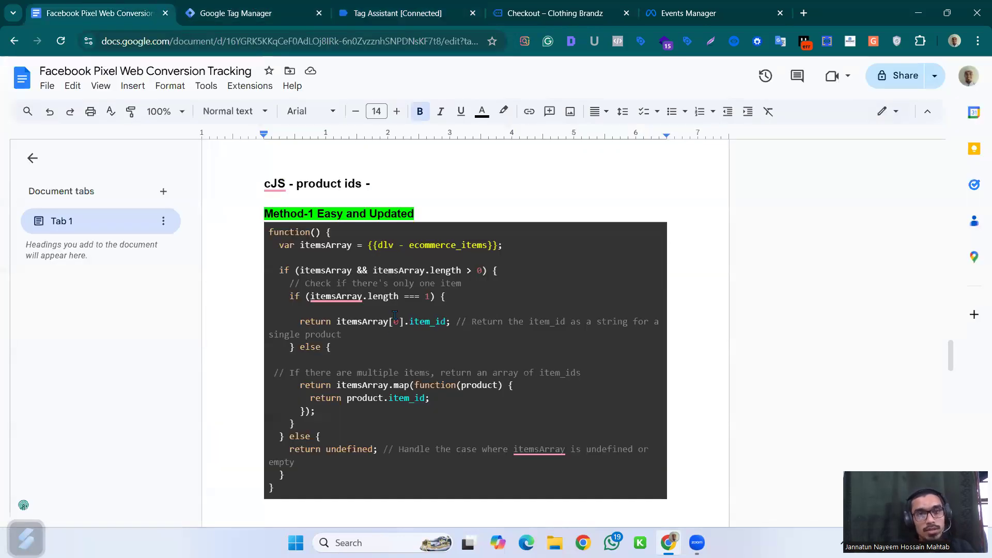
scroll(395, 315, down, 5)
scroll(393, 316, up, 20)
scroll(392, 318, down, 4)
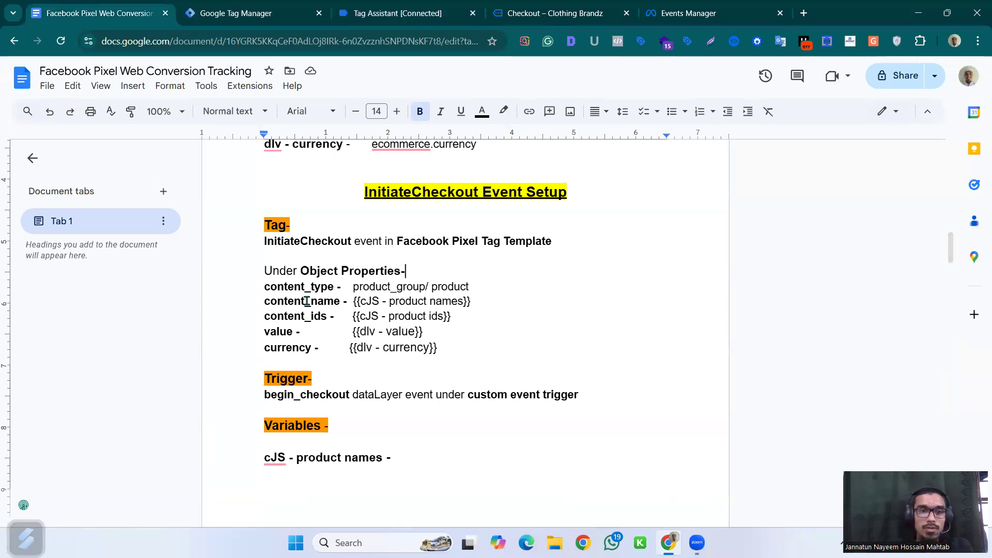
Step: Create a new Facebook Pixel tag in Google Tag Manager, using the clothing brand's Facebook pixel ID variable as its pixel ID
click(259, 8)
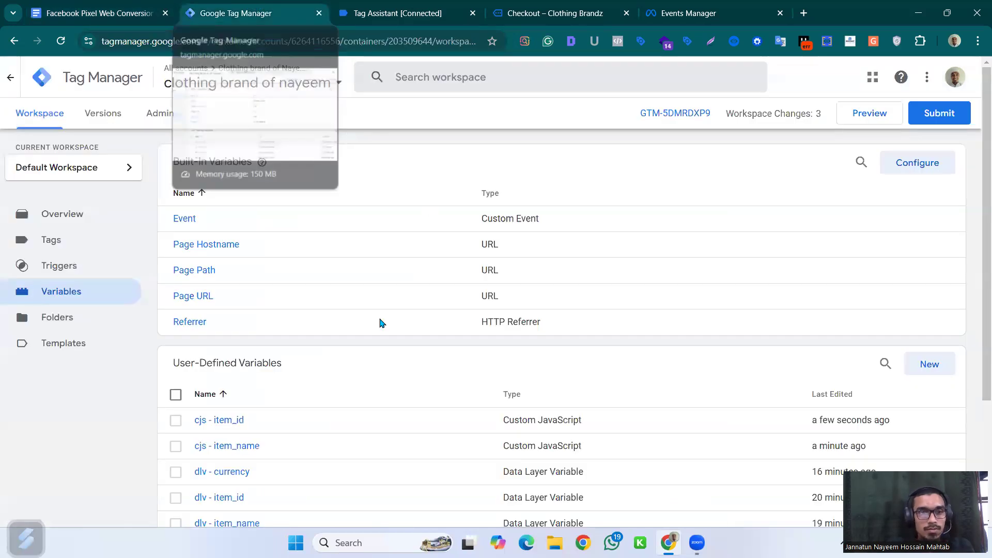
click(70, 246)
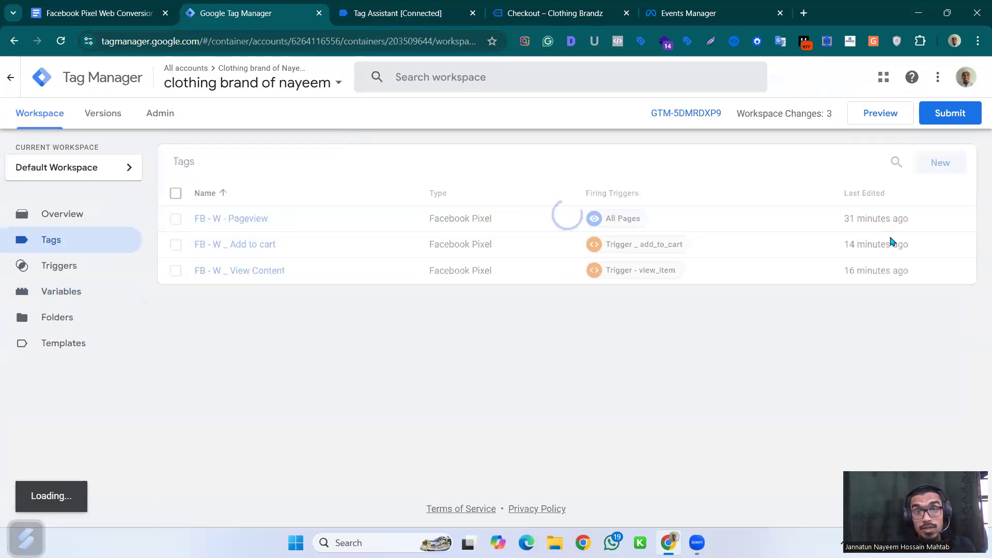
click(940, 165)
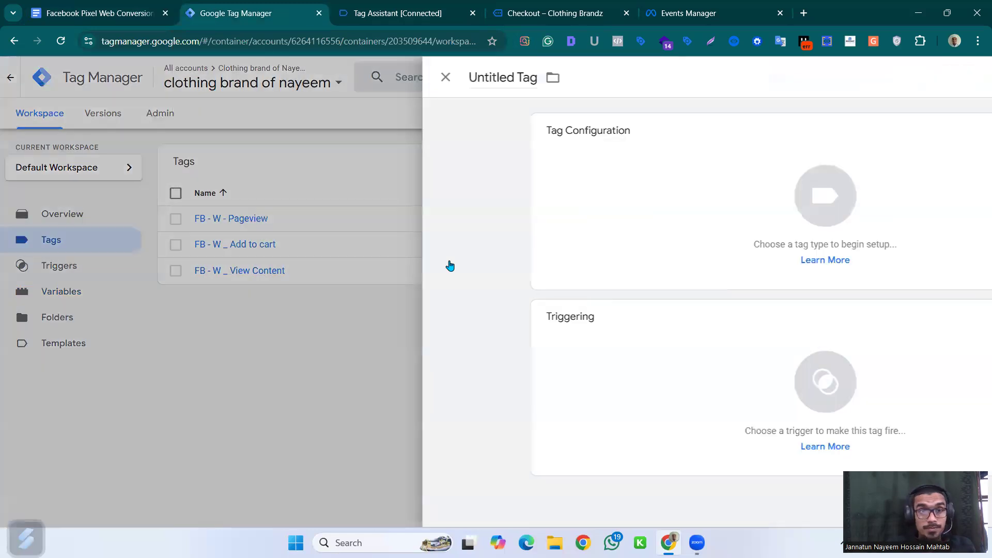
click(542, 213)
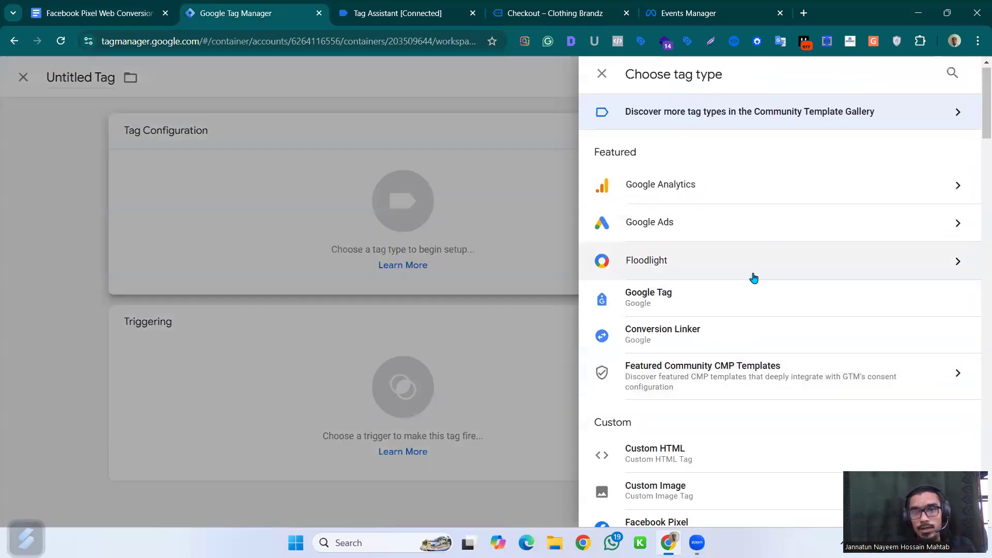
scroll(745, 300, down, 3)
click(716, 337)
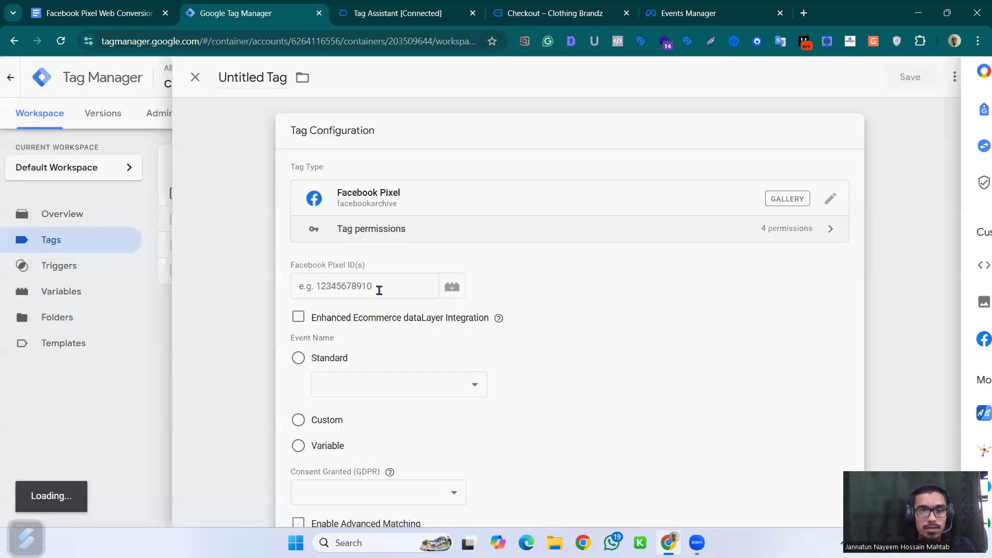
click(364, 277)
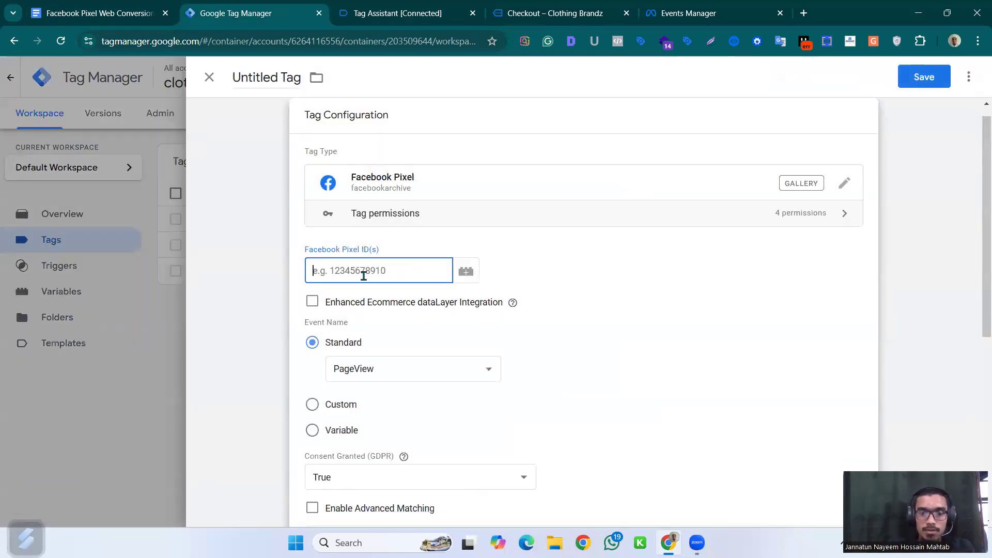
text({{)
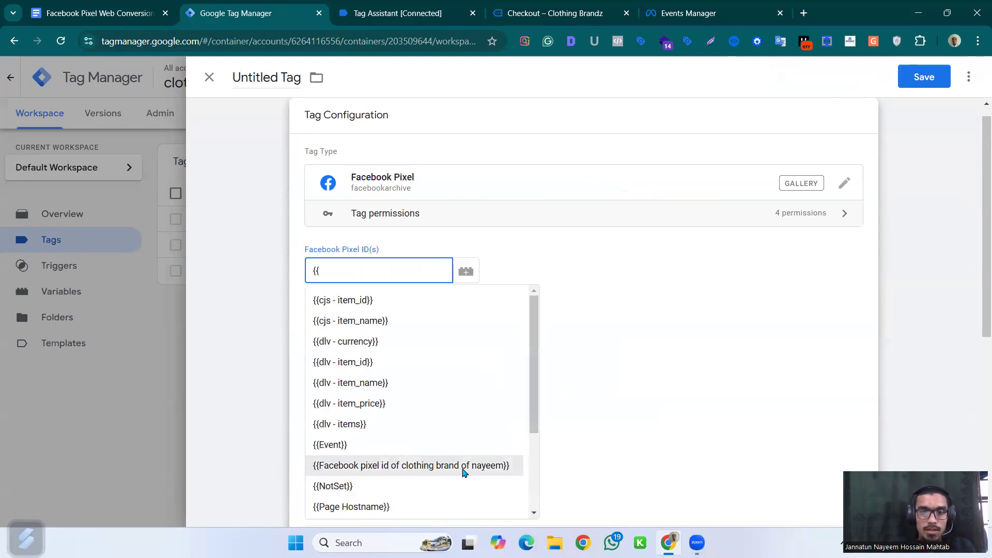
click(467, 465)
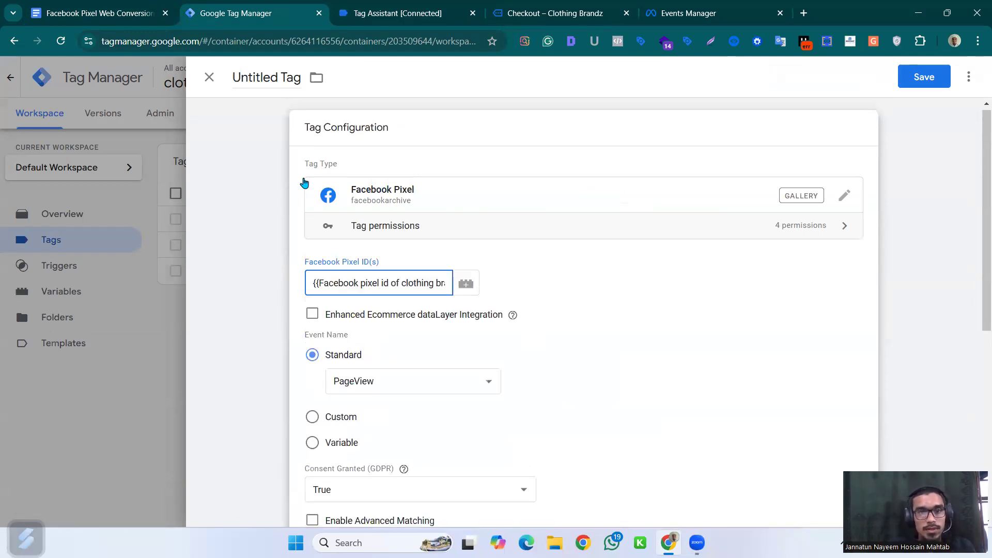
Step: Name the new tag "FB - W _ Initiate checkout"
click(265, 76)
text(F)
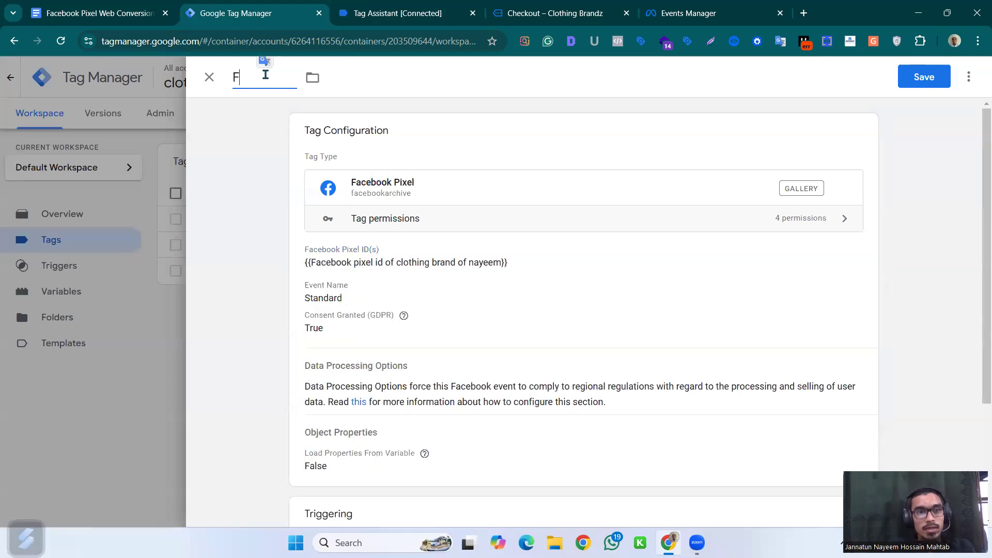
text(B - W)
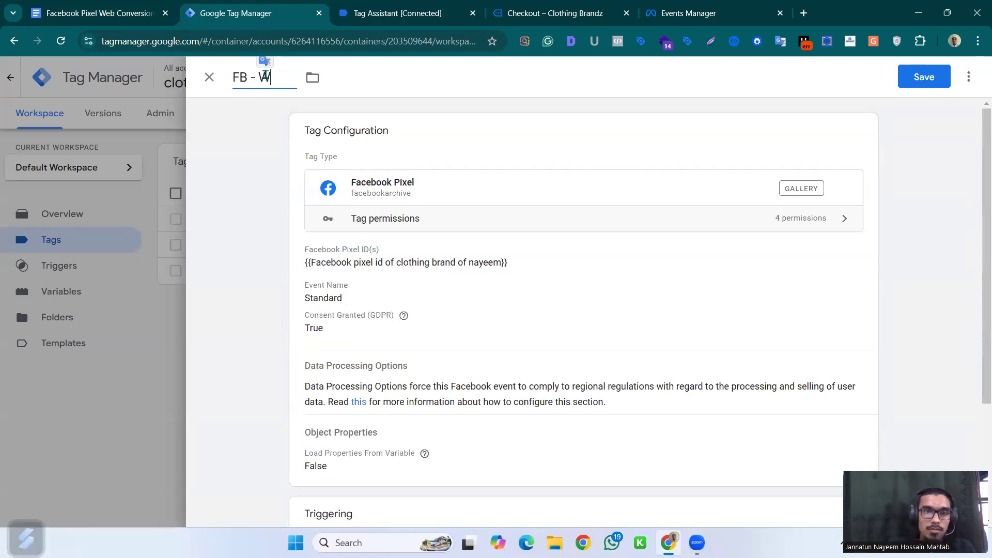
text( _ Initat)
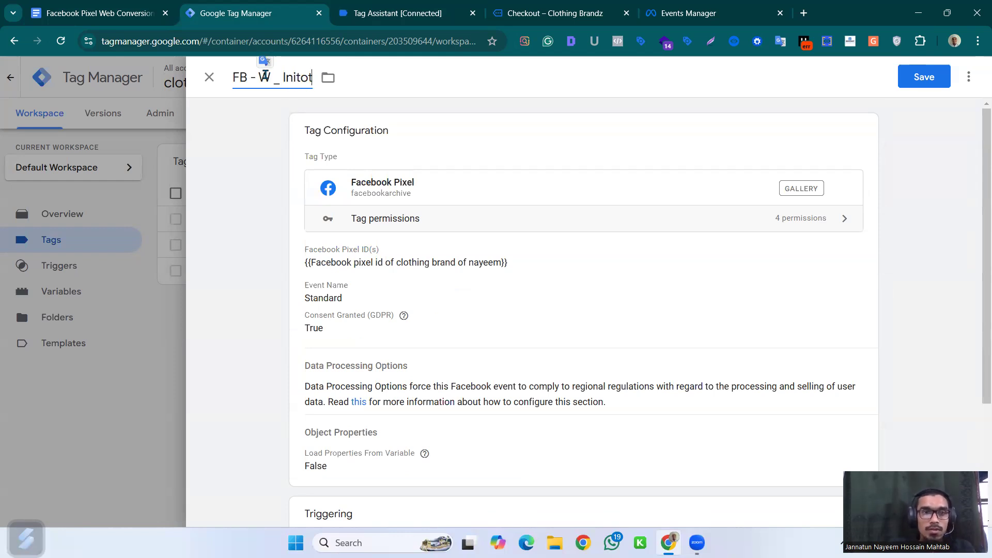
key(BackSpace)
key(BackSpace)
text(iate chec)
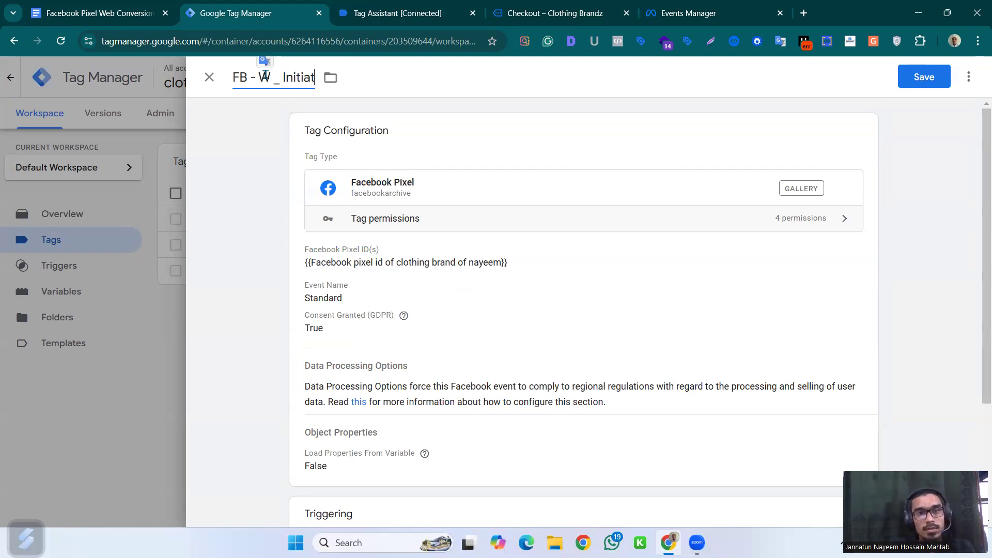
text(kout)
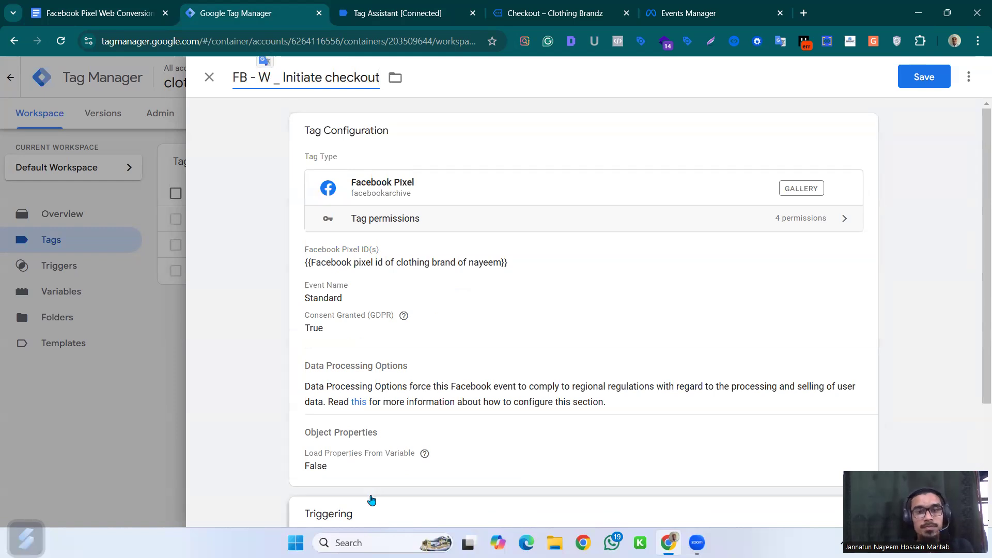
Step: Set the tag's Consent Granted (GDPR) option to {{NotSet}} and its standard event name to InitiateCheckout
scroll(377, 487, down, 3)
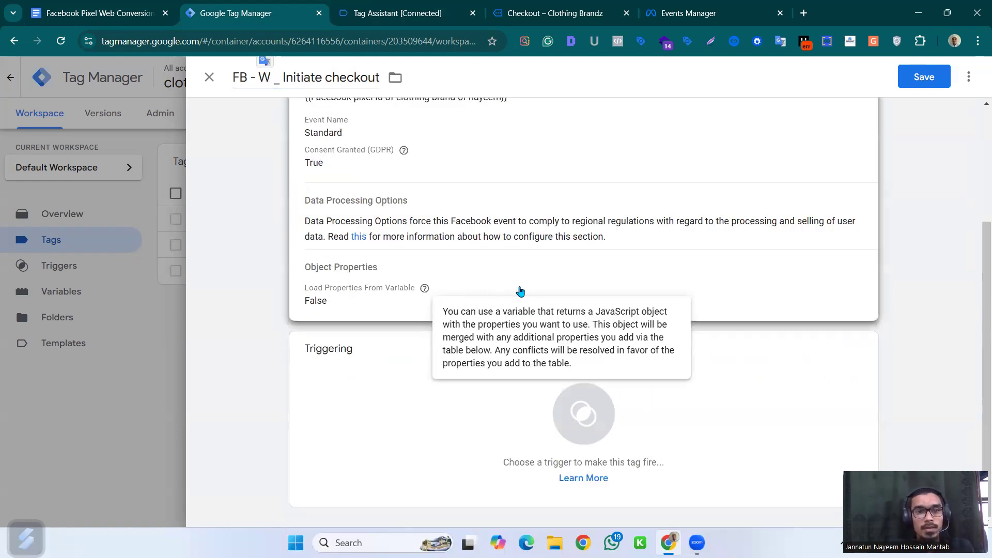
scroll(475, 222, up, 1)
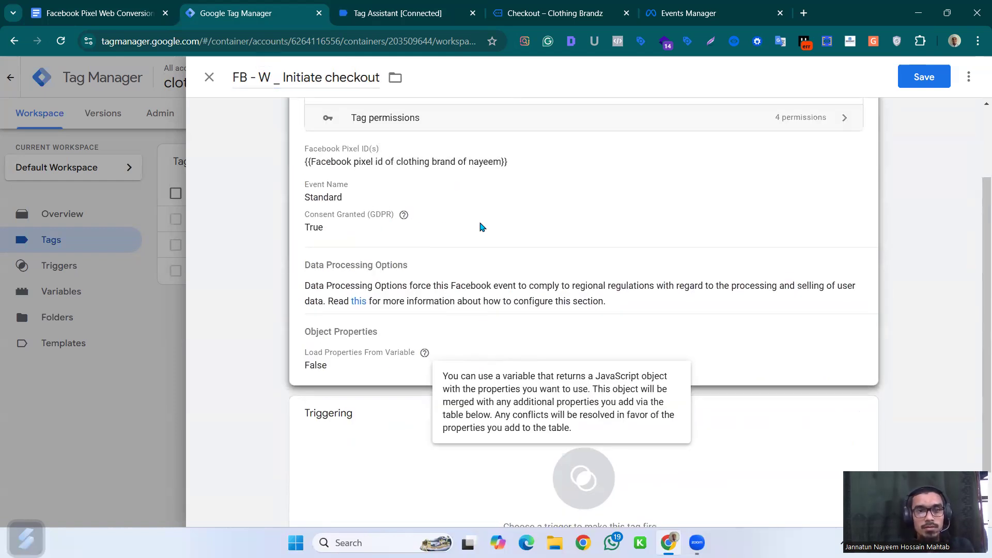
click(479, 225)
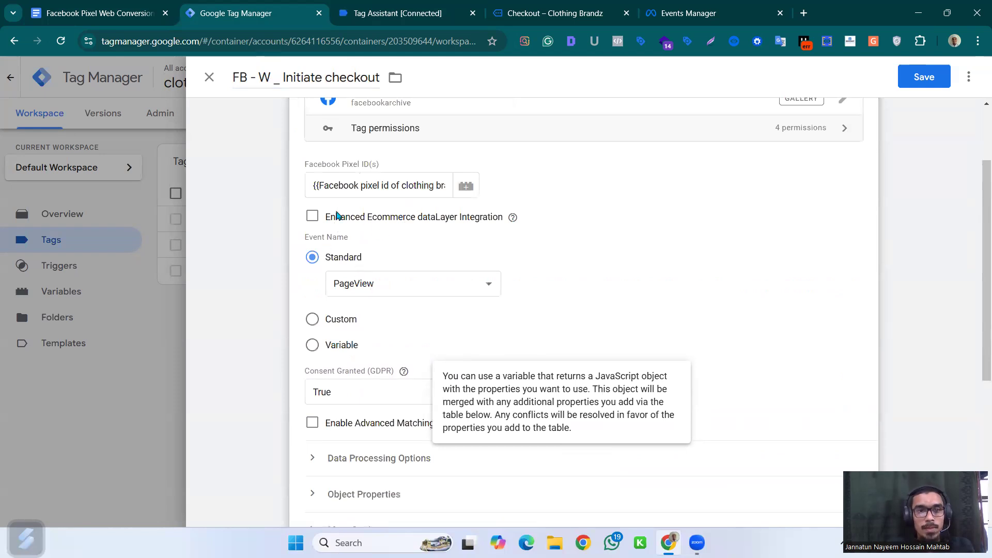
click(351, 391)
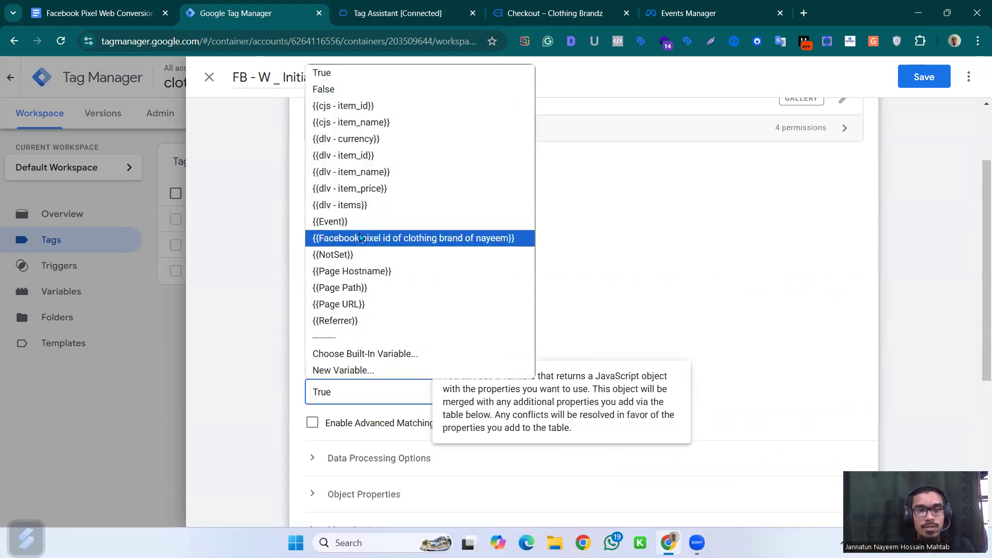
click(363, 261)
click(398, 284)
scroll(408, 222, down, 1)
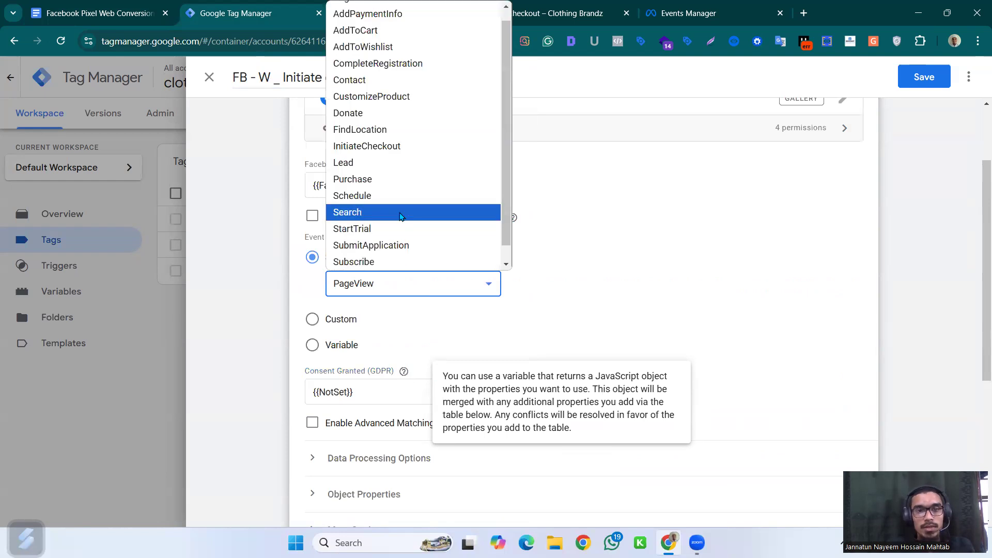
click(394, 148)
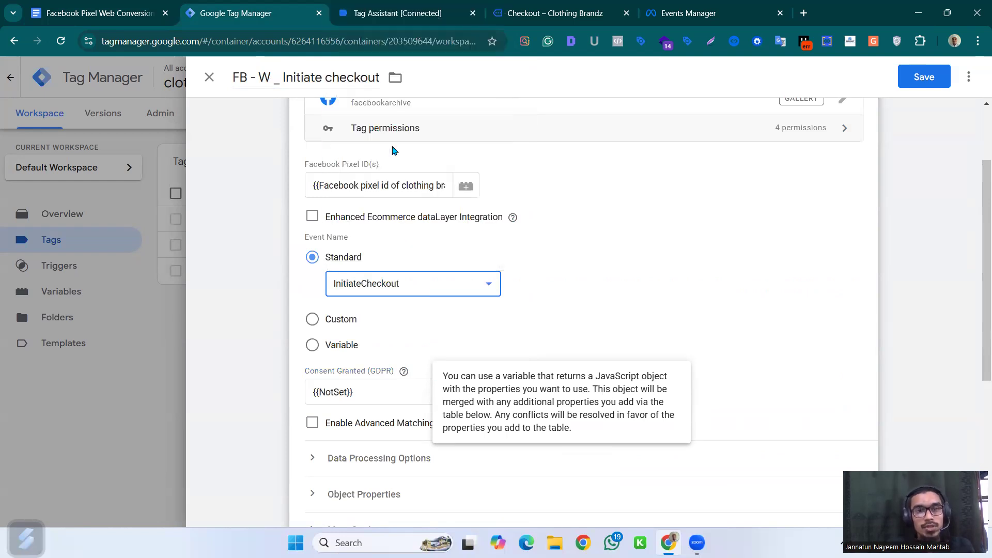
Step: Add five empty property rows under the tag's Object Properties
scroll(365, 381, down, 3)
click(425, 370)
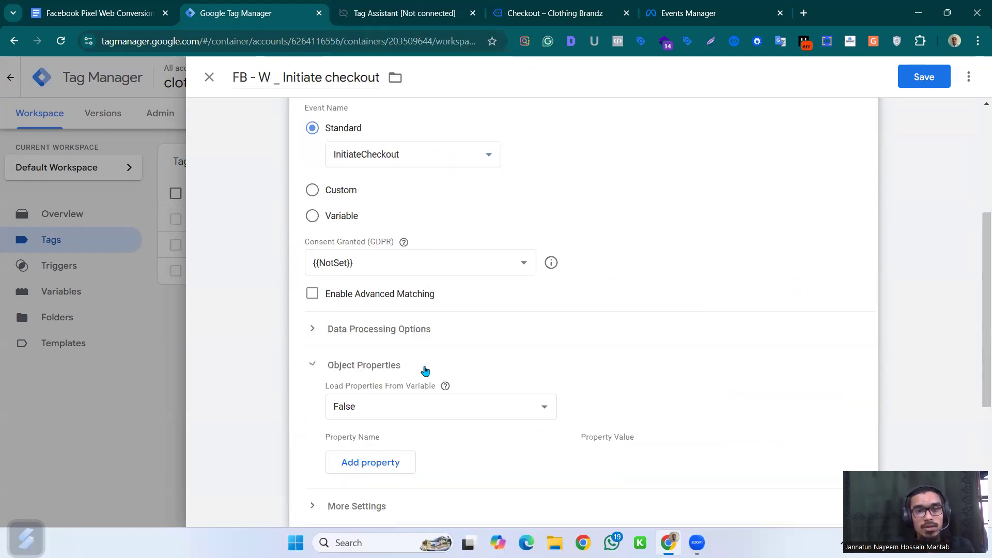
click(370, 462)
scroll(403, 434, down, 3)
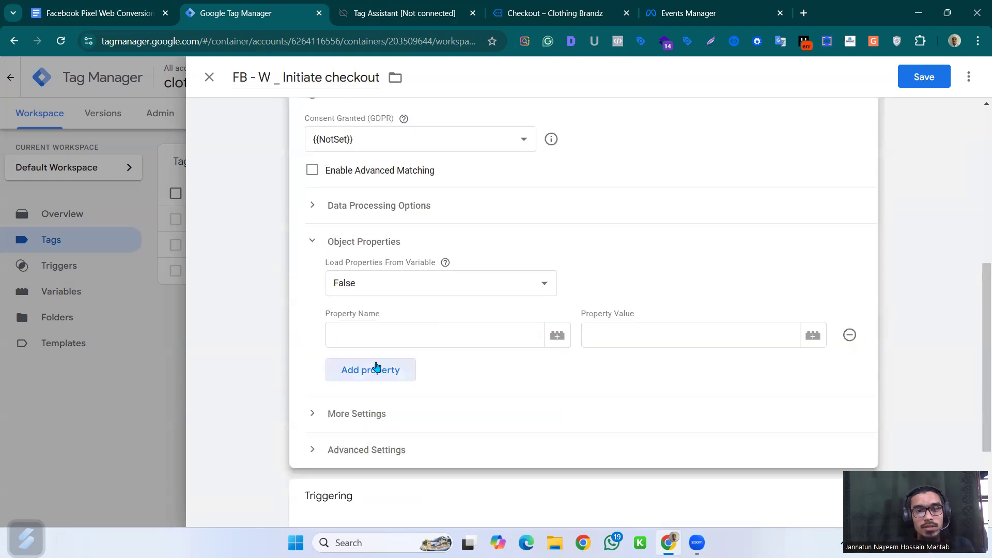
click(371, 368)
click(372, 395)
click(374, 426)
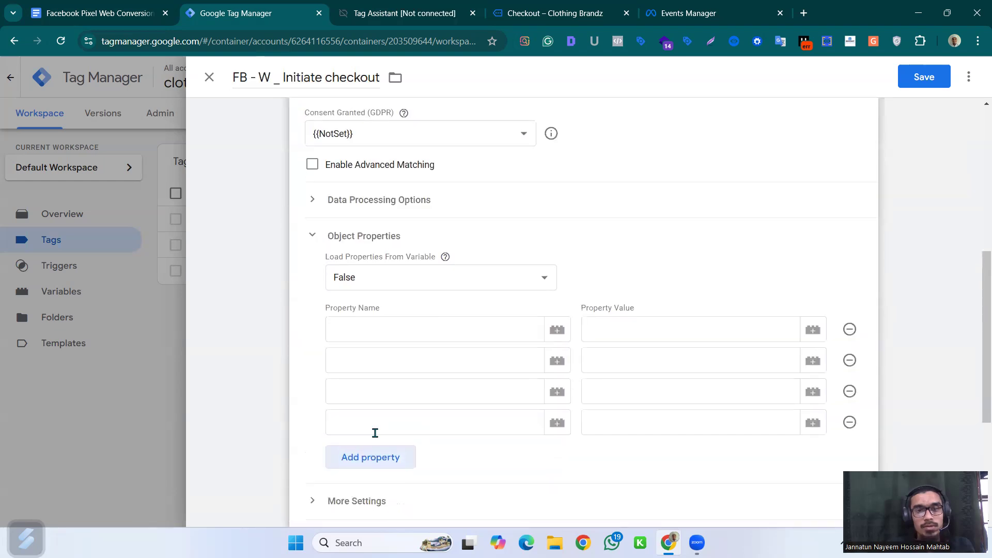
Step: Name the first two object properties content_type and content_name, copying content_type from the InitiateCheckout setup document
click(376, 333)
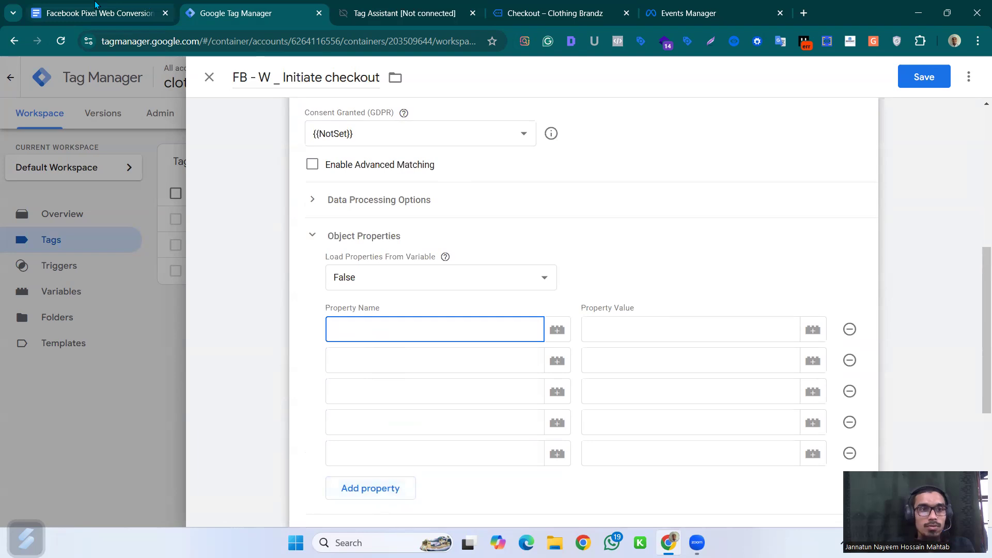
click(145, 13)
drag(270, 285, 330, 286)
key(ctrl+c)
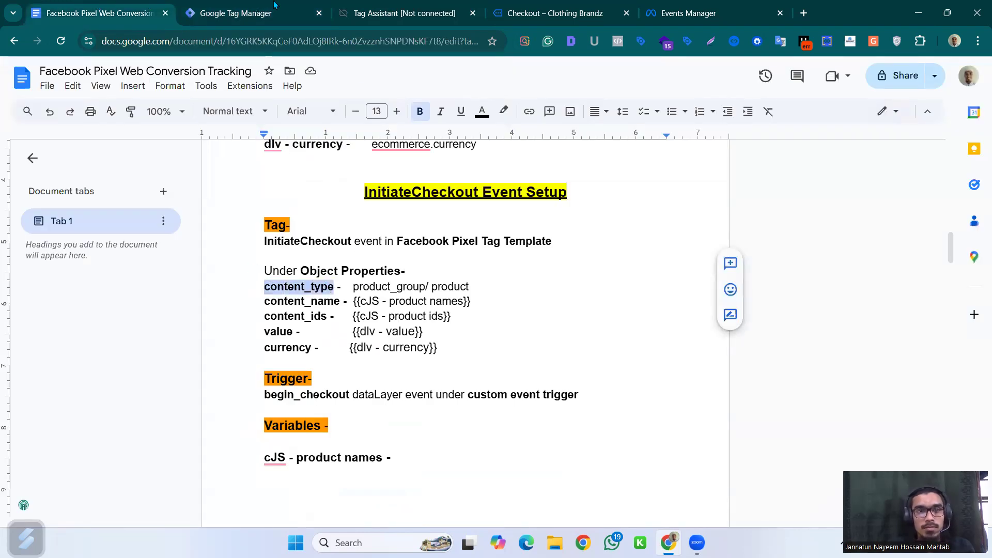
click(274, 6)
key(ctrl+v)
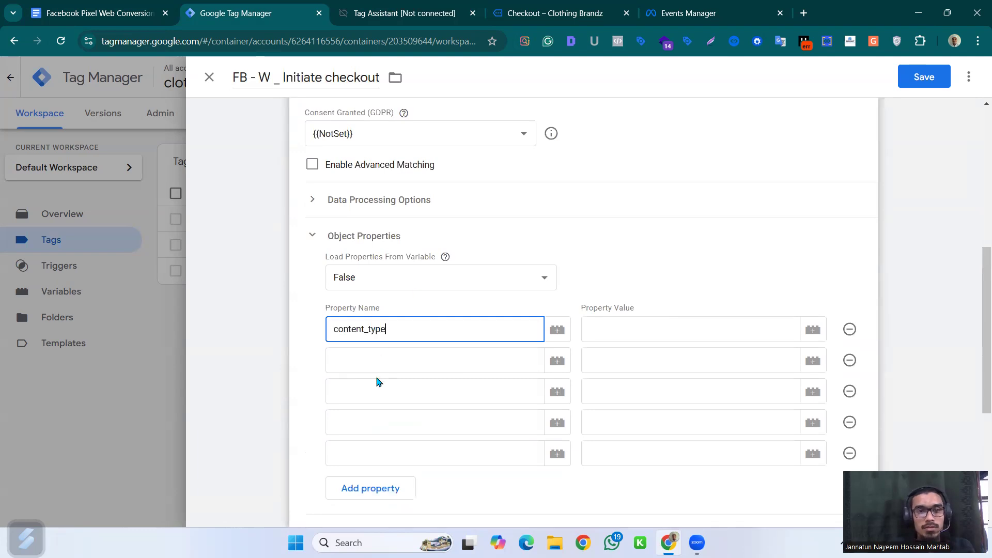
click(384, 349)
key(ctrl+v)
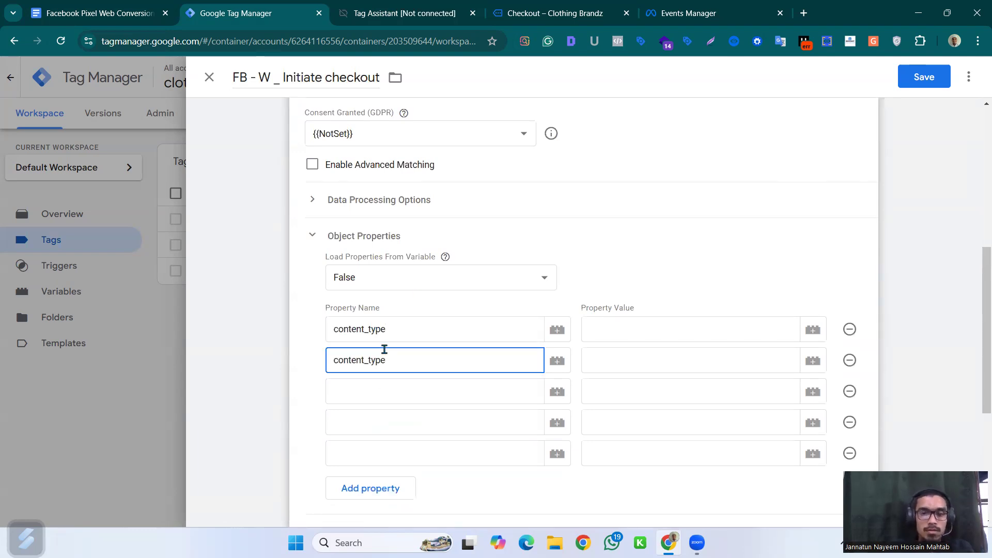
text(nam)
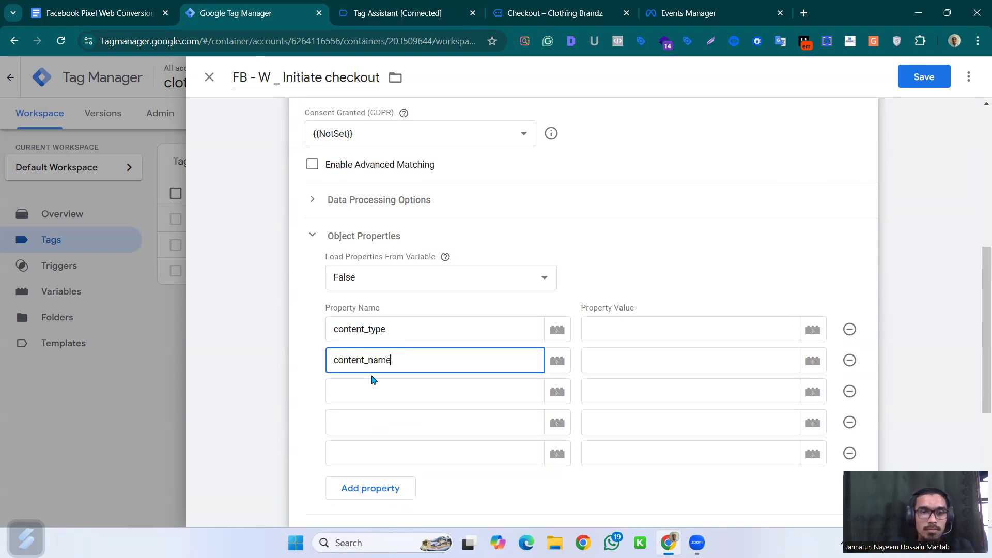
Step: Name the remaining three object properties content_tid, value and currency
click(368, 392)
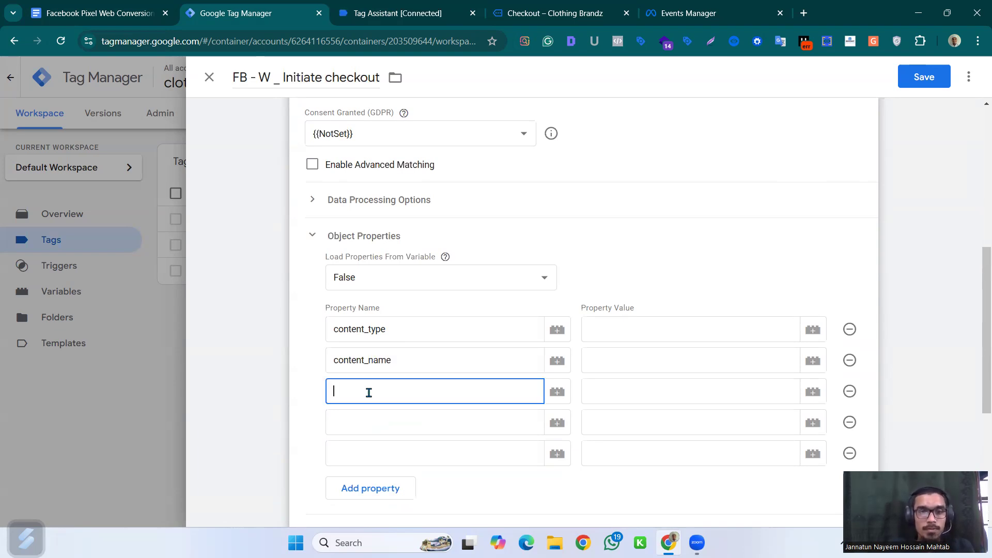
key(ctrl+v)
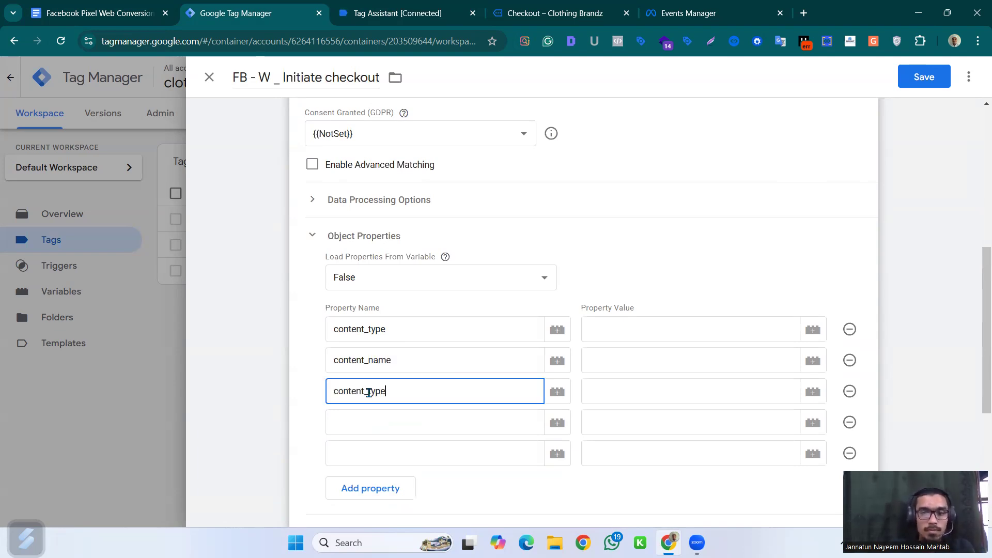
text(tid)
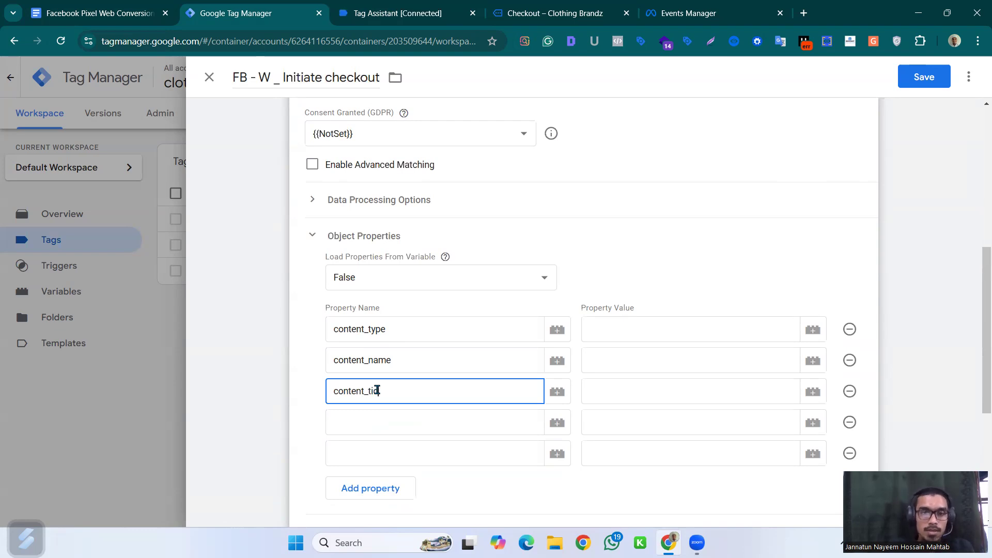
click(362, 422)
text(value)
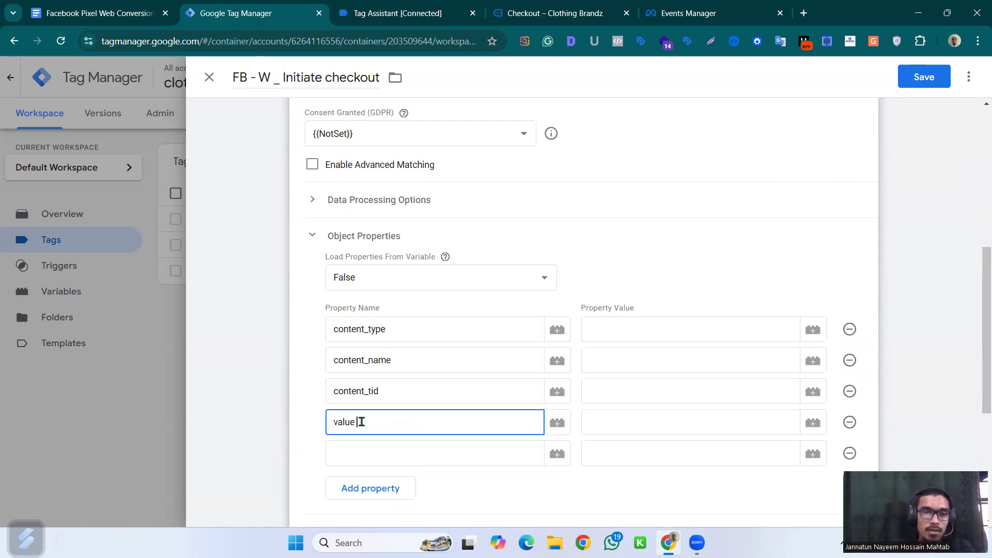
click(345, 444)
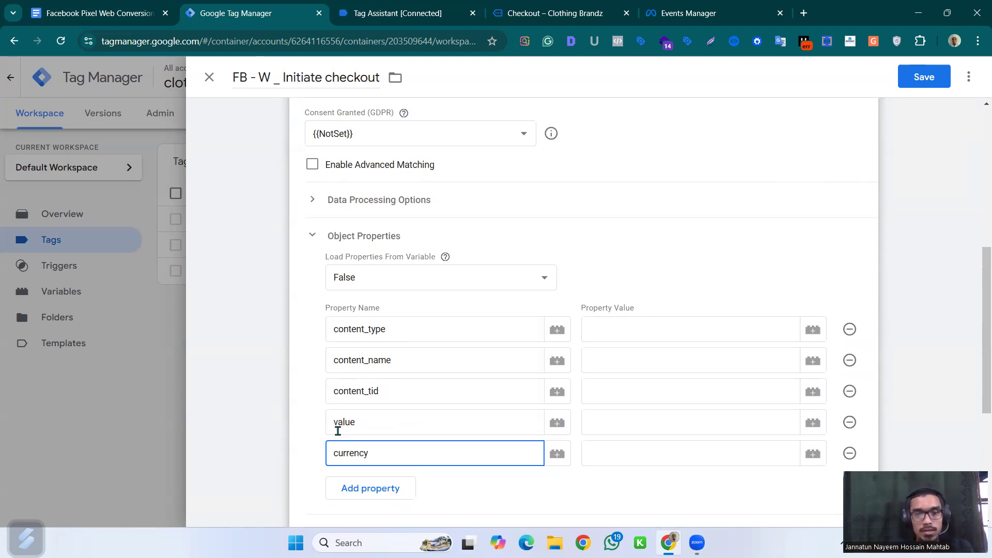
Step: Set the content_type property's value to product_group, checking the setup document
click(658, 341)
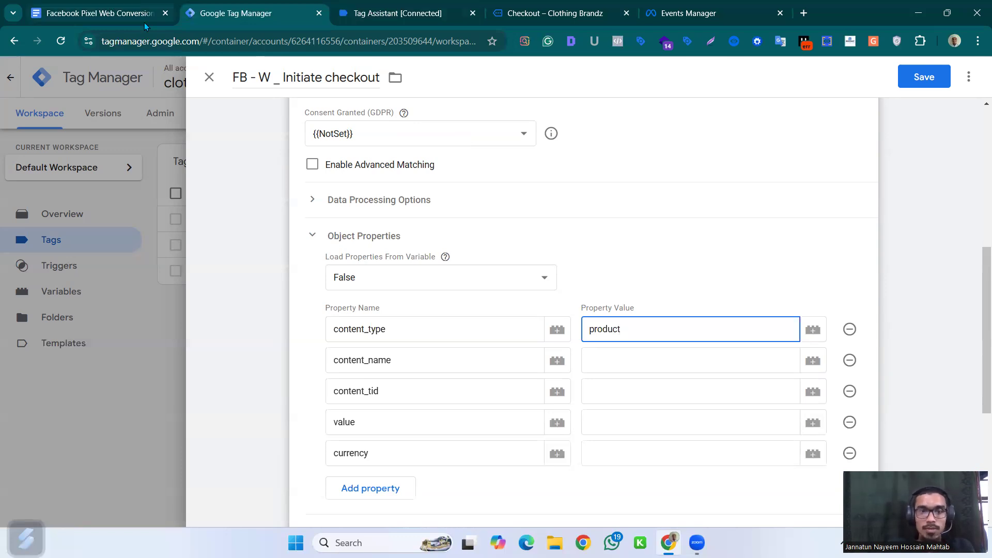
click(114, 11)
click(275, 8)
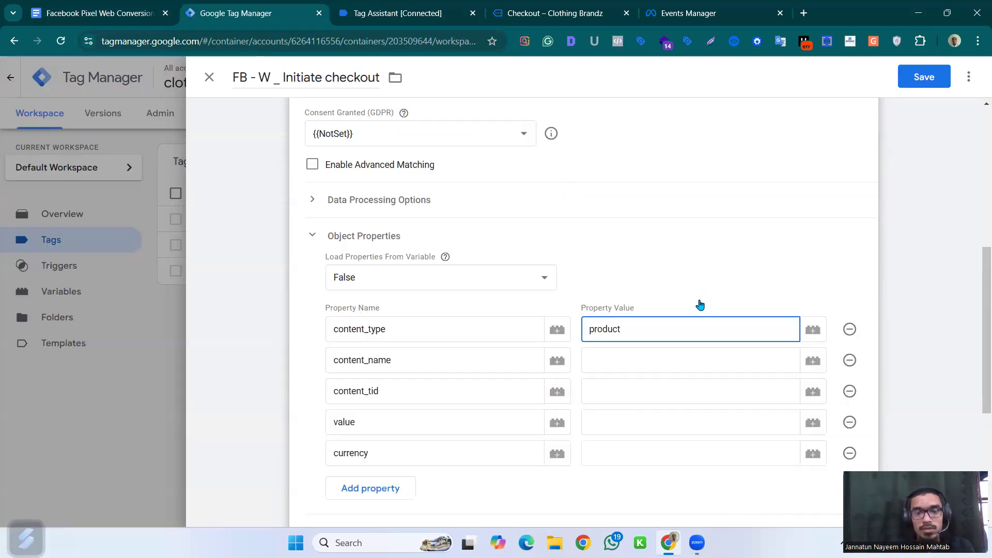
text(group)
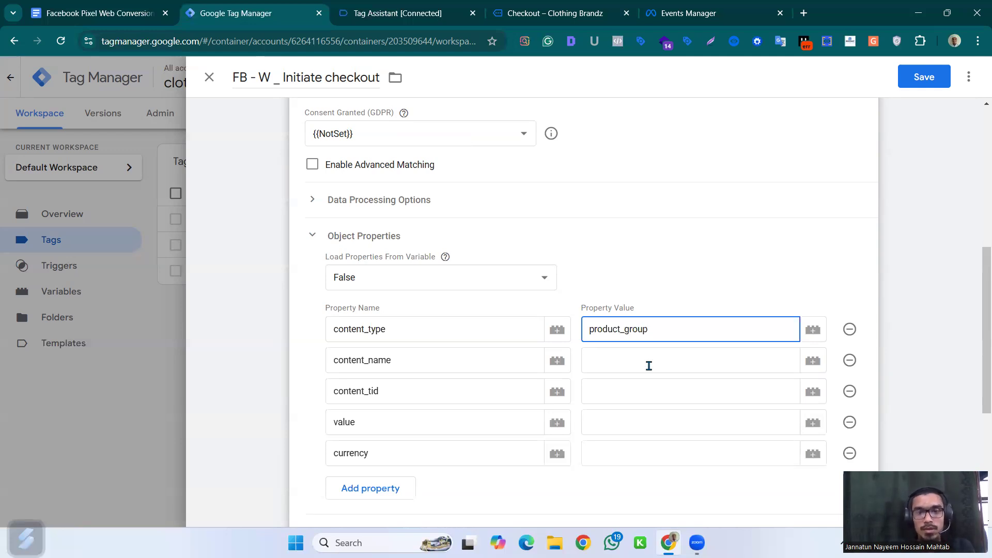
Step: Set the content_name property's value to the variable {{cjs - item_name}}
click(649, 365)
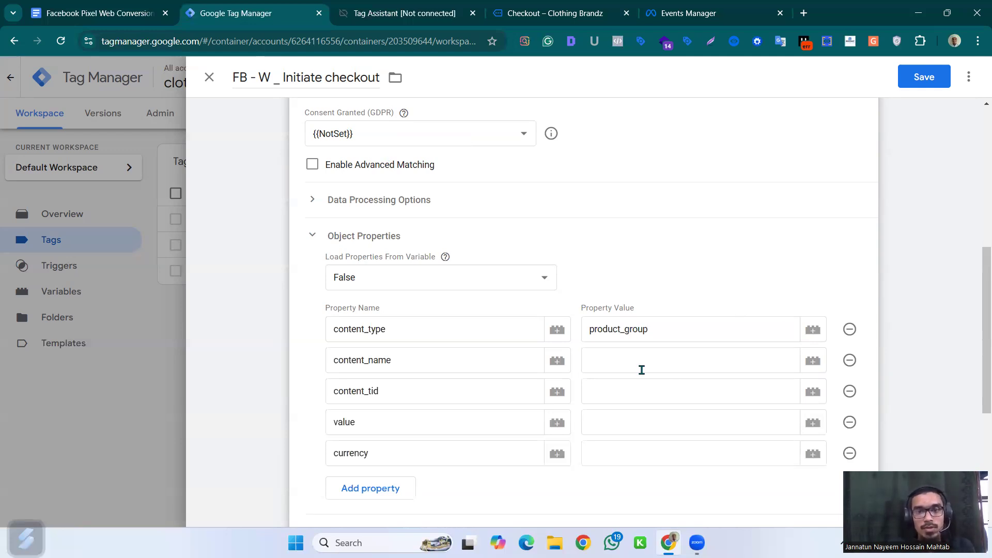
click(615, 362)
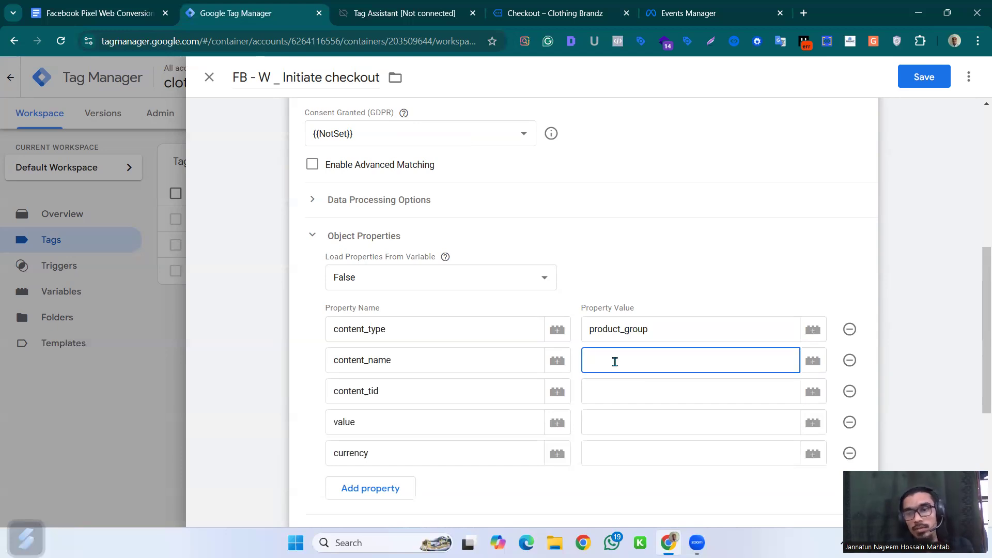
text({{)
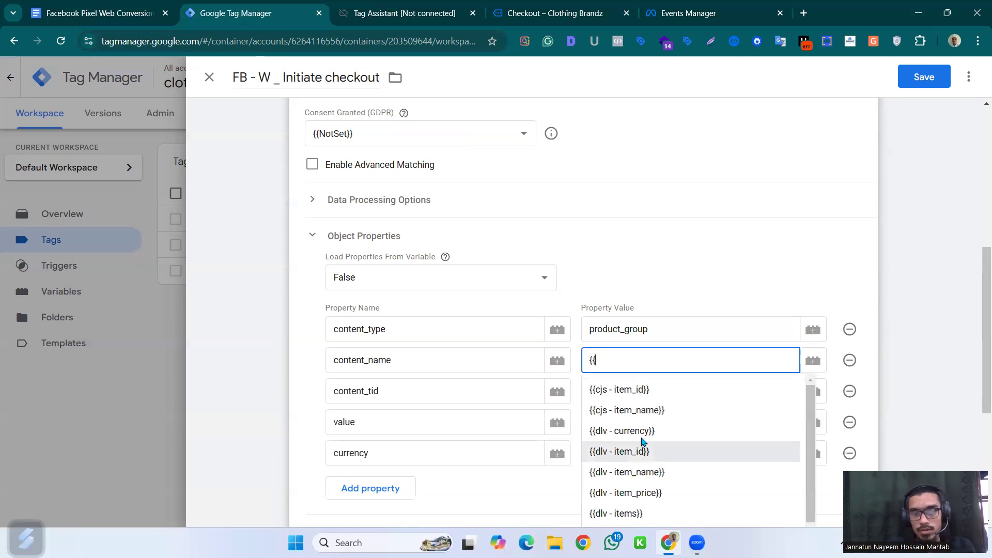
scroll(659, 439, down, 3)
scroll(695, 391, up, 2)
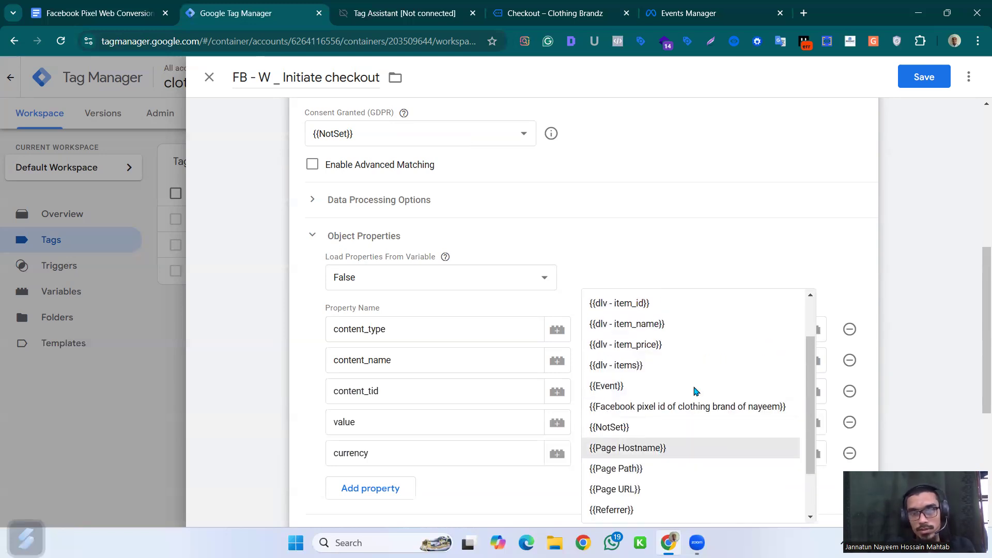
scroll(691, 388, up, 2)
scroll(691, 385, down, 3)
scroll(692, 377, up, 3)
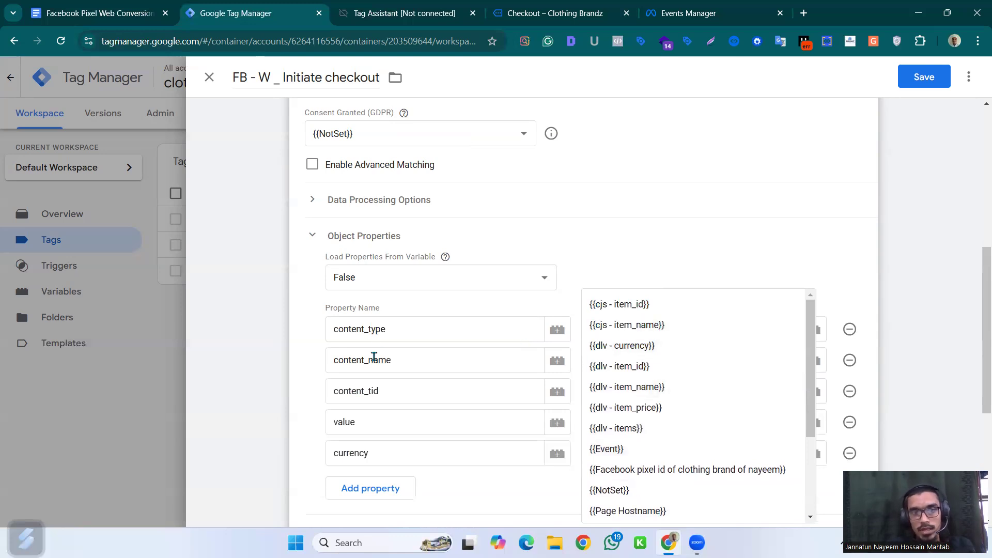
click(695, 325)
Step: Set the third property's value to {{cjs - item_id}} and correct its name to content_id
click(601, 393)
text({)
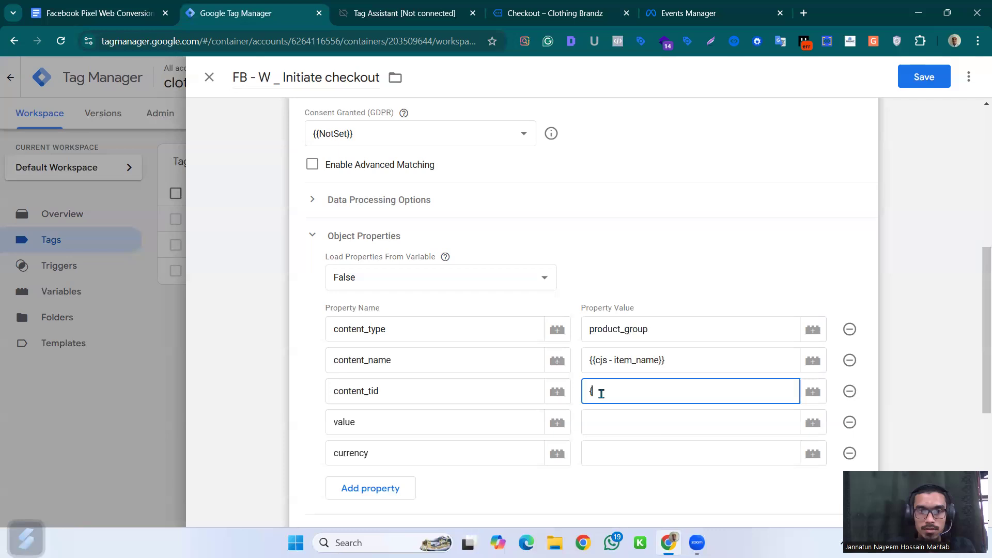
text({)
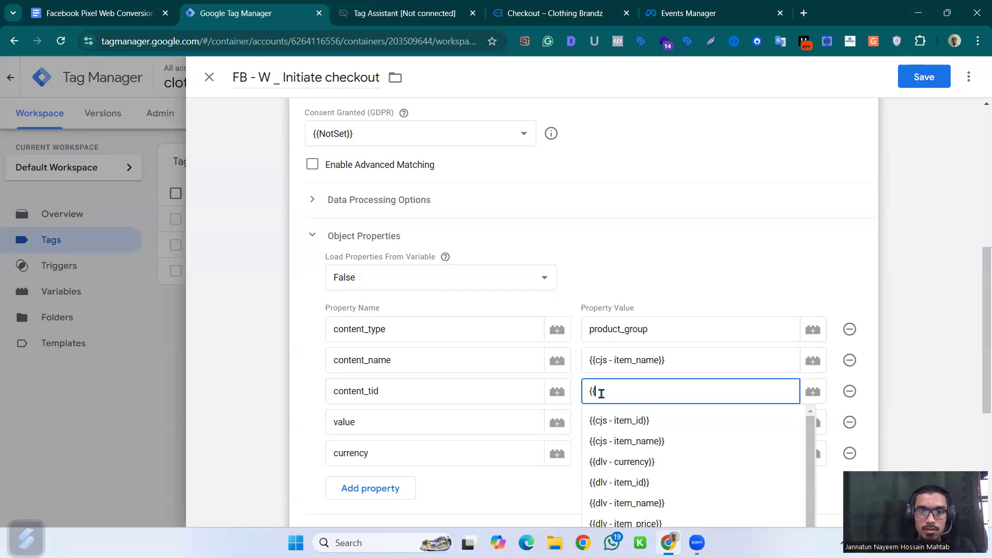
click(631, 421)
click(370, 391)
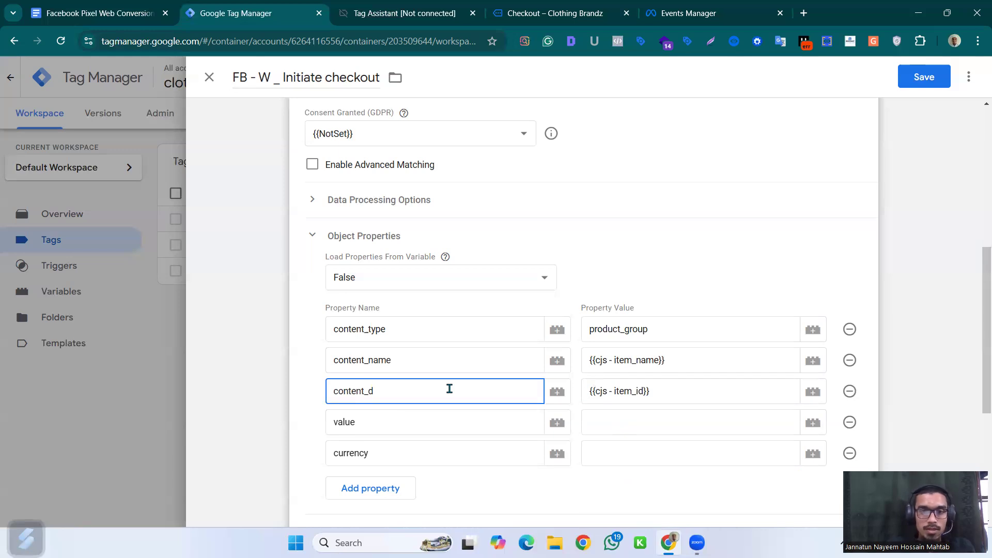
Step: Check the begin_checkout data in Tag Assistant and set the value property to the variable {{dlv - item_price}}
click(616, 423)
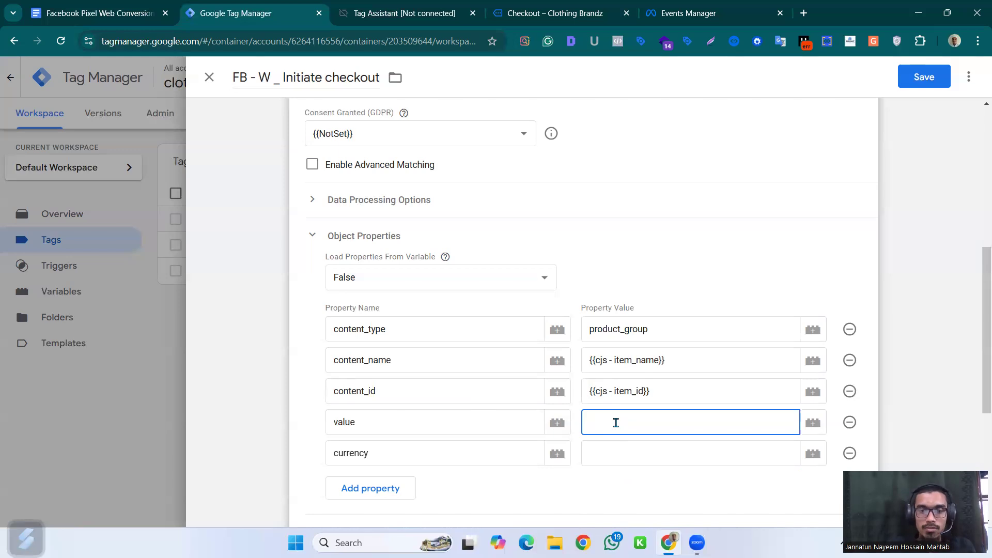
text({{)
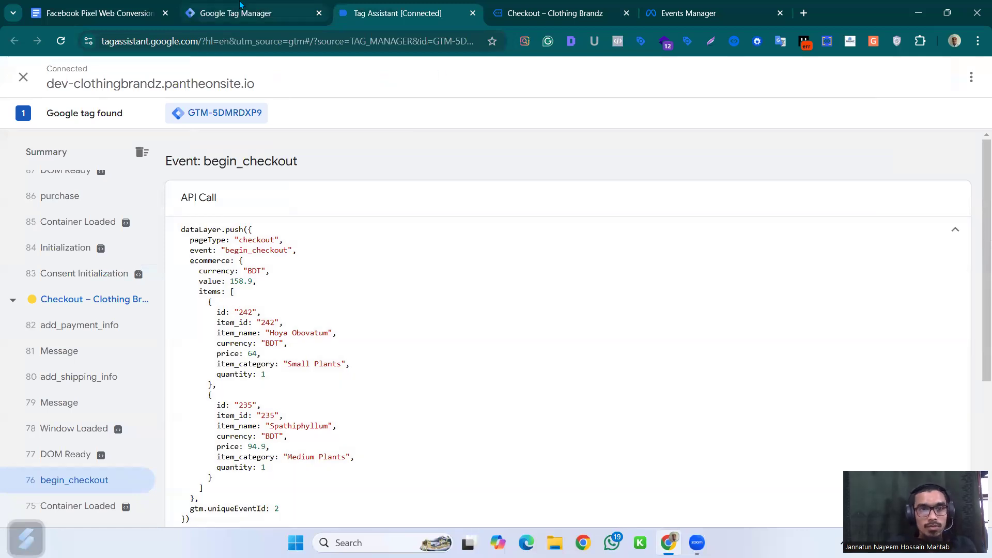
click(268, 5)
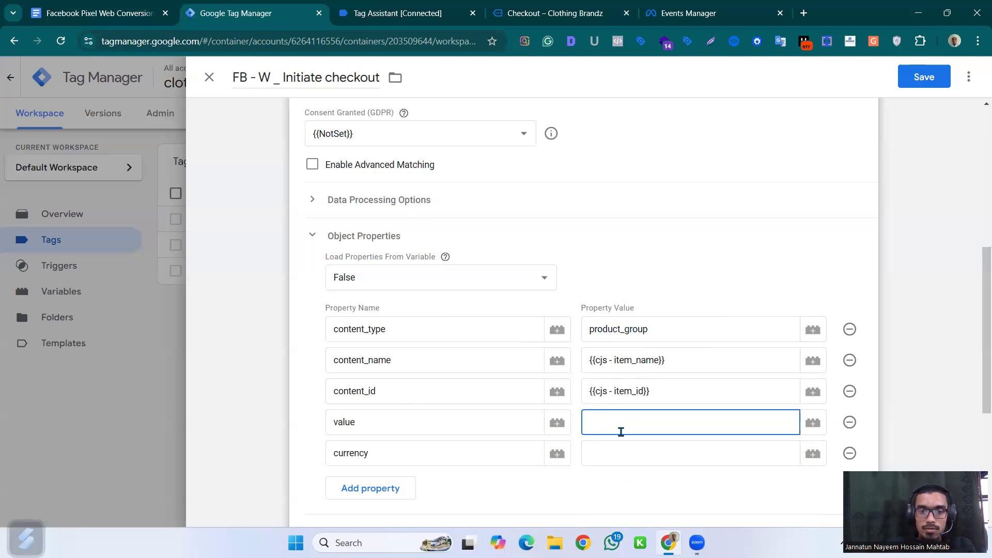
text({)
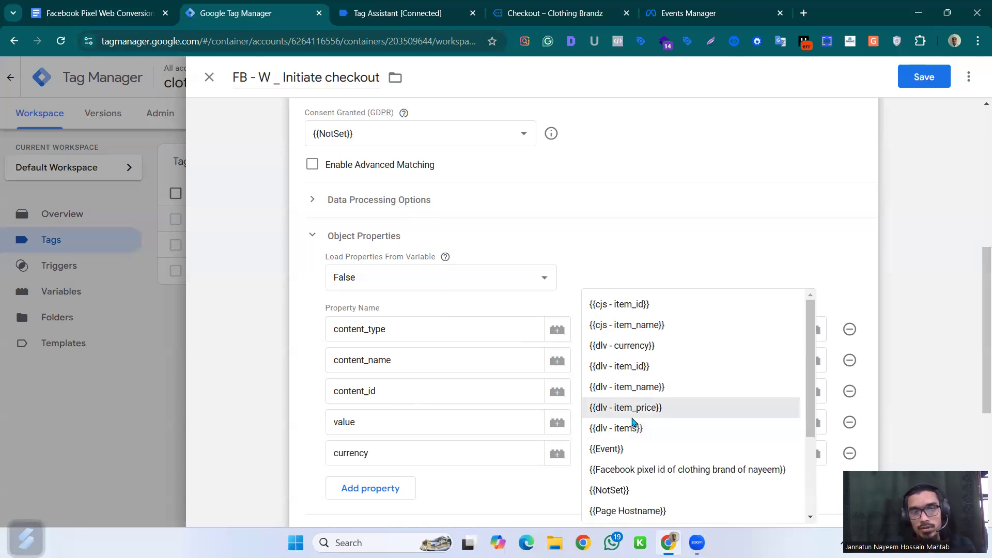
click(634, 412)
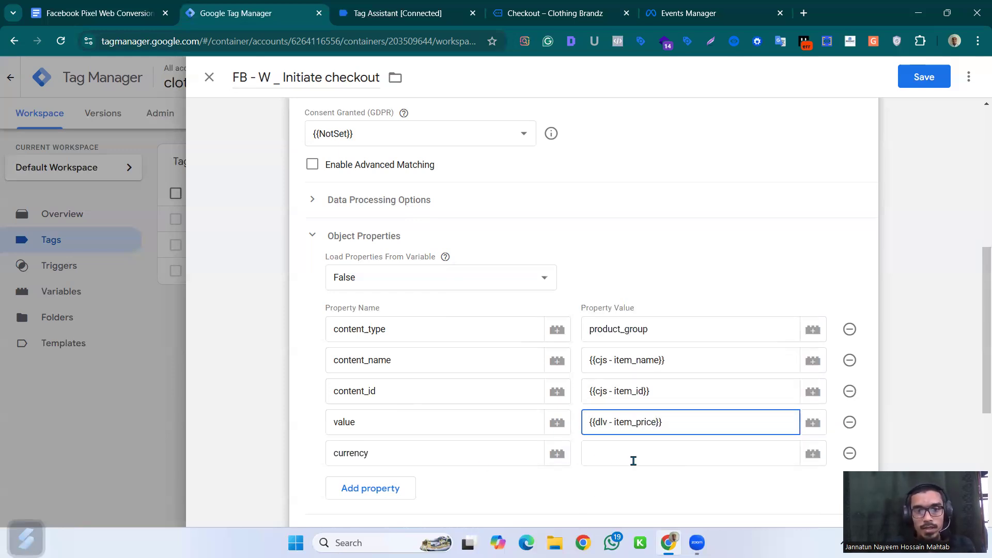
Step: Set the currency property's value to the variable {{dlv - currency}}
click(616, 457)
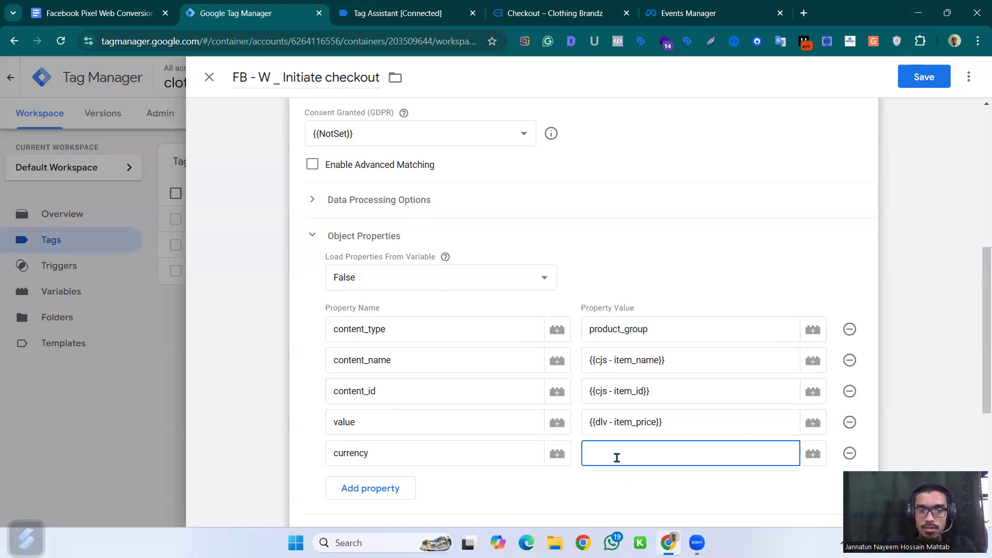
scroll(675, 465, down, 1)
scroll(680, 447, up, 2)
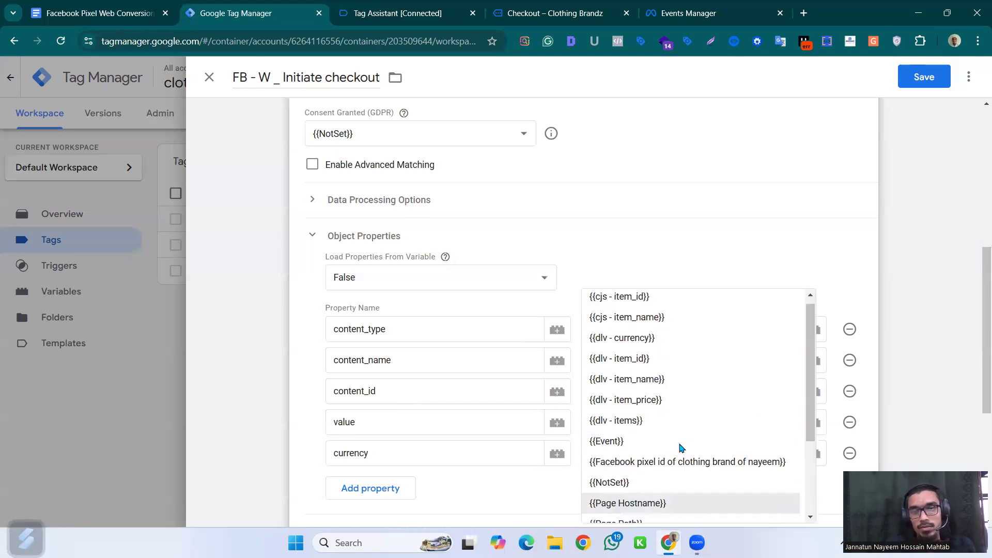
click(663, 345)
Step: Start a new trigger for the tag and copy the event name begin_checkout from the API call in Tag Assistant
scroll(654, 421, down, 5)
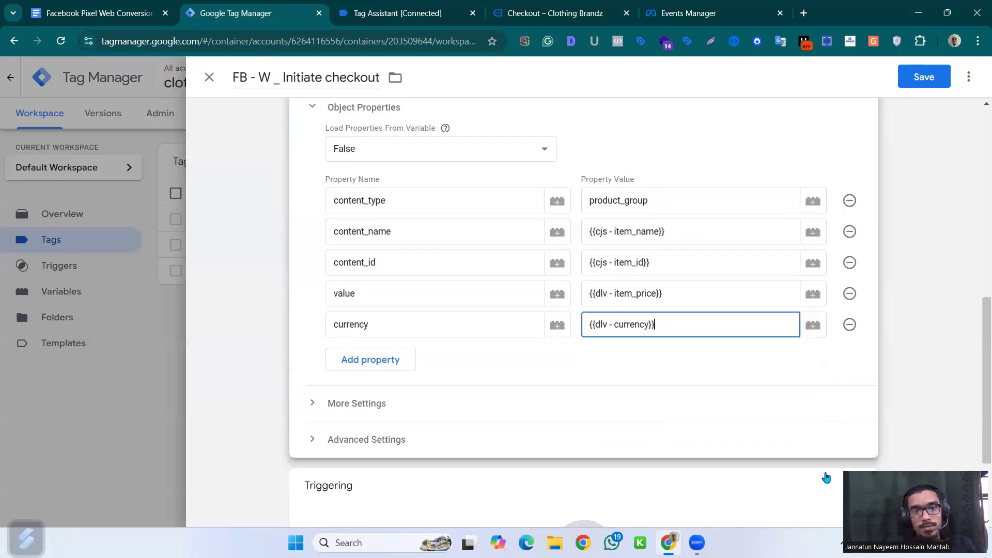
click(516, 412)
click(504, 344)
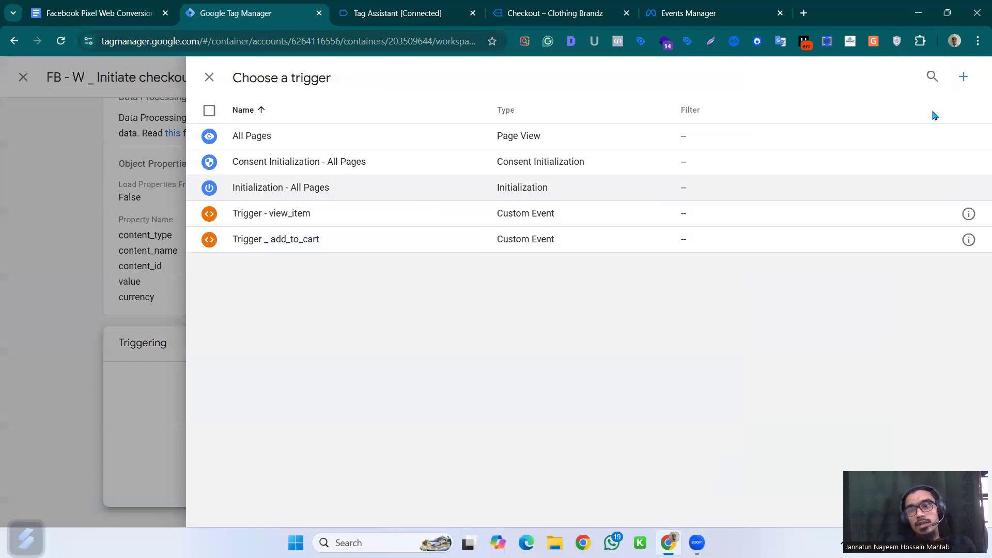
click(964, 77)
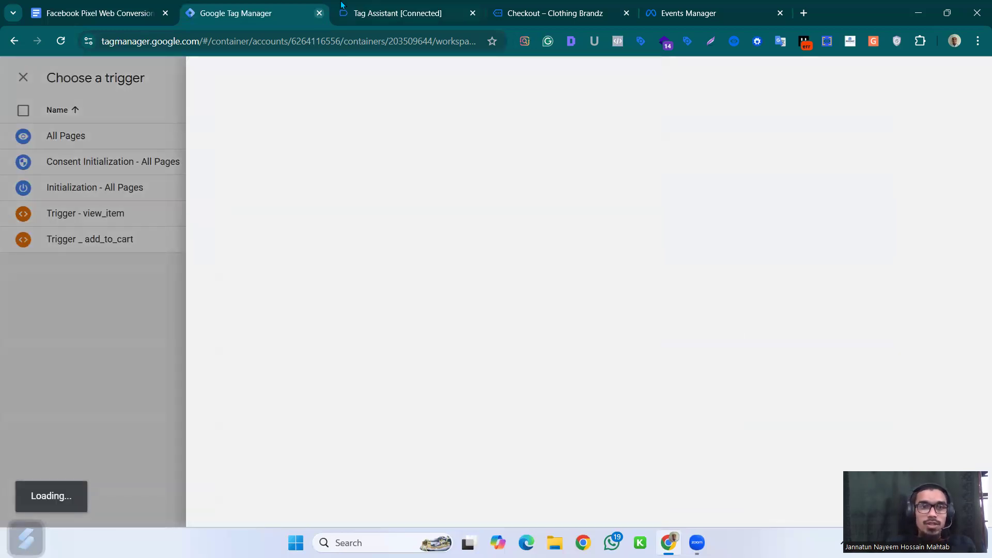
click(341, 4)
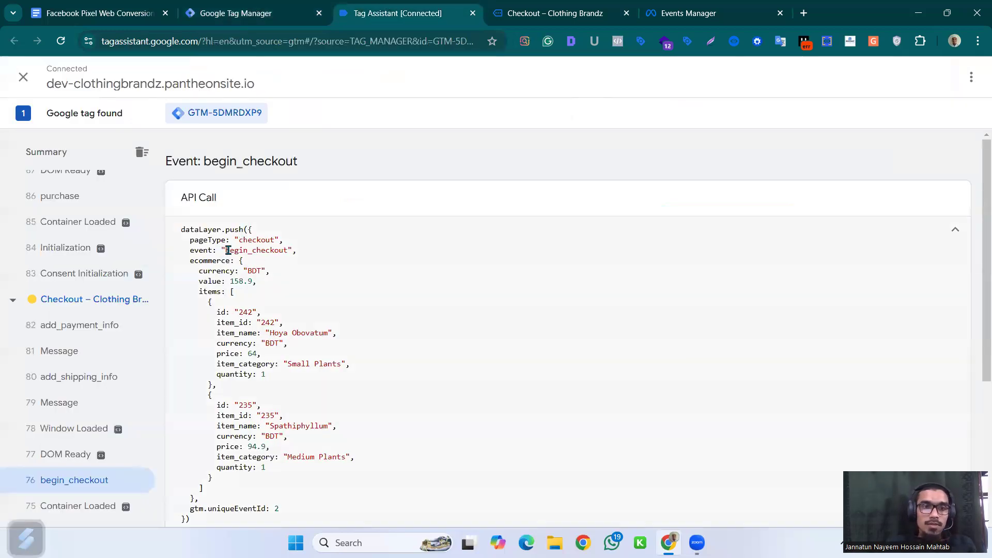
drag(226, 251, 291, 252)
key(ctrl+c)
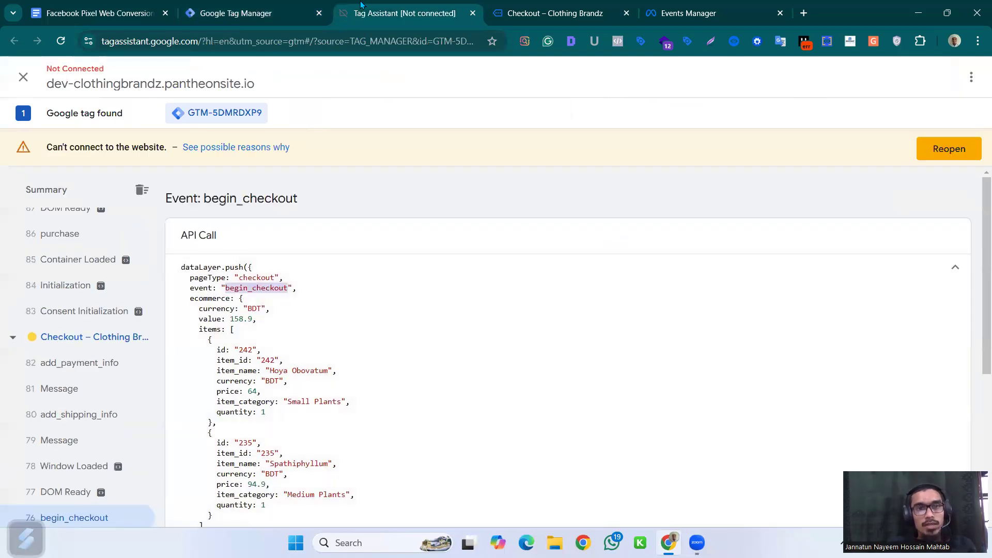
click(250, 6)
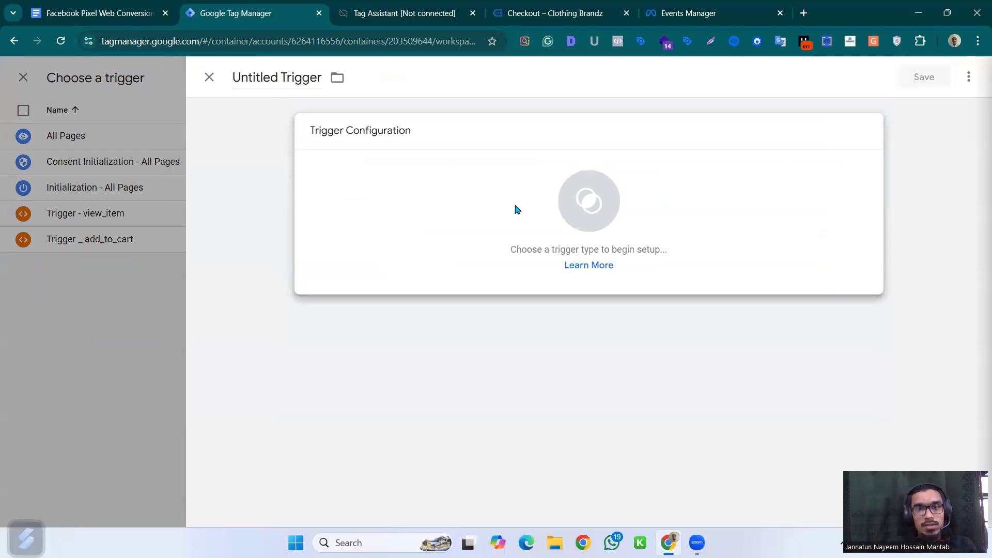
Step: Make the trigger a Custom Event with the event name begin_checkout
click(513, 208)
scroll(714, 424, down, 4)
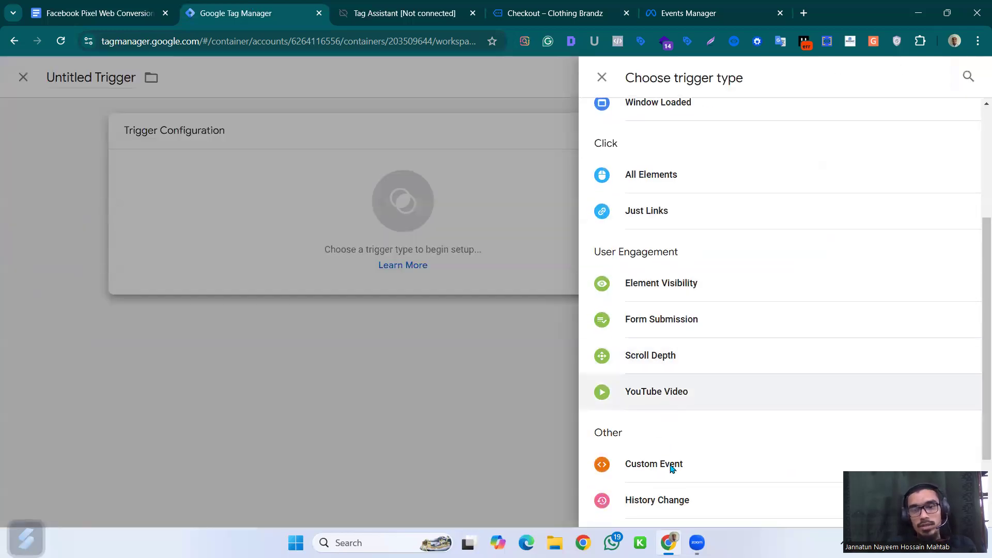
click(671, 464)
click(332, 262)
click(408, 291)
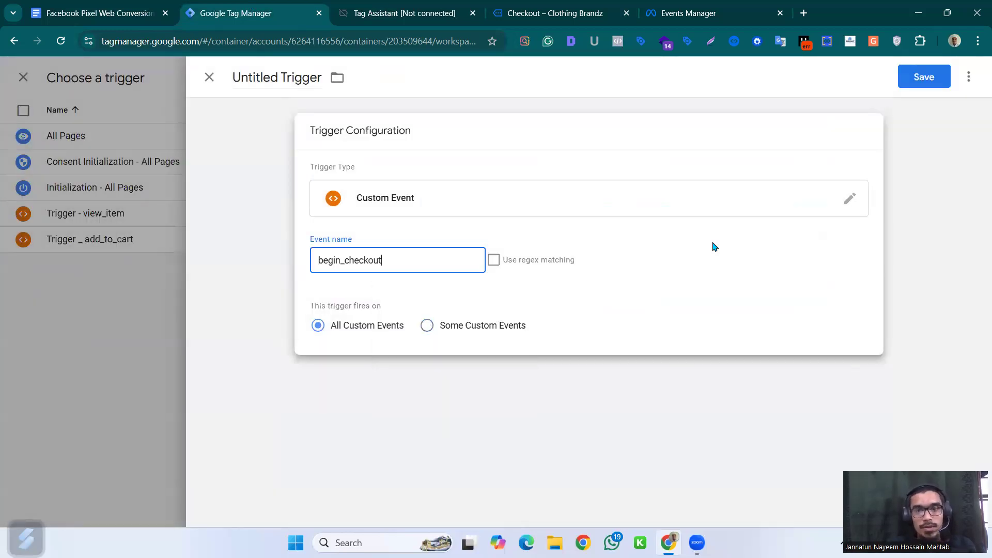
Step: Name the trigger "Trigger _ begin_checkout" and save it
click(273, 77)
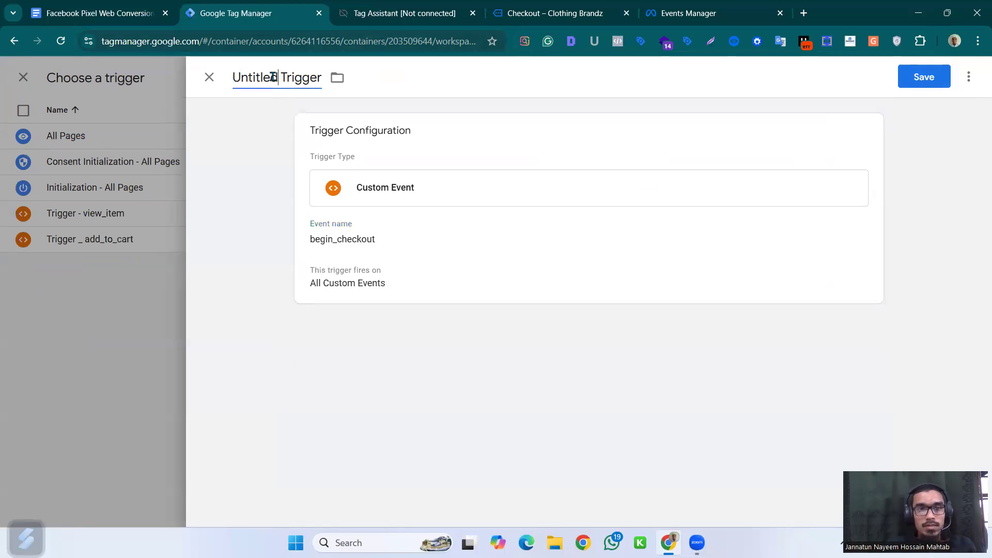
double_click(272, 77)
key(ctrl+a)
text(T)
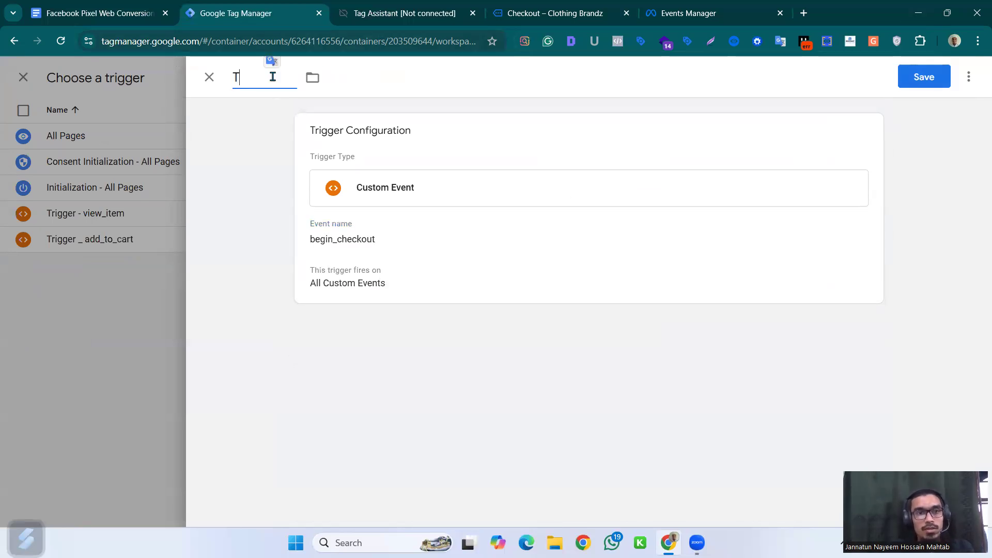
text(rigger)
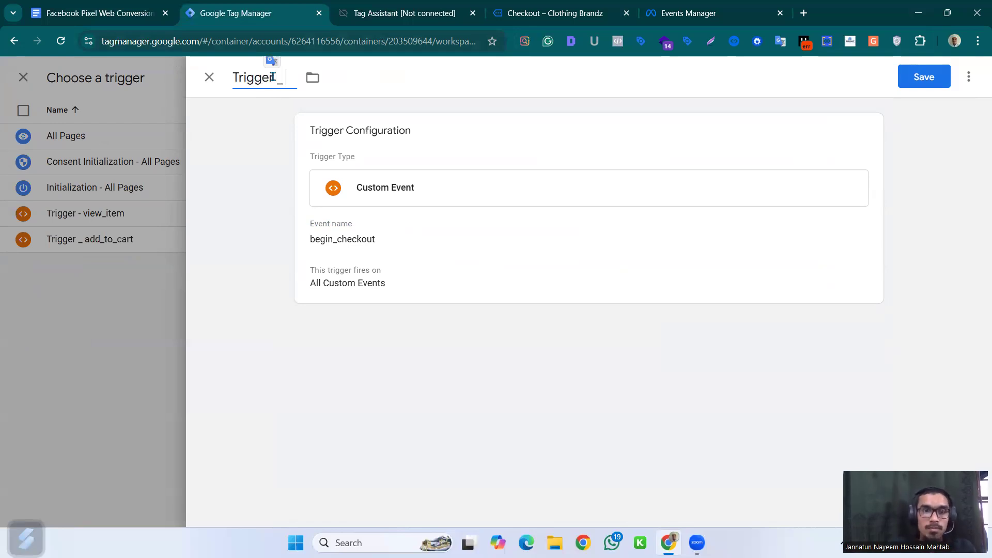
text( _)
key(ctrl+v)
click(921, 82)
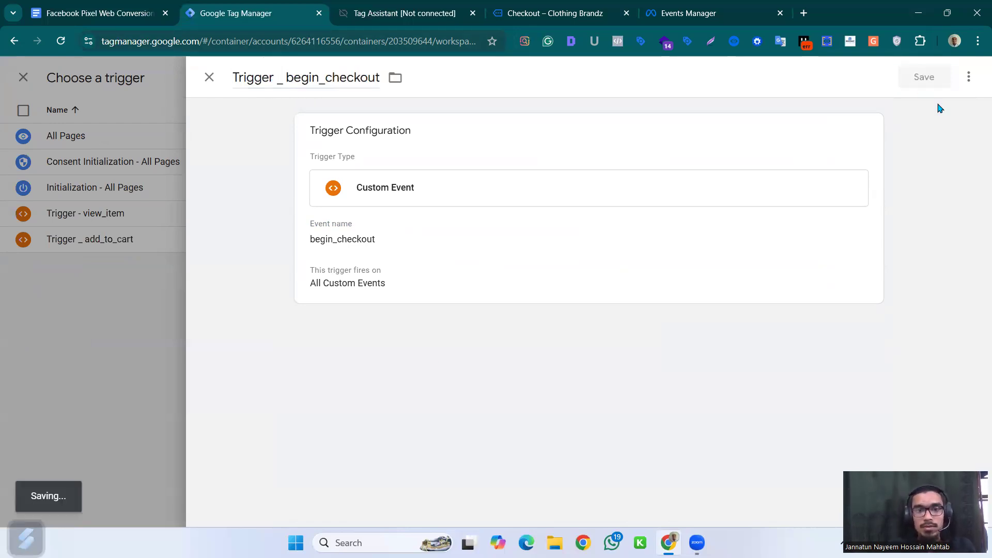
Step: Save the Initiate checkout tag and create a copy of it
scroll(429, 261, up, 5)
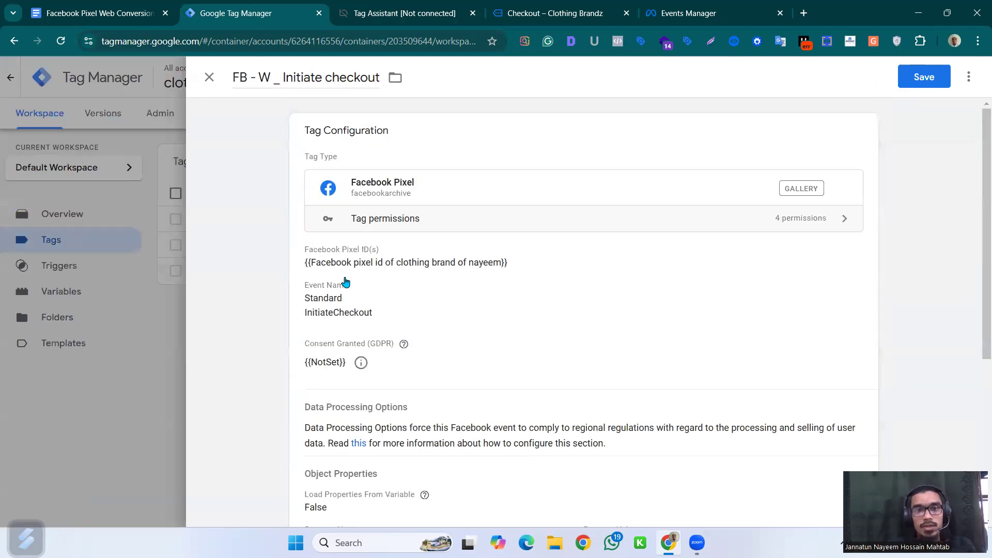
click(922, 82)
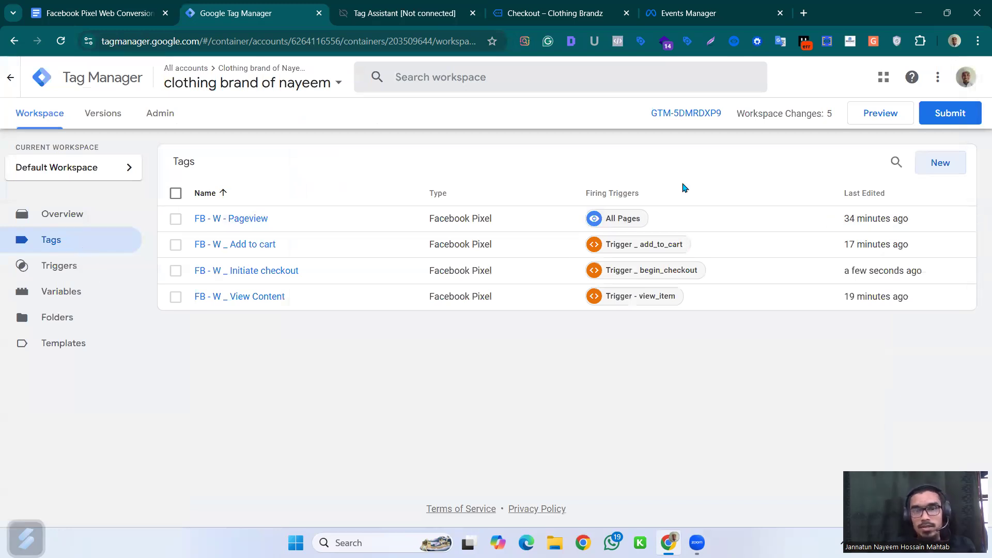
click(428, 270)
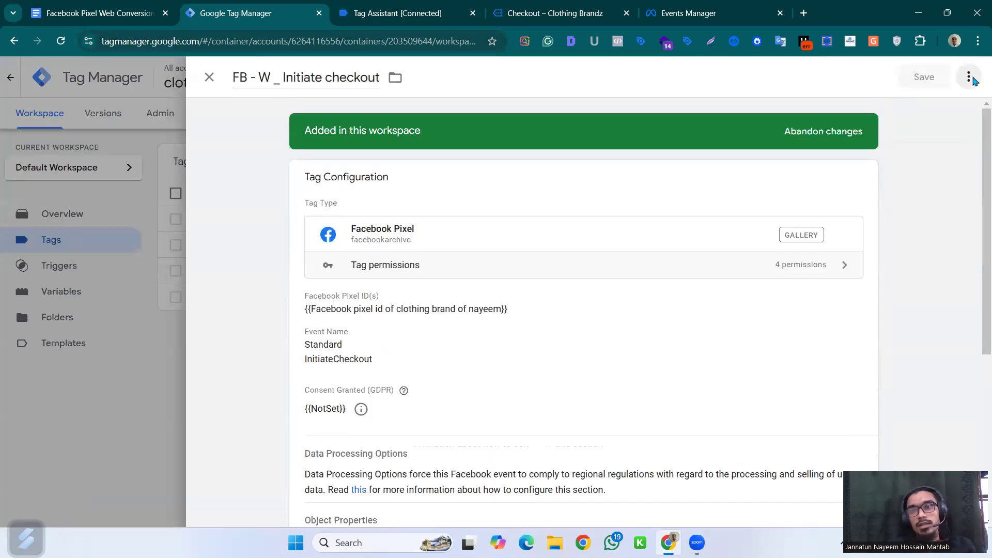
click(969, 77)
click(947, 106)
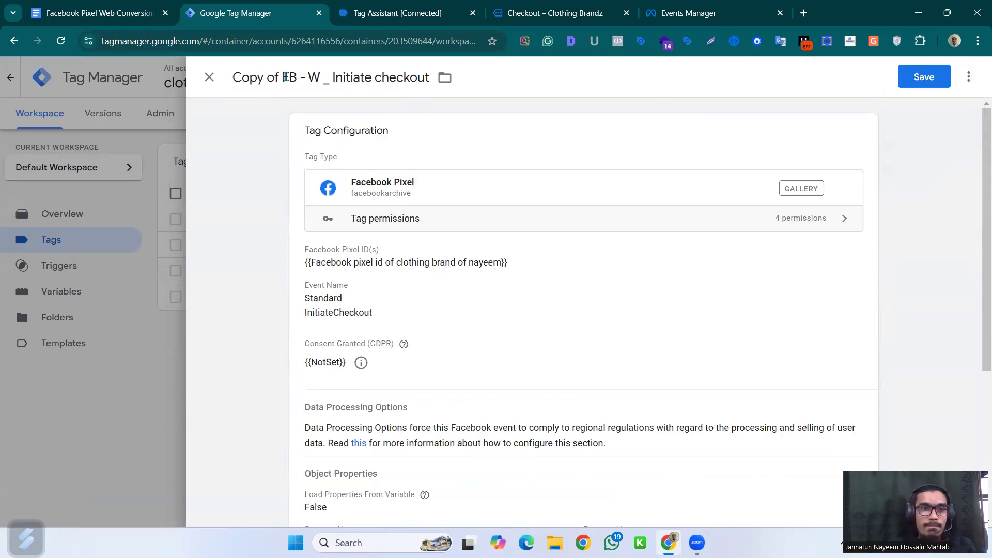
Step: Rename the copied tag as "FB - W _ purchase"
drag(300, 77, 204, 72)
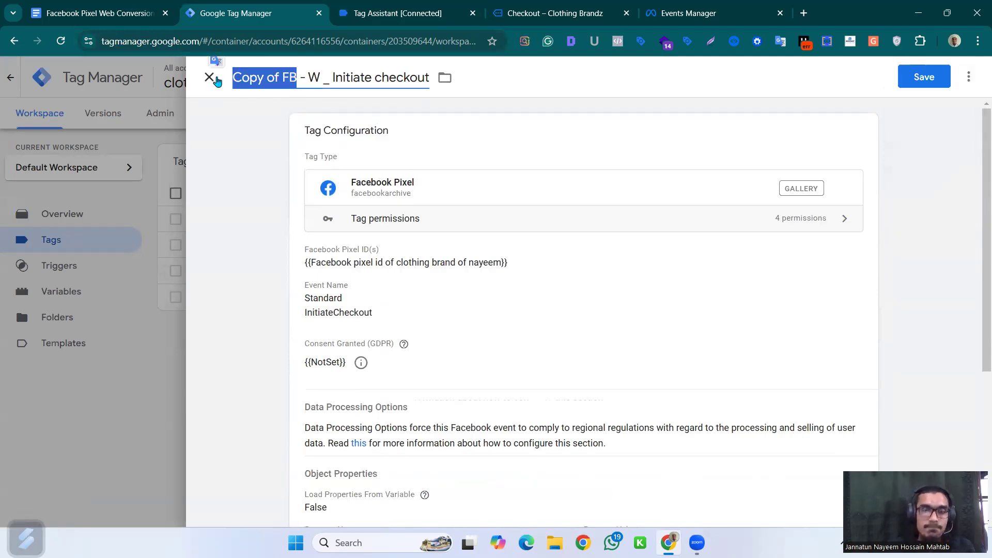
key(BackSpace)
text(FB)
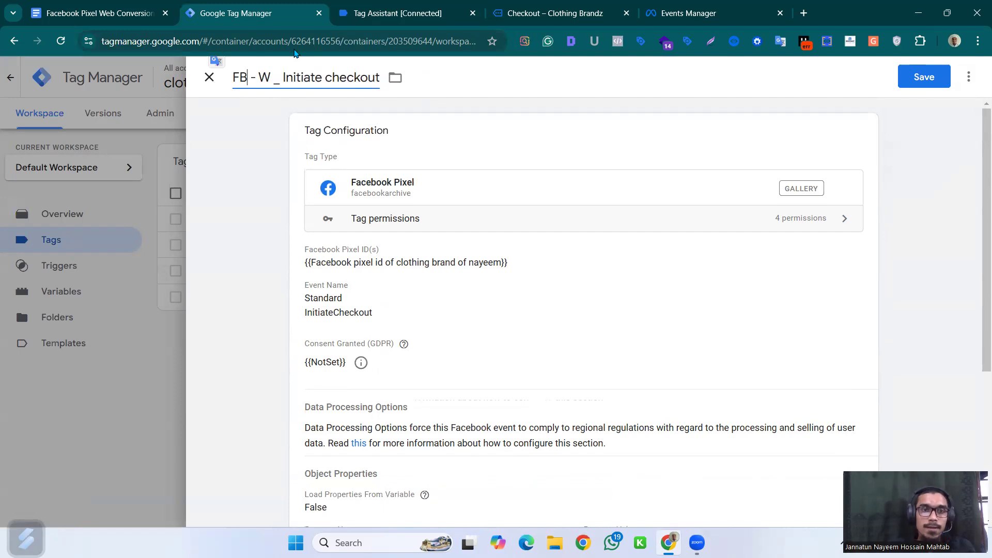
drag(282, 78, 392, 82)
text(pur)
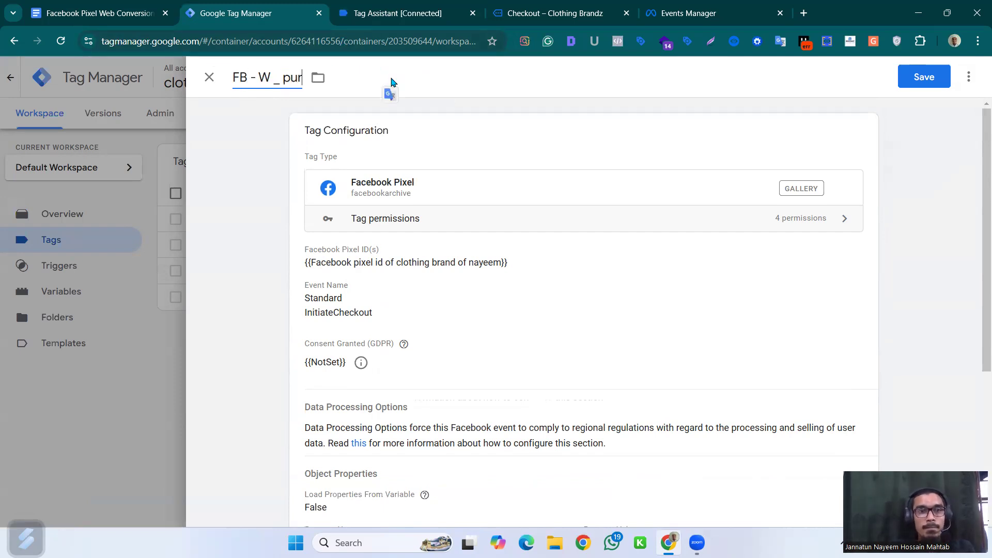
text(chase)
Step: Set the purchase tag's standard event to Purchase
click(457, 335)
click(464, 384)
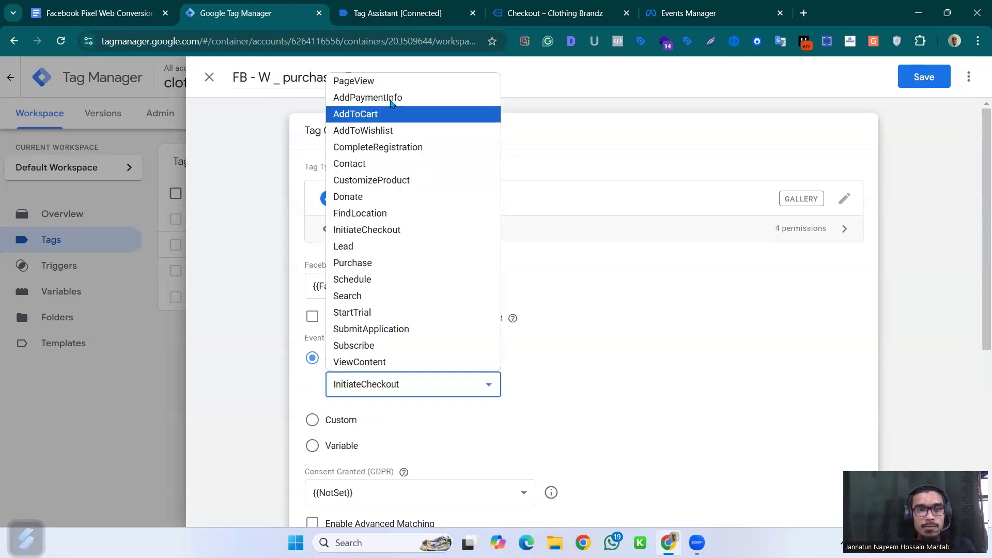
click(386, 262)
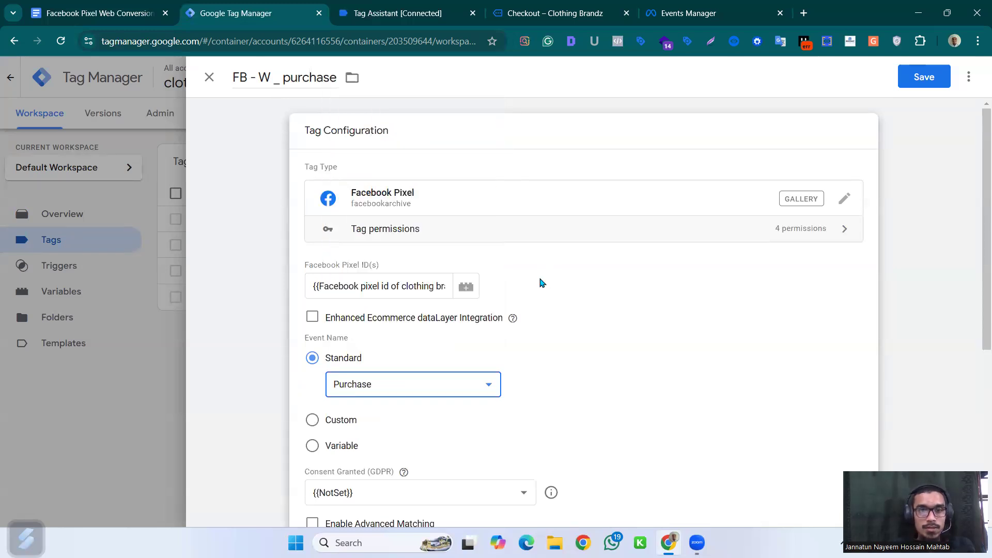
Step: Review the purchase tag's object properties and start a new trigger in place of the begin_checkout trigger
scroll(542, 283, down, 4)
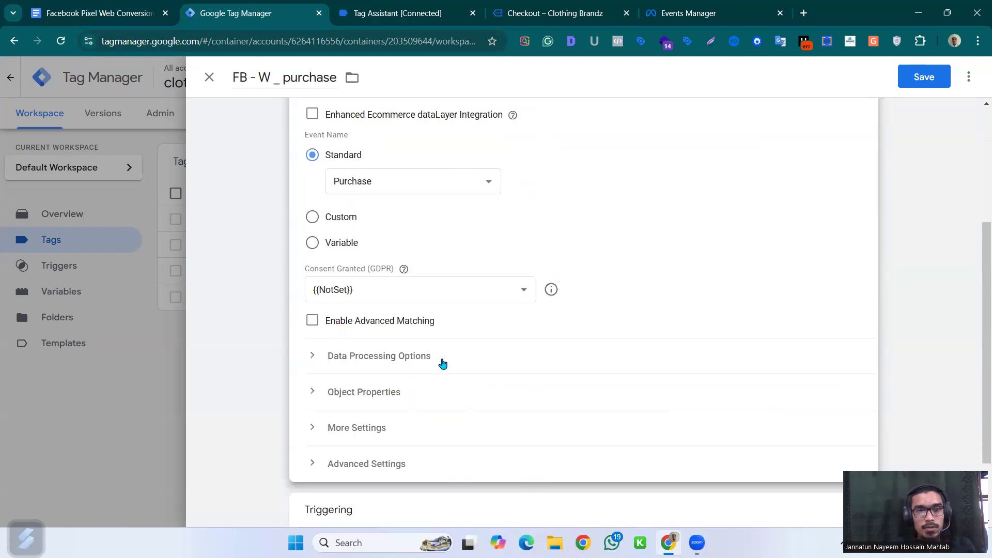
scroll(395, 313, down, 2)
click(393, 297)
scroll(678, 421, down, 5)
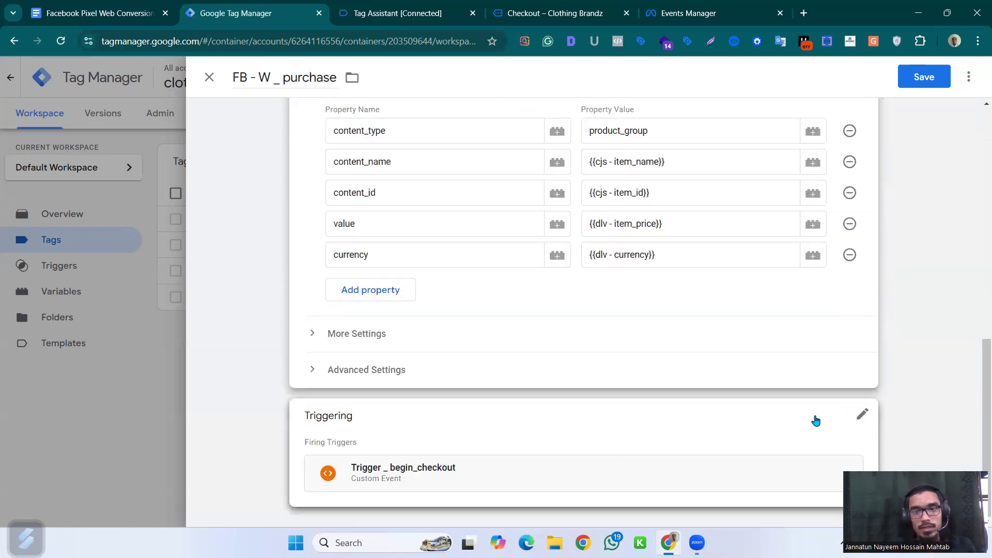
click(863, 414)
click(730, 397)
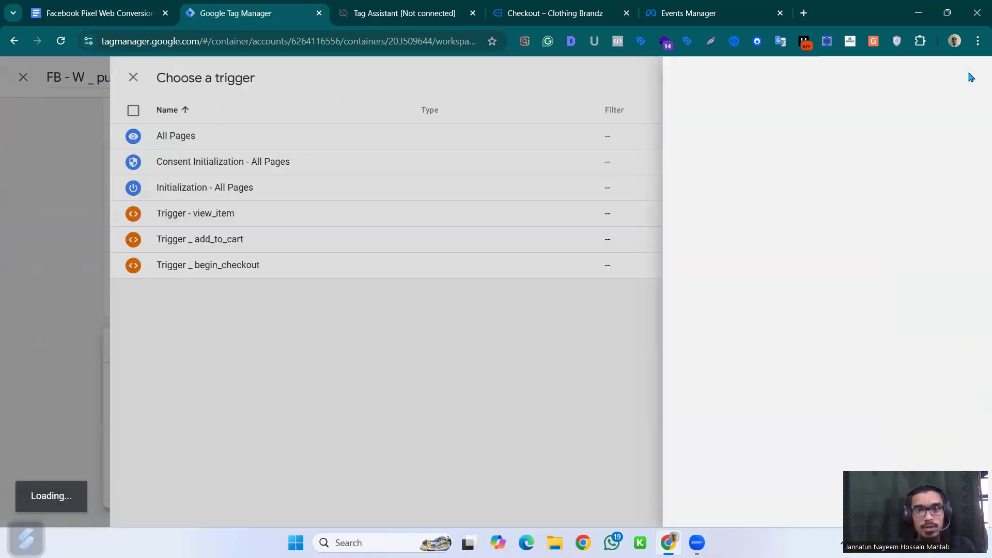
click(971, 77)
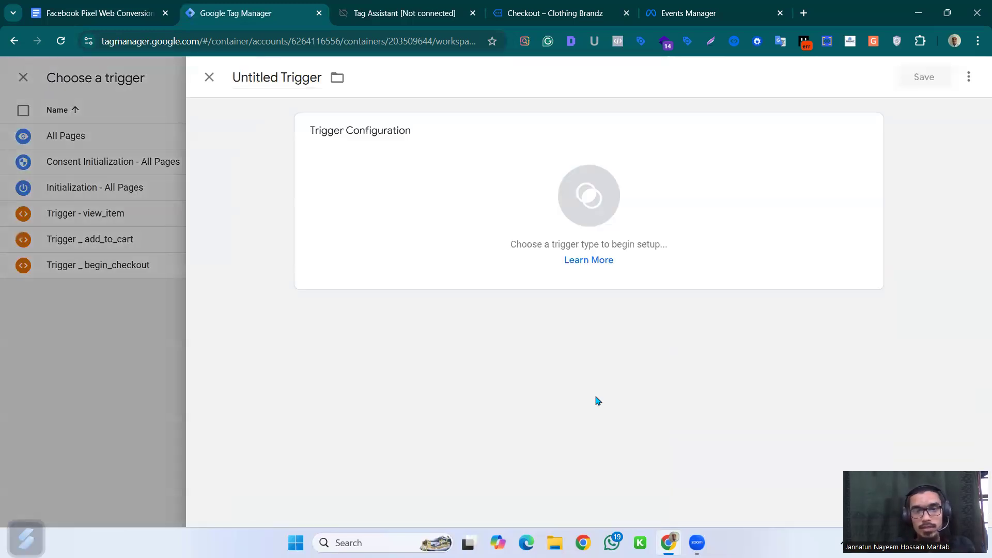
Step: Set the new trigger's type to Custom Event
click(570, 204)
scroll(664, 403, down, 6)
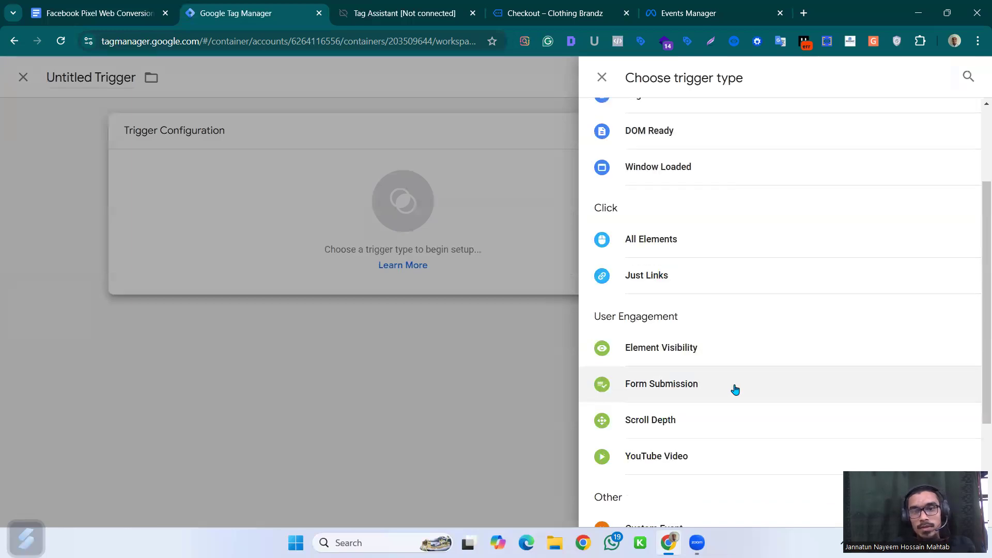
click(709, 367)
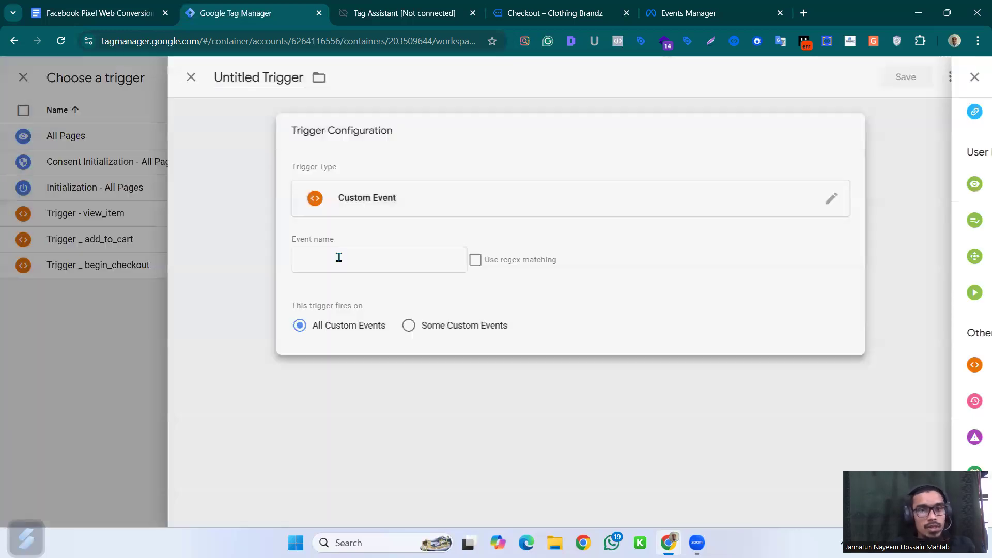
Step: Copy the event name purchase from the API call in Tag Assistant and enter it as the trigger's event name in Google Tag Manager
click(275, 257)
click(345, 13)
scroll(71, 315, up, 1)
click(78, 298)
mouse_move(260, 289)
mouse_down()
mouse_move(223, 288)
mouse_move(264, 290)
mouse_up()
key(ctrl+c)
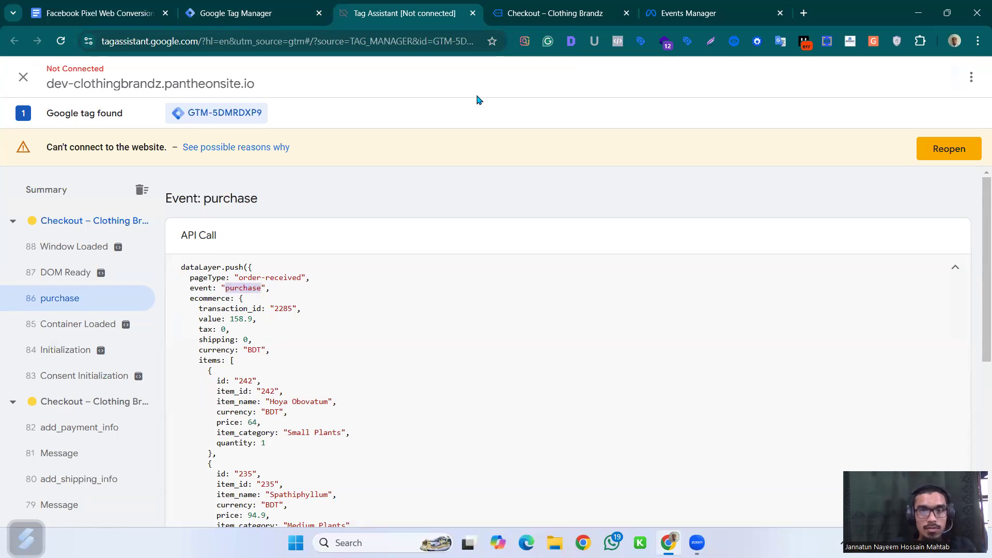
click(539, 16)
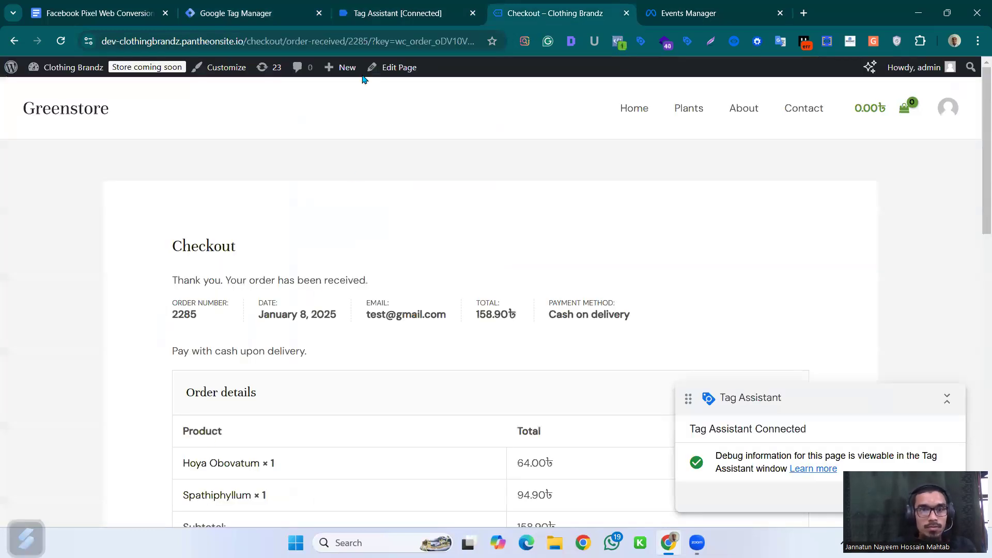
click(369, 7)
click(278, 6)
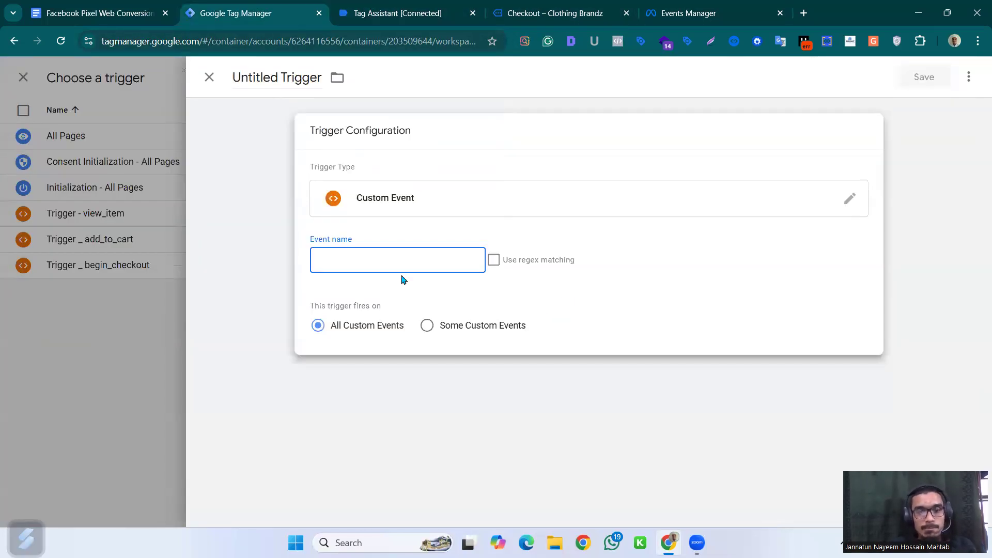
key(ctrl+v)
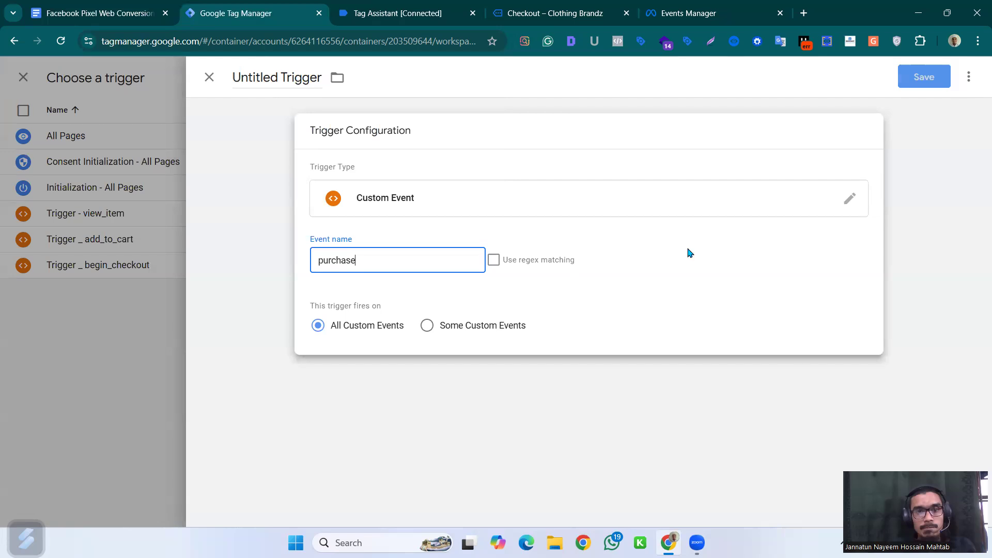
Step: Name the trigger "Trigger - purchase", then save both the trigger and the purchase tag
click(917, 78)
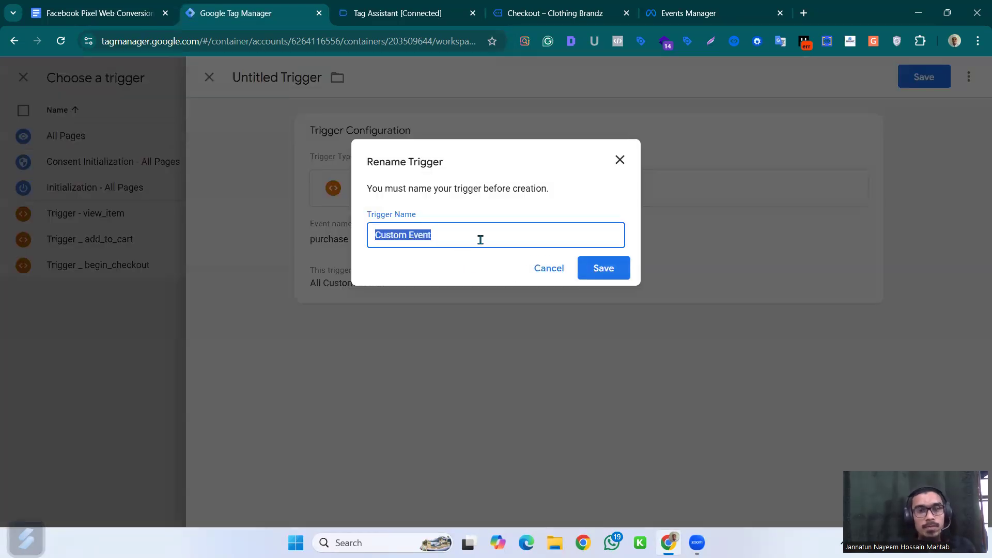
text(Trigger)
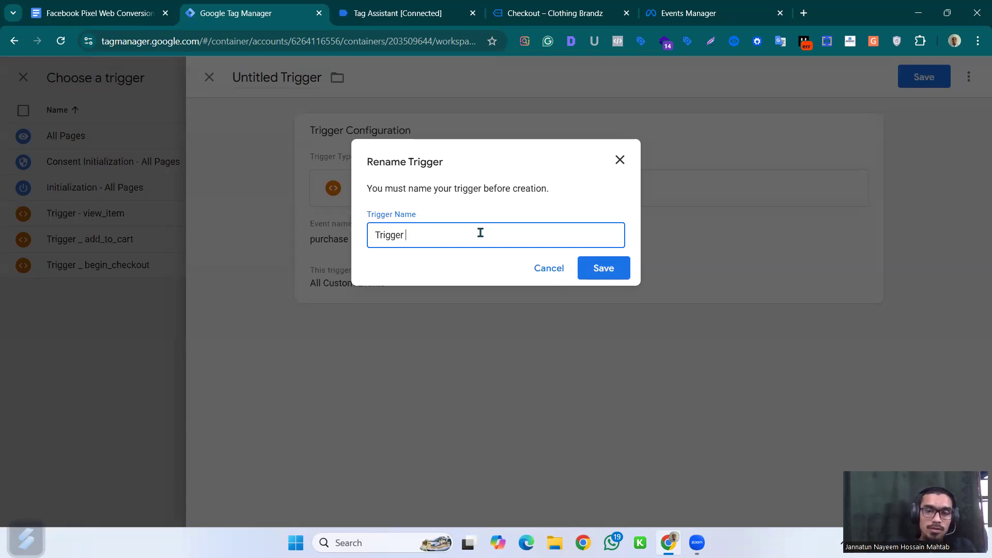
text( - purchase)
click(605, 269)
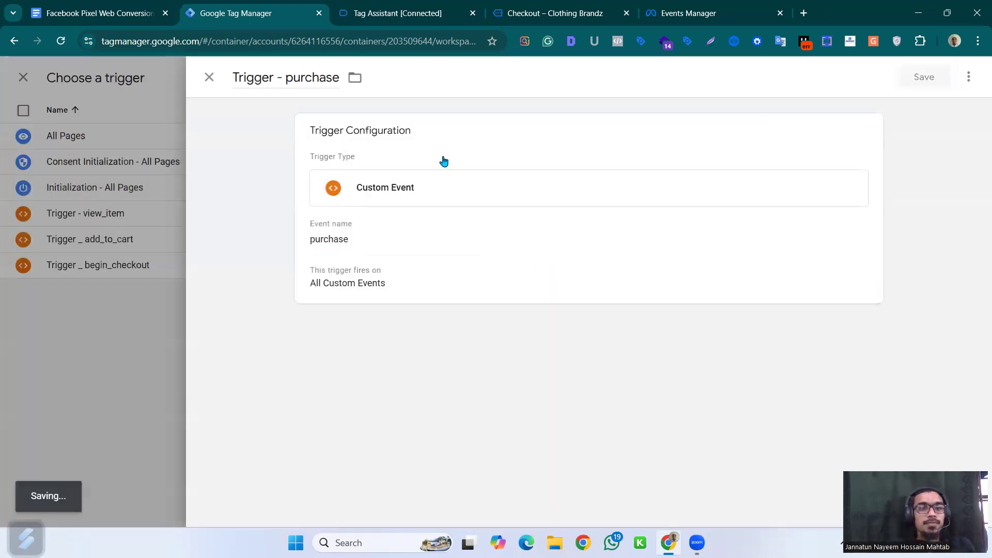
click(946, 82)
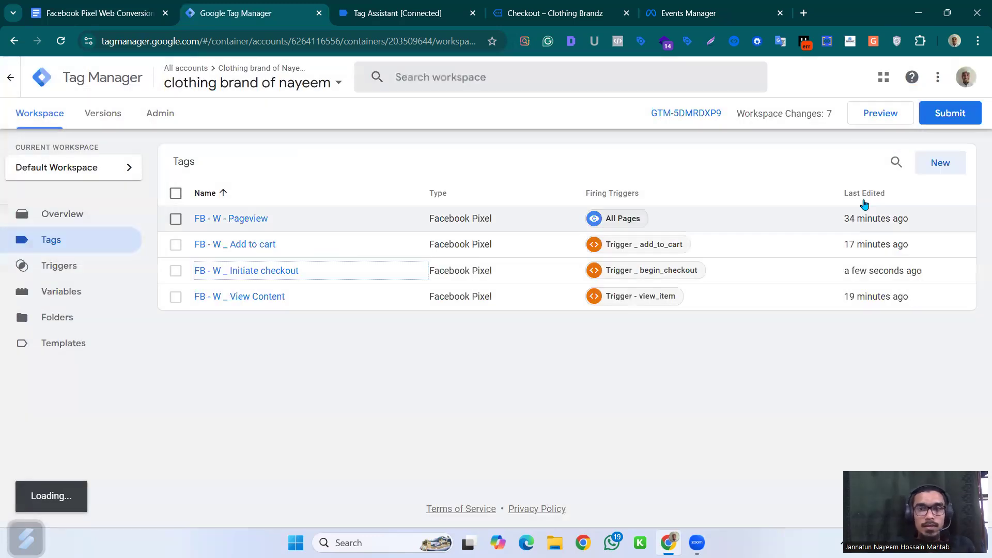
Step: Publish the workspace changes without a version name or description and return to the workspace
click(947, 114)
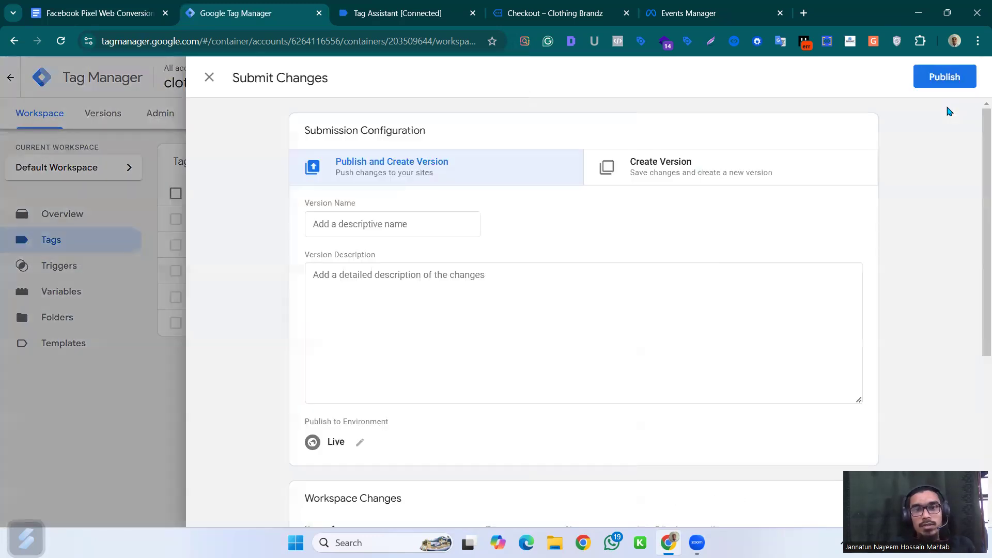
click(947, 72)
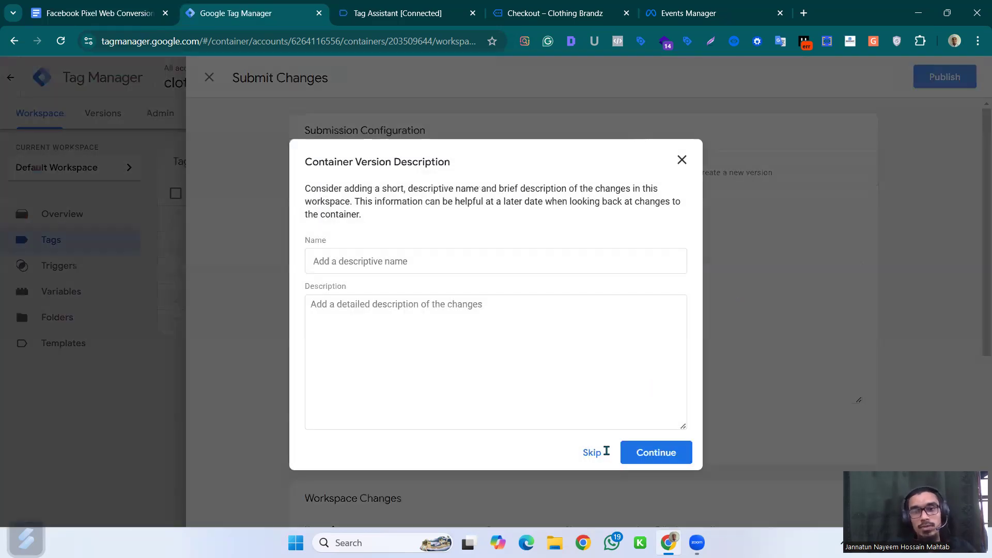
click(654, 451)
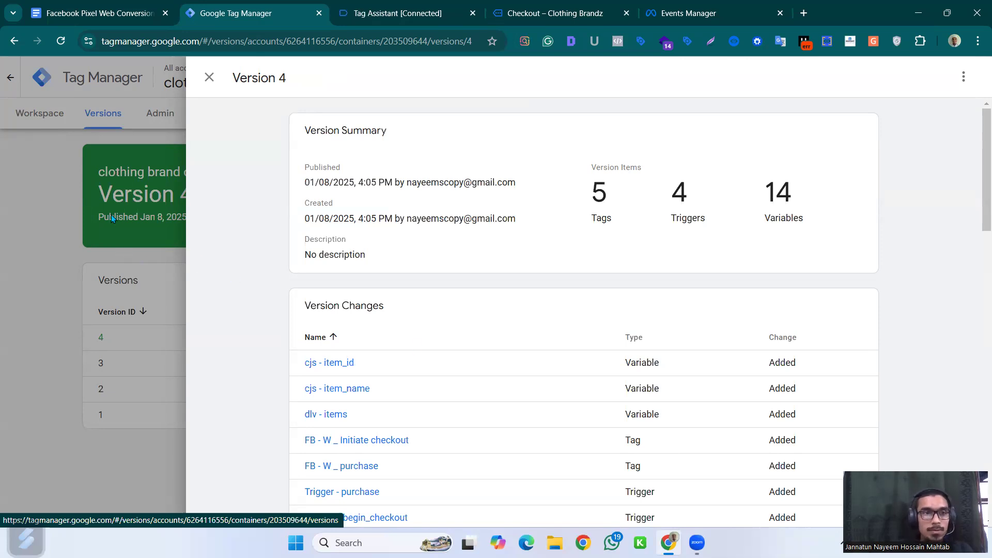
key(Escape)
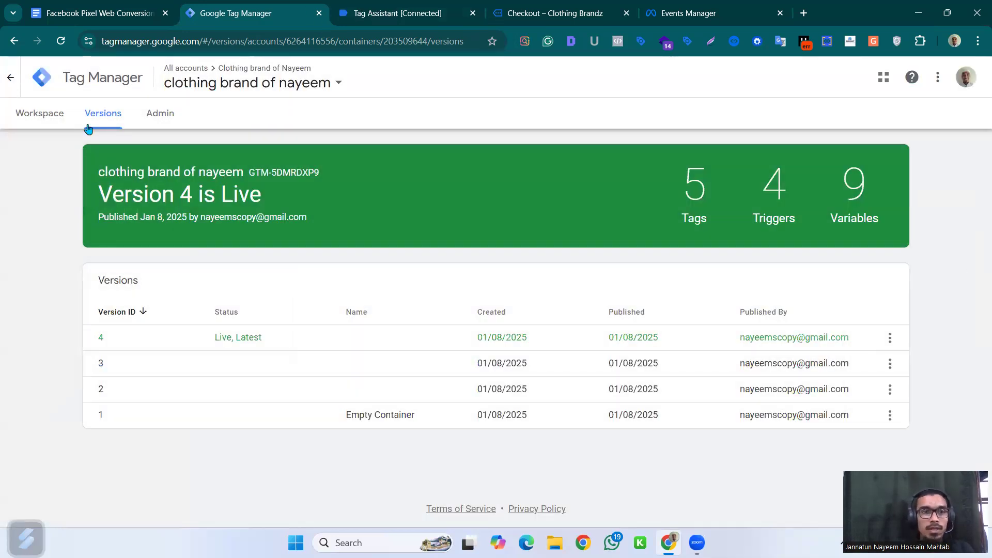
click(32, 113)
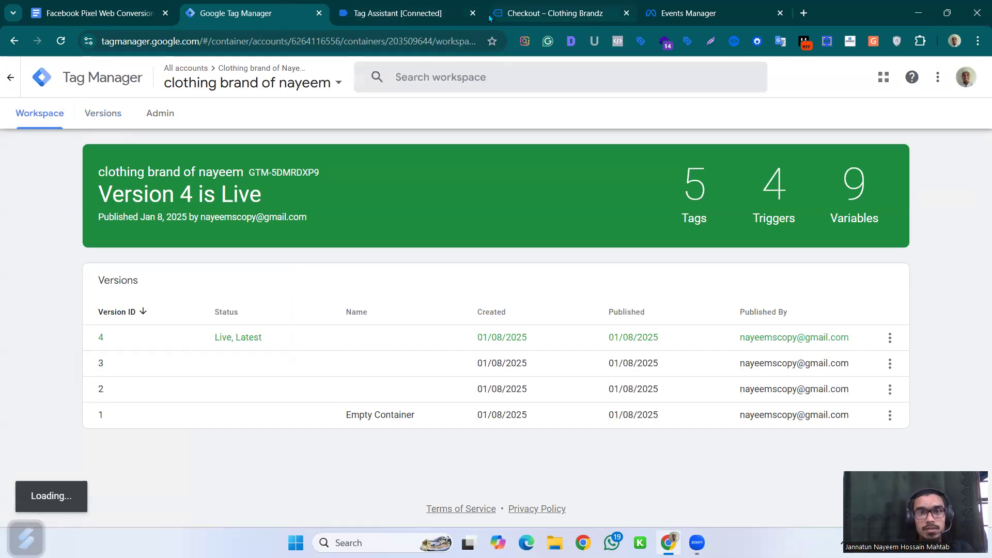
click(473, 14)
click(472, 14)
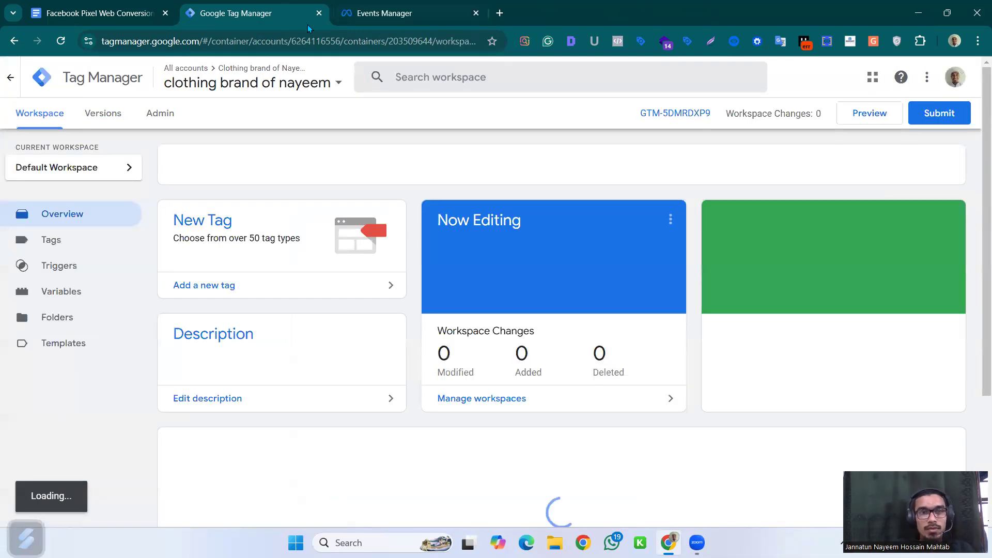
click(873, 114)
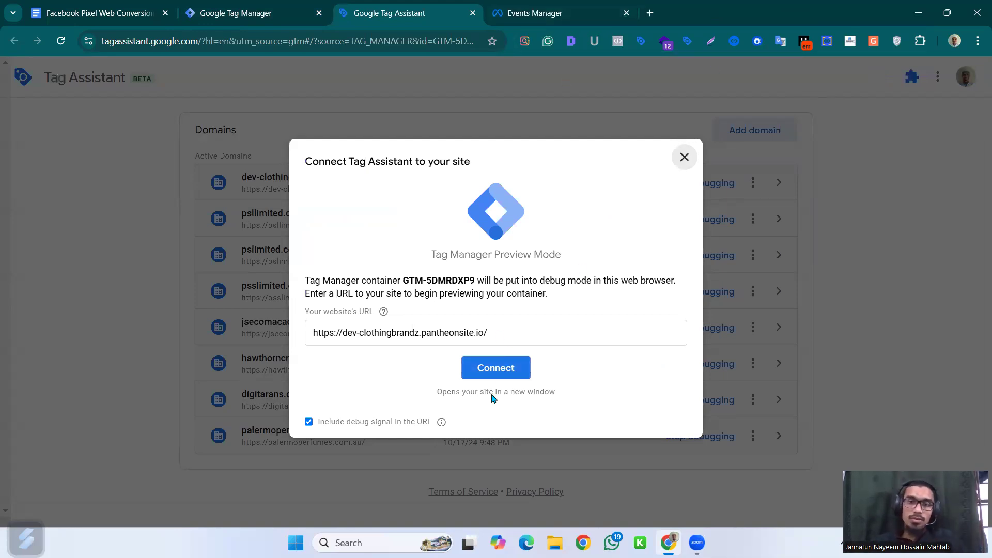
click(507, 368)
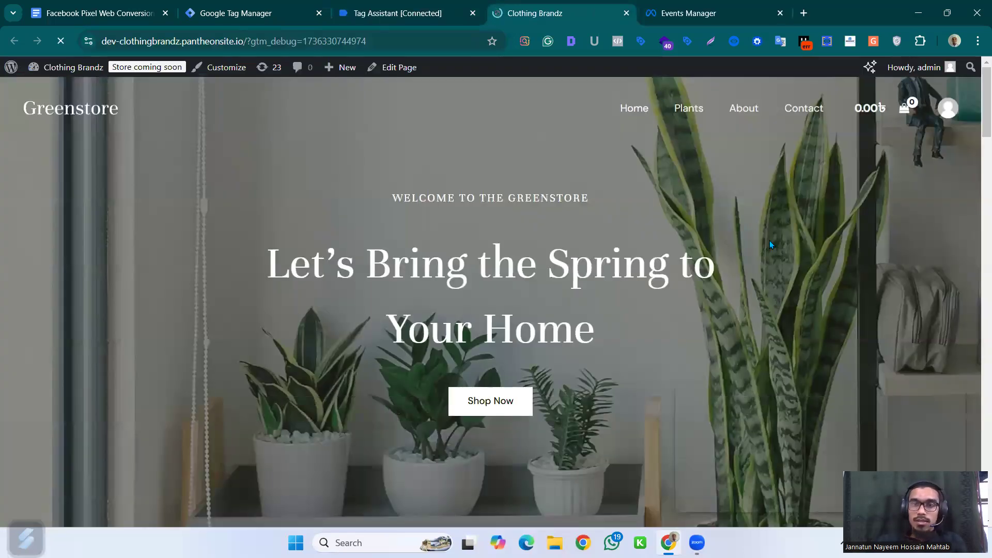
Step: Check the home page's pixel events and the Birdnest Japanese product page's ViewContent parameters in Meta Pixel Helper
click(620, 44)
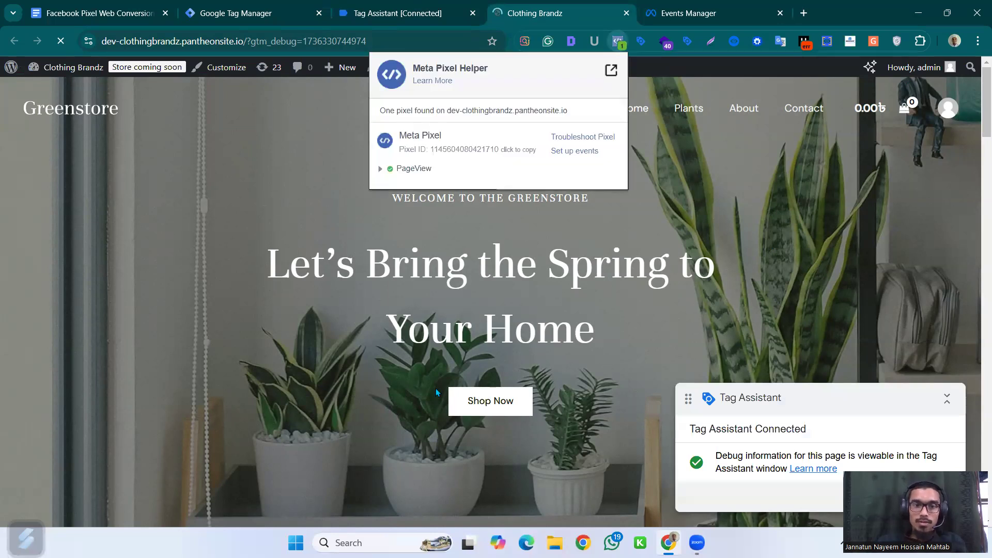
click(436, 389)
scroll(393, 370, down, 10)
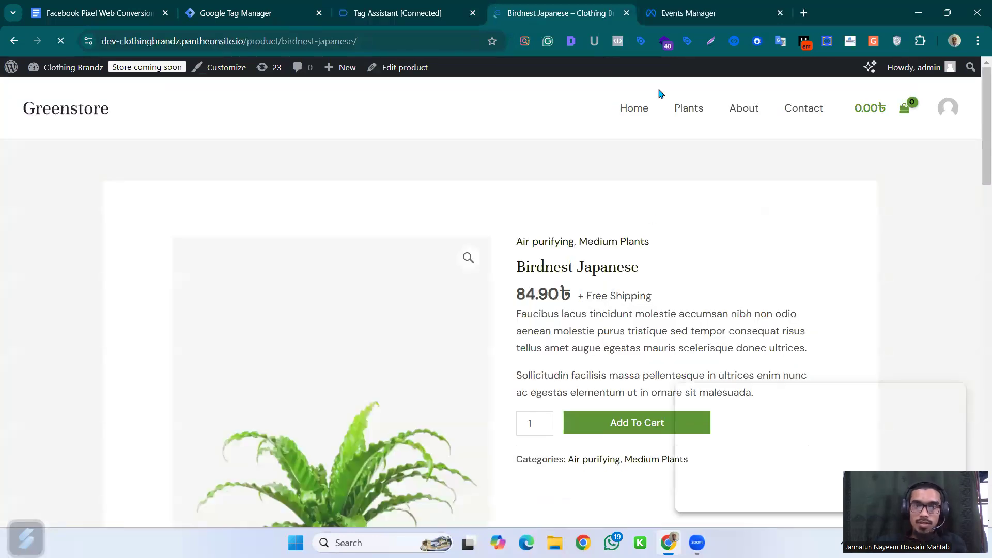
click(618, 41)
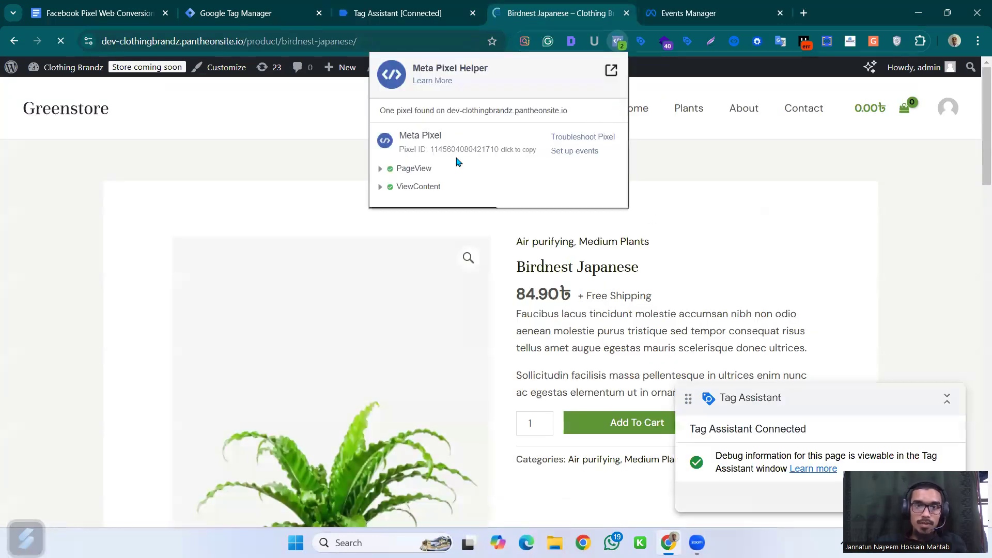
click(422, 187)
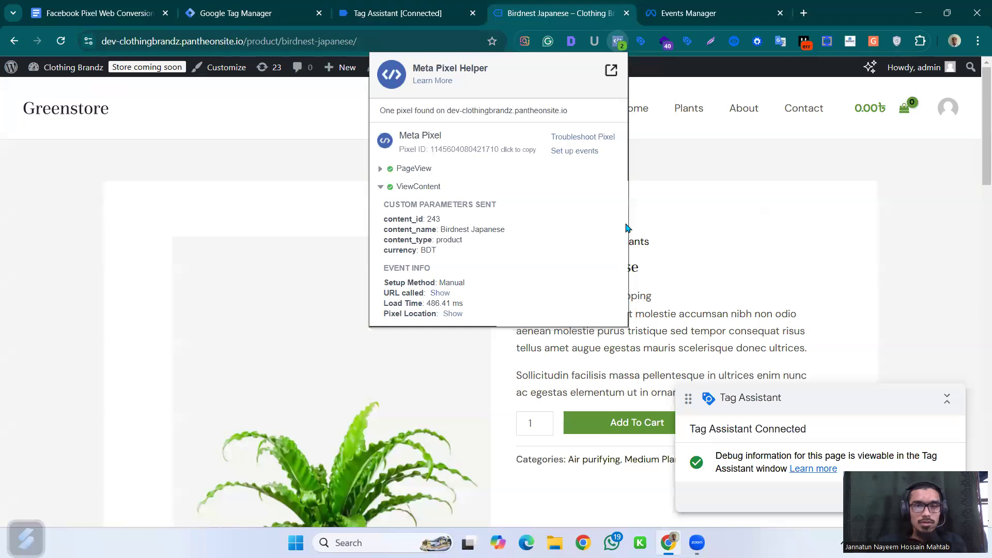
Step: Inspect the properties sent by the fired FB - W _ View Content tag in Tag Assistant
click(746, 287)
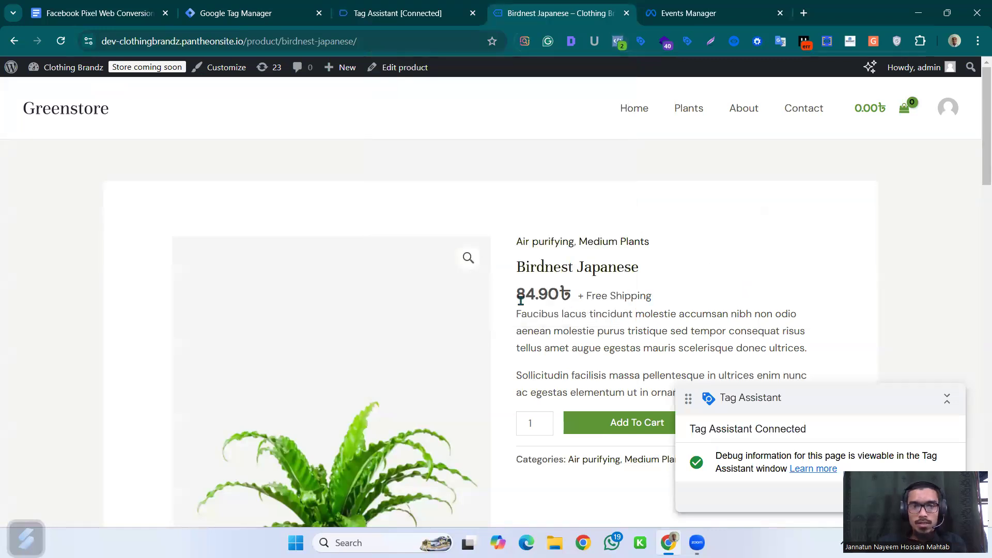
drag(518, 294, 561, 294)
click(408, 13)
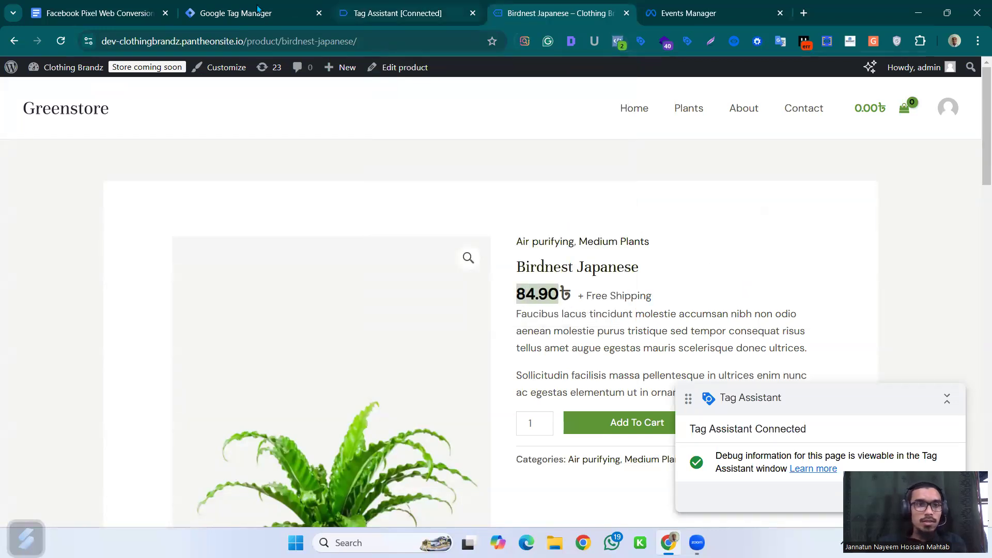
click(236, 13)
click(103, 12)
click(252, 16)
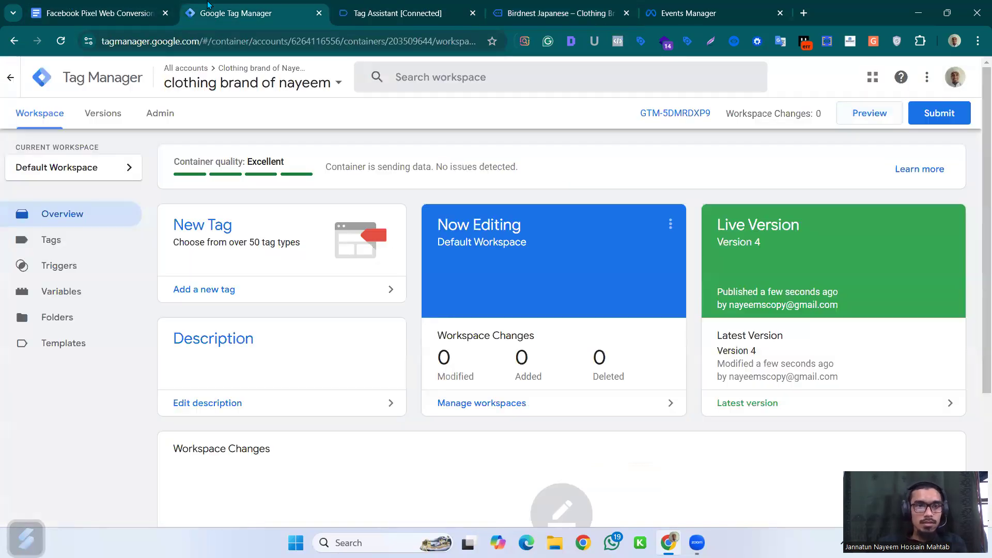
click(383, 13)
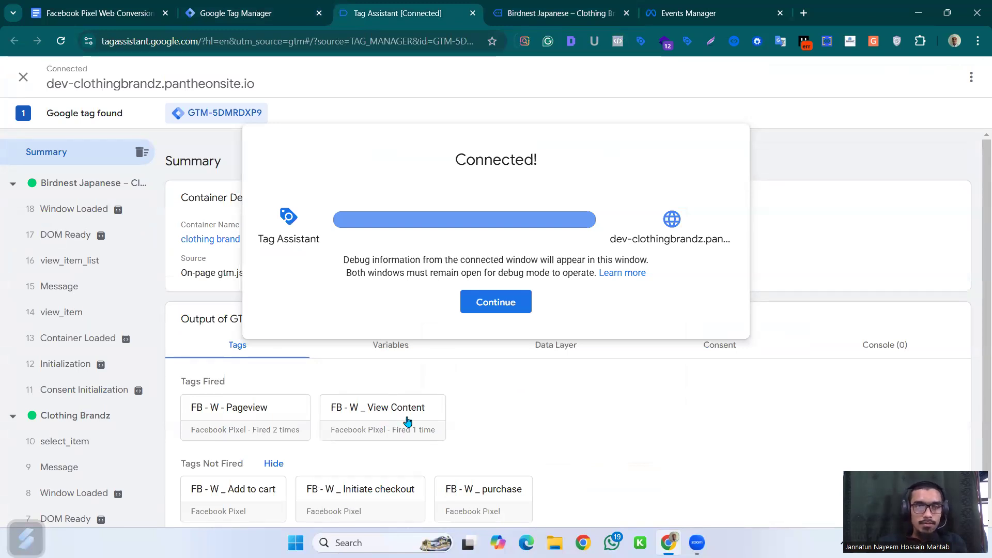
click(388, 415)
click(399, 409)
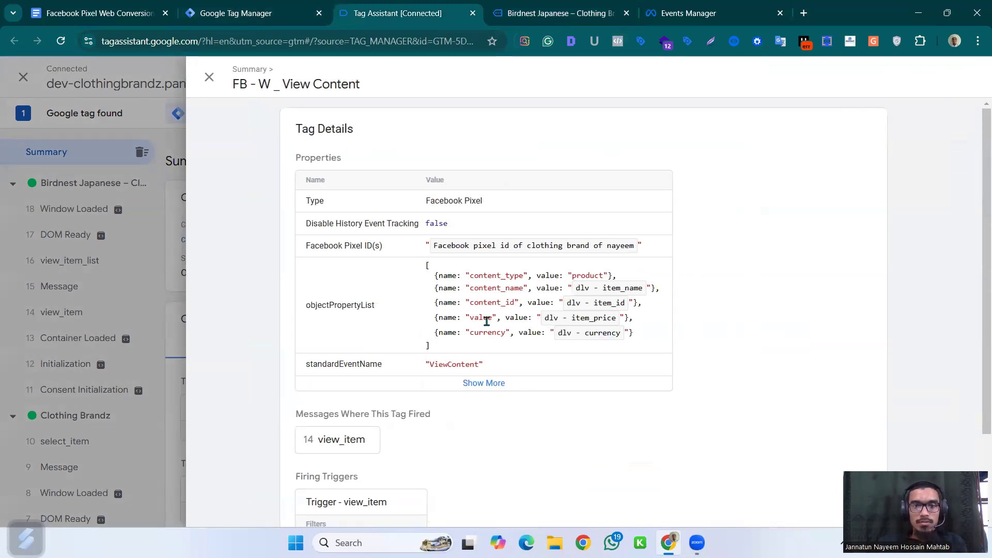
Step: Open the configuration of the user-defined variable dlv - item_price in Google Tag Manager
click(248, 13)
click(98, 5)
click(242, 13)
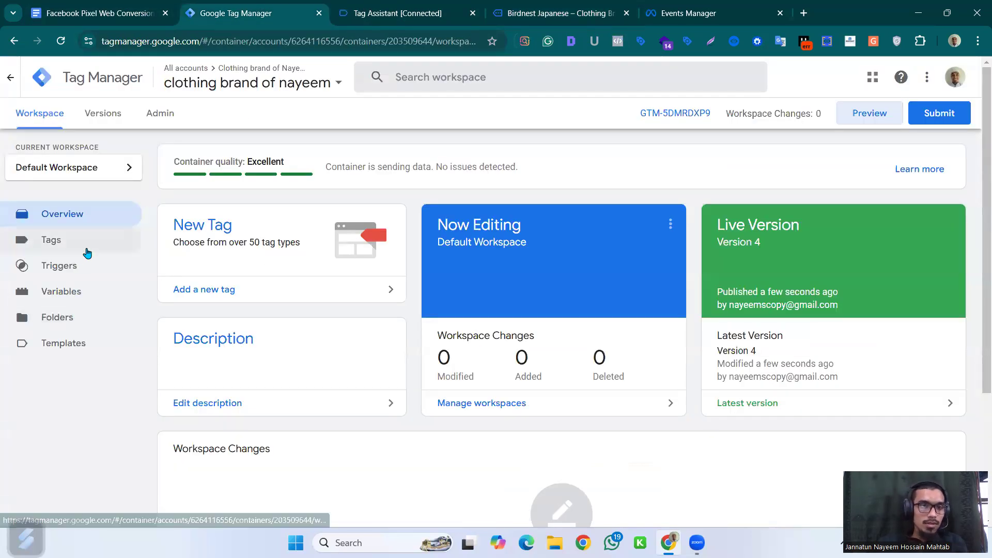
click(123, 293)
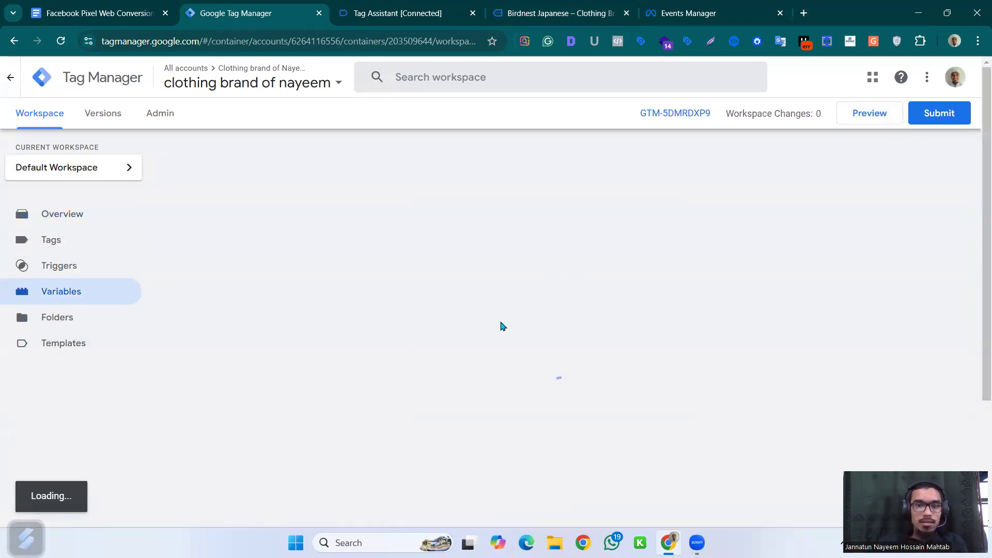
scroll(277, 384, down, 2)
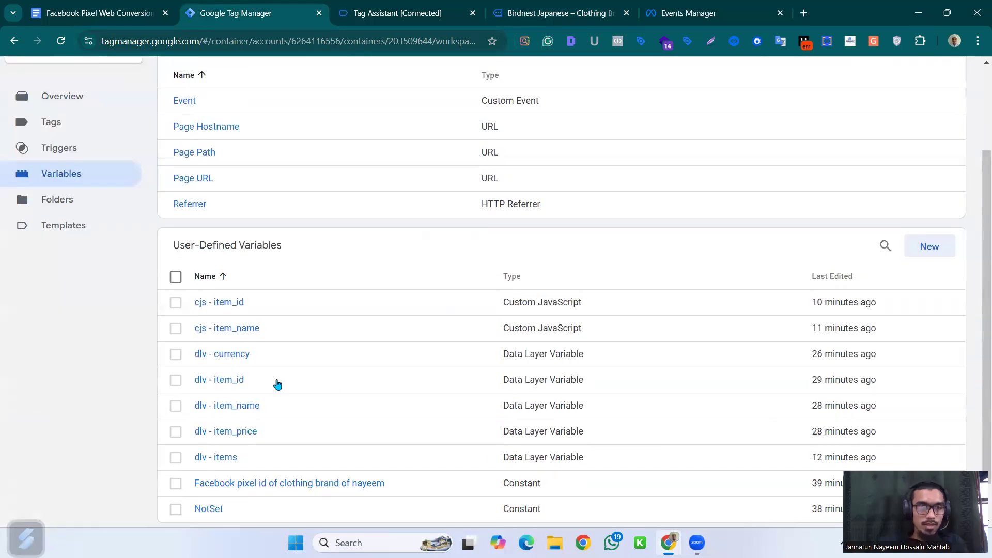
click(255, 420)
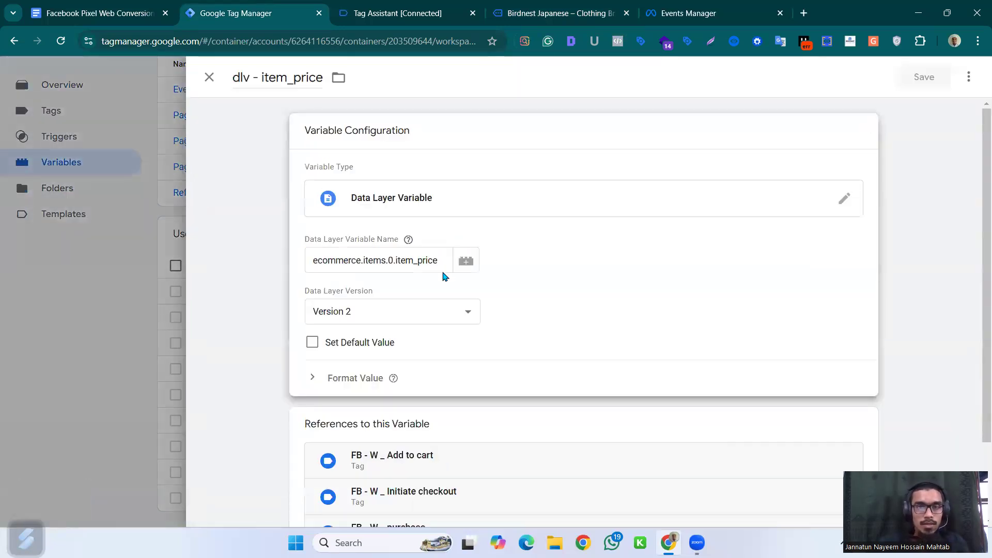
click(448, 260)
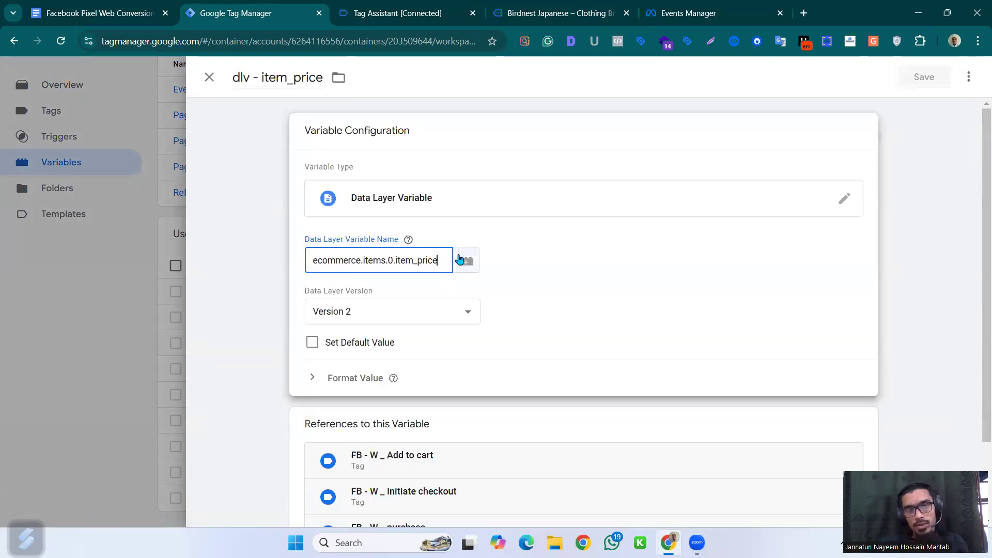
Step: Examine the view_item event's full dataLayer push in Tag Assistant for the keys that hold the product price
click(393, 6)
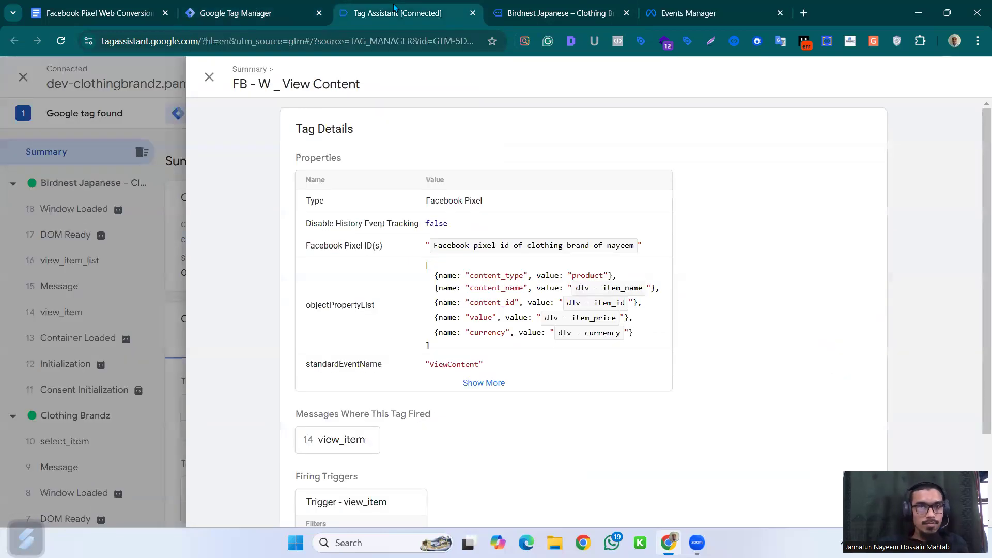
click(264, 5)
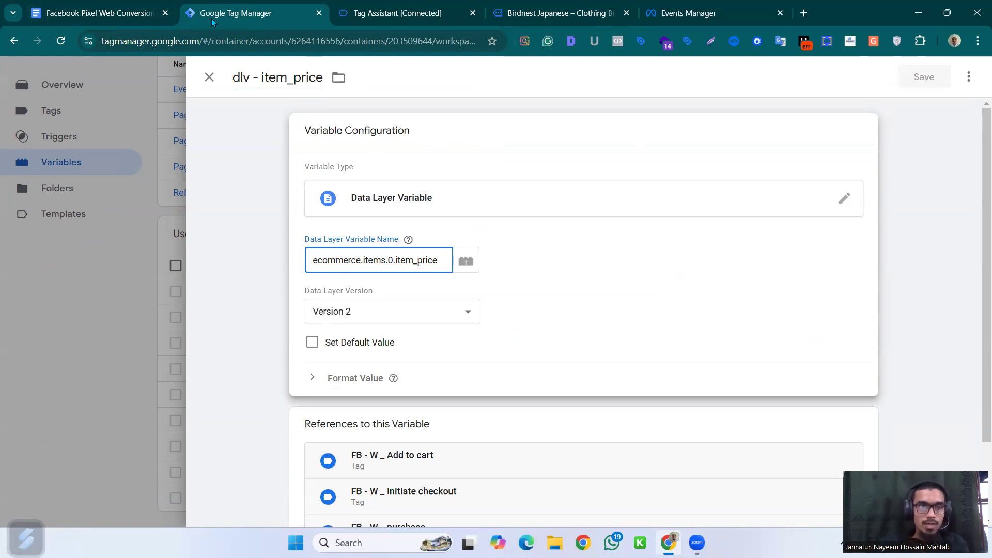
click(389, 16)
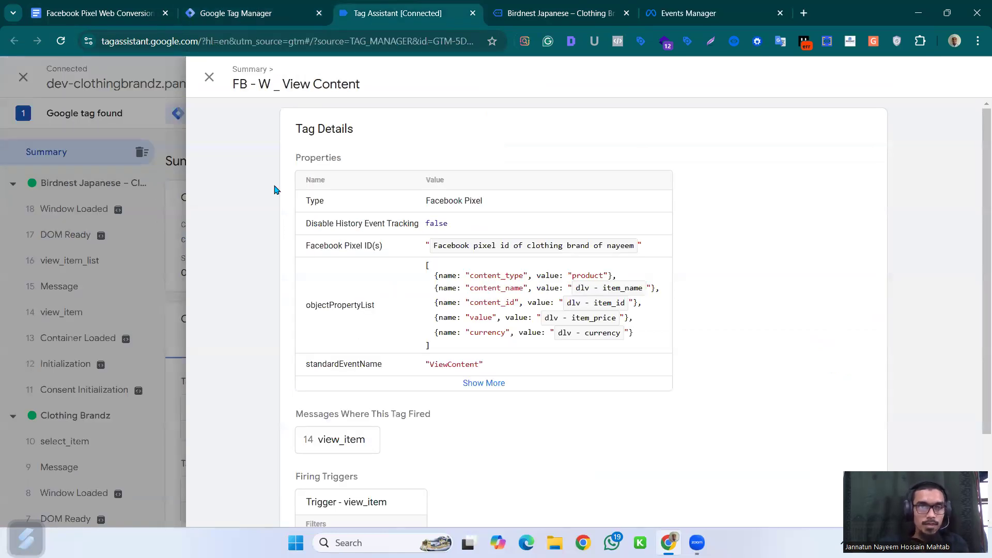
click(207, 81)
click(77, 312)
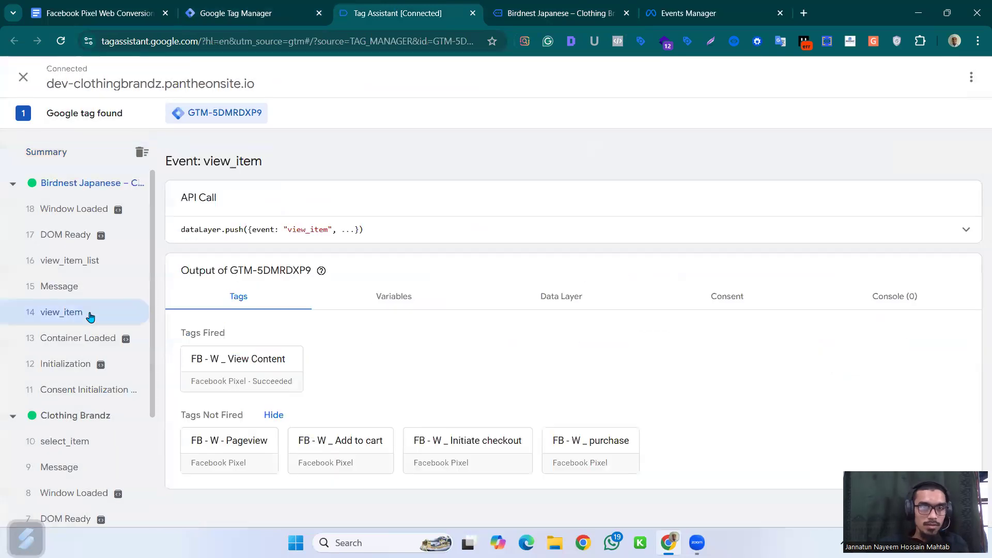
click(421, 235)
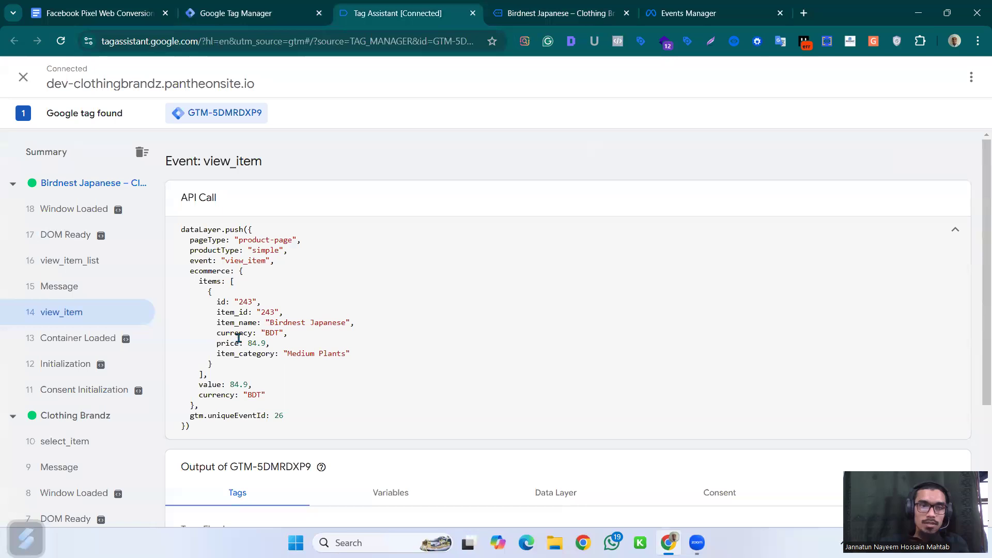
Step: Set the data layer variable name of dlv - item_price to ecommerce.items.0.price in Google Tag Manager
click(242, 7)
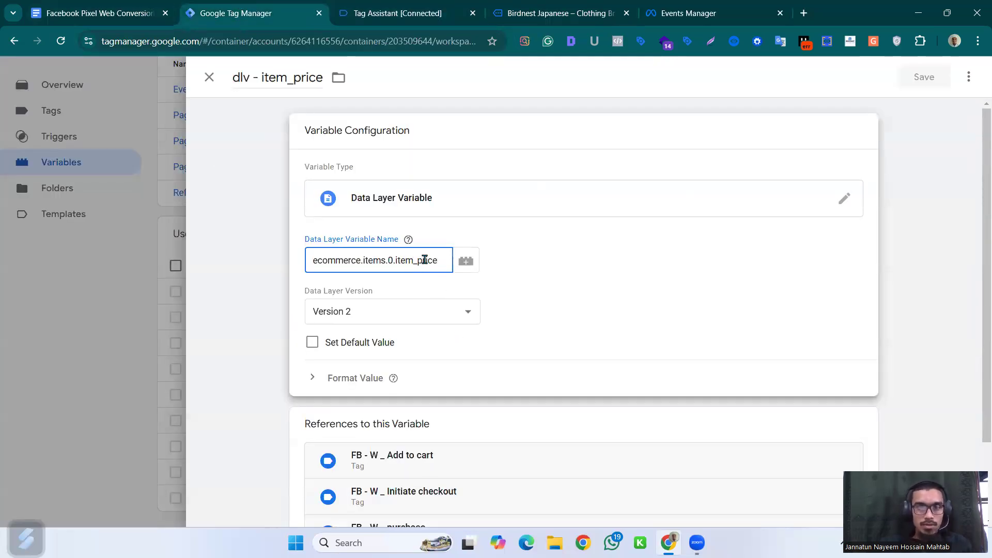
double_click(403, 260)
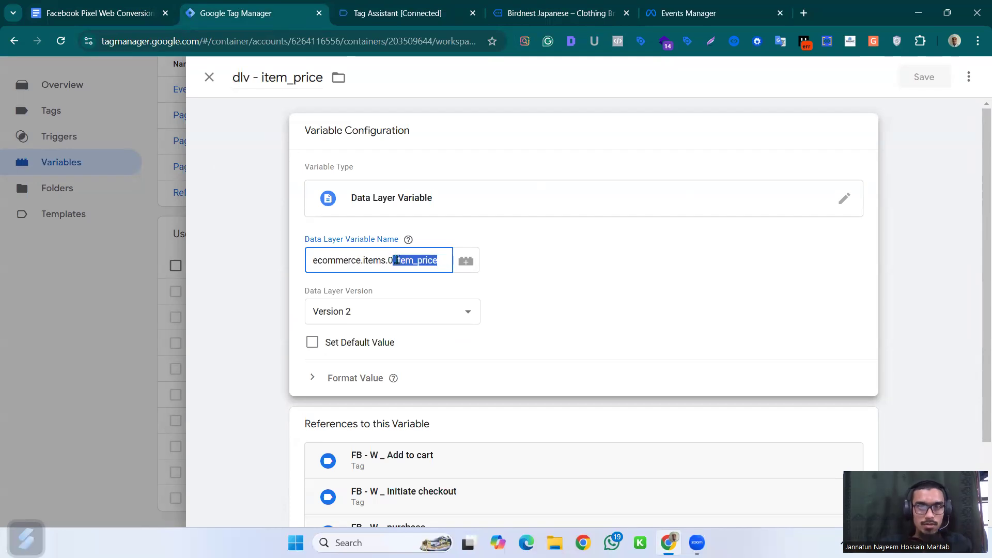
key(BackSpace)
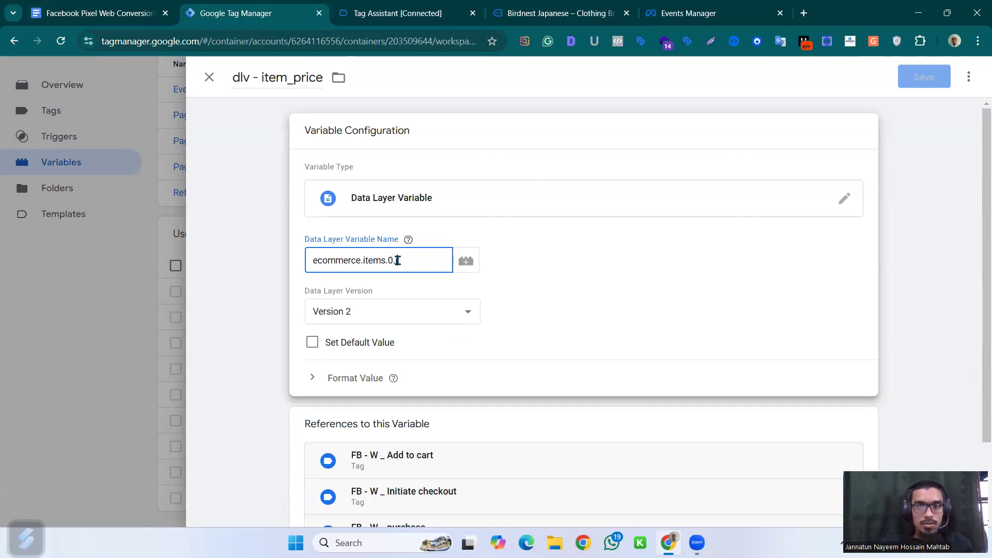
text(price)
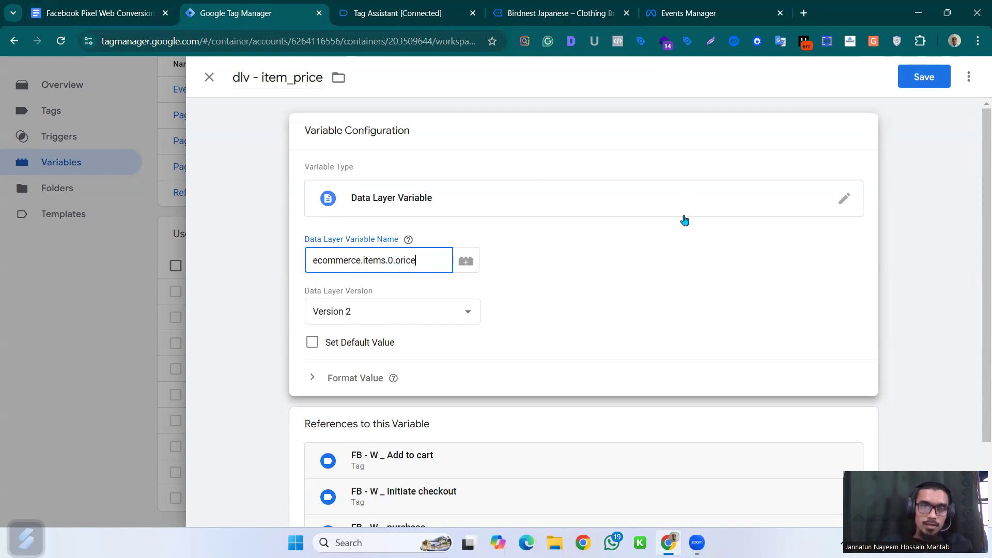
click(398, 262)
key(Delete)
text(p)
Step: Check the Facebook Pixel Web Conversion Tracking document and the view_item dataLayer push for the key to use as value
click(47, 4)
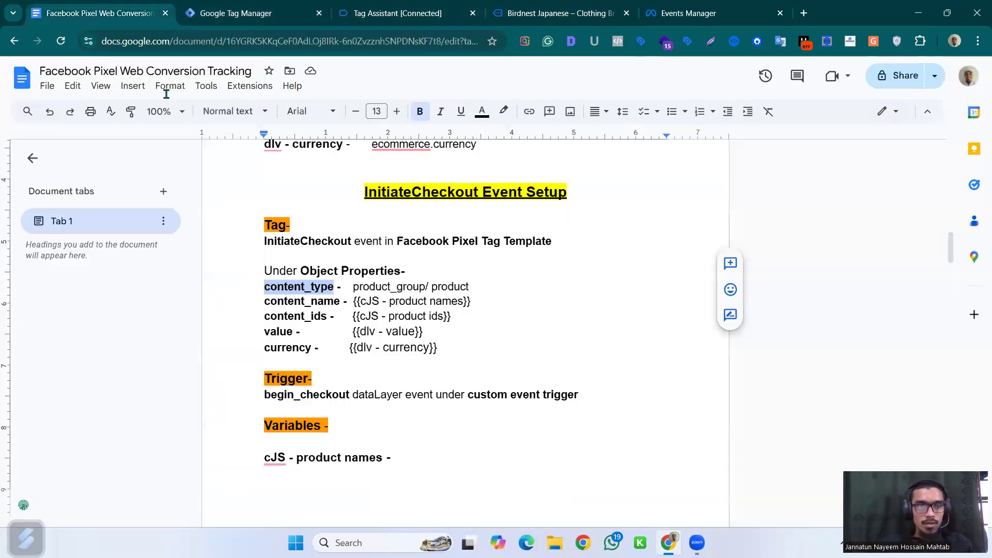
click(207, 14)
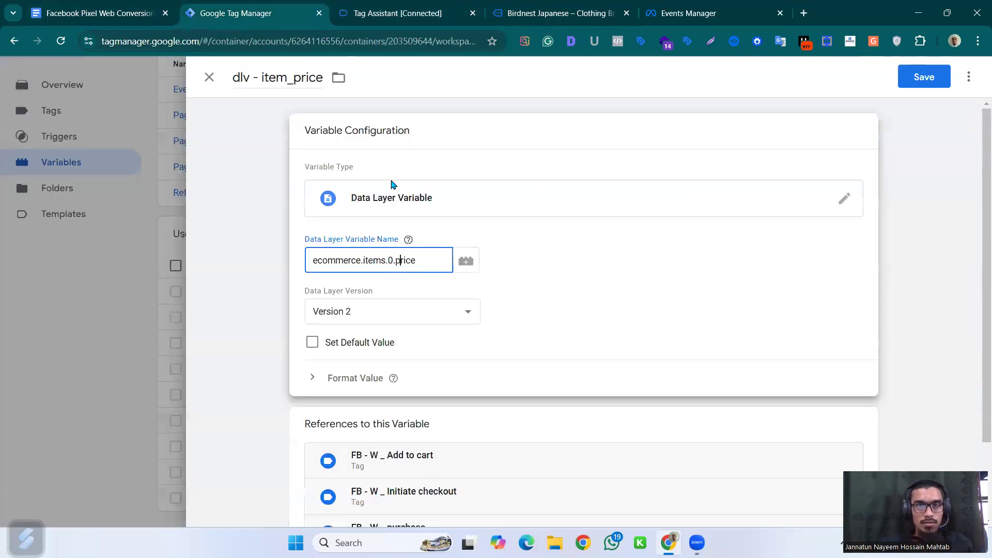
click(93, 13)
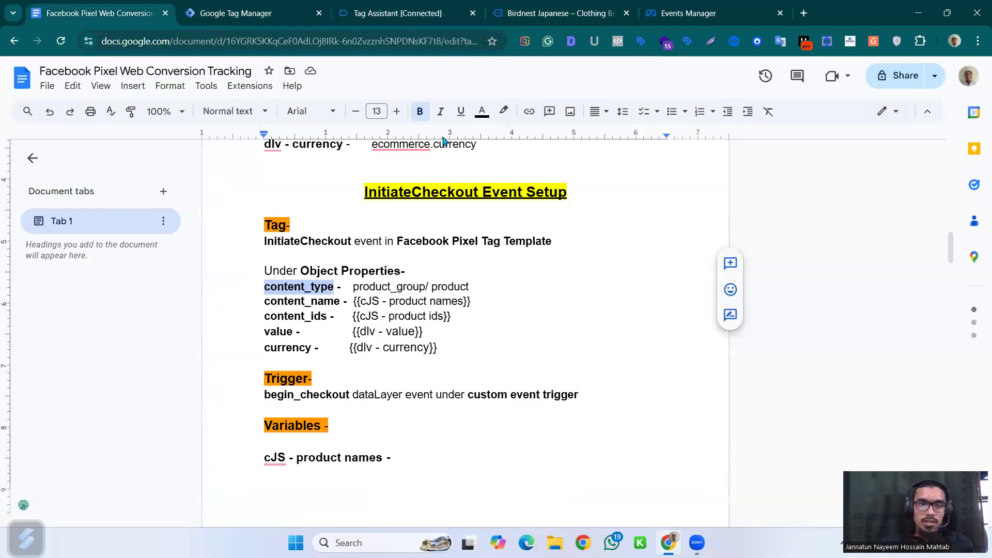
click(239, 7)
click(414, 15)
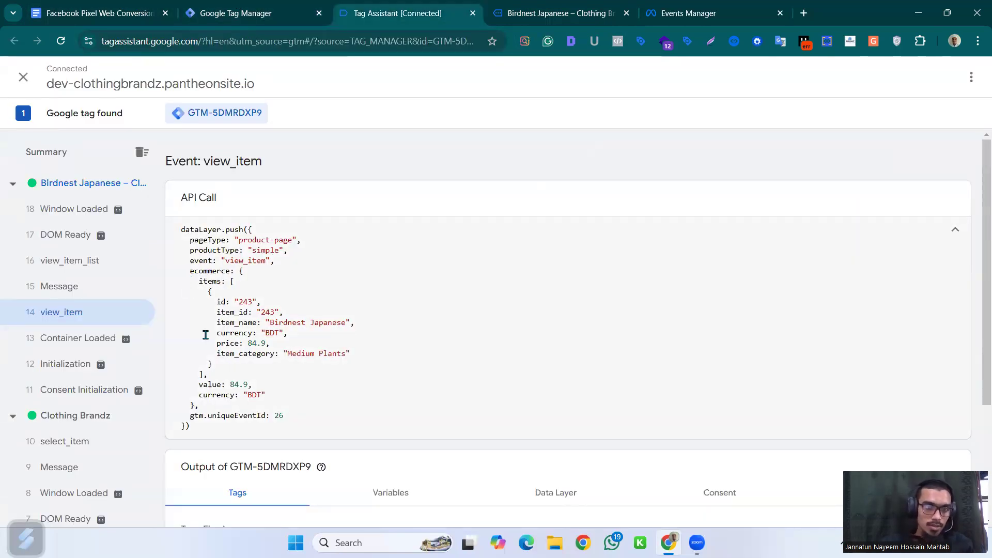
Step: Set the data layer variable name of dlv - item_price to ecommerce.value, save the variable and review its saved configuration
click(329, 6)
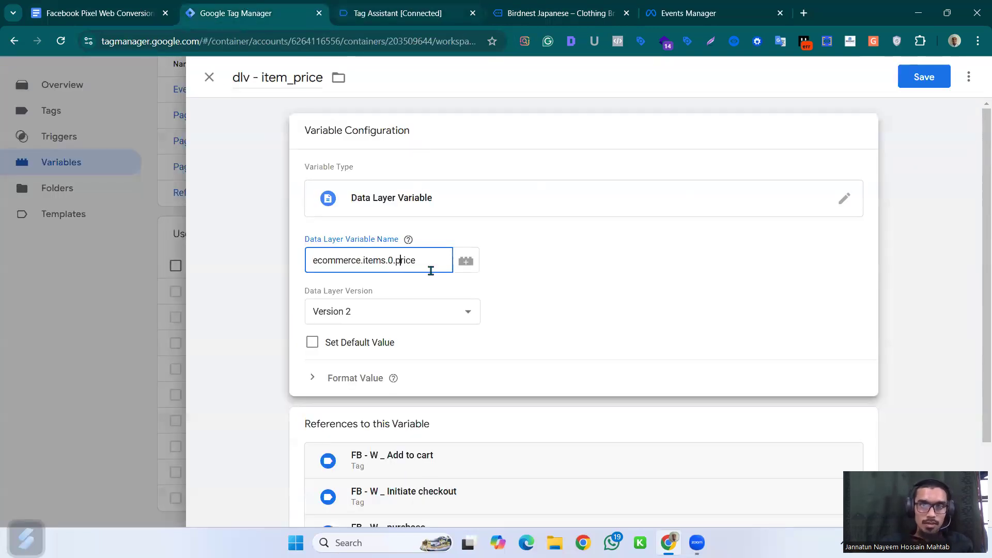
drag(424, 261, 369, 259)
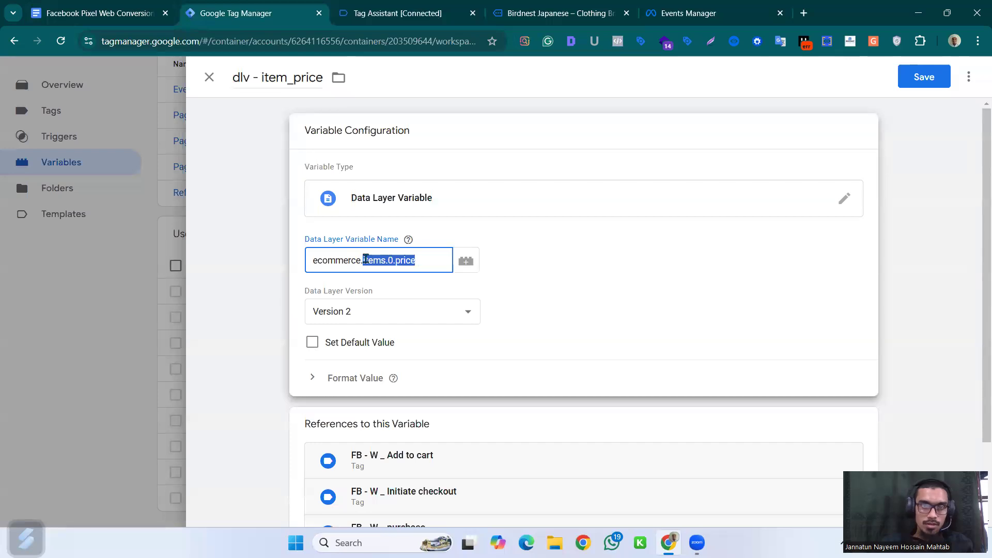
text(va)
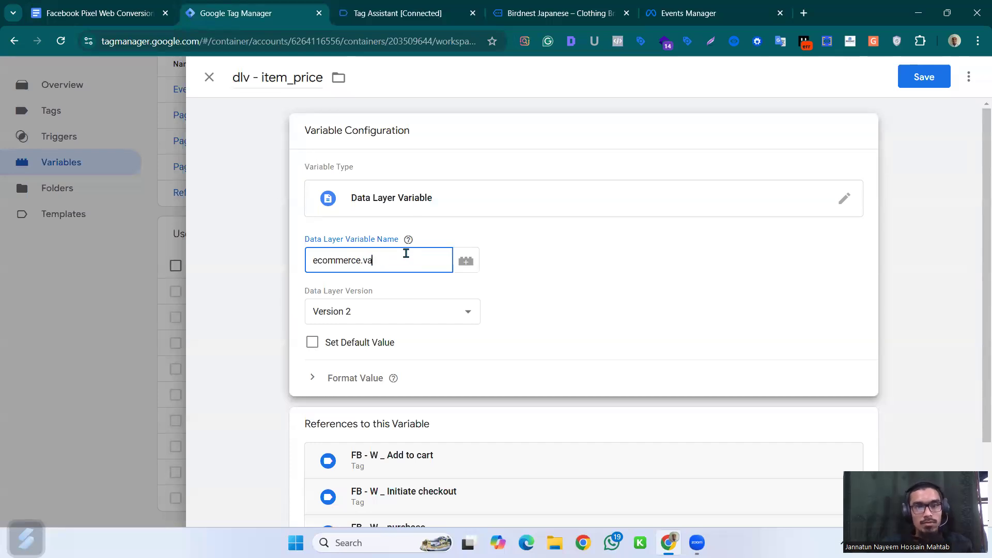
text(lue)
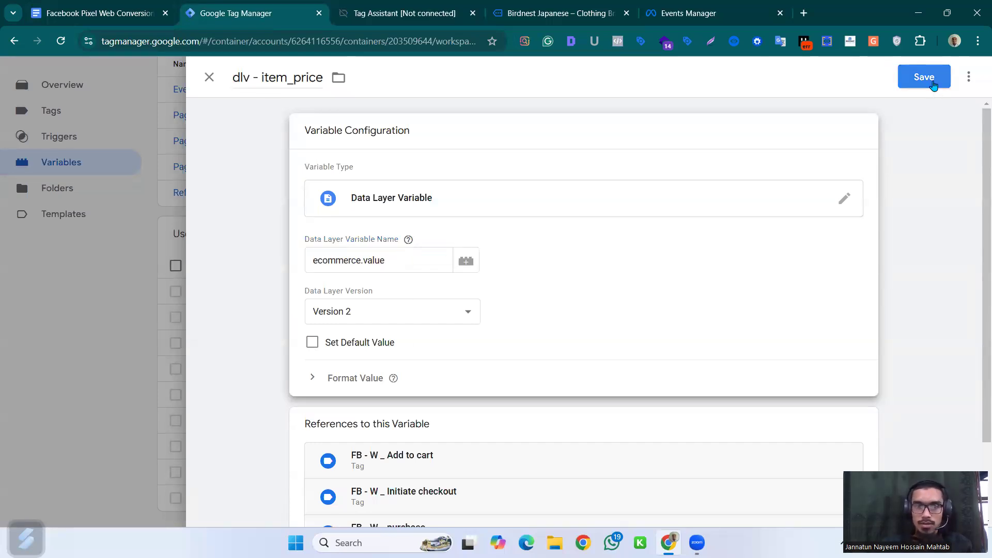
click(933, 82)
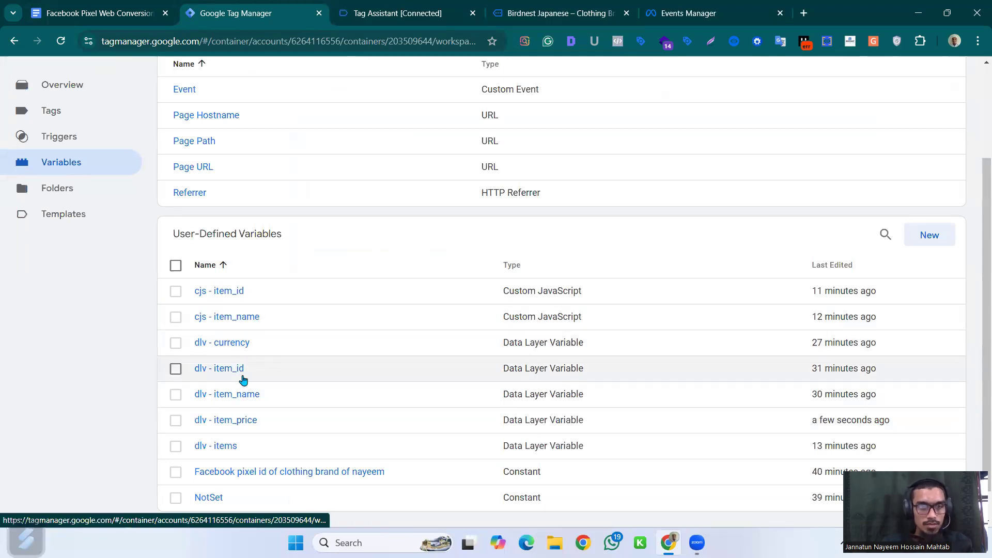
click(251, 420)
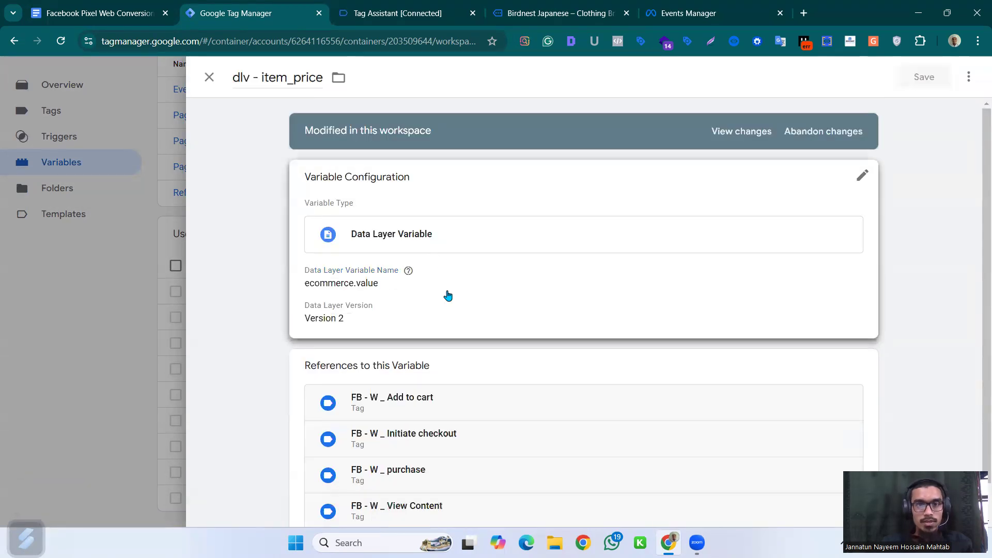
click(209, 77)
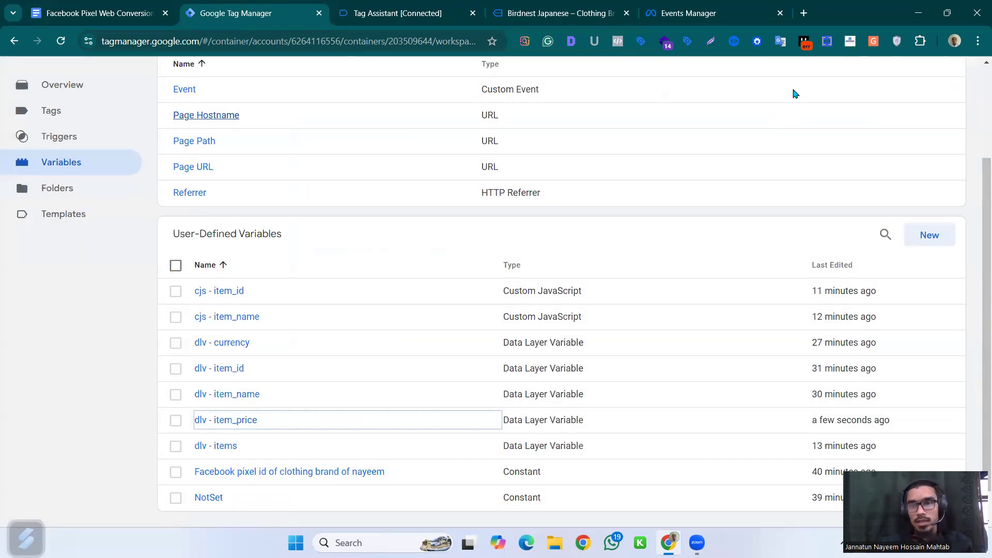
Step: Publish the workspace changes without a version name or description, and close the old Tag Assistant and Birdnest Japanese product pages
scroll(792, 93, up, 3)
click(937, 113)
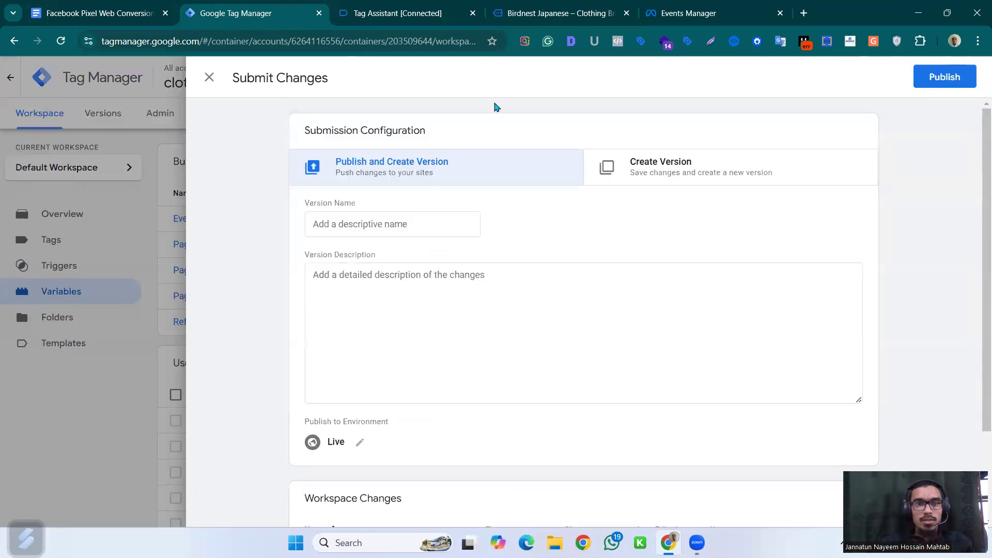
click(944, 77)
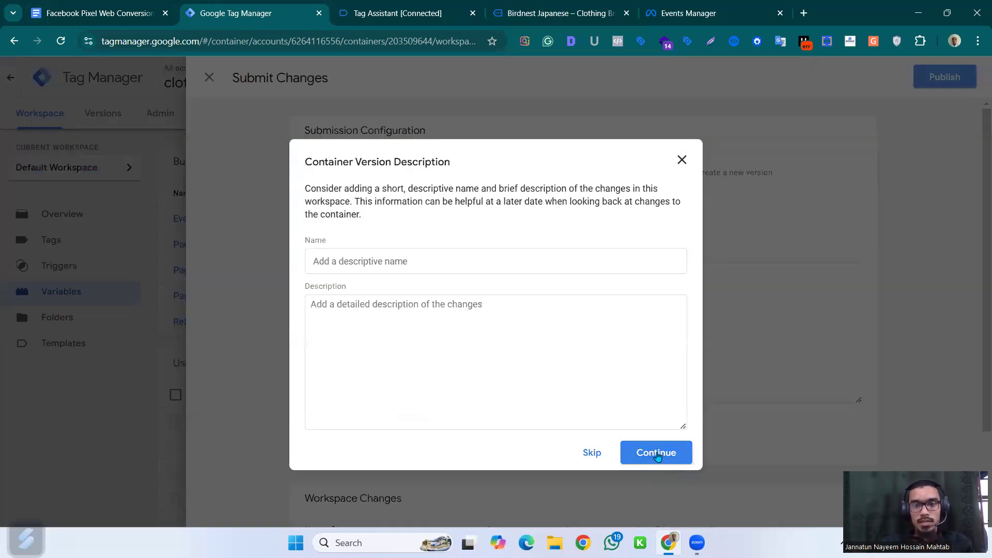
click(656, 453)
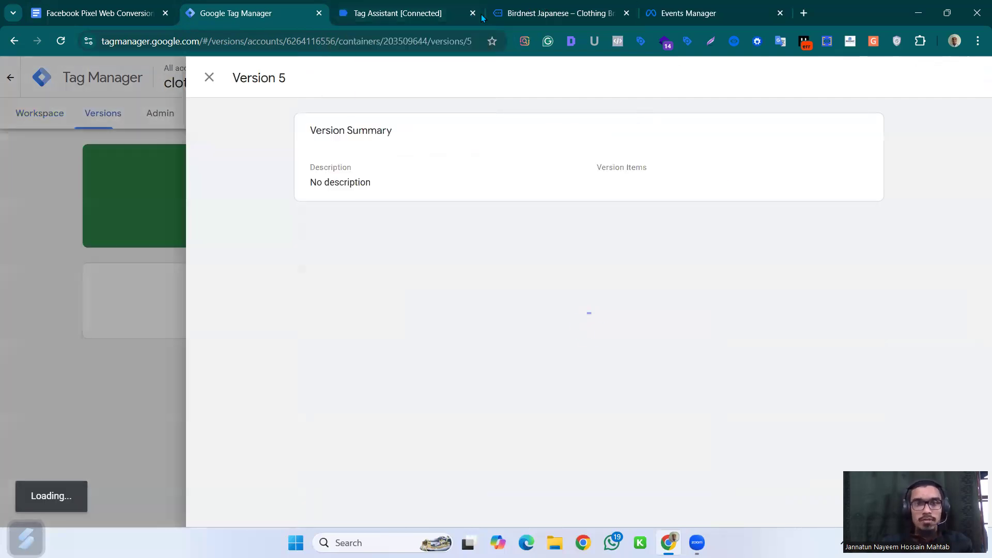
click(473, 13)
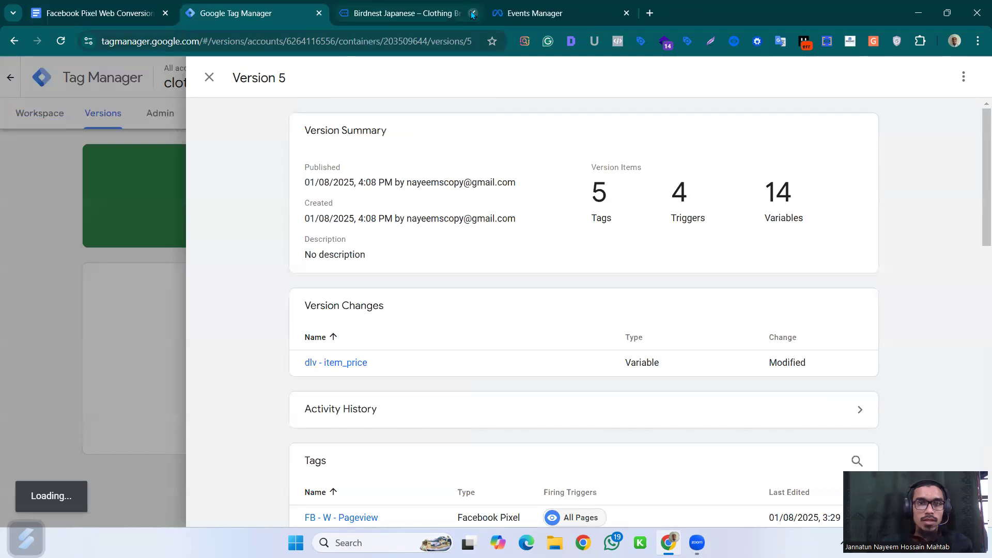
click(473, 13)
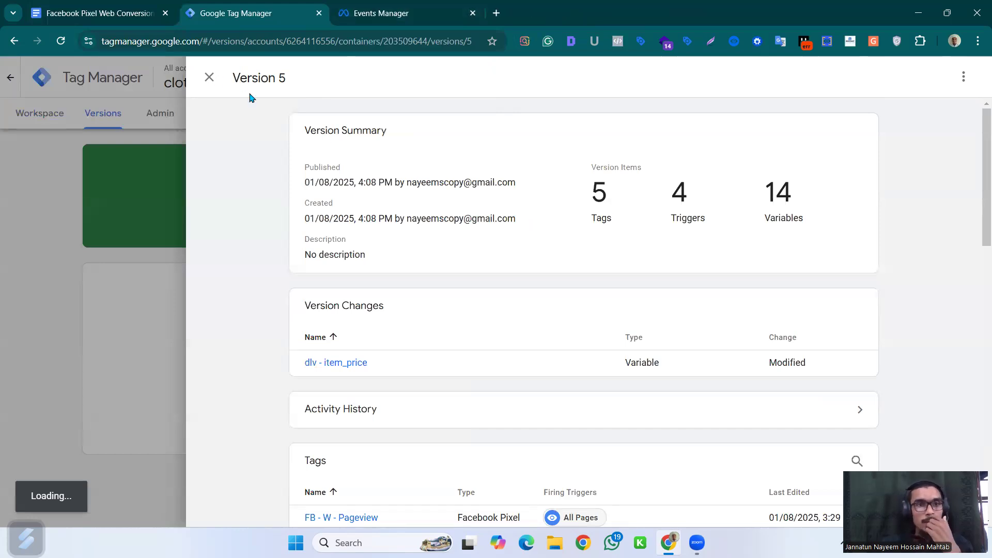
click(209, 78)
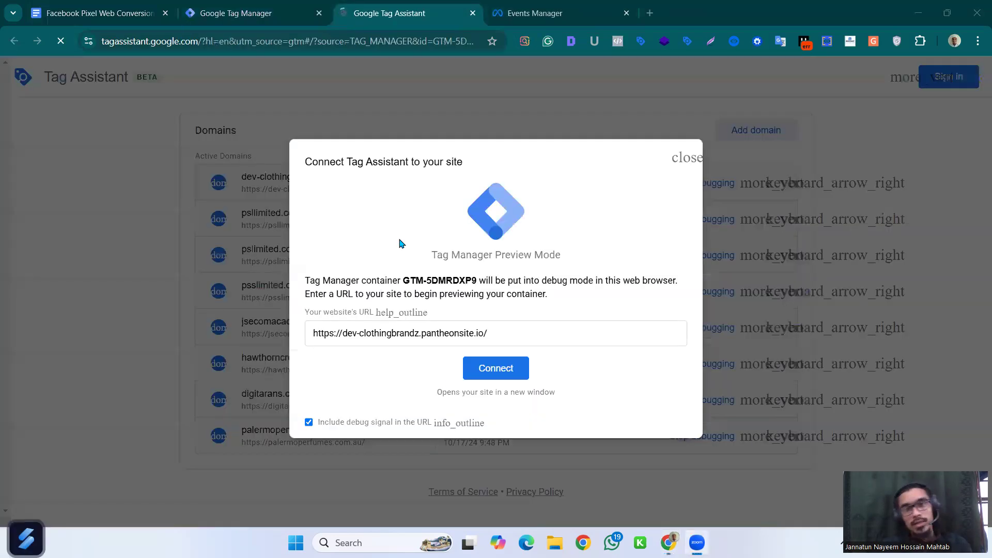
click(498, 372)
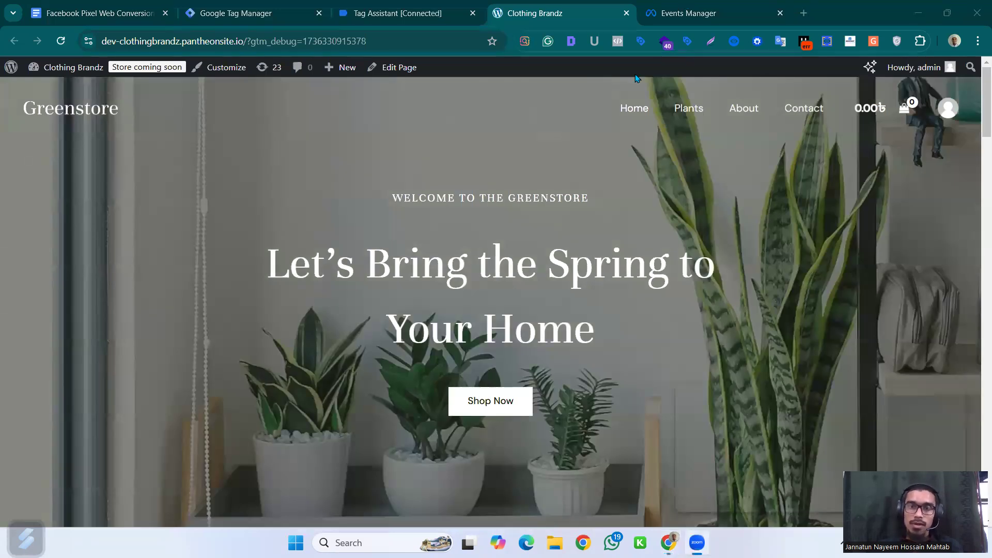
click(622, 45)
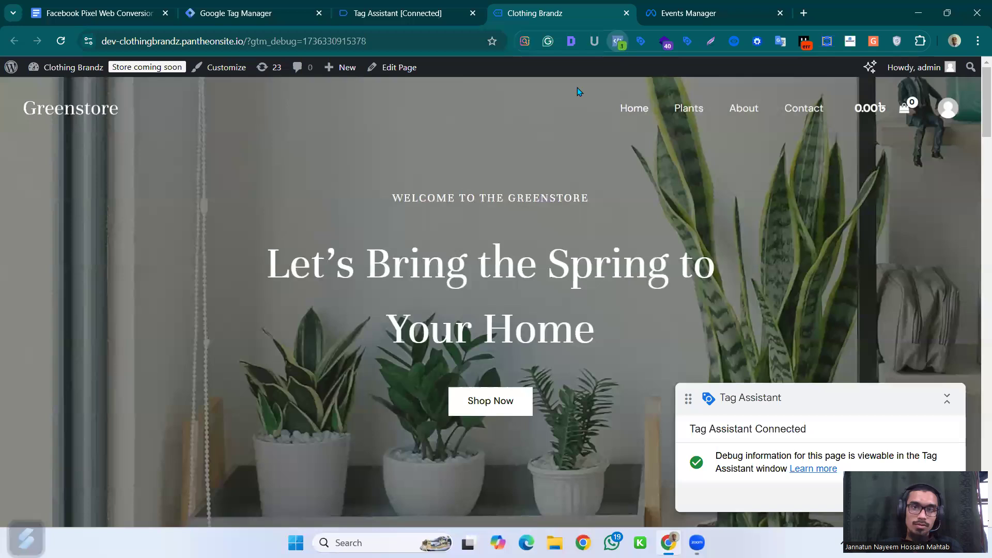
Step: Open the Bird of Paradise product page and compare its price with the ViewContent parameters in Meta Pixel Helper
scroll(449, 463, down, 4)
scroll(448, 464, down, 5)
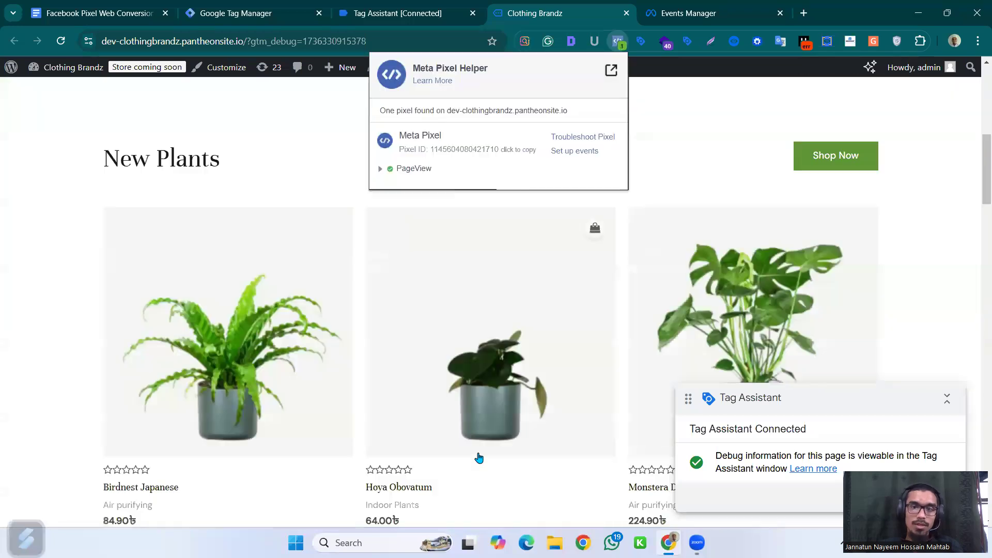
click(504, 452)
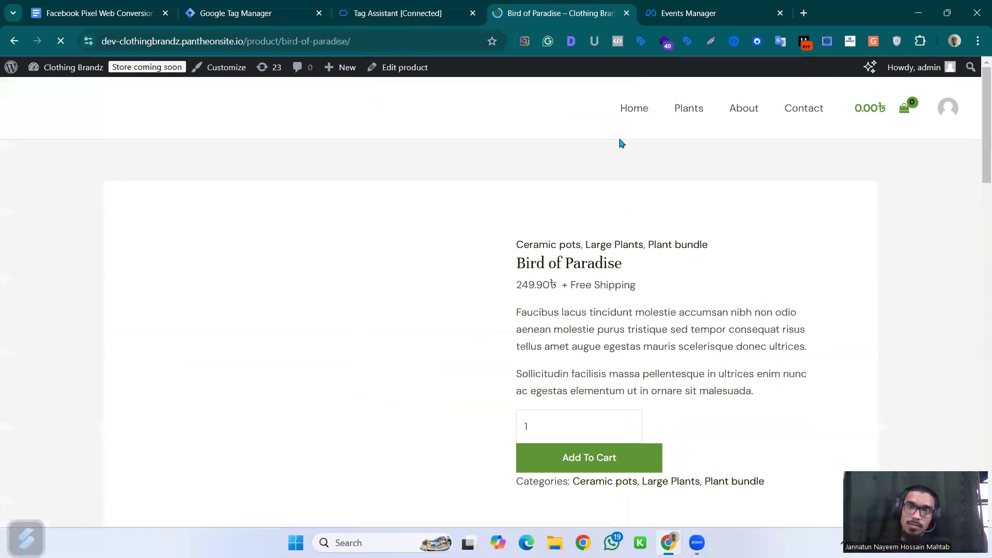
click(625, 39)
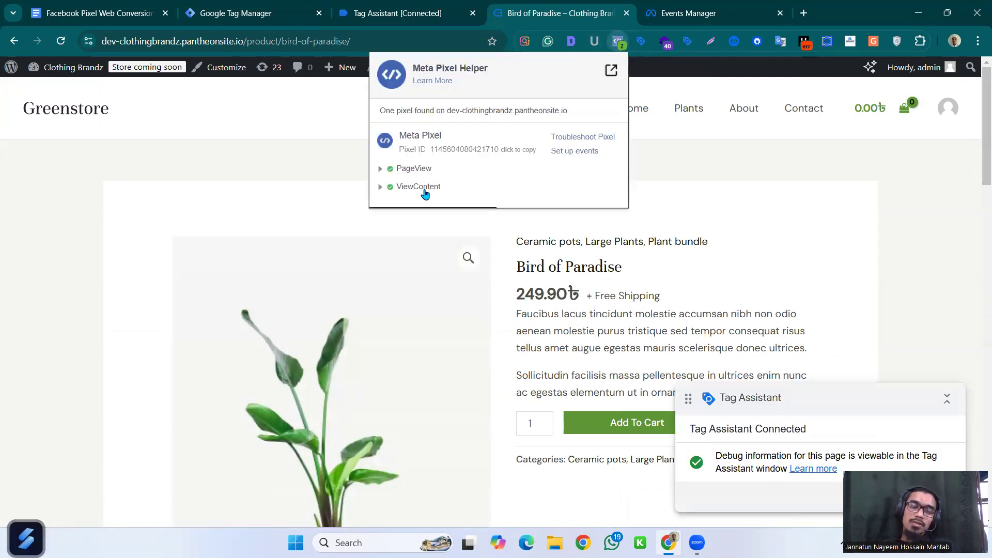
click(422, 187)
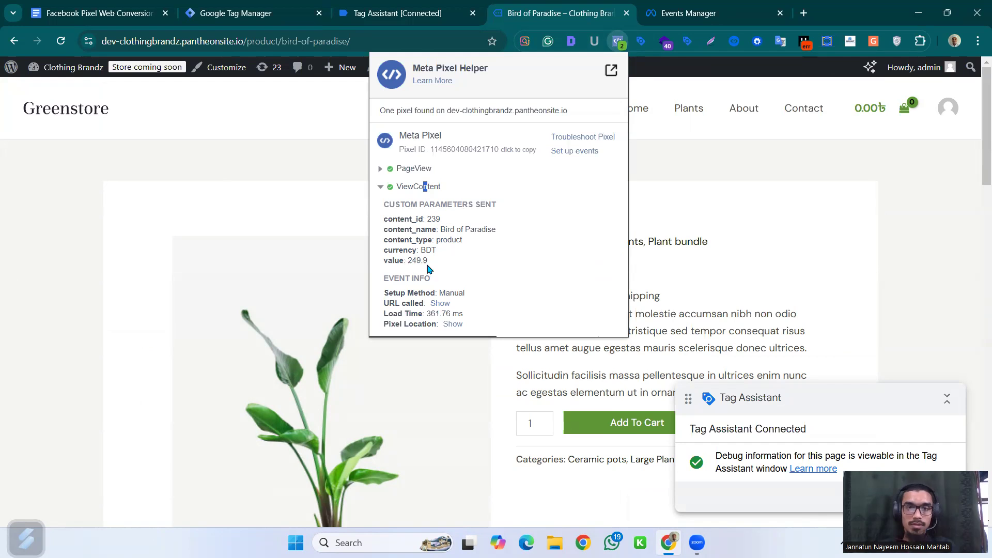
click(705, 273)
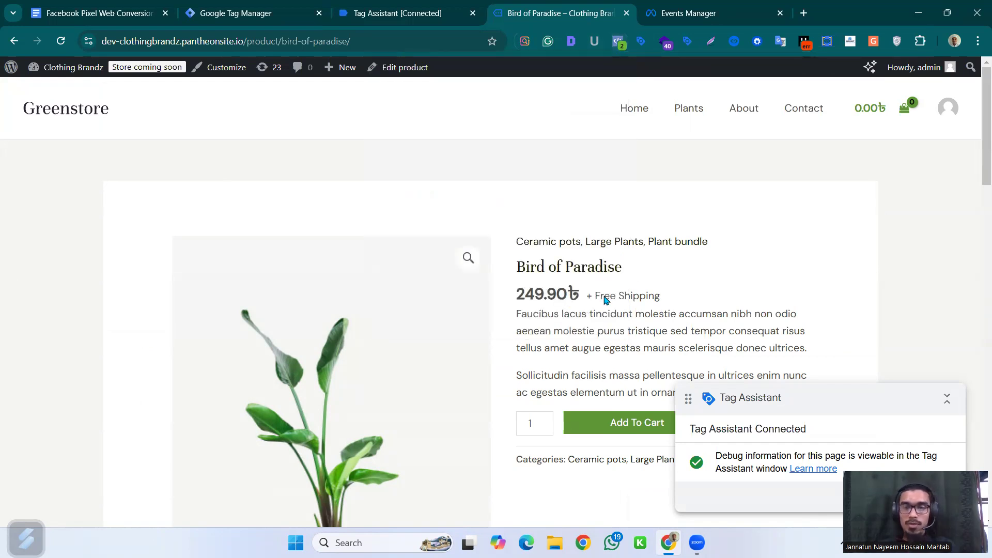
click(618, 42)
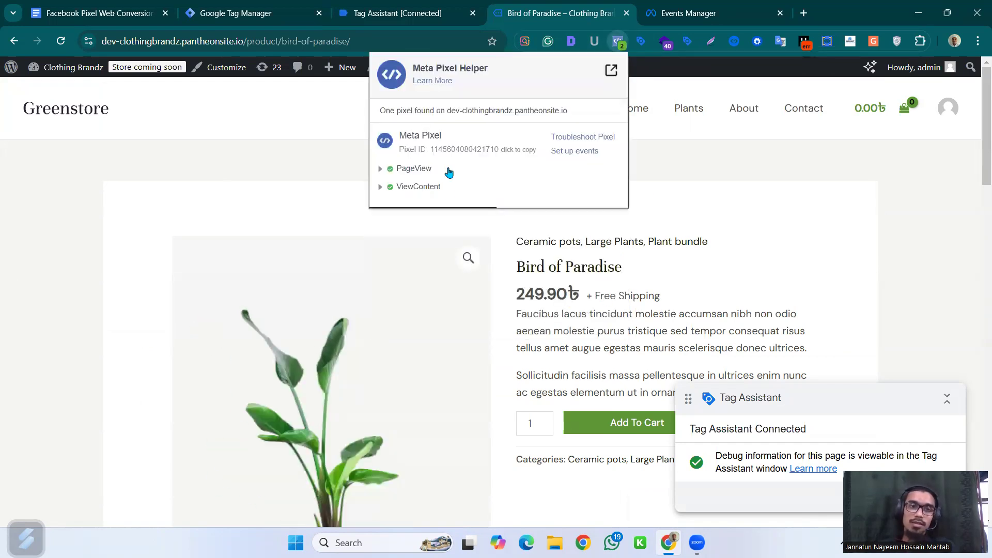
click(463, 189)
Step: Add Bird of Paradise to the cart and inspect all properties of the fired FB - W _ Add to cart tag as values in Tag Assistant
click(808, 237)
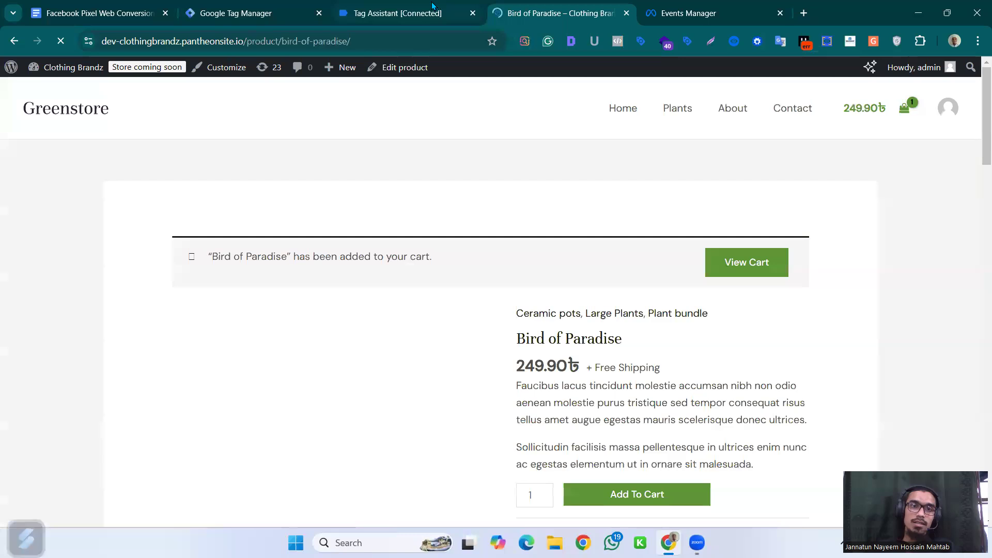
click(398, 13)
click(503, 302)
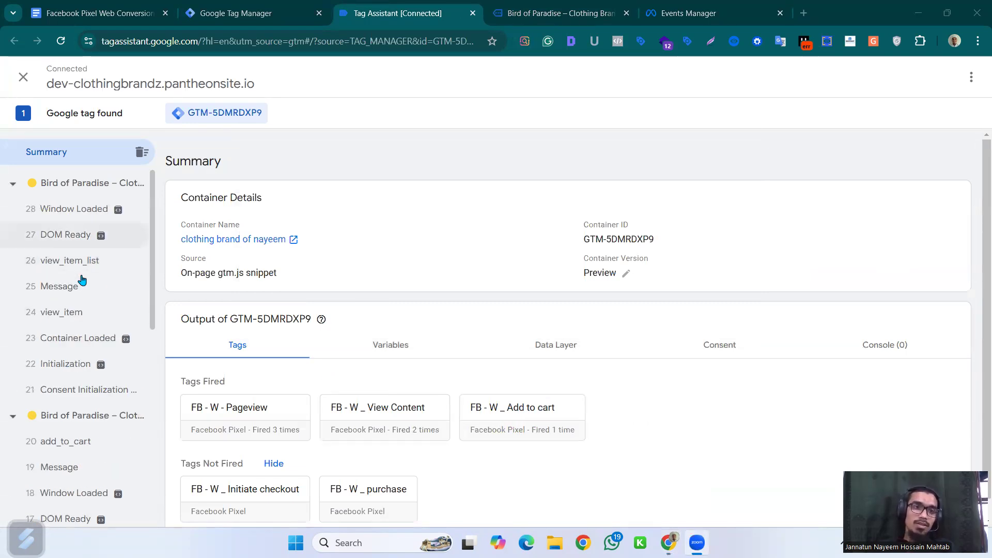
click(66, 441)
click(260, 368)
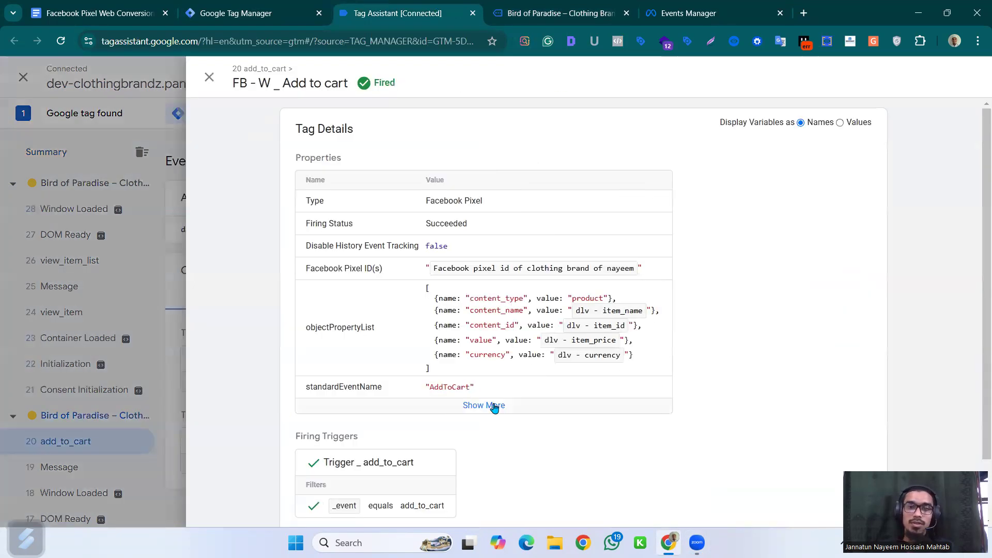
click(494, 407)
click(863, 123)
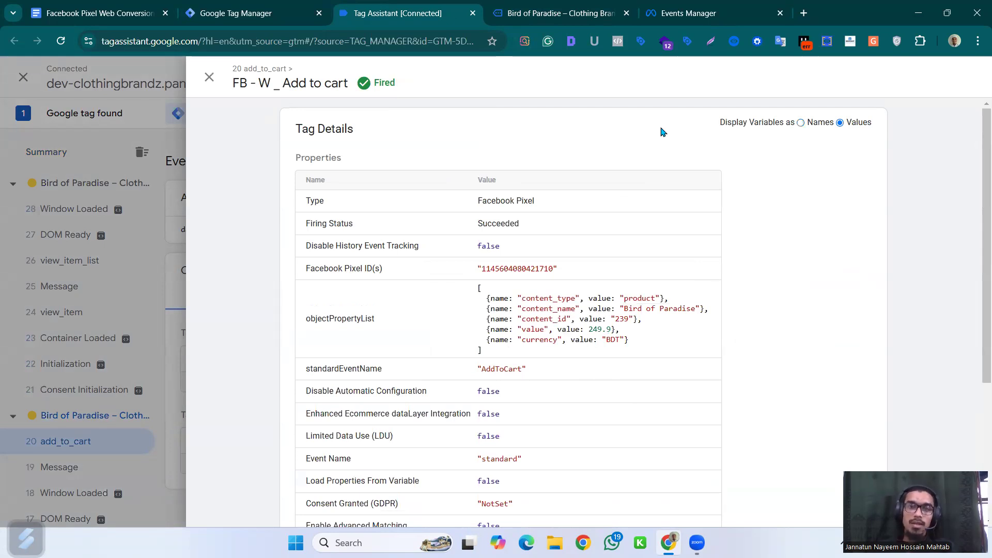
Step: Return to the store and add the related product Pachira Braid to the cart
click(571, 6)
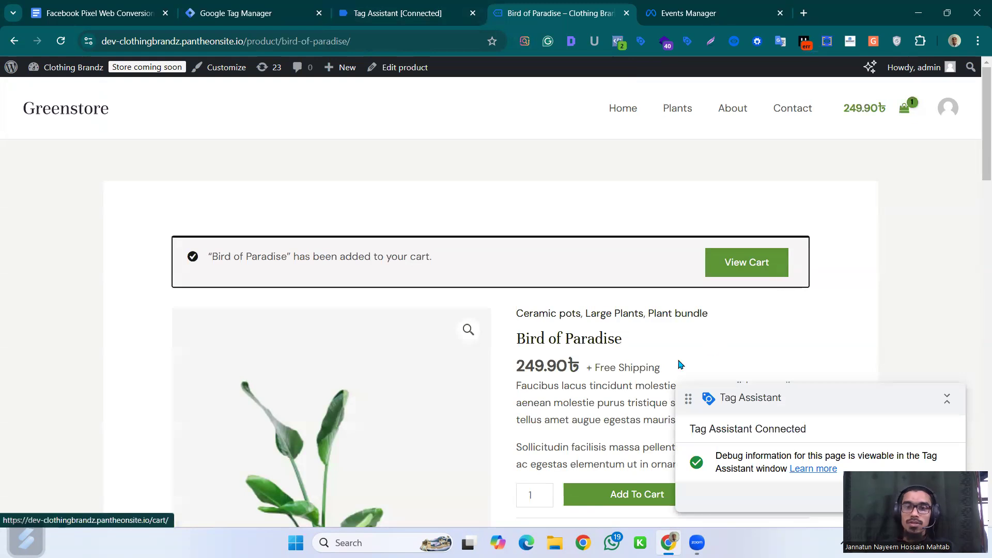
scroll(457, 423, down, 1)
scroll(457, 424, down, 12)
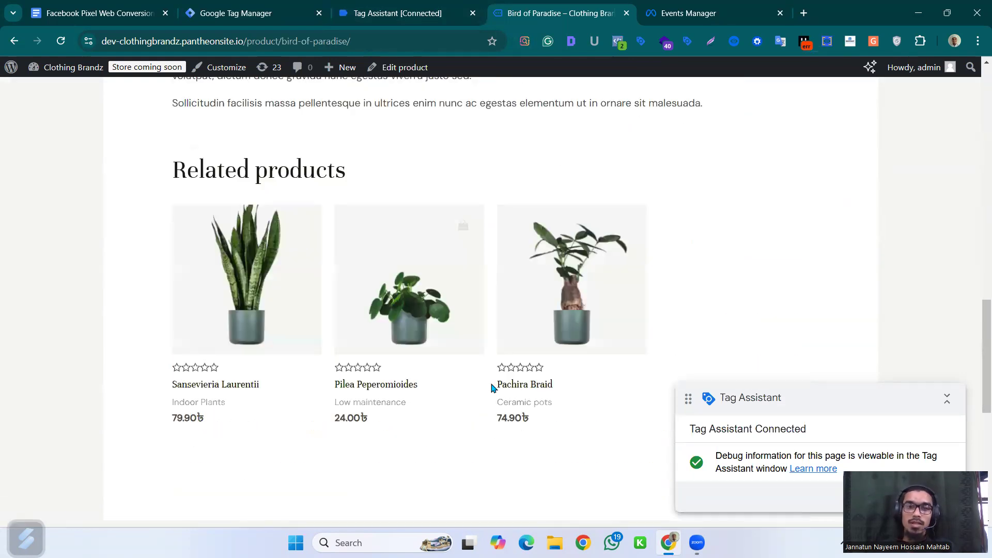
click(579, 344)
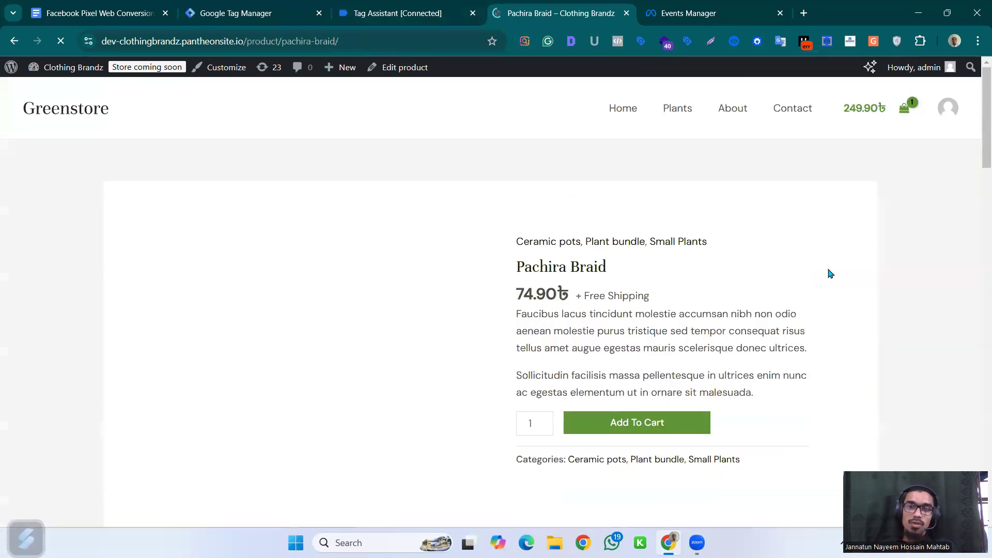
click(654, 422)
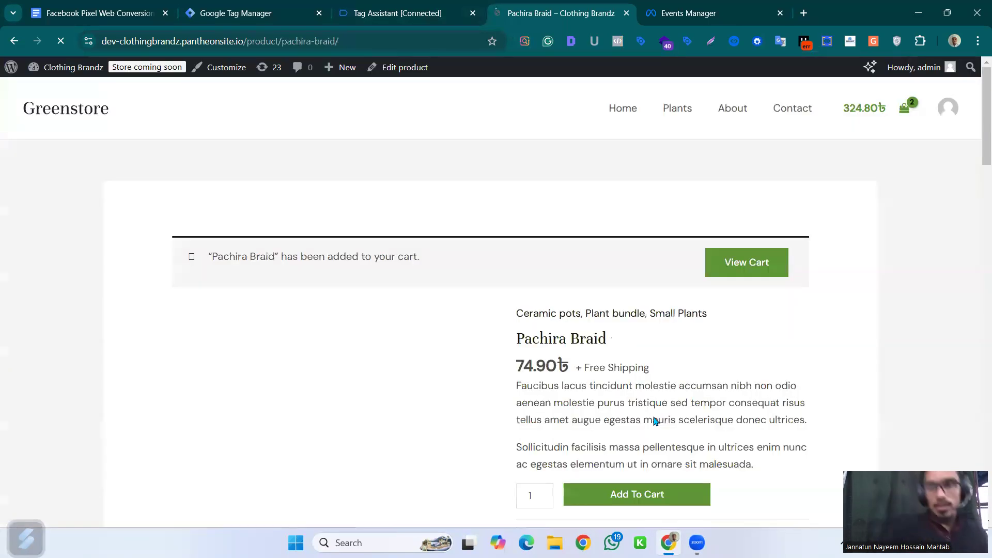
Step: Open the cart, proceed to checkout with both plants and review the prefilled billing details
click(903, 111)
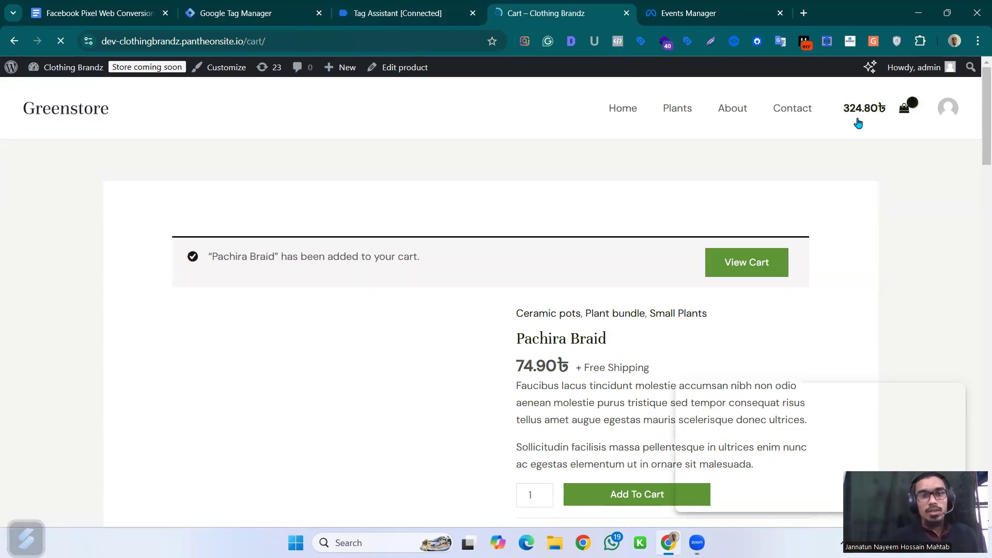
scroll(543, 442, down, 3)
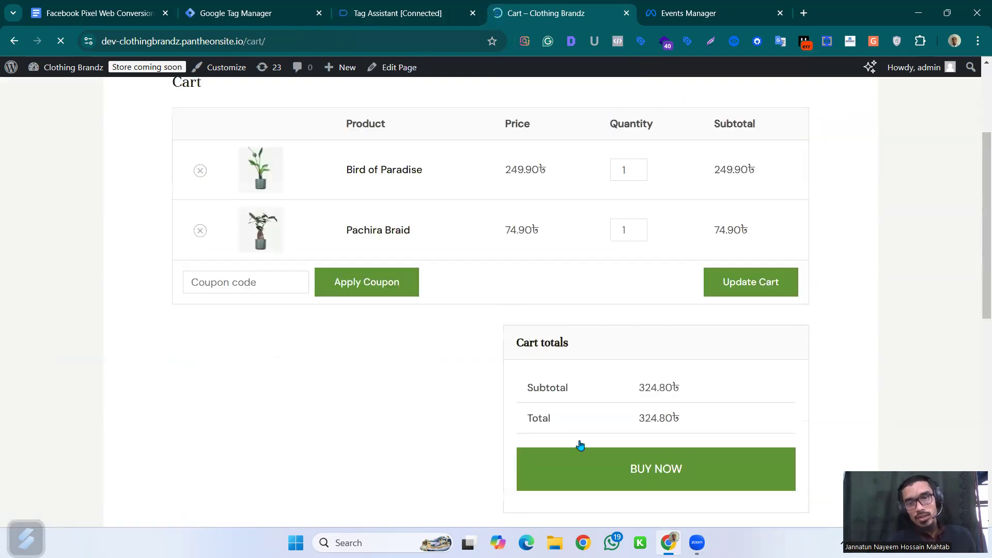
click(617, 438)
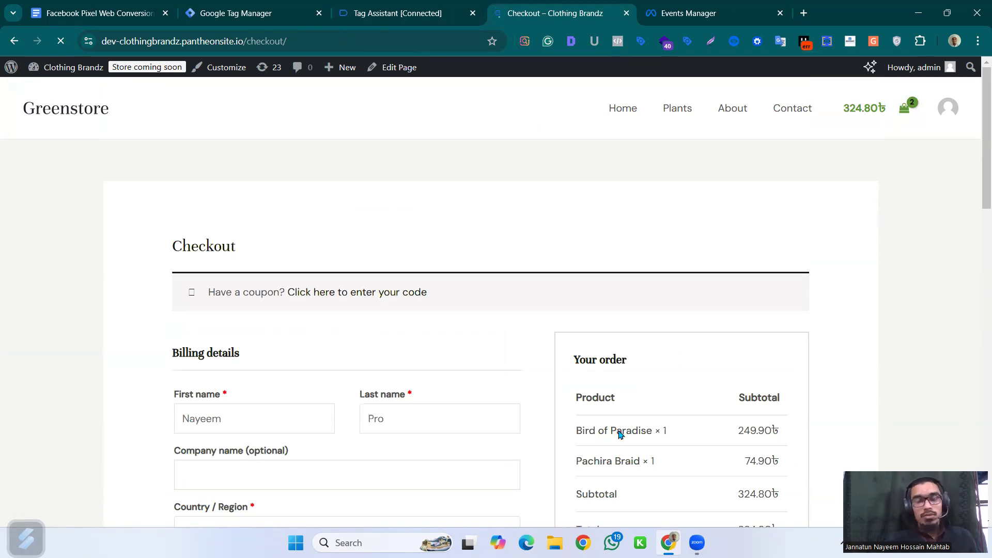
scroll(636, 410, down, 3)
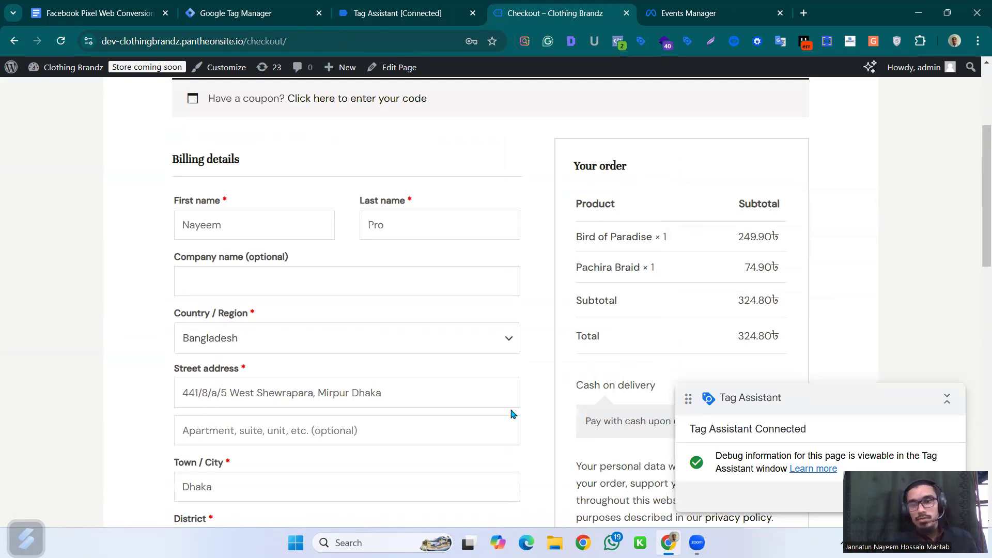
scroll(664, 360, down, 3)
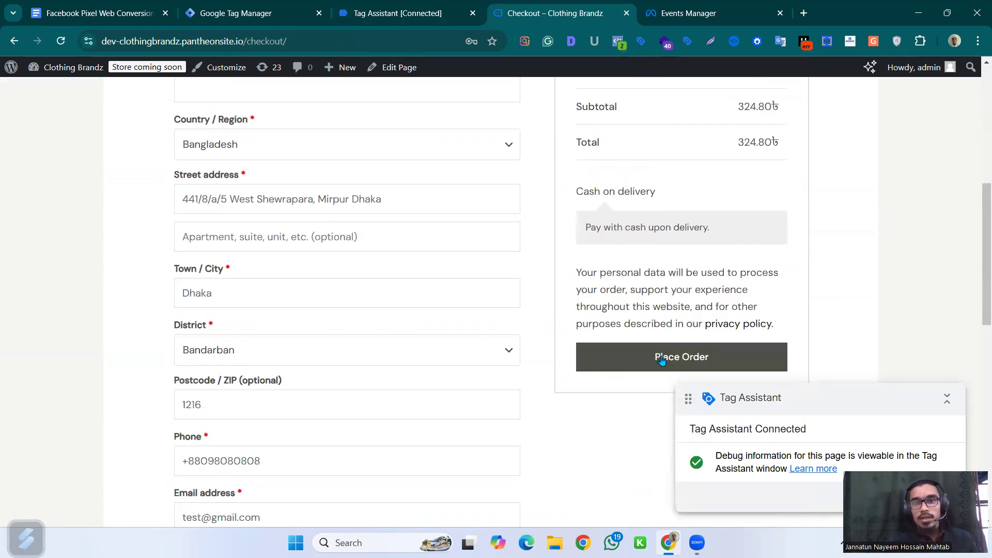
Step: Inspect the InitiateCheckout event parameters in Meta Pixel Helper, showing the full content_name value
click(619, 42)
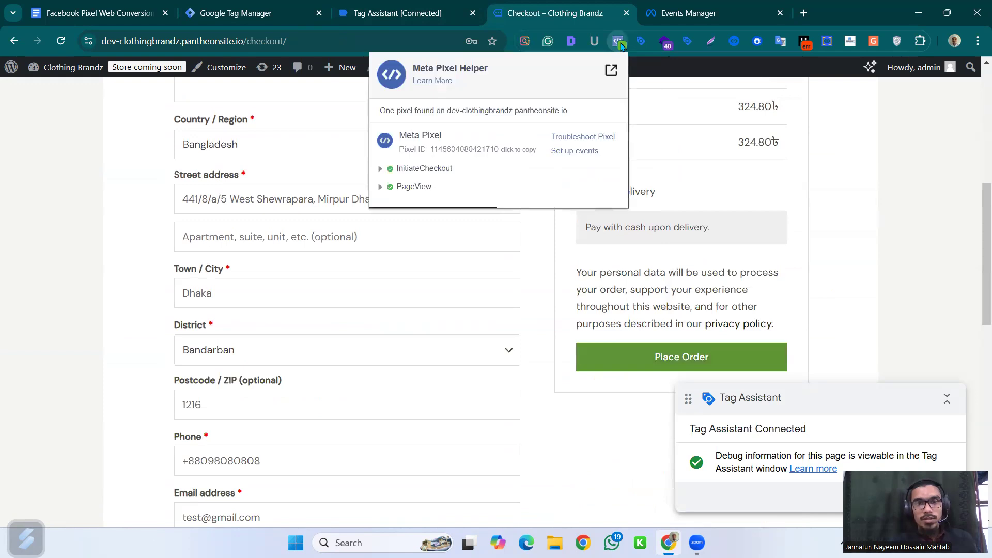
click(444, 168)
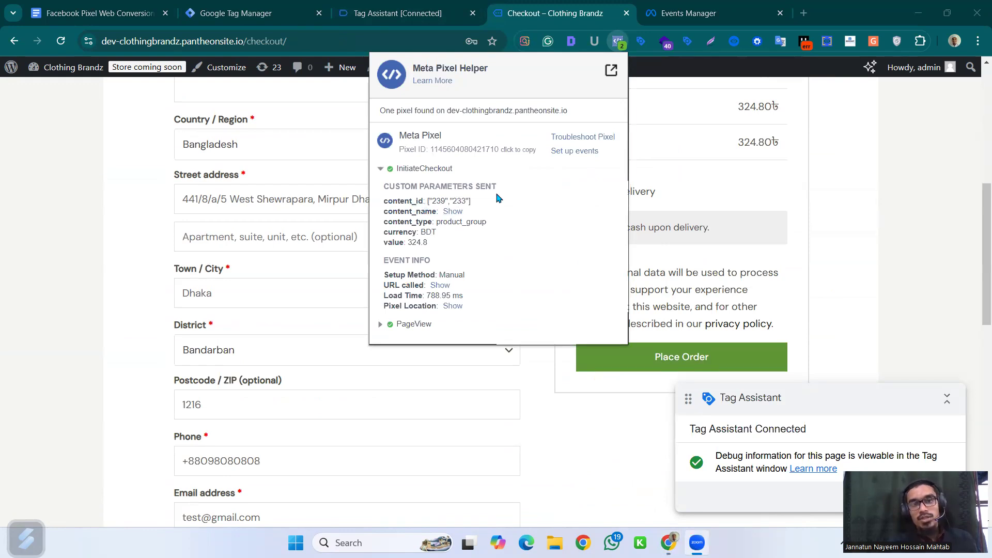
click(453, 212)
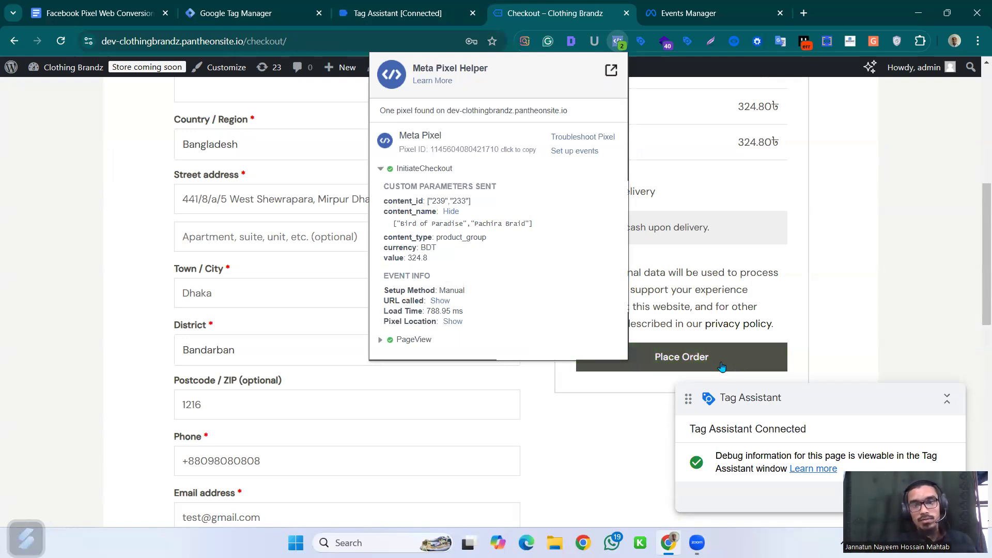
Step: Place the cash on delivery order and inspect the Purchase event parameters in Meta Pixel Helper
click(741, 359)
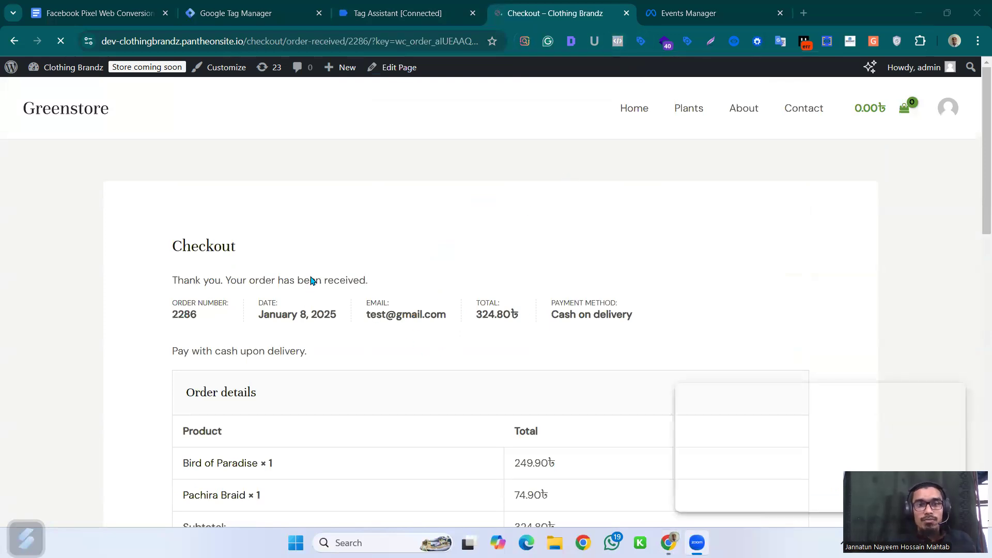
click(618, 42)
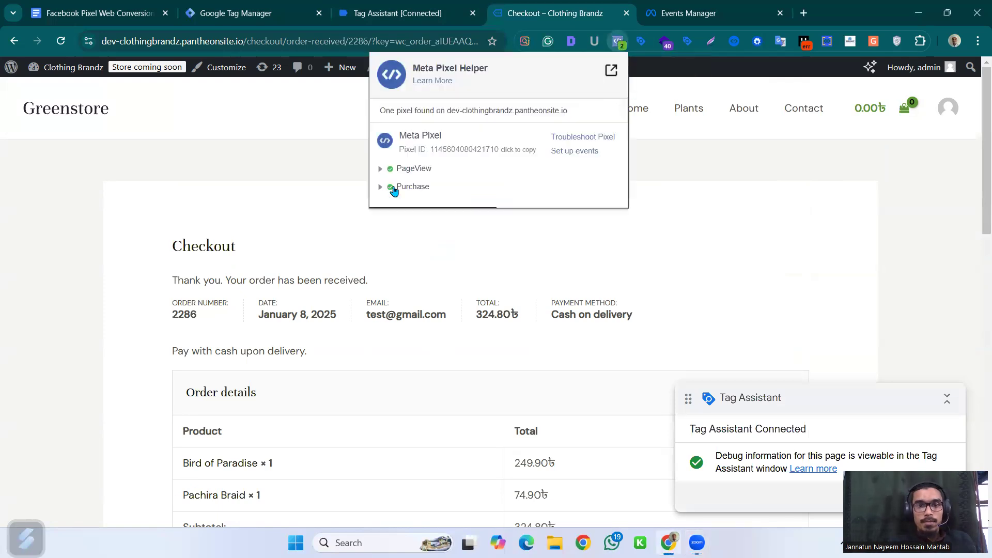
click(392, 187)
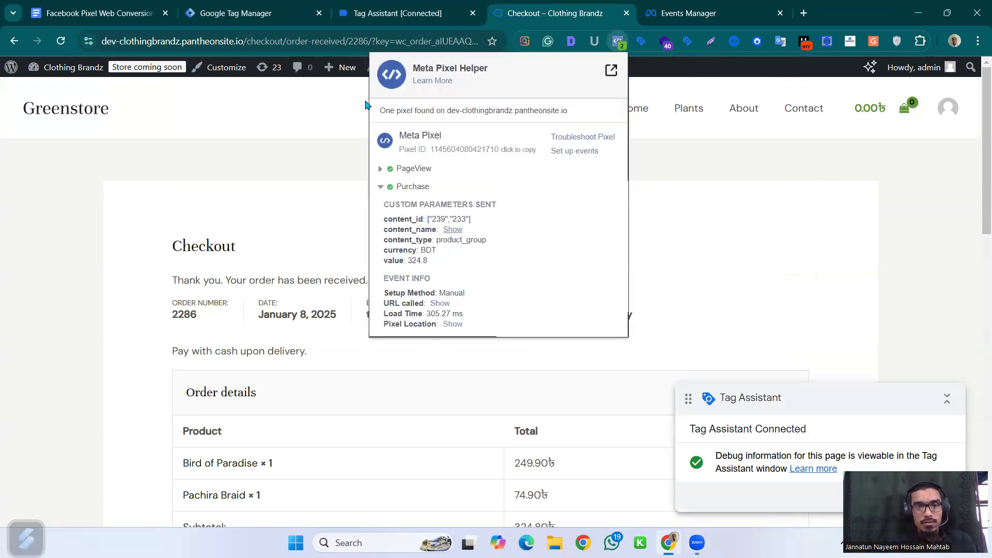
Step: Review the InitiateCheckout and Purchase event setup sections in the Facebook Pixel Web Conversion Tracking document, including object properties, trigger and variables
key(ctrl+1)
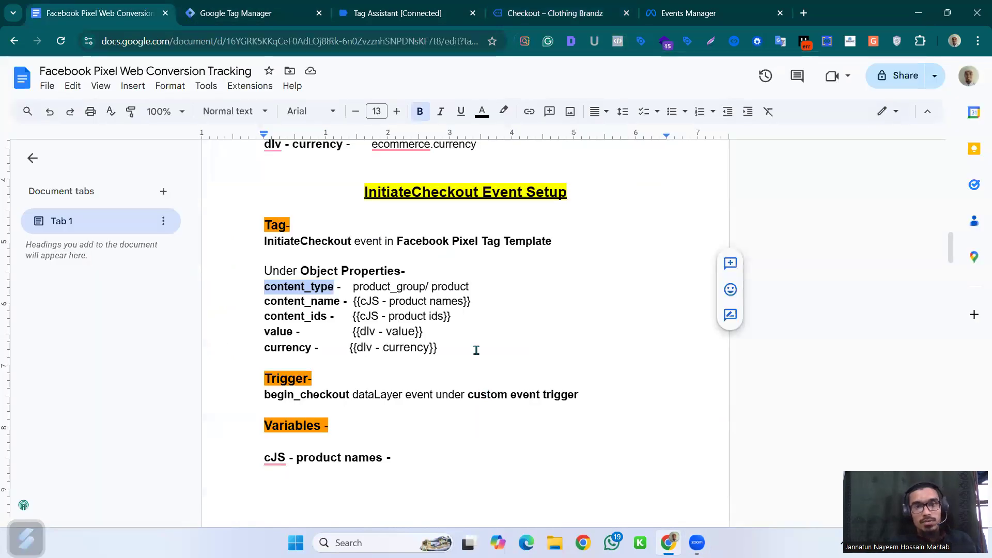
scroll(476, 348, down, 6)
scroll(476, 348, up, 3)
scroll(476, 348, down, 12)
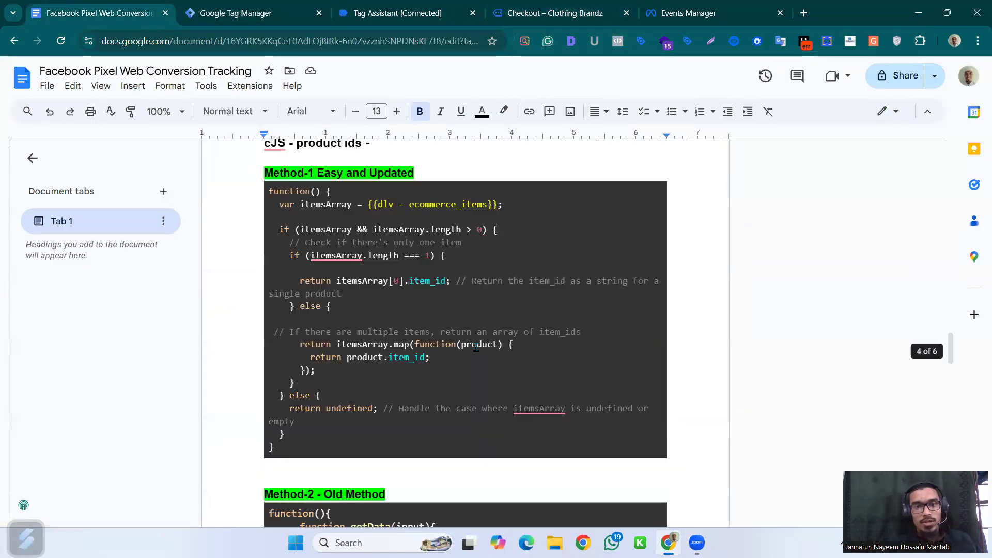
scroll(476, 348, down, 5)
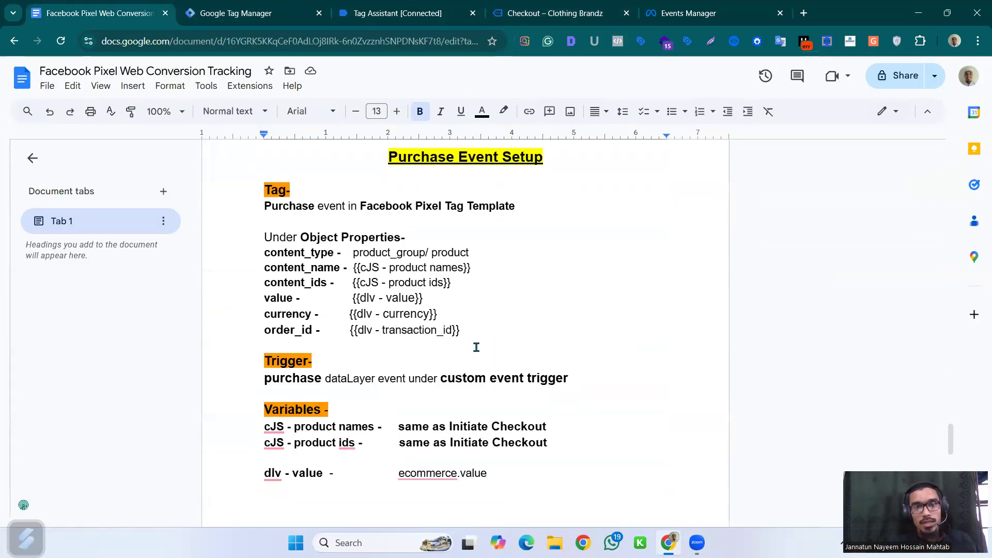
scroll(475, 347, down, 5)
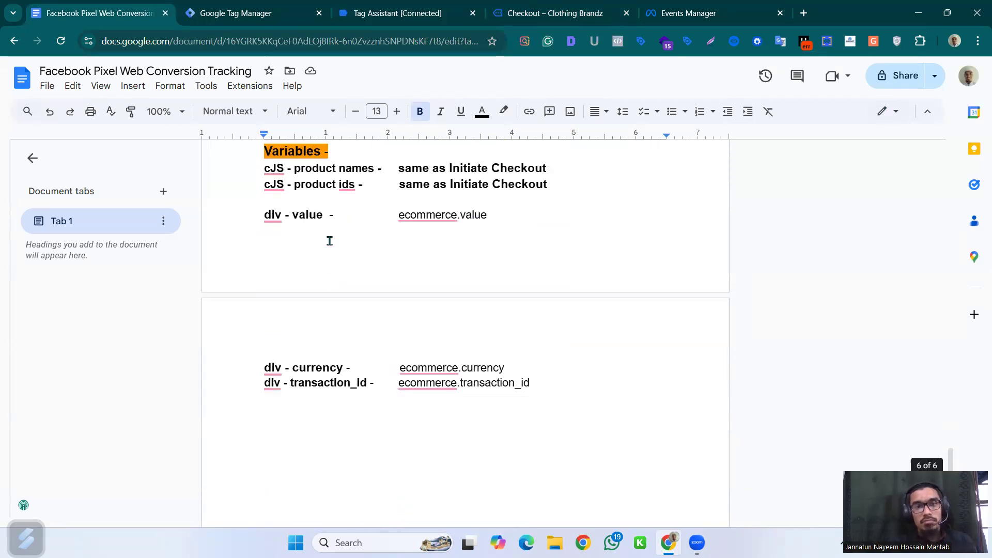
scroll(344, 229, up, 3)
scroll(344, 399, down, 3)
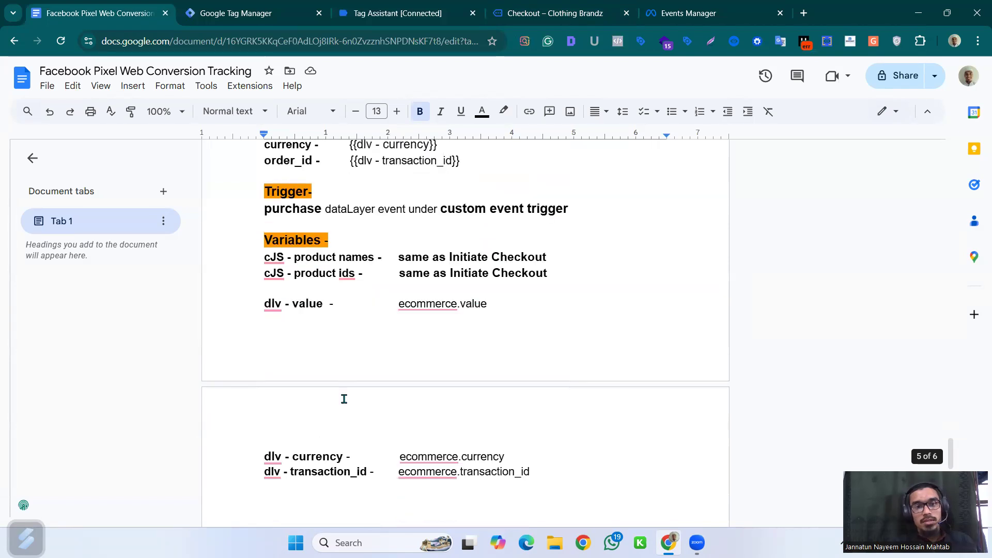
scroll(458, 361, up, 6)
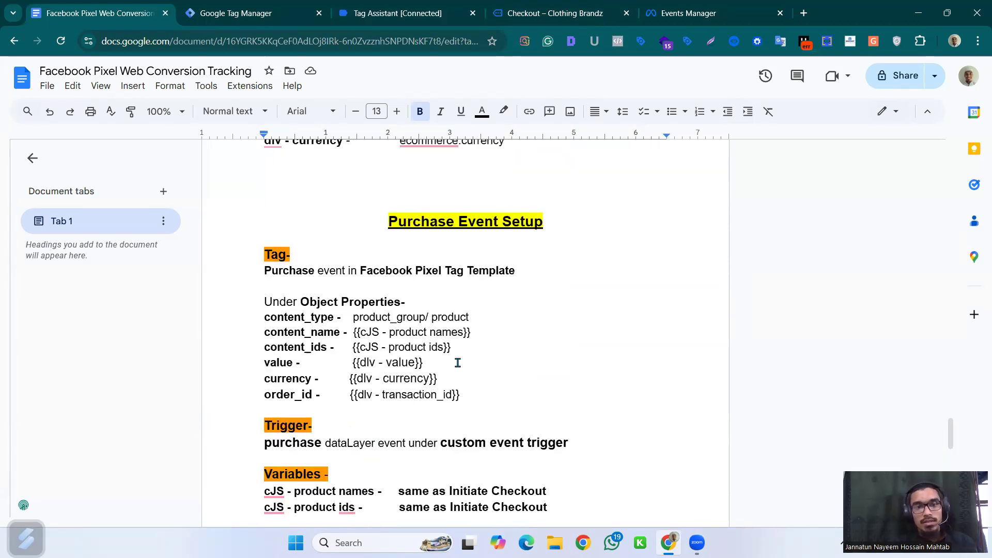
scroll(457, 362, down, 4)
scroll(458, 361, up, 3)
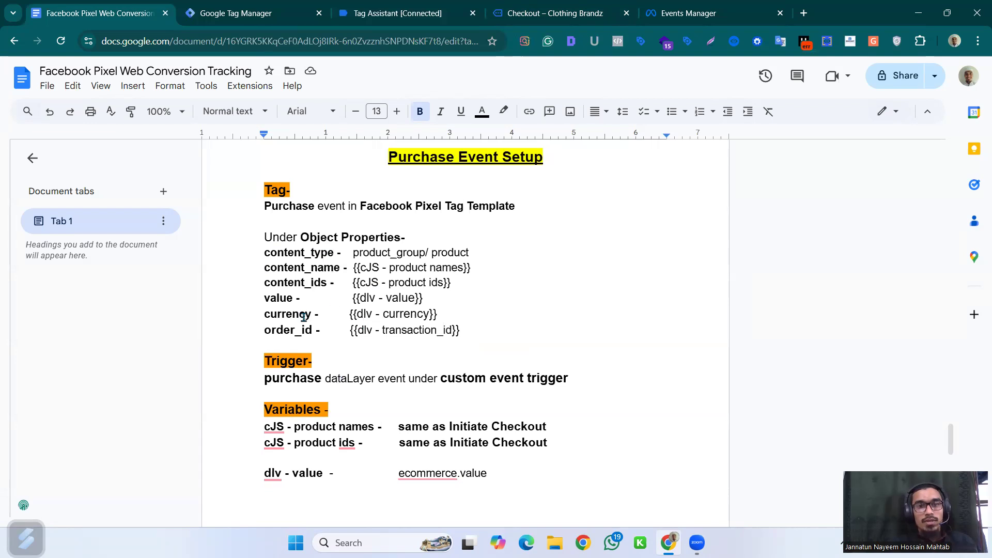
Step: Open the FB - W _ purchase tag from the container's tag list in Google Tag Manager
click(246, 5)
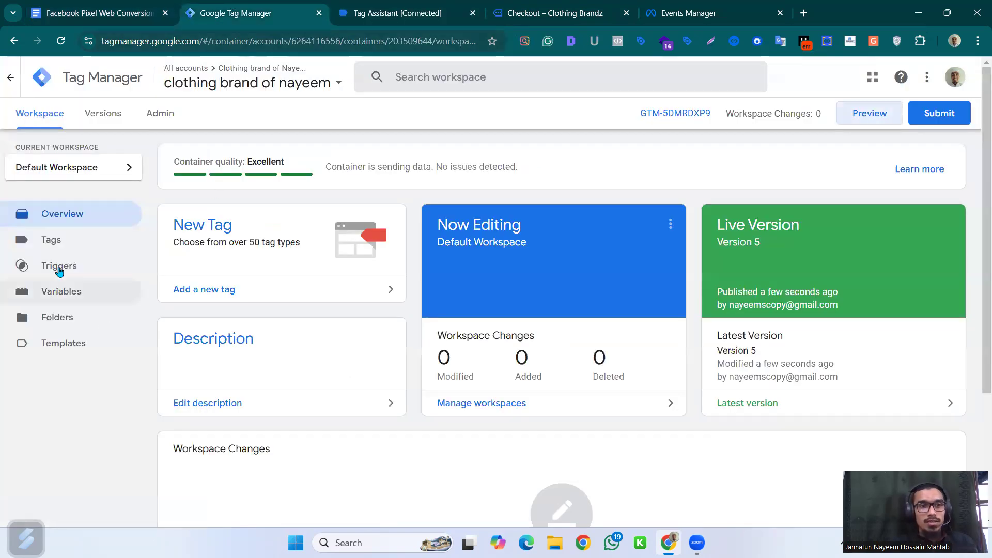
click(52, 240)
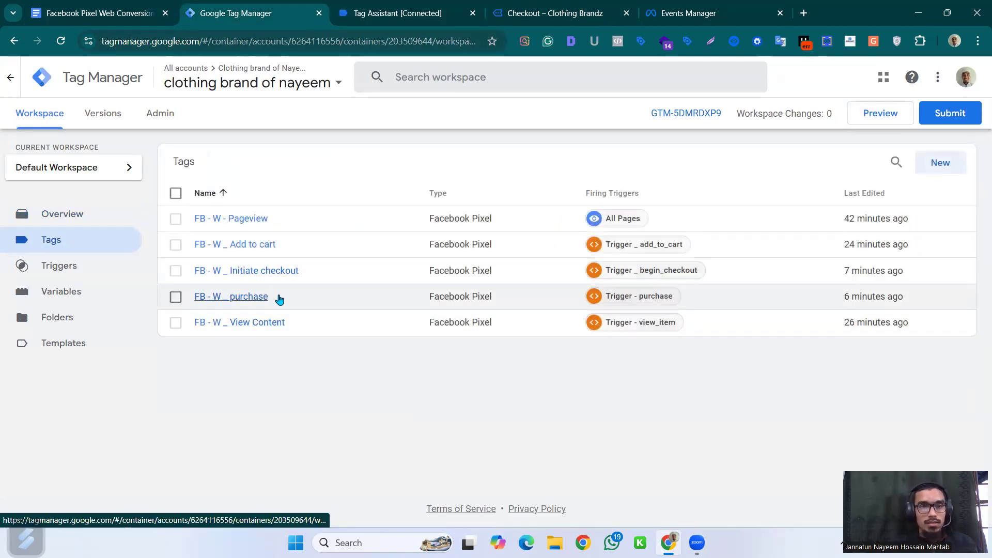
click(499, 292)
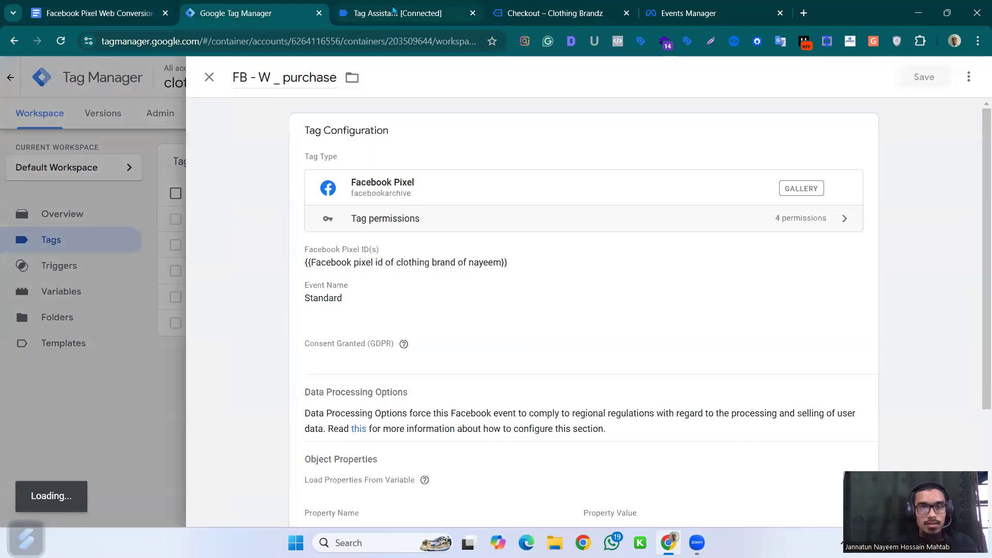
Step: Check the Purchase event in Meta Pixel Helper on the store's order-received page
click(392, 11)
click(552, 8)
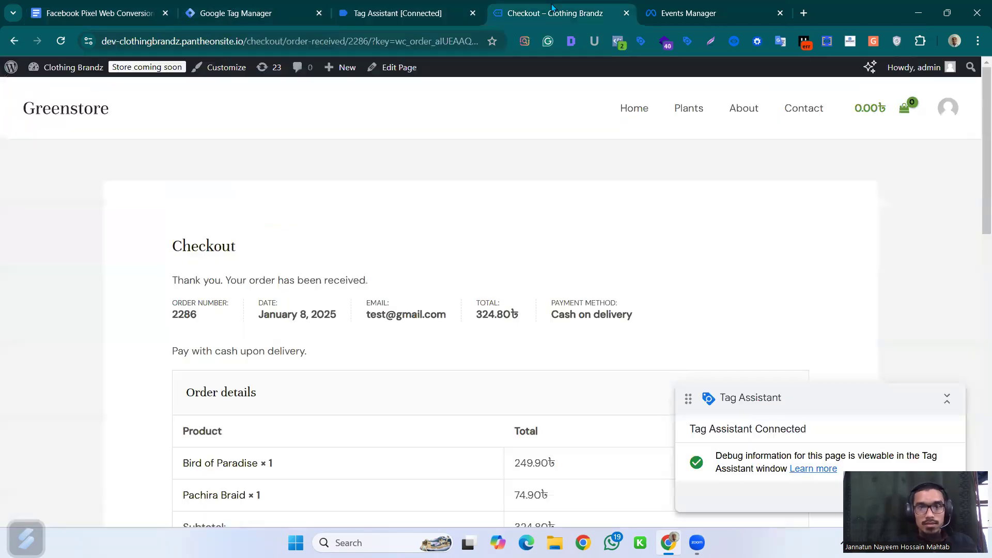
click(619, 42)
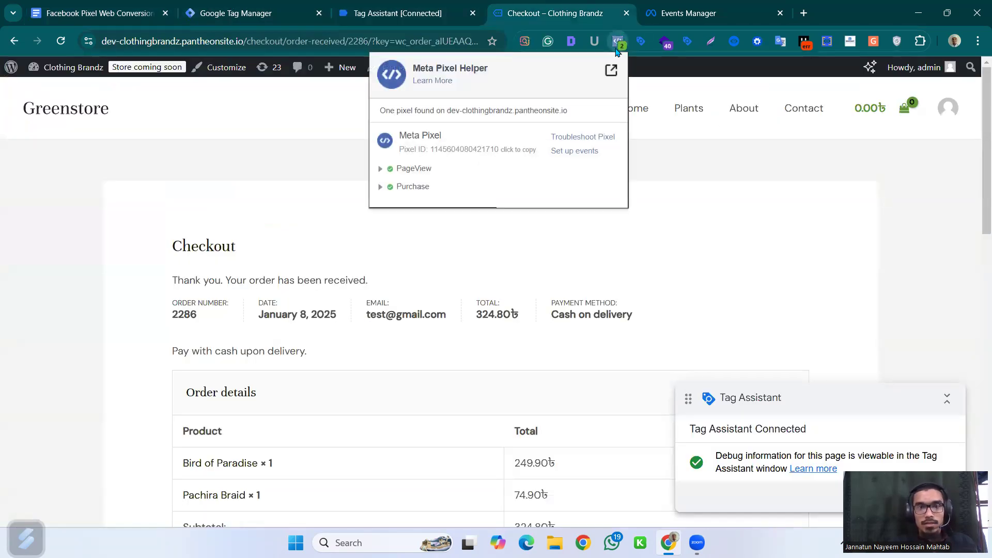
click(409, 187)
click(408, 187)
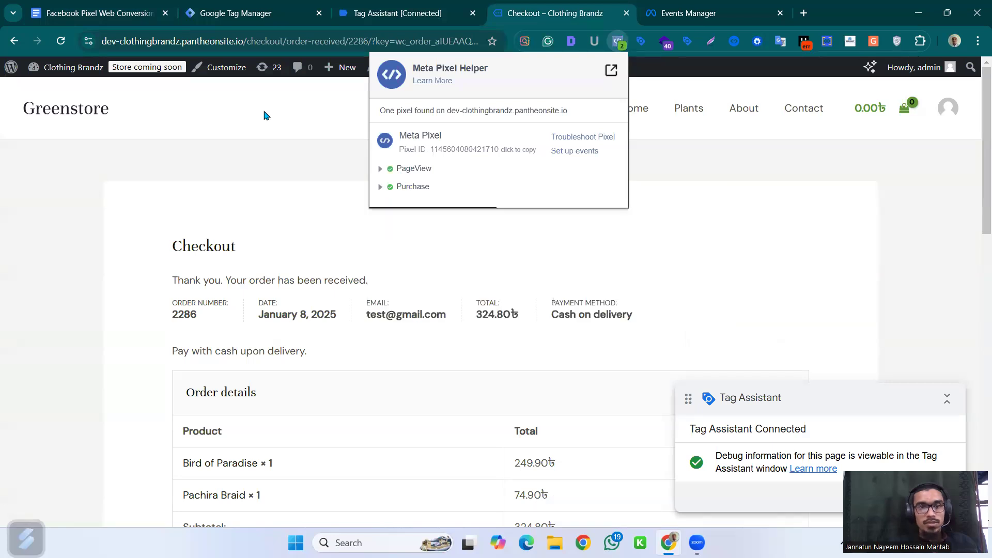
click(379, 14)
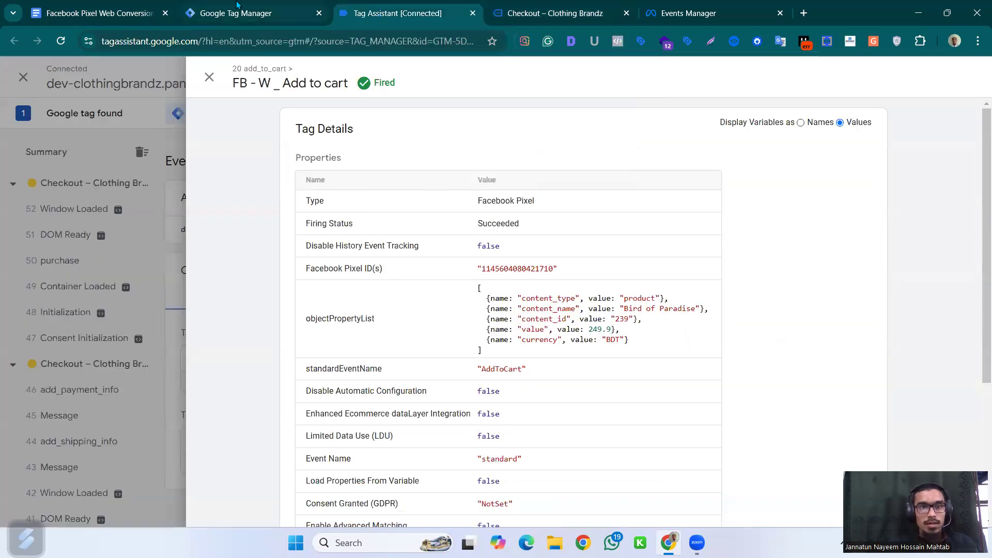
Step: Add an order_id object property to the purchase tag, checking its name against the Purchase Event Setup document
key(ctrl+shift+Tab)
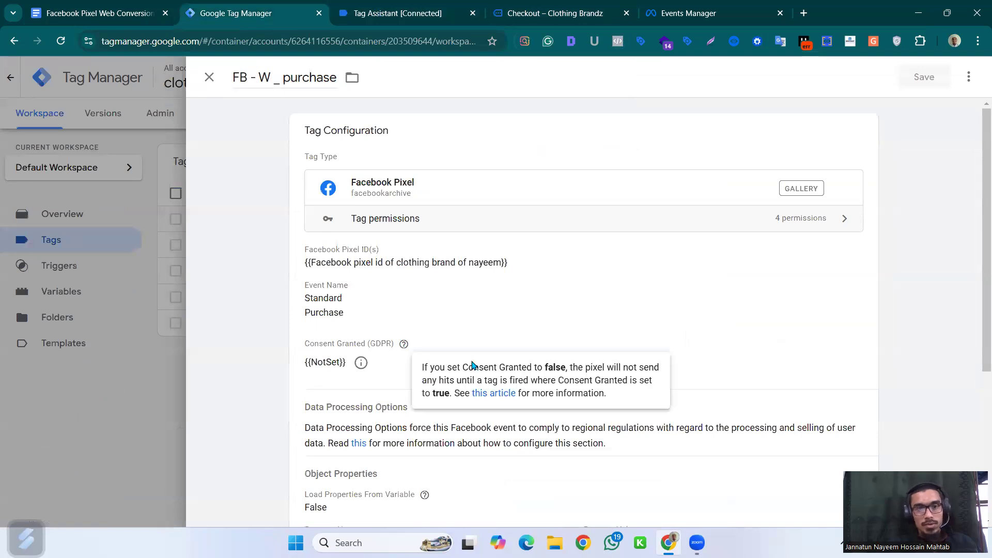
scroll(443, 429, down, 5)
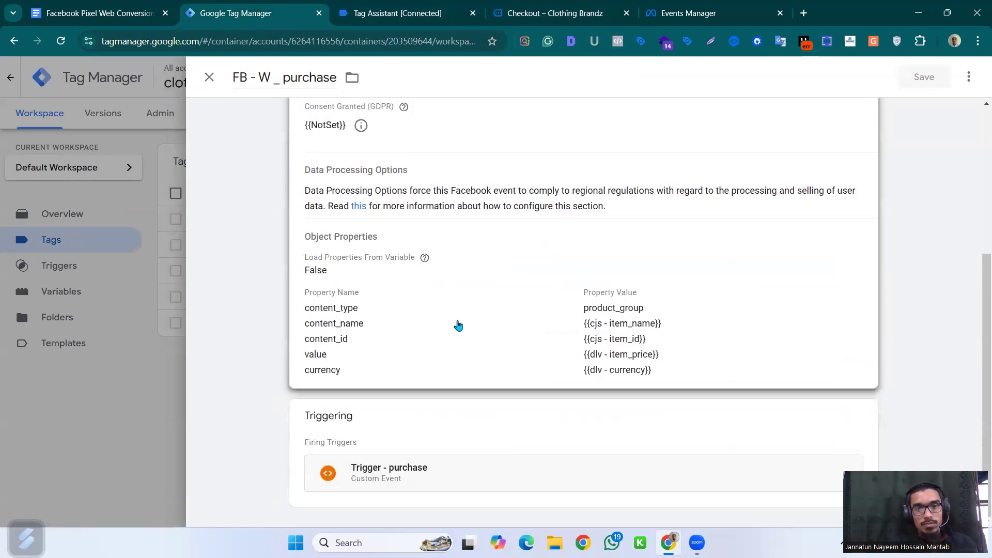
click(457, 325)
click(412, 359)
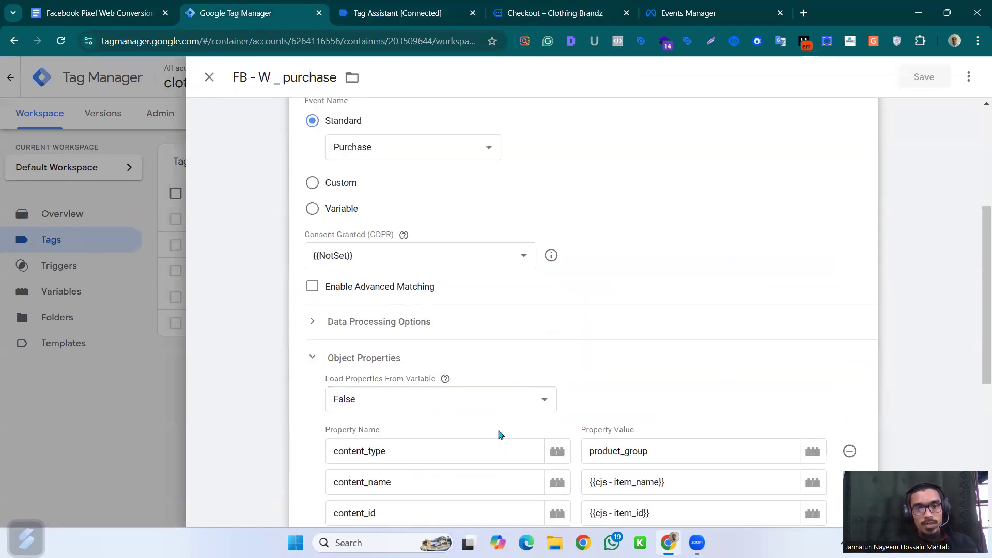
scroll(498, 435, down, 3)
click(384, 418)
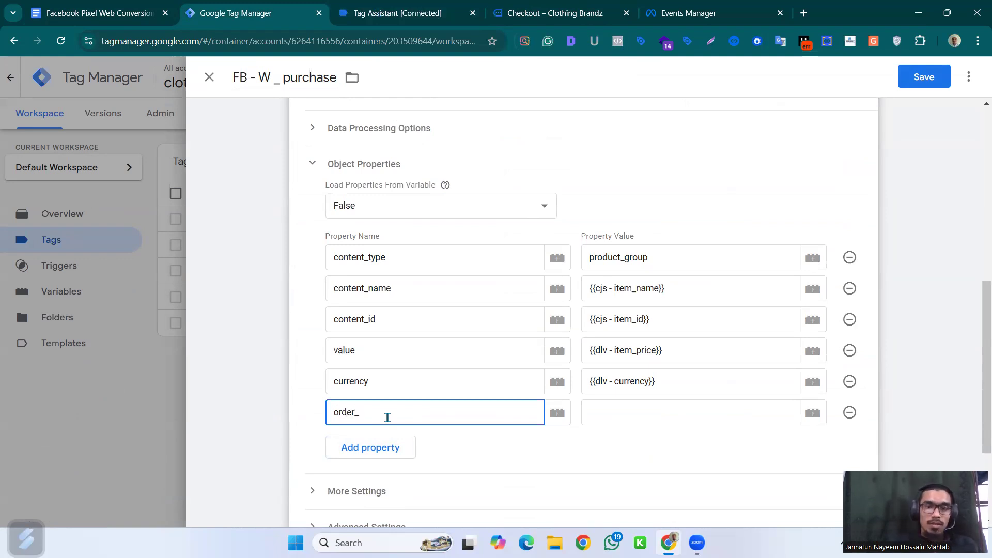
click(64, 8)
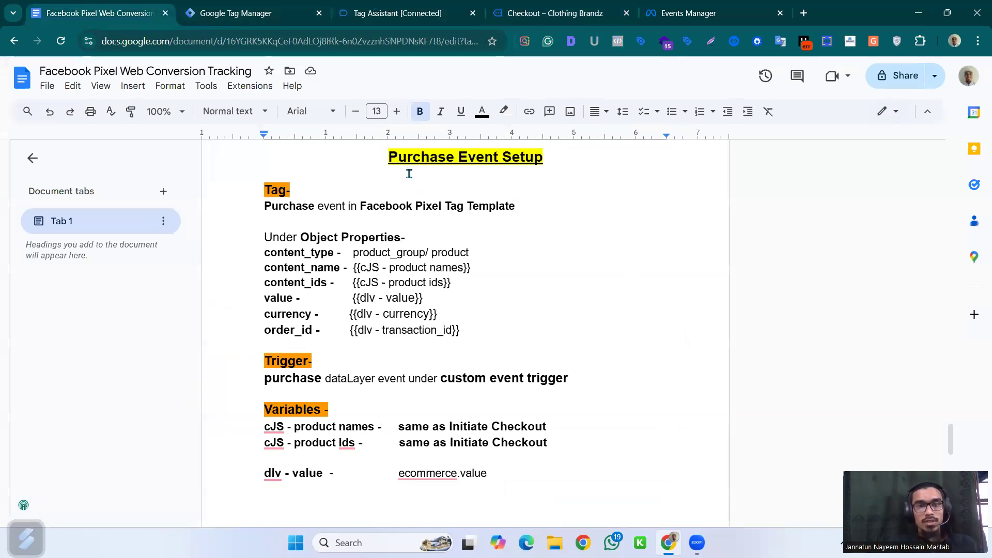
click(262, 11)
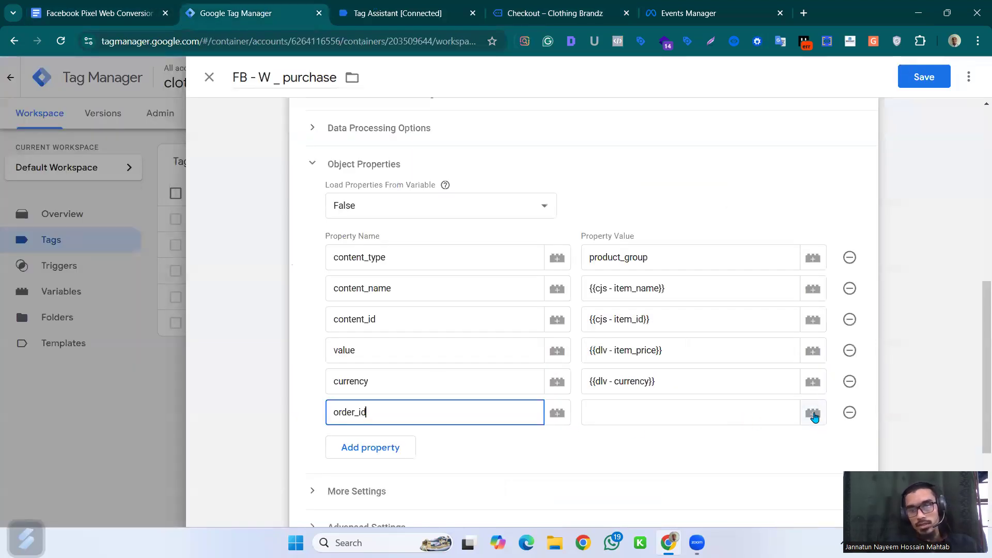
Step: Start a new Data Layer Variable for the value of the order_id property
click(812, 415)
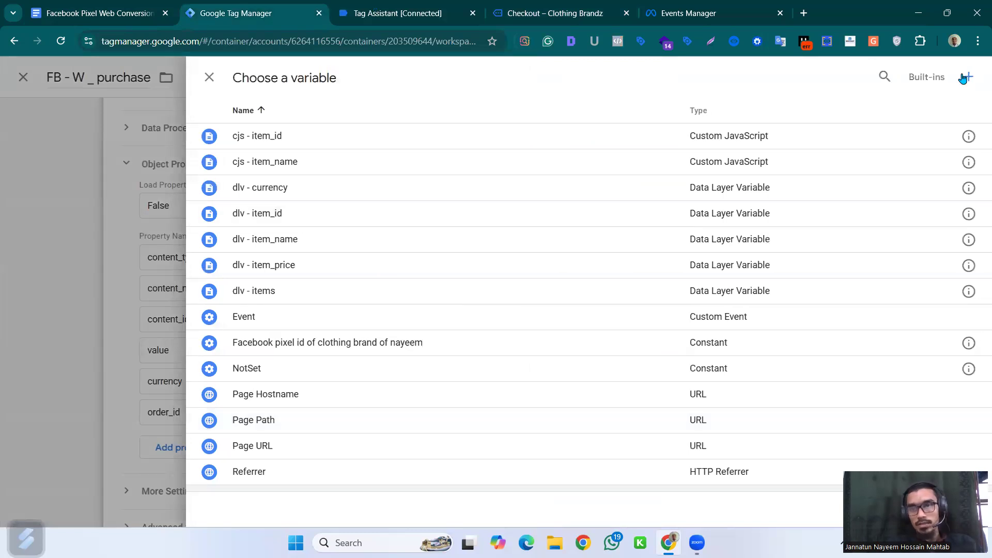
click(968, 78)
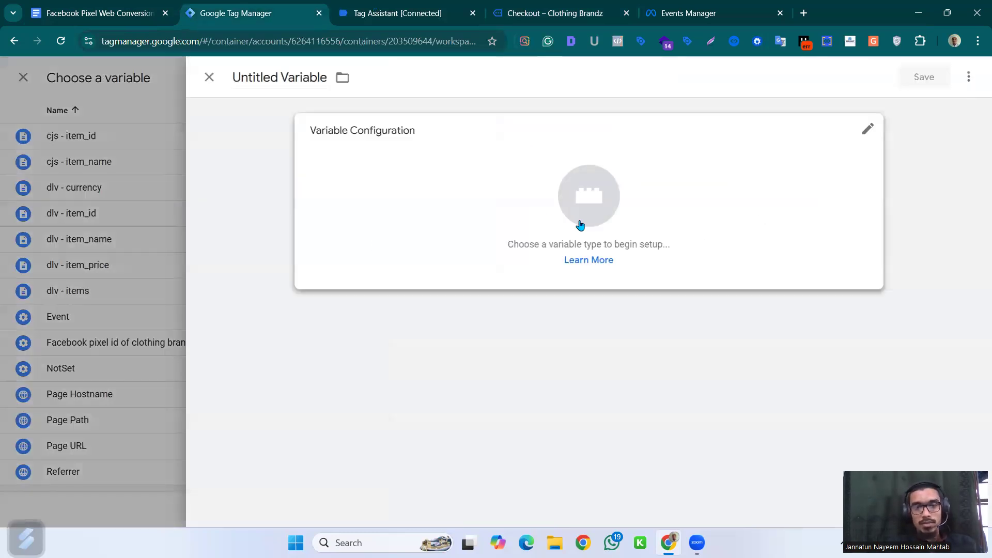
click(596, 228)
click(694, 379)
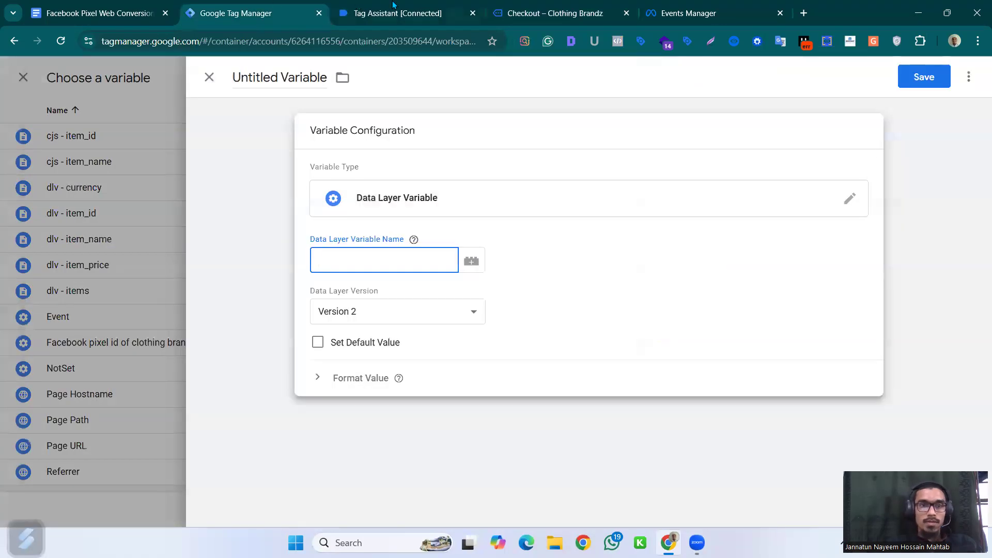
Step: Inspect the purchase event's dataLayer push in Tag Assistant and locate the transaction_id key under ecommerce
key(ctrl+Tab)
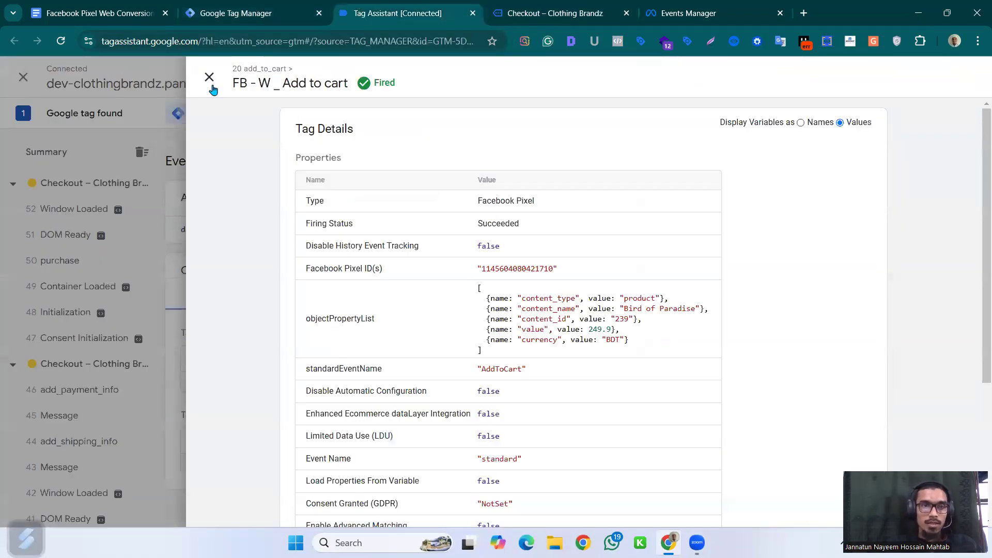
click(49, 261)
click(52, 261)
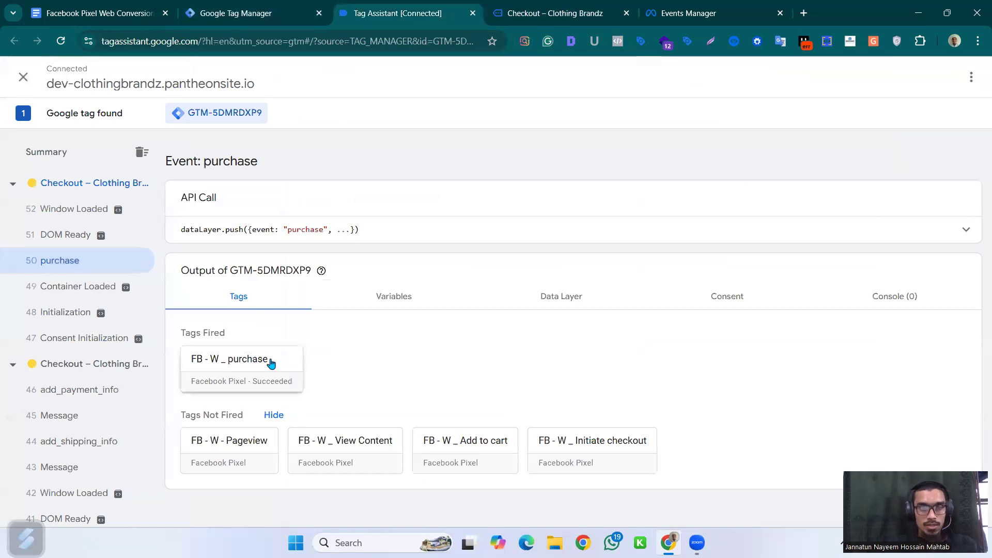
click(393, 230)
scroll(294, 428, down, 3)
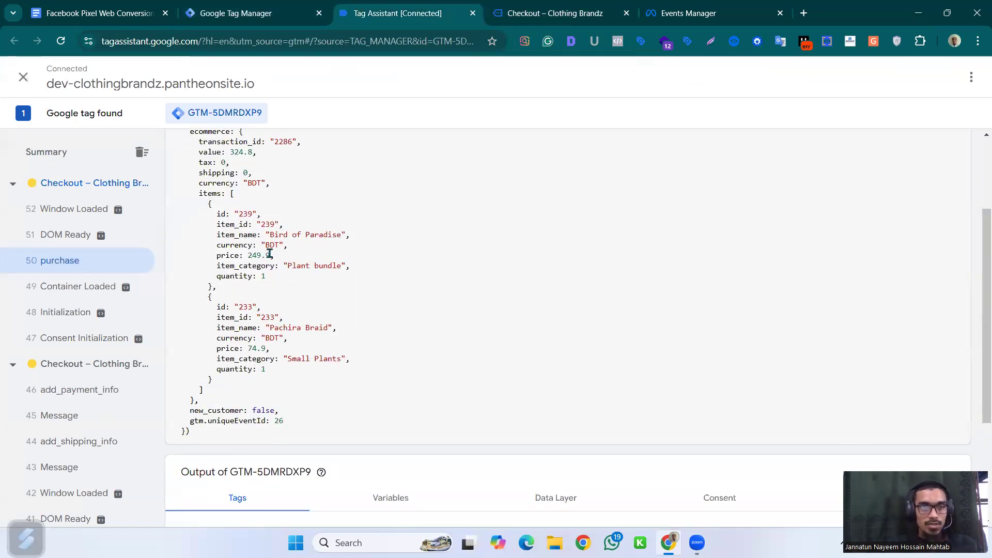
scroll(266, 251, up, 2)
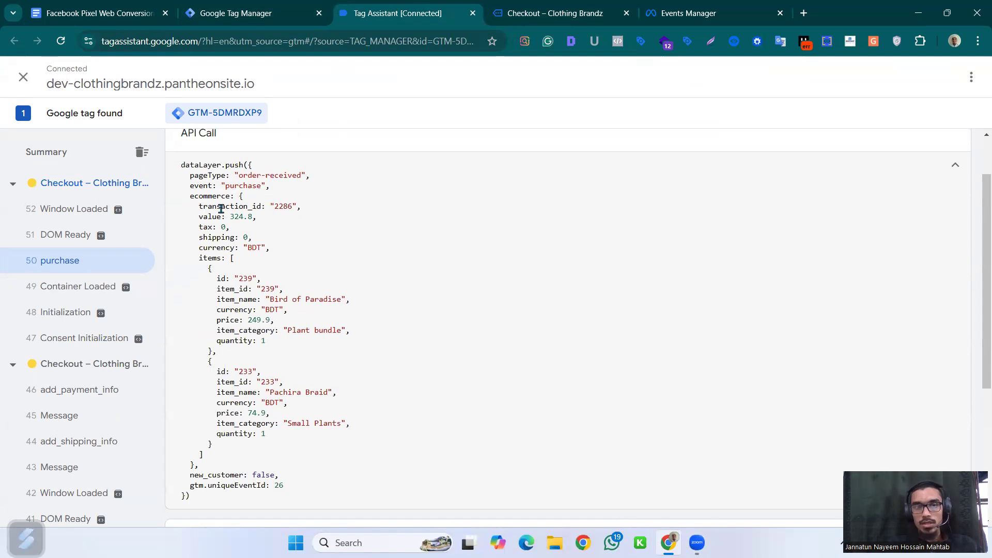
drag(196, 206, 254, 206)
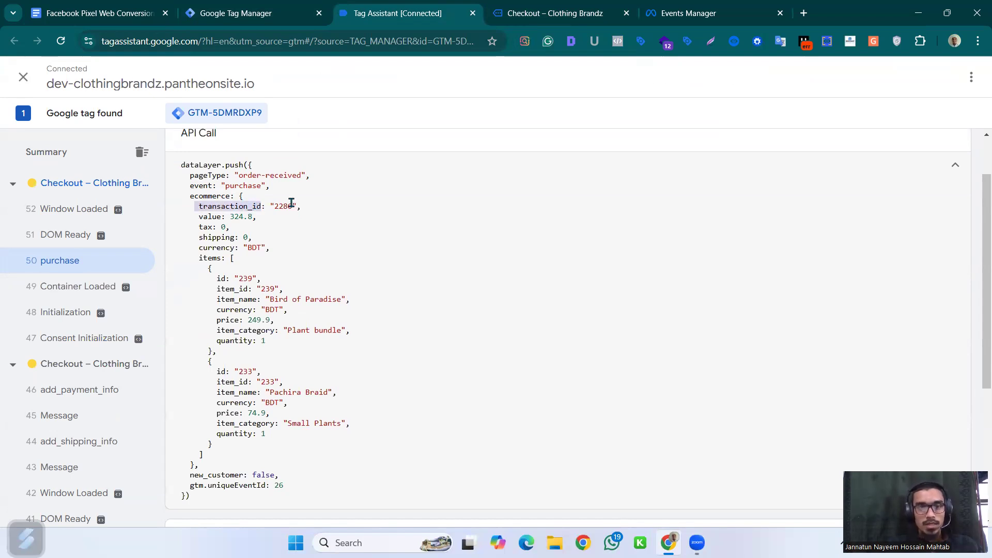
Step: Set the new variable's Data Layer Variable Name to ecommerce.transaction_id in Google Tag Manager
click(254, 13)
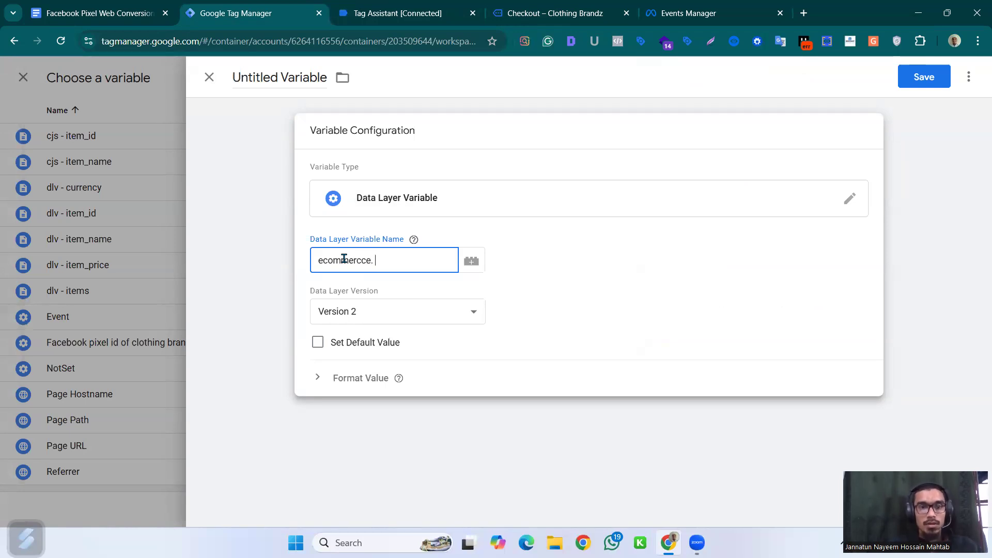
text(transaction_id)
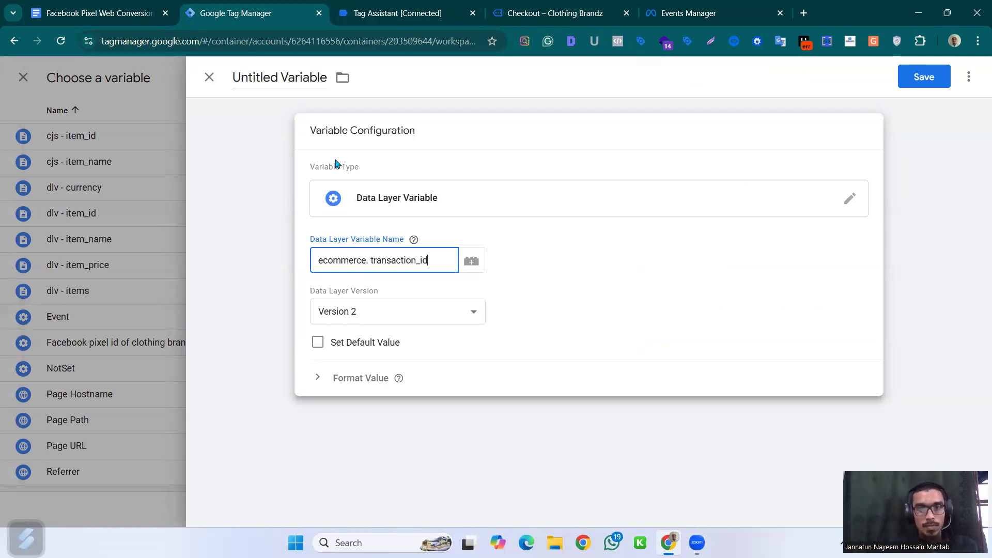
click(372, 261)
key(BackSpace)
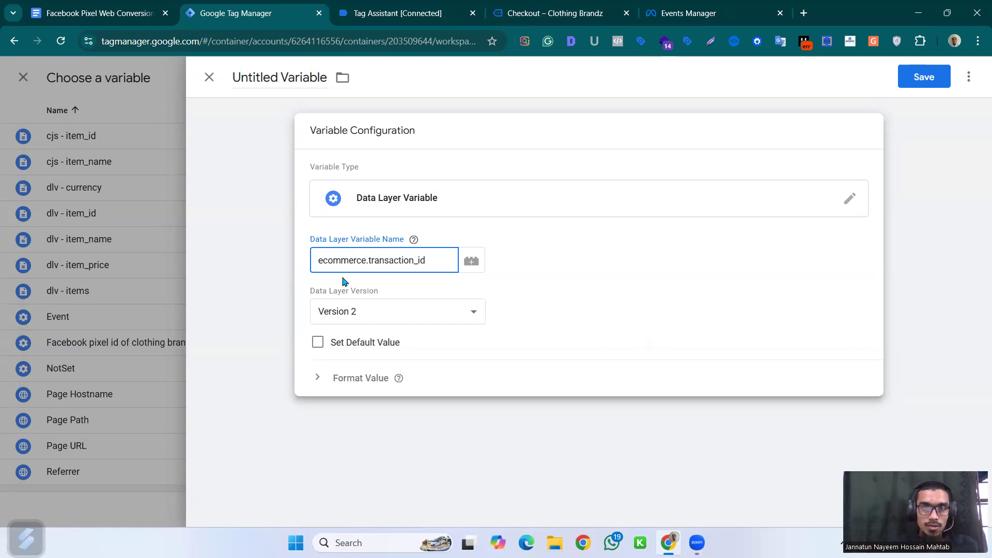
click(320, 154)
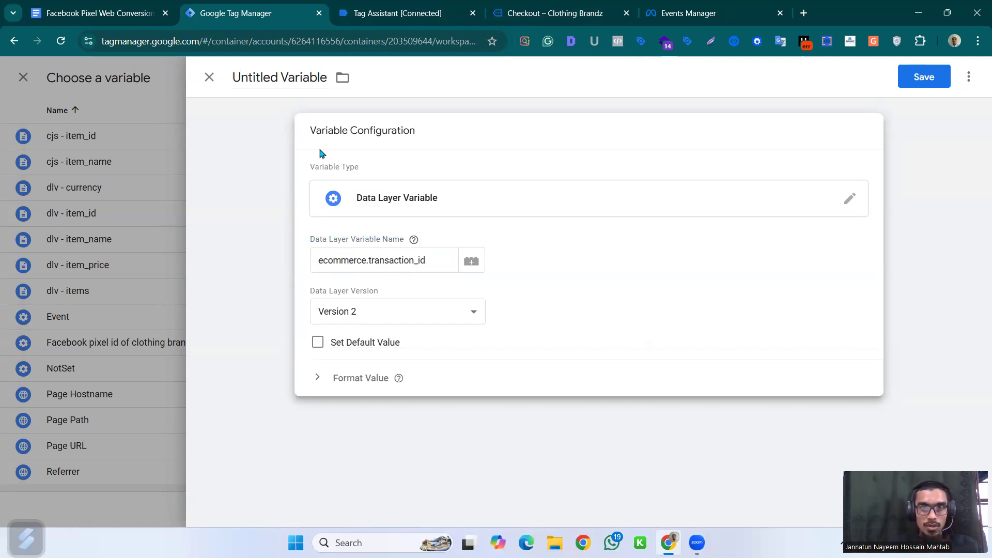
Step: Name the variable "dlv - transaction id" and save it as the value of the order_id property
click(290, 77)
text(dlv =+++)
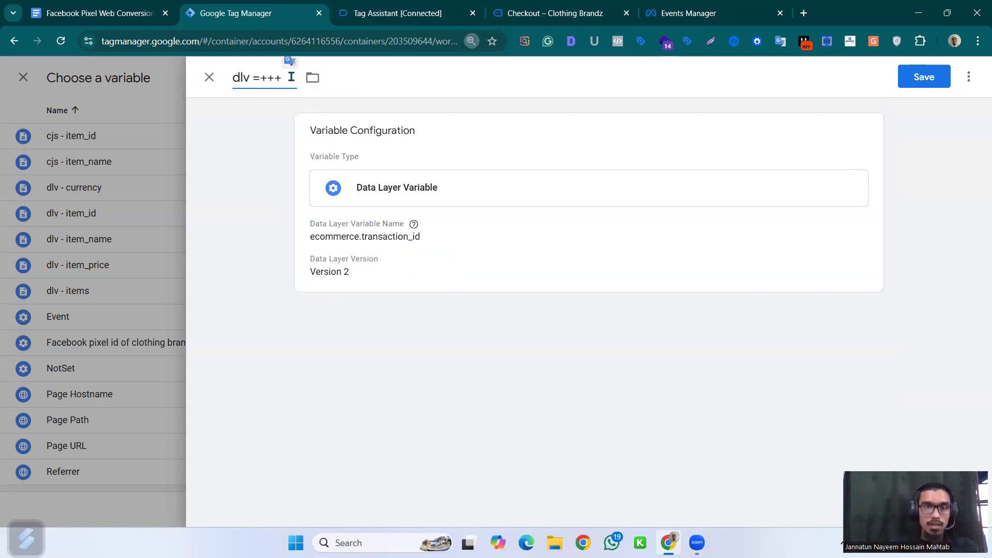
key(ctrl+plus)
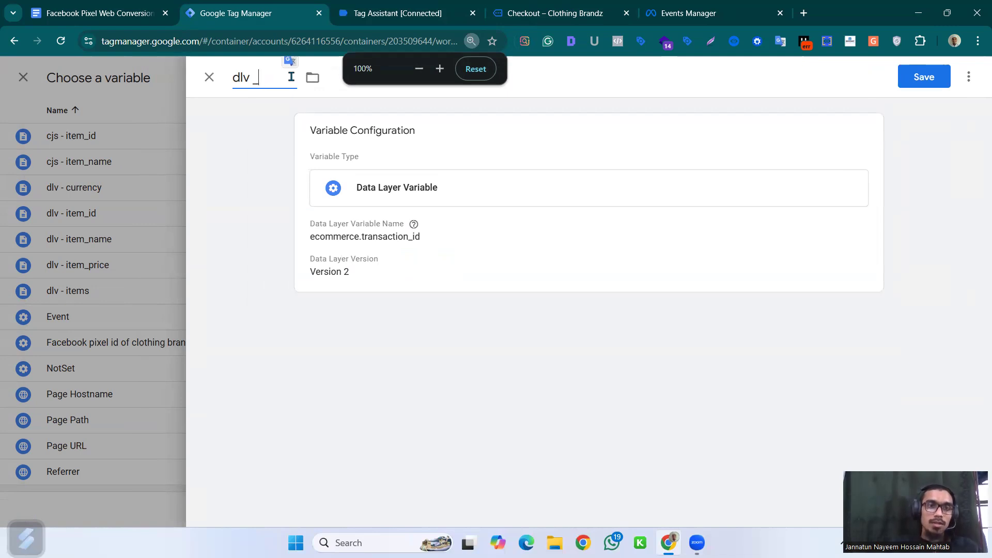
text(nsaction id)
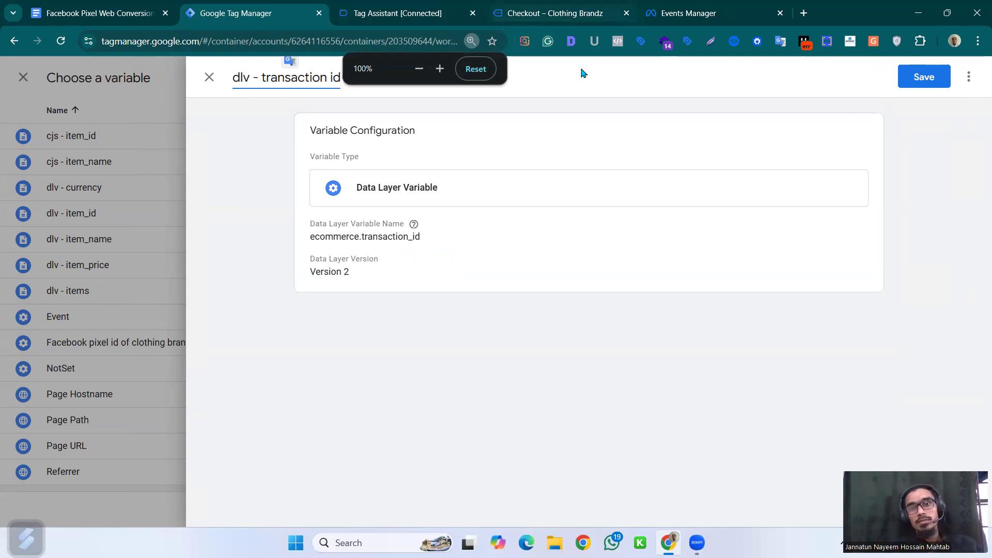
click(924, 76)
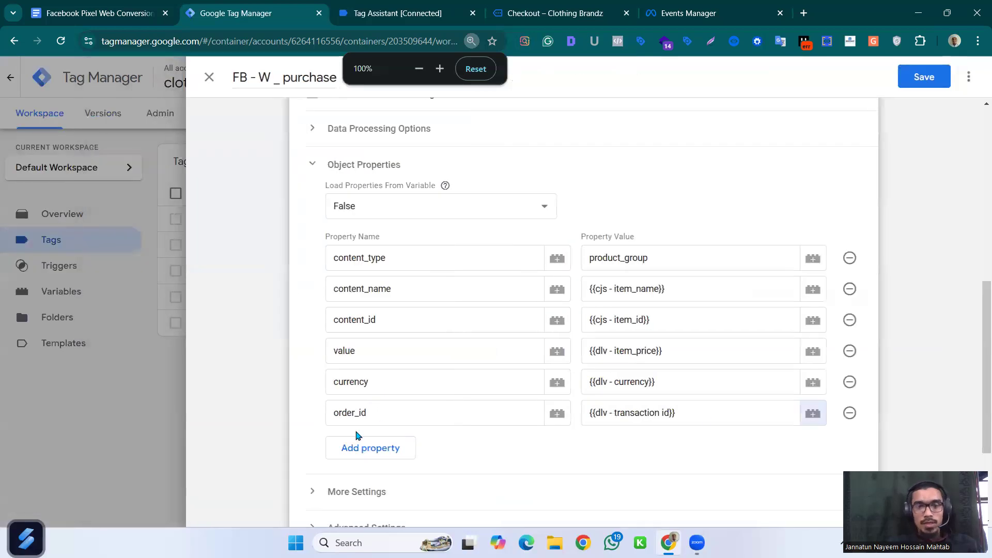
Step: Save the purchase tag and restart the container preview by reconnecting Tag Assistant to dev-clothingbrandz.pantheonsite.io
click(920, 79)
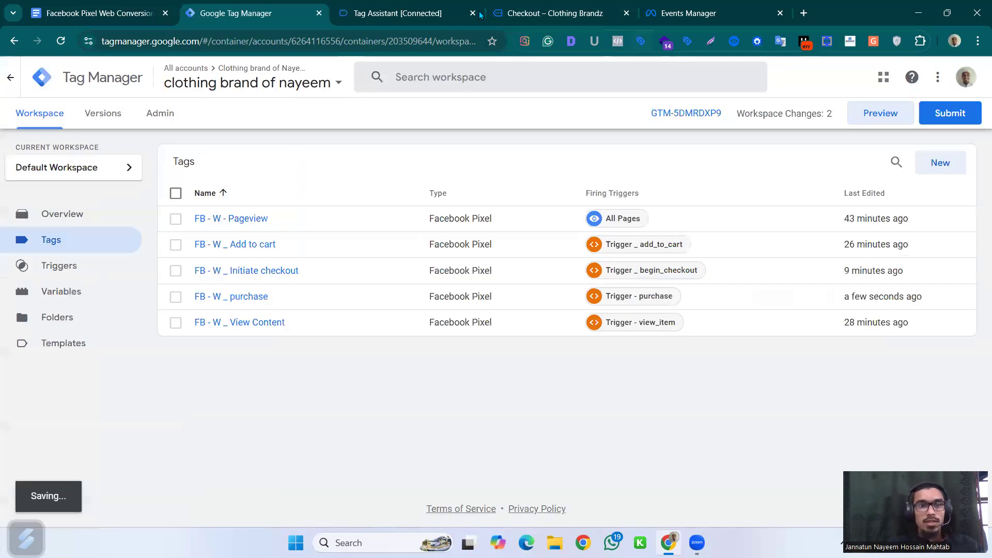
click(479, 15)
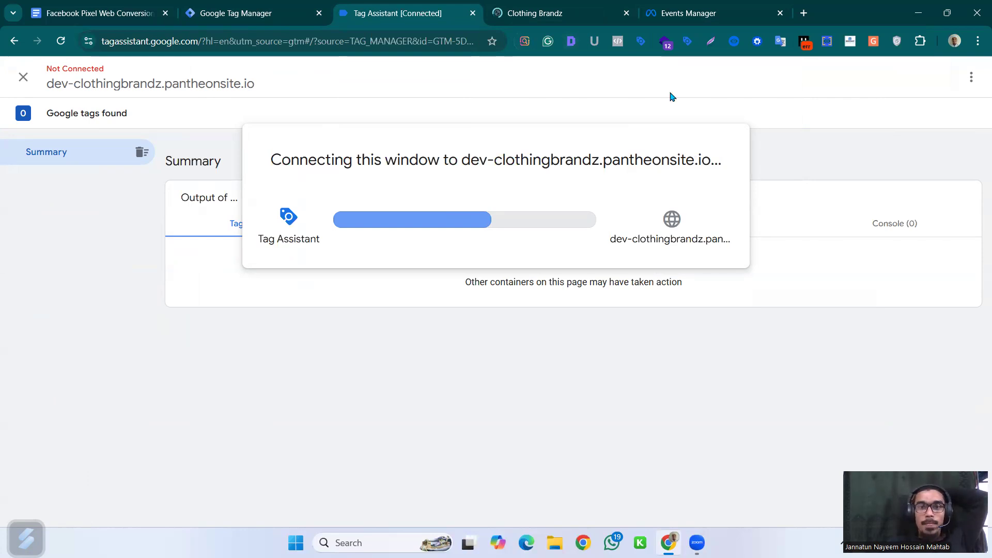
Step: Open Test events for the clothing brand dataset in Events Manager and expand the section for confirming the website's events
click(710, 11)
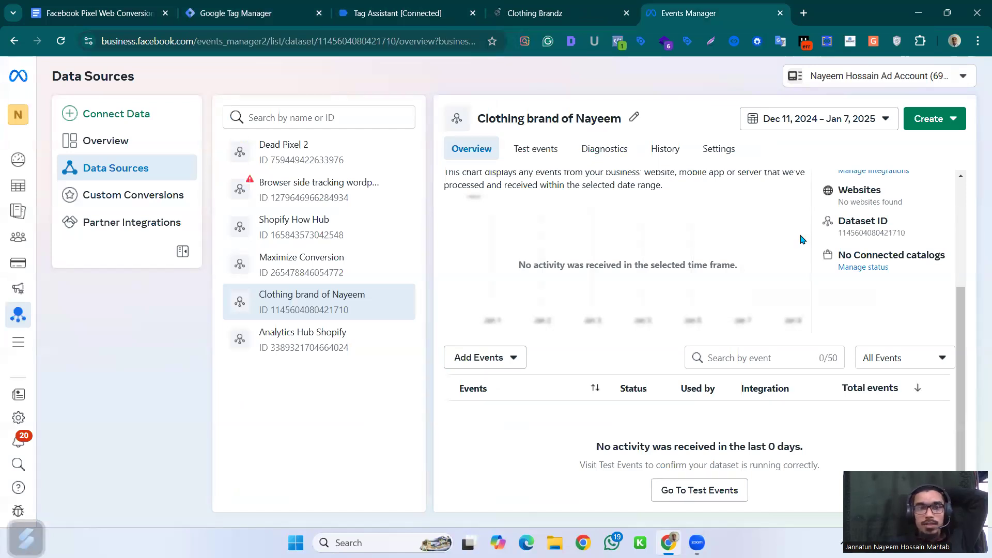
click(532, 150)
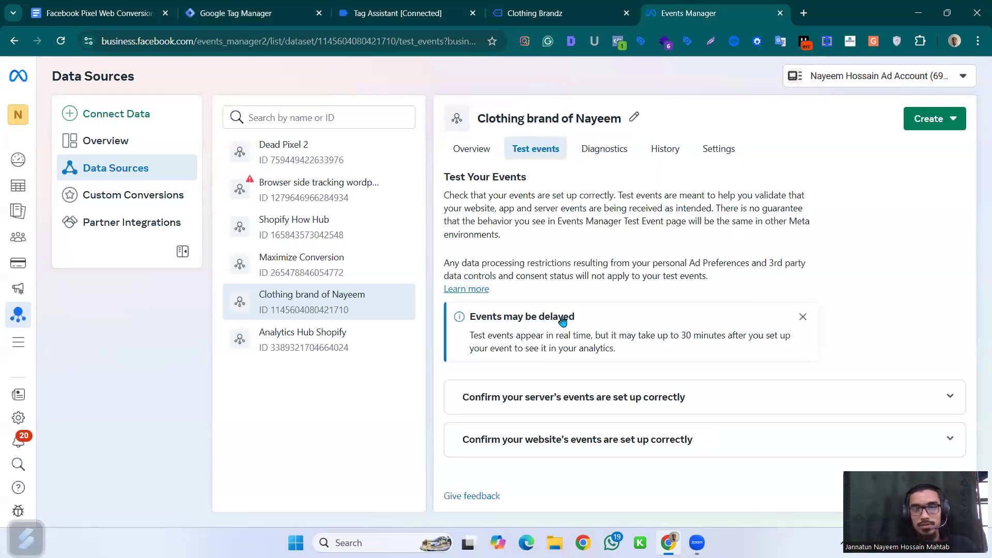
click(621, 440)
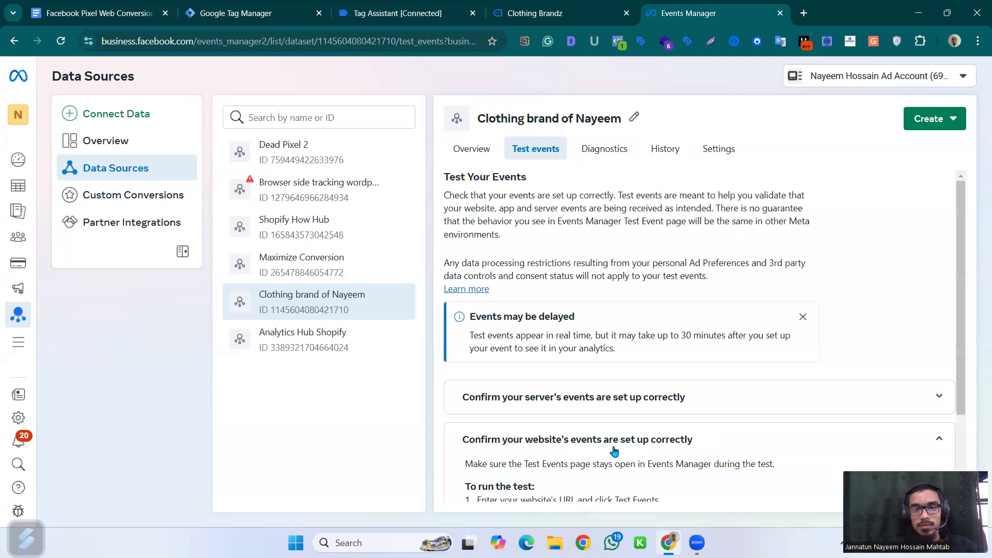
scroll(615, 452, down, 3)
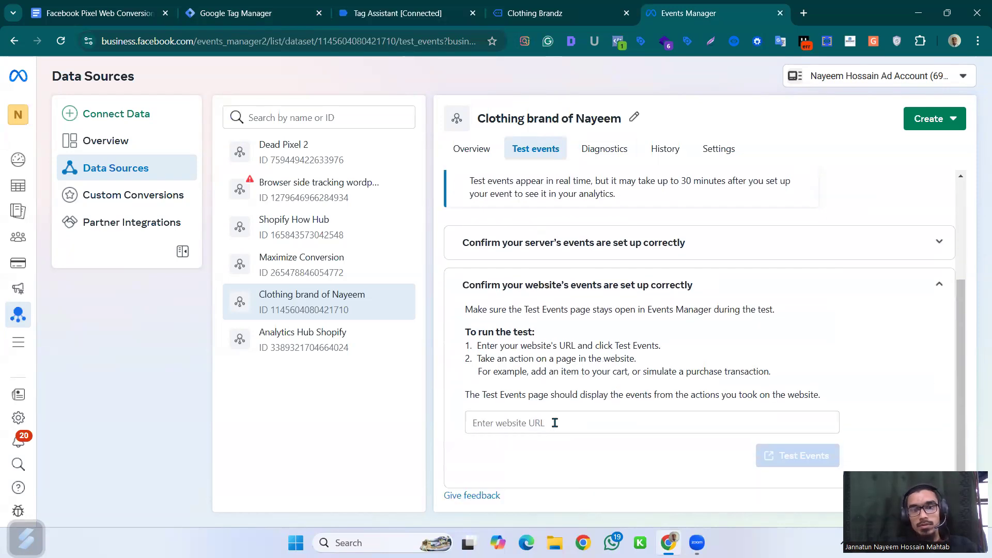
Step: Switch to the store's website and add one Birdnest Japanese plant to the cart
click(555, 423)
click(580, 6)
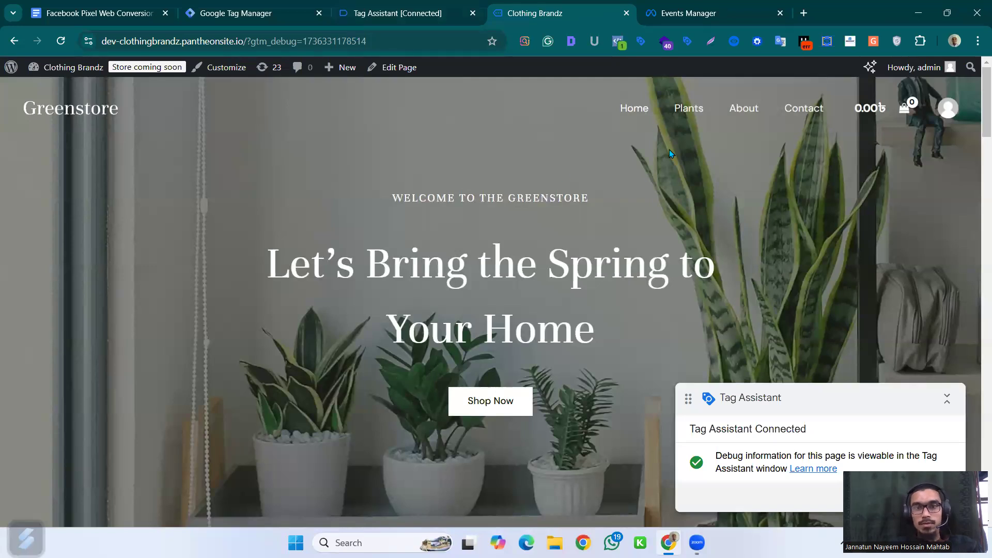
scroll(274, 292, down, 1)
scroll(274, 293, down, 5)
click(218, 311)
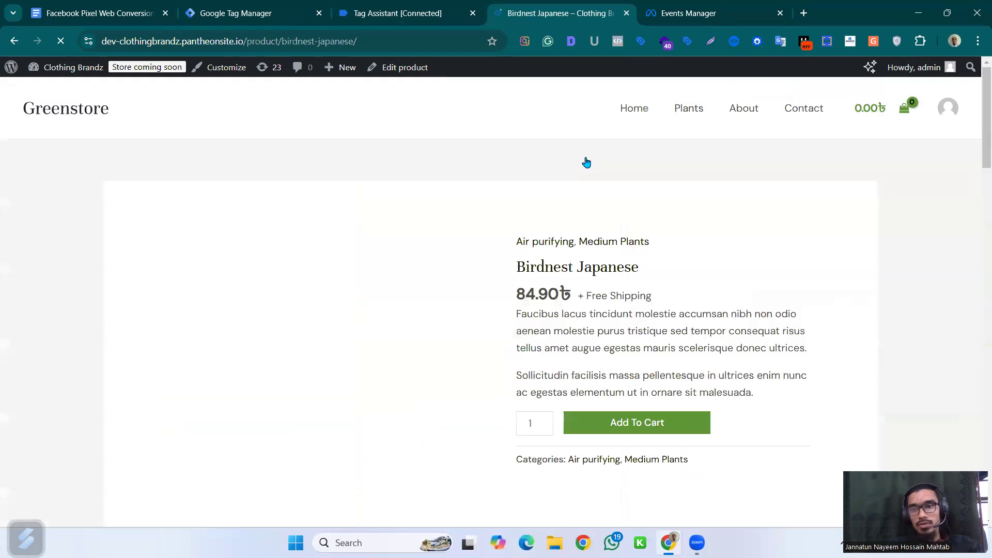
click(646, 421)
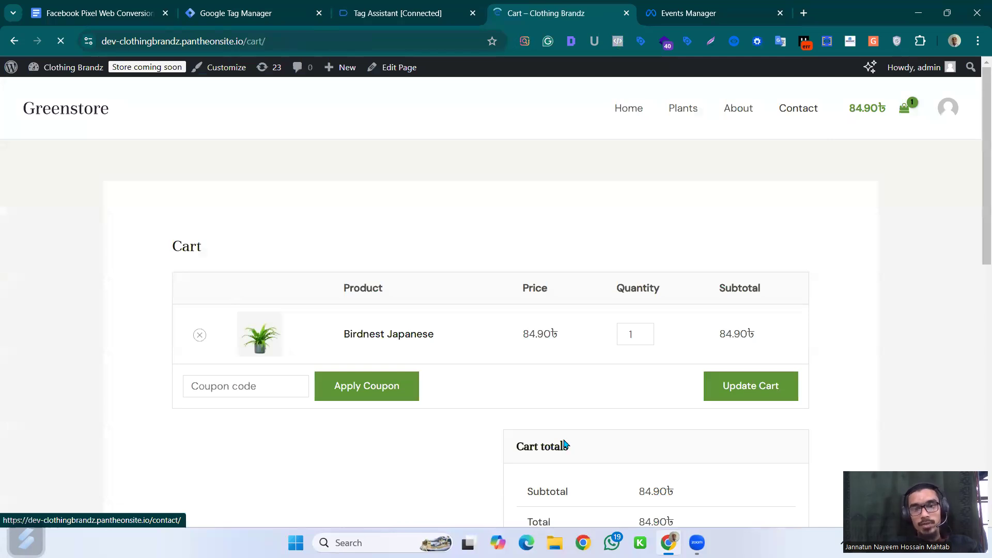
Step: Proceed from the cart to checkout and place the Birdnest Japanese order with cash on delivery
scroll(565, 444, down, 3)
click(638, 385)
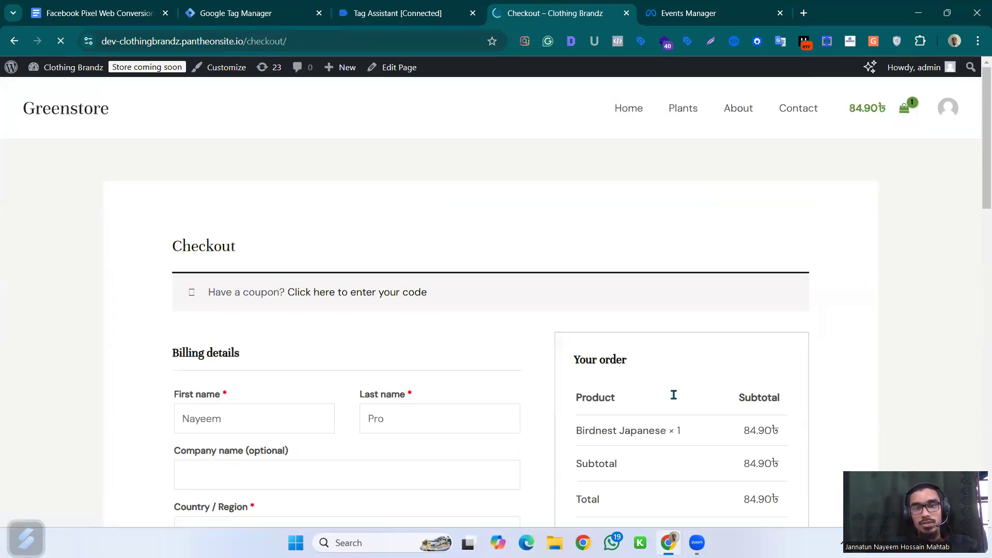
scroll(670, 393, down, 7)
click(667, 333)
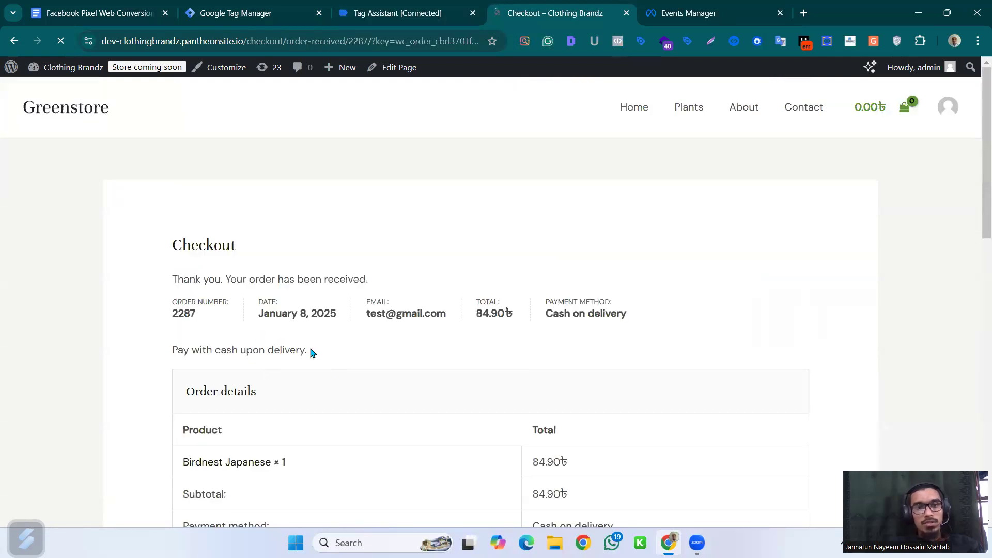
scroll(312, 352, down, 10)
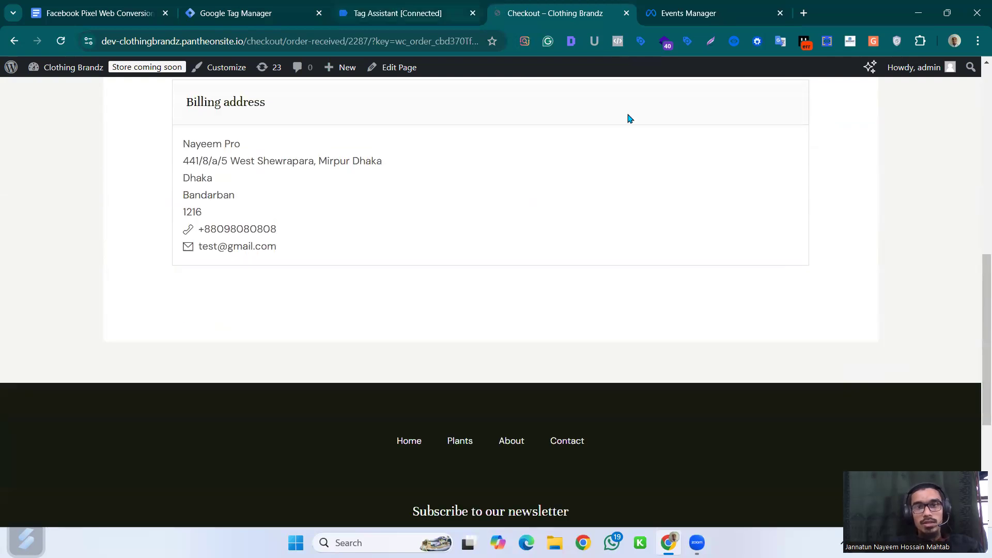
scroll(629, 118, up, 10)
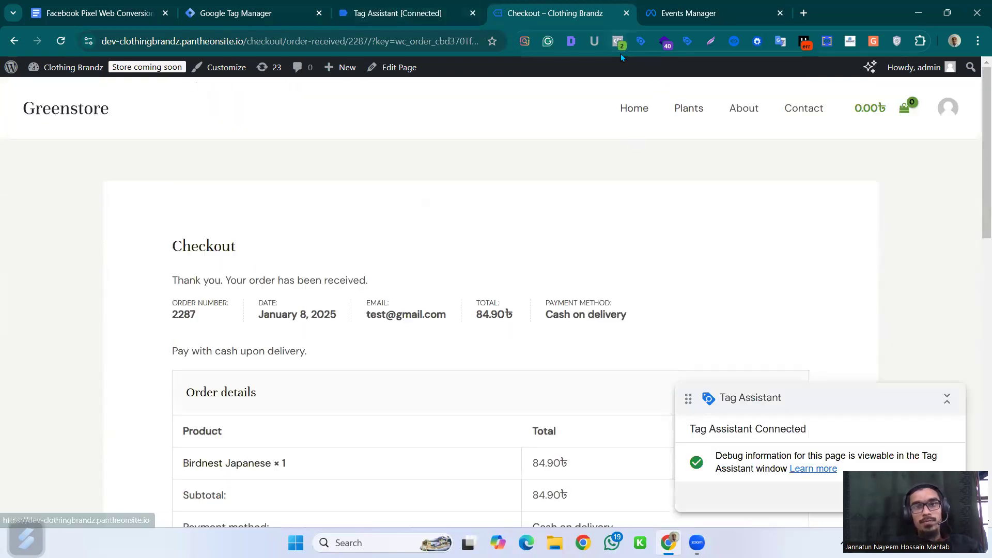
Step: Expand the Purchase event in Meta Pixel Helper and examine its custom parameters, including order_id
click(619, 41)
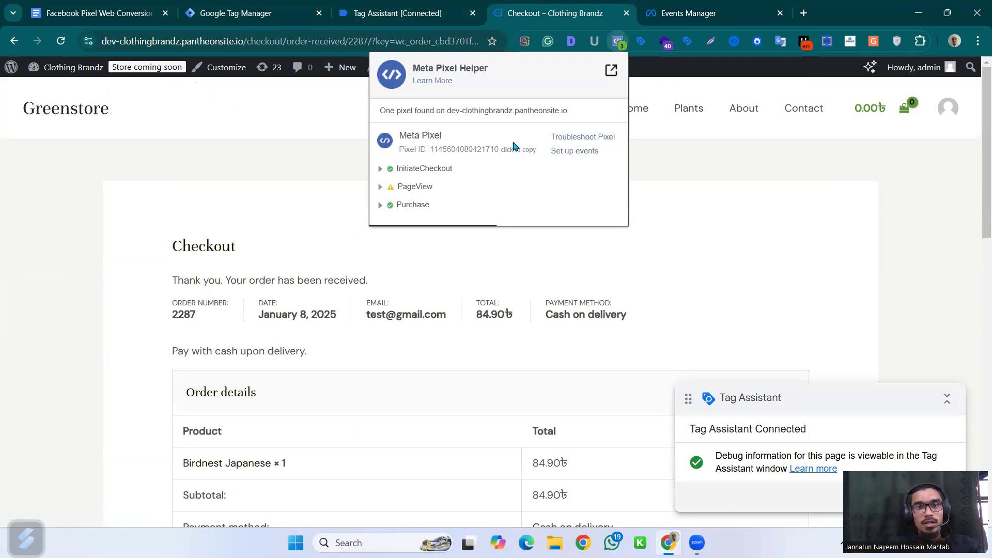
click(380, 207)
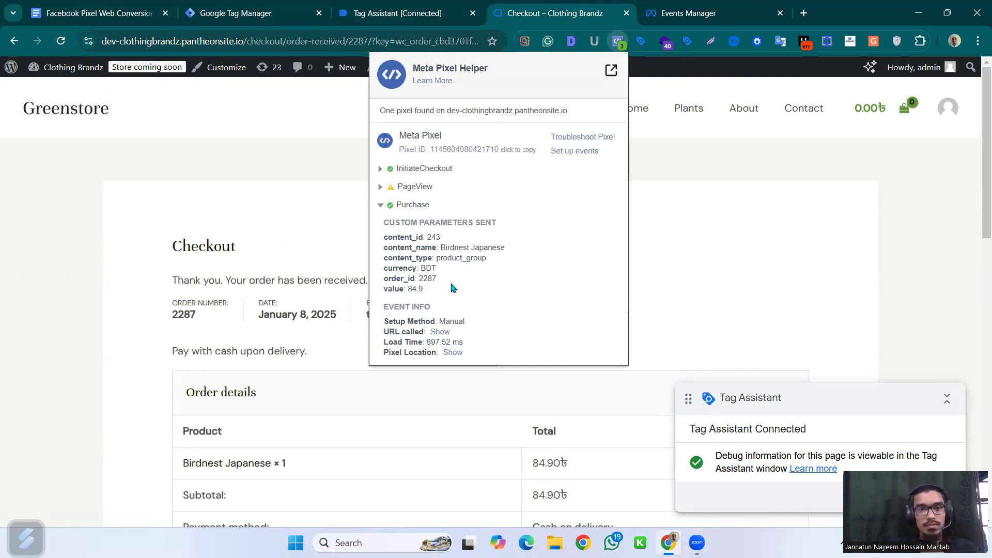
click(205, 222)
click(618, 41)
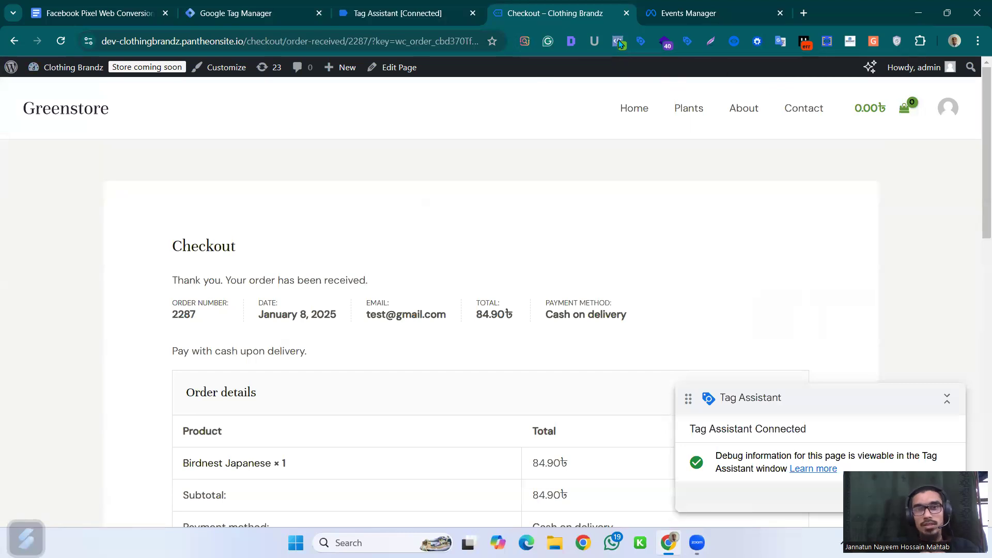
Step: Return to the store's home page, add Calathea Beauty Star to the cart, and open the cart
click(61, 40)
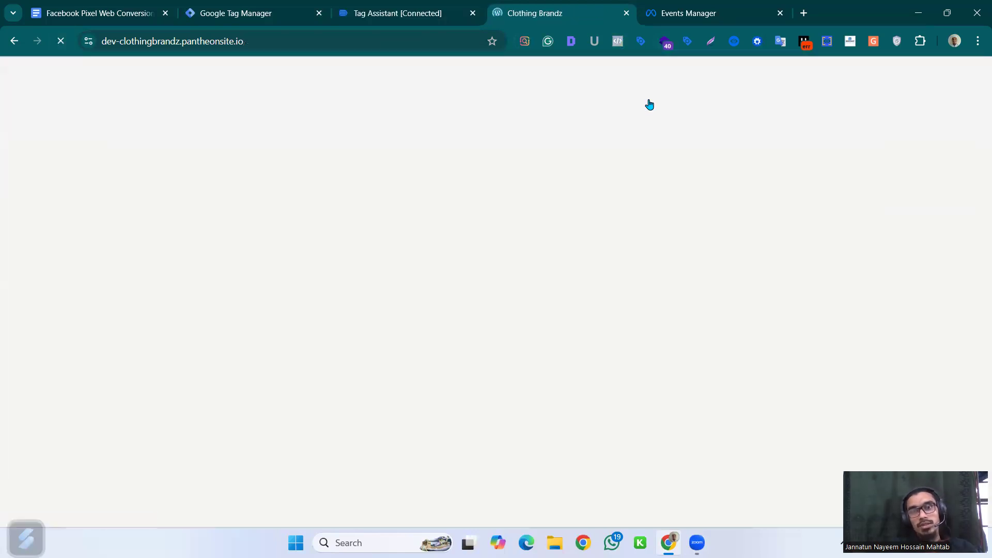
scroll(359, 280, down, 5)
scroll(532, 362, down, 5)
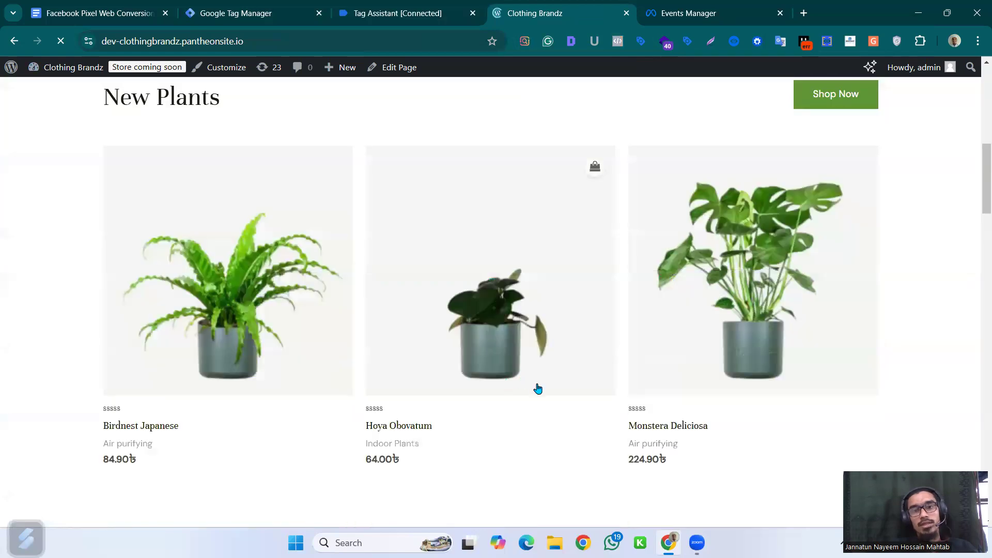
scroll(607, 405, down, 5)
scroll(673, 427, down, 1)
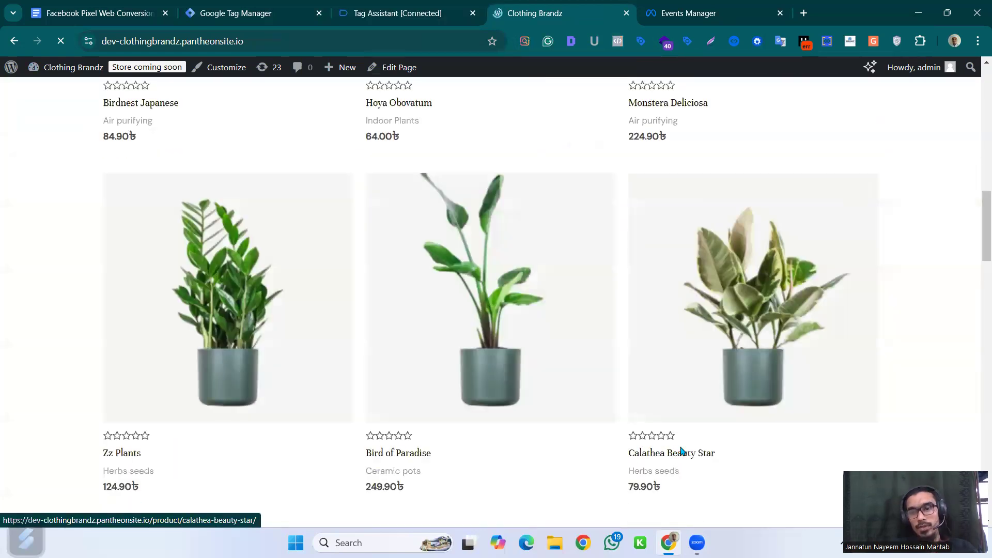
click(681, 451)
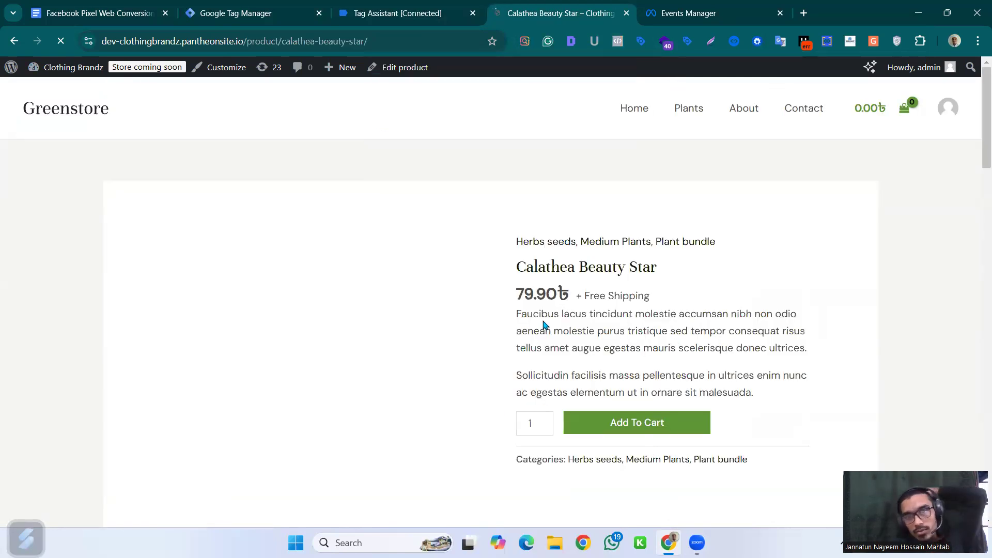
click(652, 423)
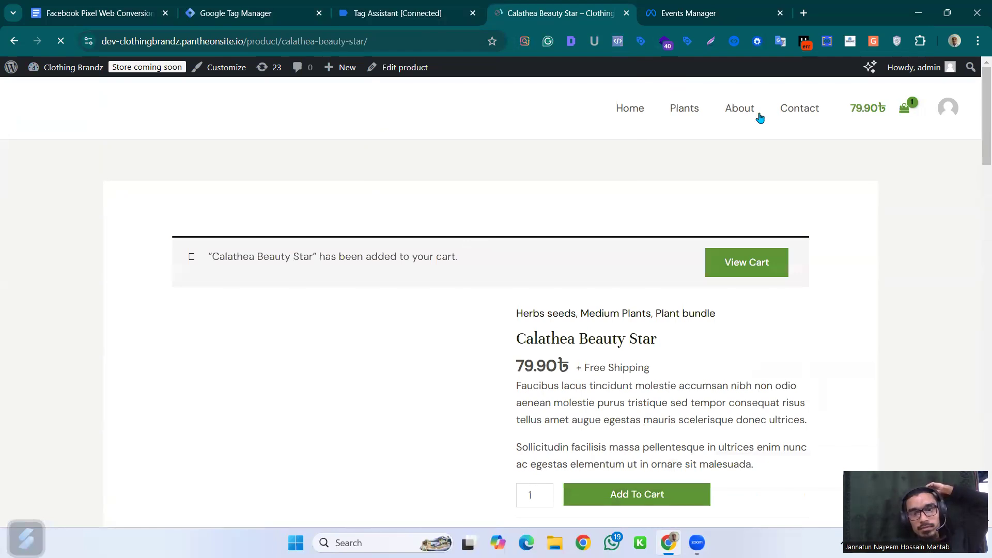
click(875, 116)
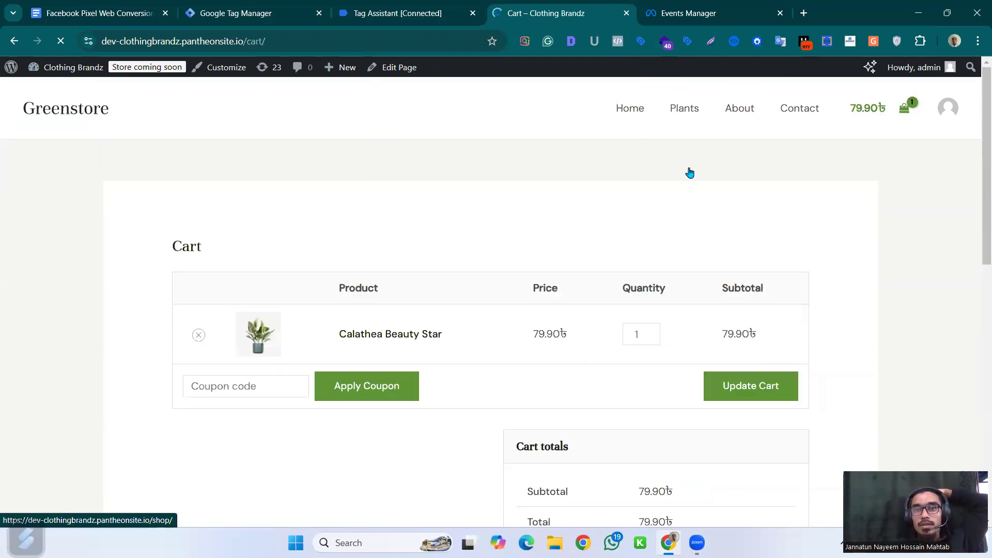
Step: Proceed to checkout with Calathea Beauty Star and try to place the cash-on-delivery order
scroll(616, 385, down, 3)
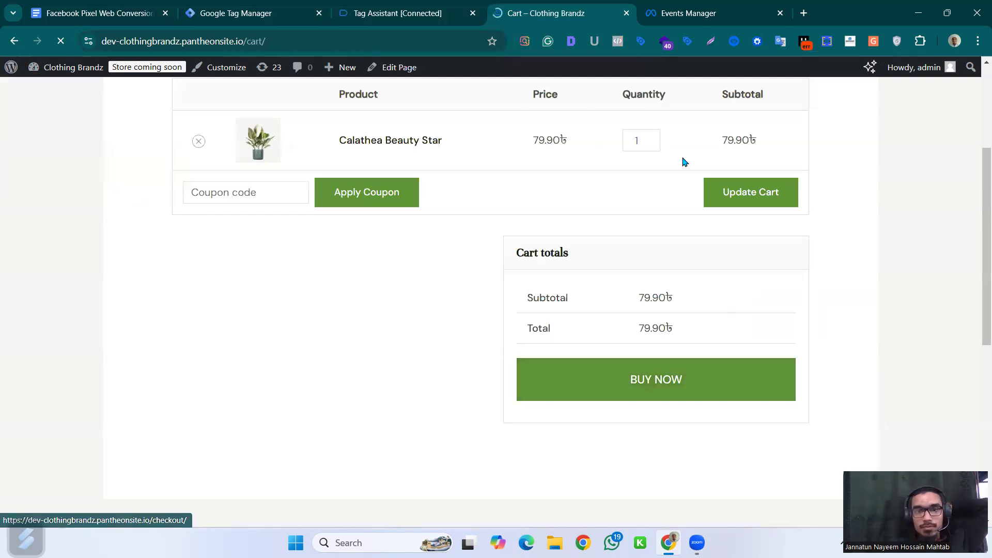
scroll(388, 359, down, 4)
scroll(430, 287, up, 3)
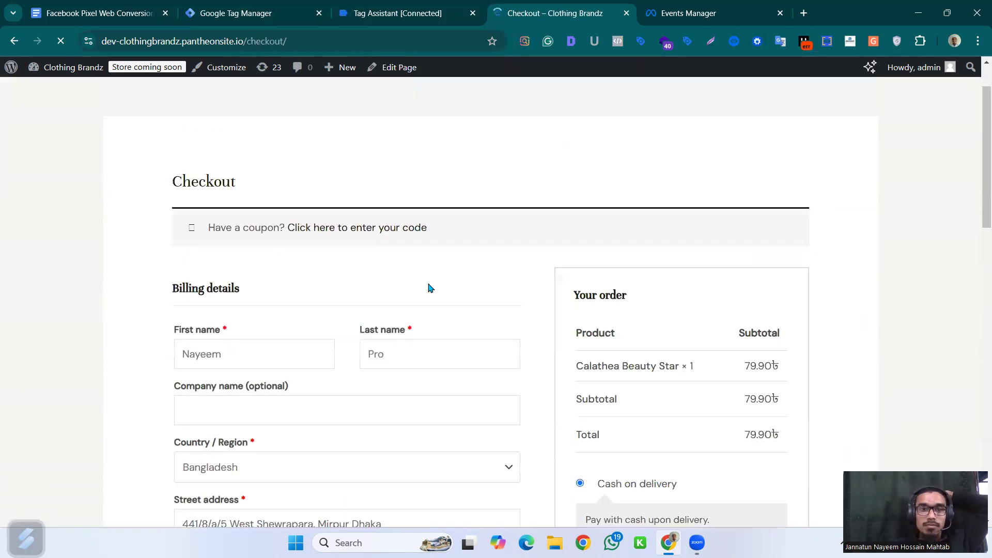
scroll(431, 288, down, 5)
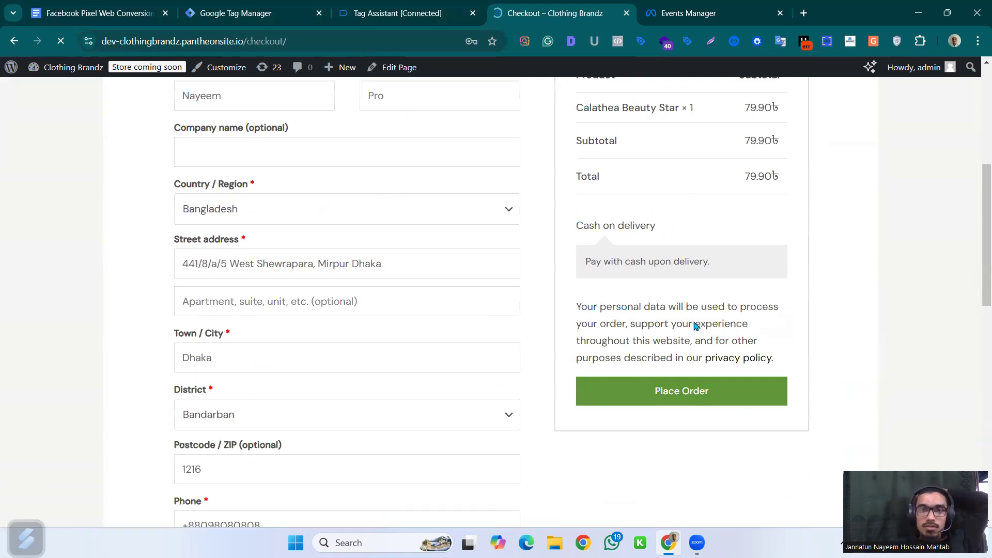
click(618, 42)
click(640, 101)
click(653, 385)
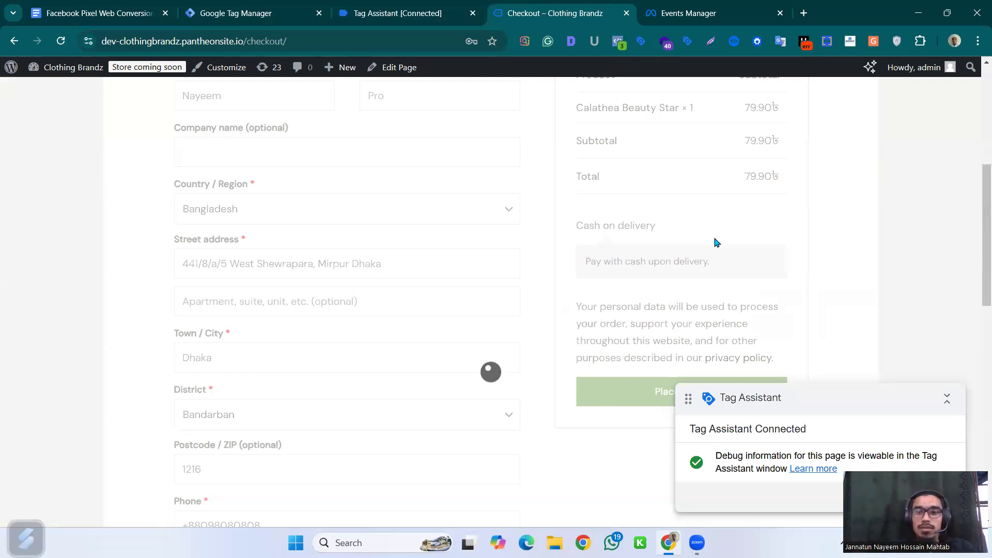
Step: Check the checkout page's events in Meta Pixel Helper and try to place the Calathea Beauty Star order again
click(618, 42)
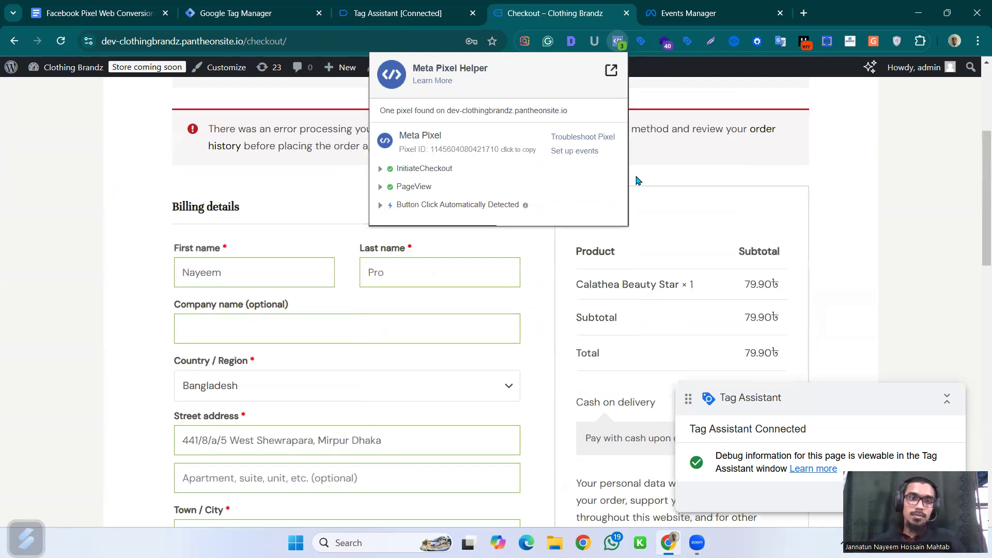
click(184, 263)
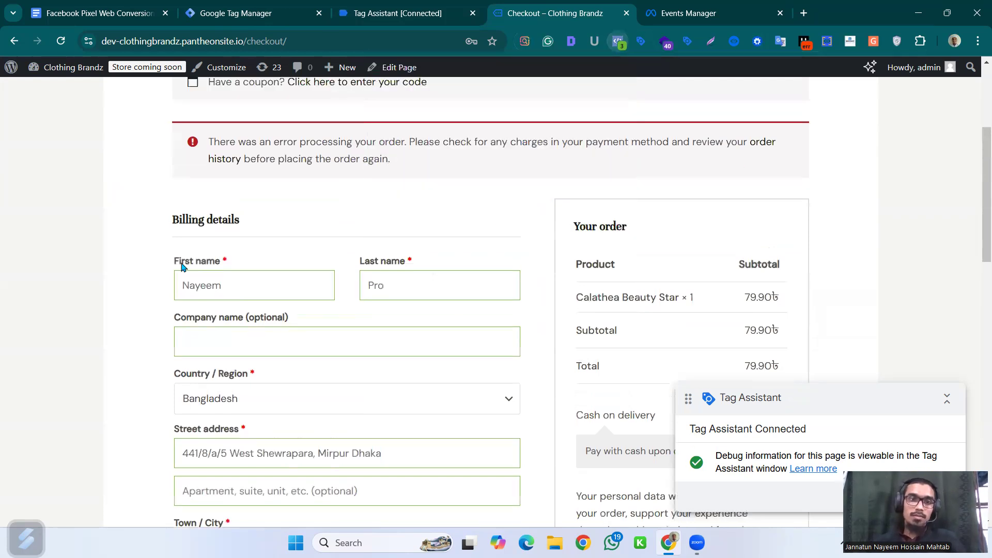
click(250, 285)
scroll(538, 370, down, 5)
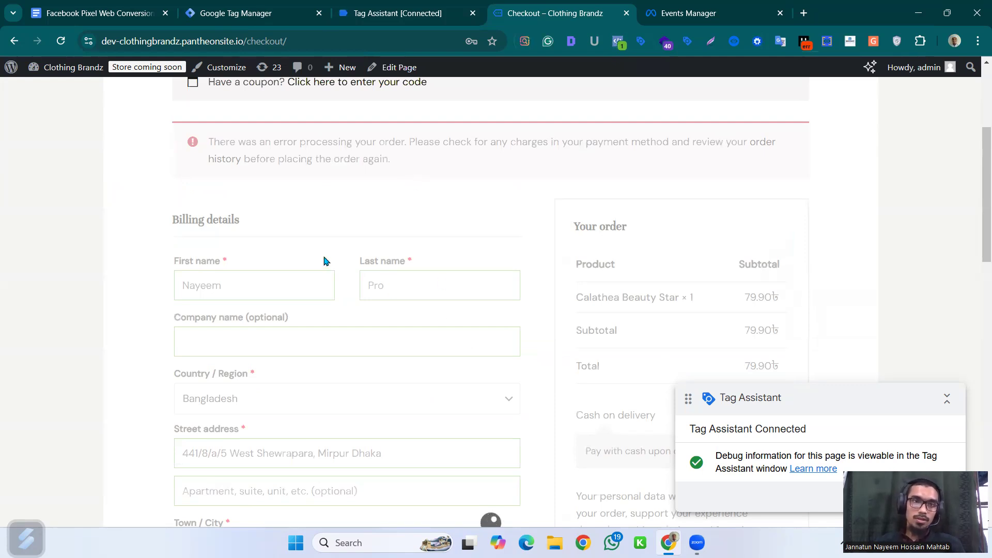
scroll(310, 243, up, 1)
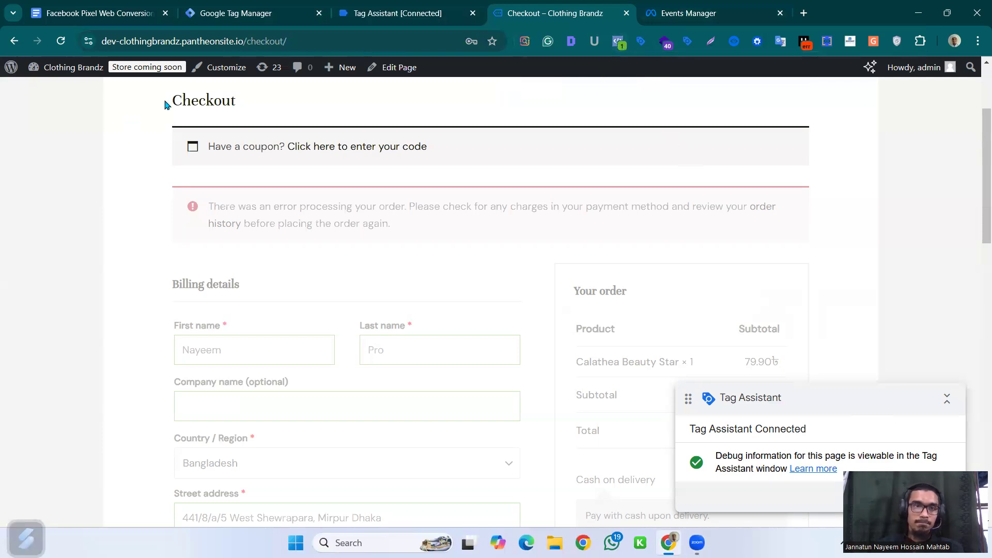
scroll(242, 148, up, 3)
scroll(269, 196, down, 3)
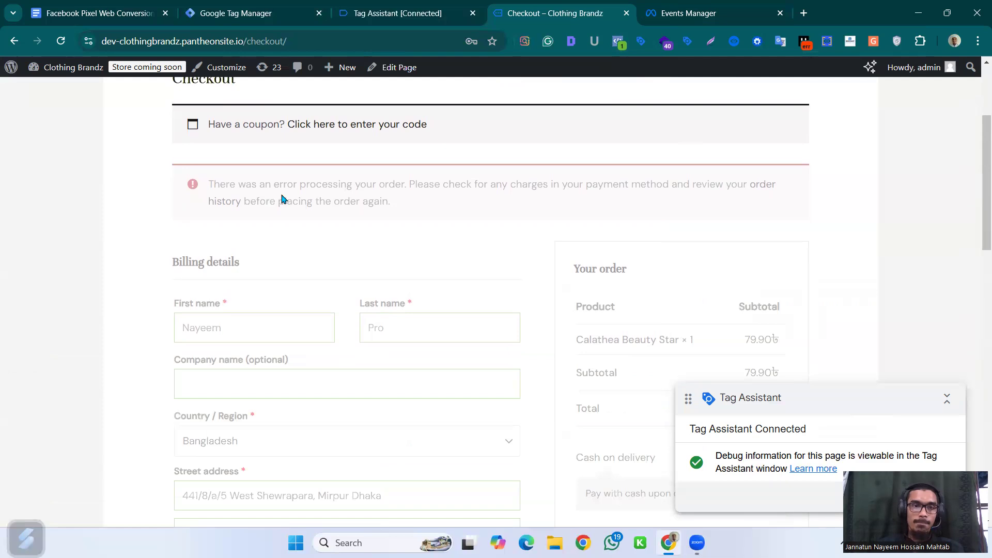
scroll(181, 114, up, 2)
Step: Reload the store's checkout page and go back to the Plants shop page
click(60, 41)
click(551, 123)
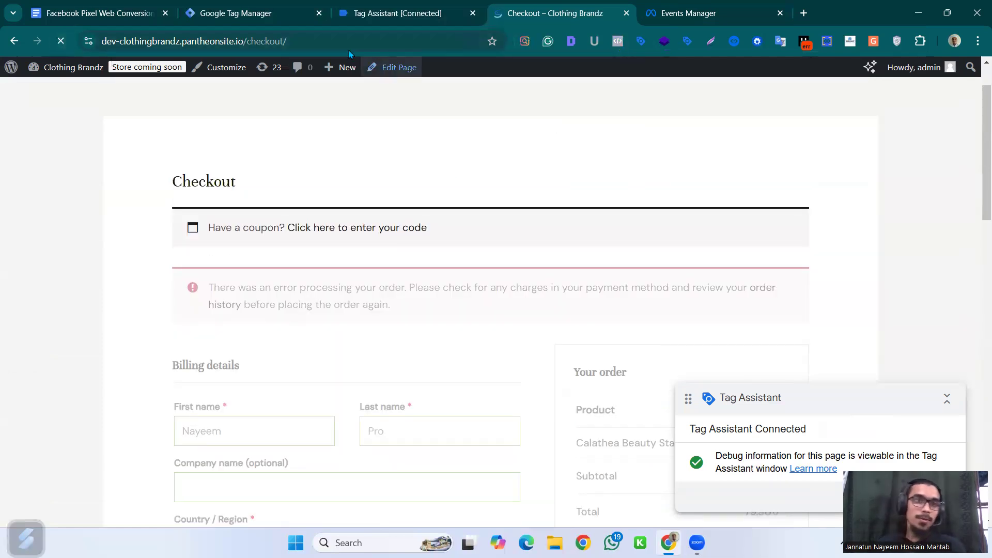
click(88, 11)
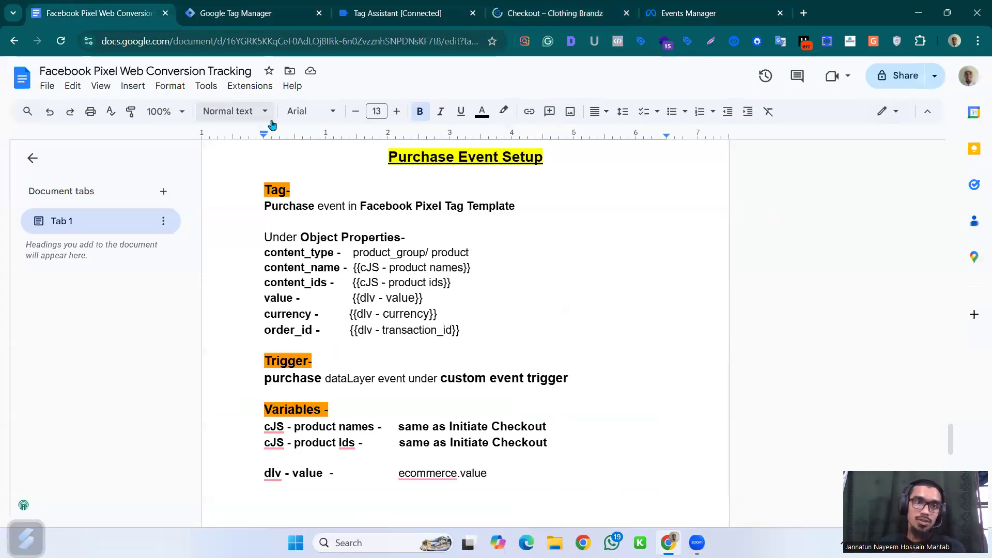
click(537, 15)
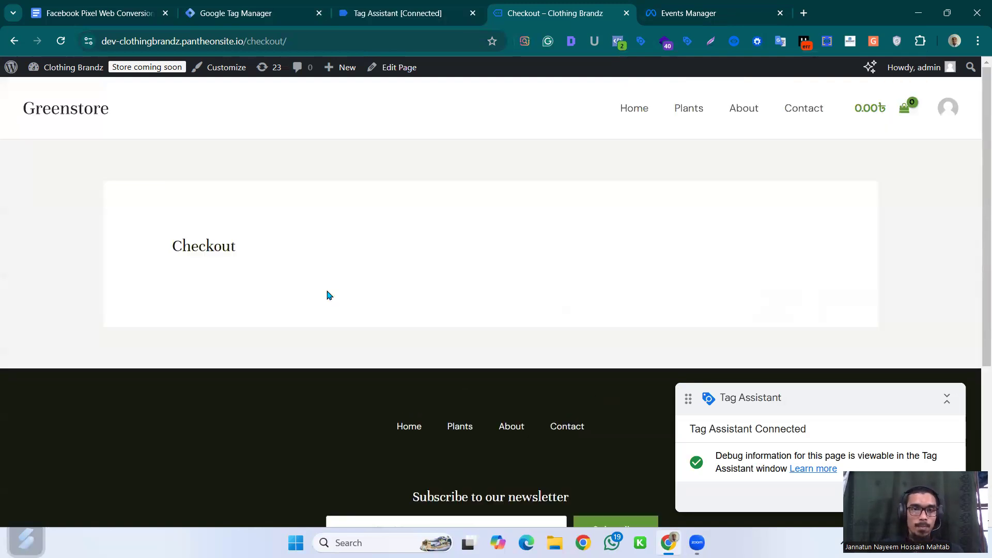
scroll(328, 298, down, 3)
scroll(327, 299, down, 2)
scroll(328, 299, up, 5)
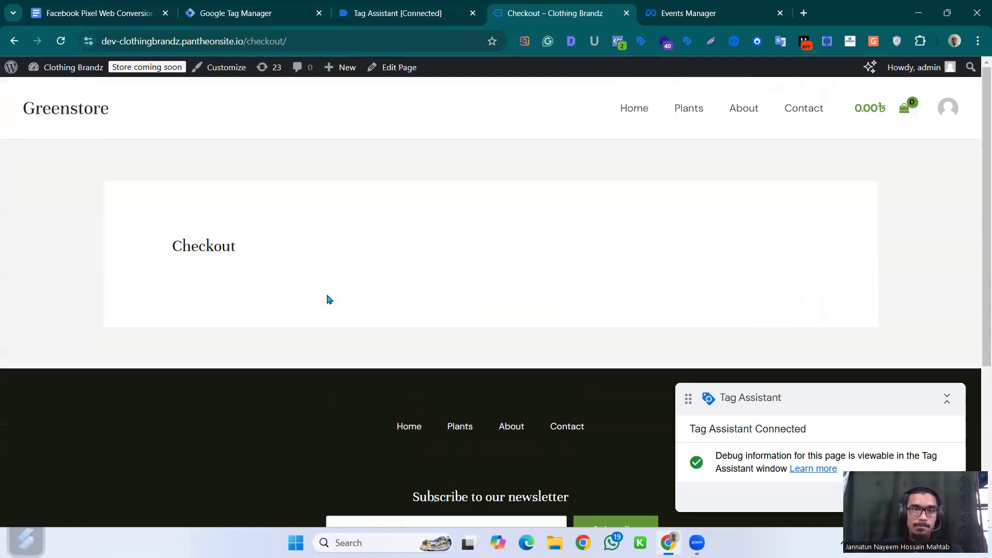
click(62, 41)
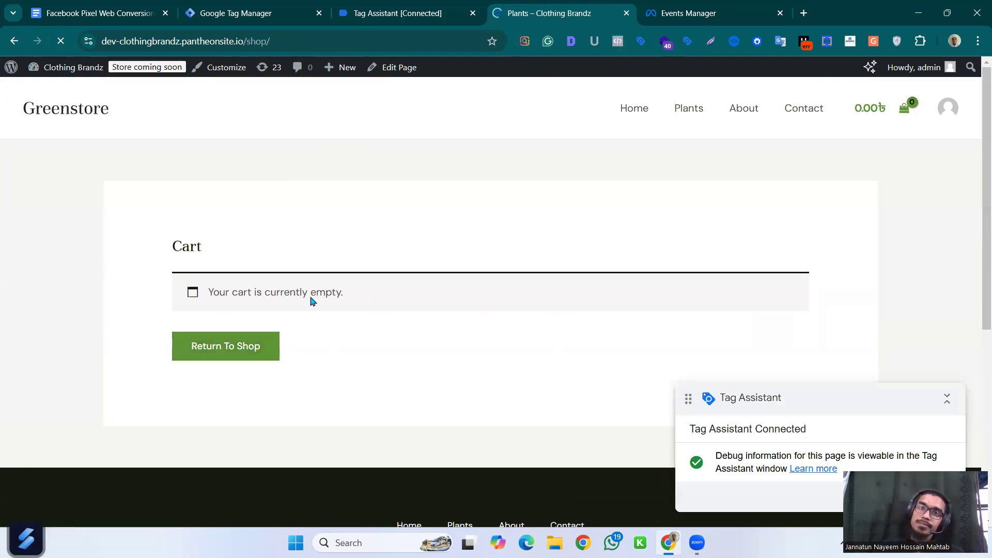
Step: Add Alocasia Regal Shield to the cart and open the cart to proceed with the purchase
click(396, 413)
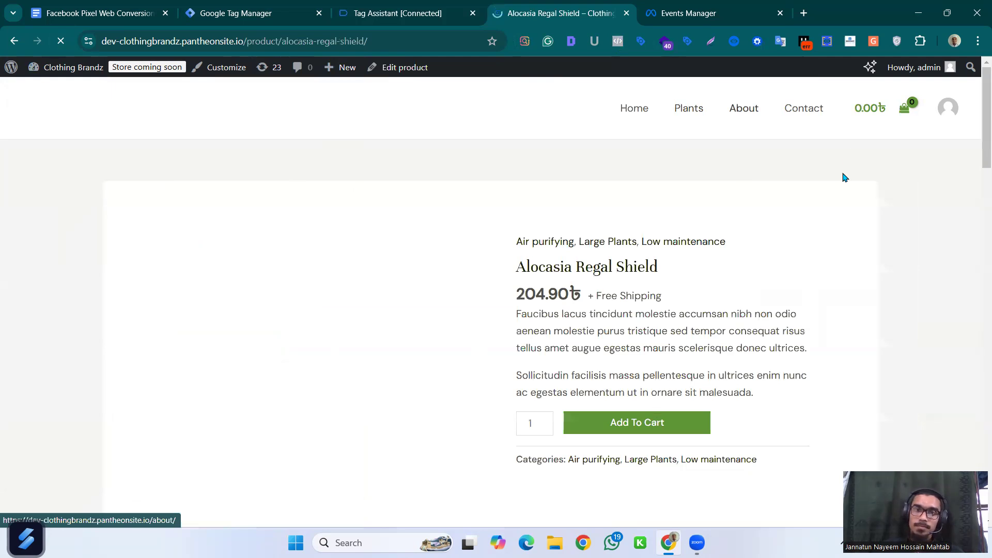
click(873, 111)
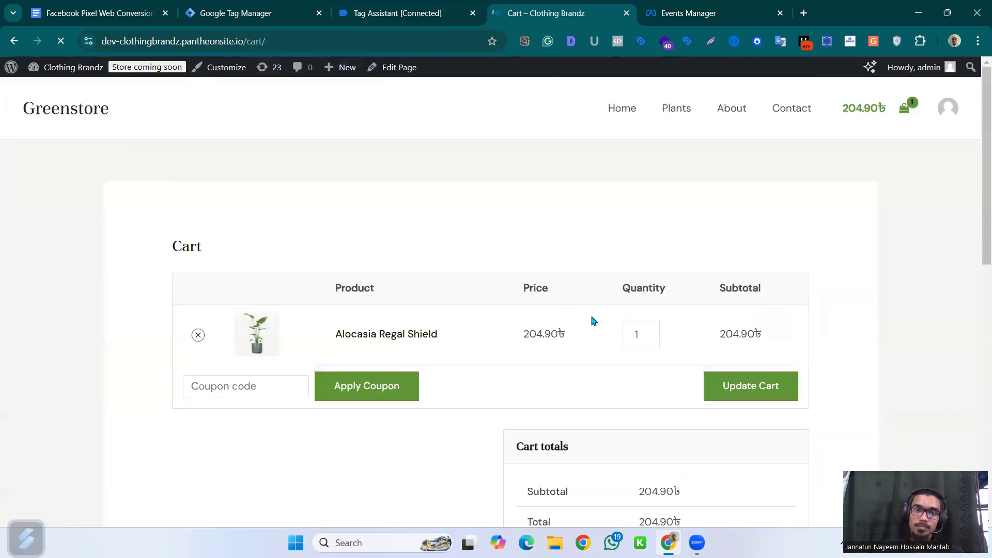
scroll(641, 312, down, 5)
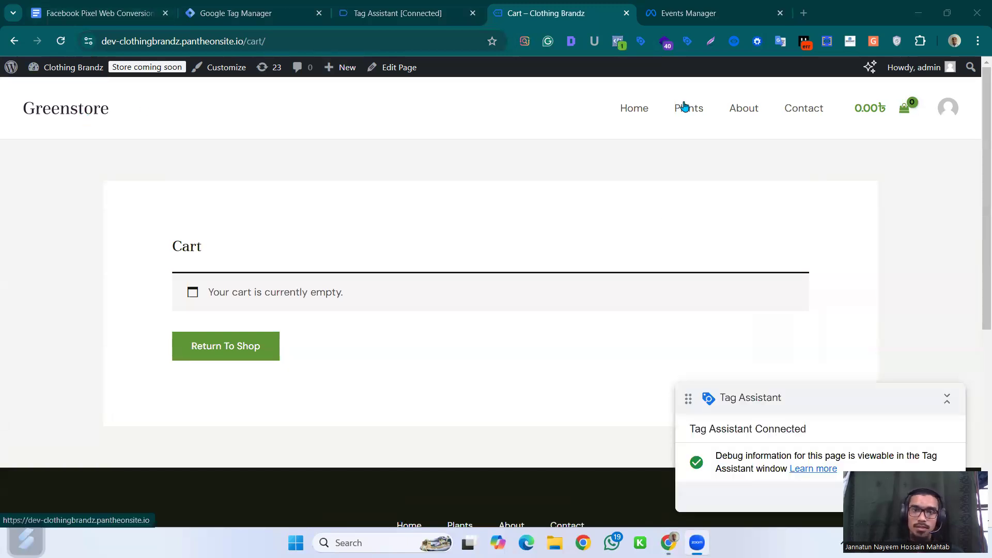
Step: Open the Hoya Obovatum product page from the store's home page and check its events in Meta Pixel Helper
click(630, 112)
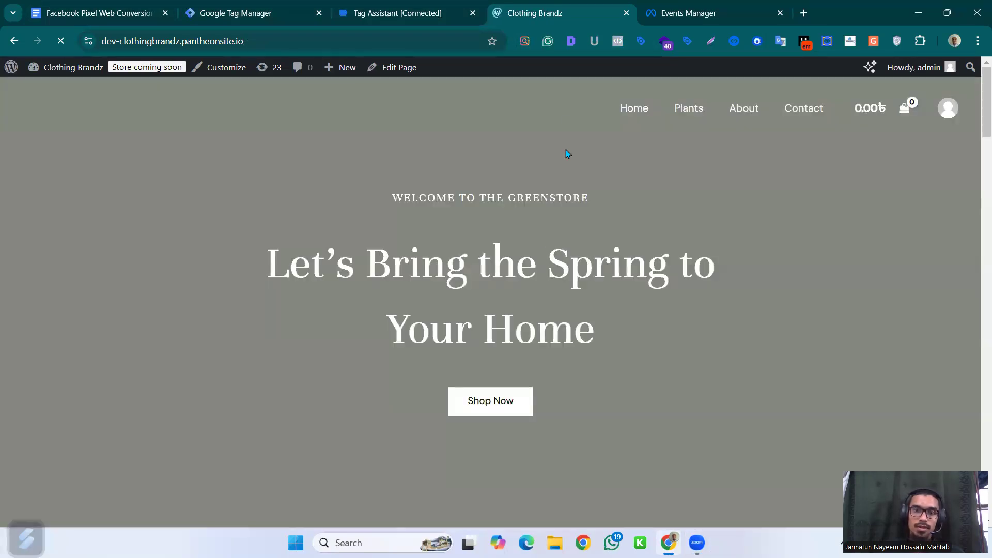
scroll(376, 310, down, 4)
scroll(375, 310, down, 3)
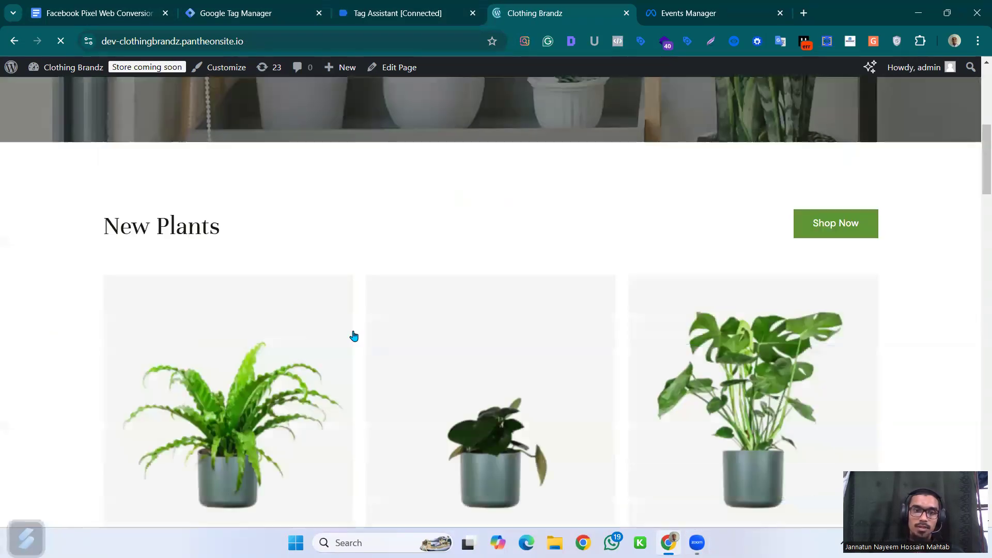
scroll(496, 313, down, 2)
click(476, 339)
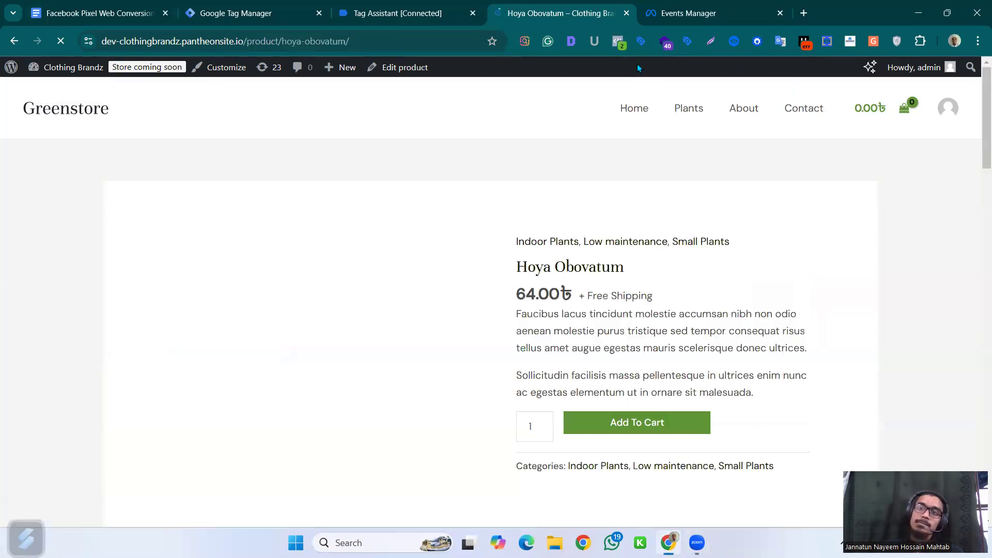
click(619, 42)
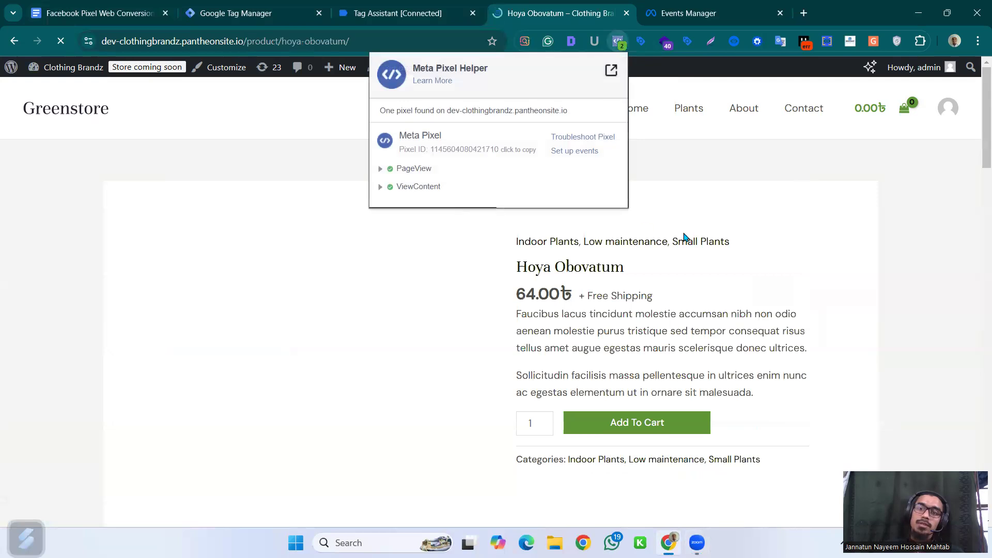
Step: Add Hoya Obovatum to the cart twice and open the cart
scroll(686, 237, down, 5)
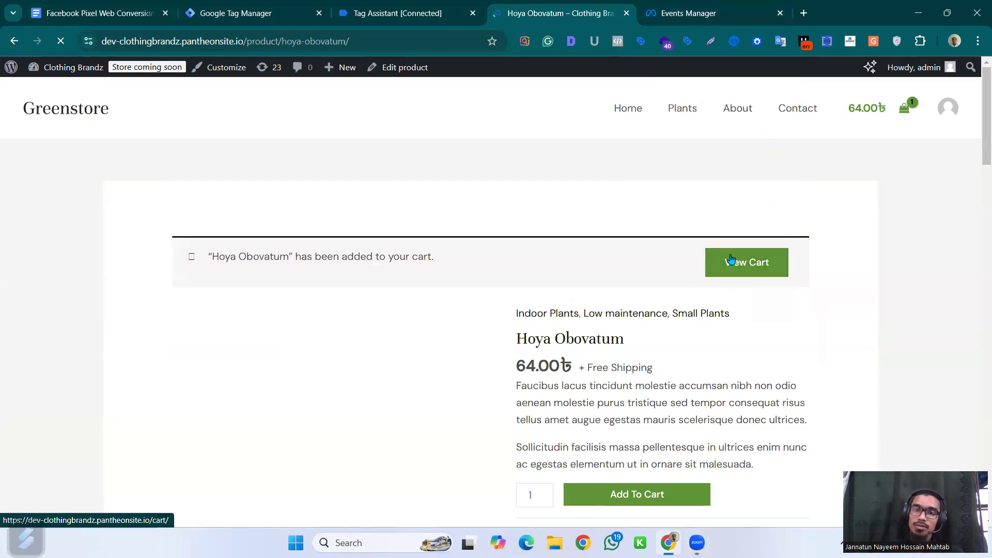
scroll(678, 317, down, 4)
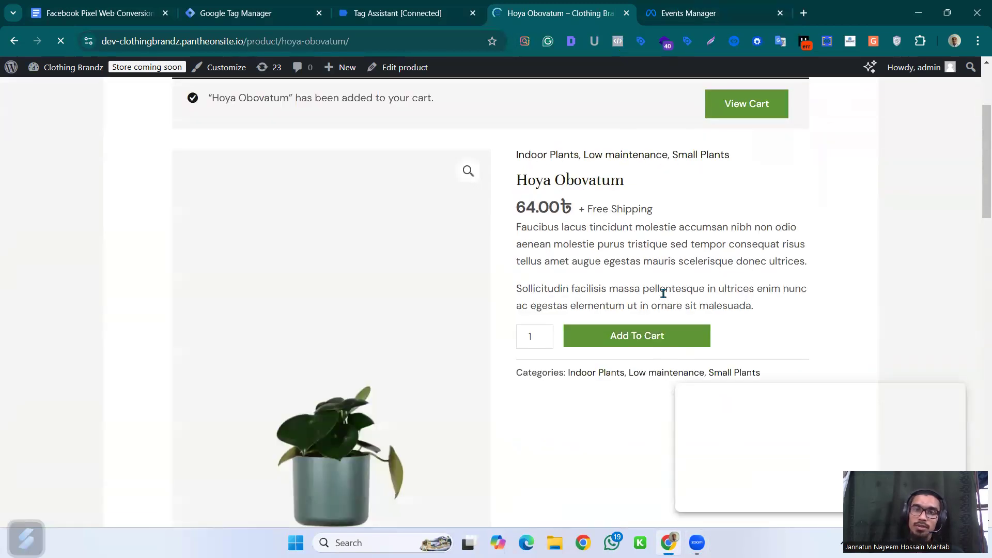
click(646, 338)
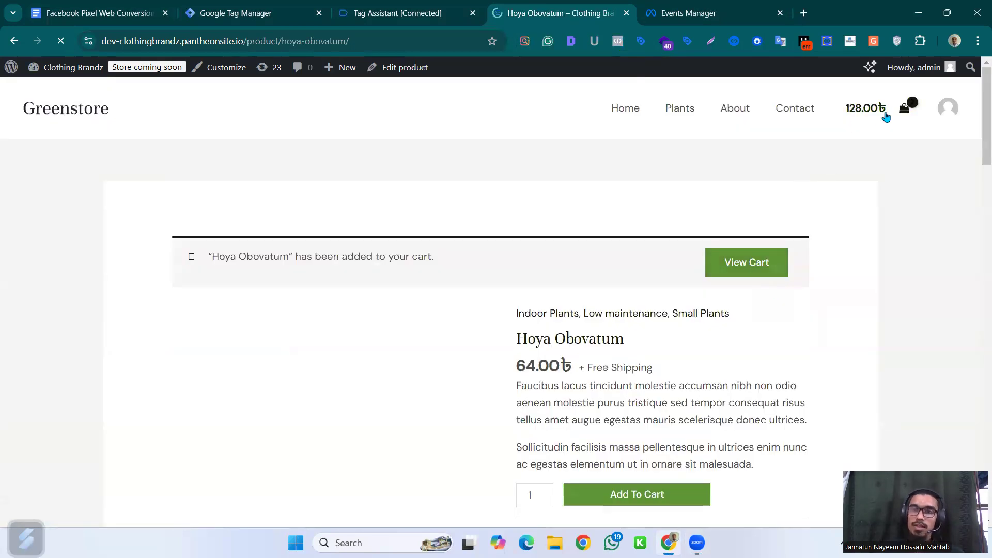
click(885, 118)
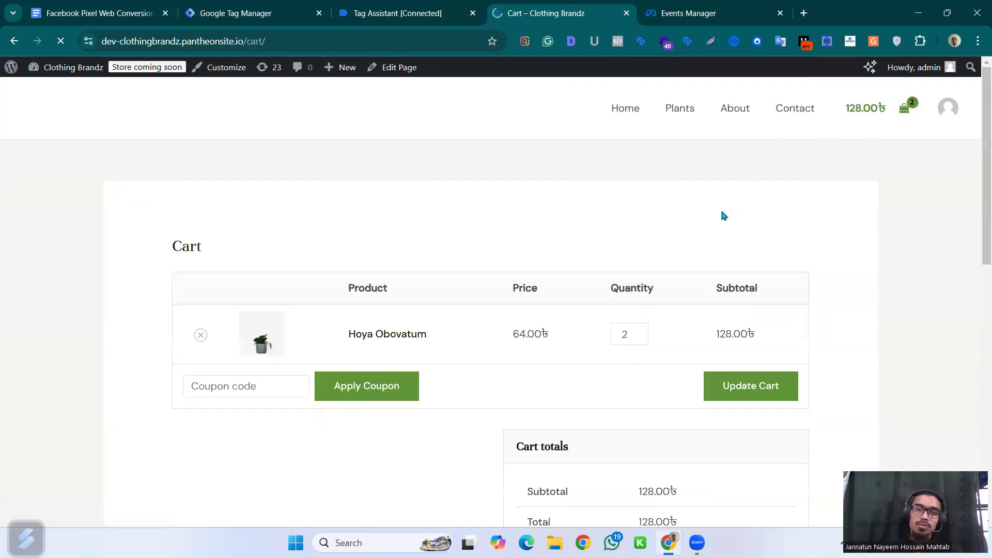
Step: Proceed to checkout with the two Hoya Obovatum plants and review the billing details and order summary
scroll(613, 317, down, 5)
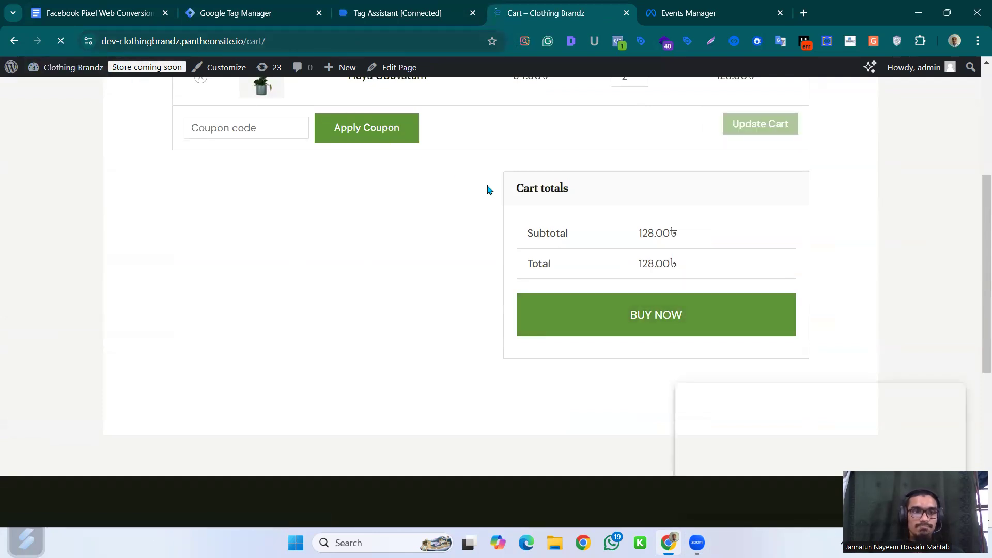
click(644, 308)
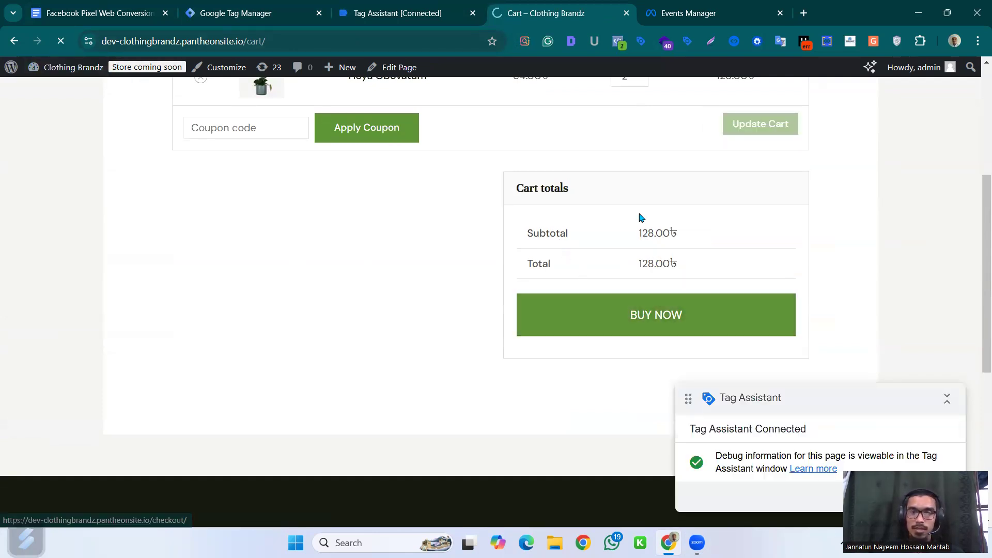
scroll(572, 248, down, 6)
scroll(594, 255, down, 3)
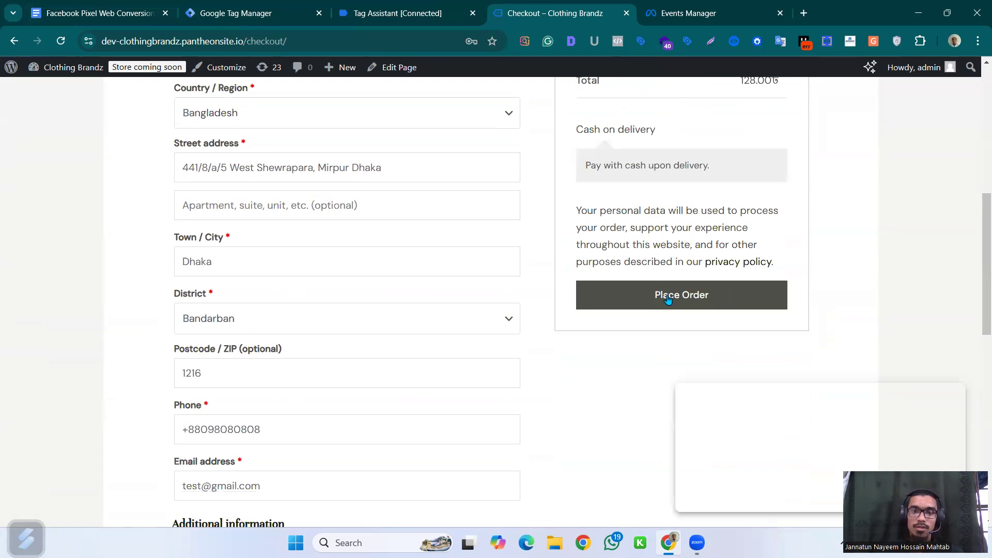
scroll(268, 189, up, 2)
scroll(290, 191, up, 3)
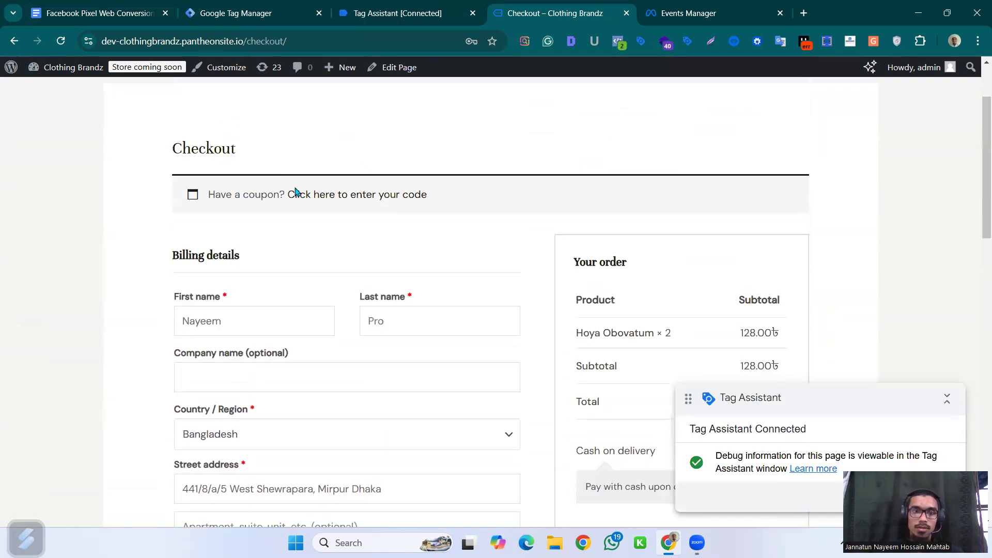
Step: Submit the Hoya Obovatum cash-on-delivery order and check the checkout page's events in Meta Pixel Helper
scroll(647, 221, down, 9)
click(663, 103)
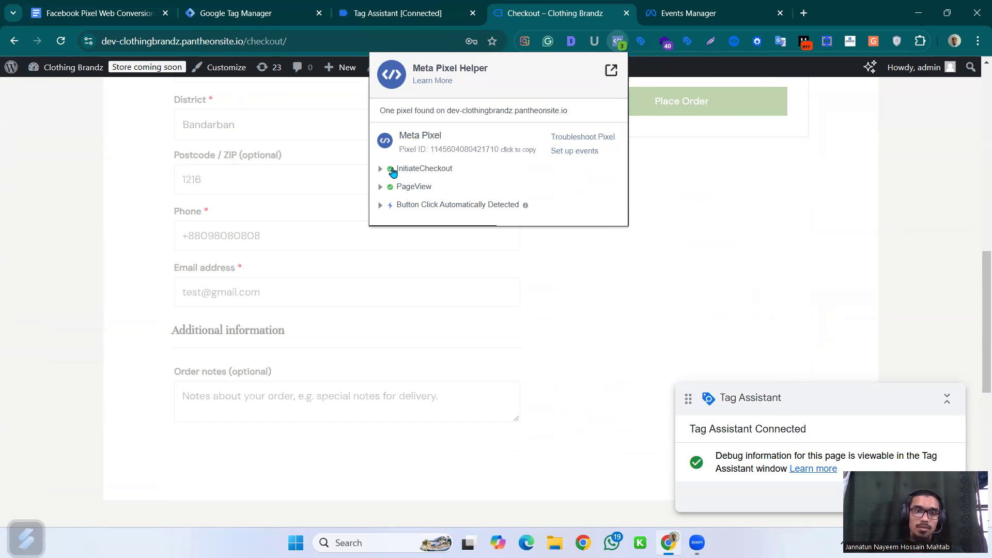
click(405, 305)
scroll(490, 214, up, 3)
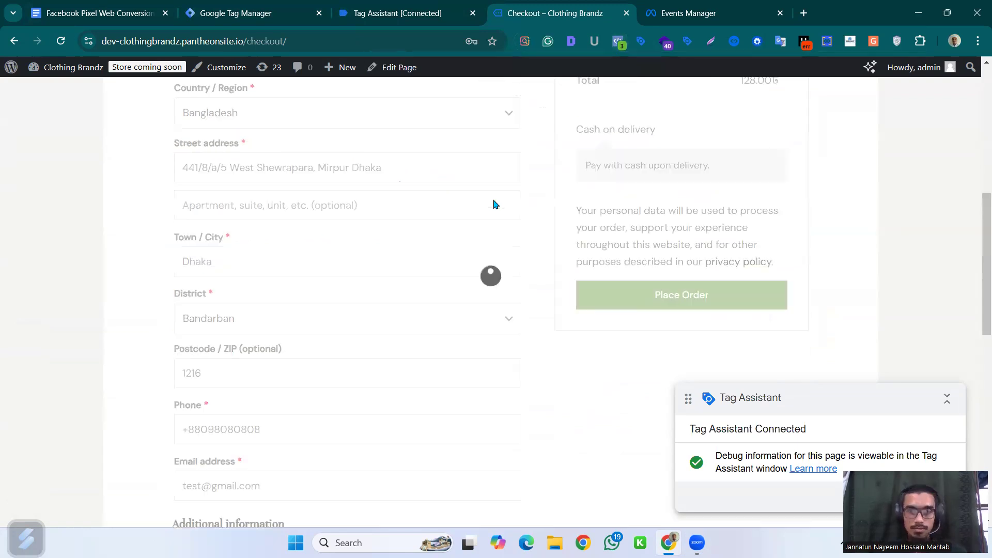